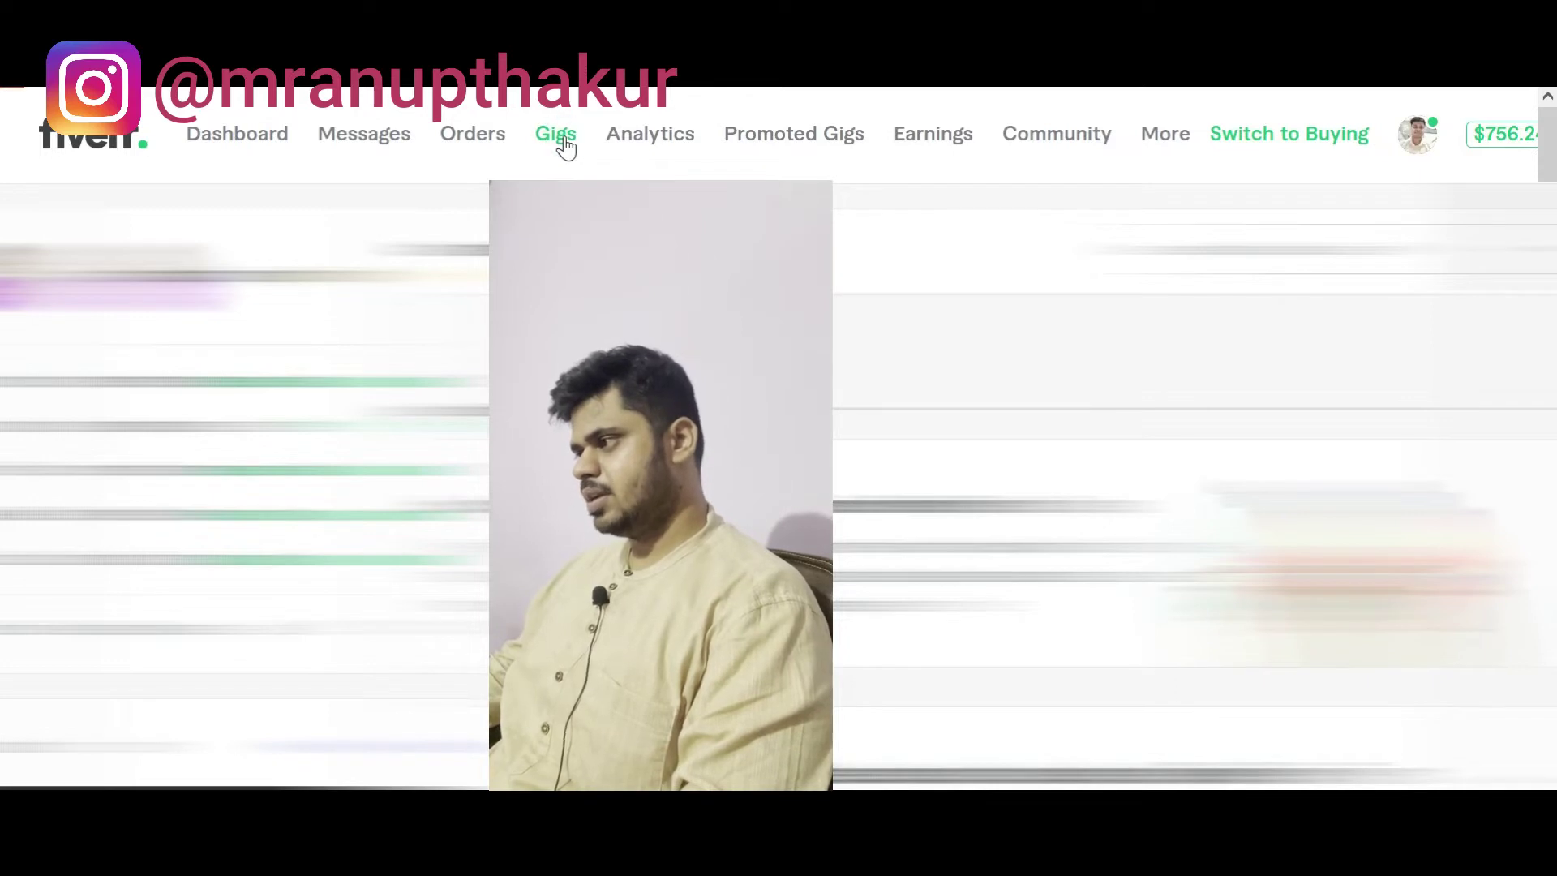
Step: Start creating a new gig and begin editing its title
left_click(559, 135)
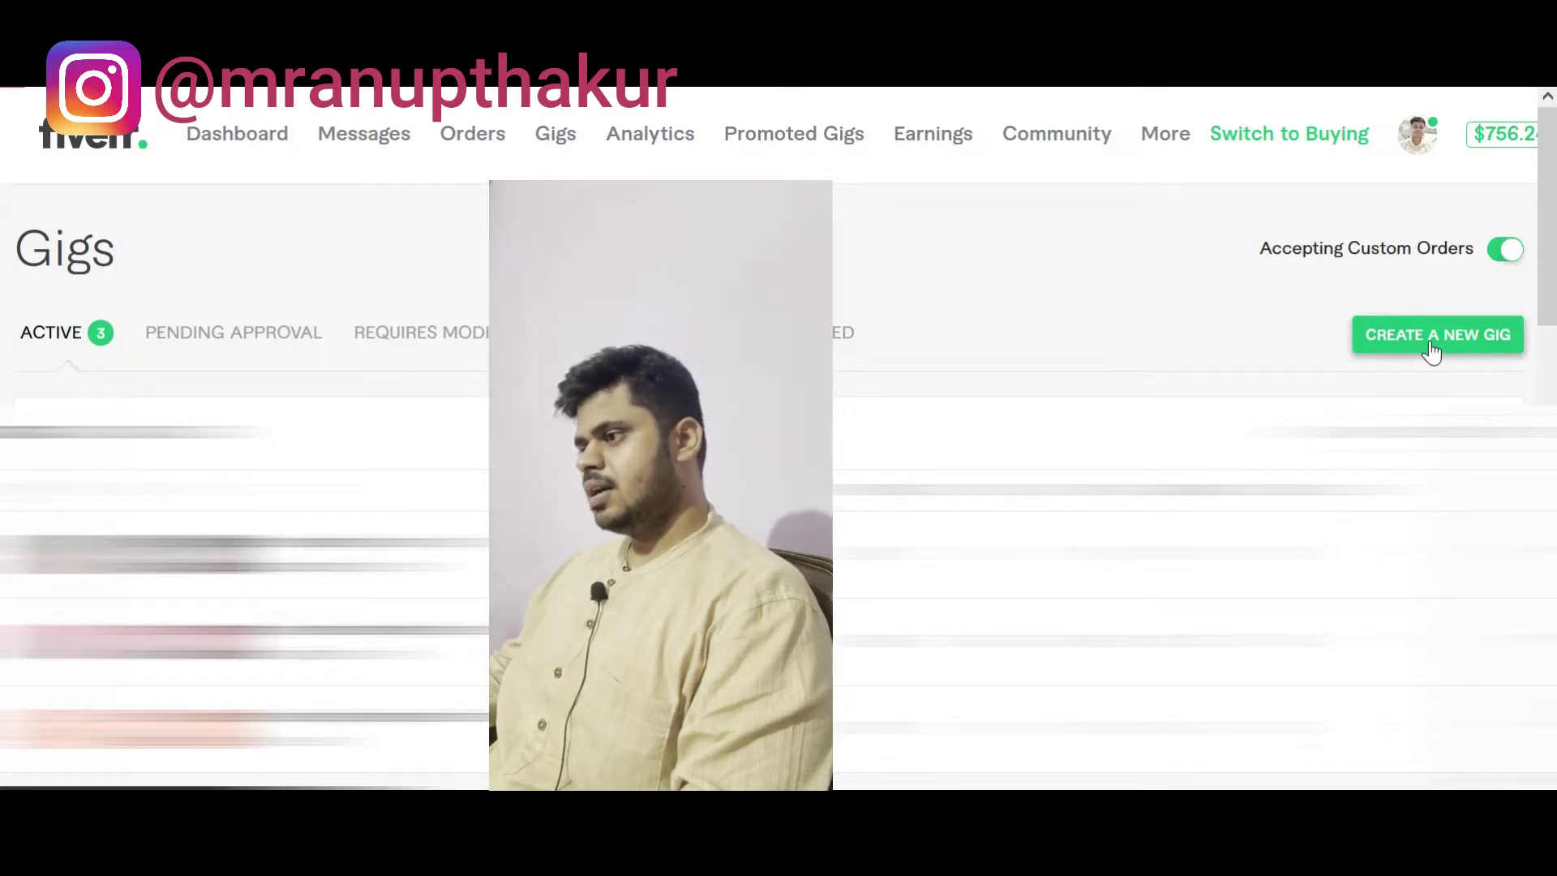
left_click(1432, 349)
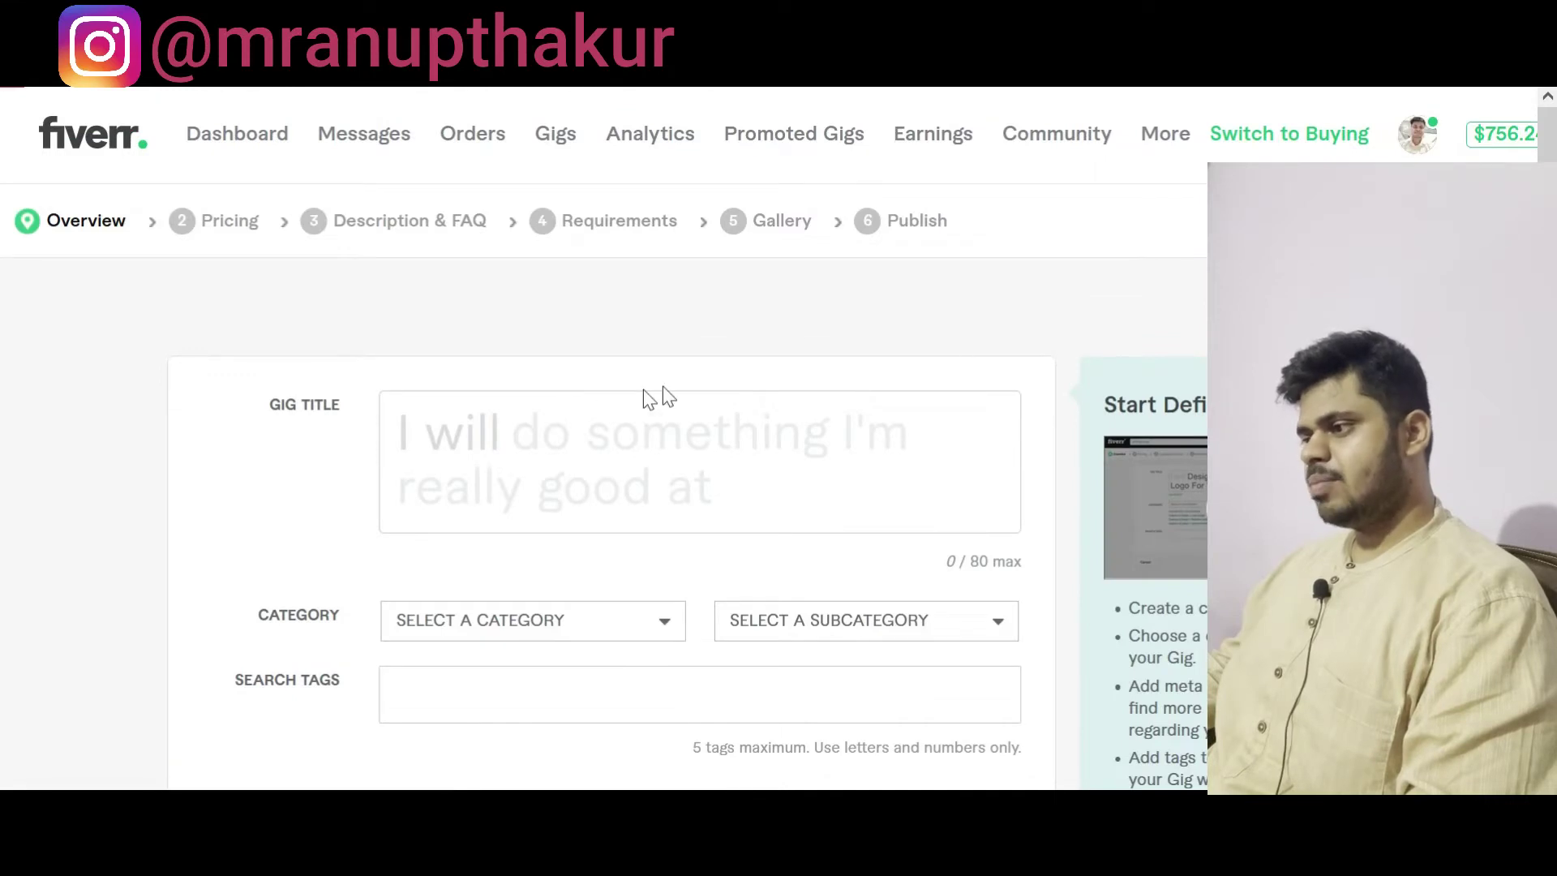
left_click(643, 398)
left_click(540, 417)
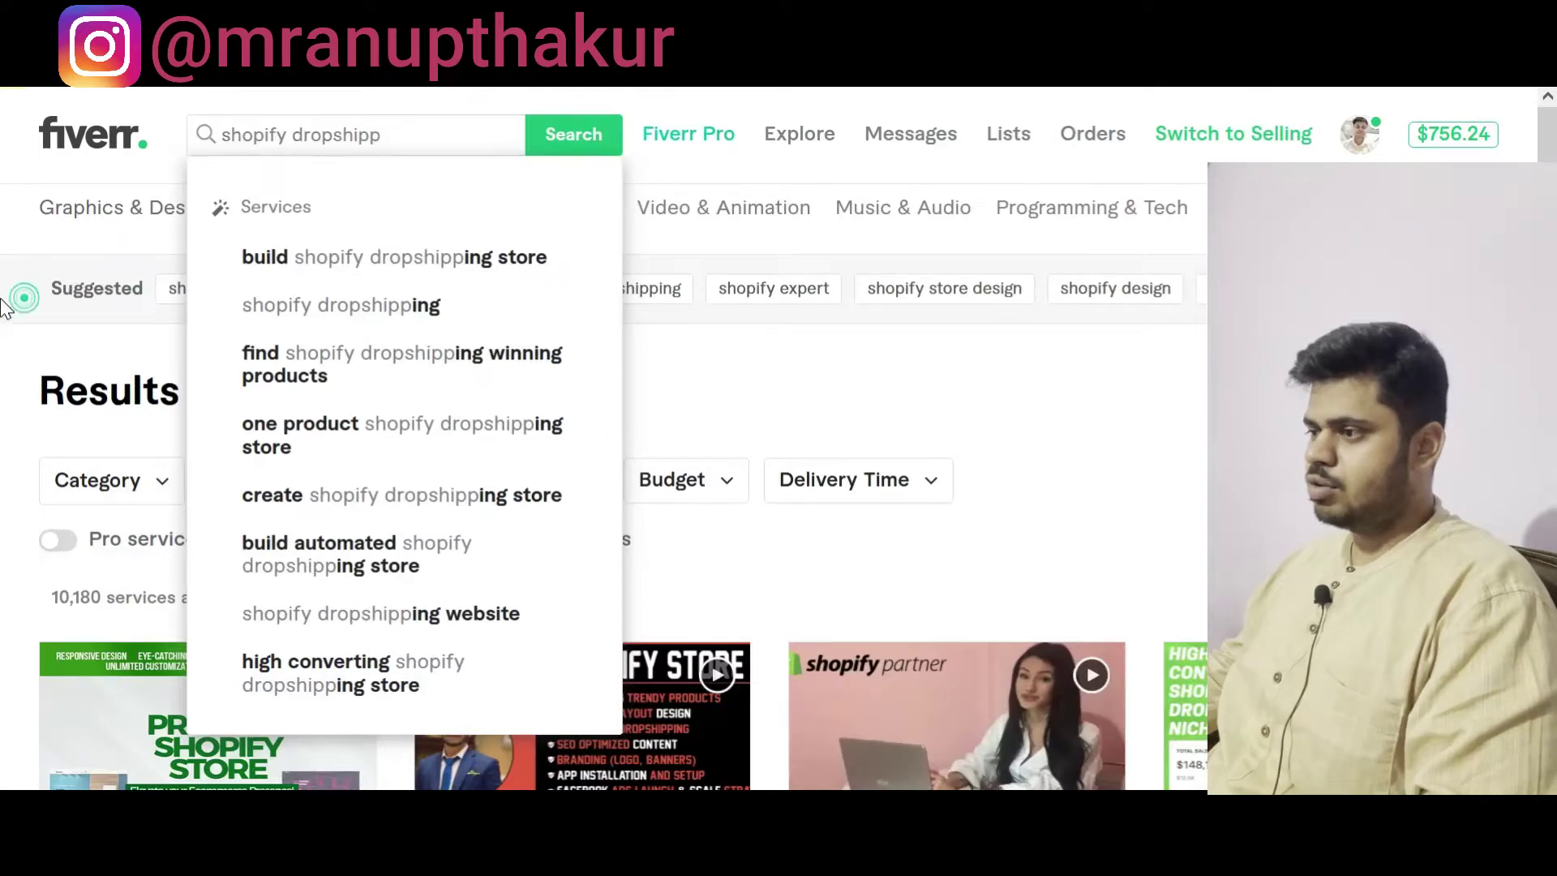
Step: Replace the buyer-side service search text with "shopify drop" and examine the suggested search phrases
left_click(3, 301)
left_click(410, 139)
double_click(410, 138)
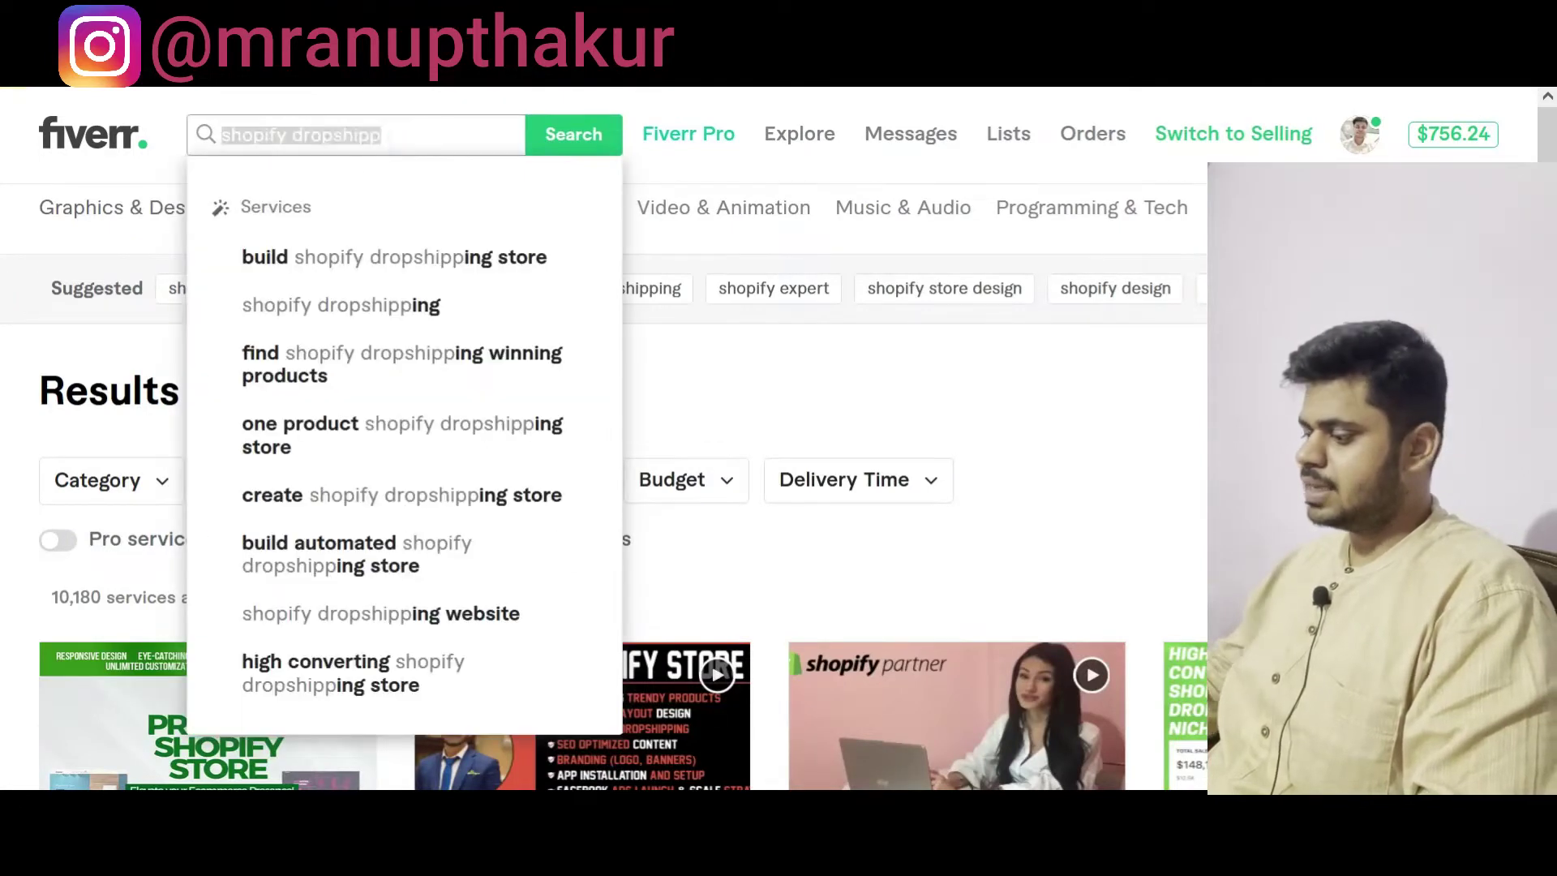
key("BackSpace")
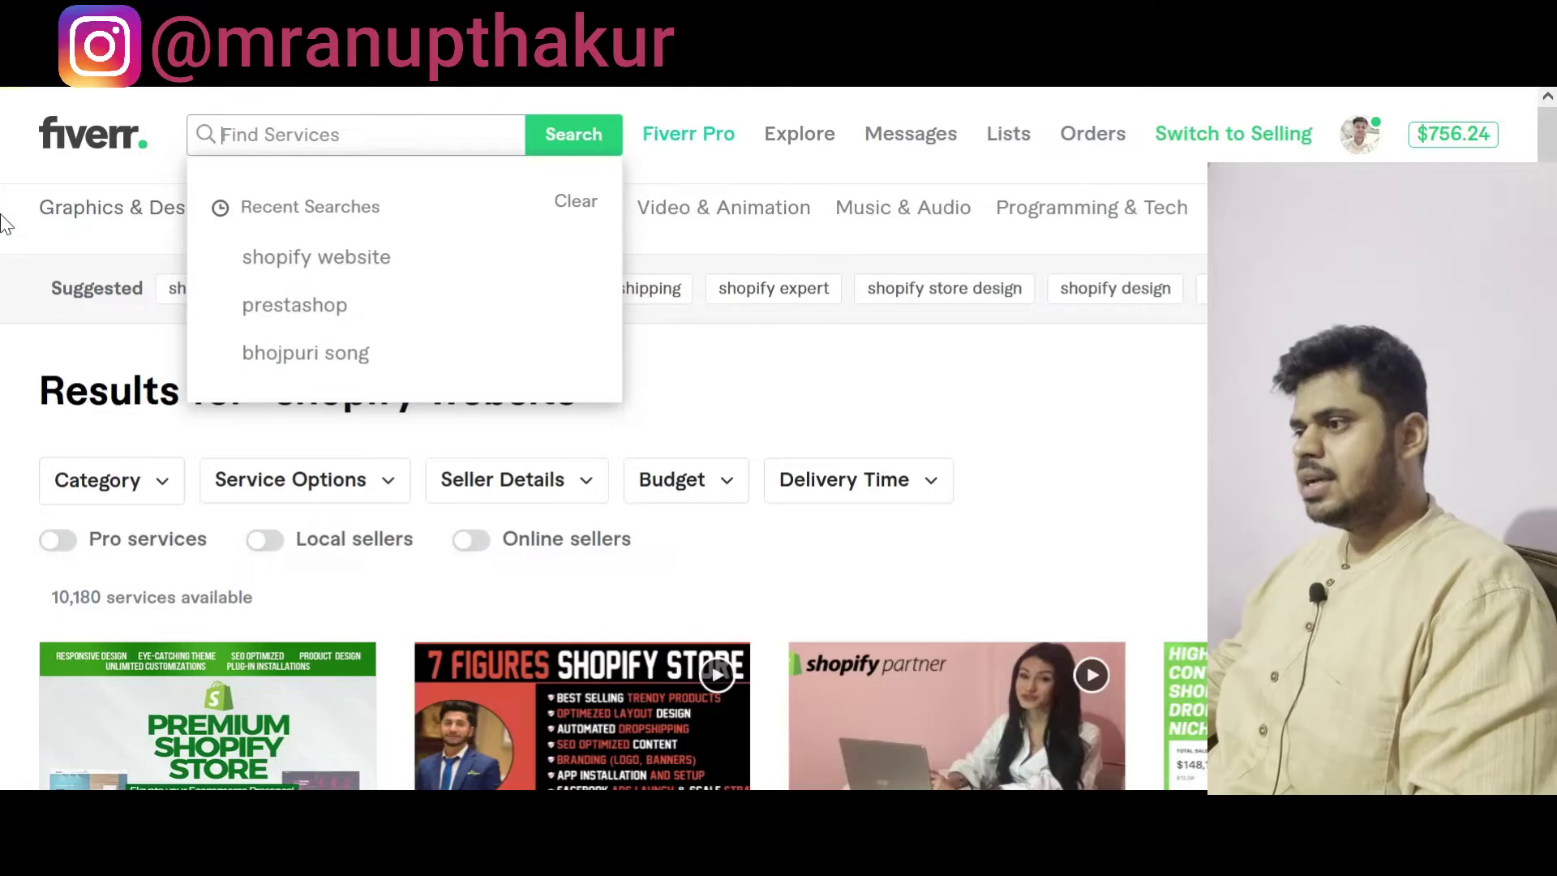
left_click(3, 217)
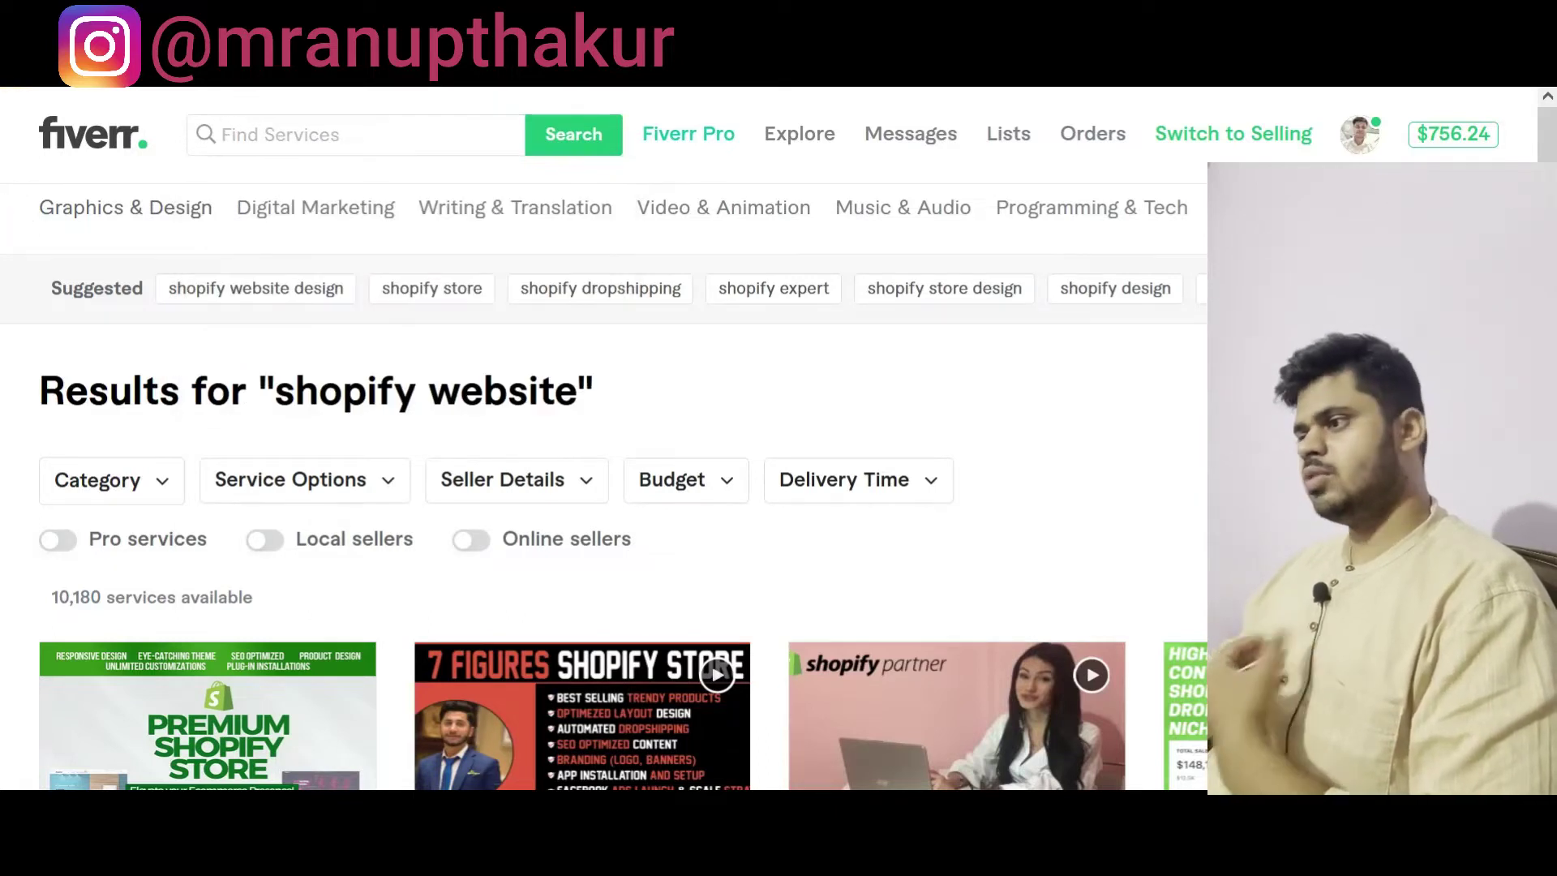
left_click(290, 135)
type("sho")
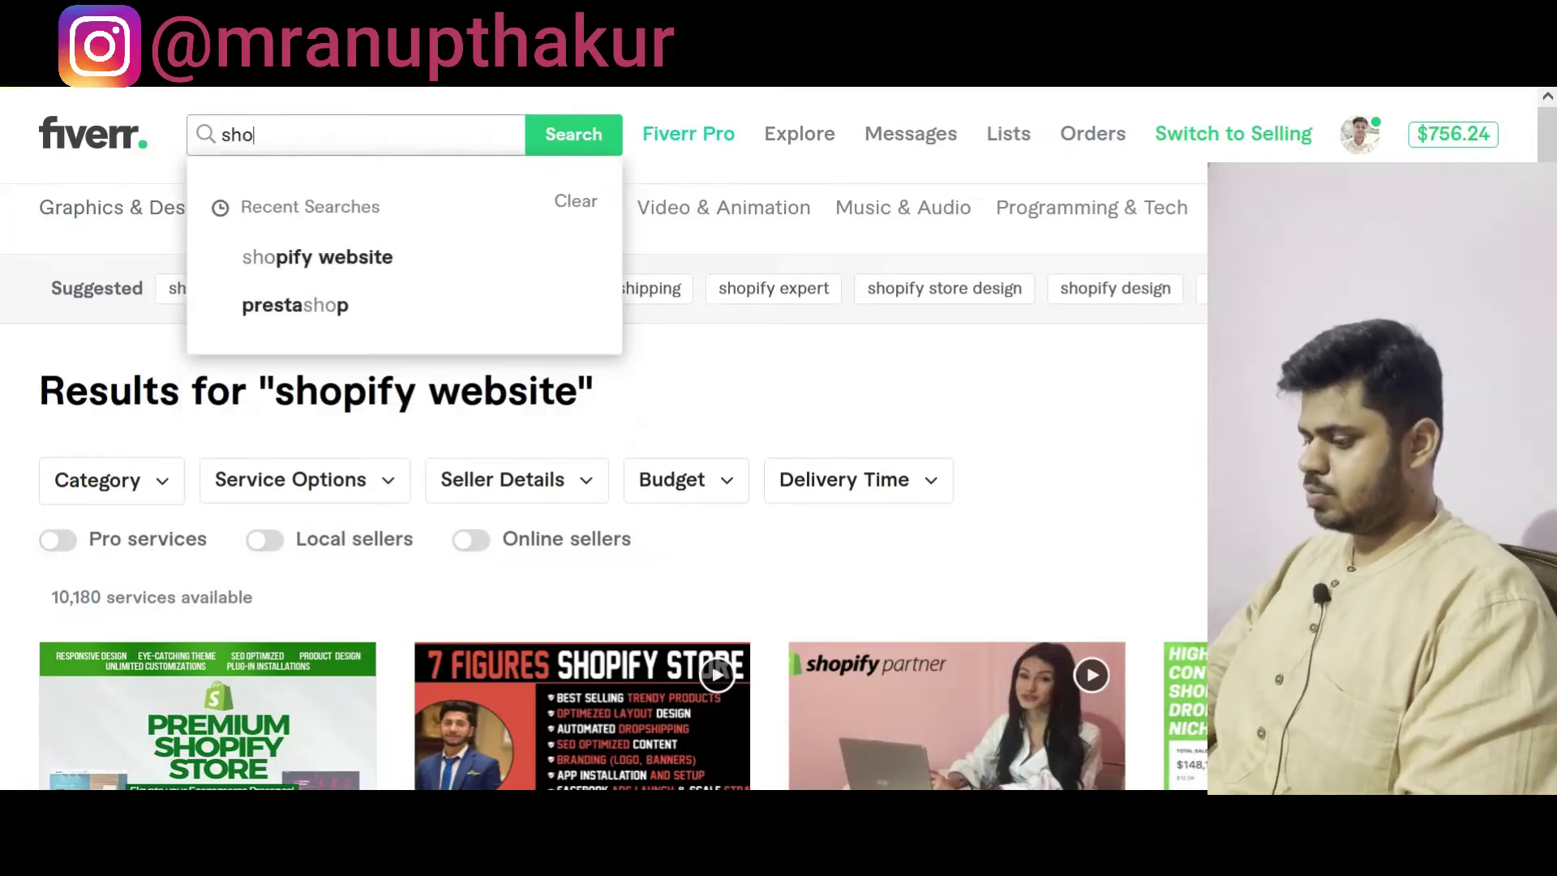
type("pify ")
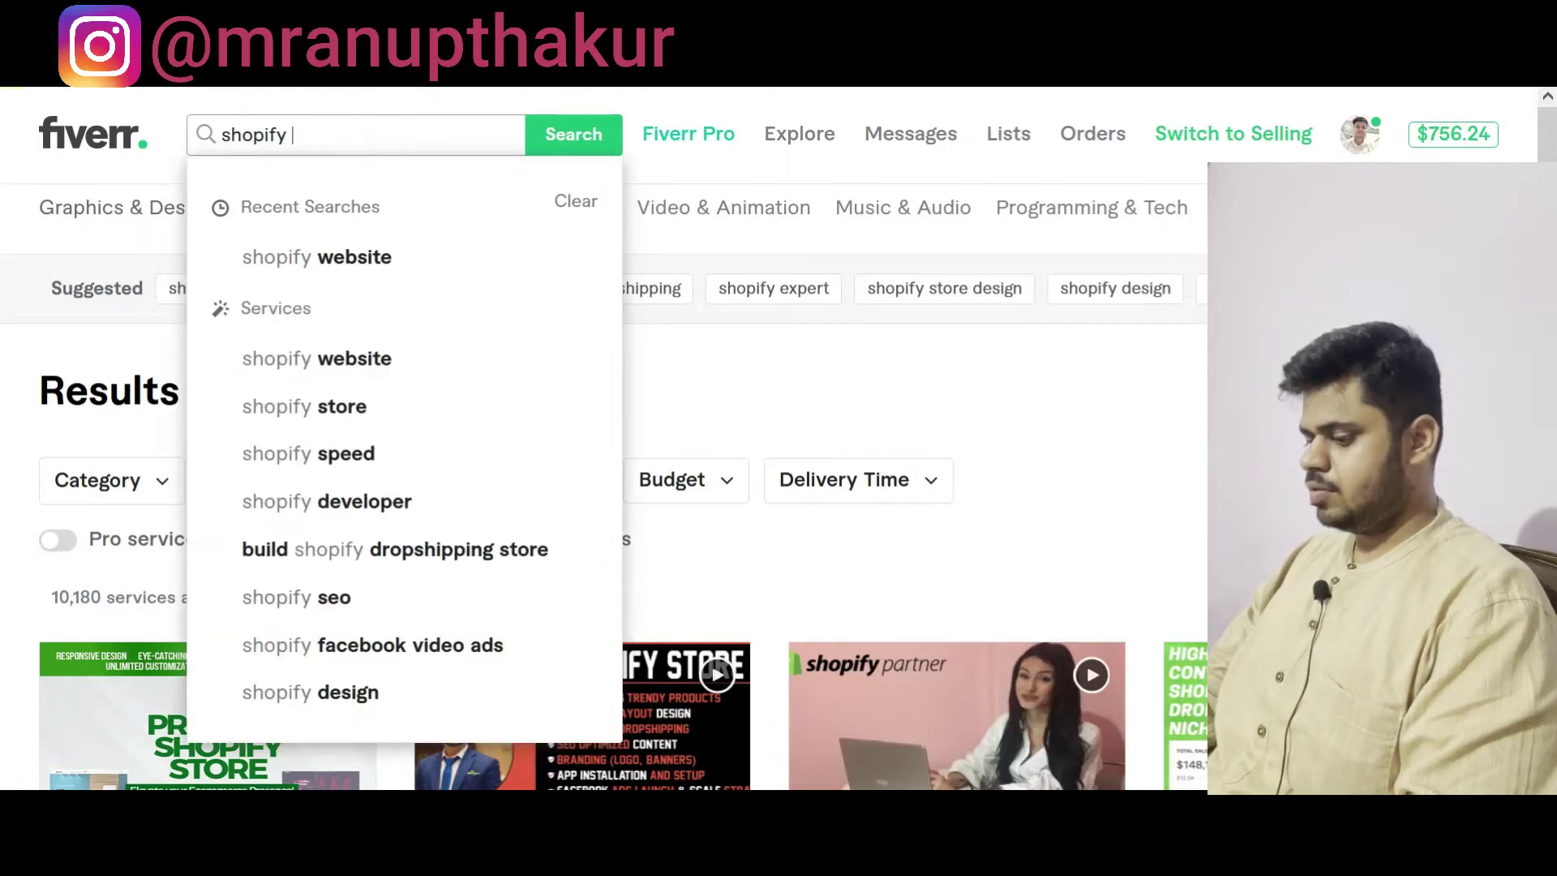
type("dro")
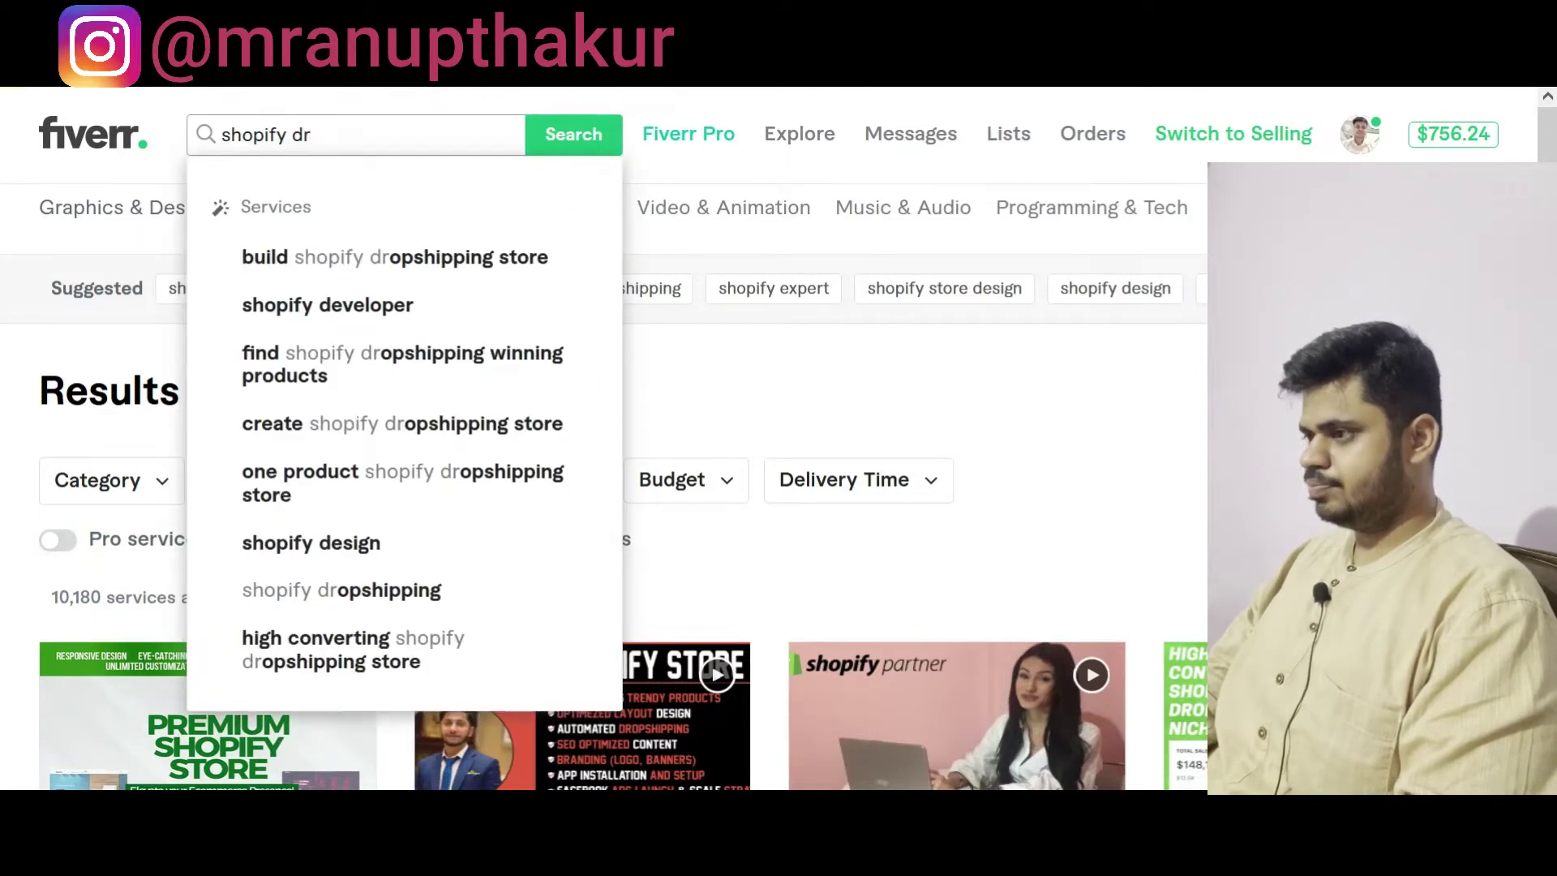
type("p")
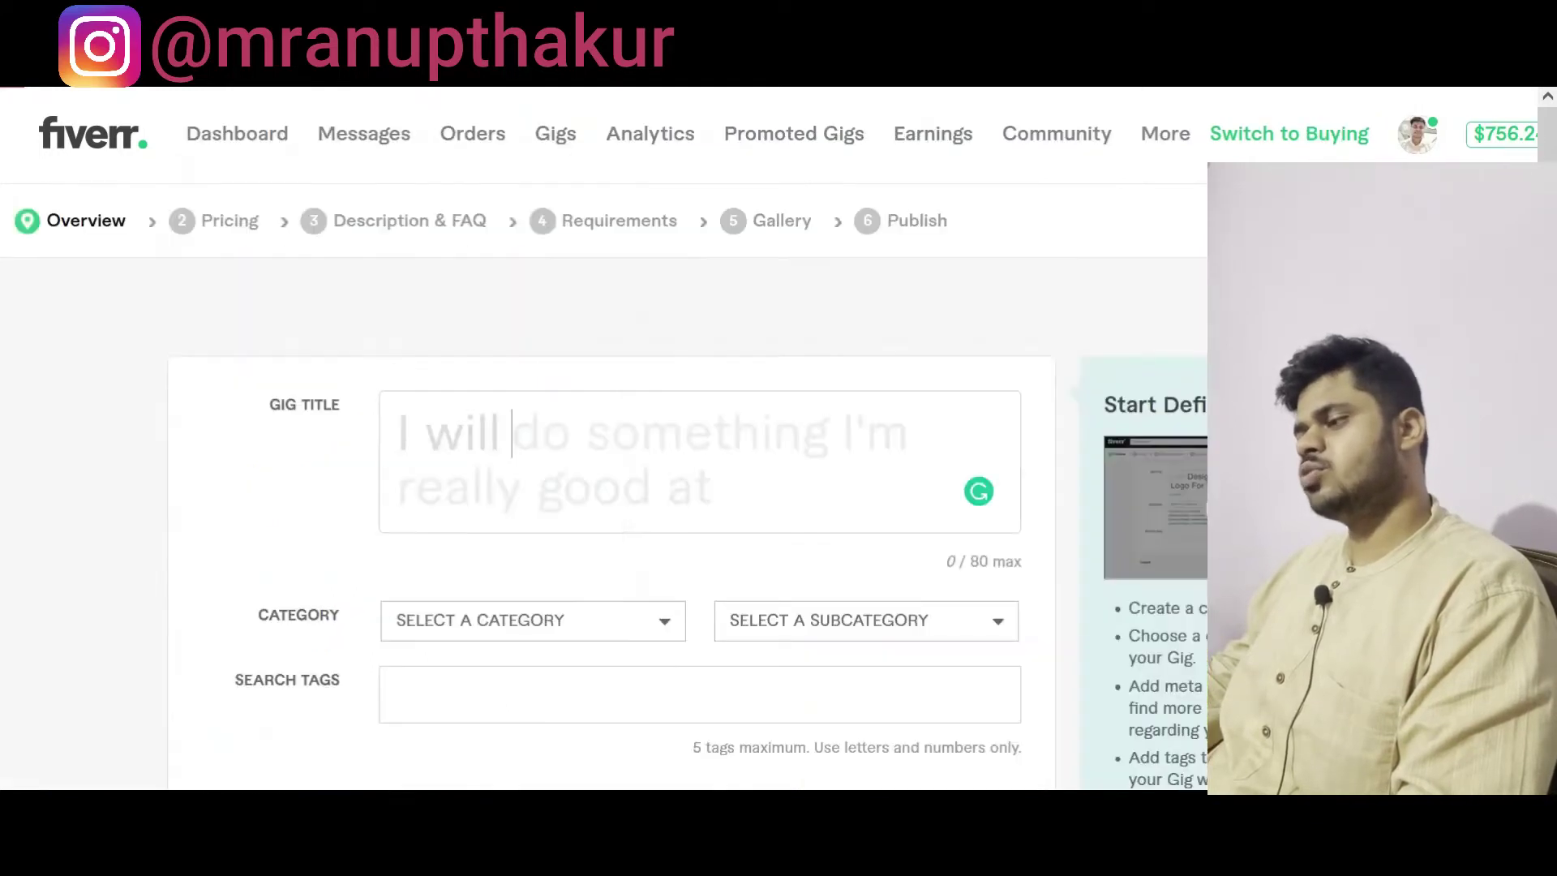
Step: Enter "build shopify dropshipping store" as the gig title after "I will"
left_click(584, 450)
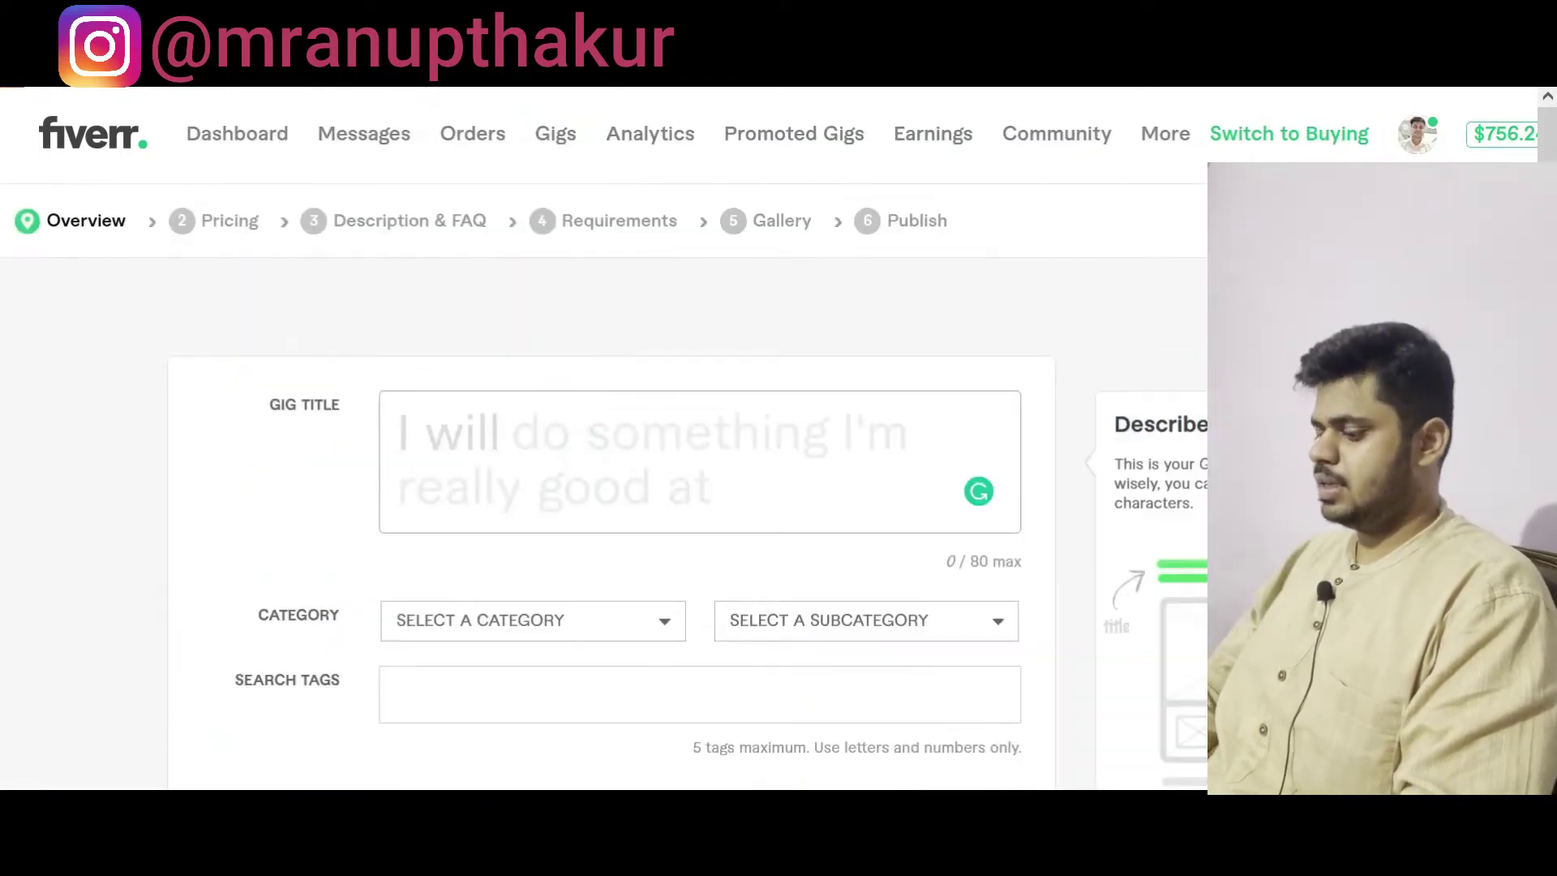
type("build sh")
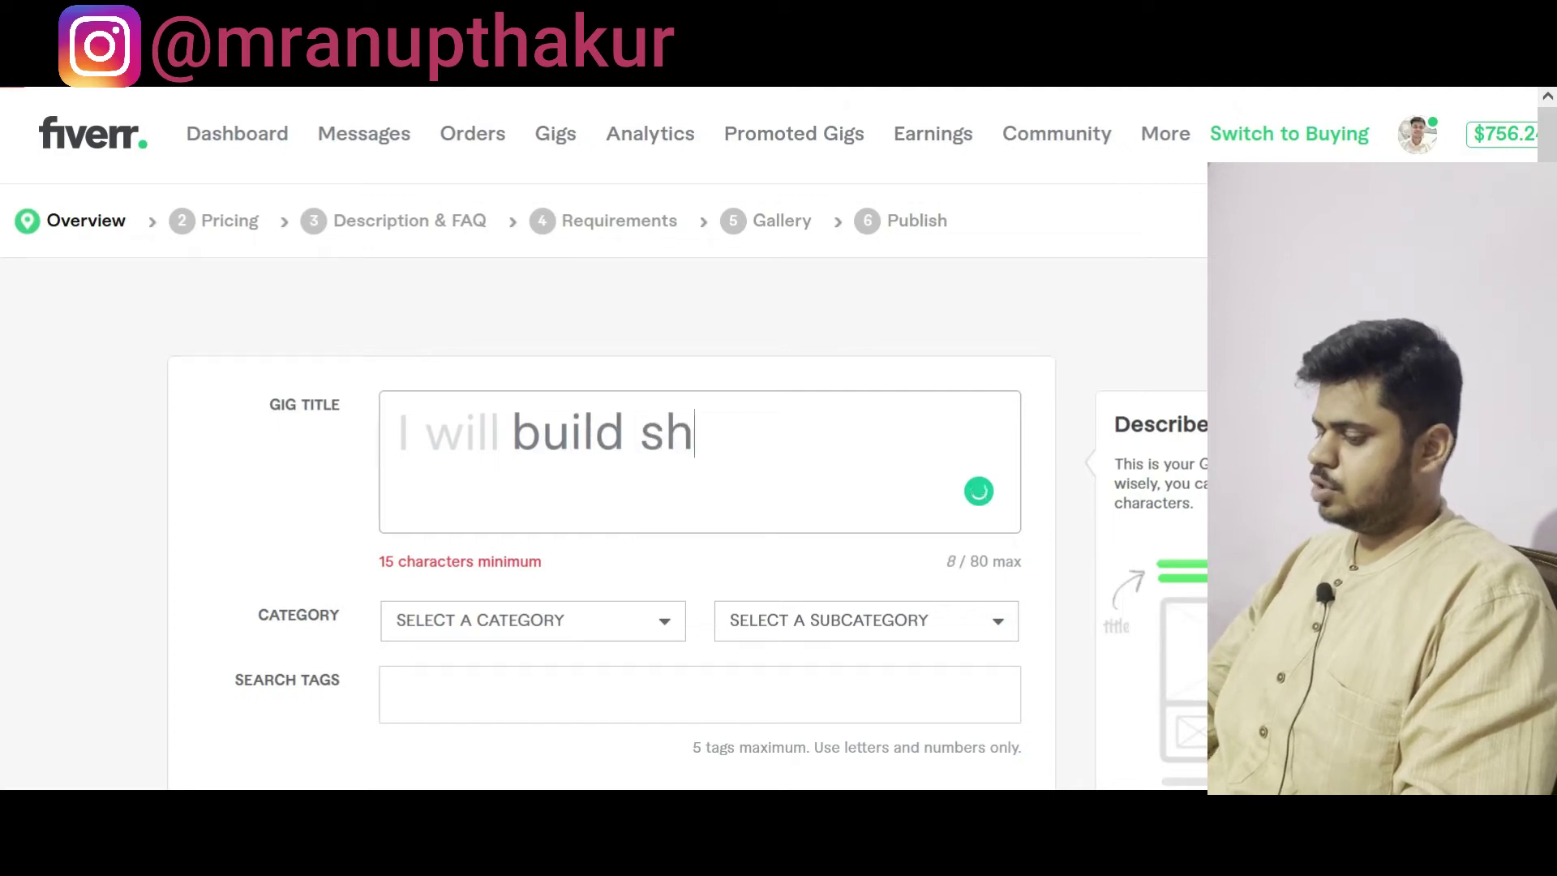
type("opify dr")
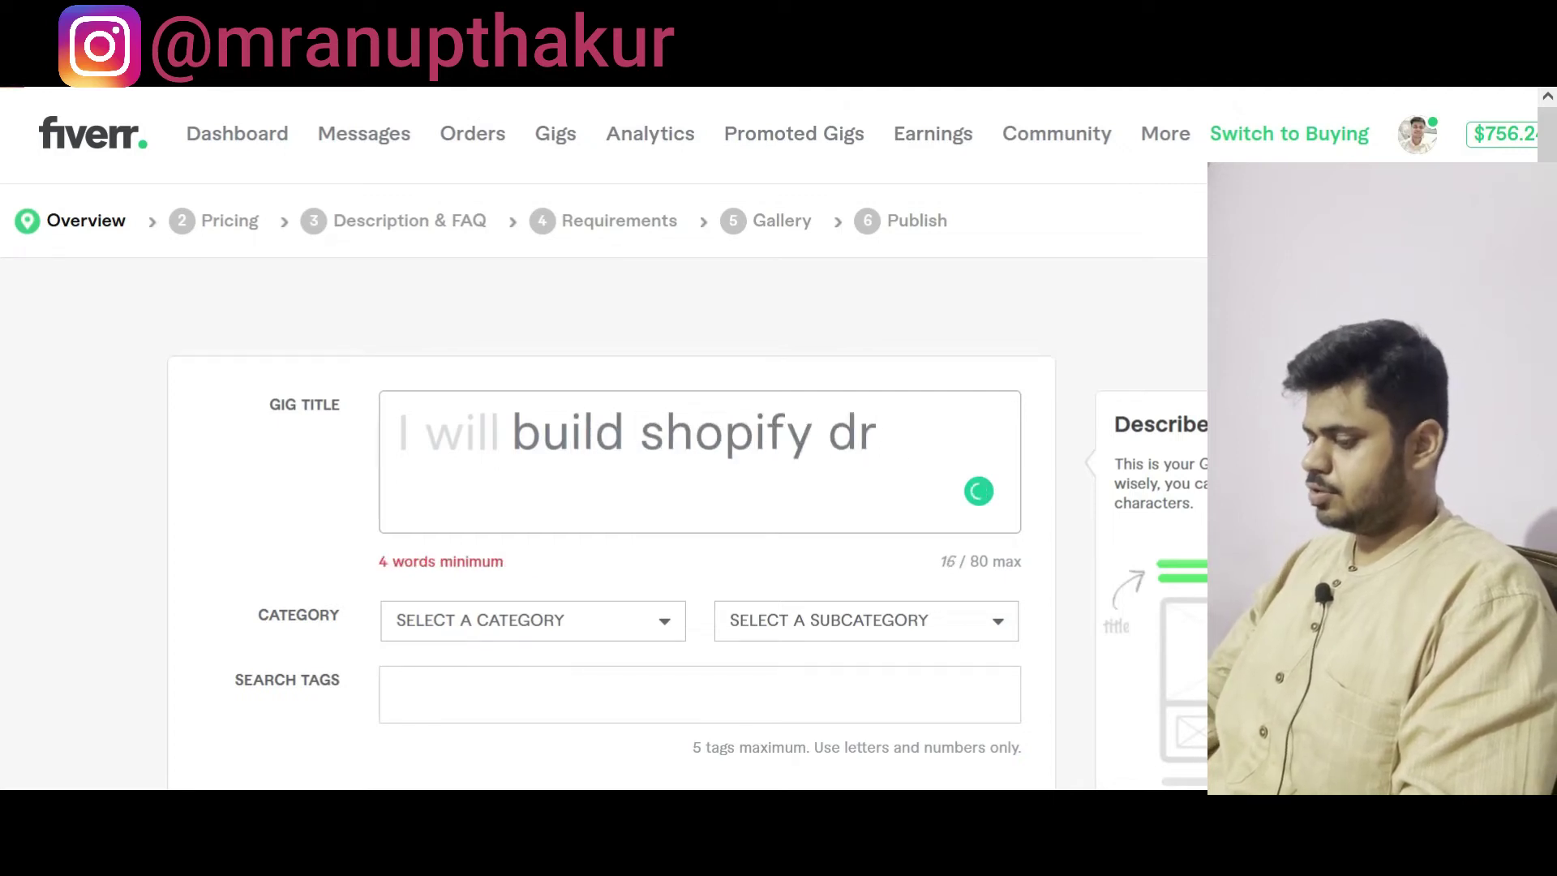
type("opshippin")
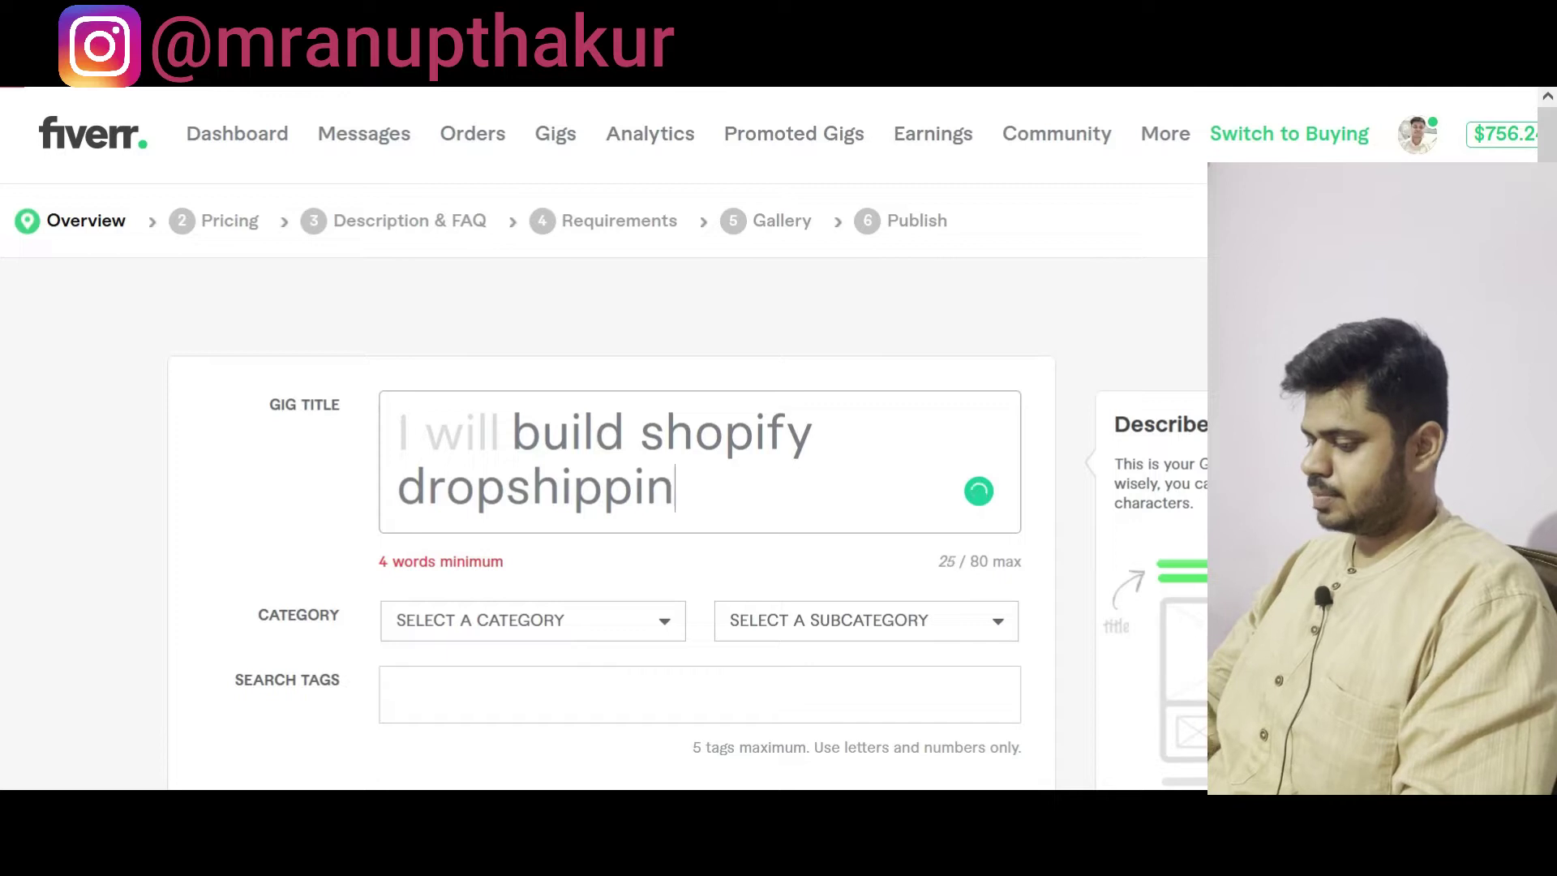
type("g store")
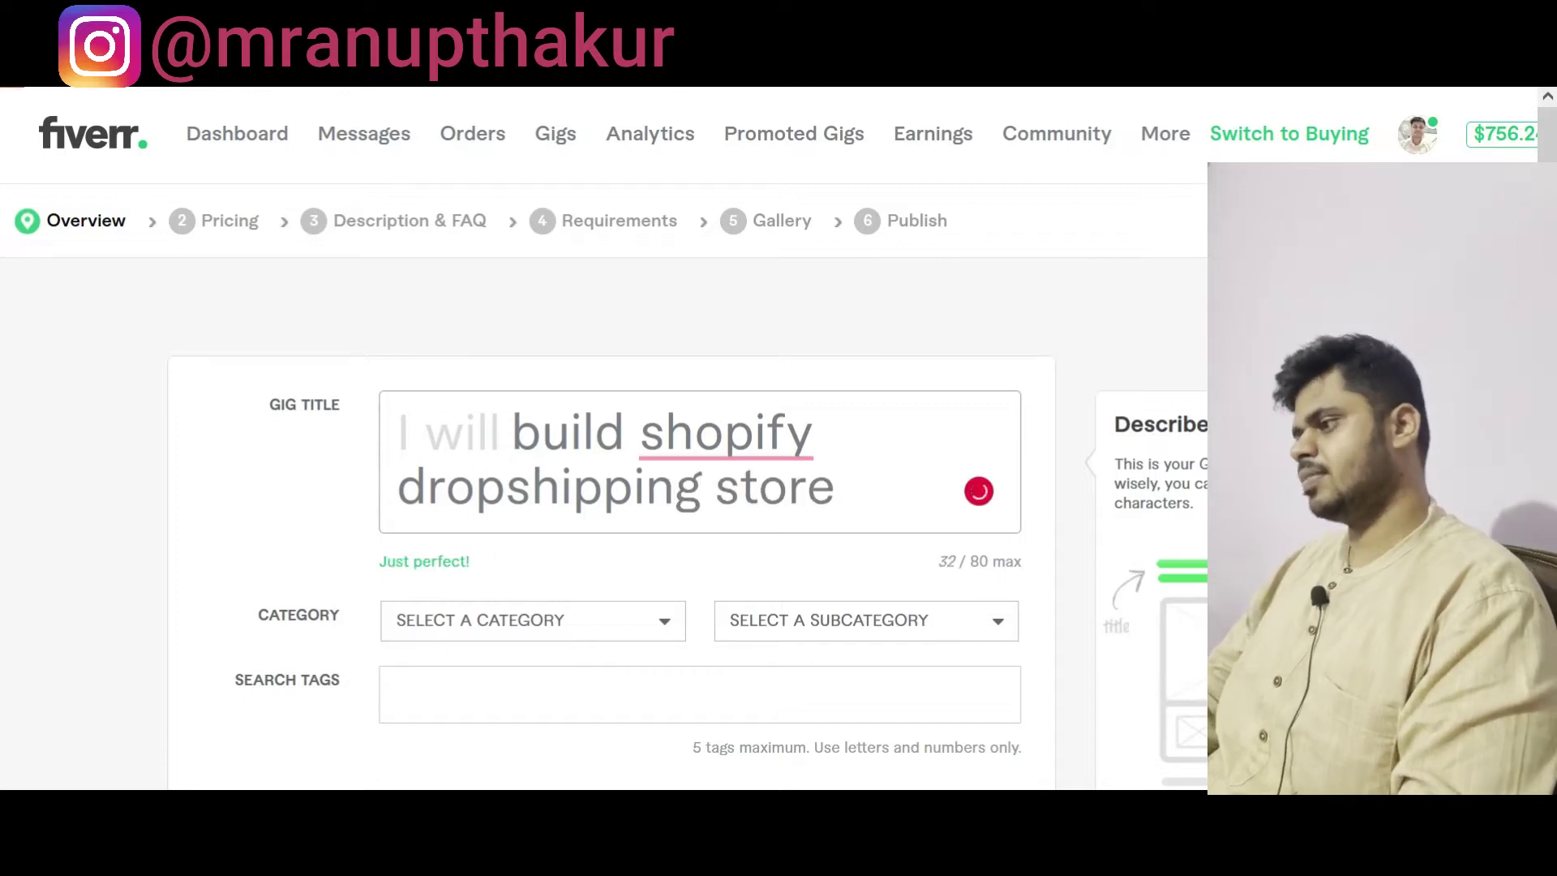
Step: Set the gig category to Programming & Tech > E-Commerce Development and the service type to Full Website Creation
scroll(272, 365, "down", 3)
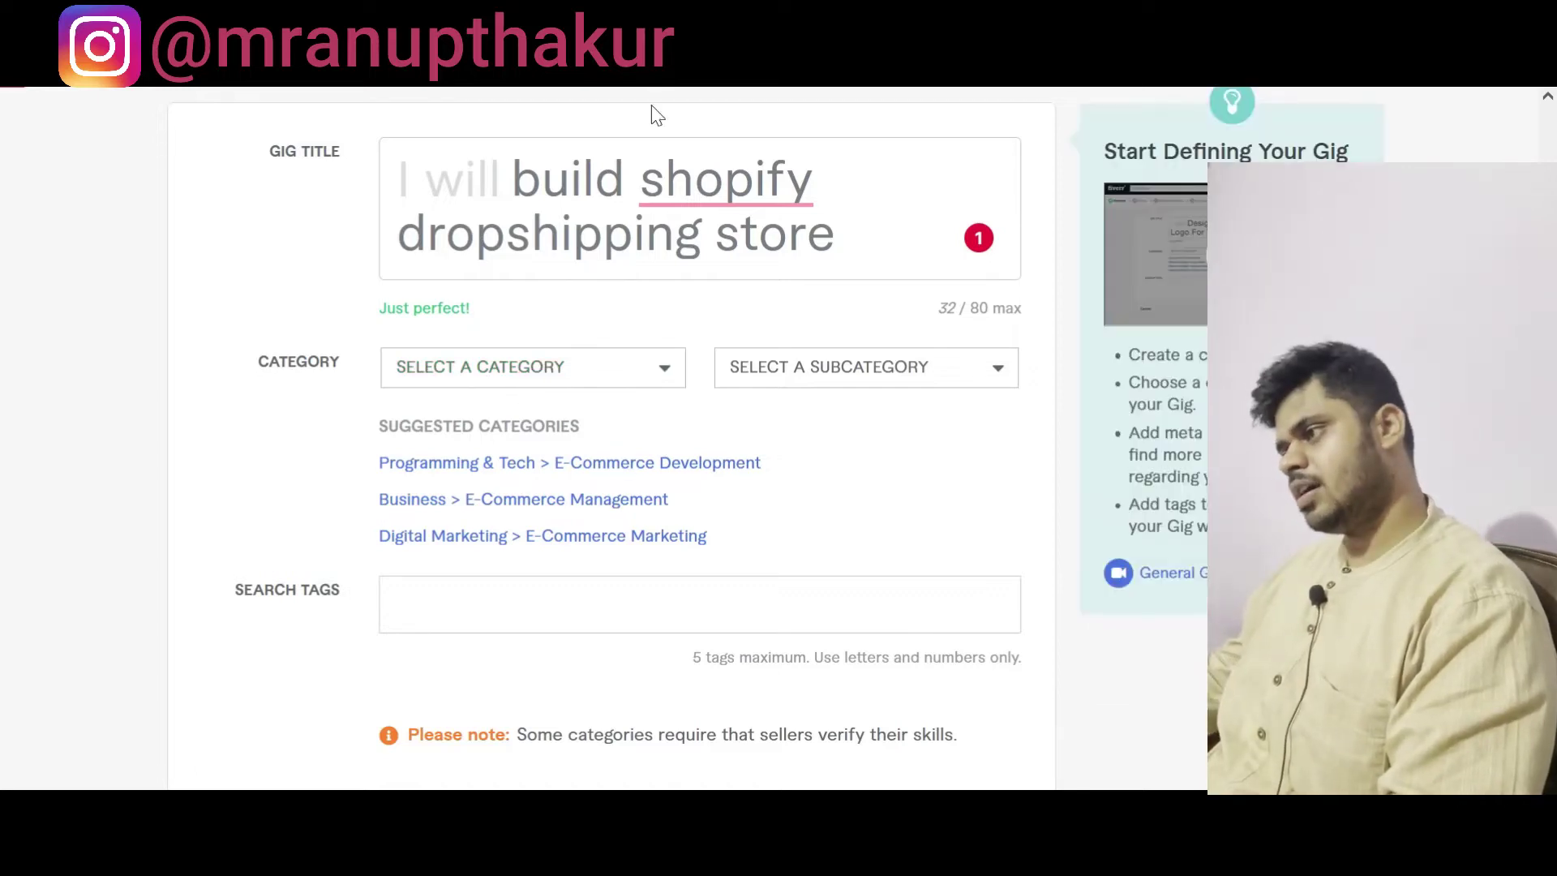
left_click(637, 464)
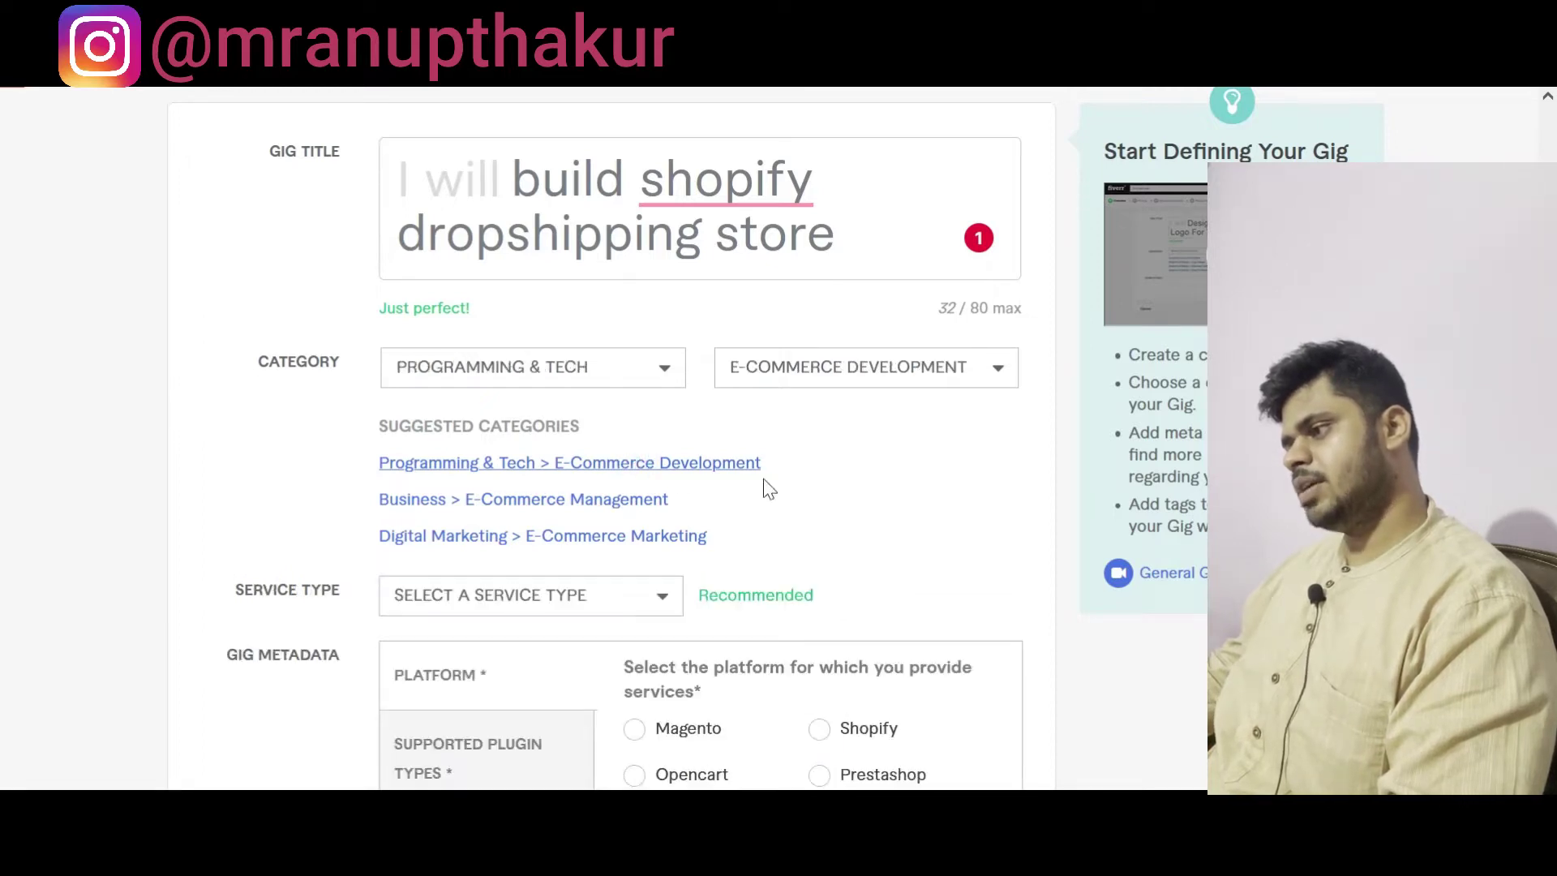
scroll(122, 602, "down", 2)
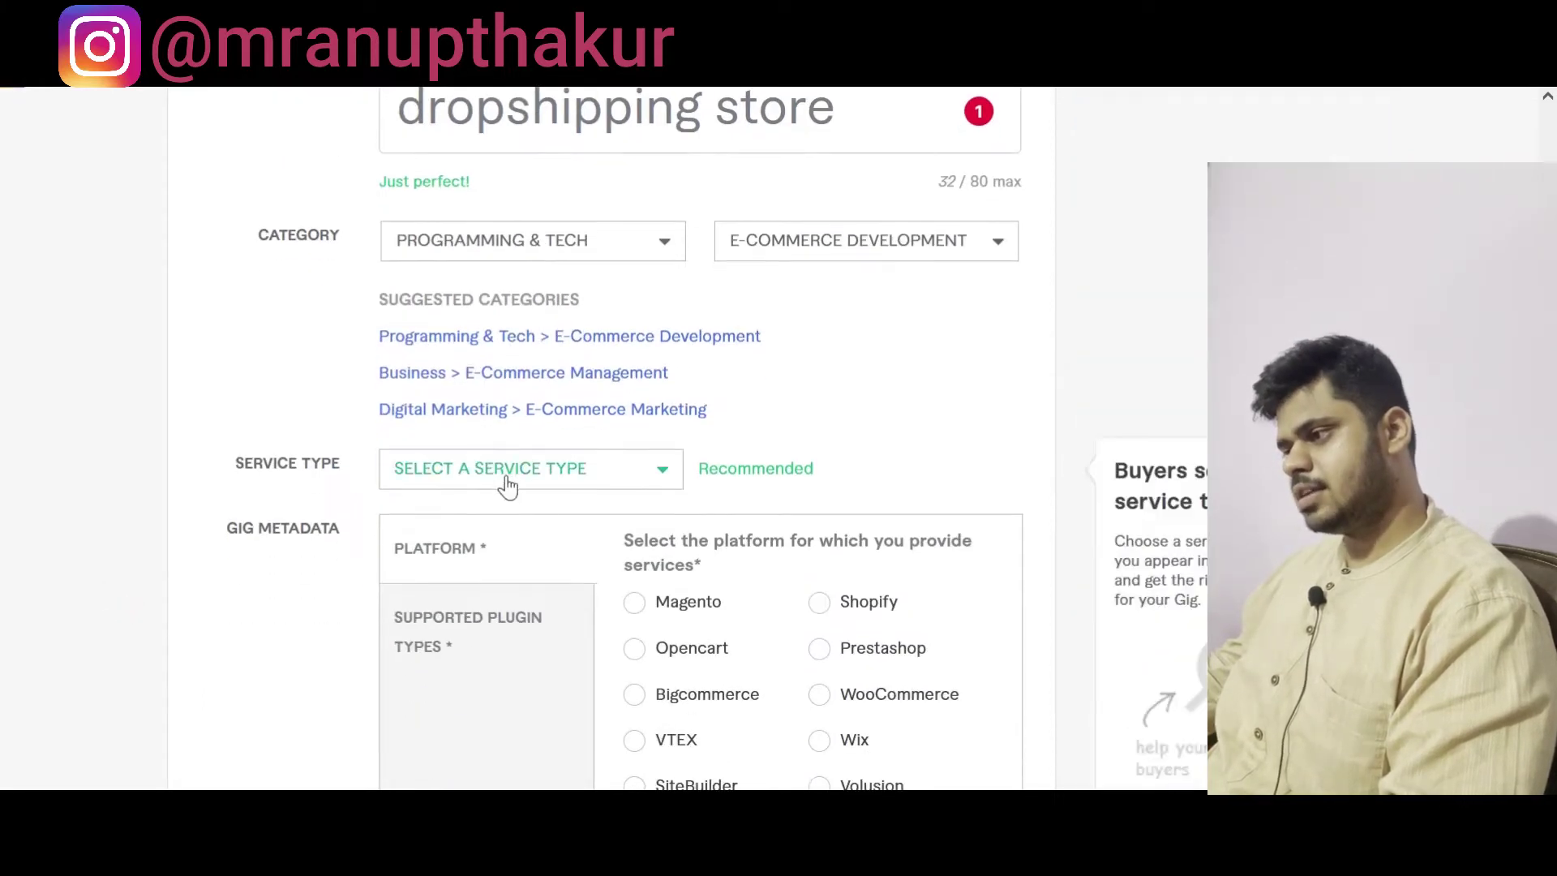
left_click(506, 483)
scroll(506, 483, "down", 1)
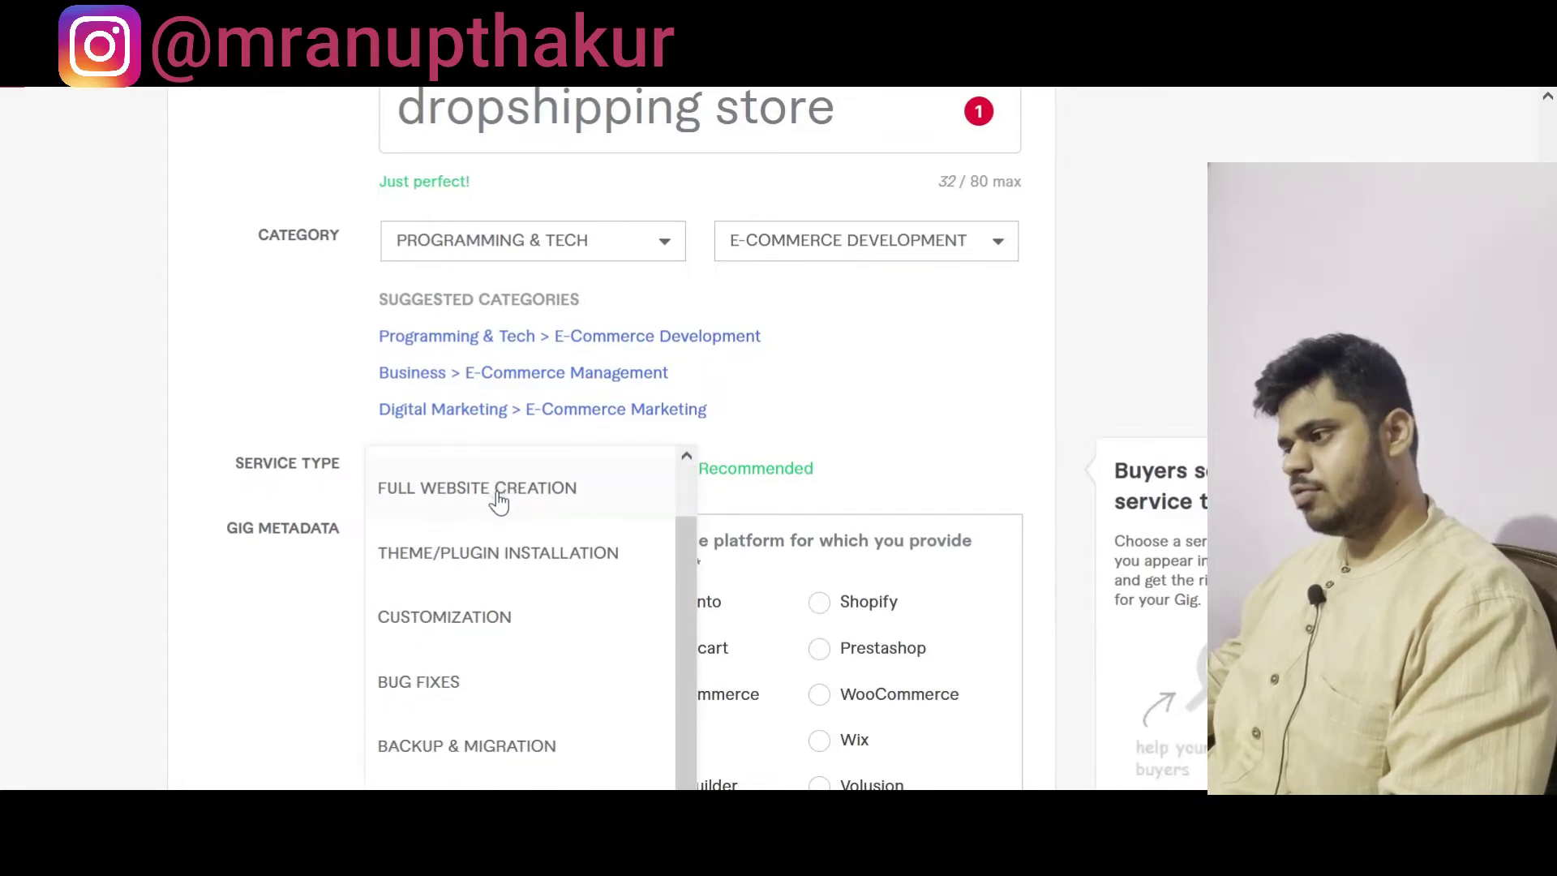
left_click(498, 490)
Step: Choose Shopify as the platform in the gig metadata
scroll(36, 508, "down", 4)
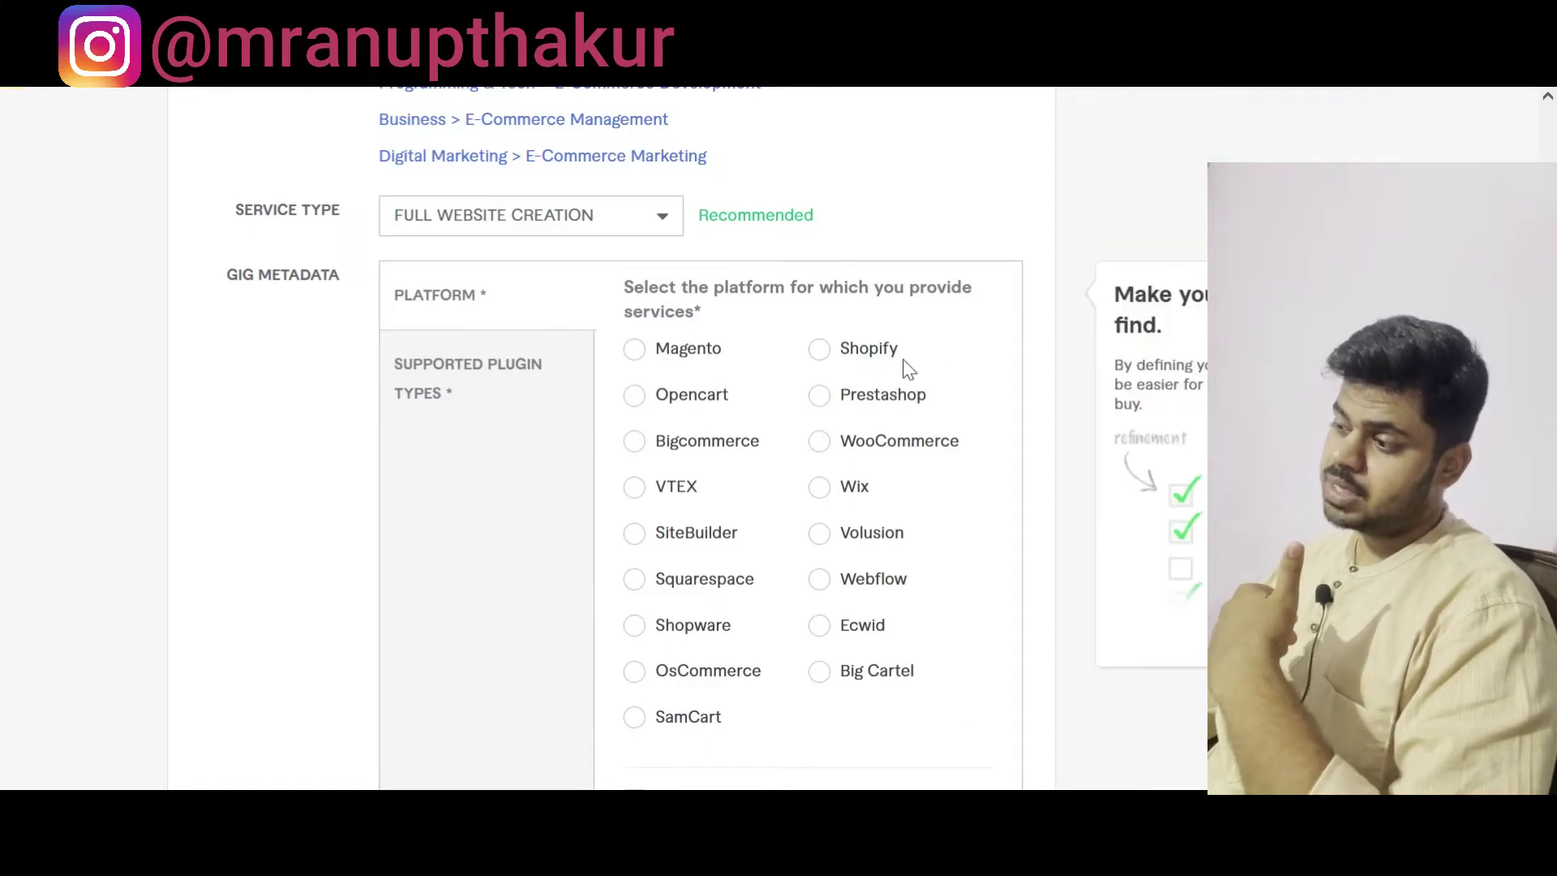
left_click(863, 354)
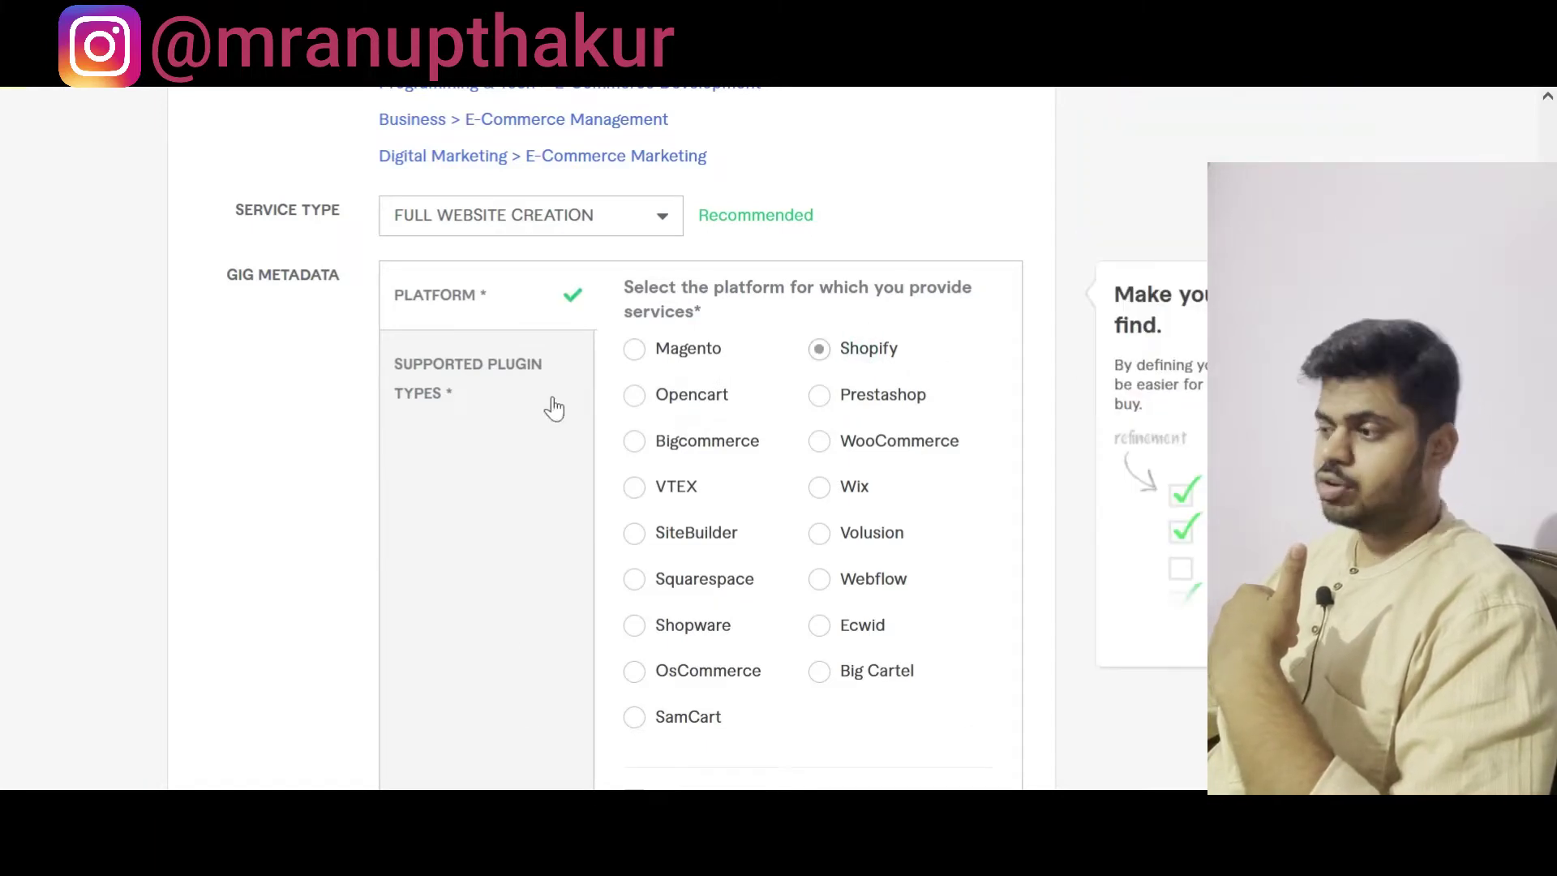
left_click(240, 425)
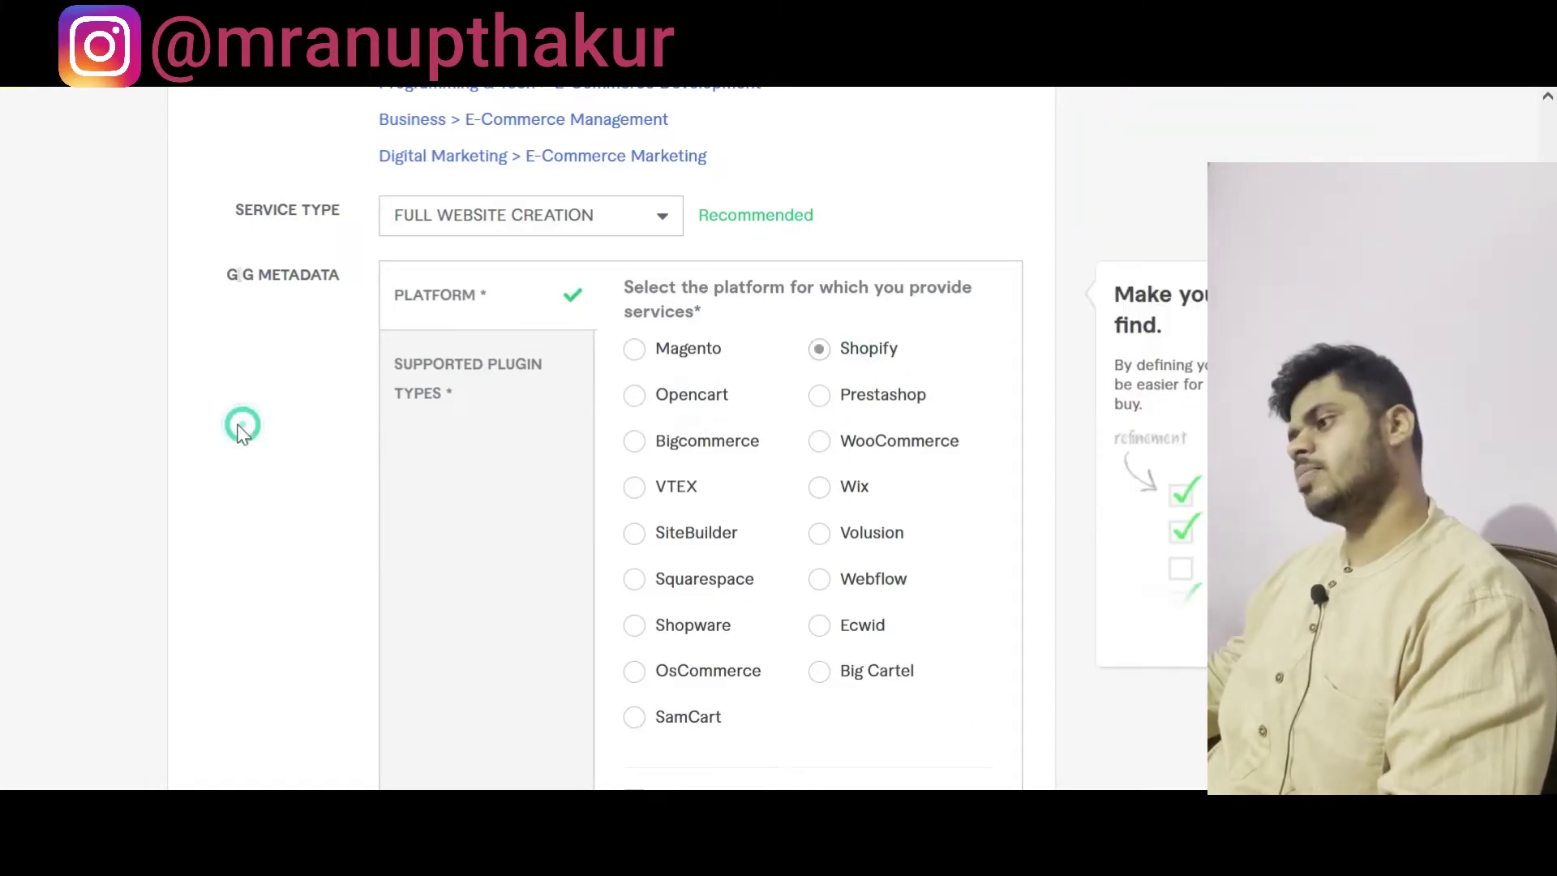
Step: Mark FAQ, Chat, Video and Analytics as the supported plugin types in the gig metadata
left_click(456, 400)
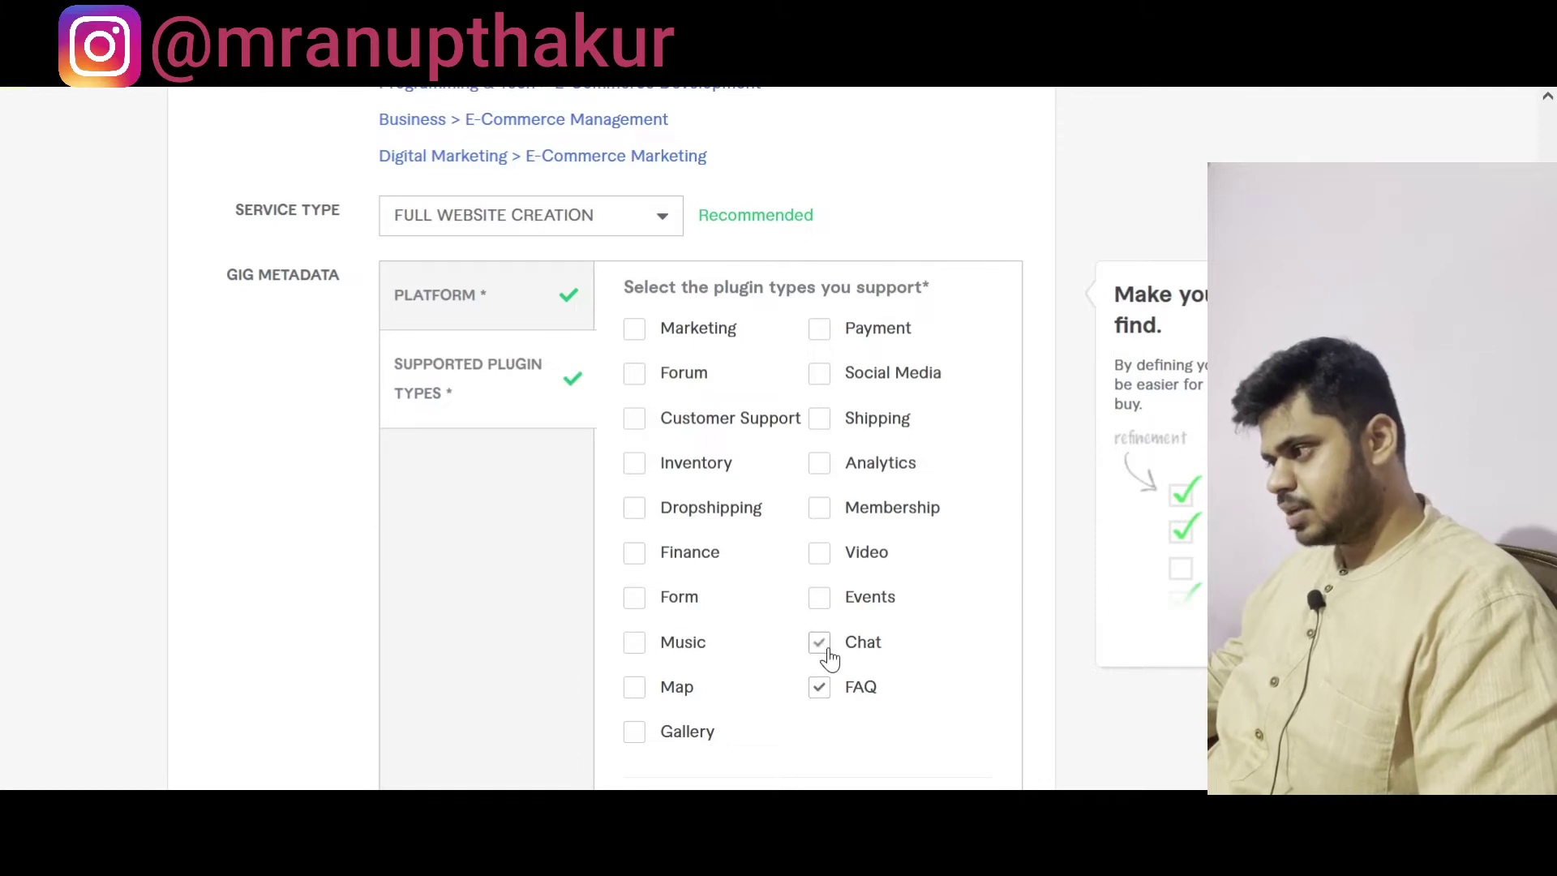
left_click(821, 554)
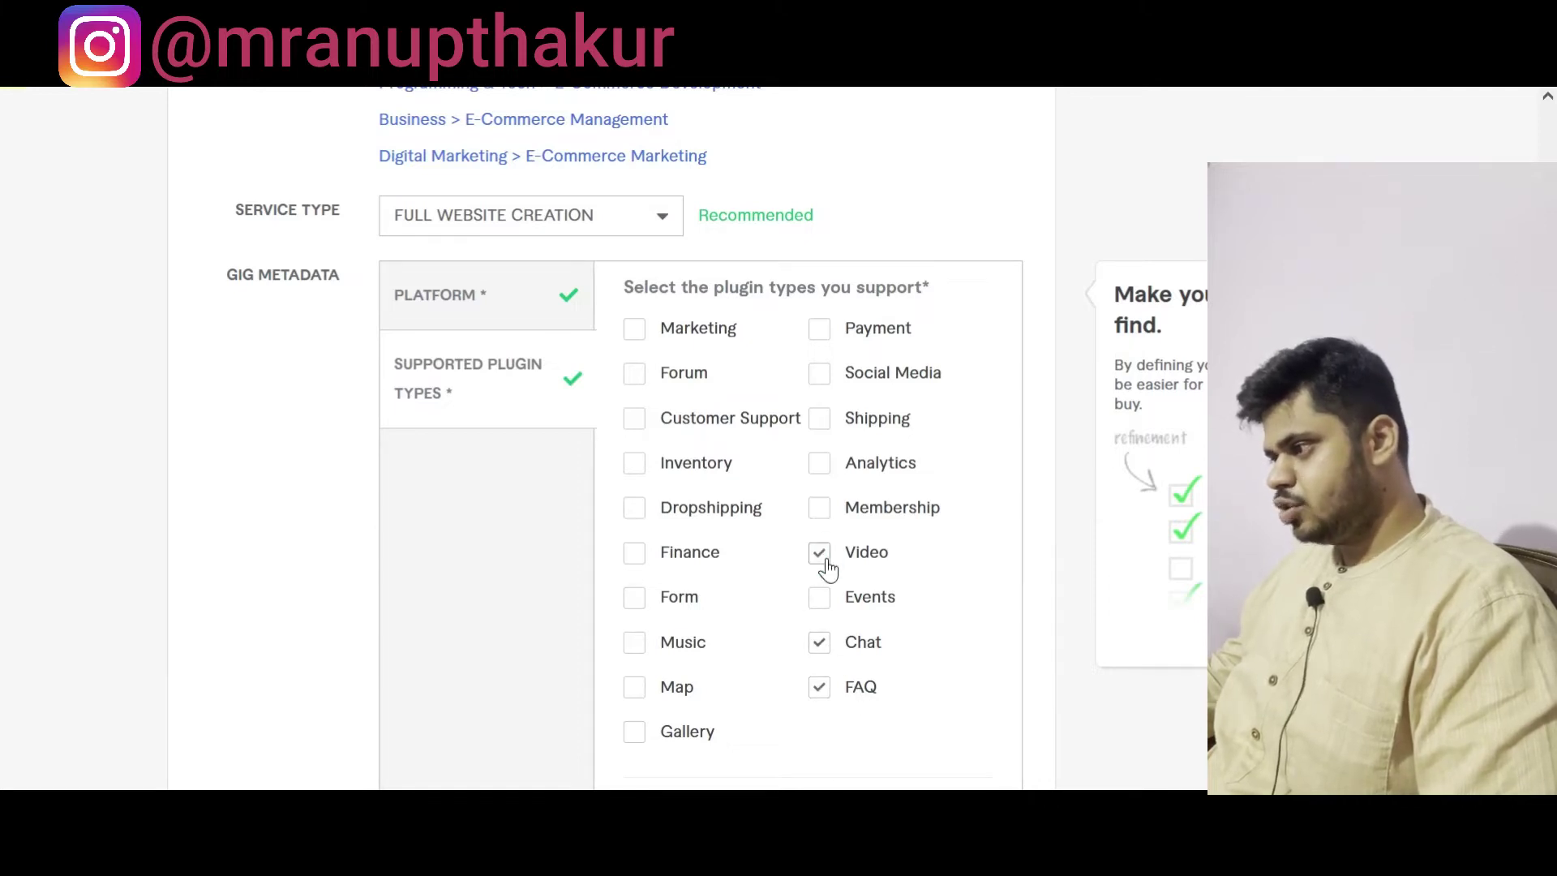
left_click(821, 464)
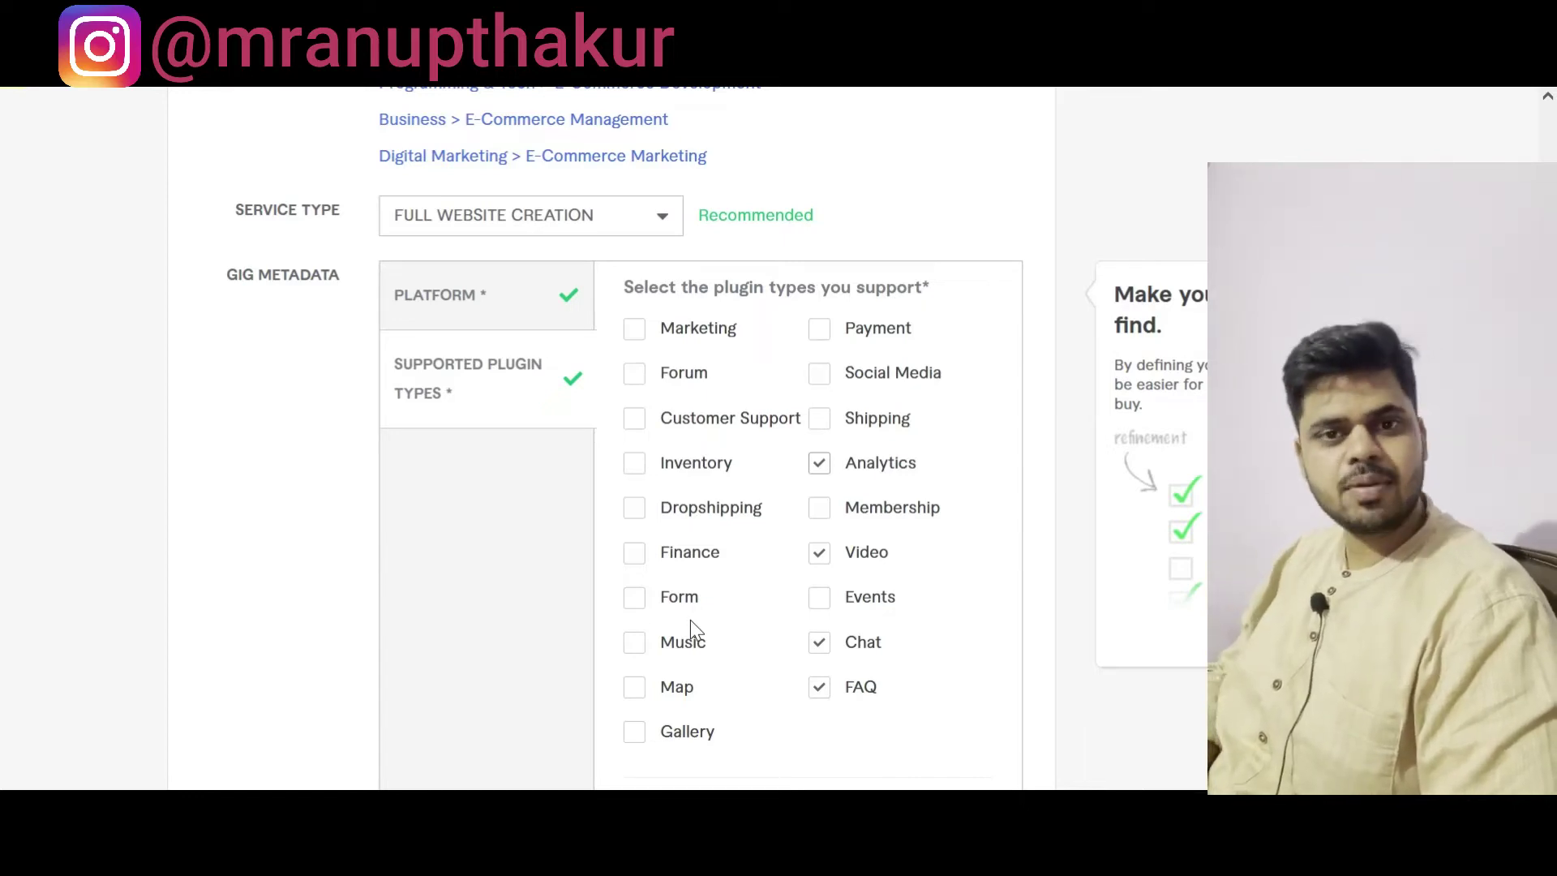
Step: Open the gig's search tags for editing
scroll(690, 619, "down", 6)
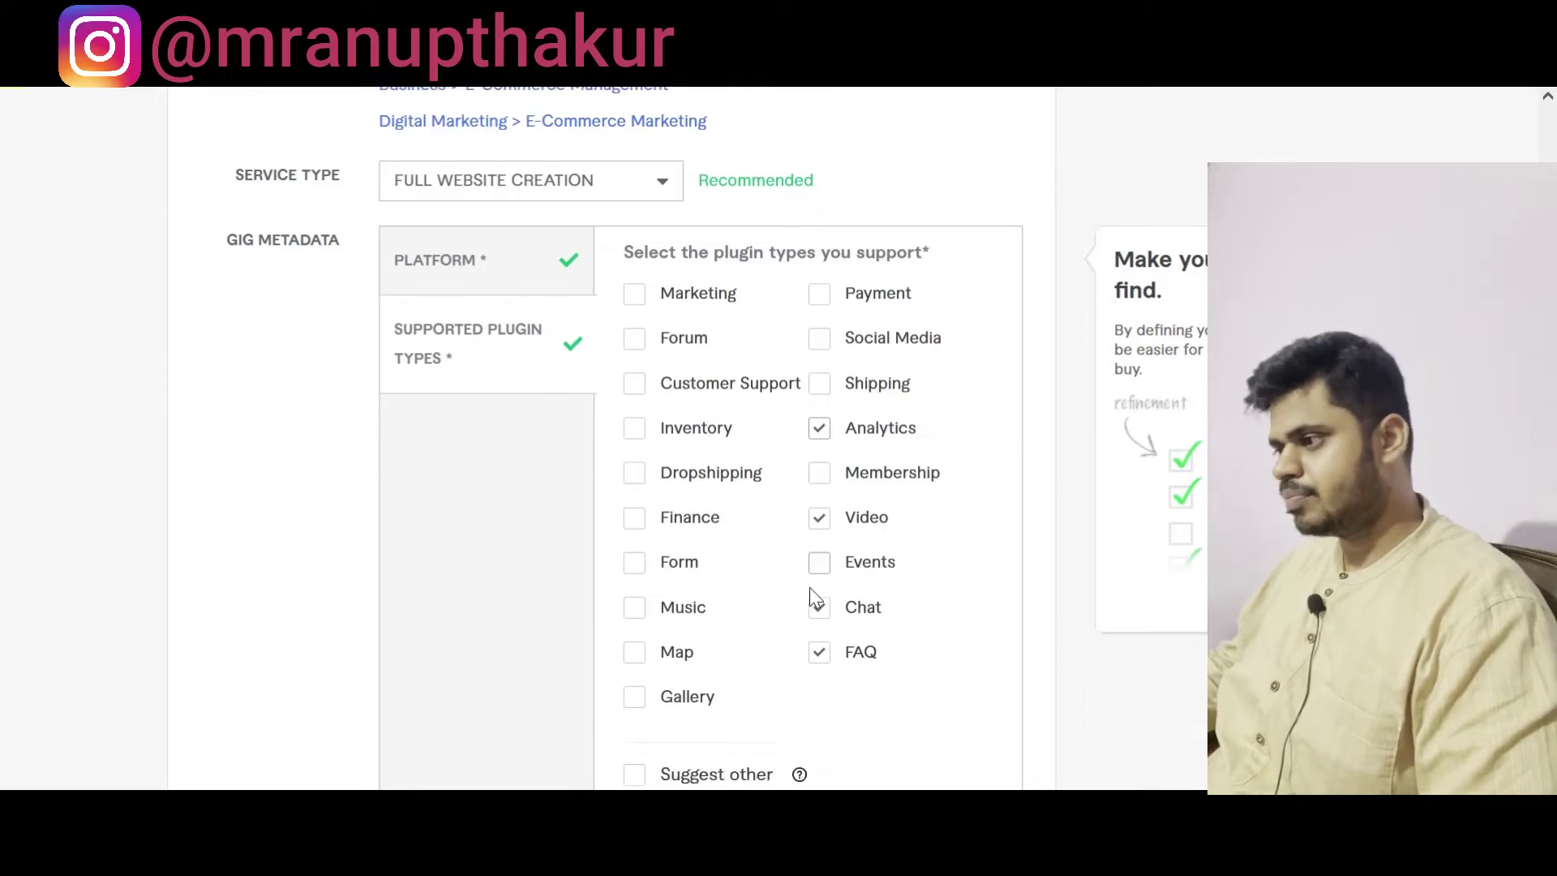
mouse_move(421, 443)
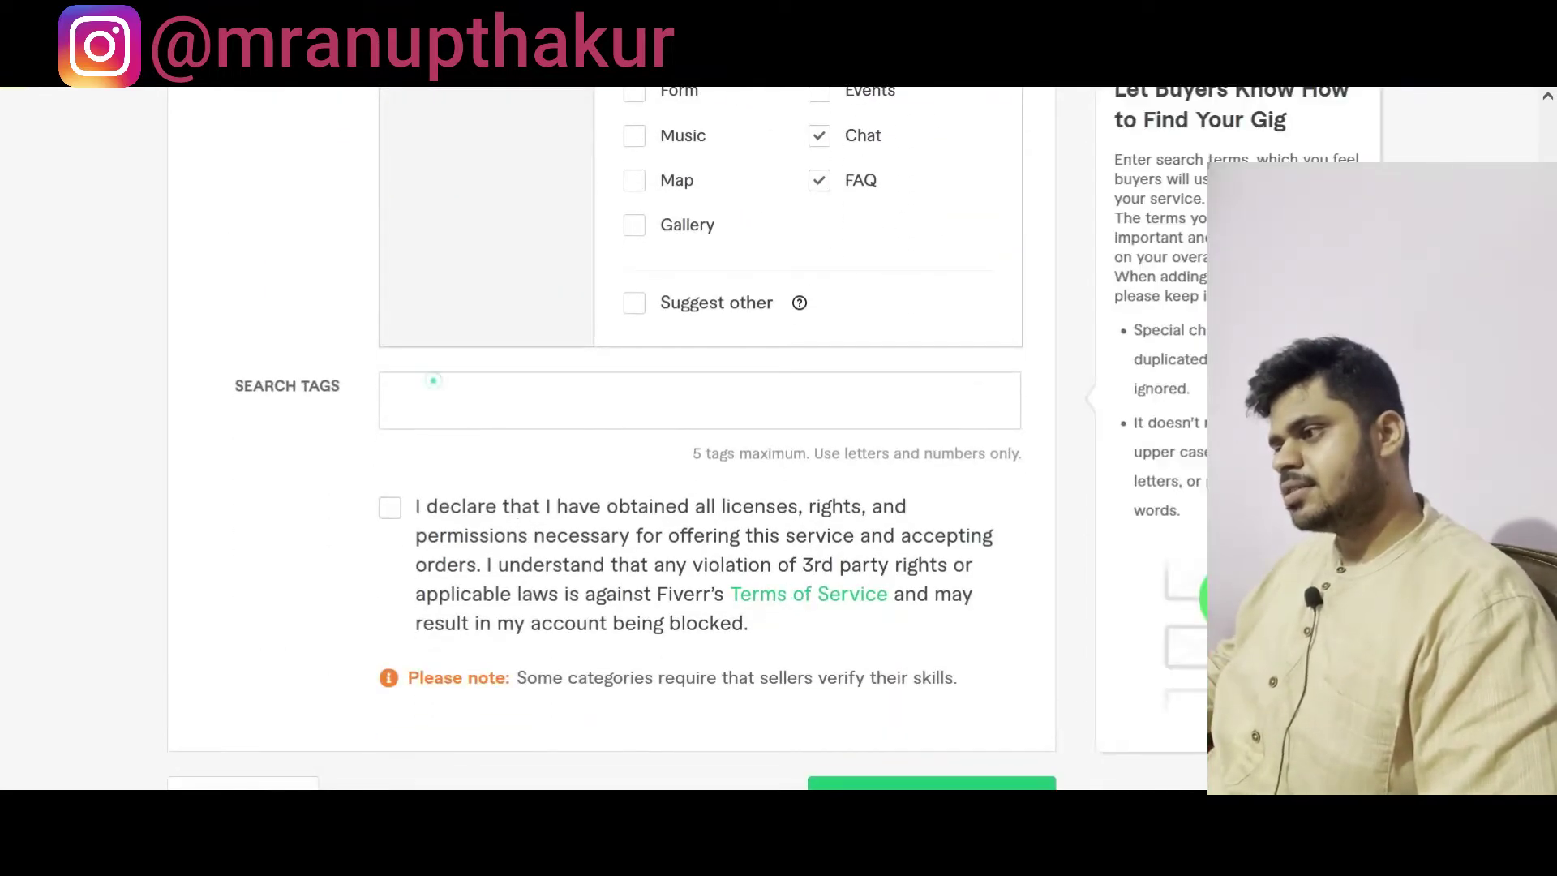
left_click(433, 381)
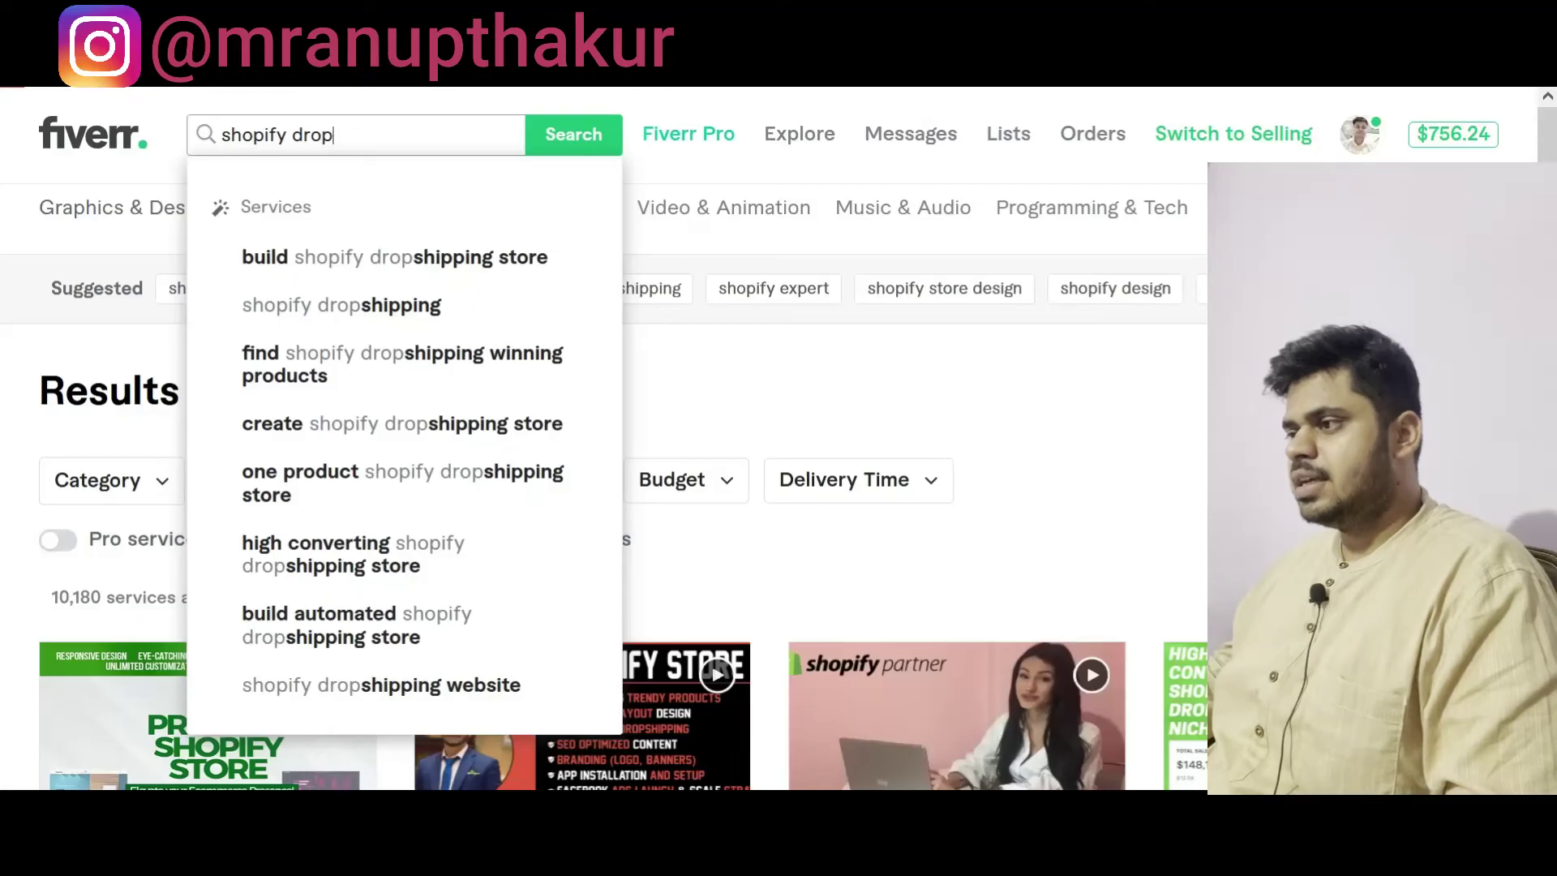
Step: Search the buyer-side services for "build shopify dropshipping store" and open the first listed gig to examine it
left_click(284, 279)
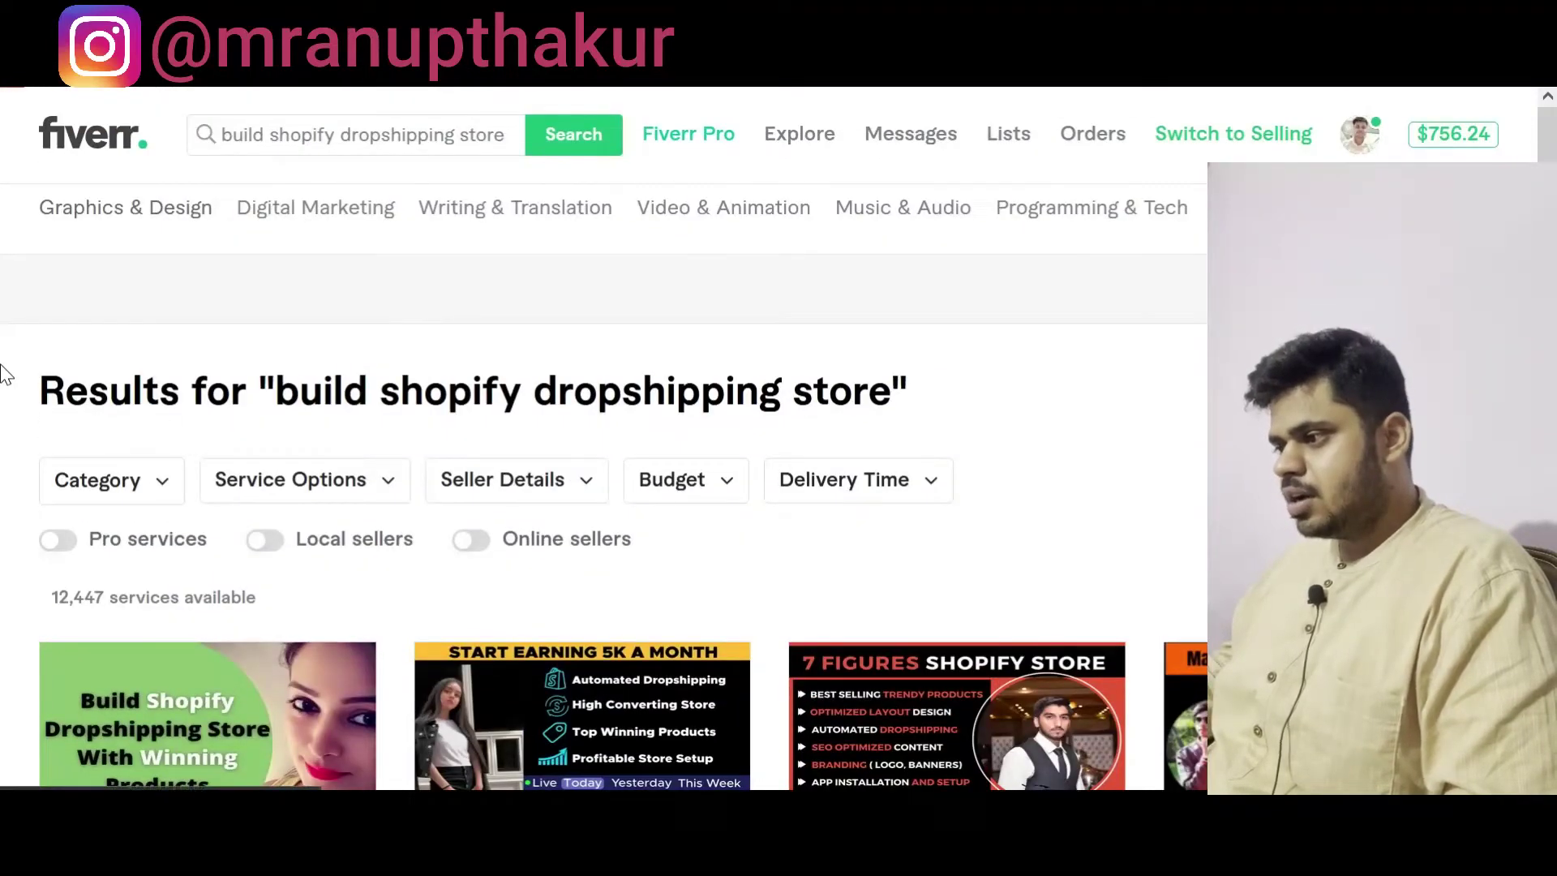
scroll(4, 375, "down", 2)
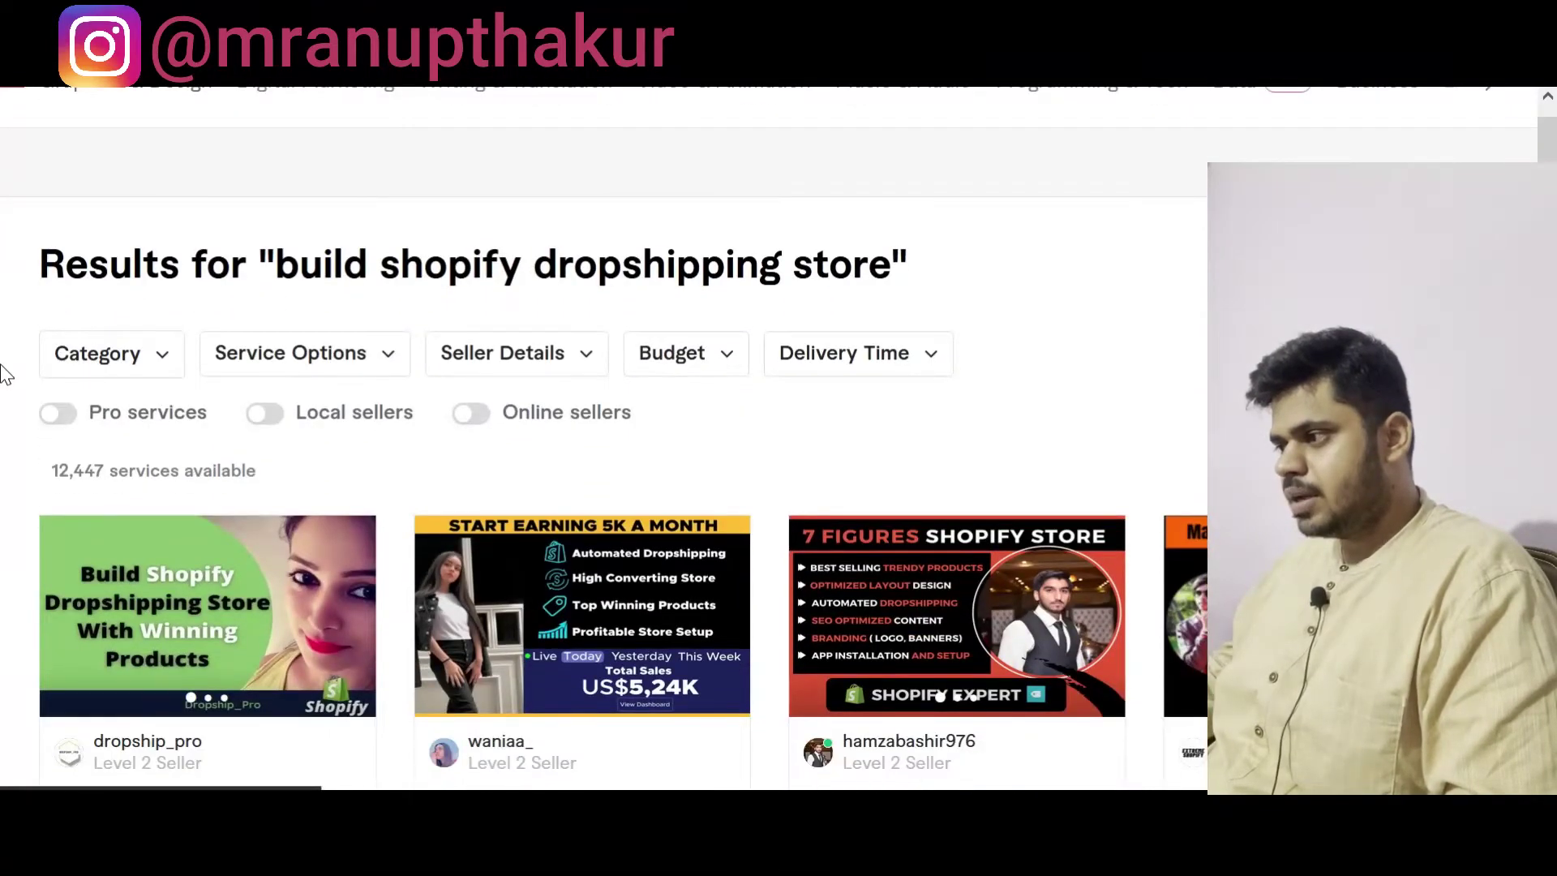
scroll(4, 375, "up", 2)
scroll(4, 374, "down", 4)
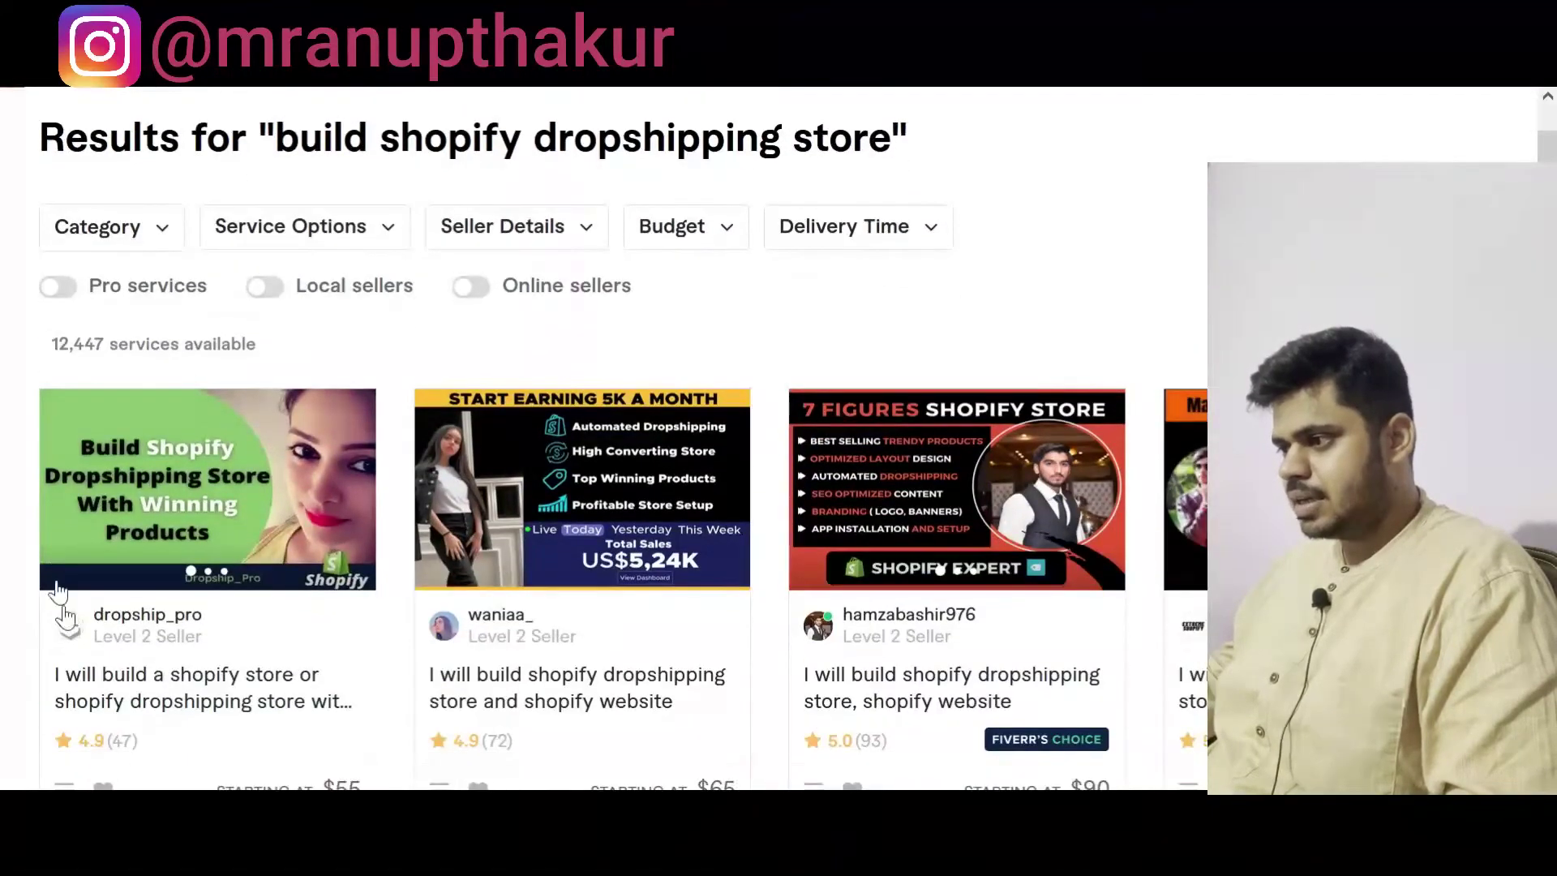
scroll(5, 673, "down", 1)
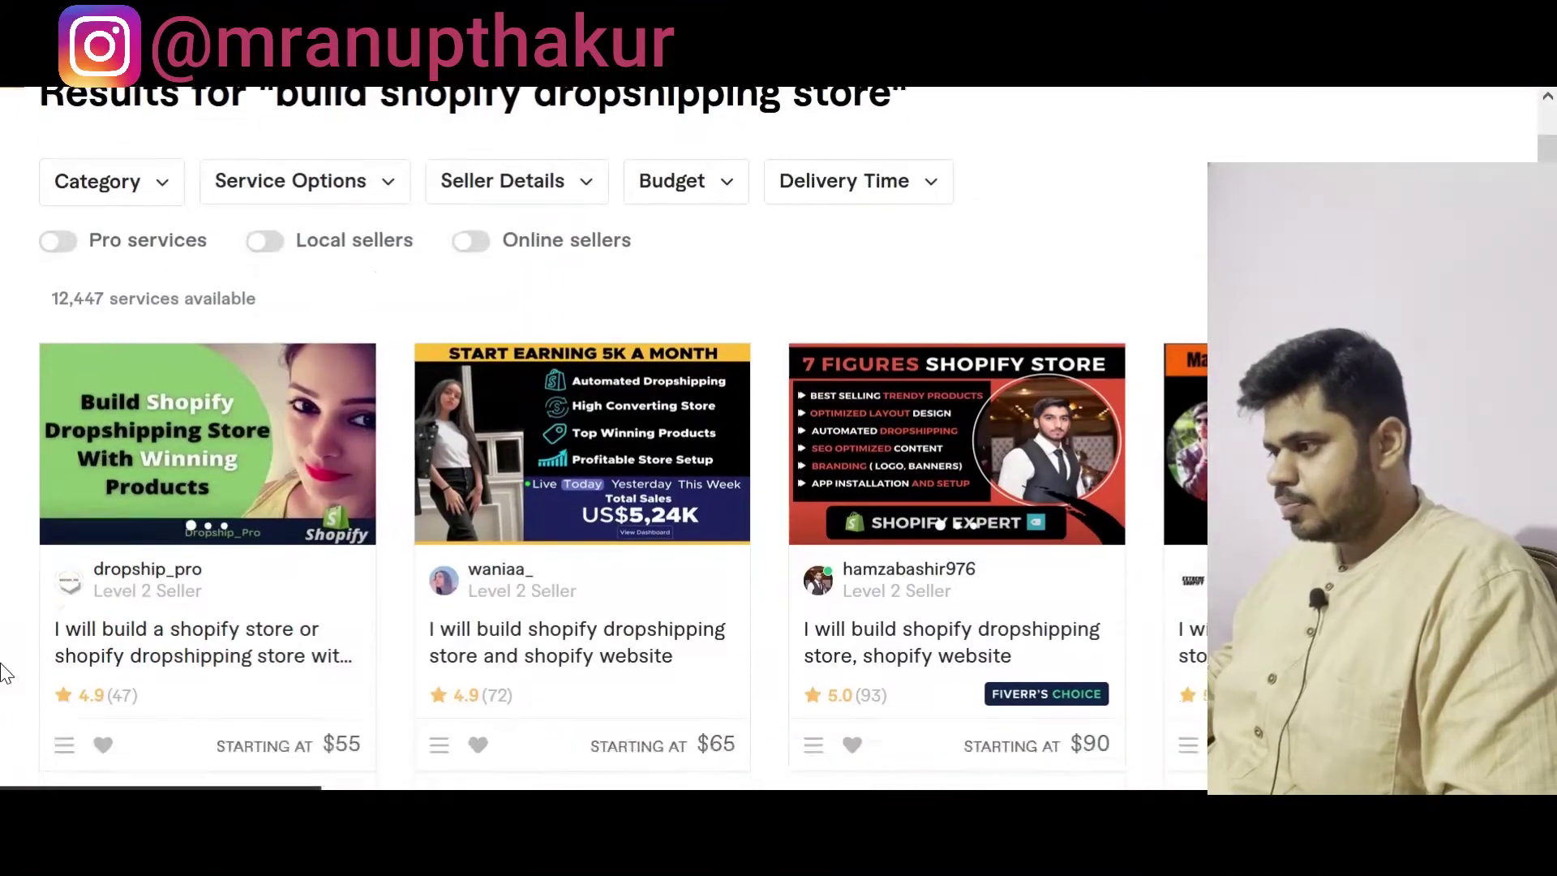
scroll(4, 673, "down", 1)
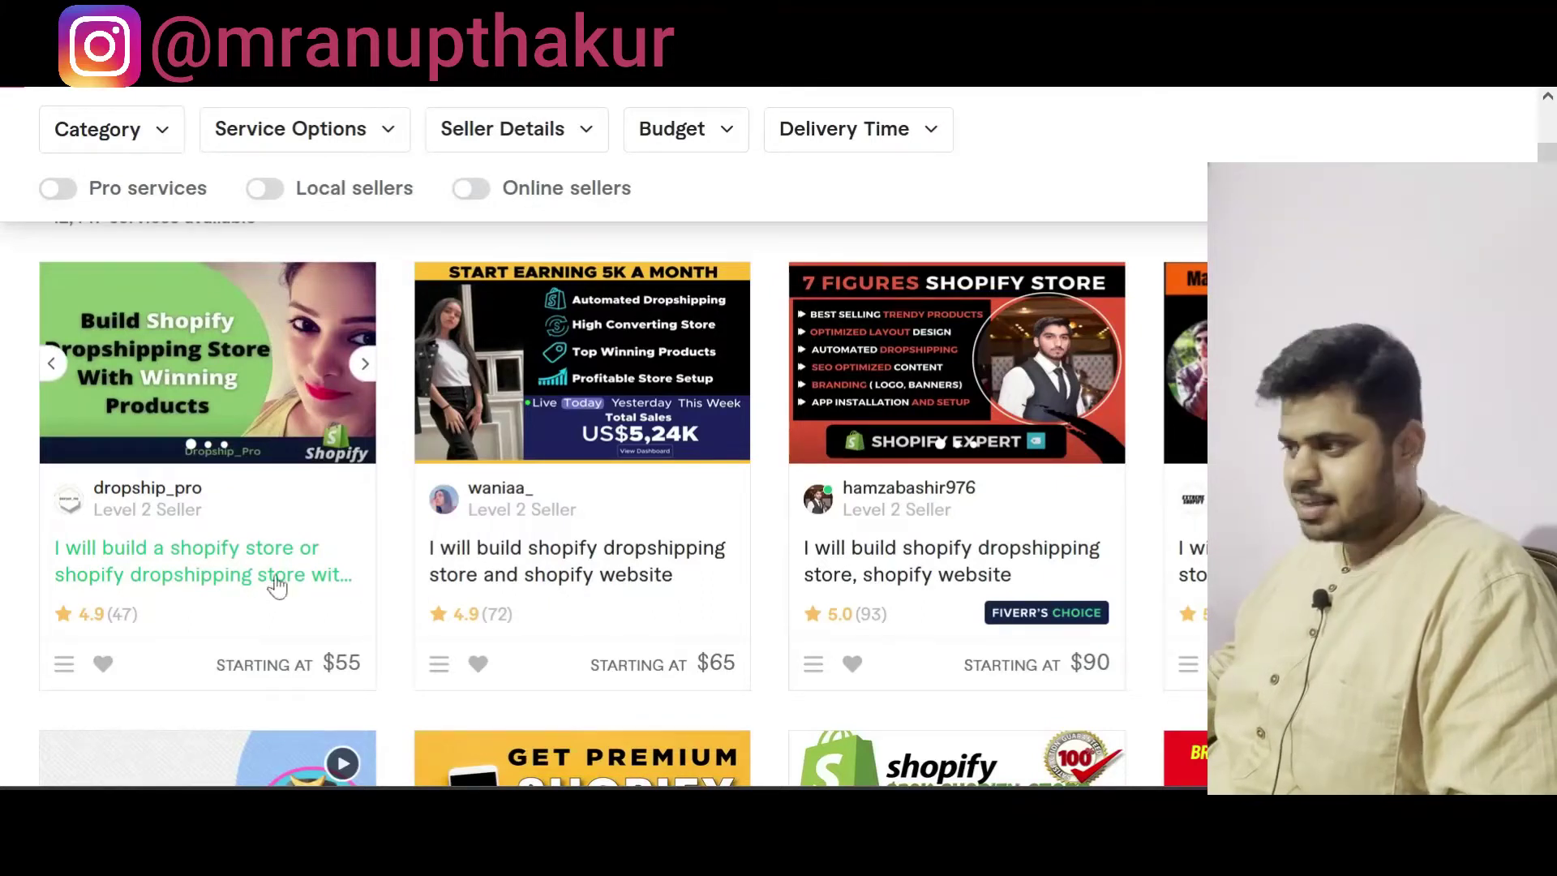
left_click(195, 578)
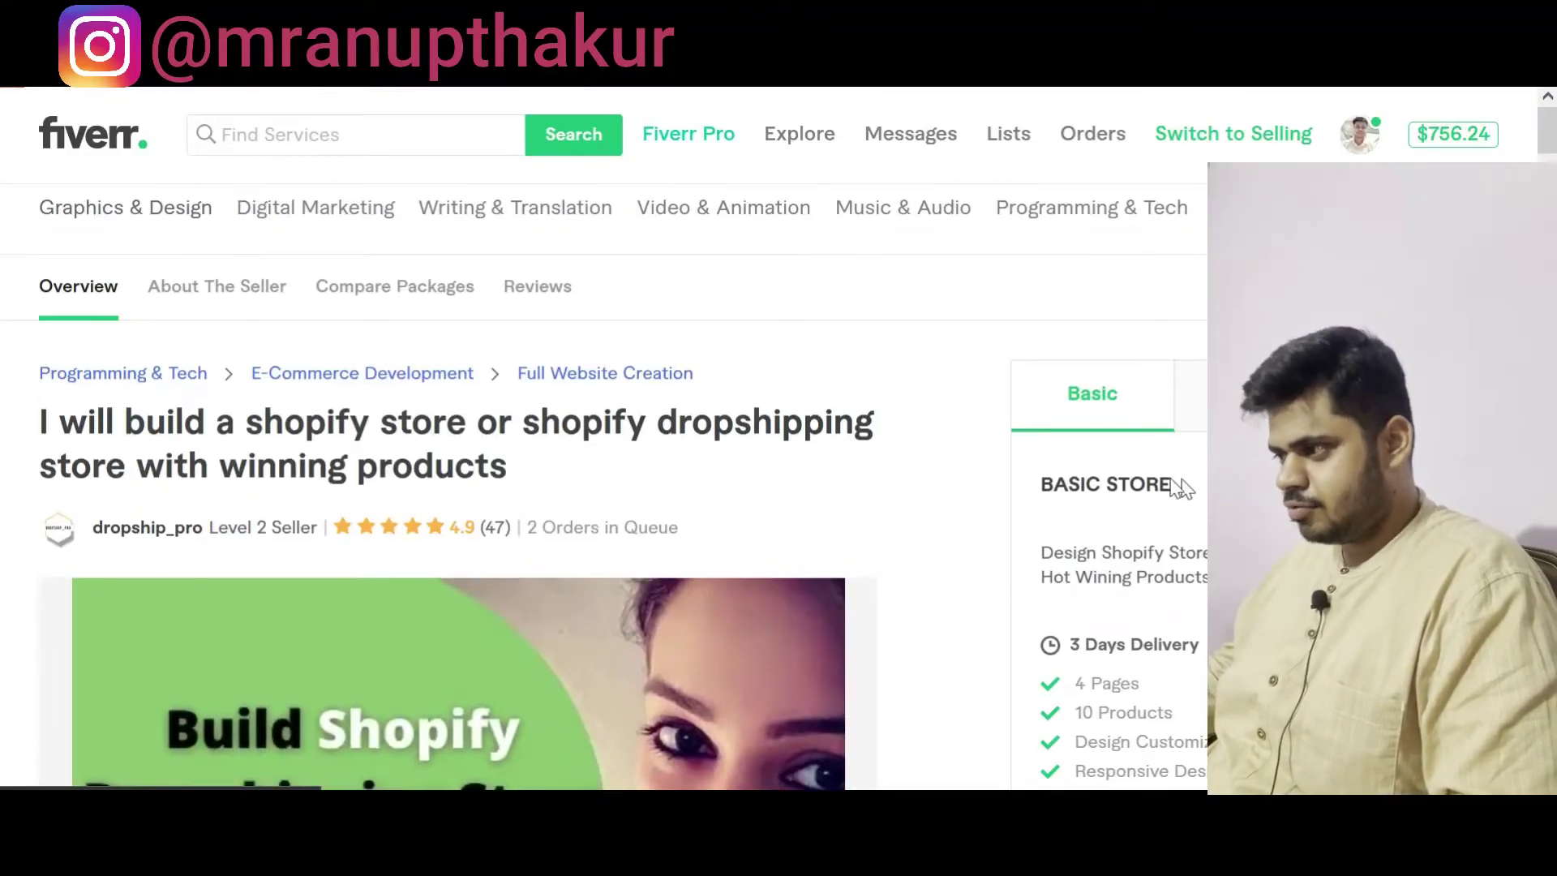
scroll(196, 584, "down", 3)
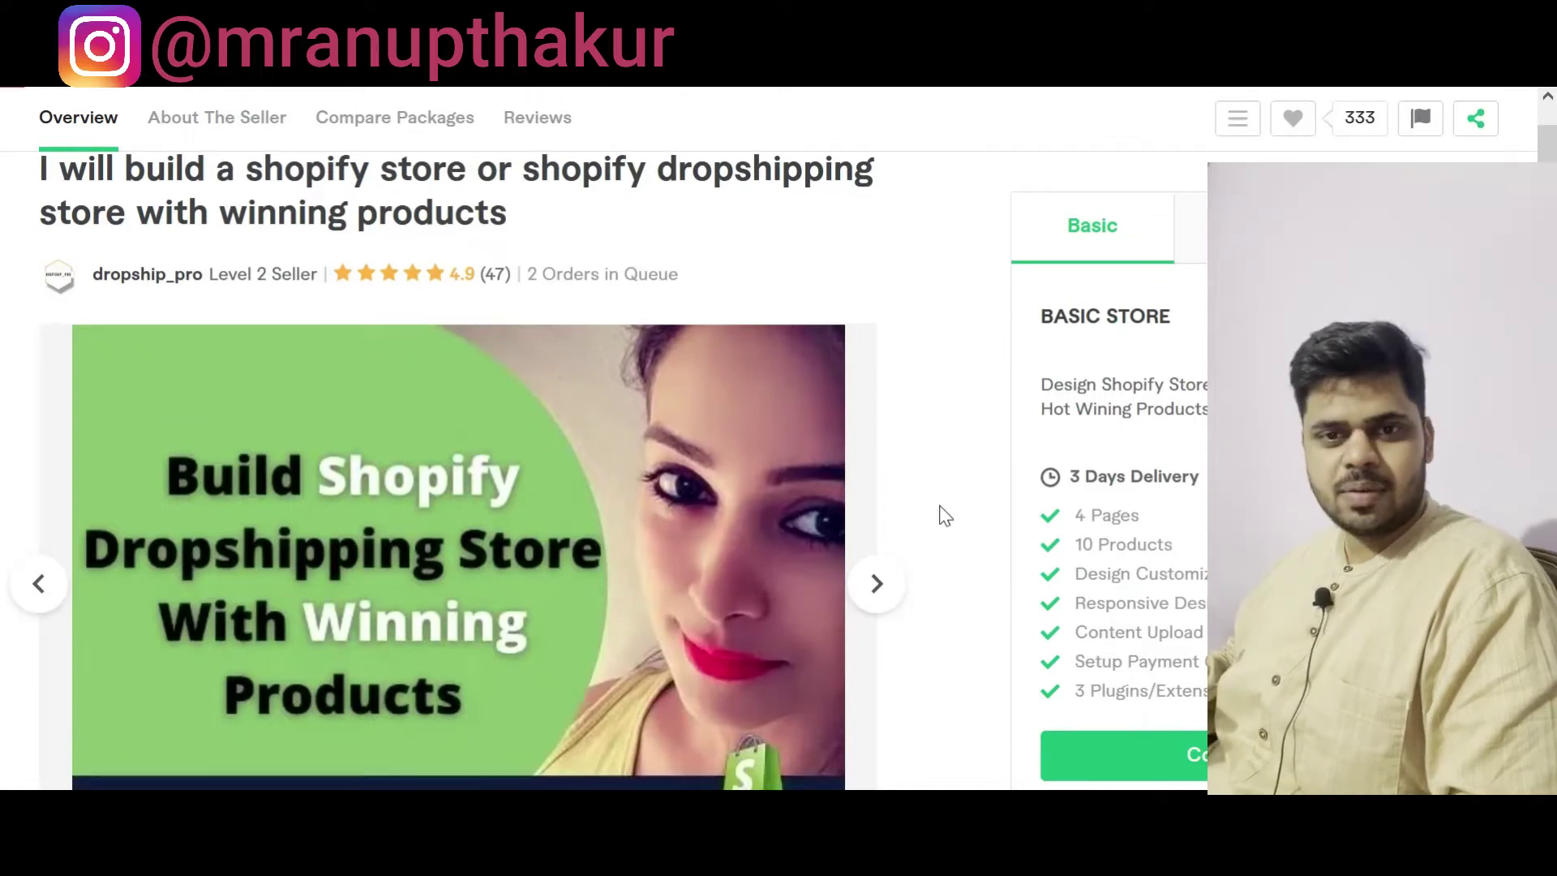
Step: Examine the competitor gig's description, seller profile, package comparison, reviews and related tags
scroll(943, 504, "down", 2)
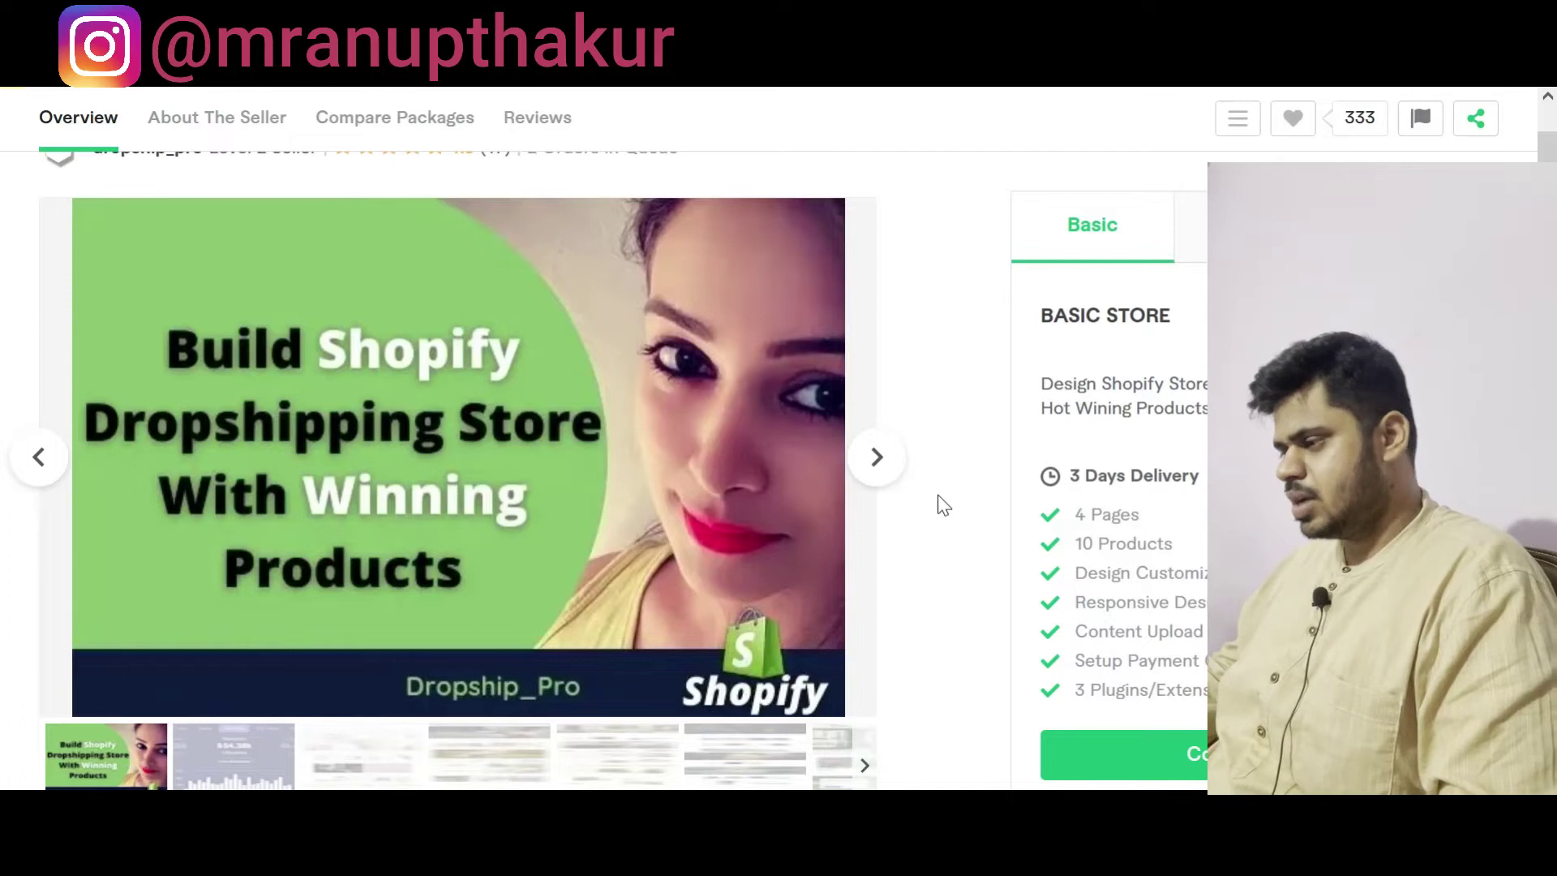
scroll(943, 504, "down", 4)
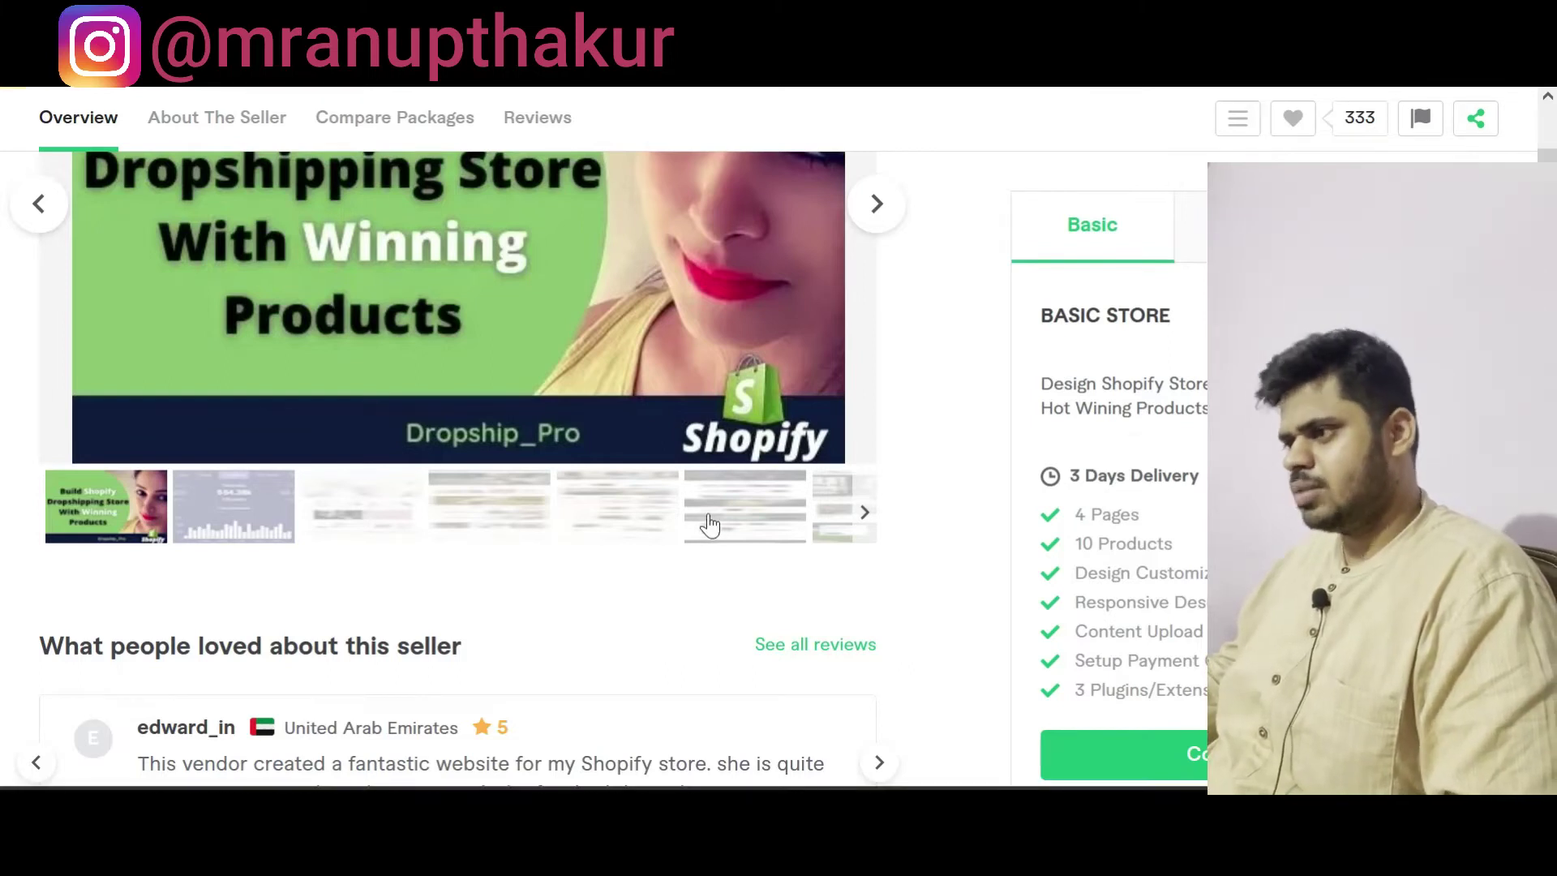
scroll(710, 525, "down", 1)
scroll(709, 526, "down", 5)
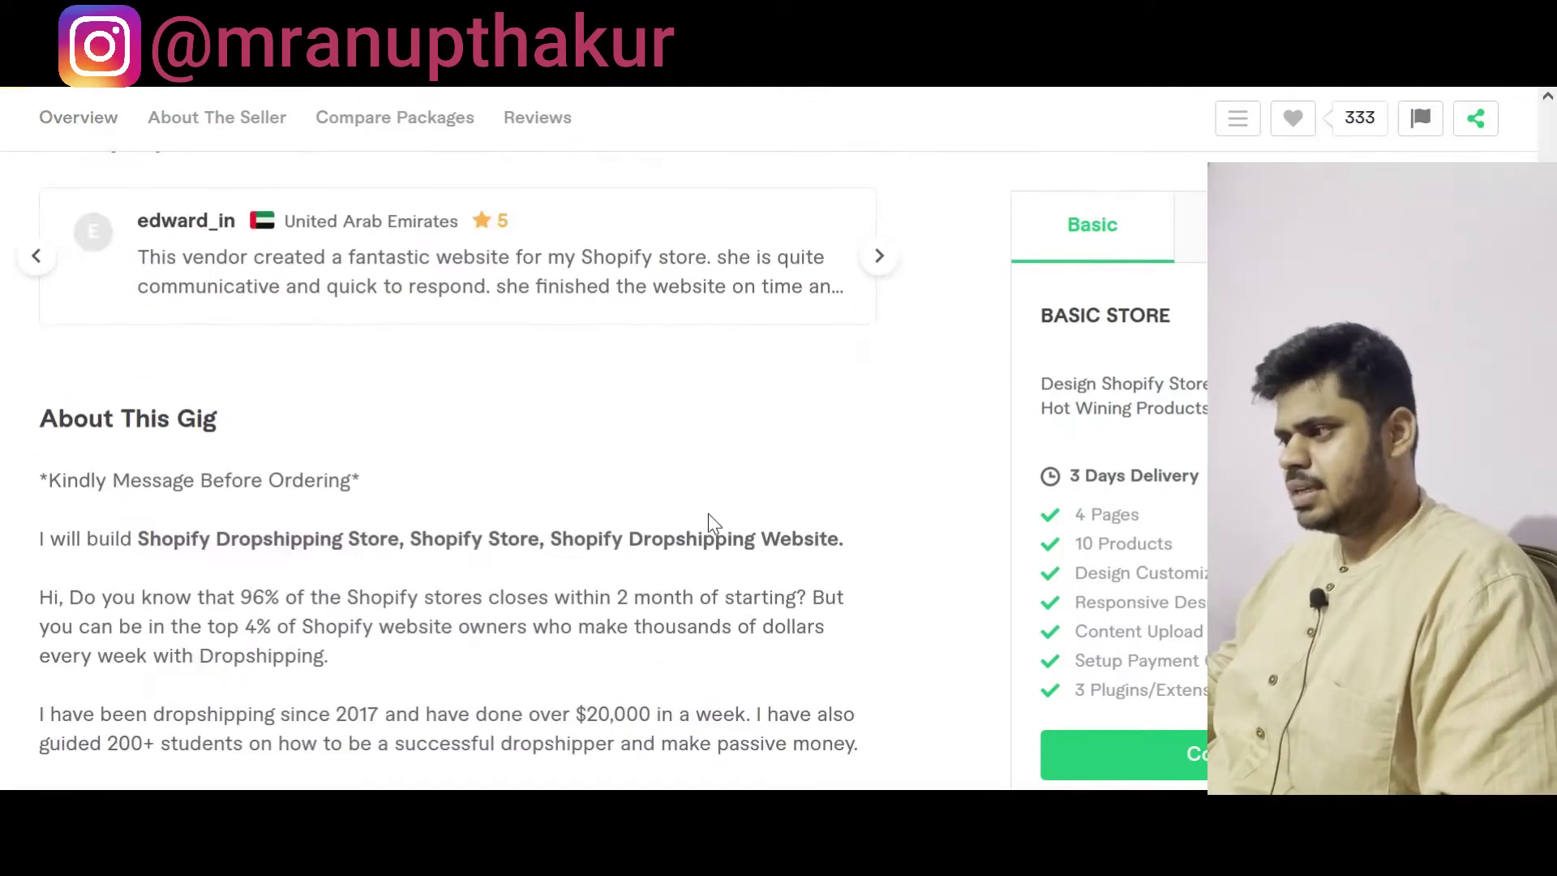
scroll(712, 524, "down", 2)
scroll(708, 514, "down", 14)
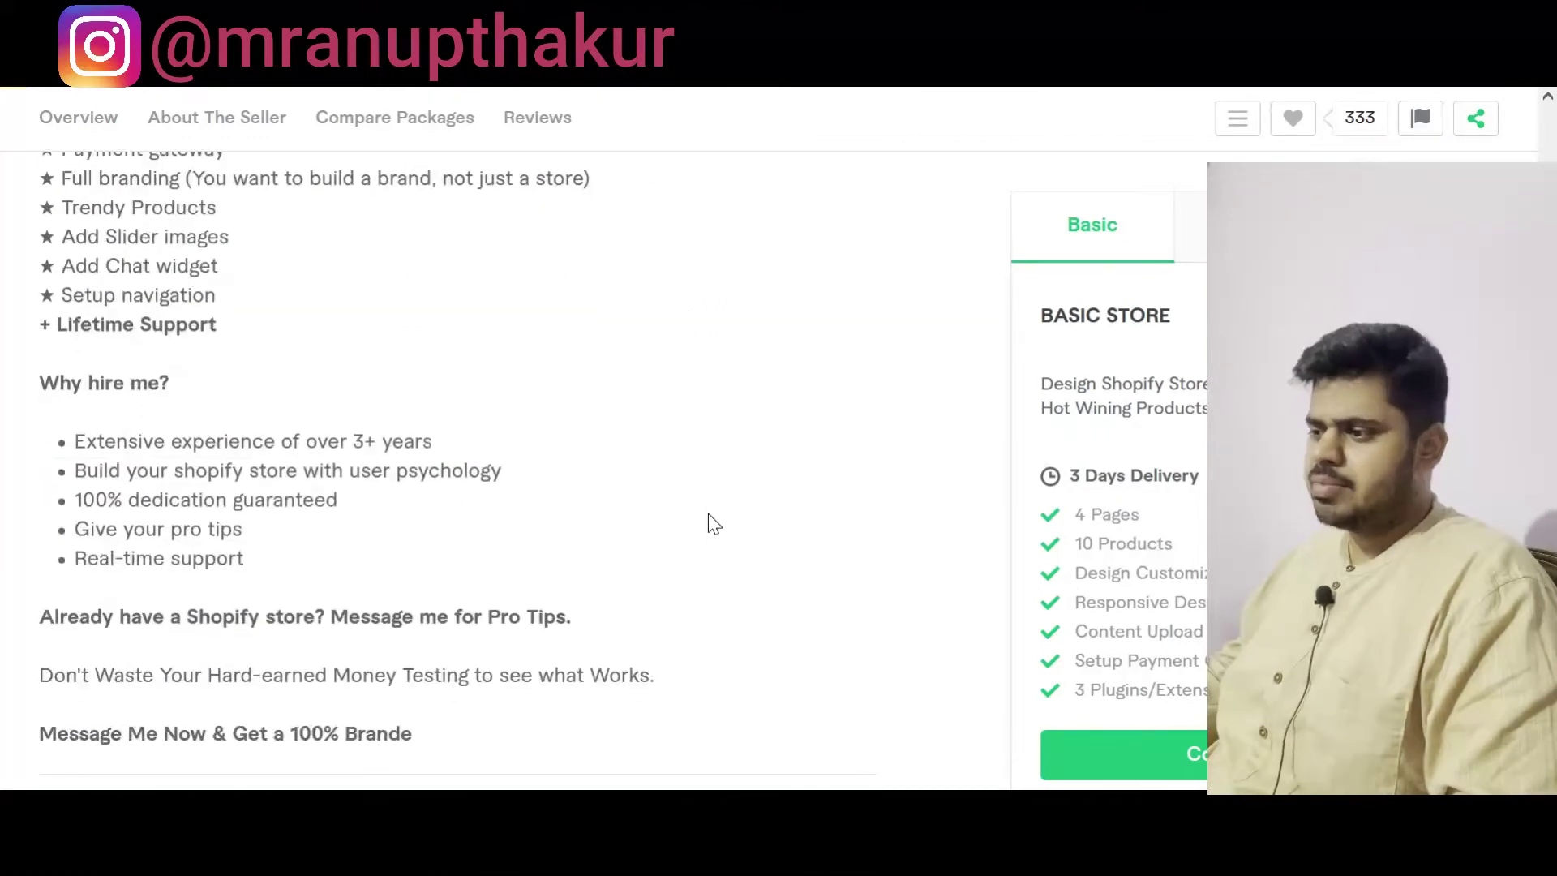
scroll(708, 519, "down", 12)
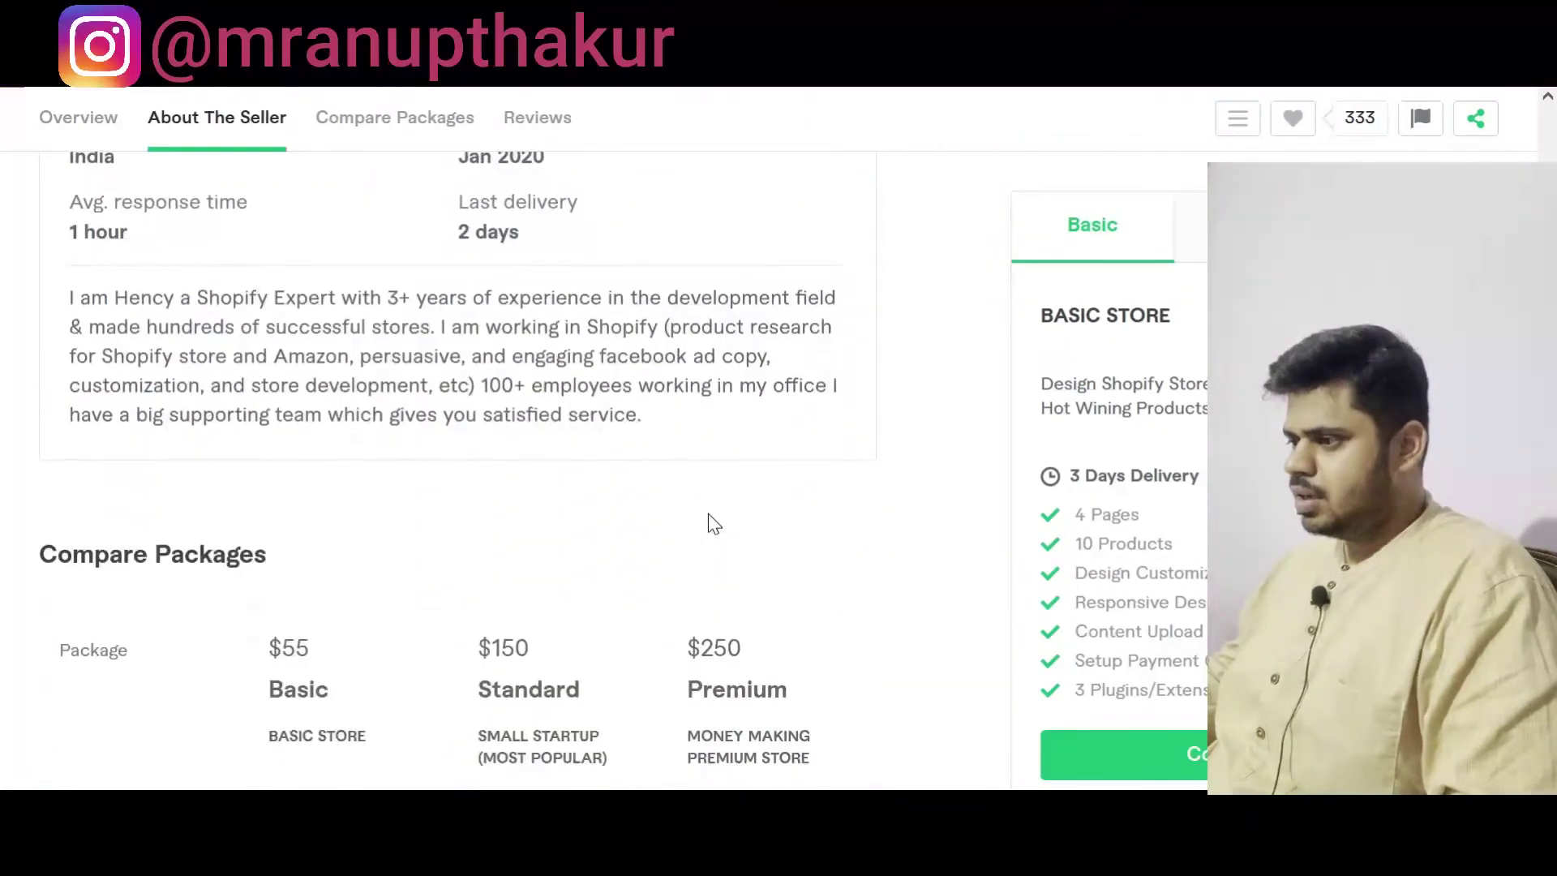
scroll(708, 513, "down", 19)
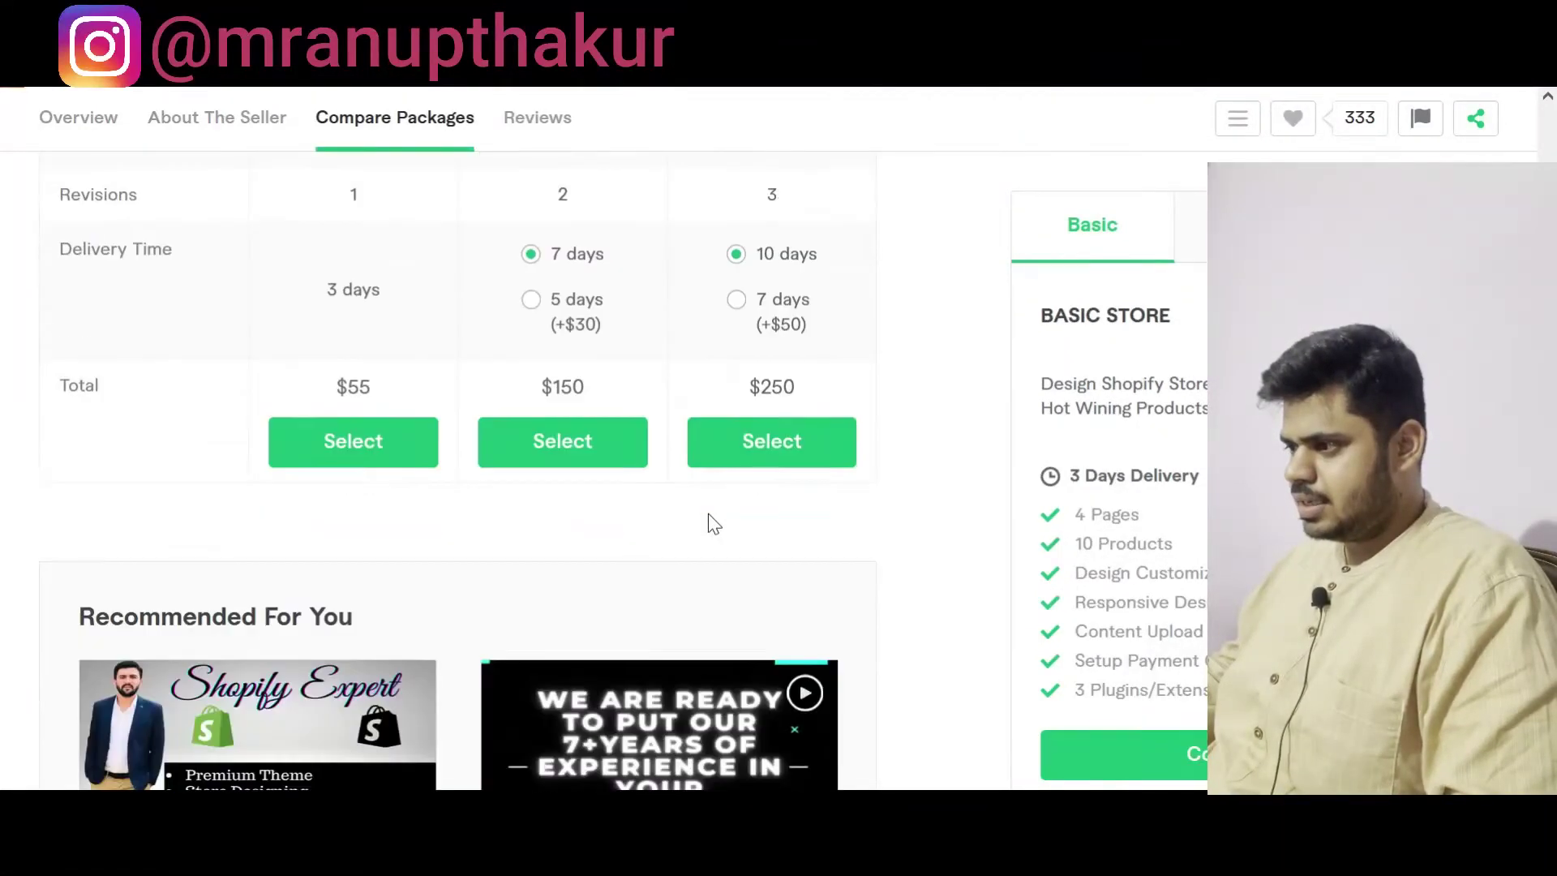
scroll(708, 513, "down", 15)
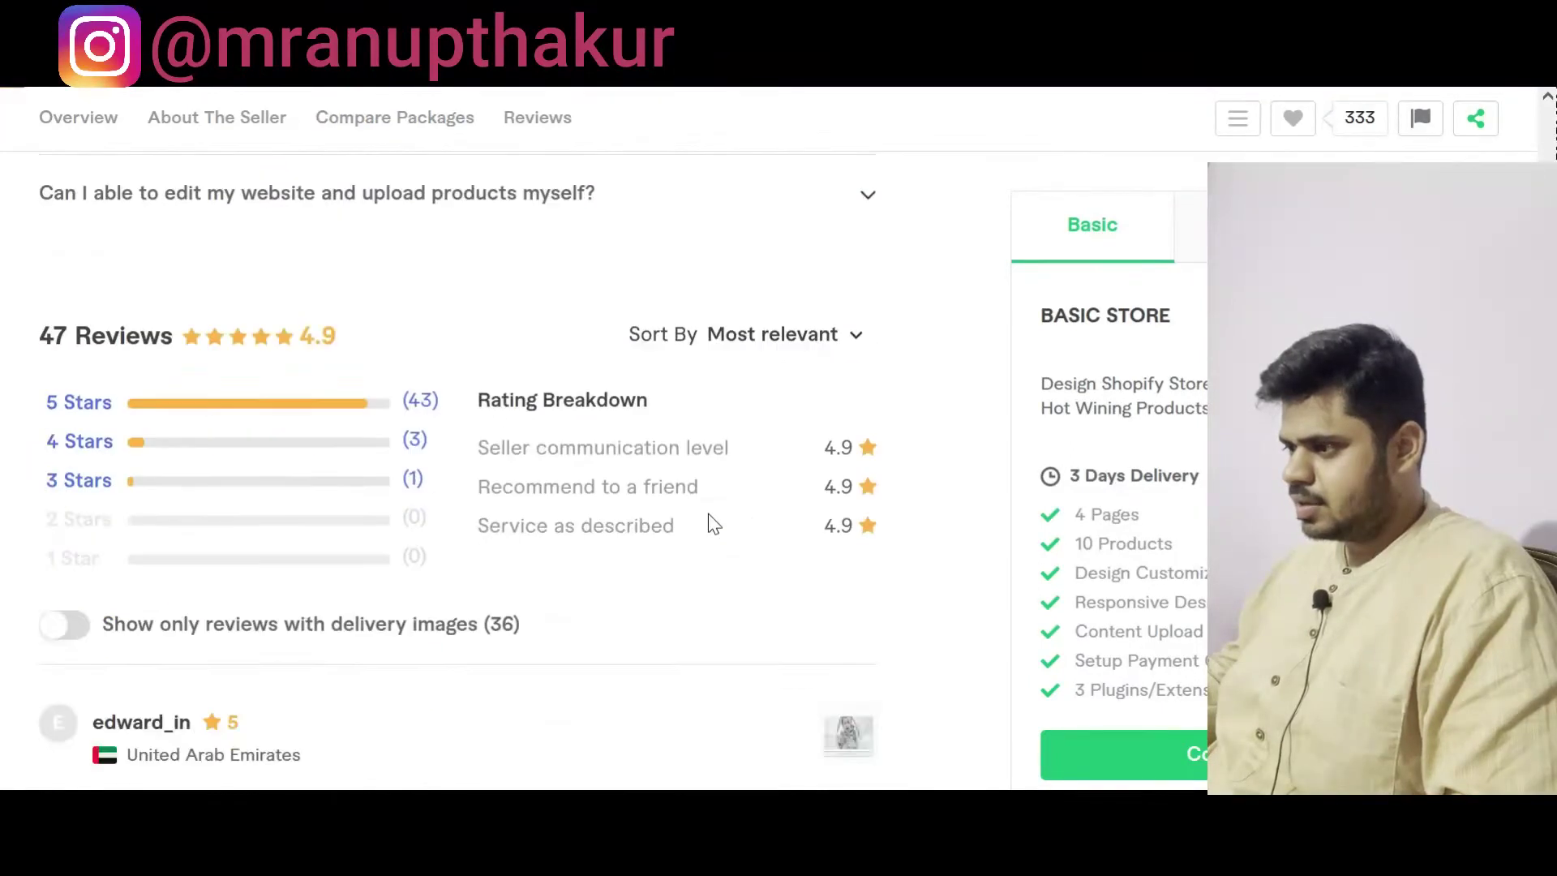
scroll(708, 514, "down", 20)
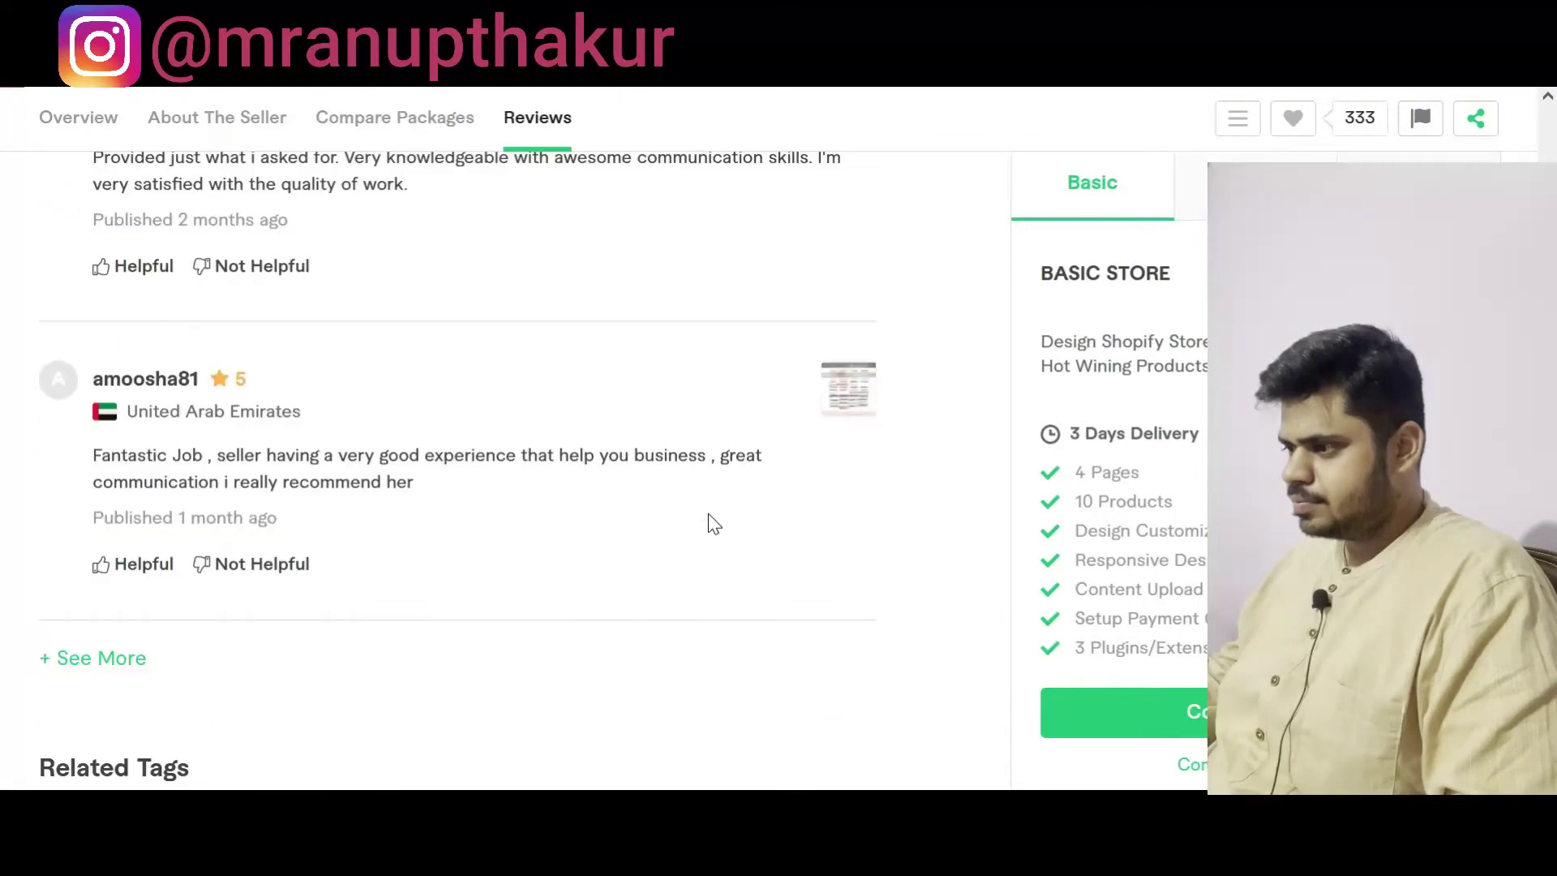
scroll(708, 522, "down", 2)
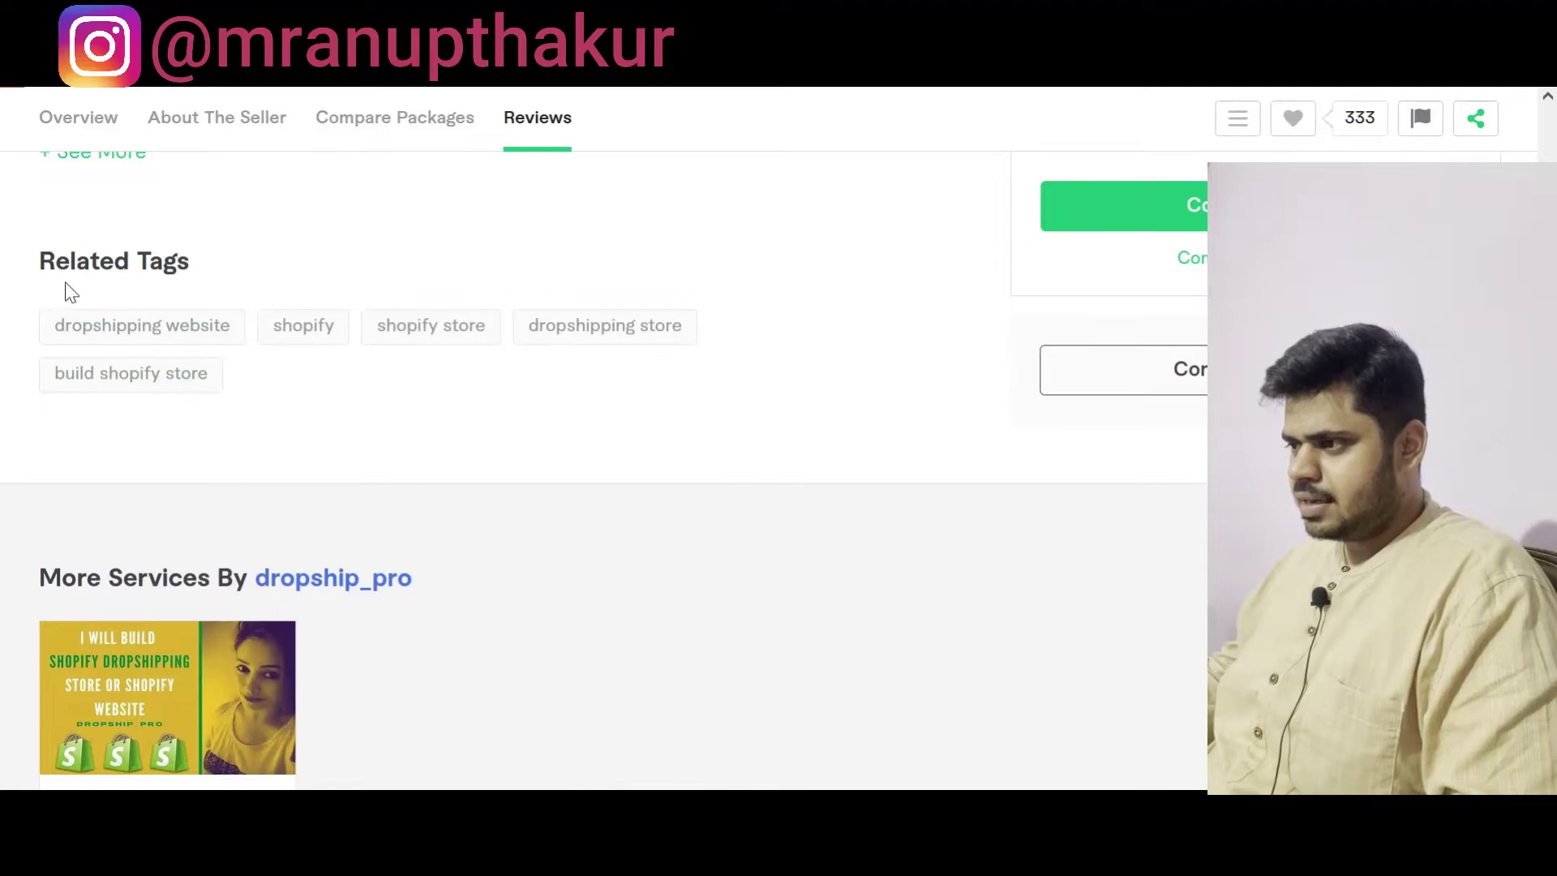
left_click(84, 337)
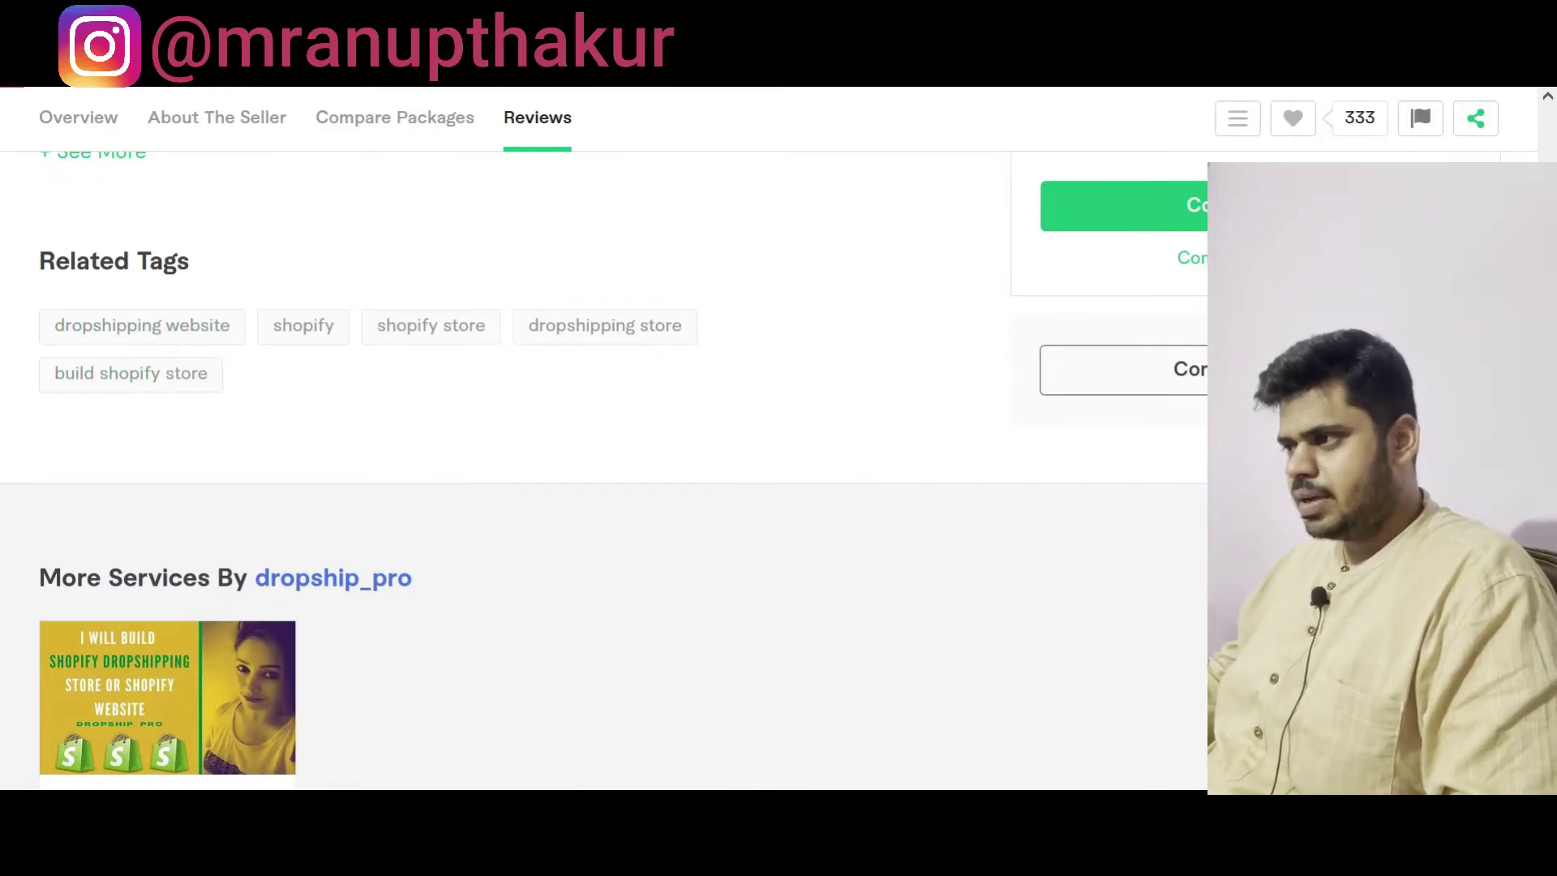
left_click(122, 341)
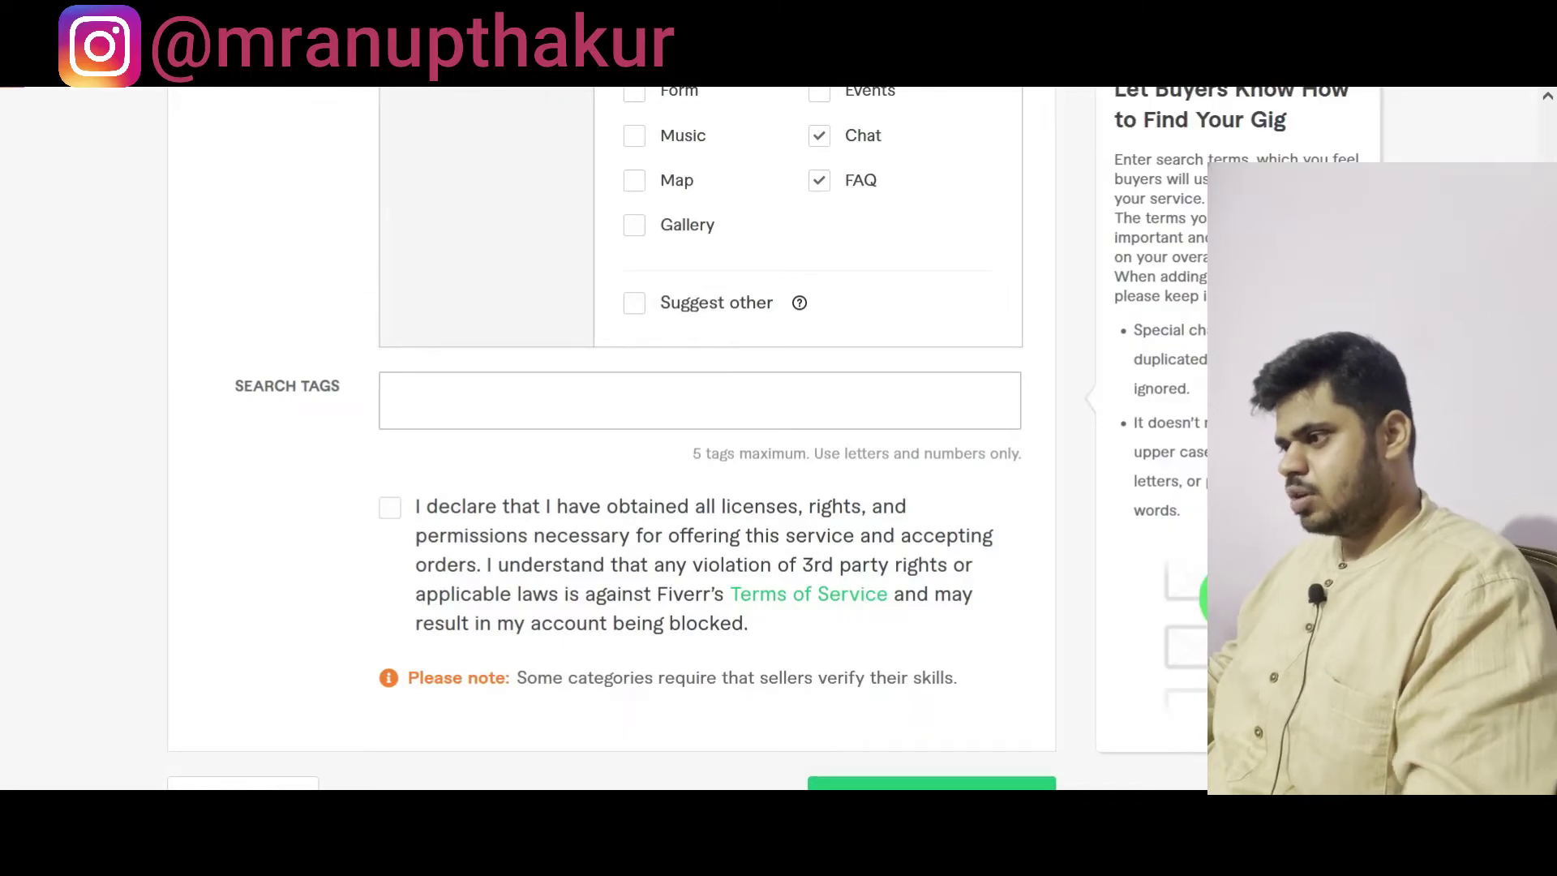
Step: Add "dropshipping store" and "shopify" as the gig's first two search tags
type("d")
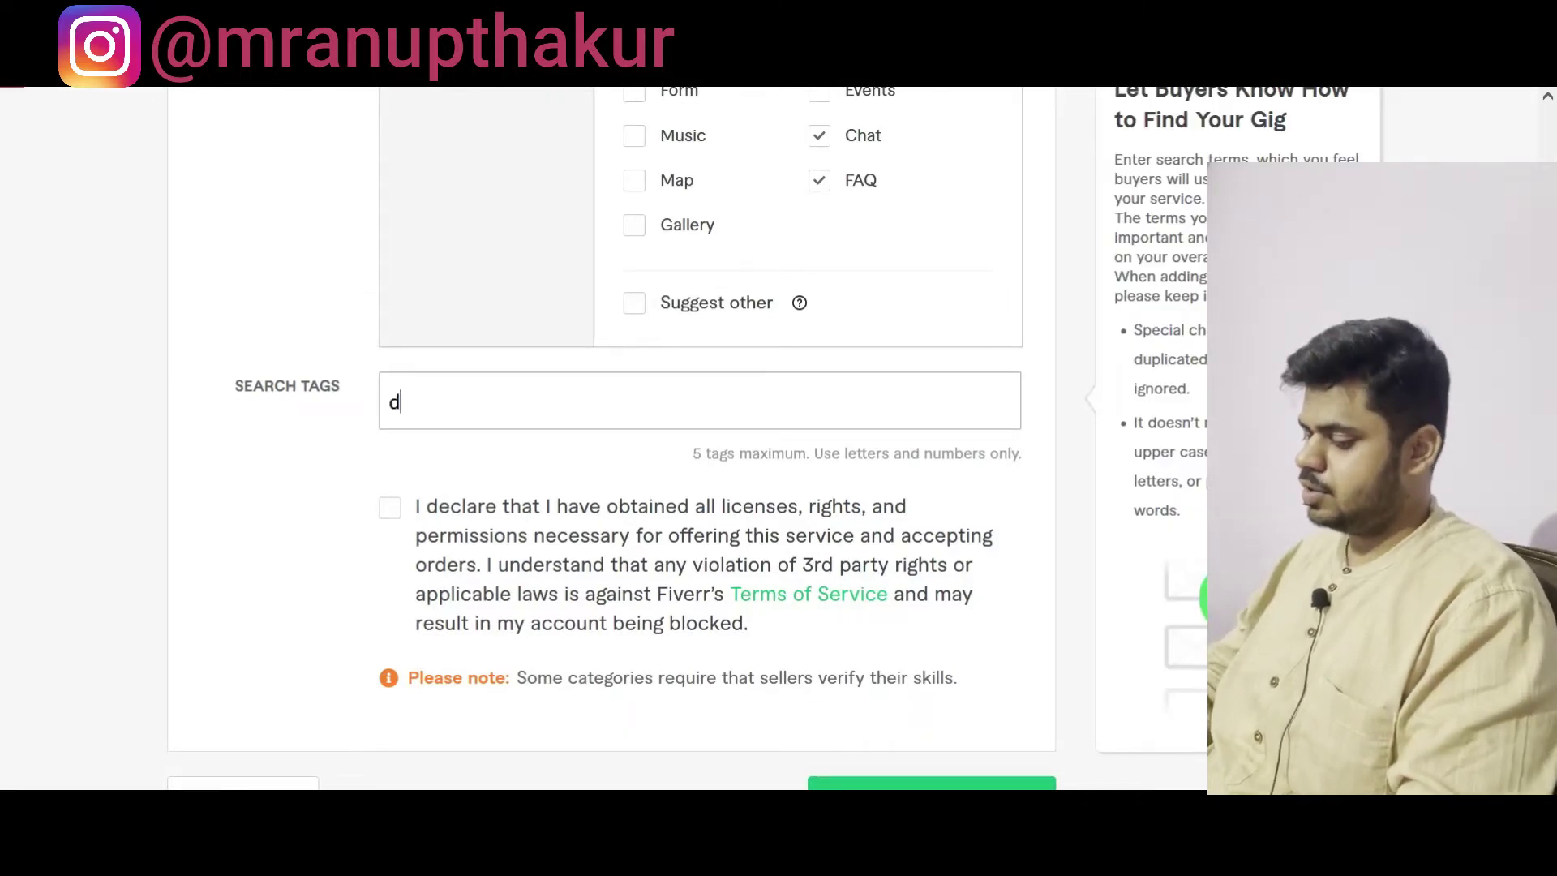
type("ropshipping ")
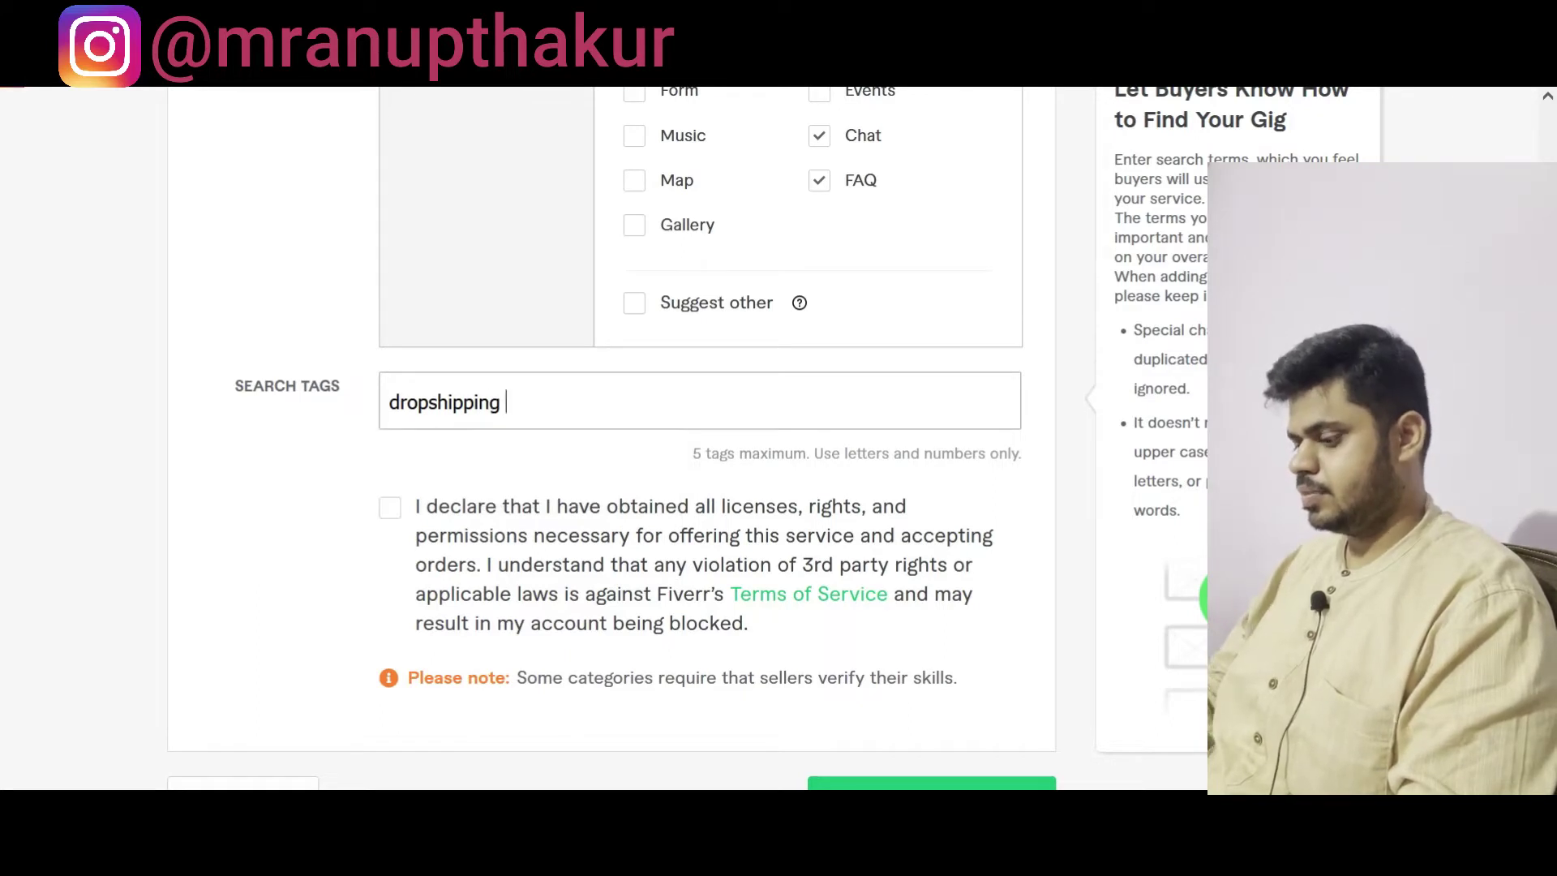
type("store")
key("Return")
type("shopify")
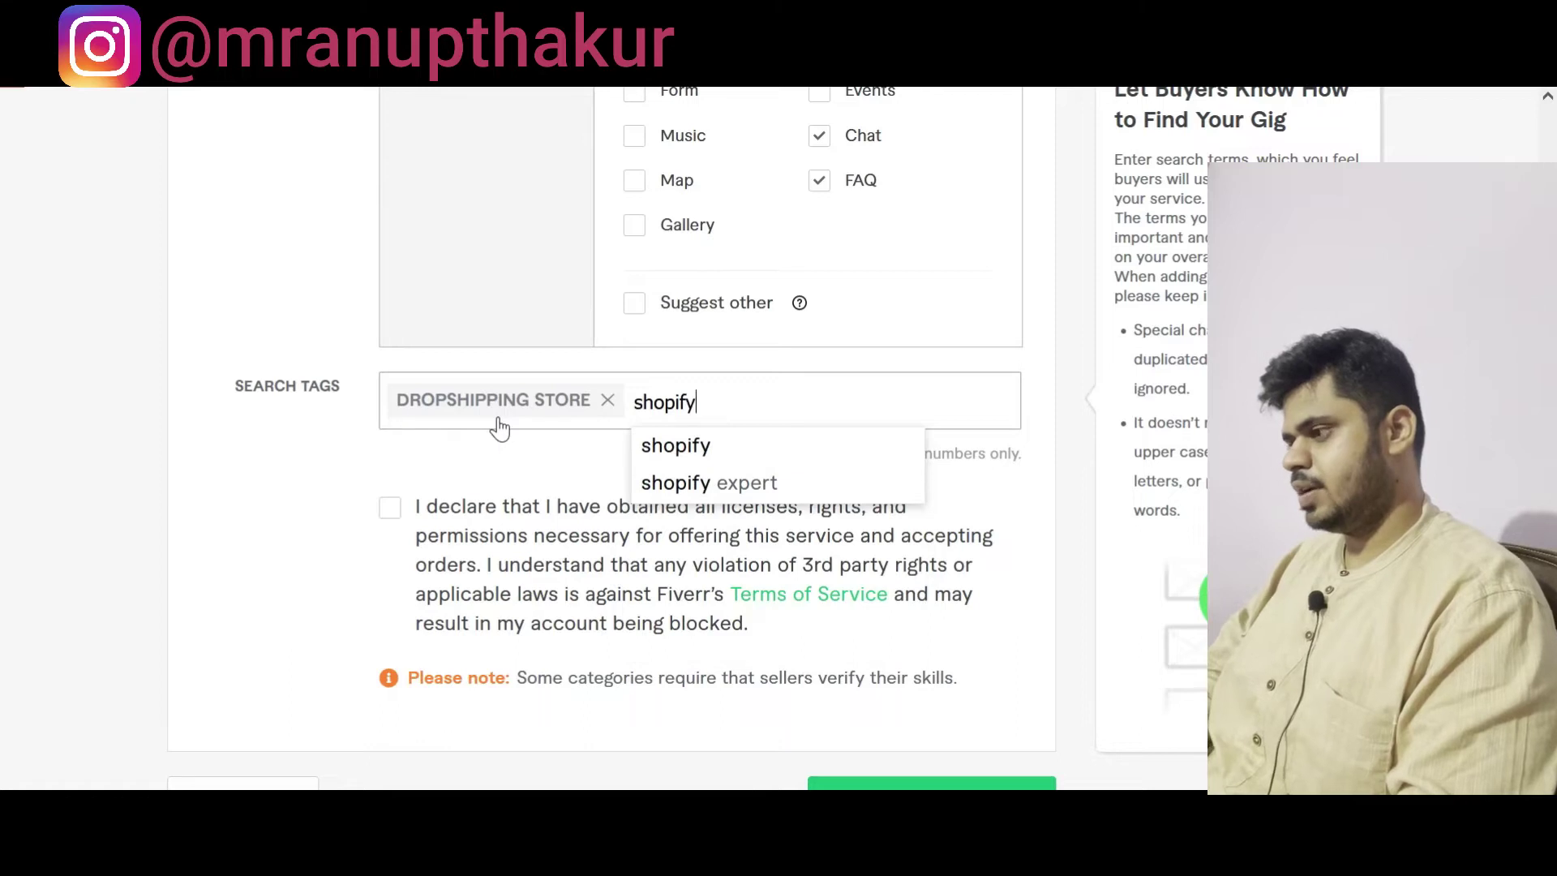
key("Return")
Step: Add the search tags "shopify website" and "shopify expert" to the gig
type("s")
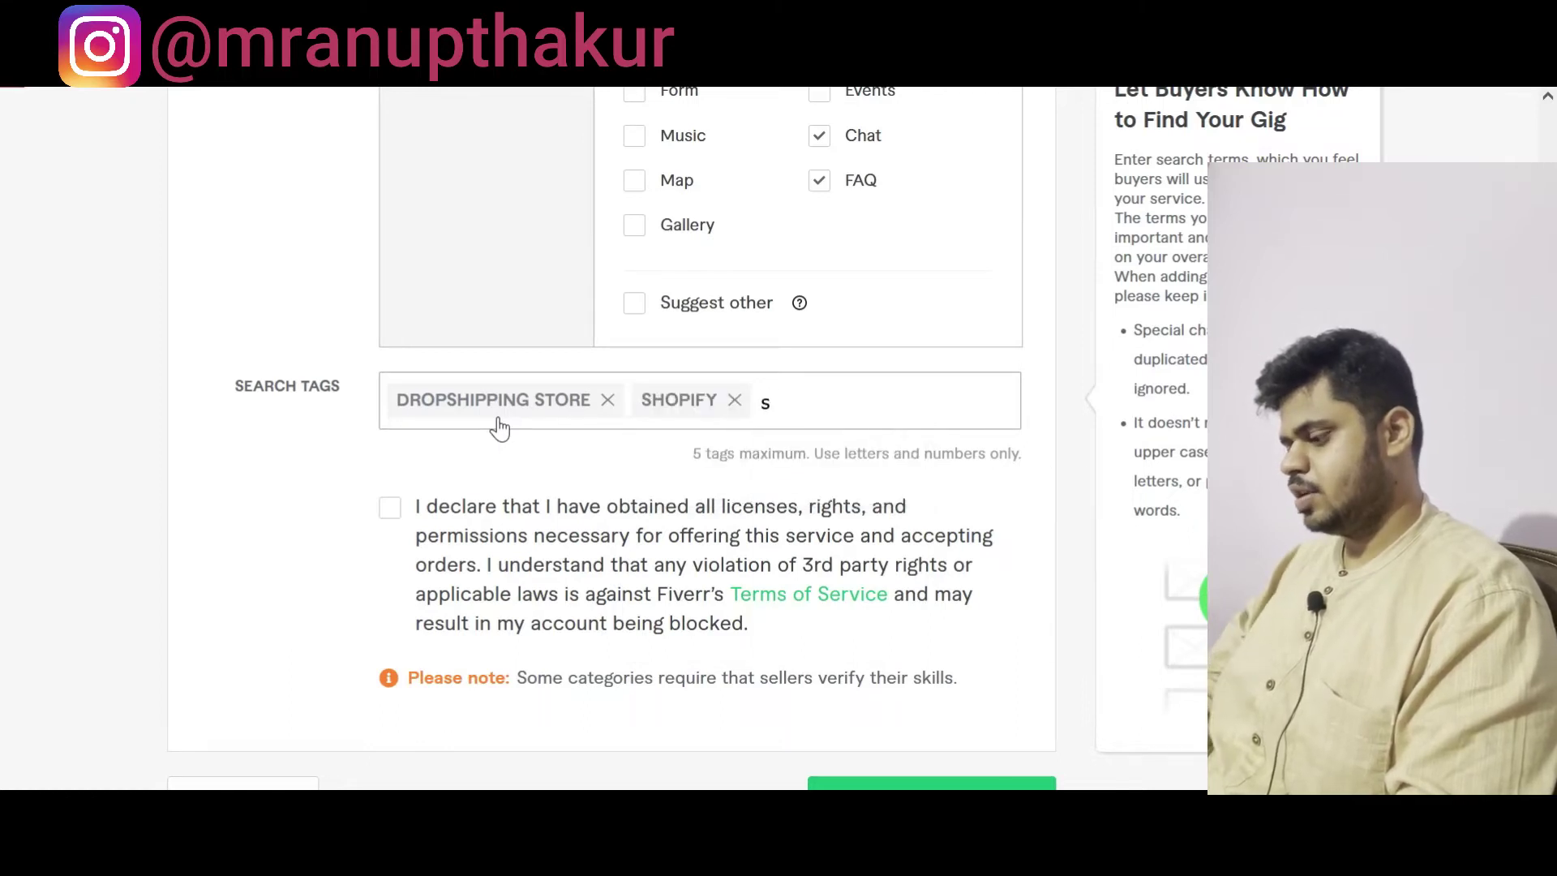
type("hopify web")
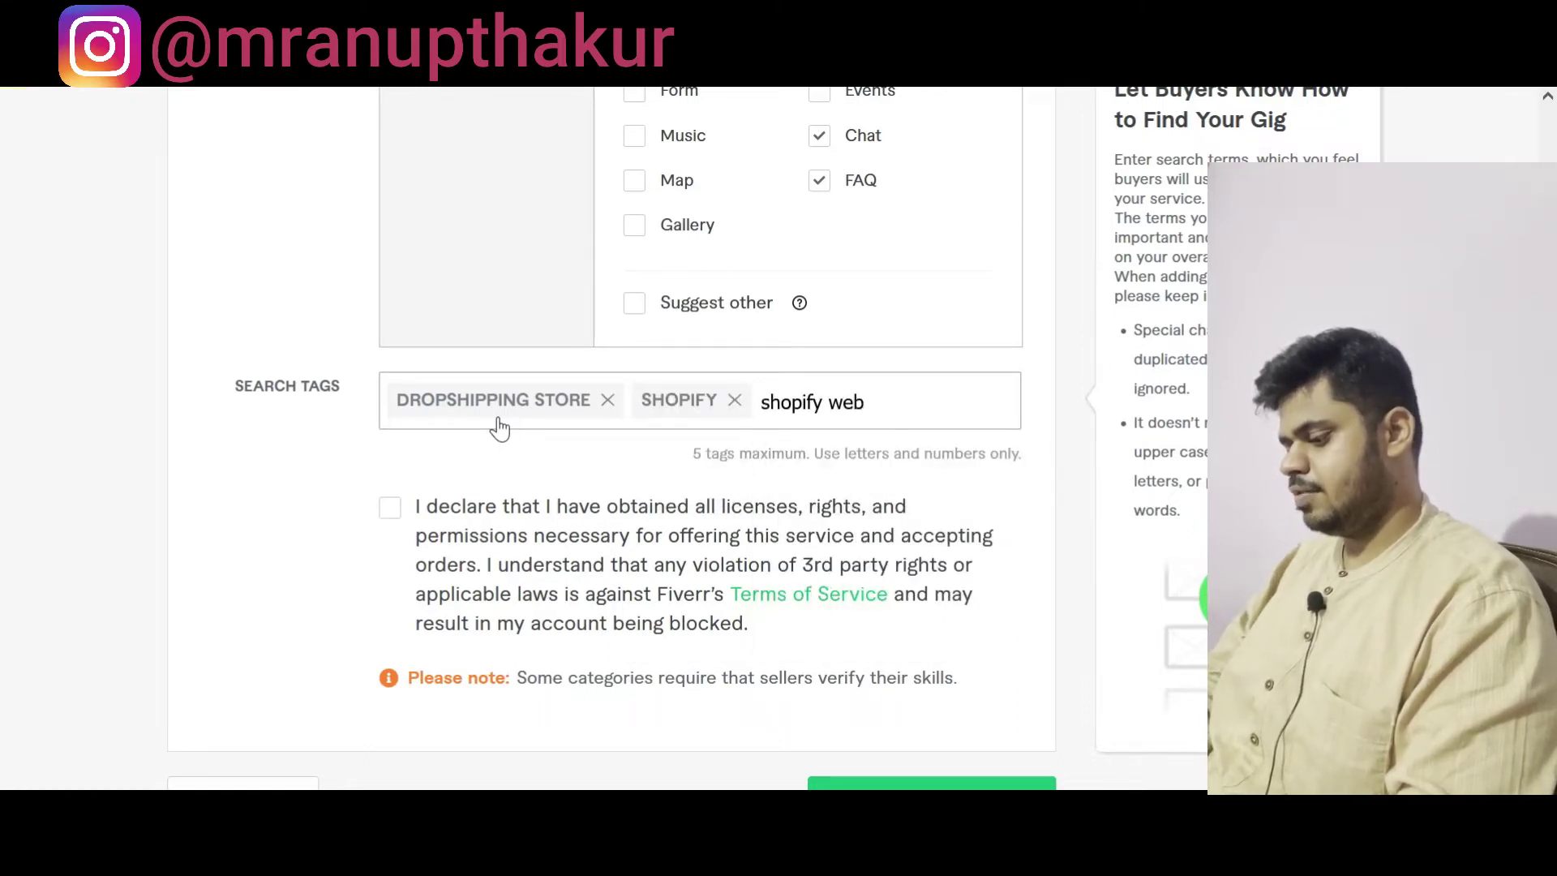
type("site")
key("Return")
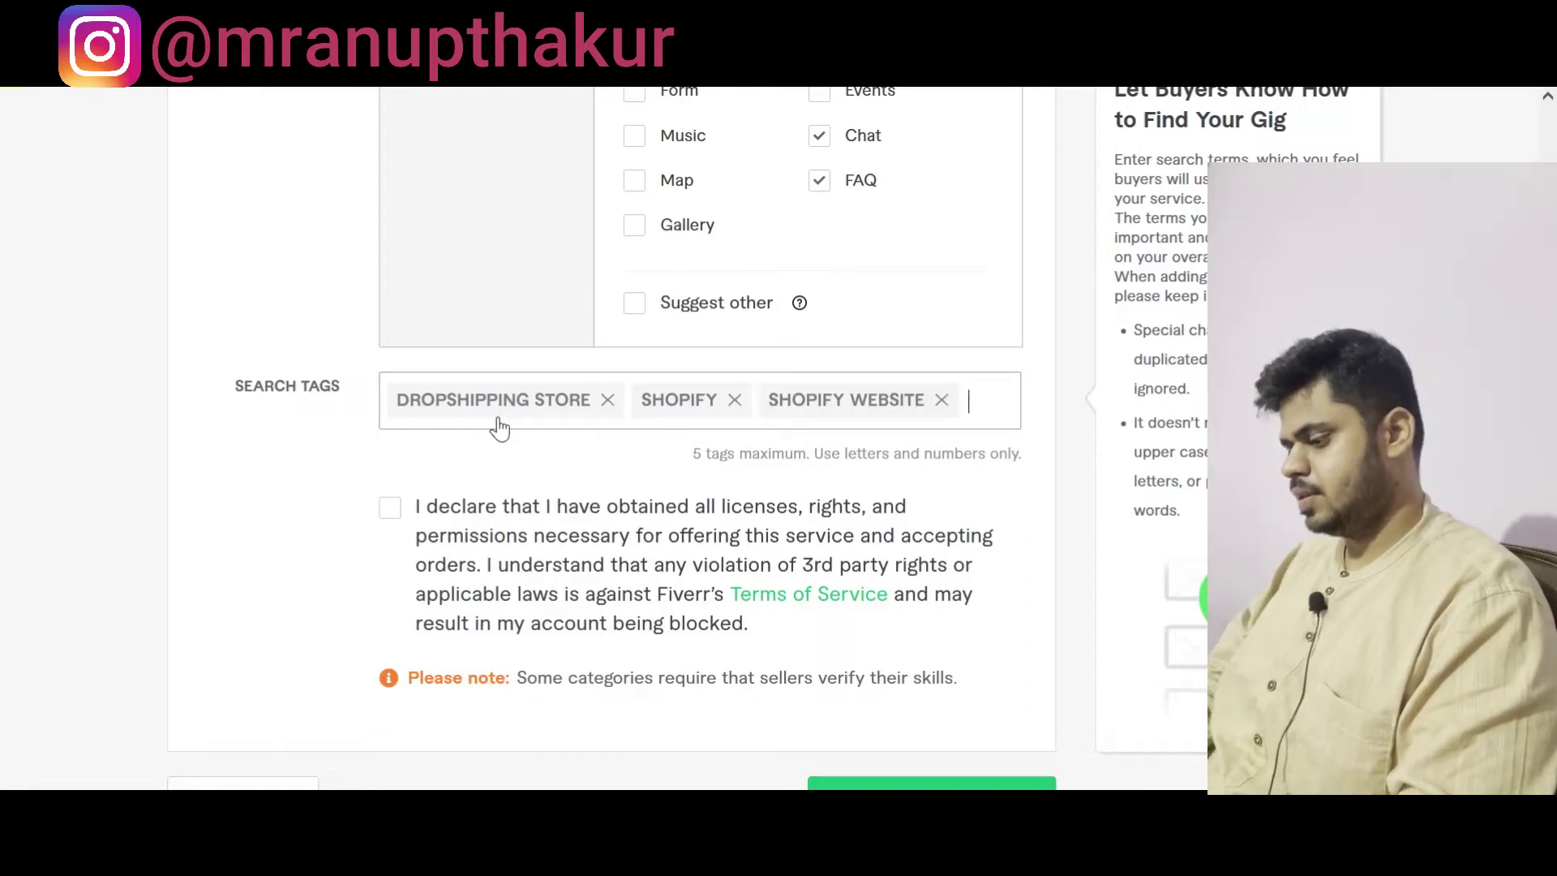
type("s")
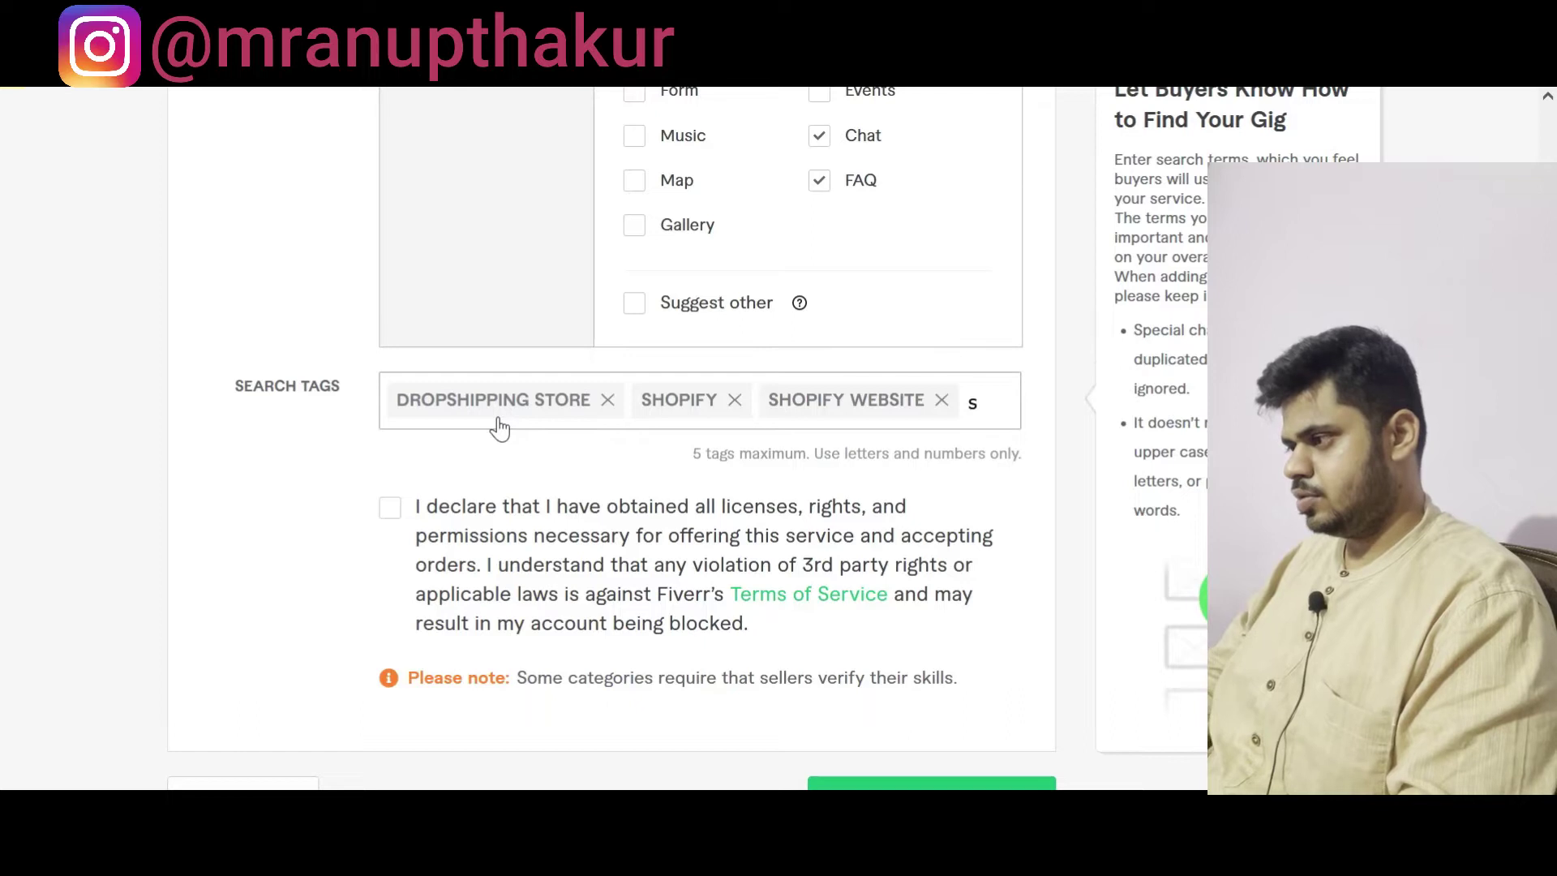
type("hopify")
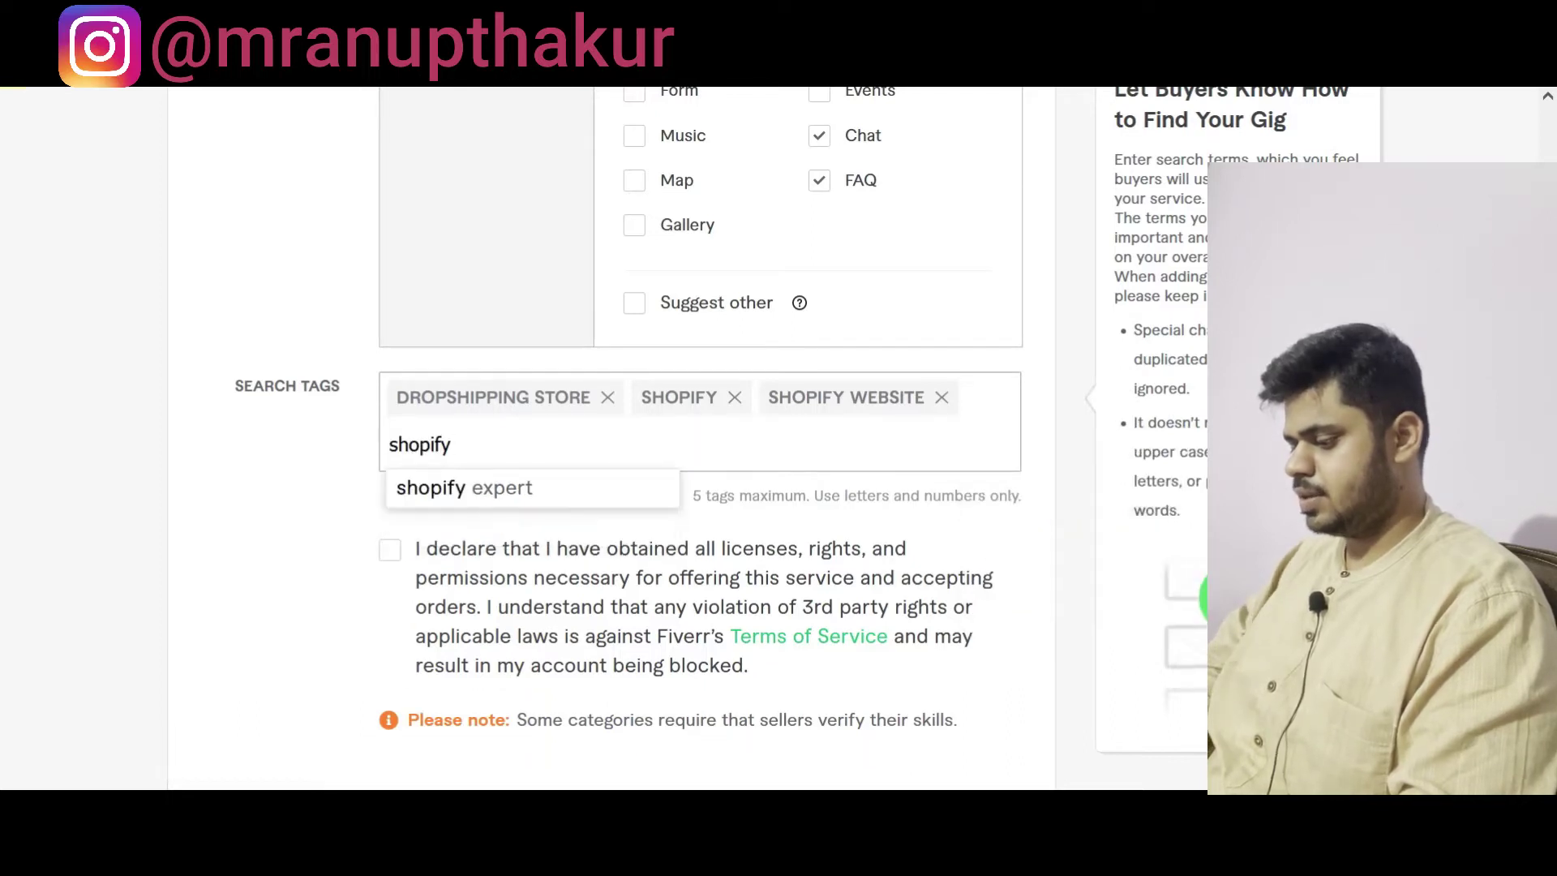
type(" expert")
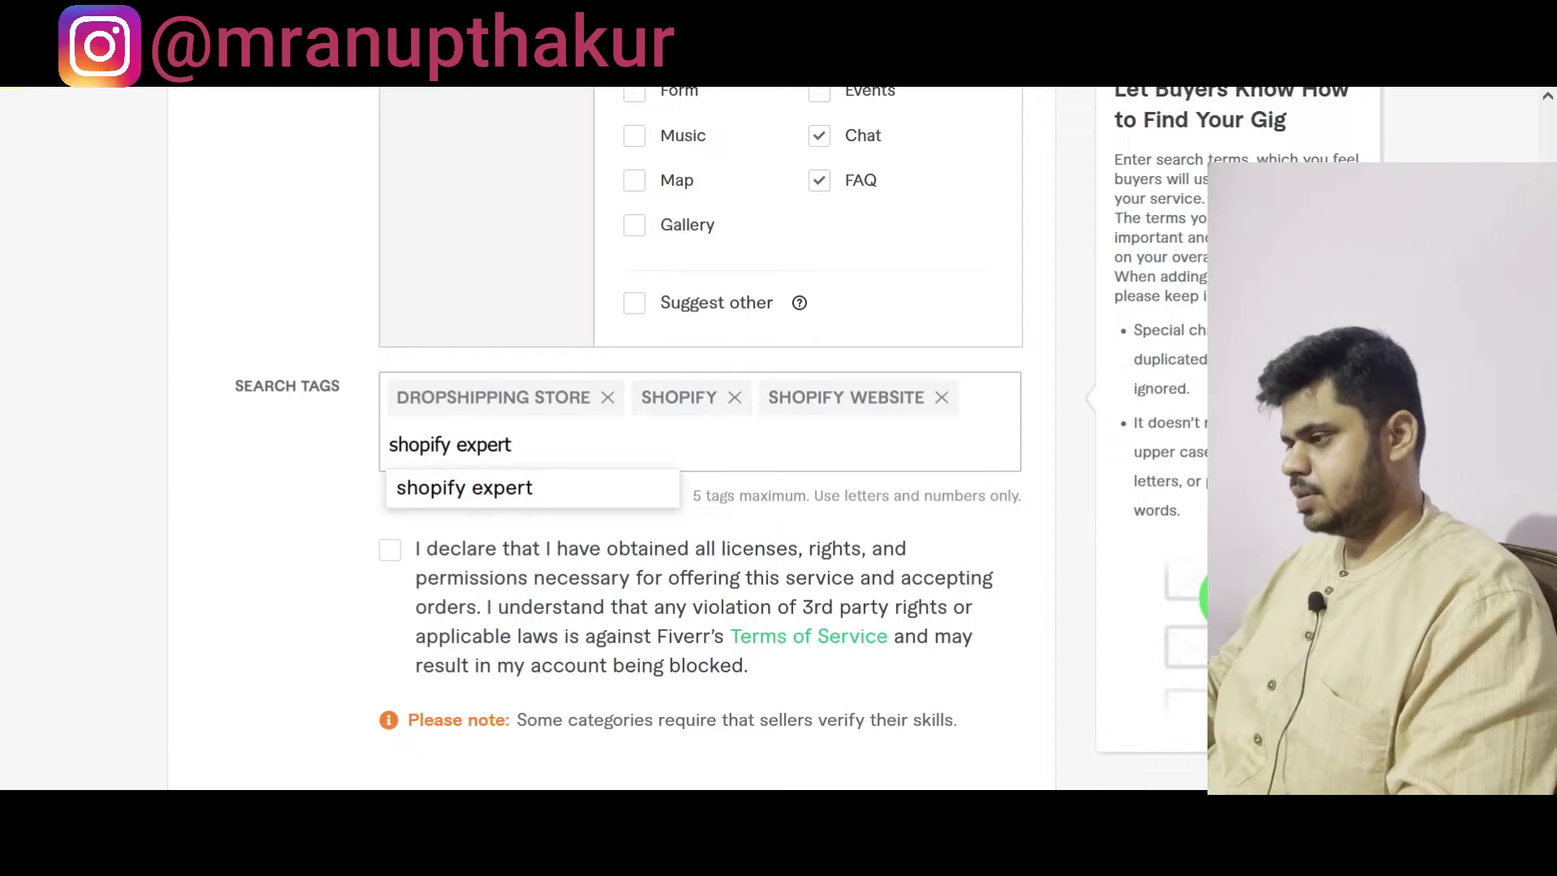
key("Return")
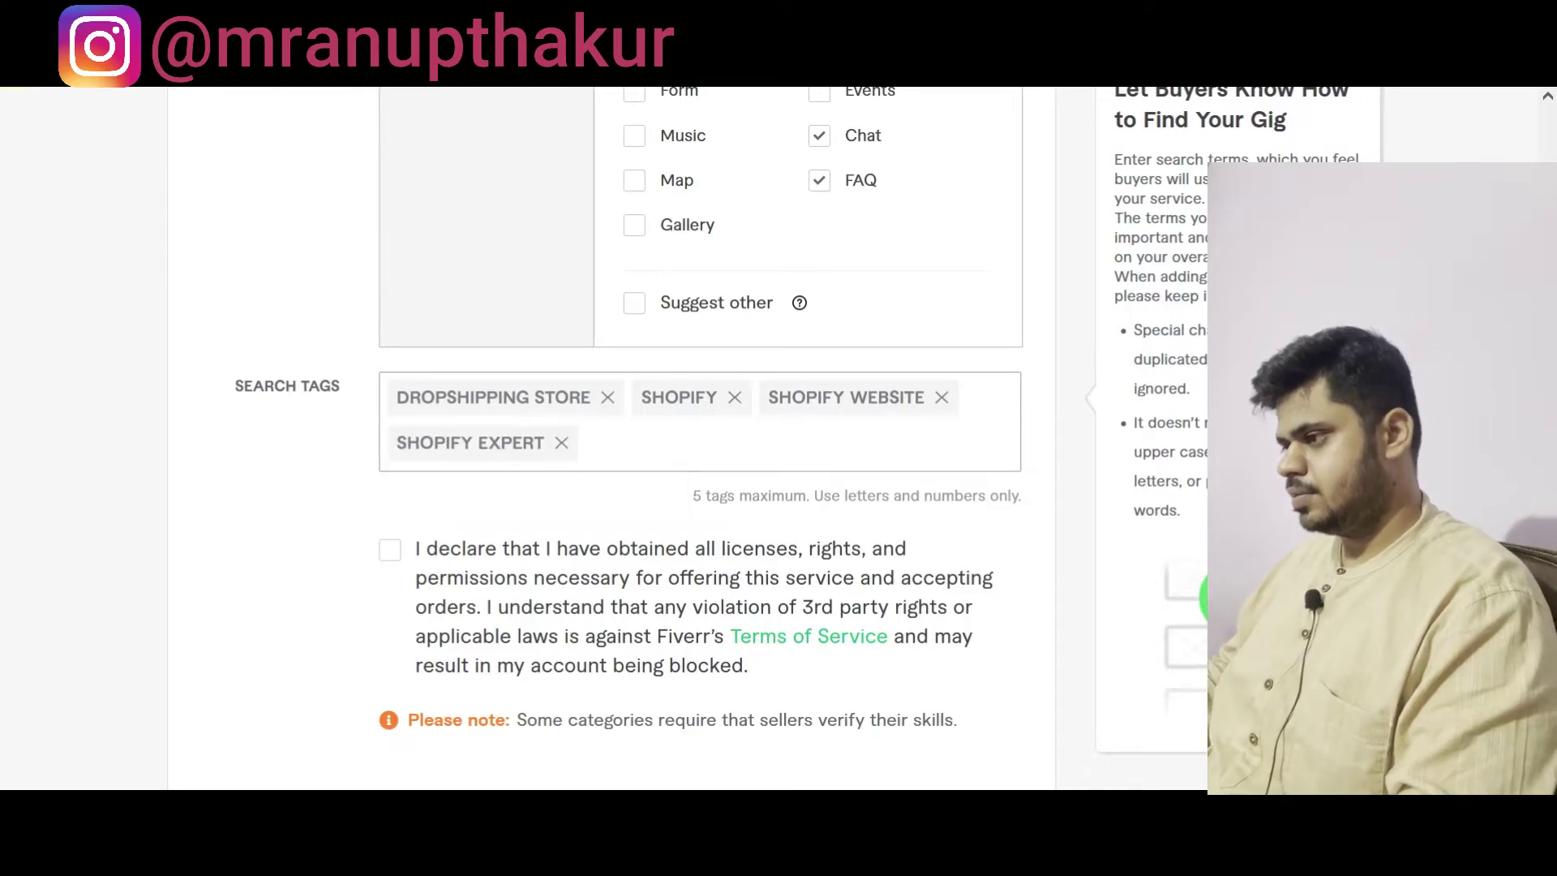
Step: Add "ecommerce store" as the gig's fifth search tag
left_click(688, 442)
type("ecommerce")
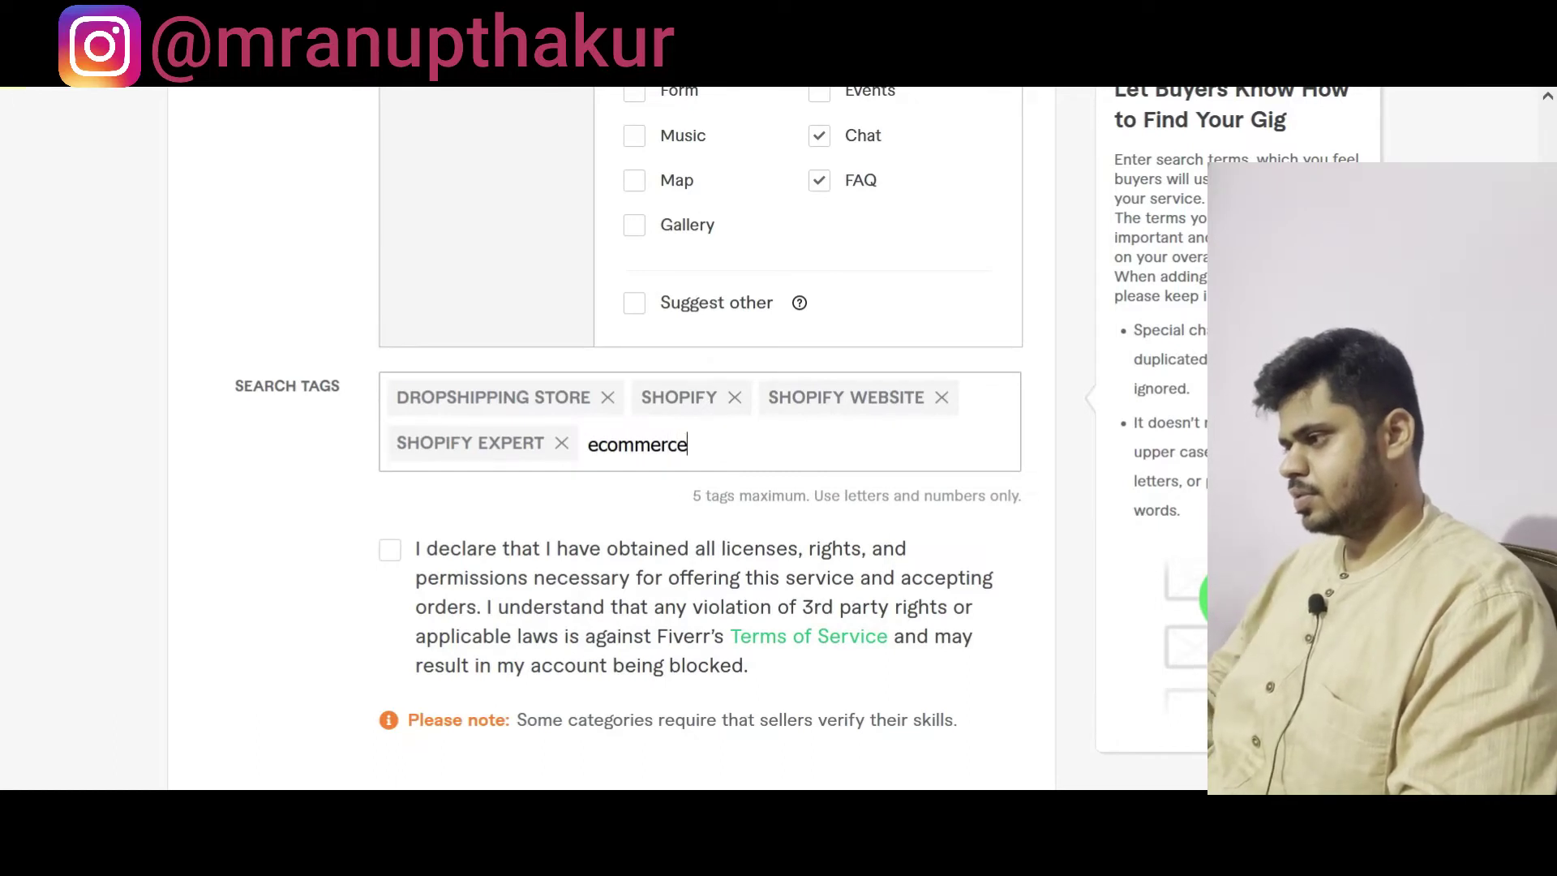
type(" store")
key("Return")
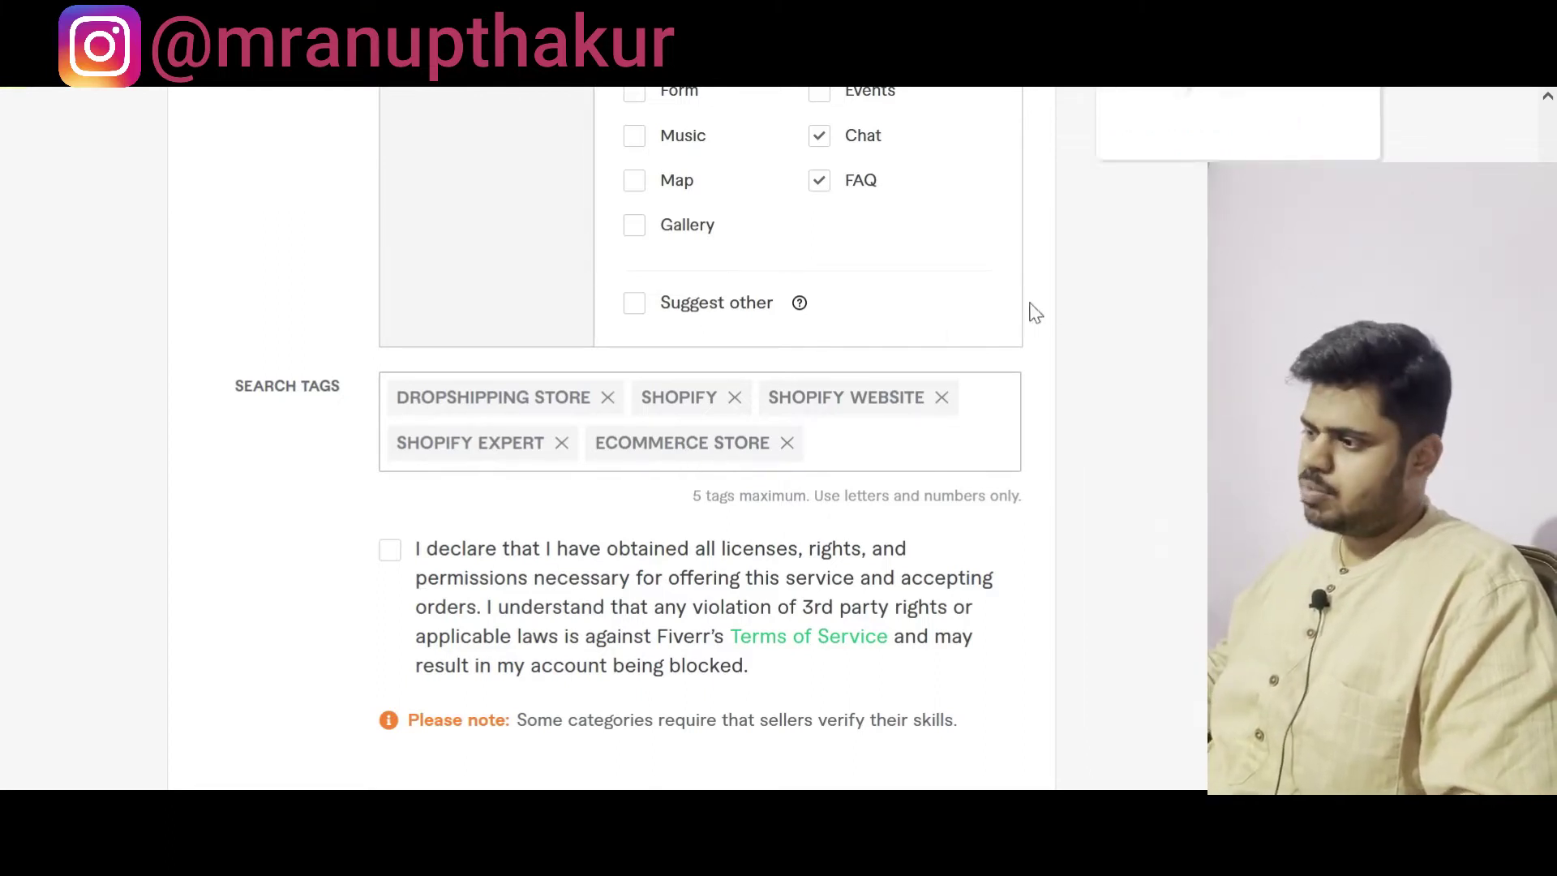
Step: Accept the licenses and rights declaration and save the gig overview to continue to pricing
left_click(383, 554)
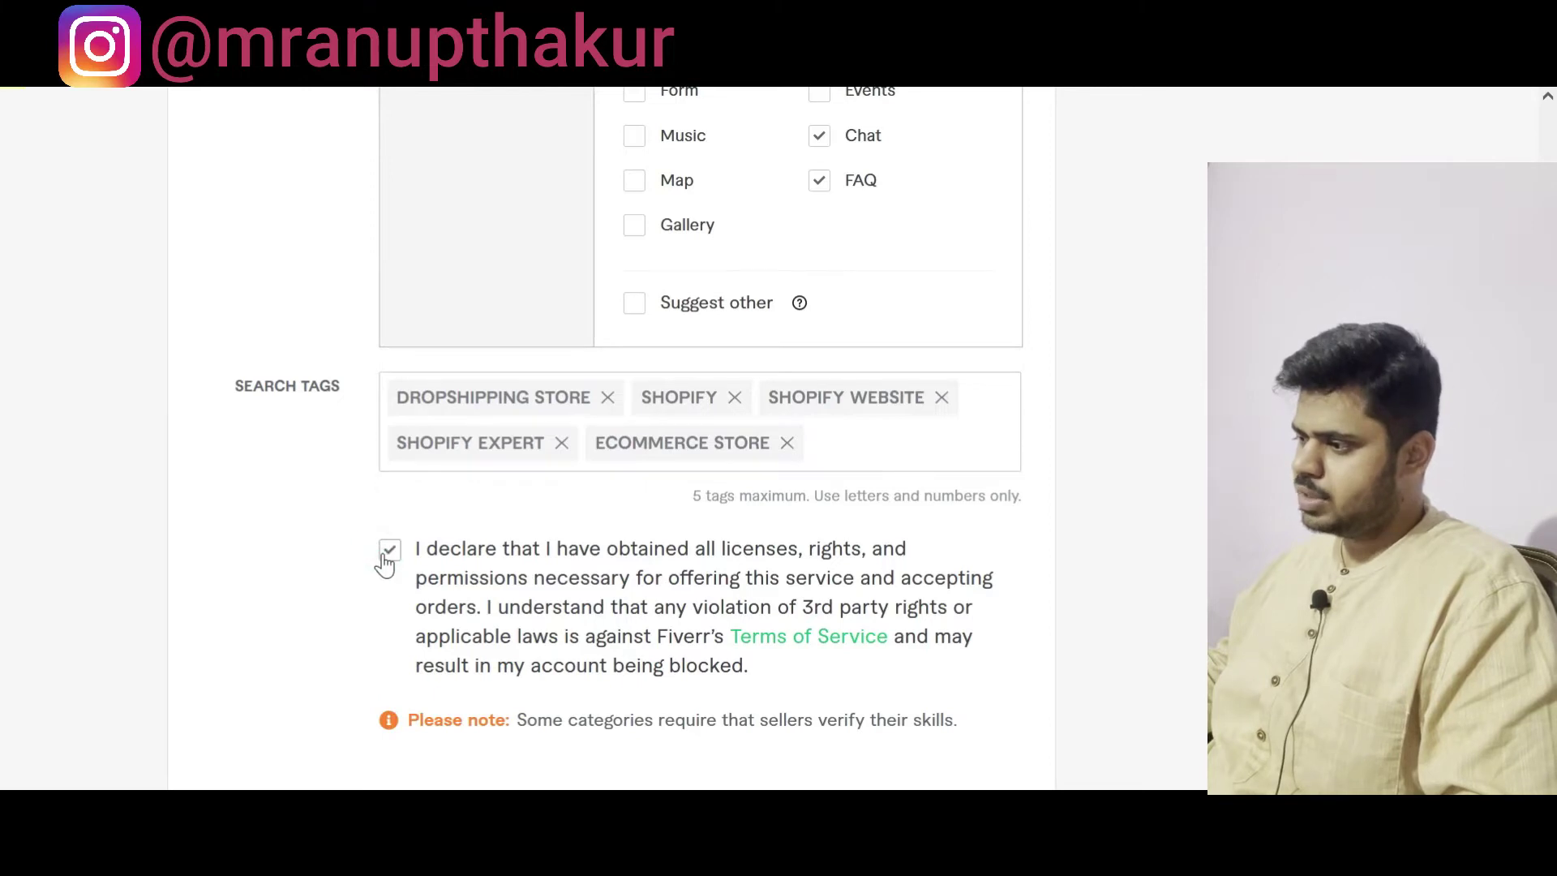
scroll(388, 559, "down", 3)
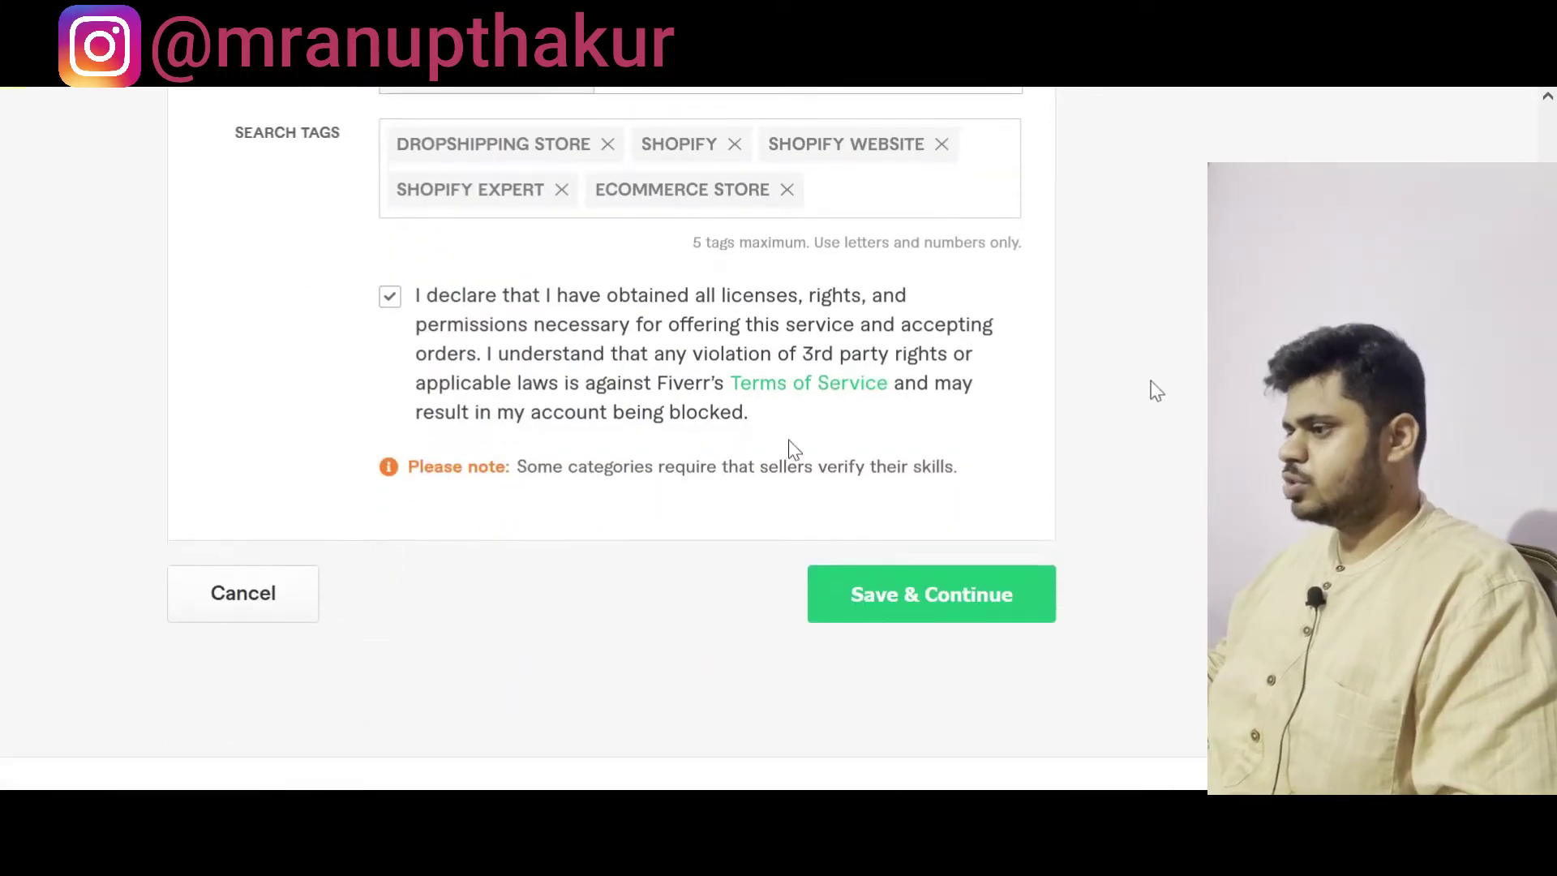
left_click(921, 597)
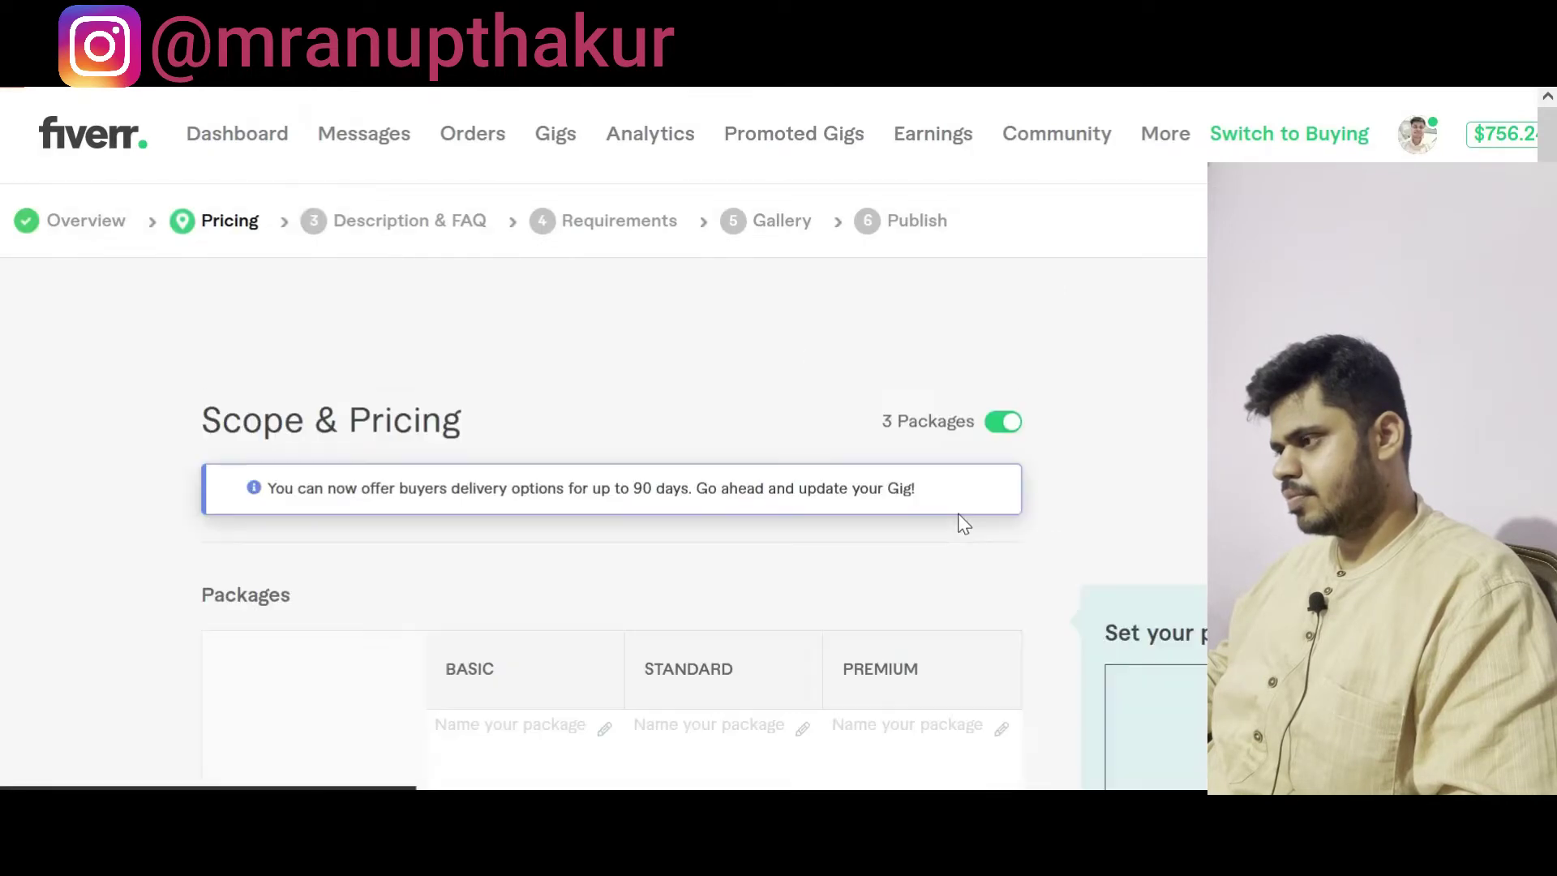
scroll(957, 513, "down", 3)
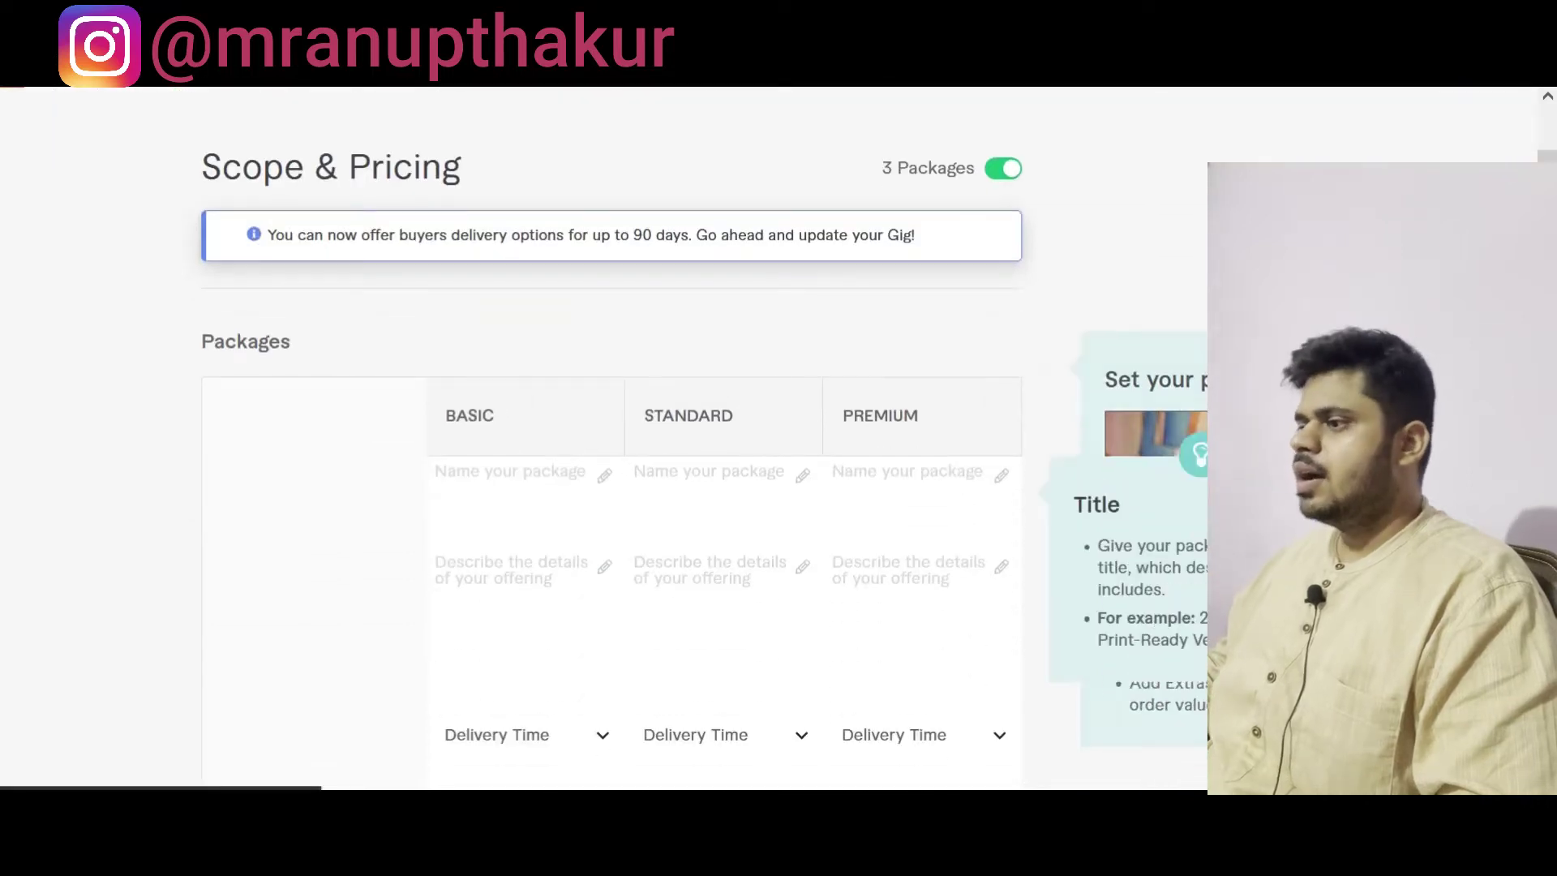
scroll(893, 439, "up", 3)
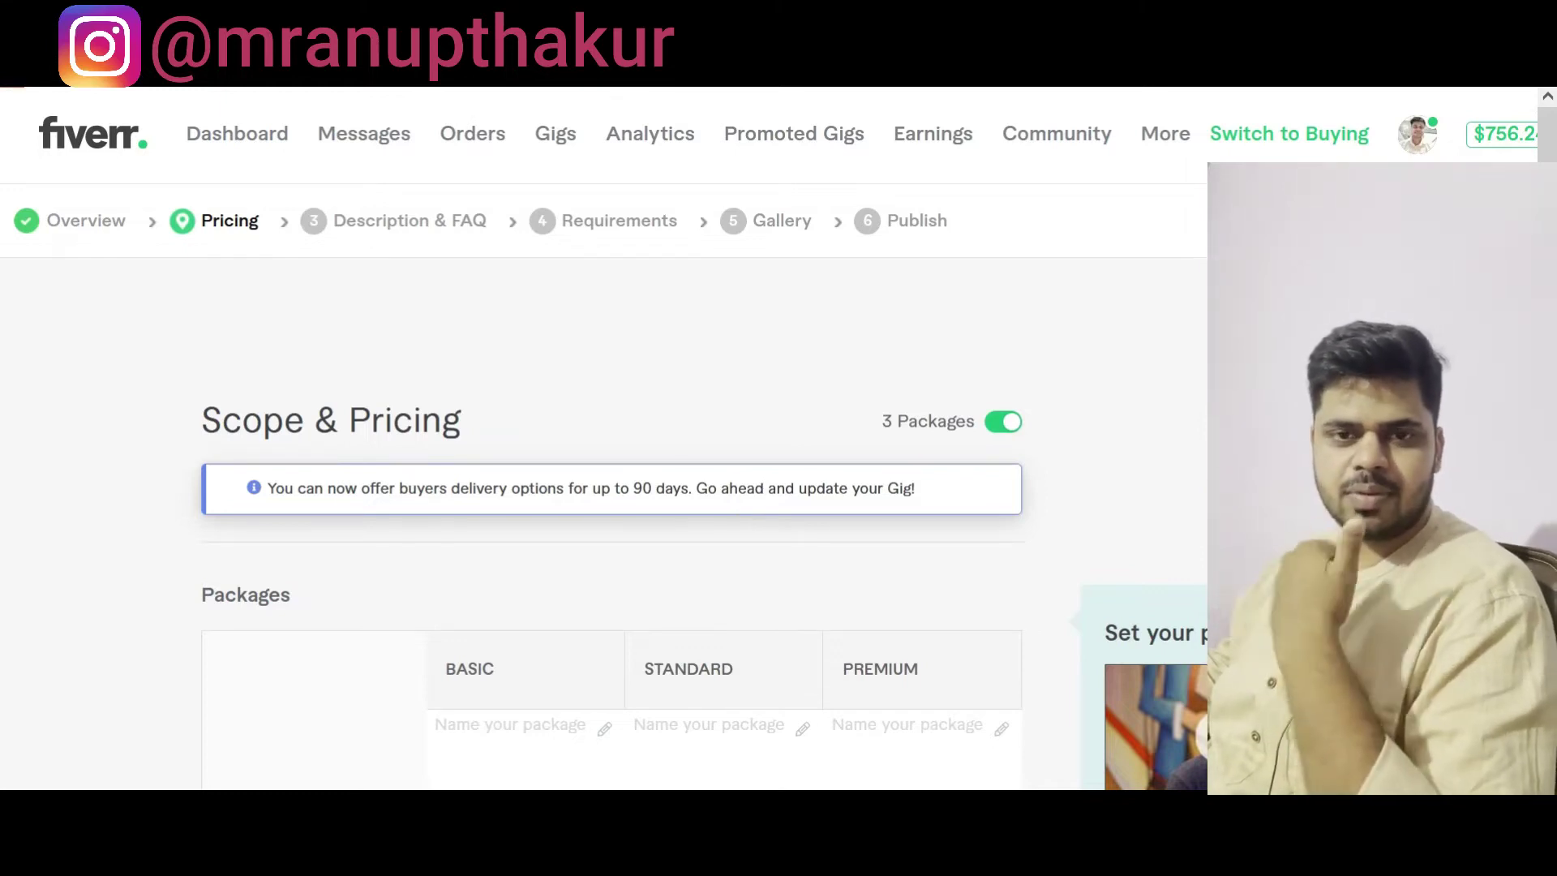
scroll(799, 468, "down", 3)
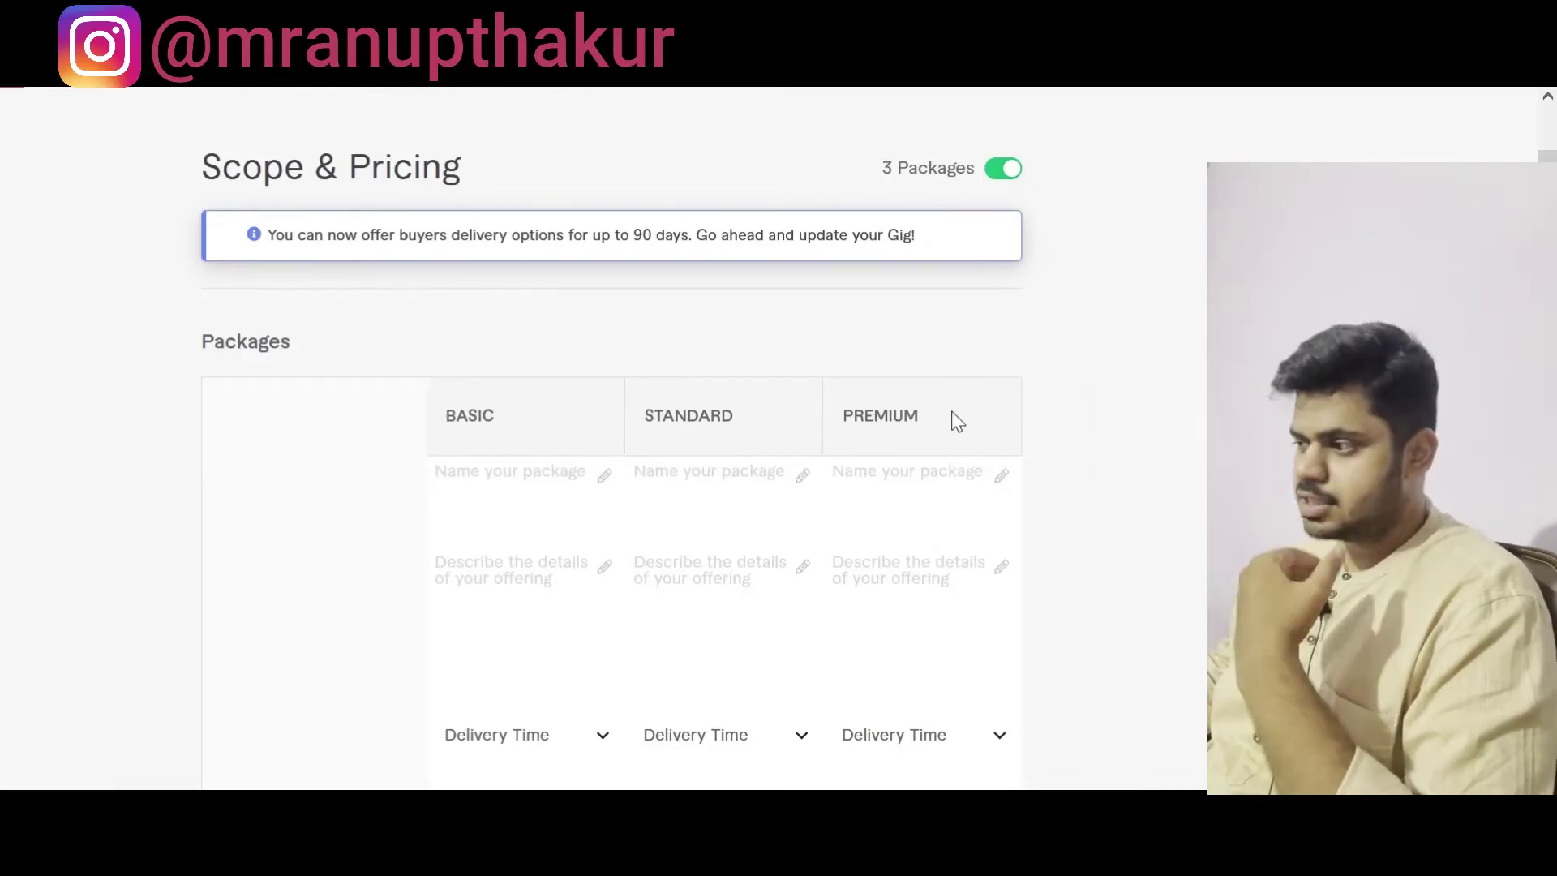
left_click(899, 418)
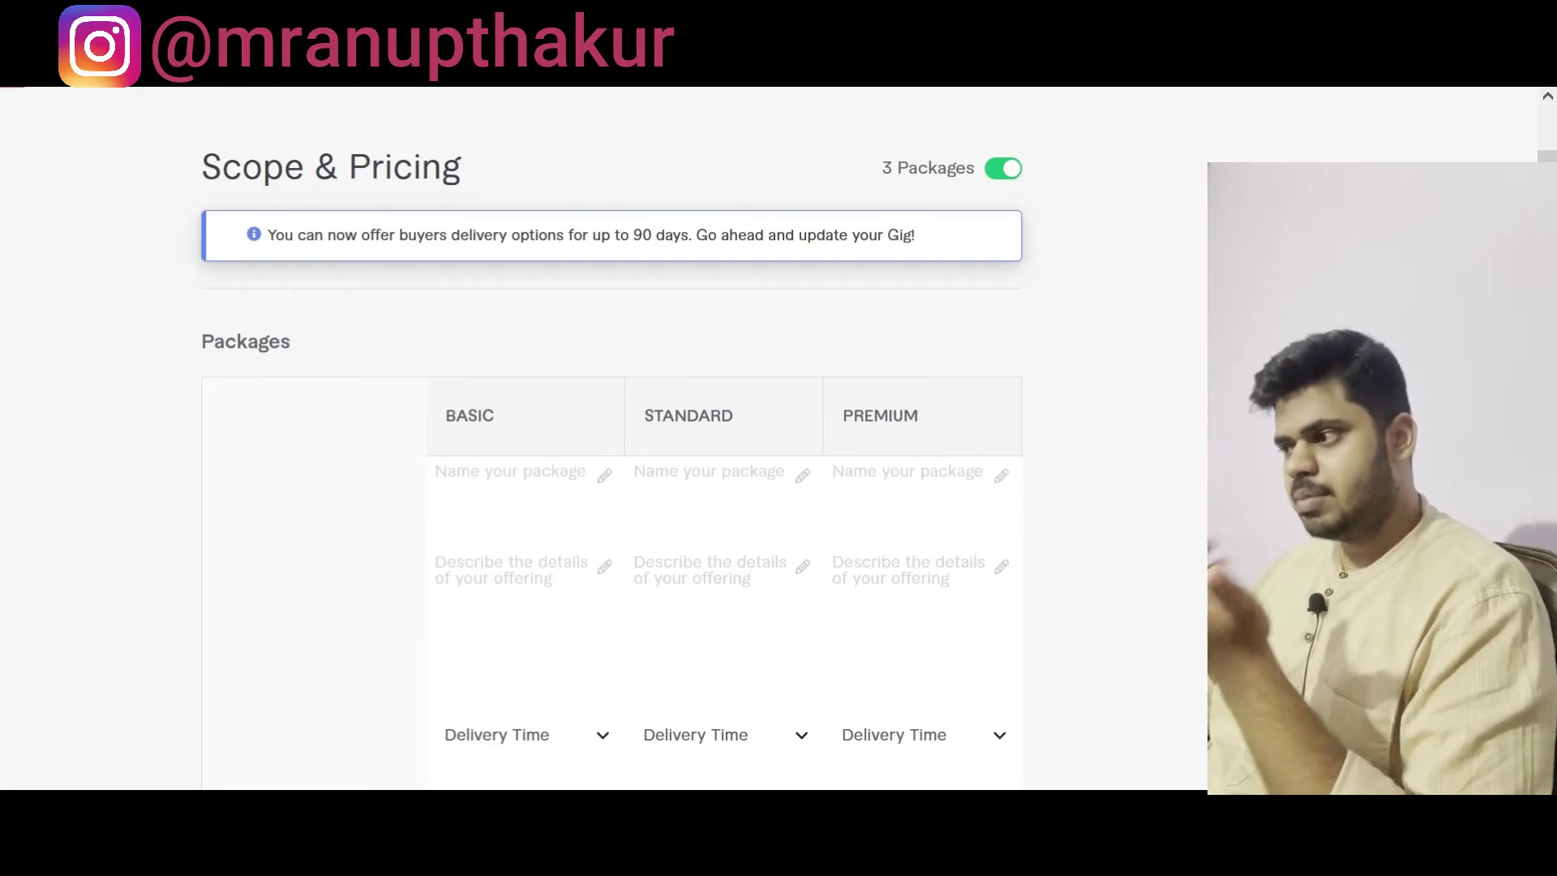
Step: Turn the 3 Packages option off, restore it, and dismiss the gig packages introduction
scroll(998, 381, "up", 3)
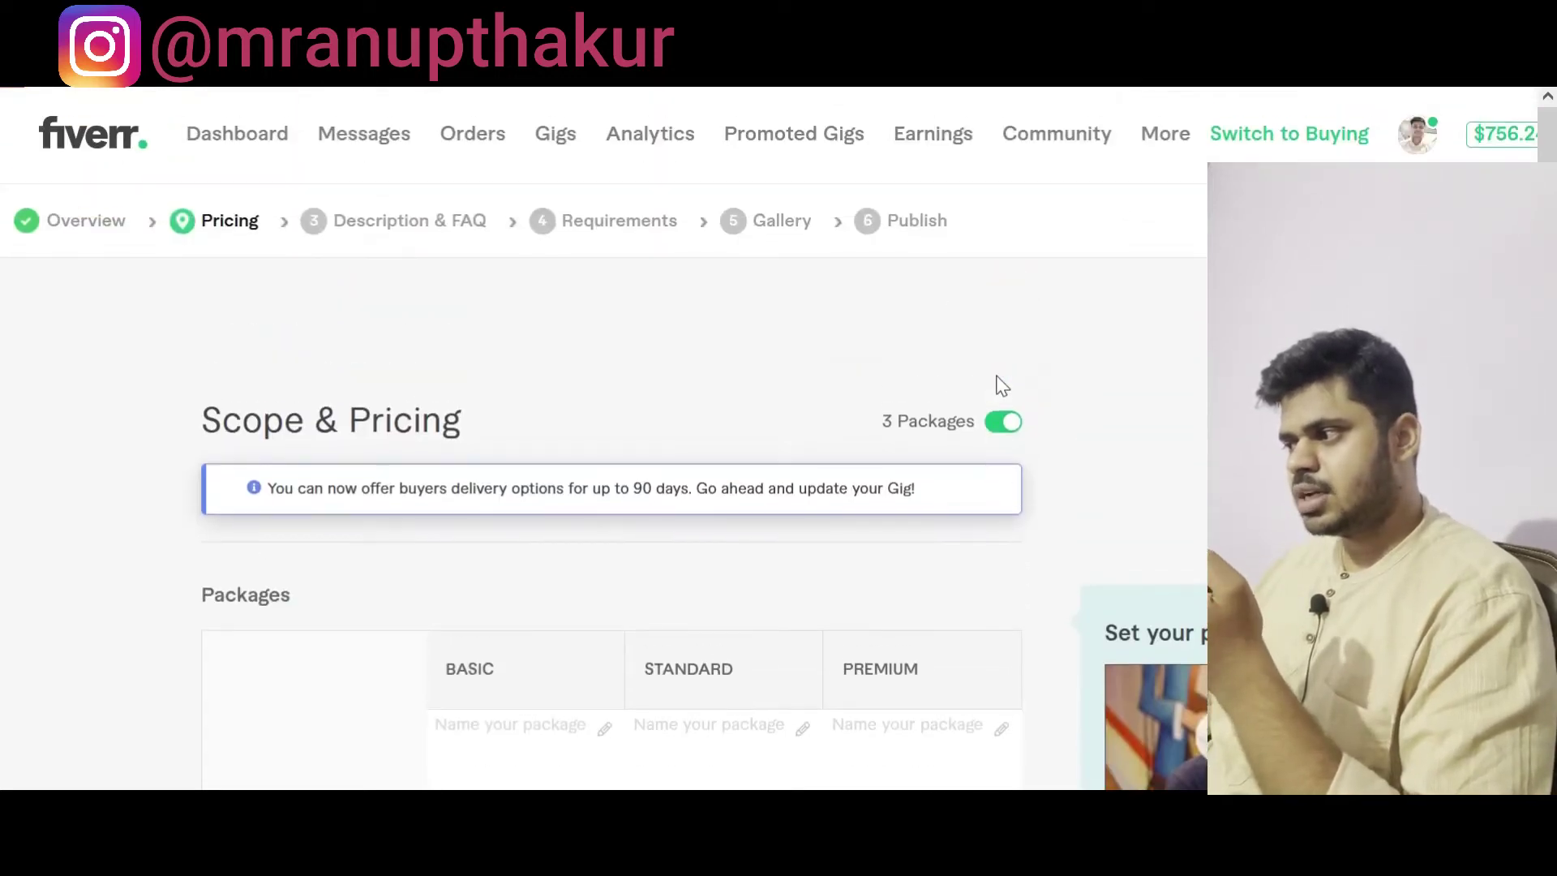
left_click(1003, 422)
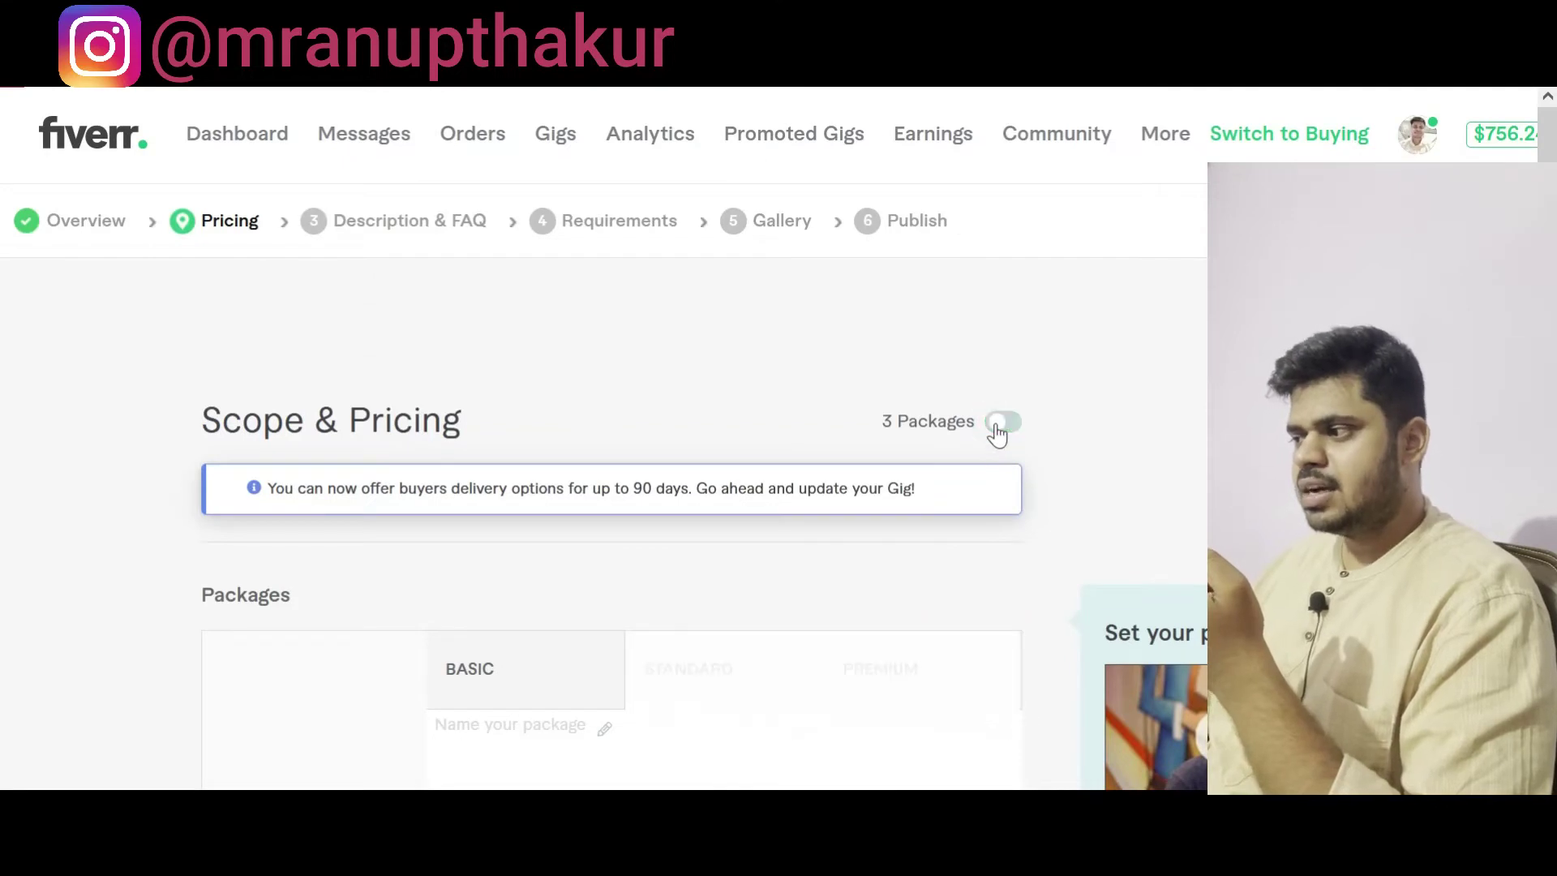
scroll(689, 547, "down", 3)
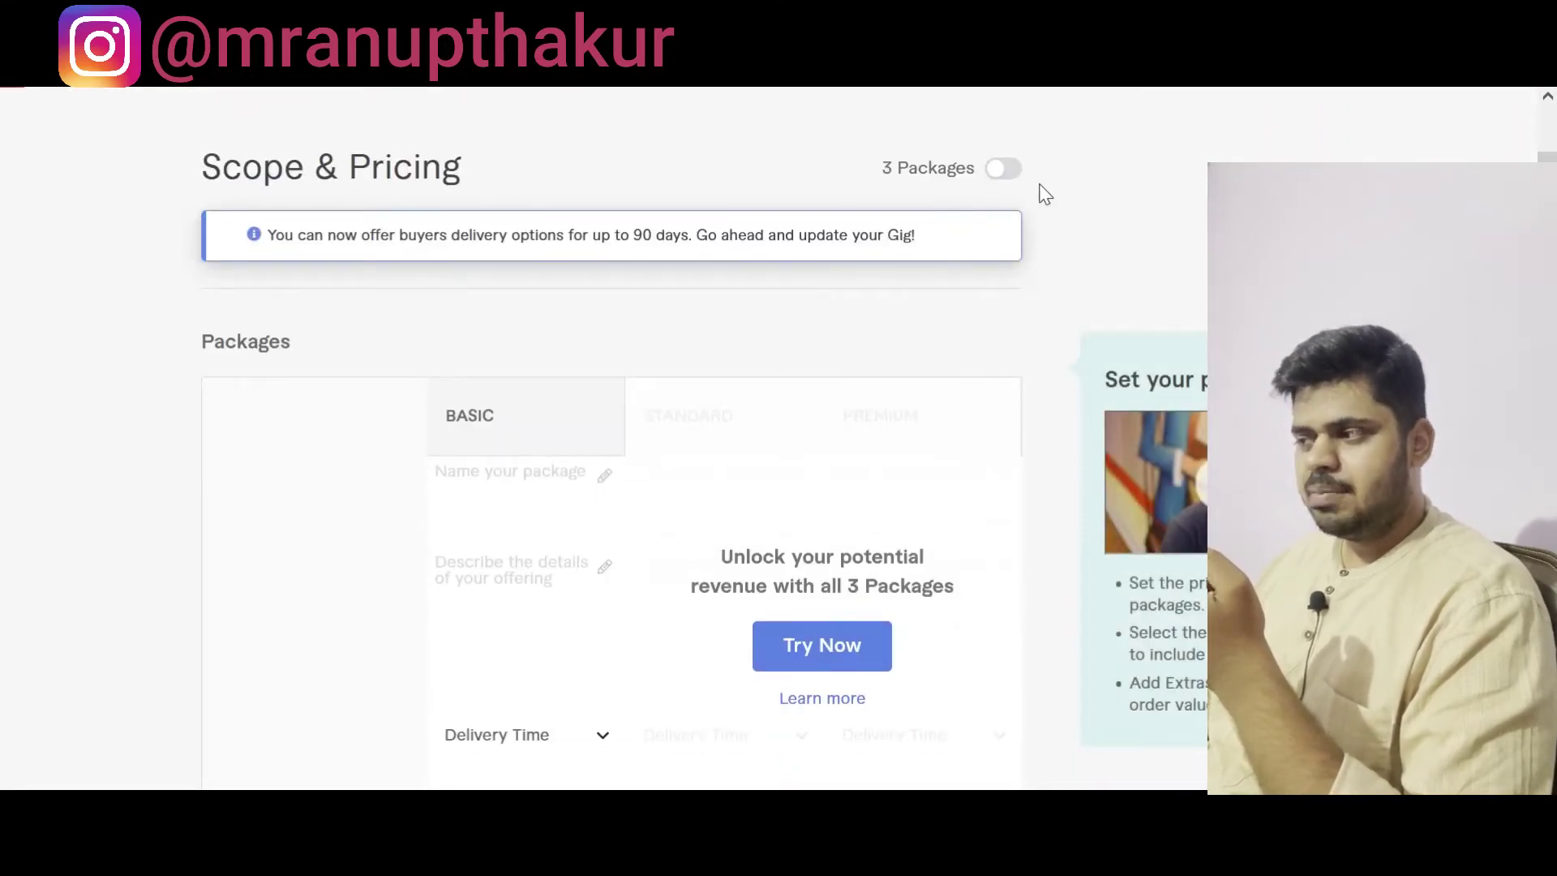
left_click(1003, 169)
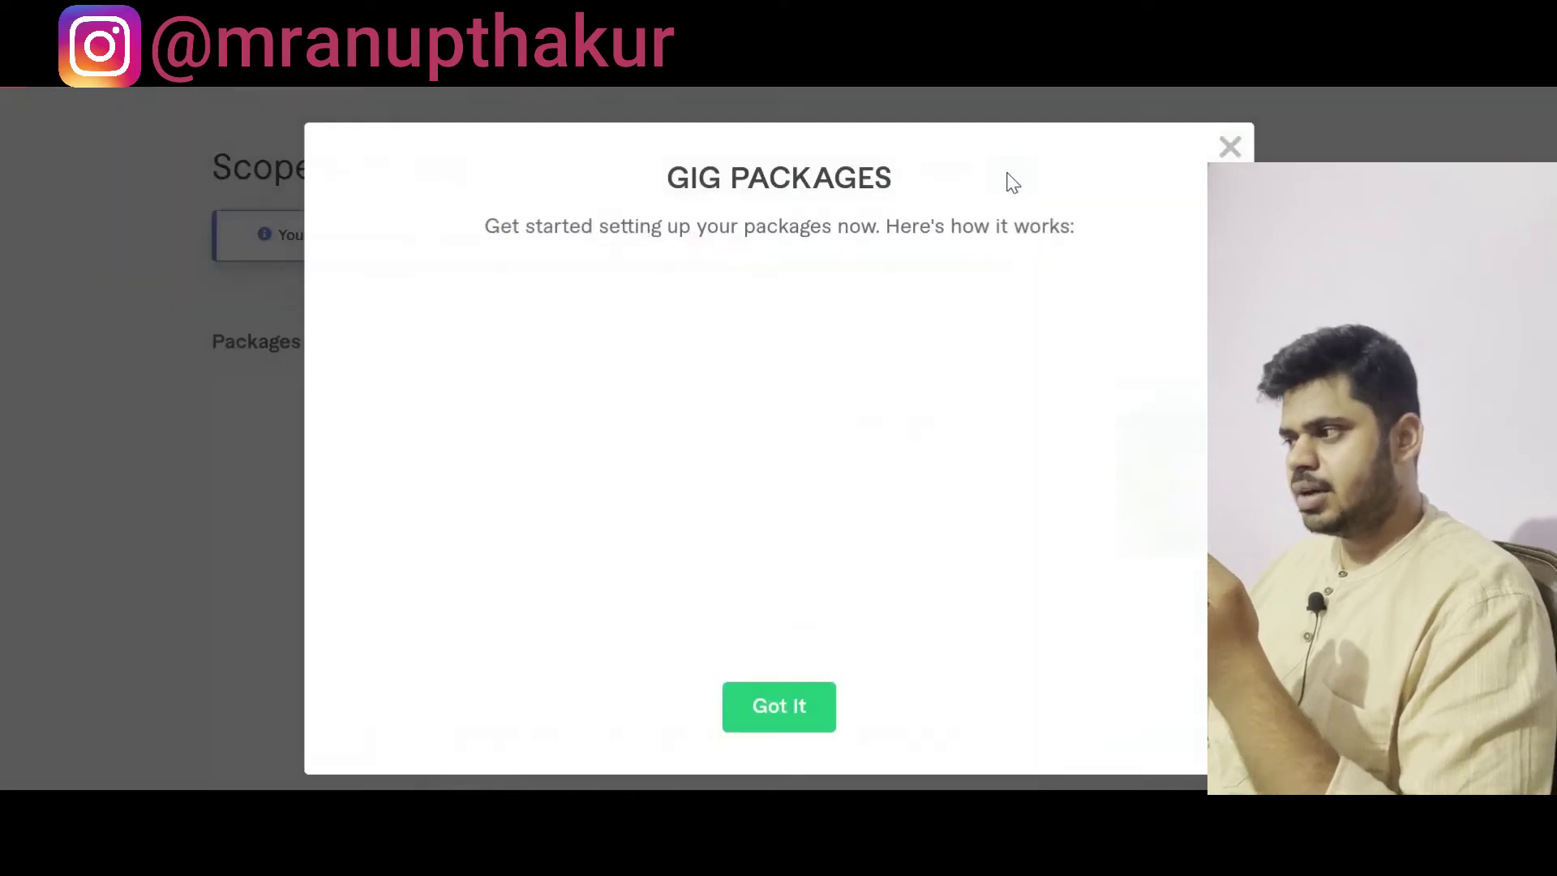
left_click(1239, 154)
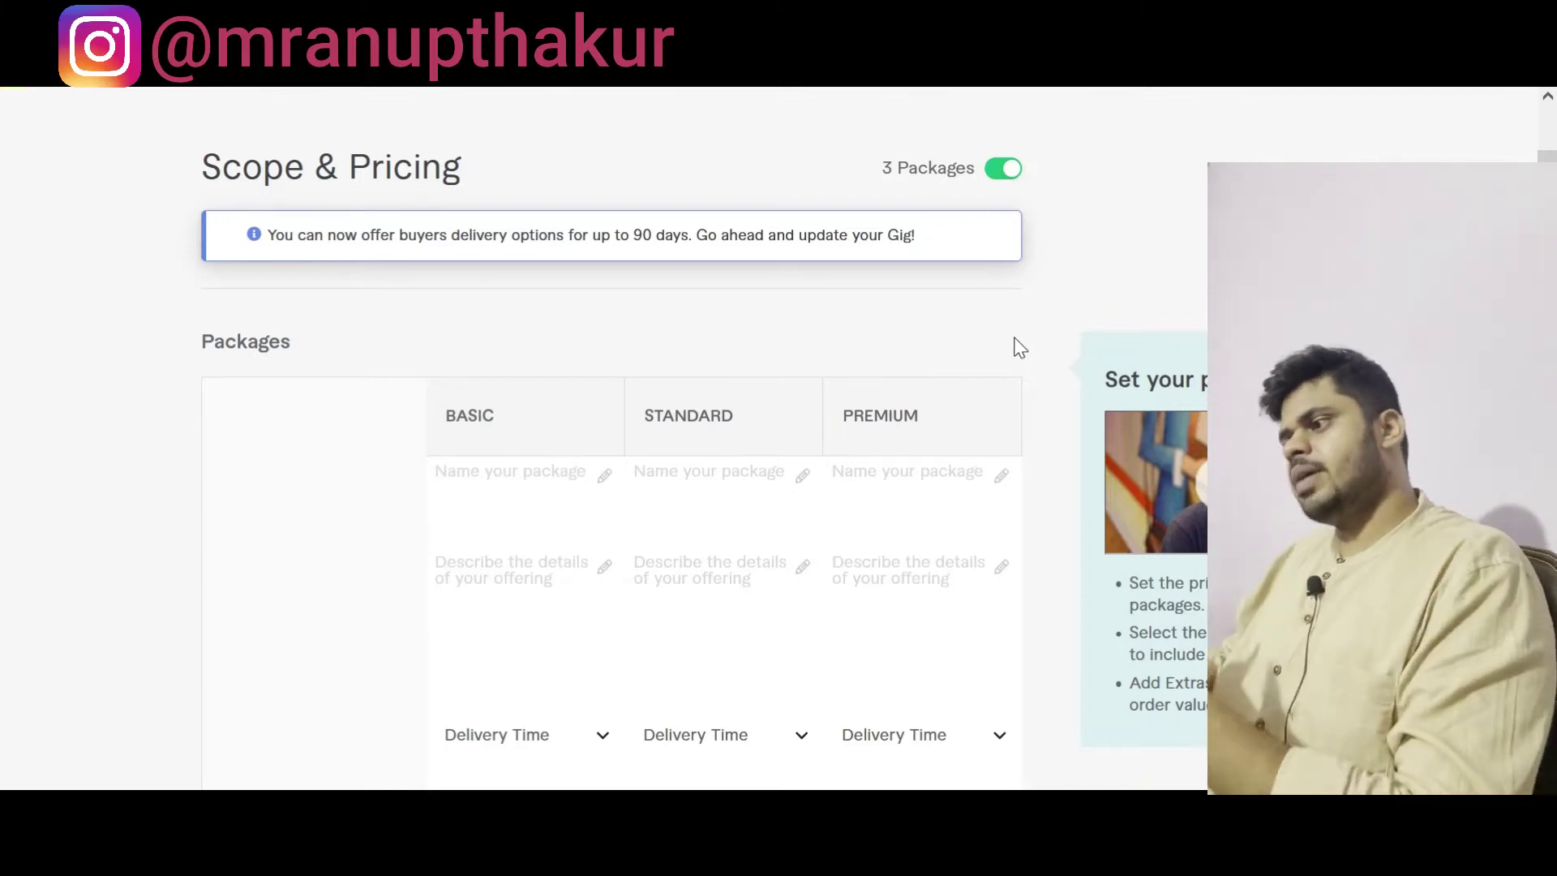
left_click(466, 483)
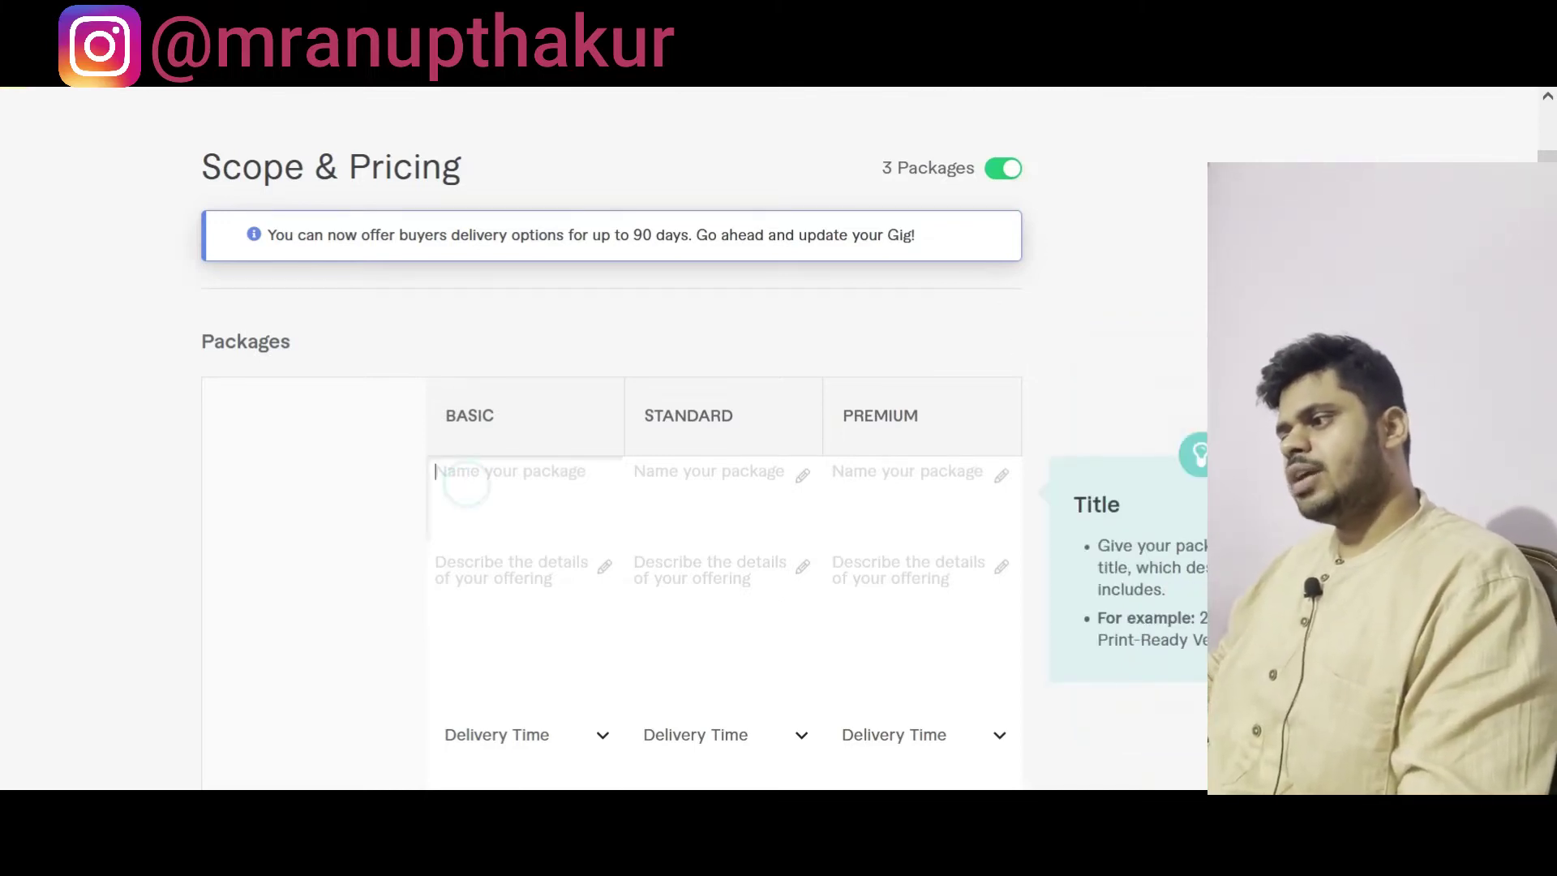
left_click(637, 474)
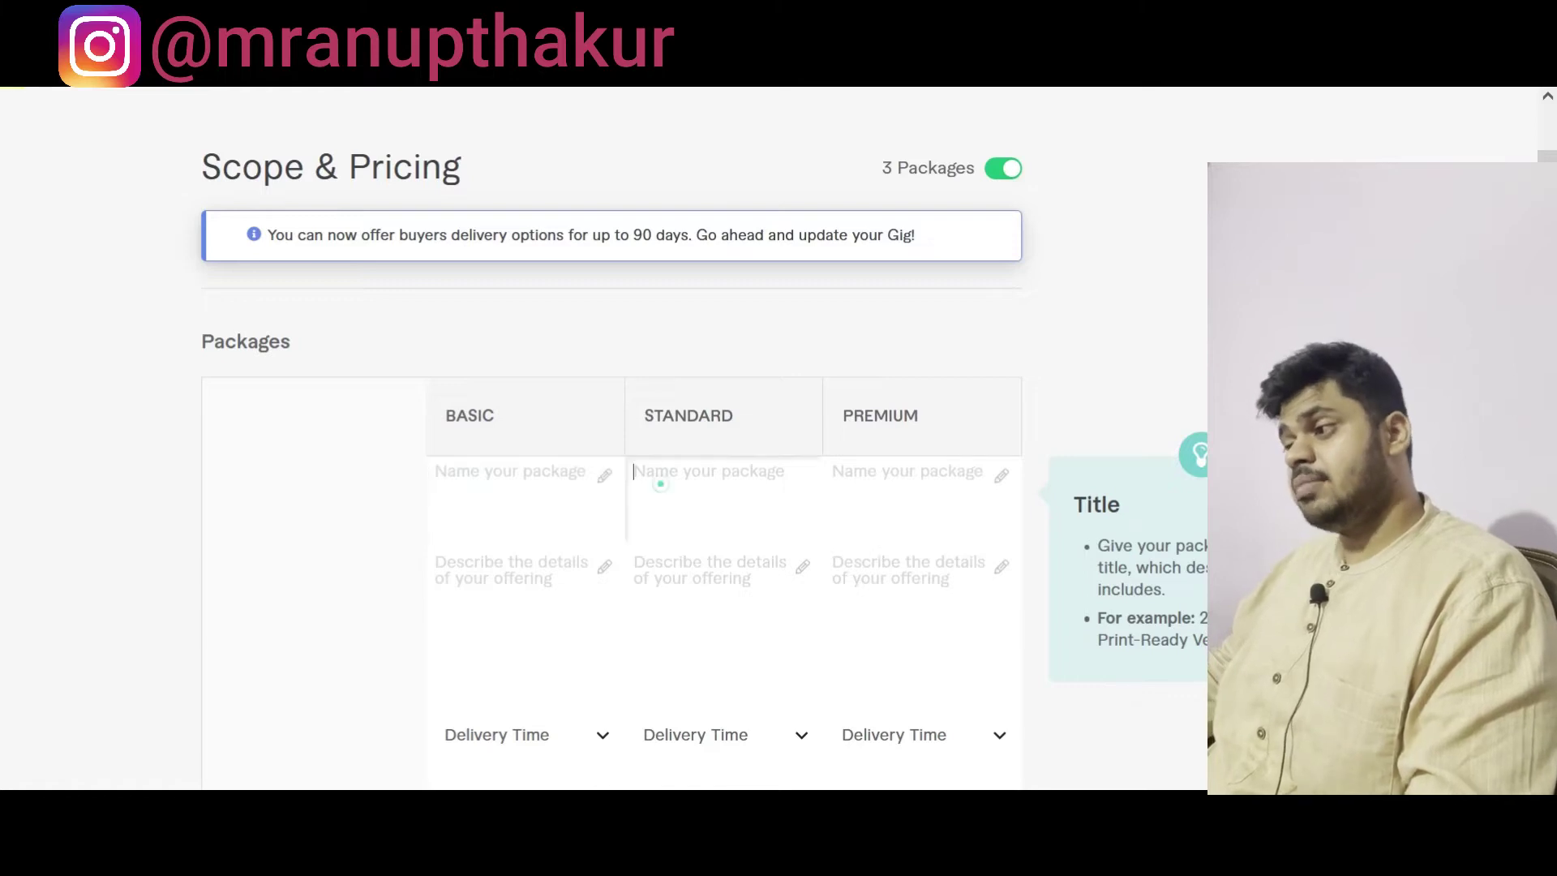
left_click(906, 475)
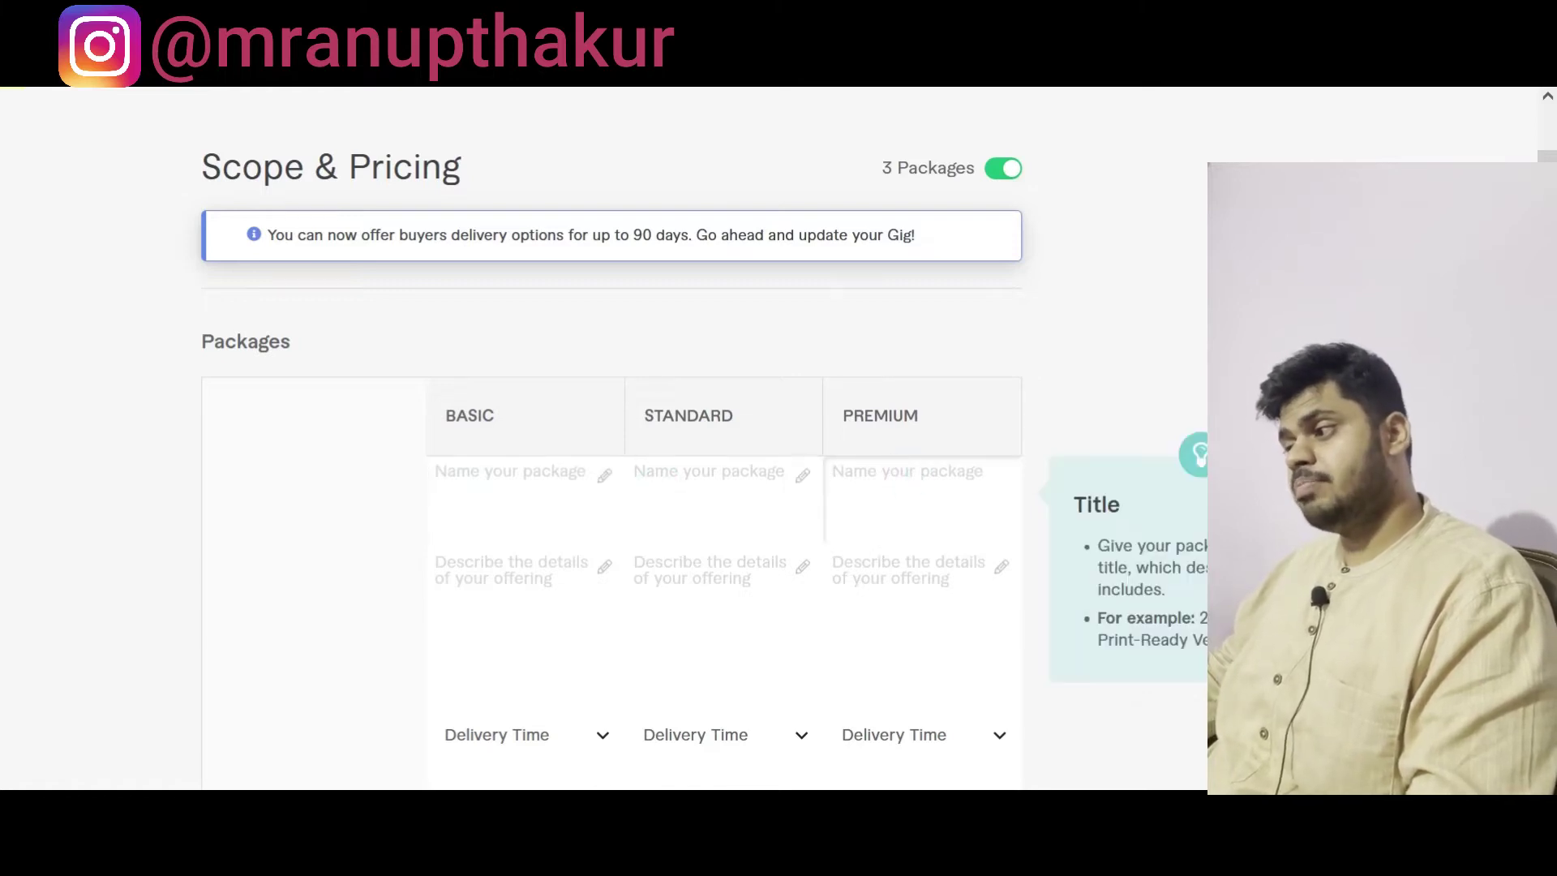
Step: Name the Basic package "silver package"
left_click(505, 505)
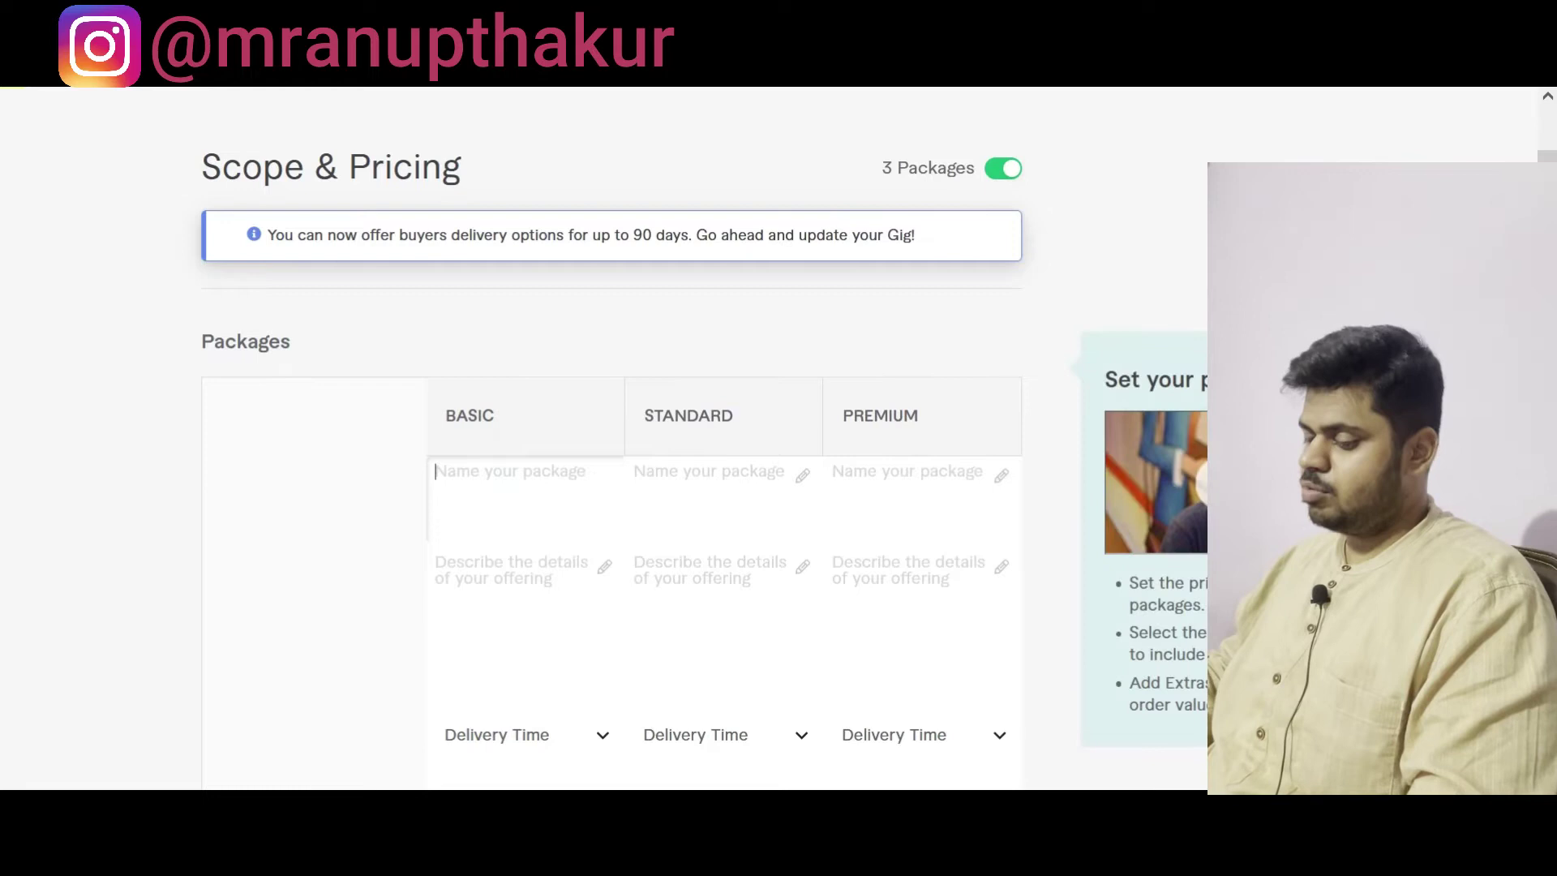
type("s")
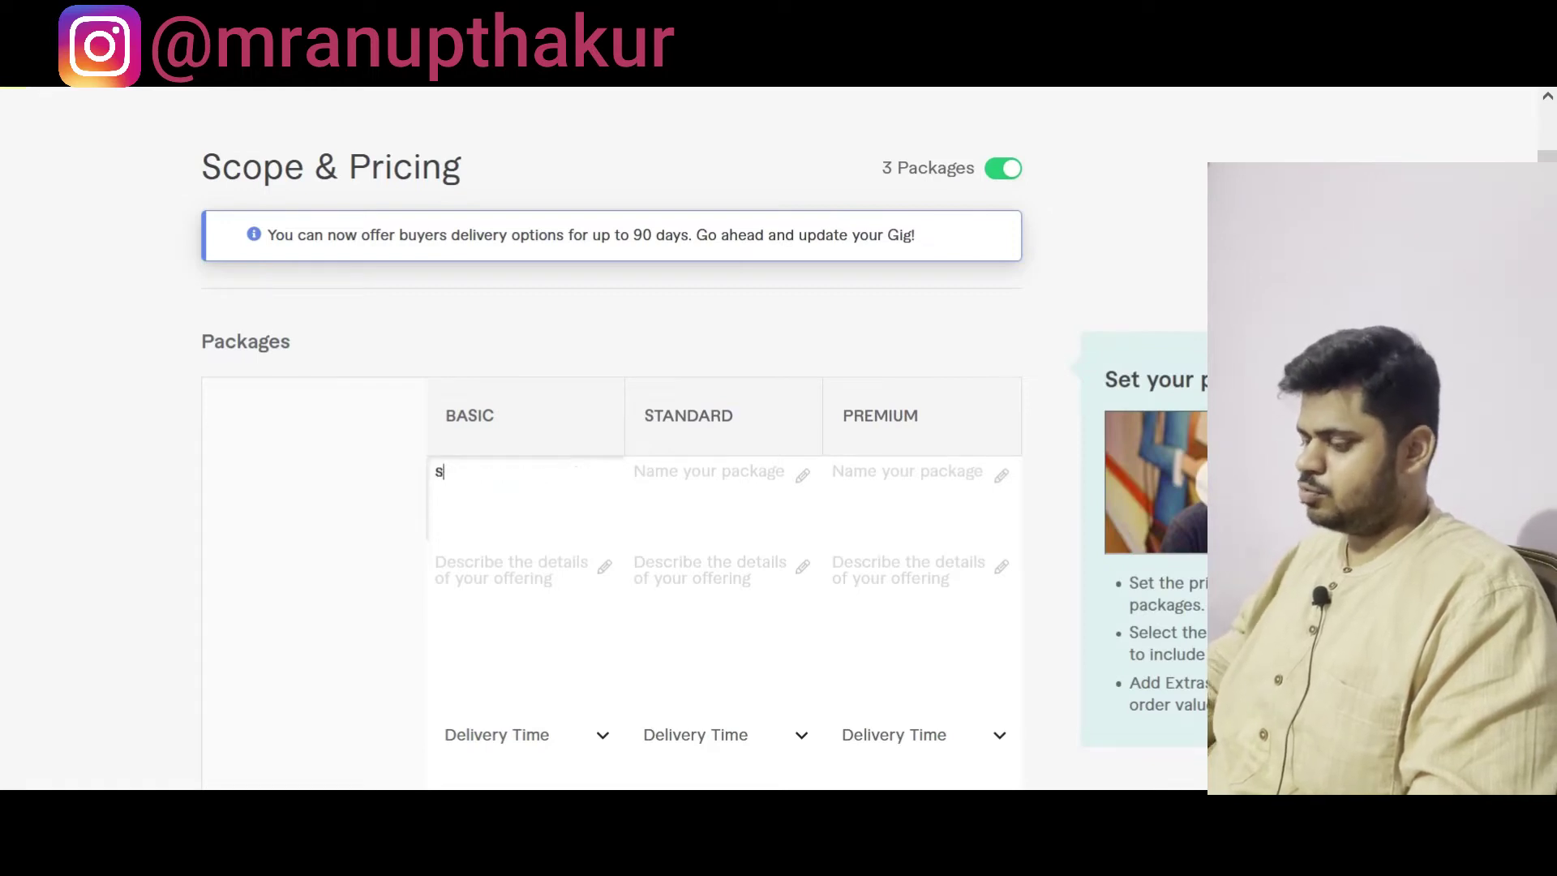
type("ilver pa")
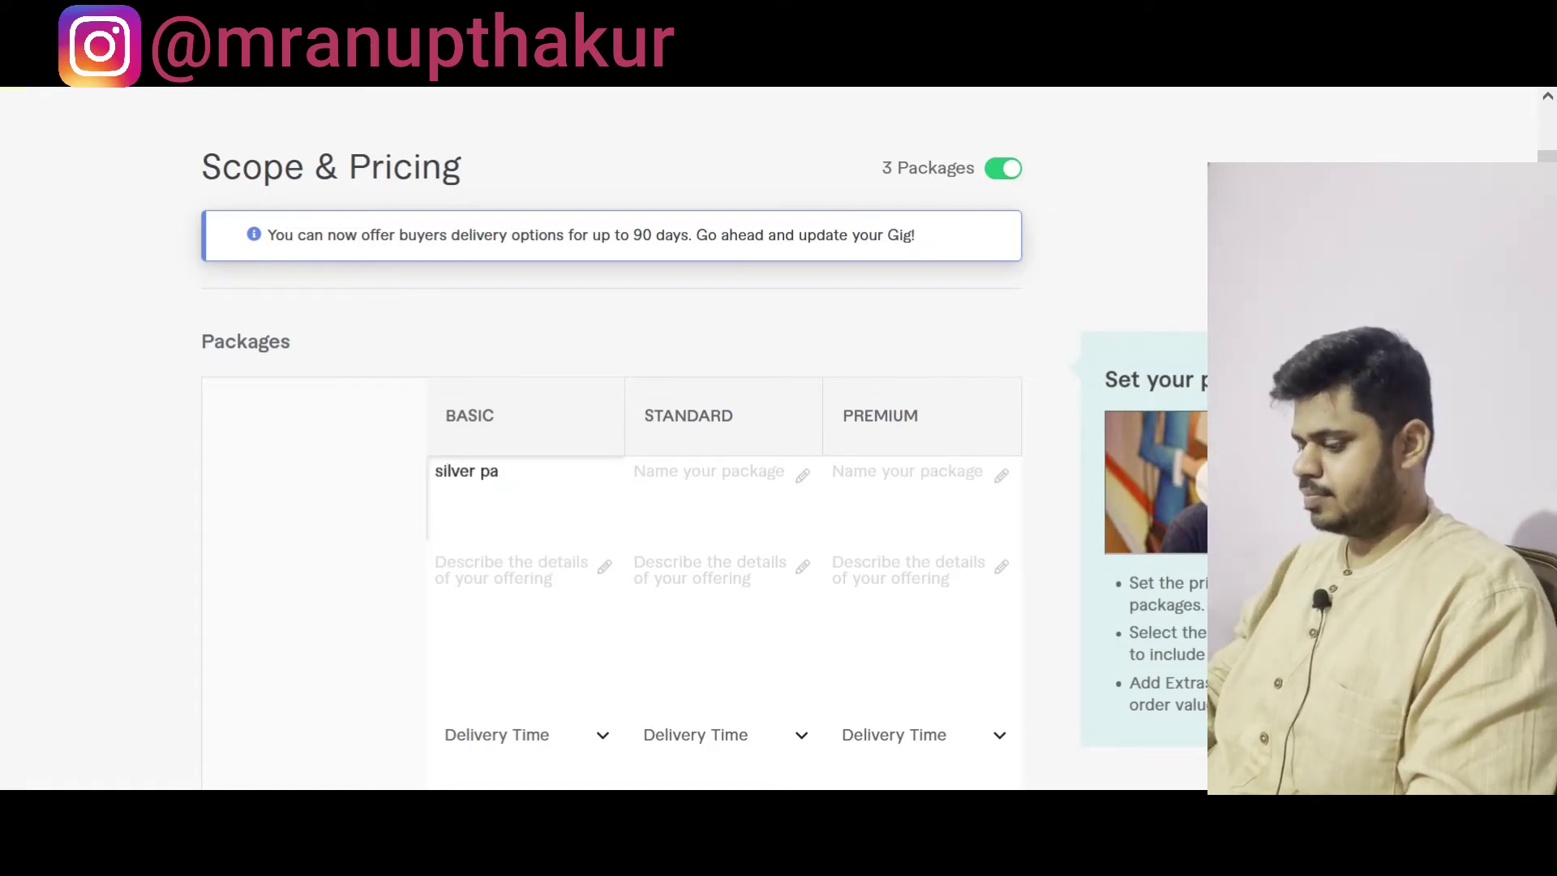
type("ckage")
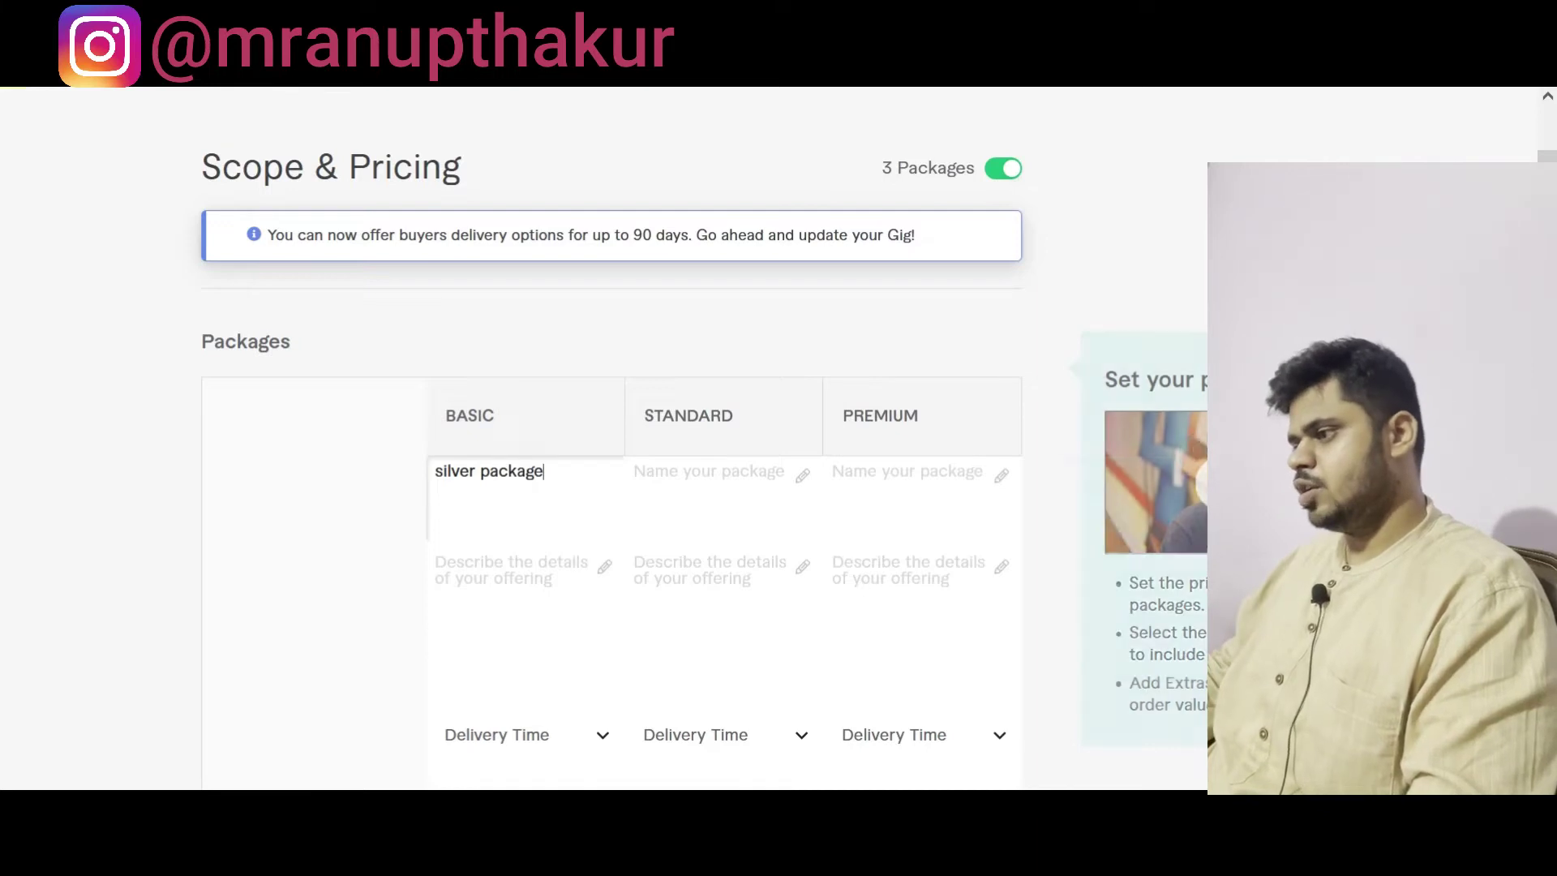
Step: Name the Standard package "gold package" and the Premium package "platinum package"
left_click(723, 485)
type("gol")
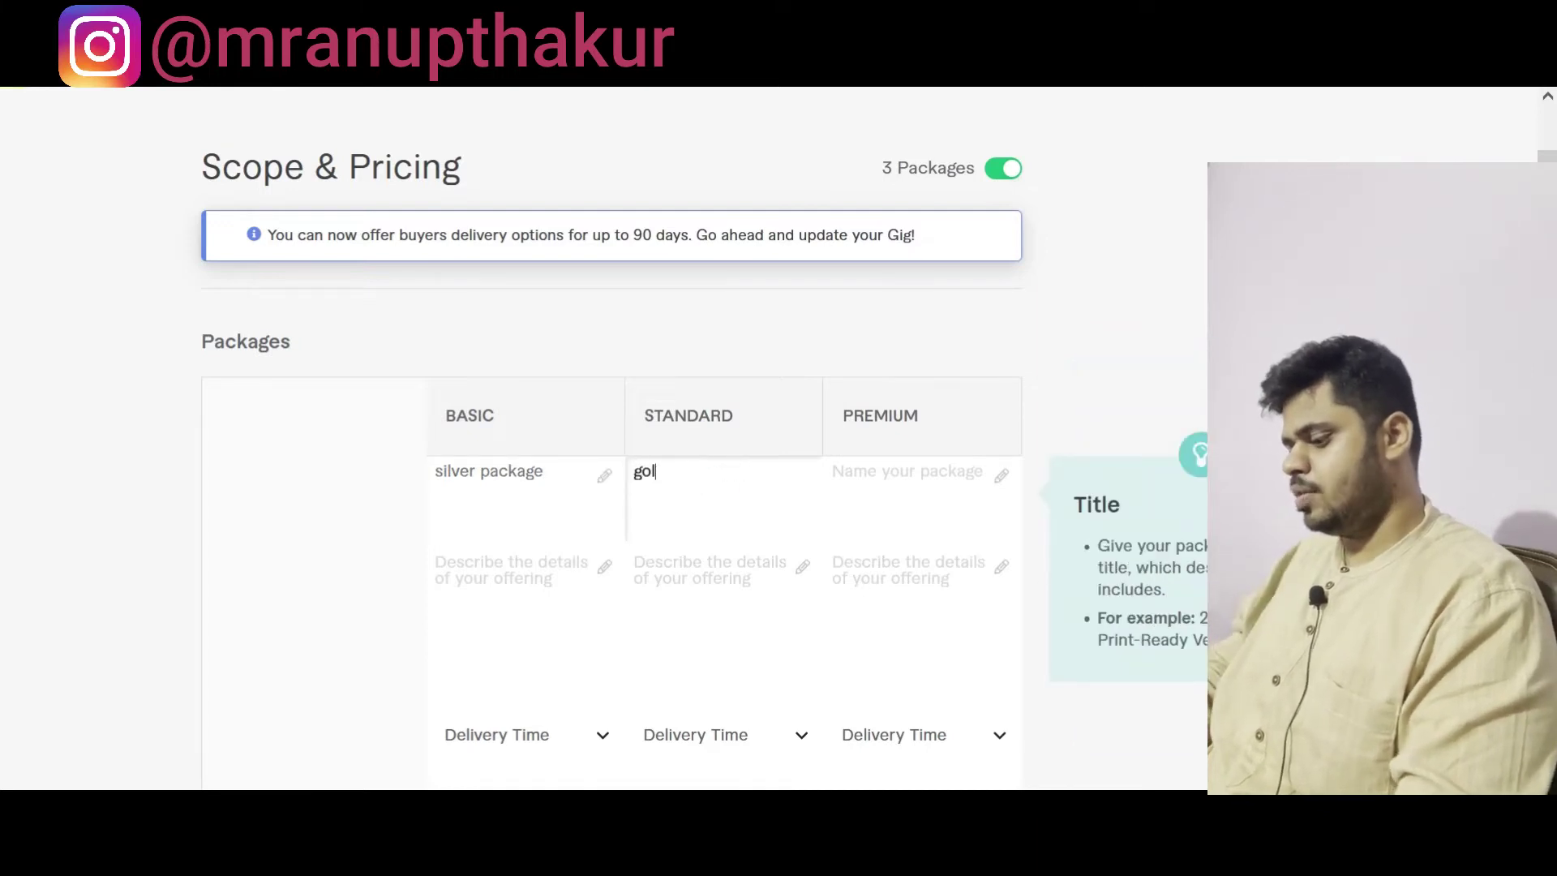
type("d package")
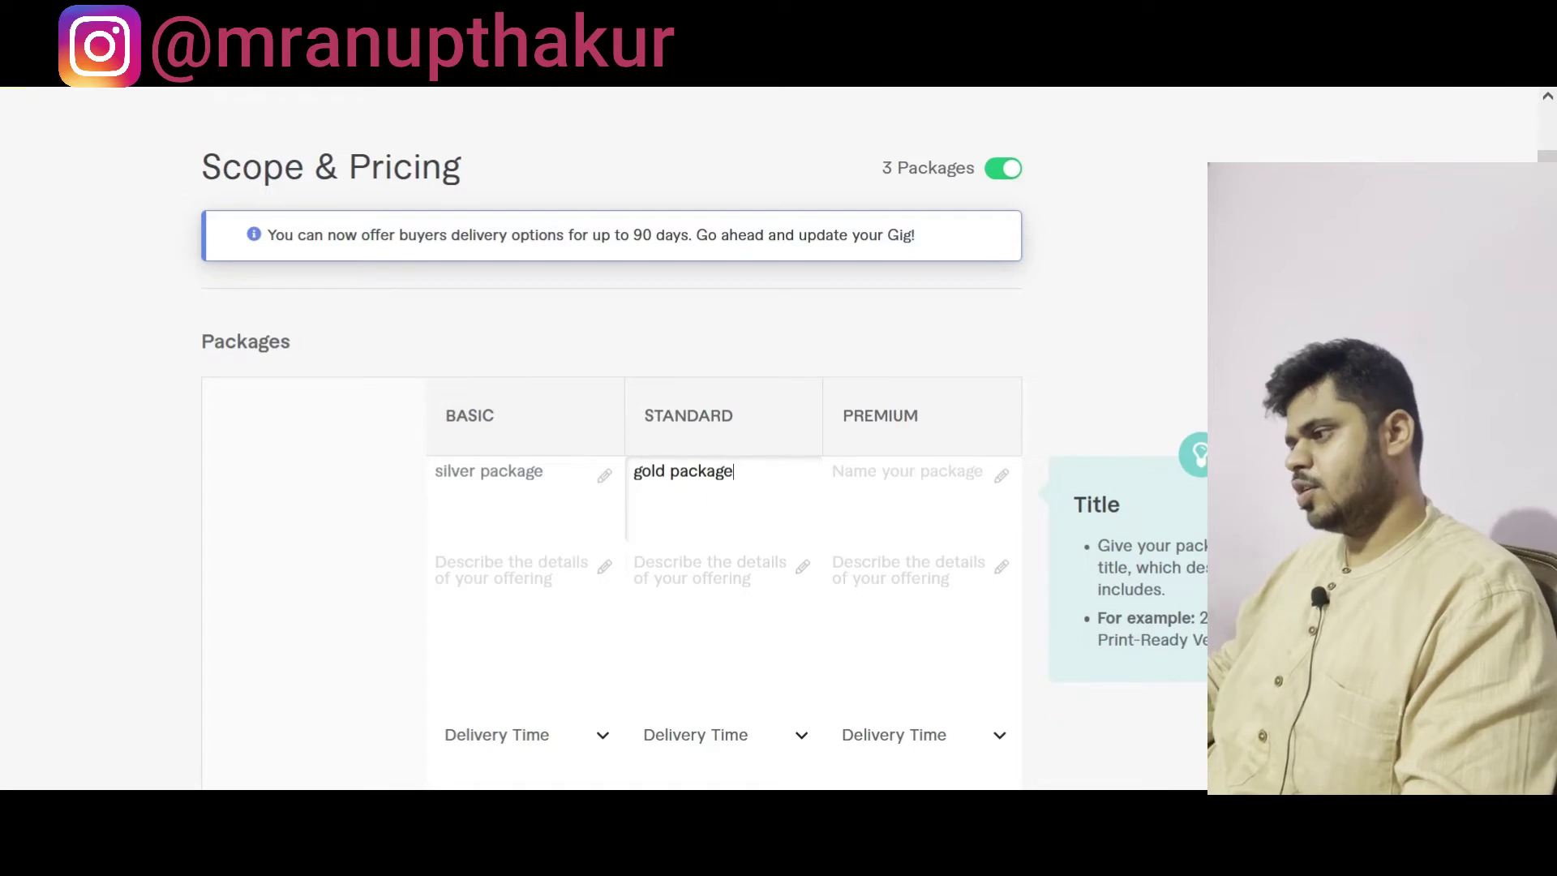
left_click(891, 485)
type("platinu")
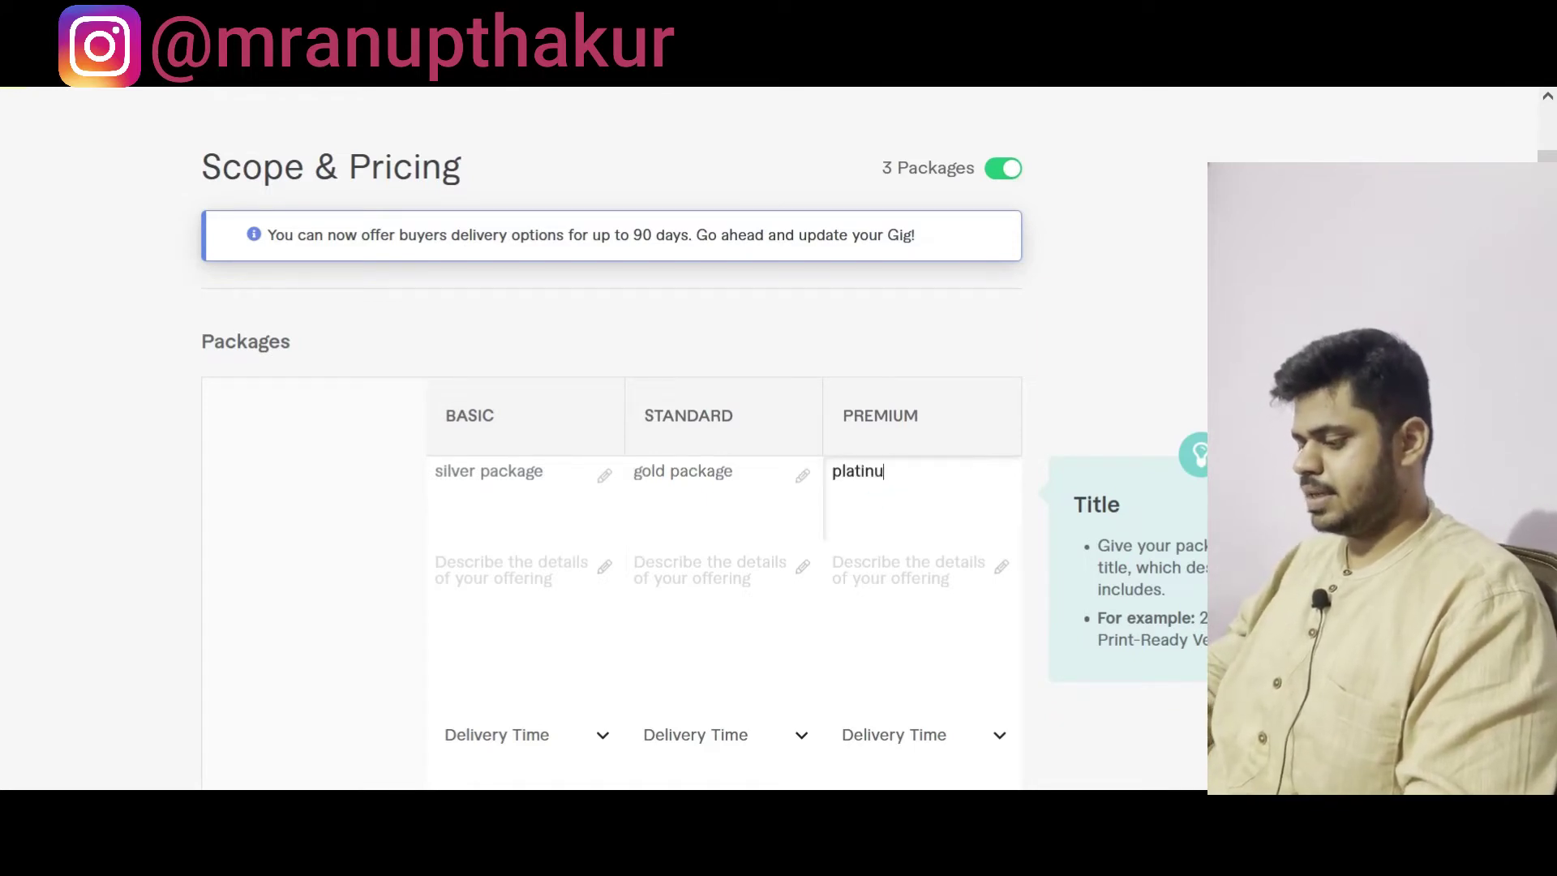
type("m package")
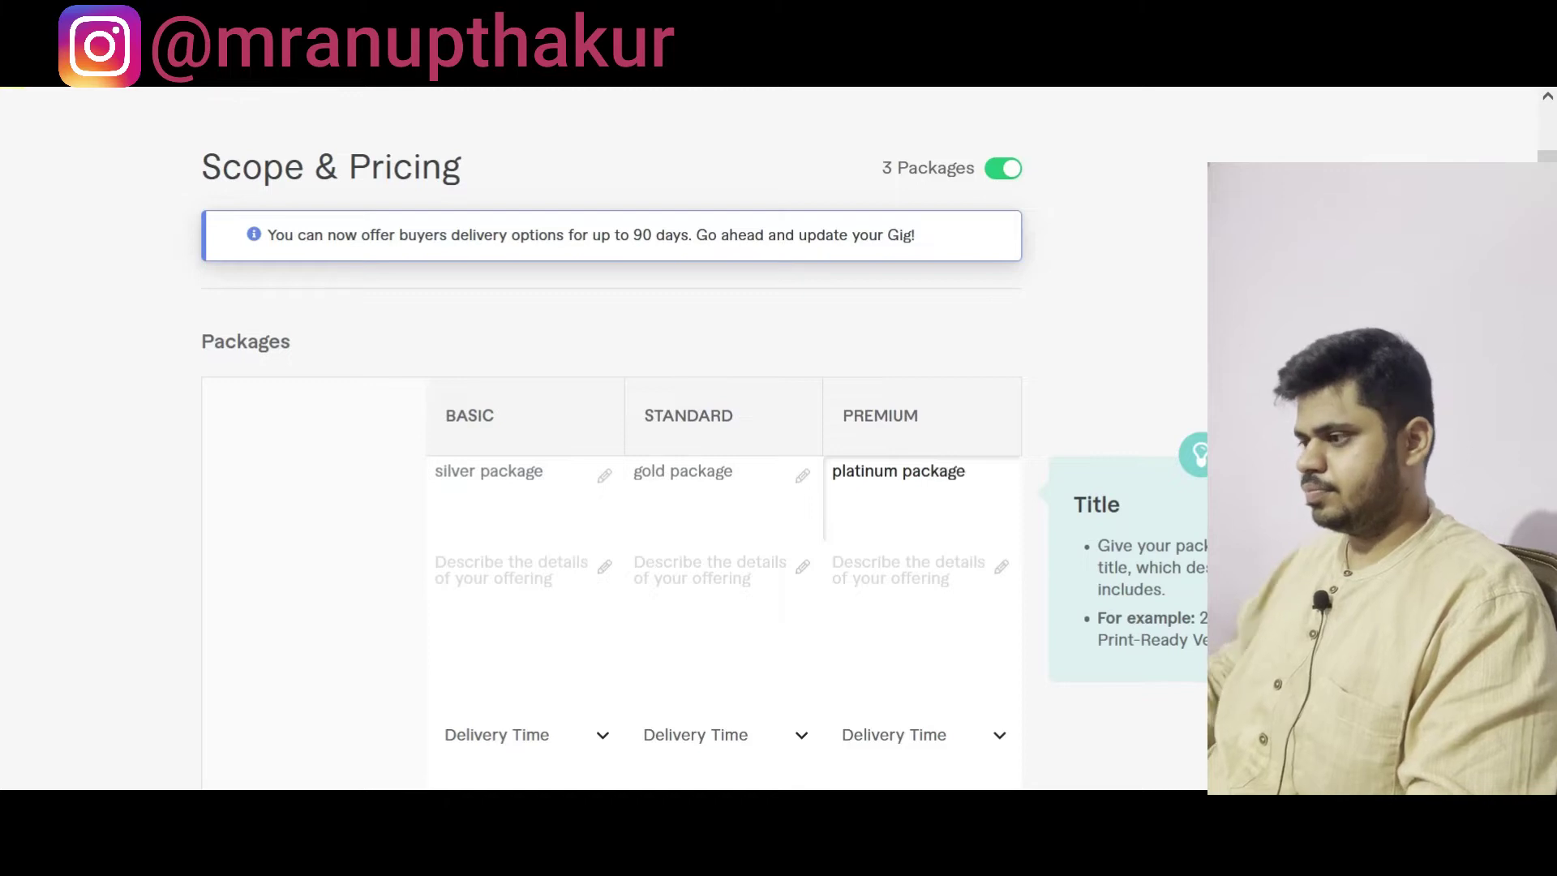
left_click(514, 622)
scroll(236, 636, "down", 2)
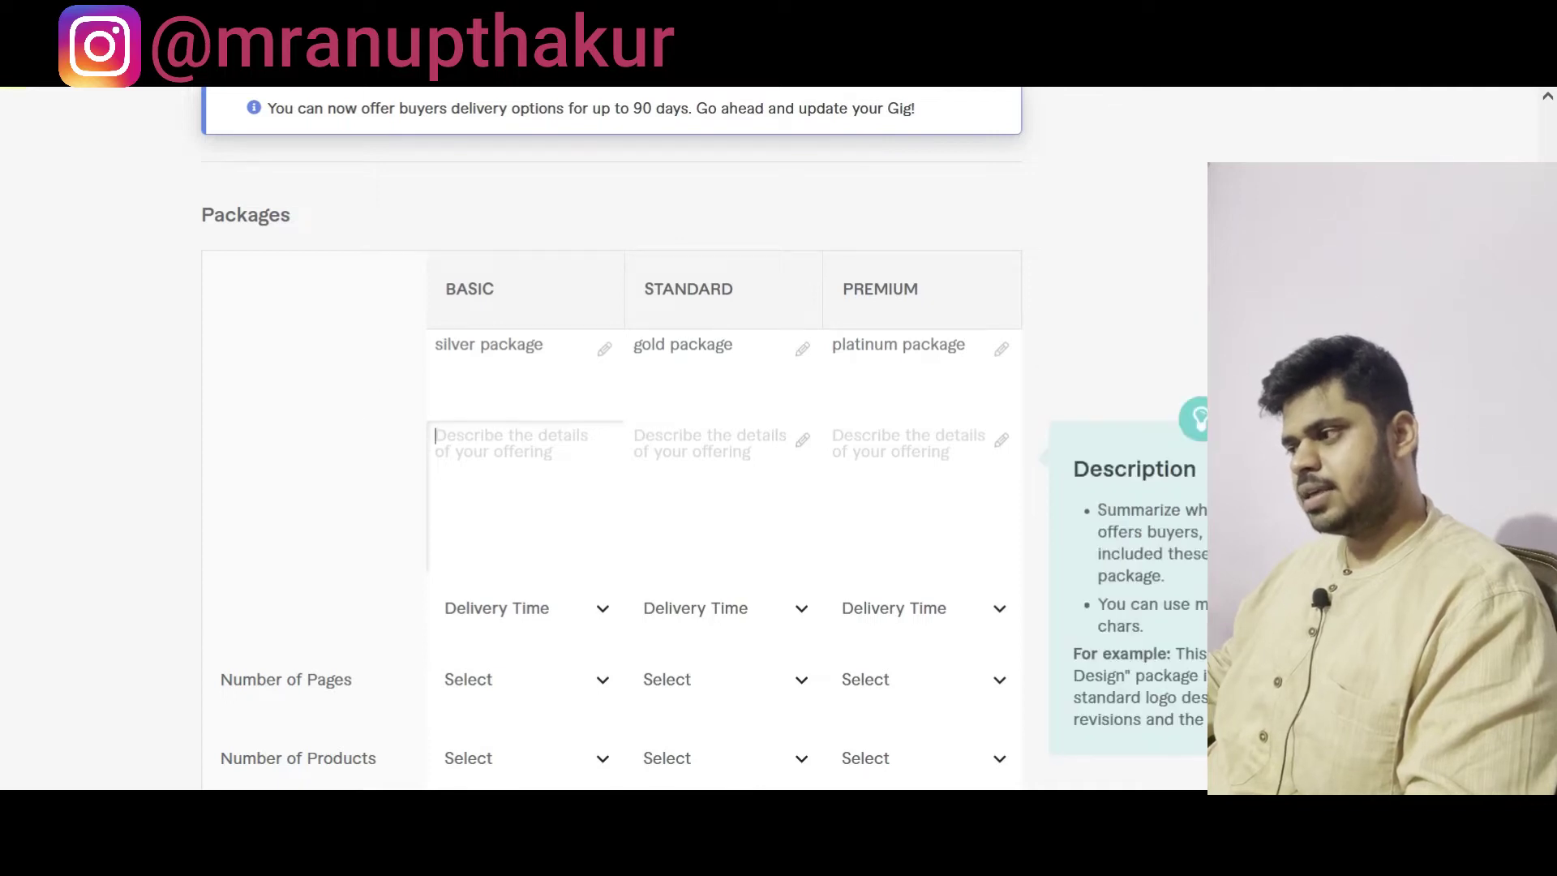
left_click(710, 450)
left_click(935, 456)
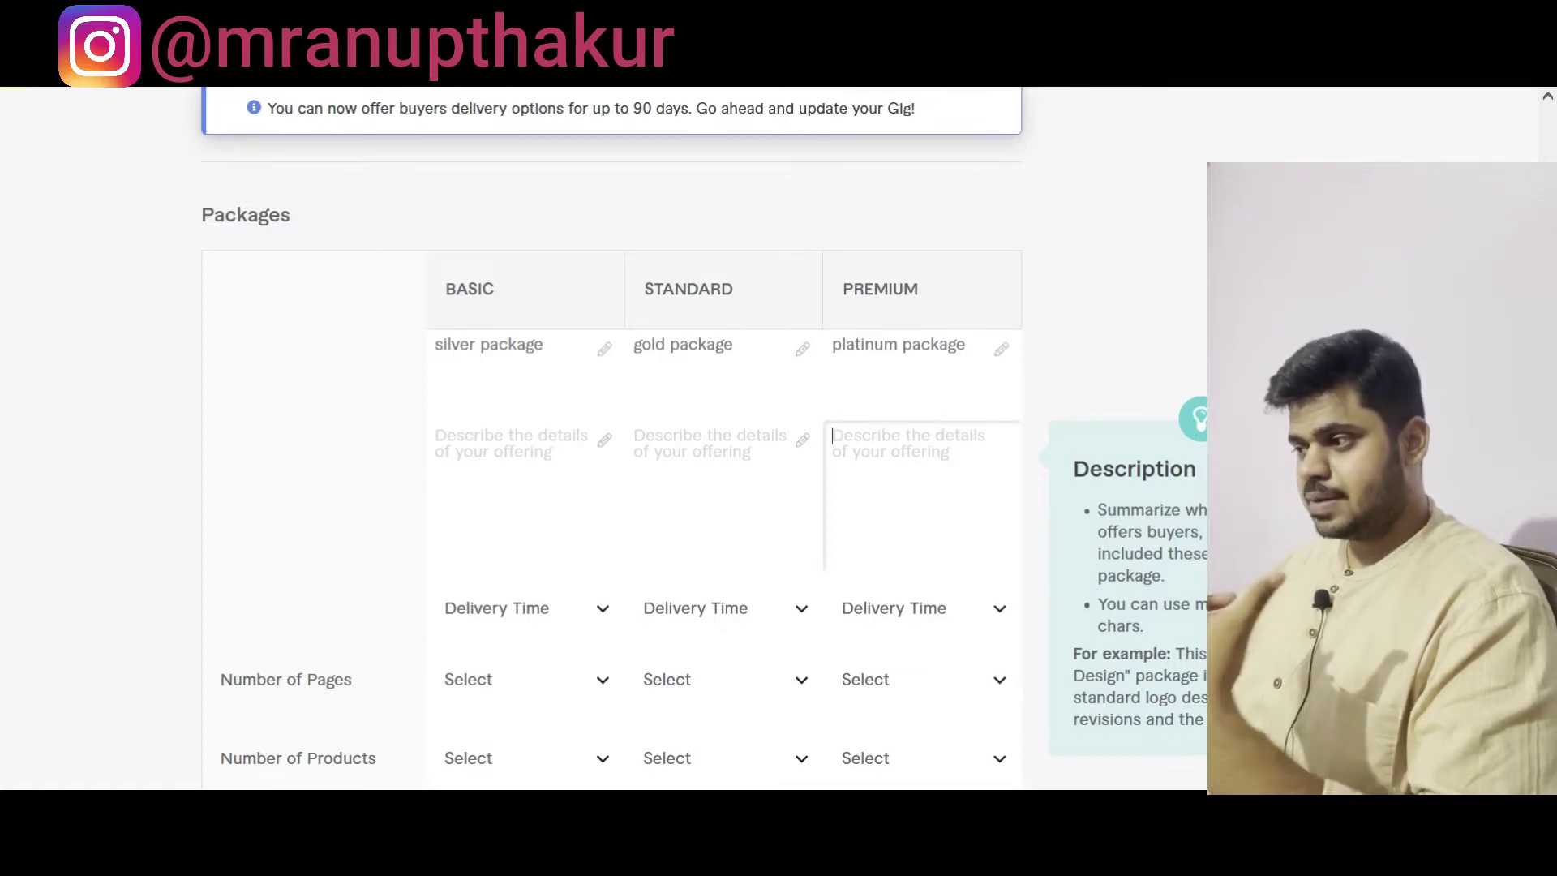
Step: Describe the Basic package's offering as "shopify store with free theme + 10 products"
left_click(510, 470)
type("f")
key("BackSpace")
type("shopi")
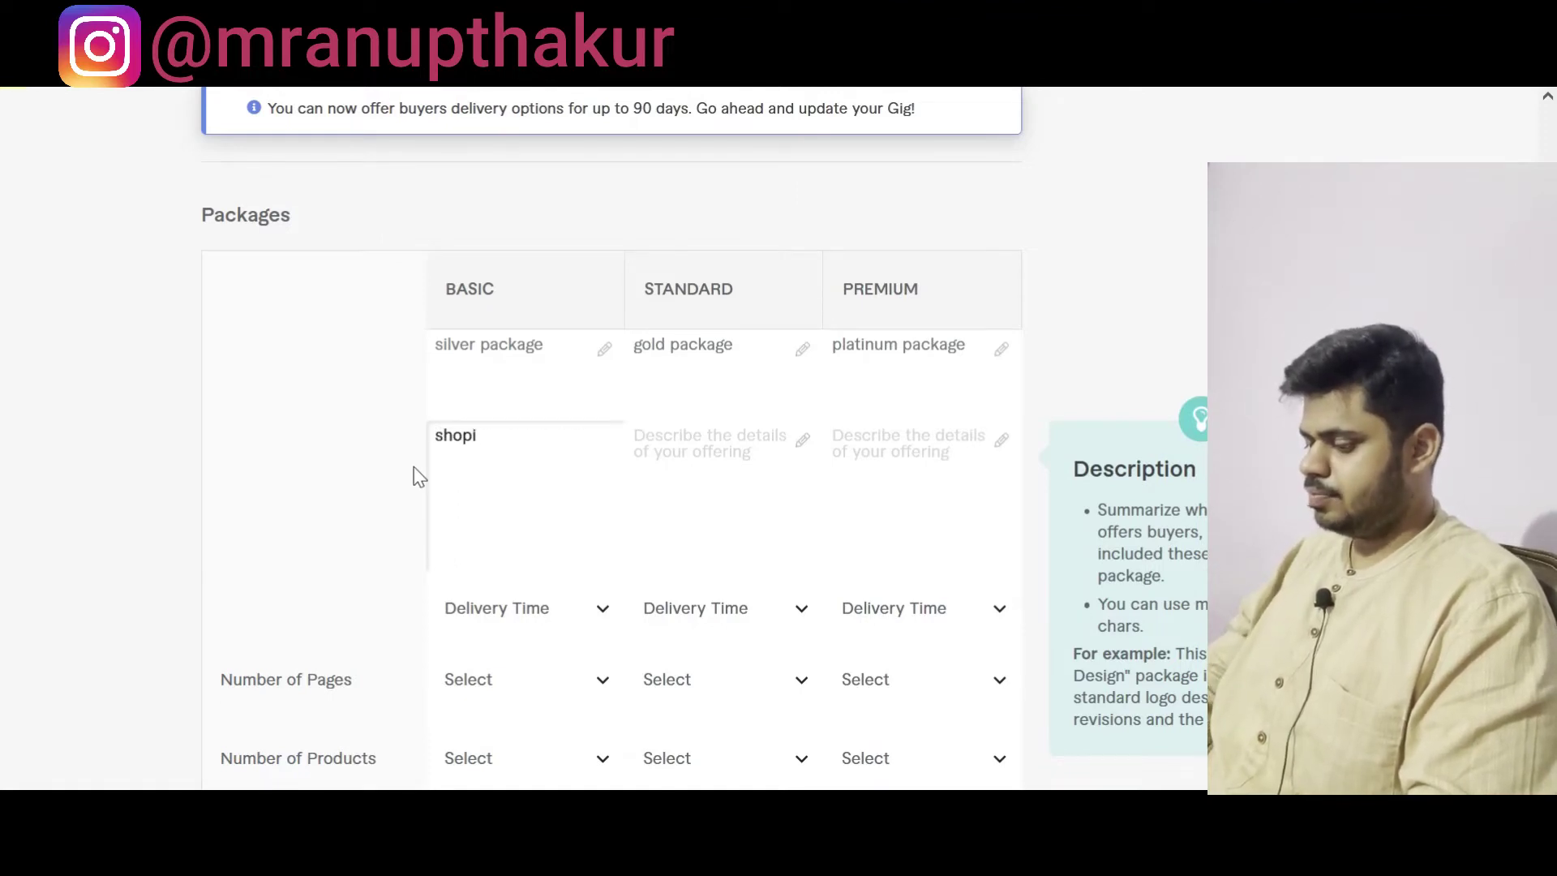
type("fy store")
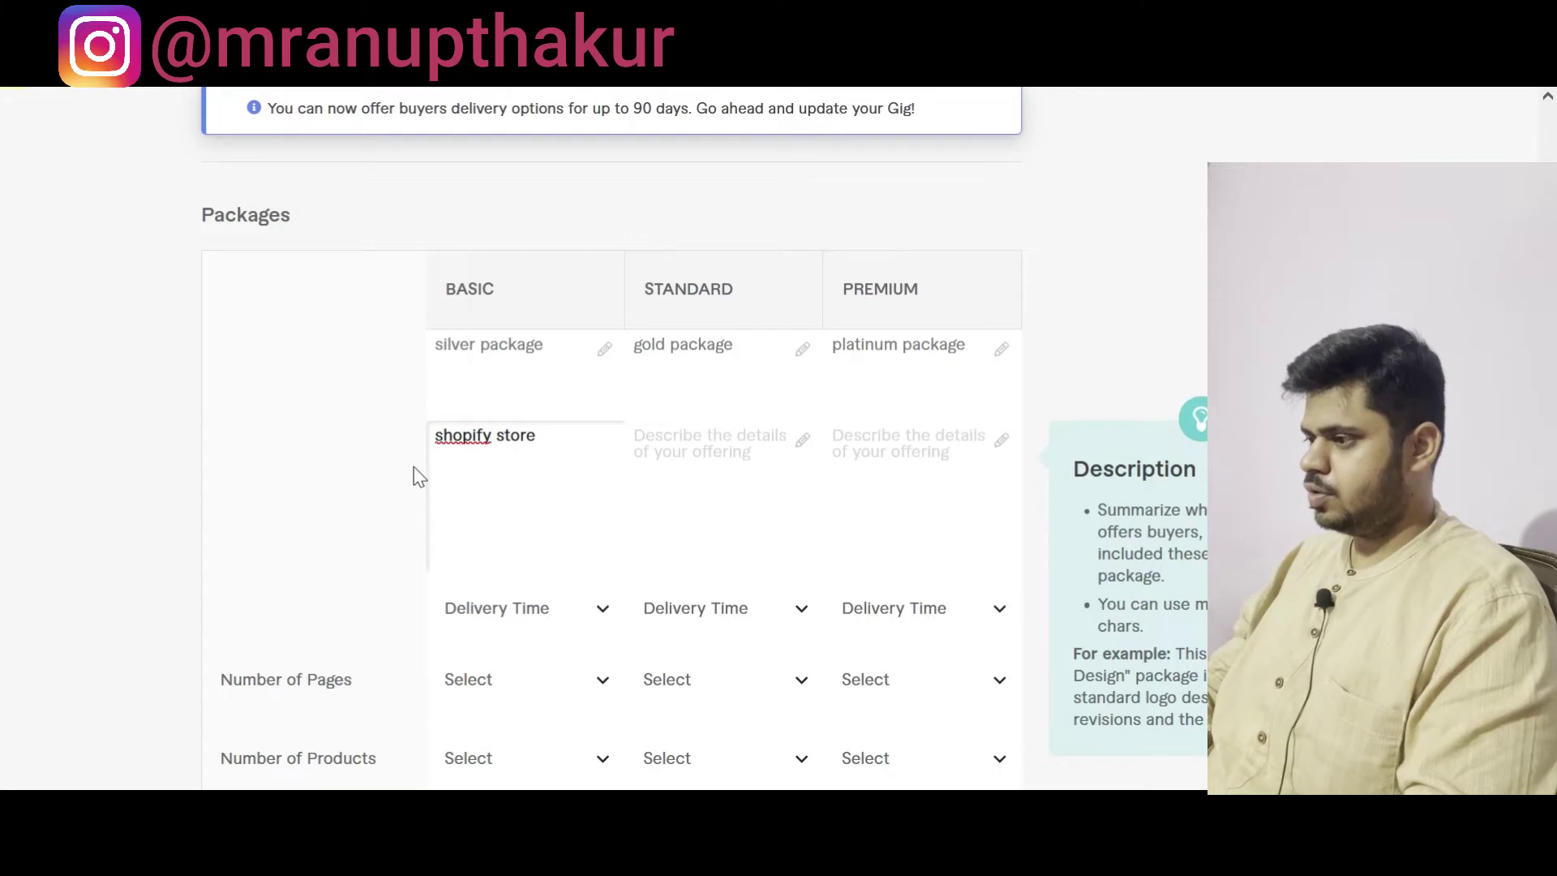
type(" with fr")
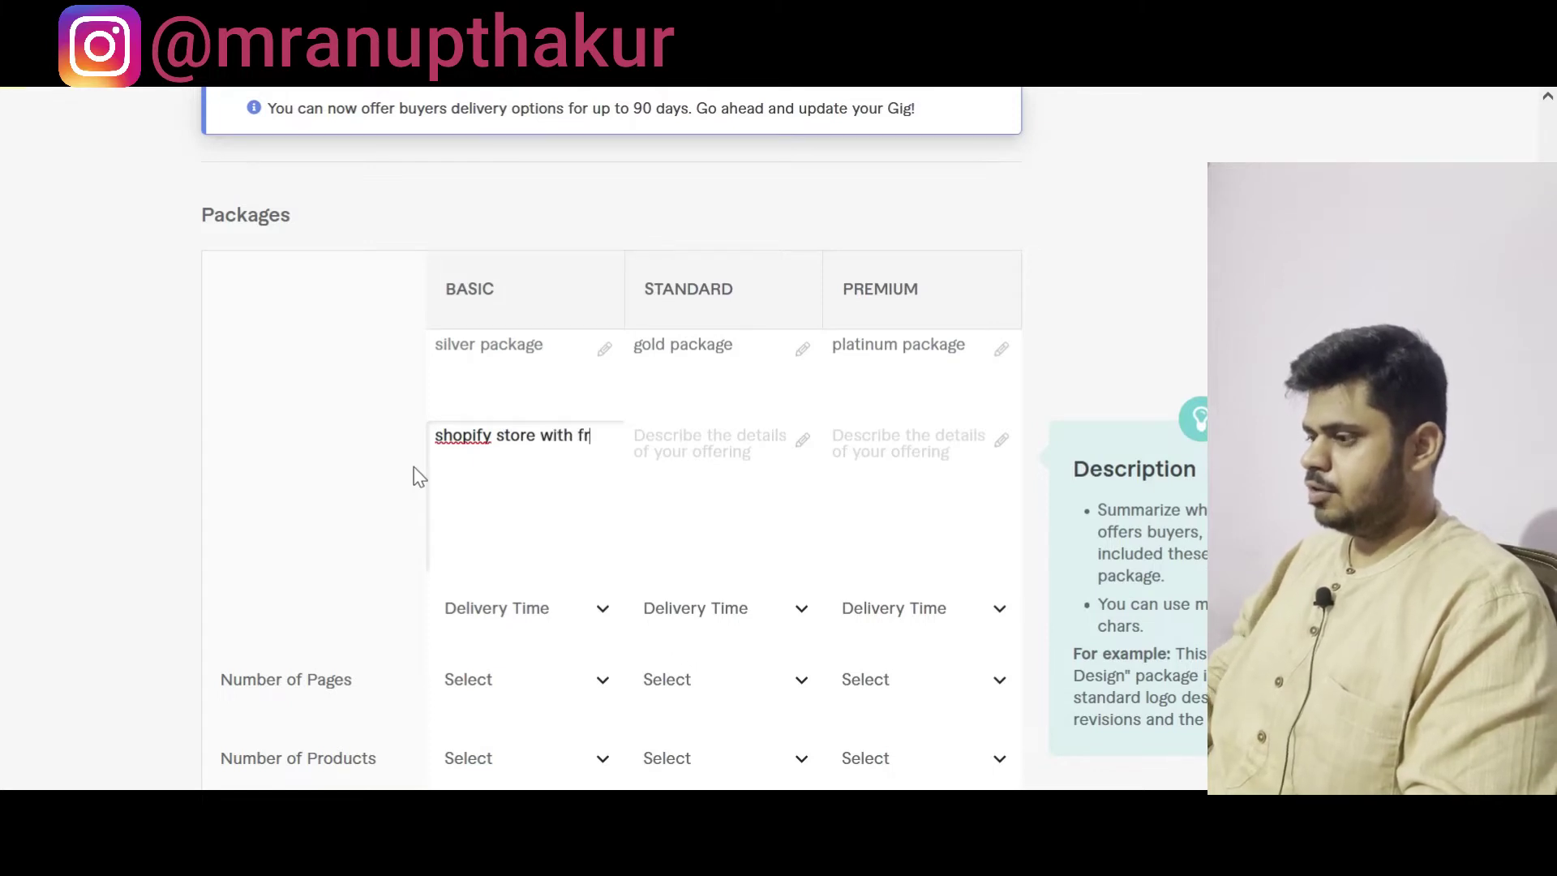
type("ee th")
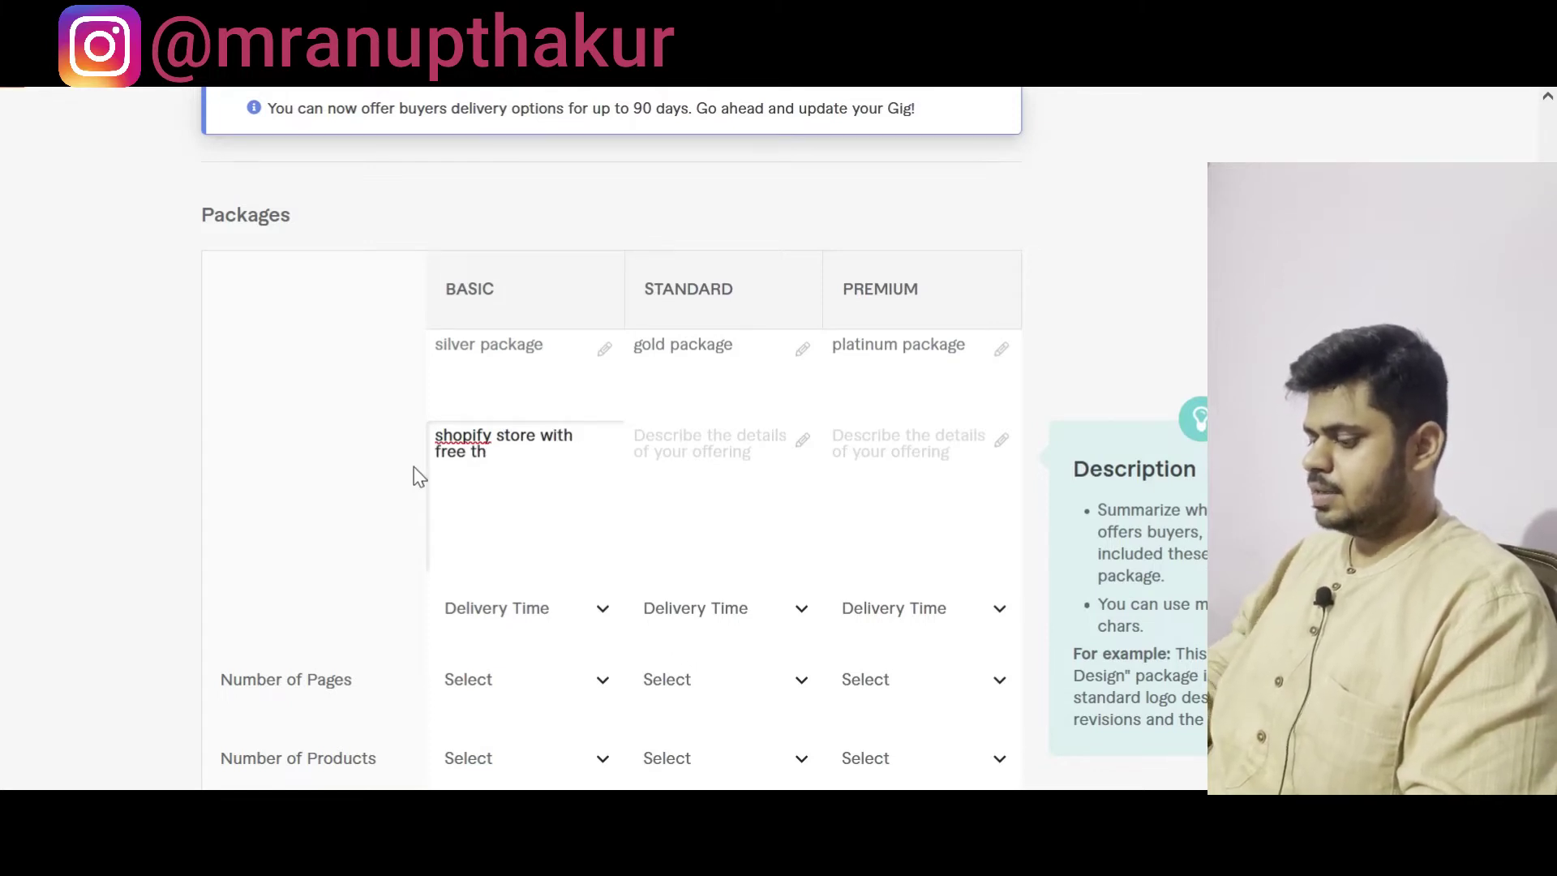
type("eme +")
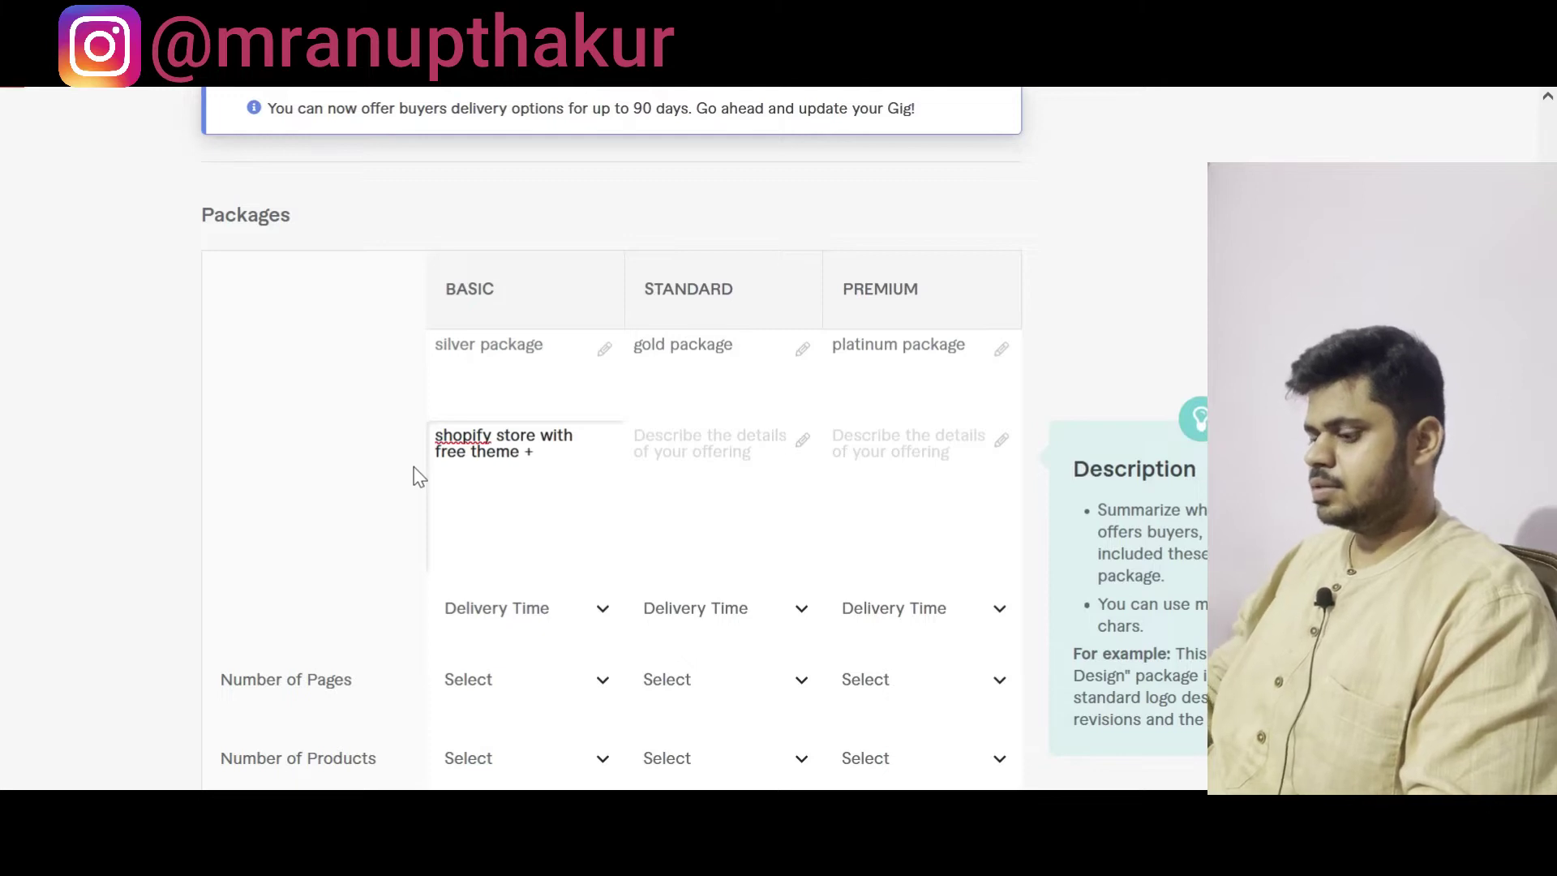
type(" 10 products")
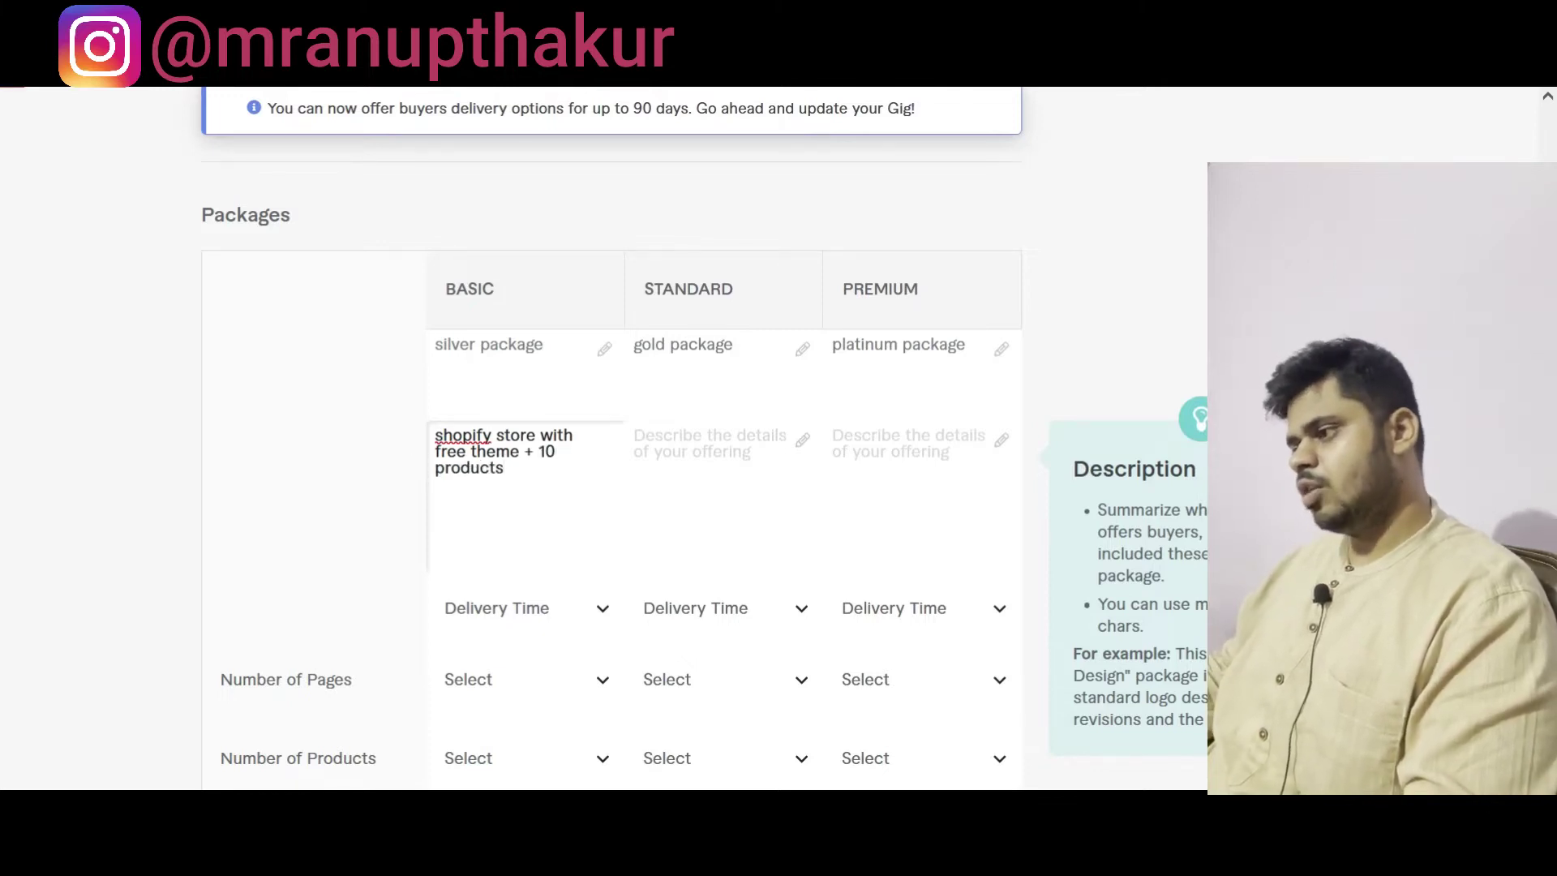
Step: Describe the Standard package's offering as "silver + 25 products + automation plugins + support"
left_click(730, 475)
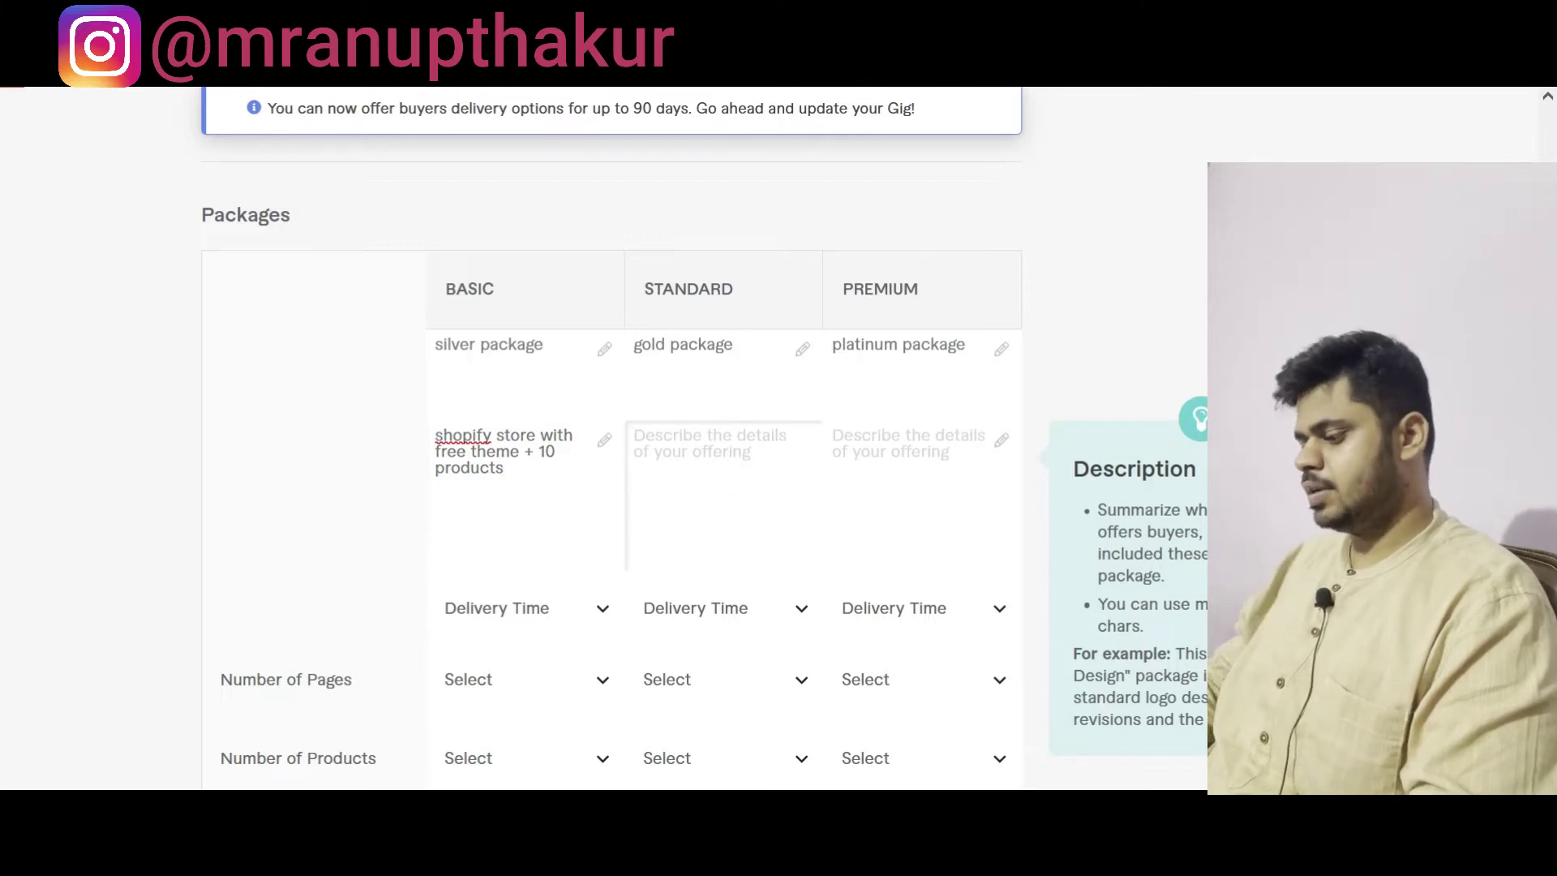
type("silve")
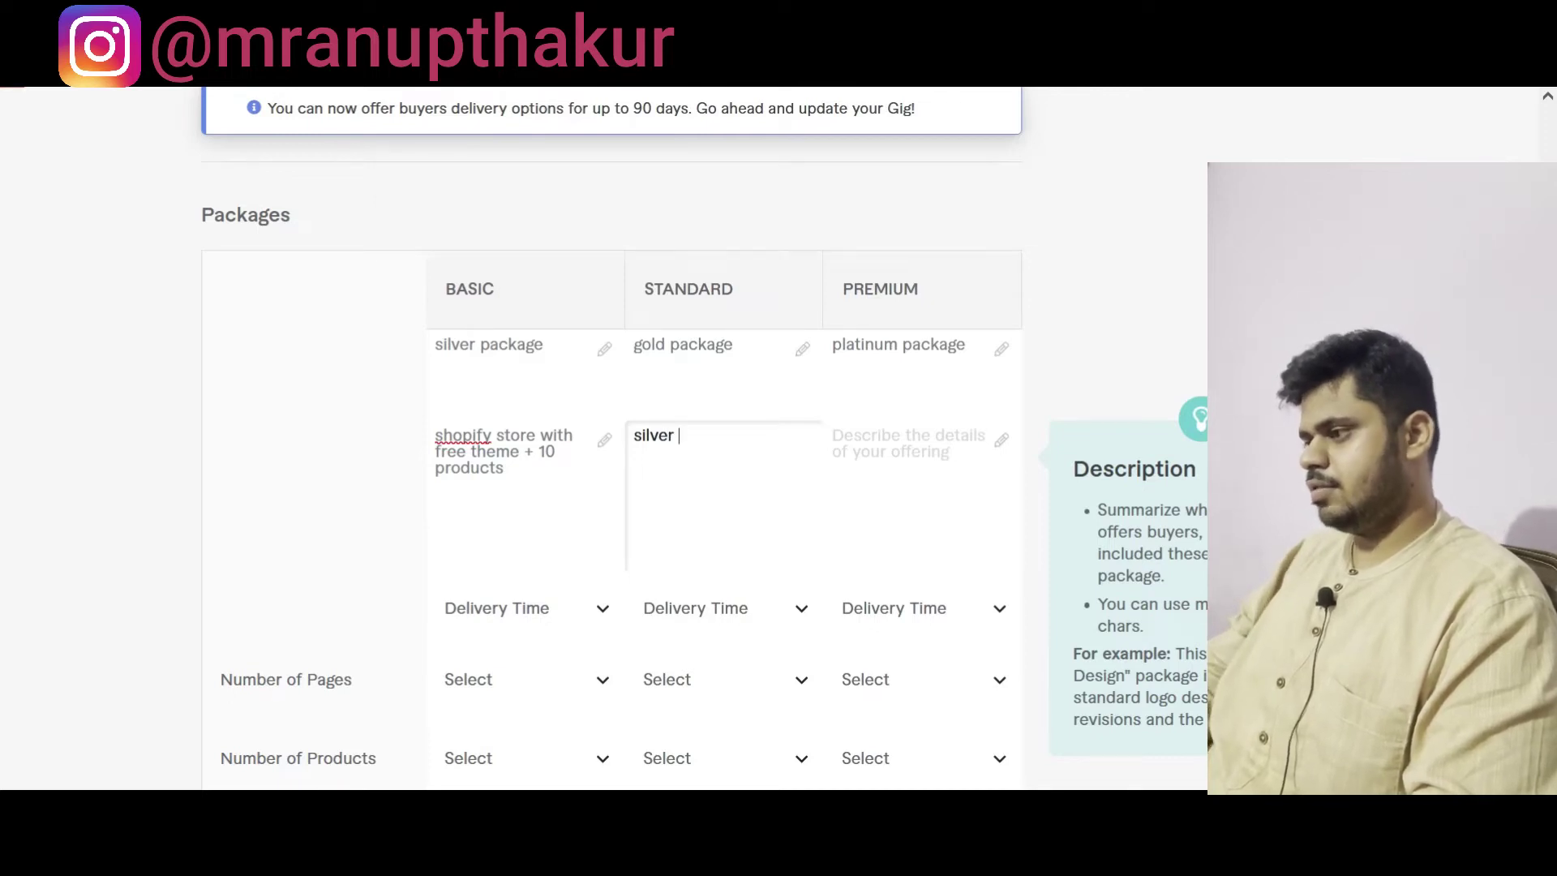
type("r + ")
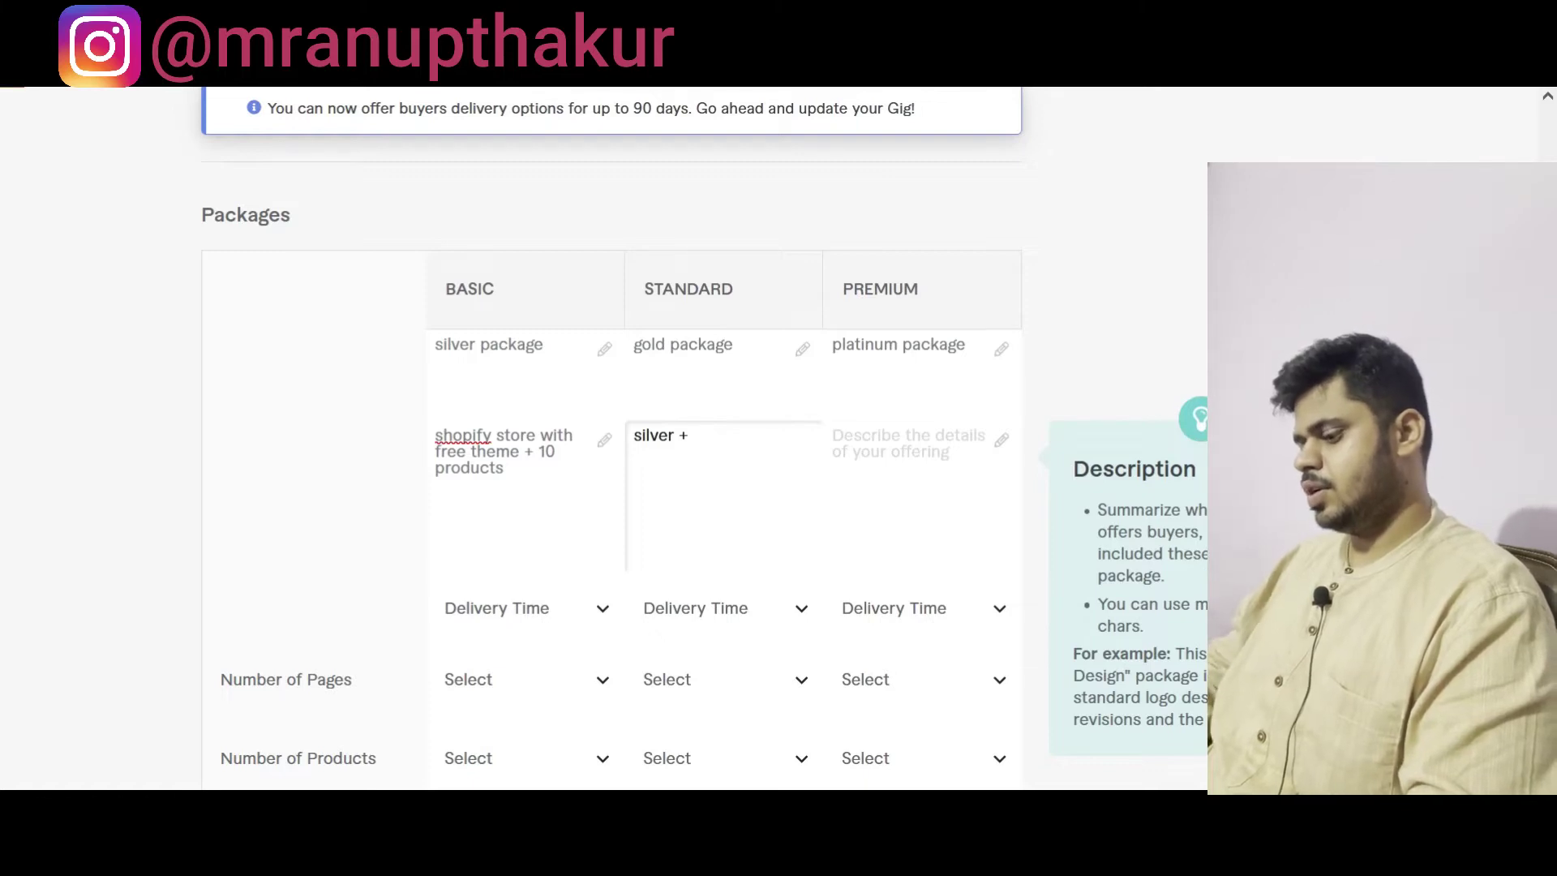
type("25 produ")
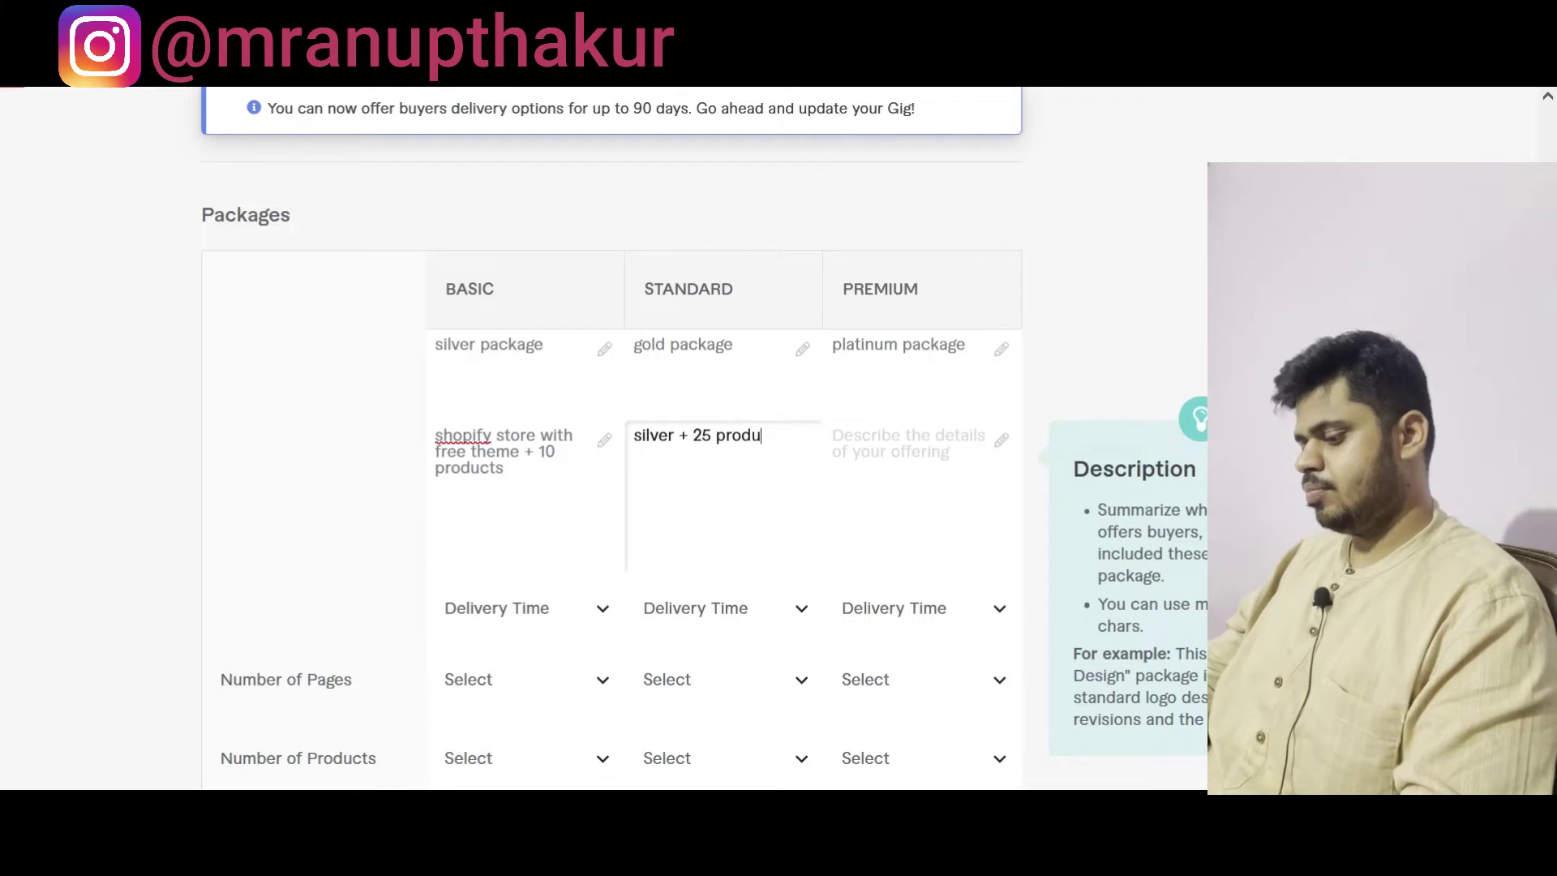
type("cts +")
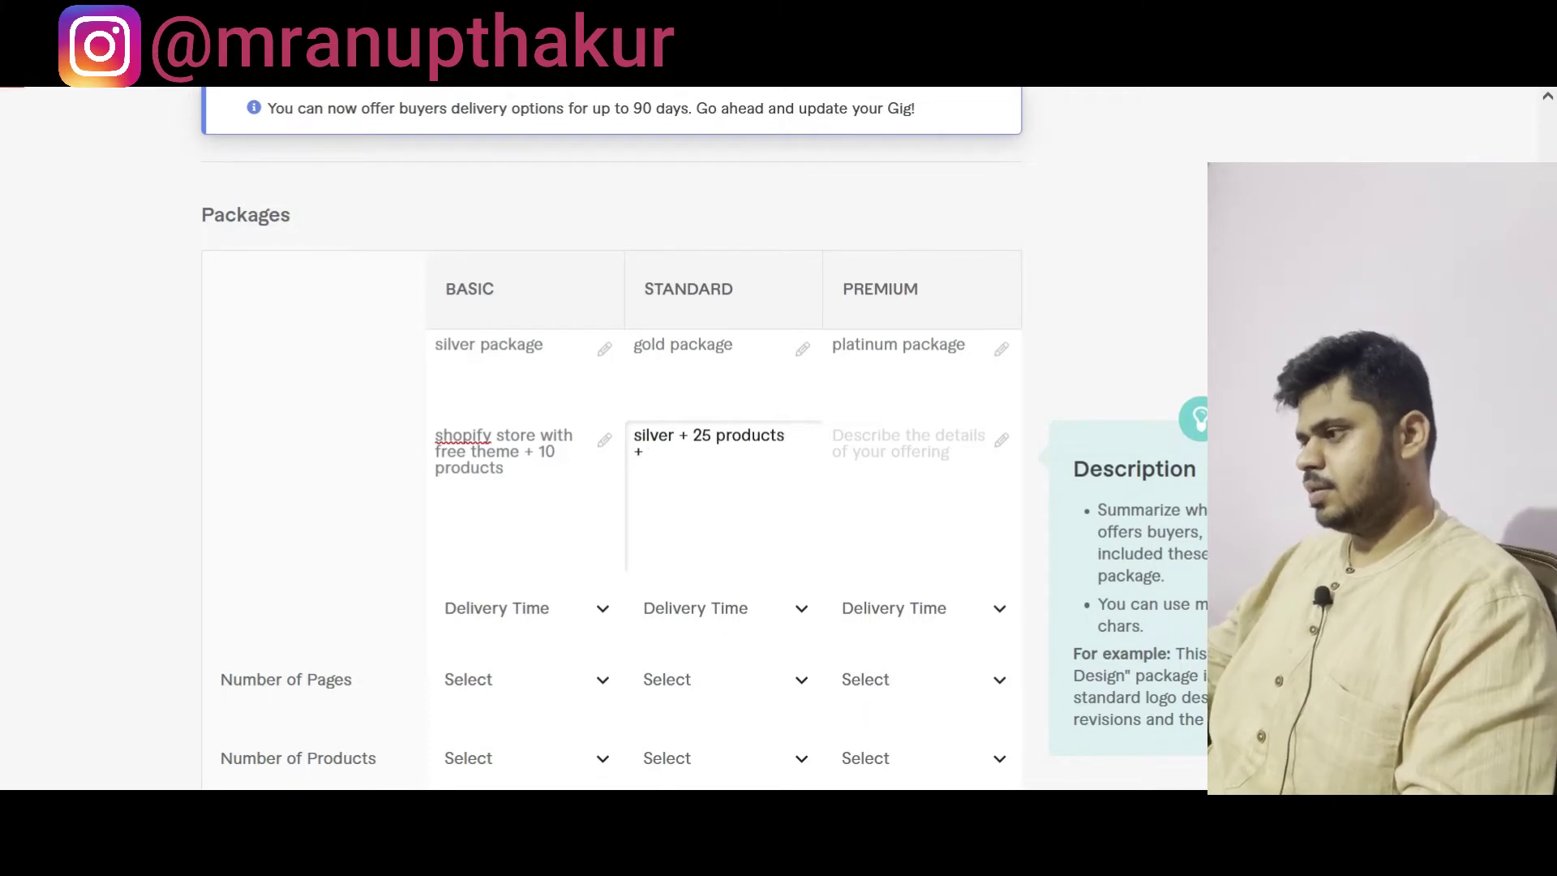
type(" automation plugins")
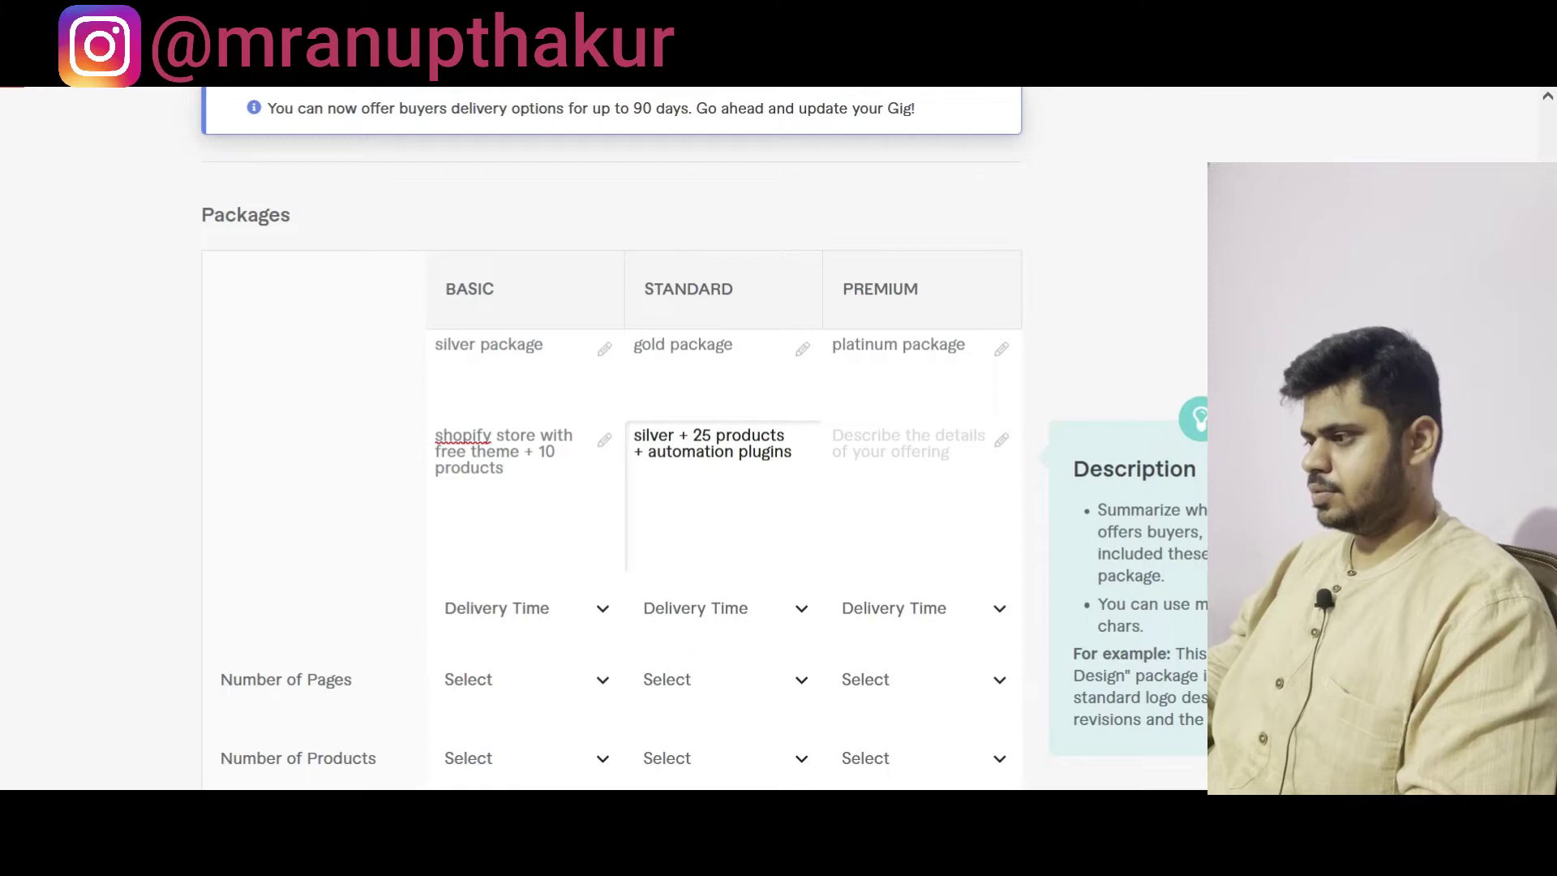
key("Return")
type("+ s")
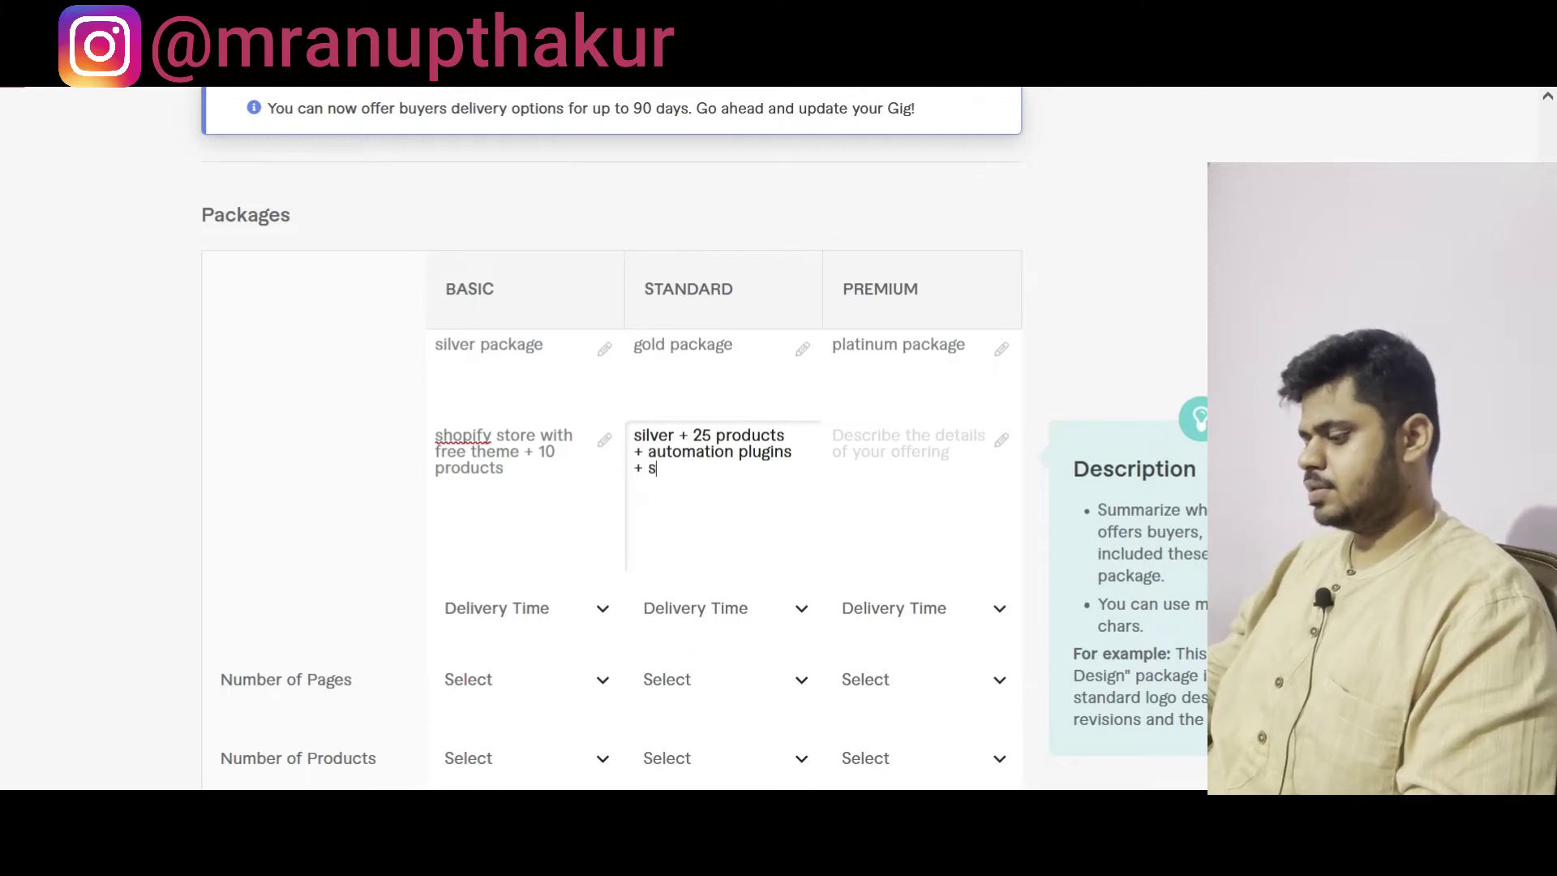
type("upport")
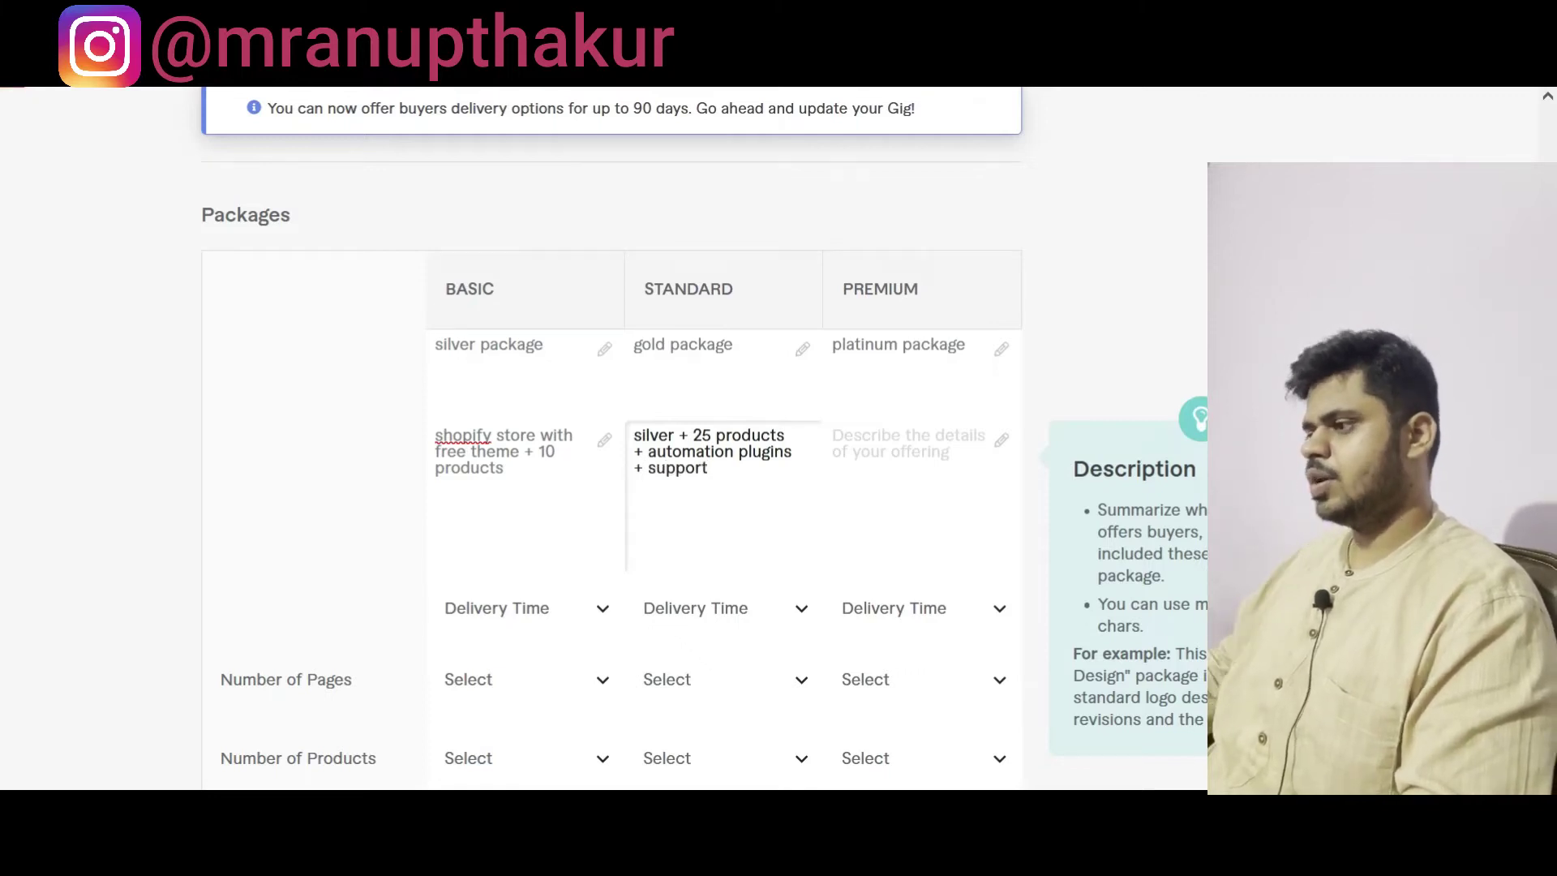
Step: Describe the Premium package's offering as "premium theme + 50 products + premium plugins + seo freindly + responsive website"
left_click(911, 444)
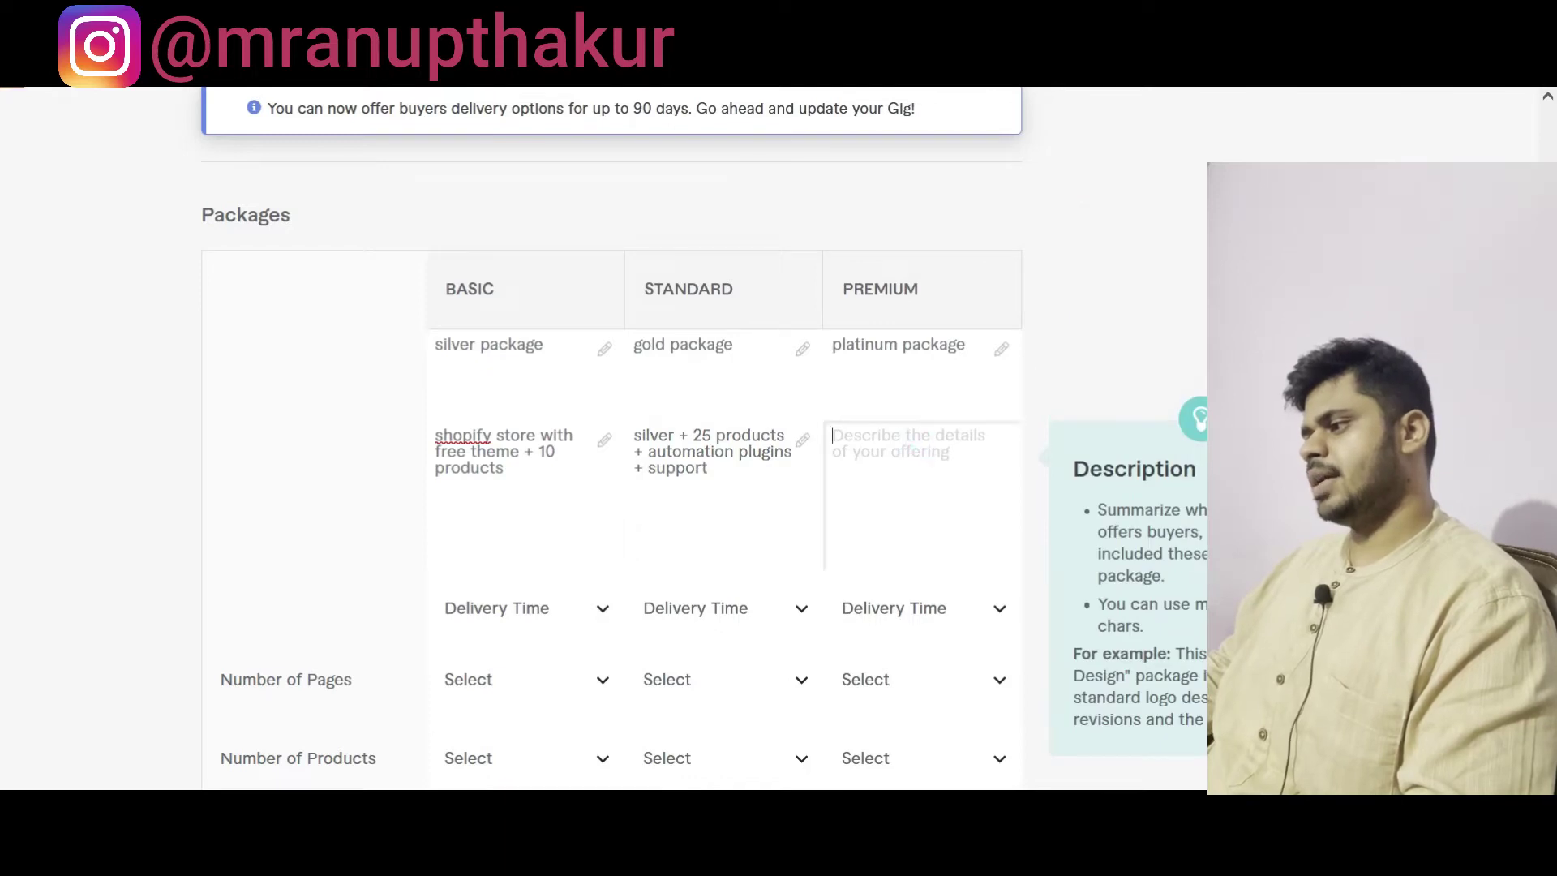
type("premium theme ")
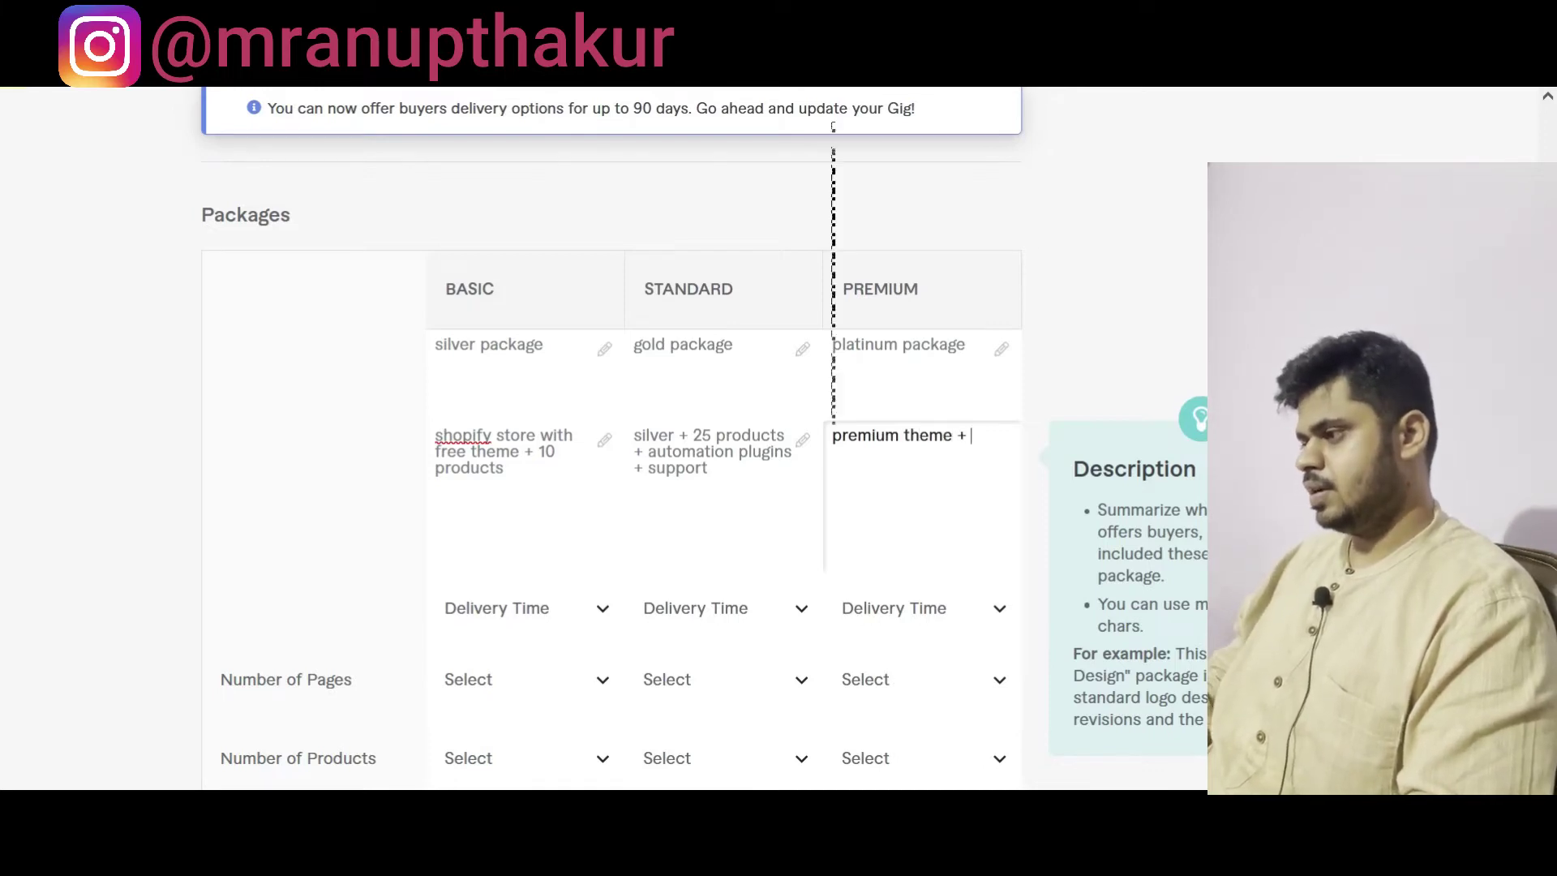
type("+ 50 pr")
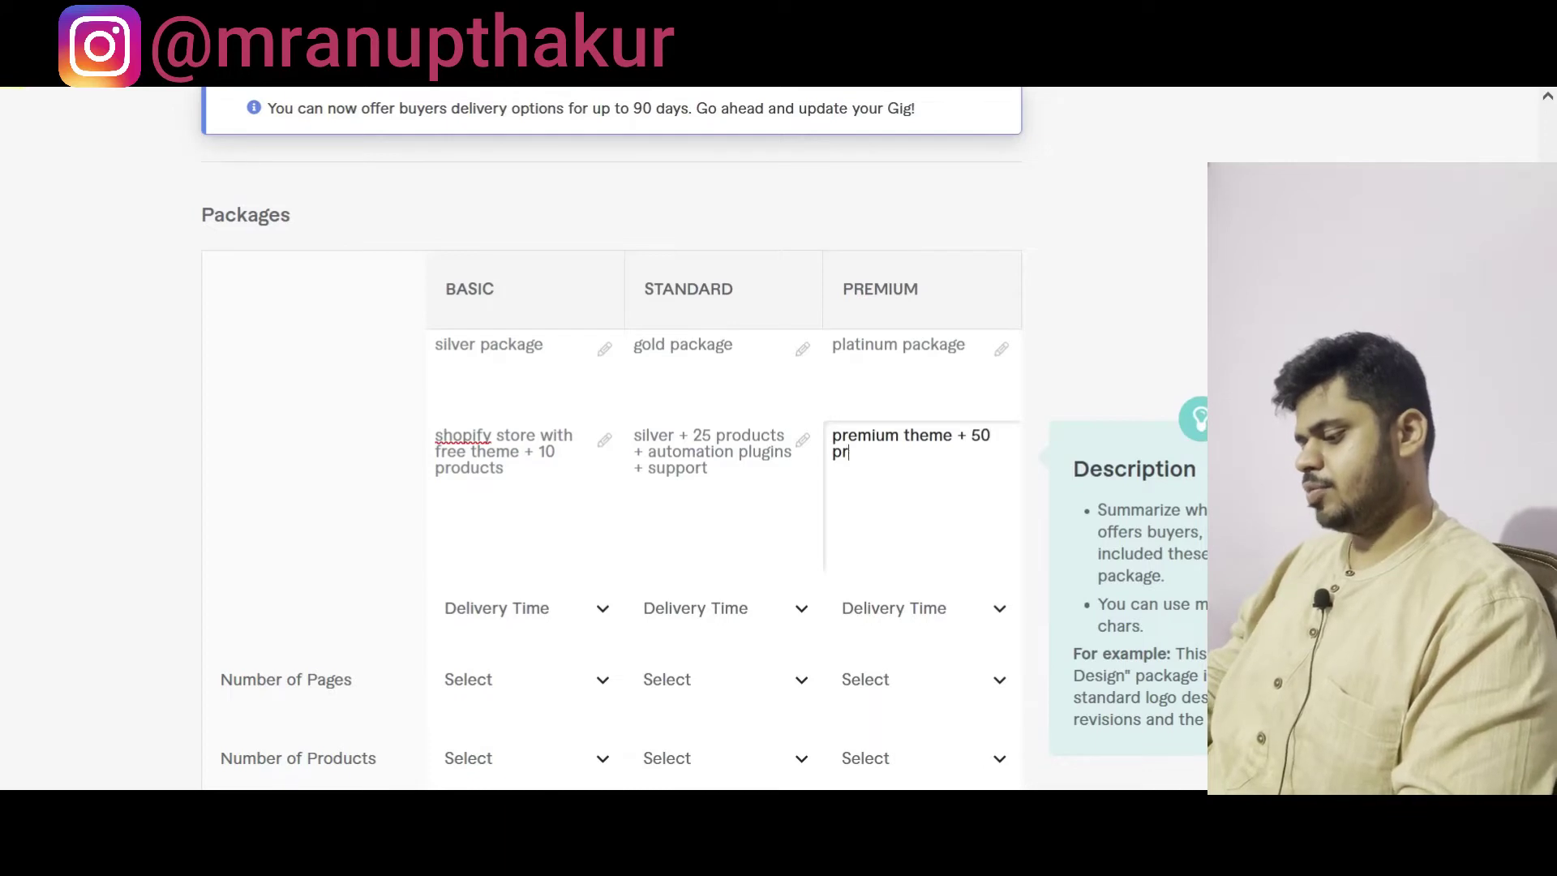
type("oducts ")
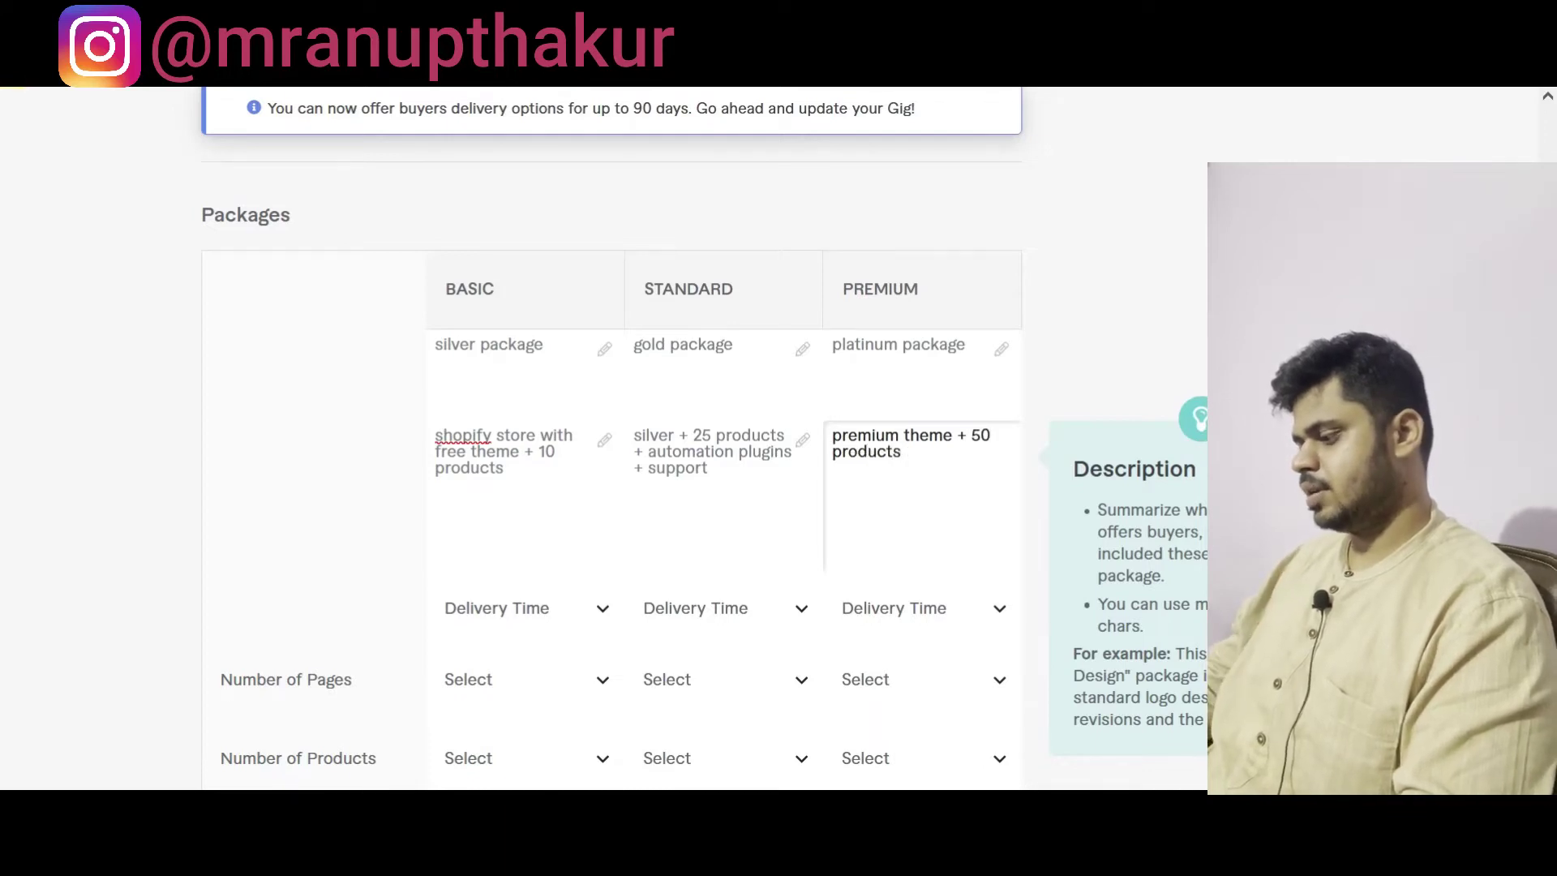
type("+ ")
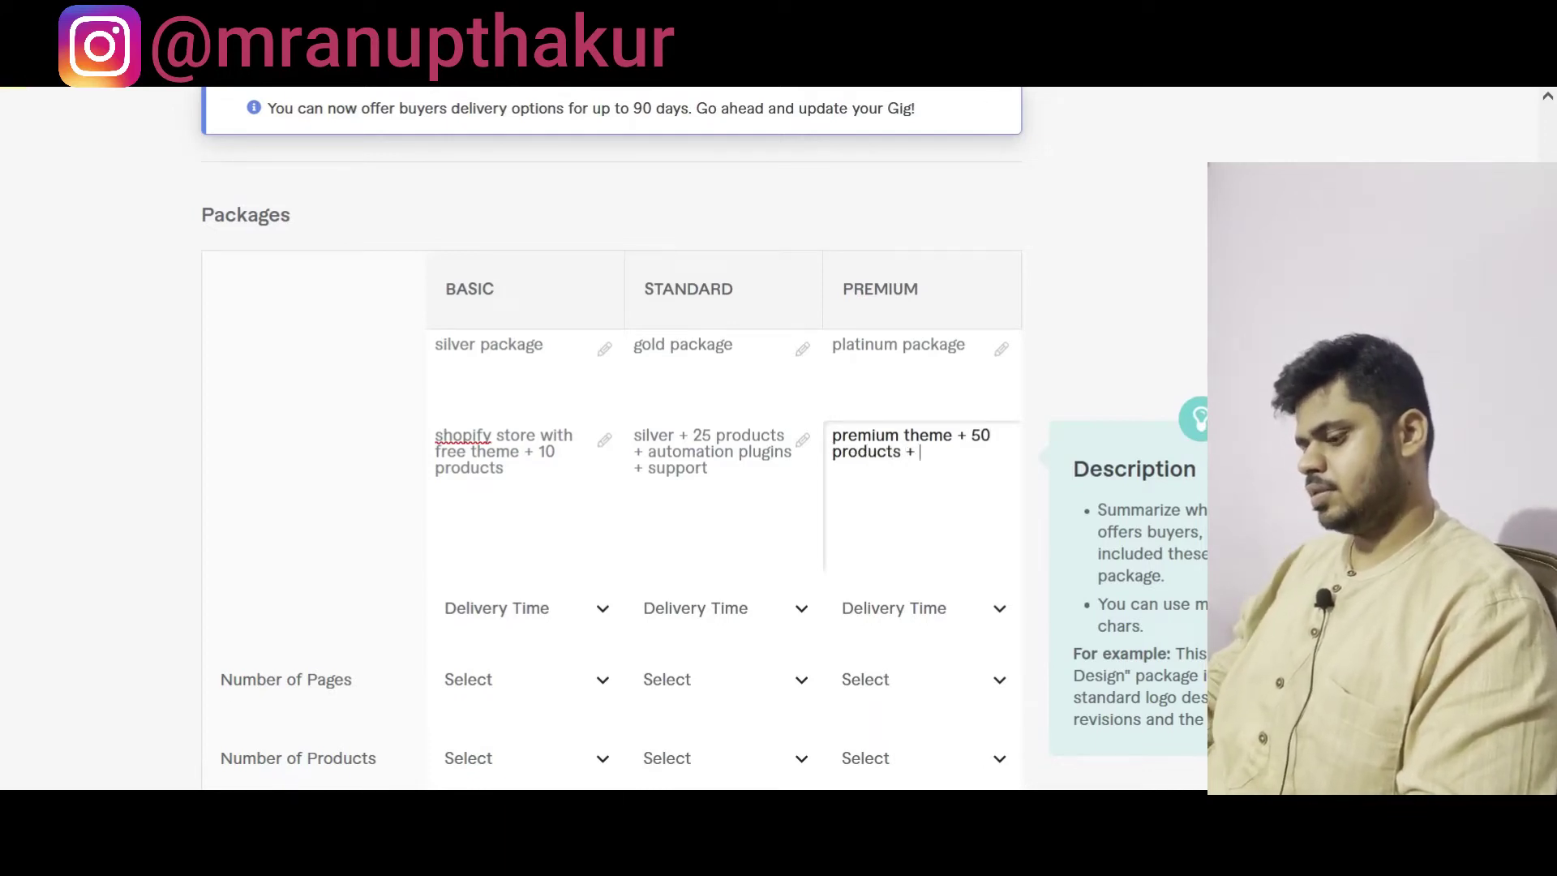
type("premium")
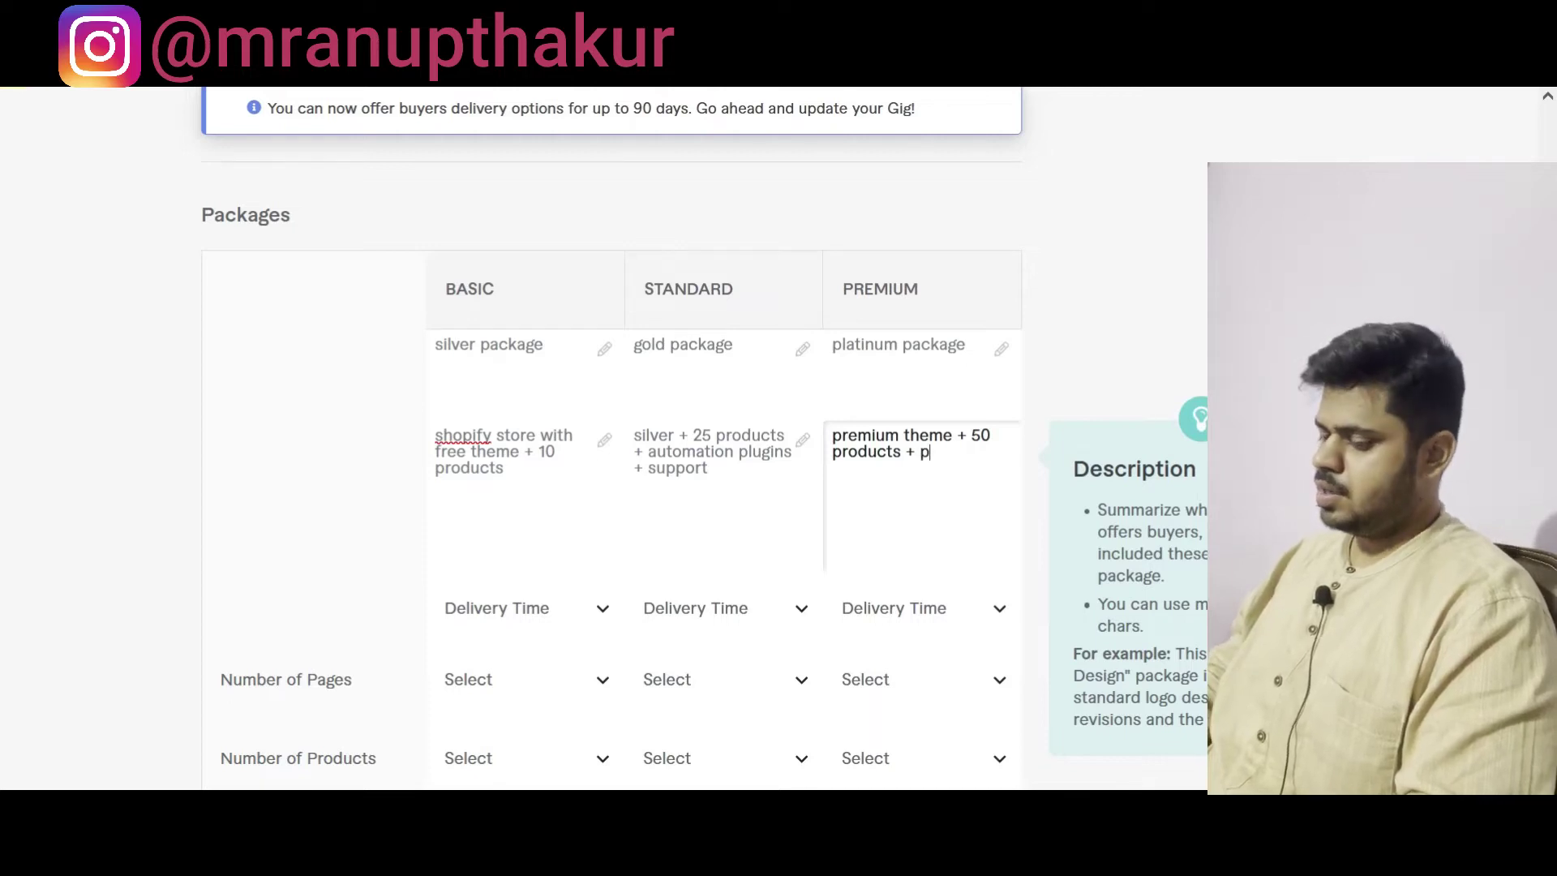
type(" plugins")
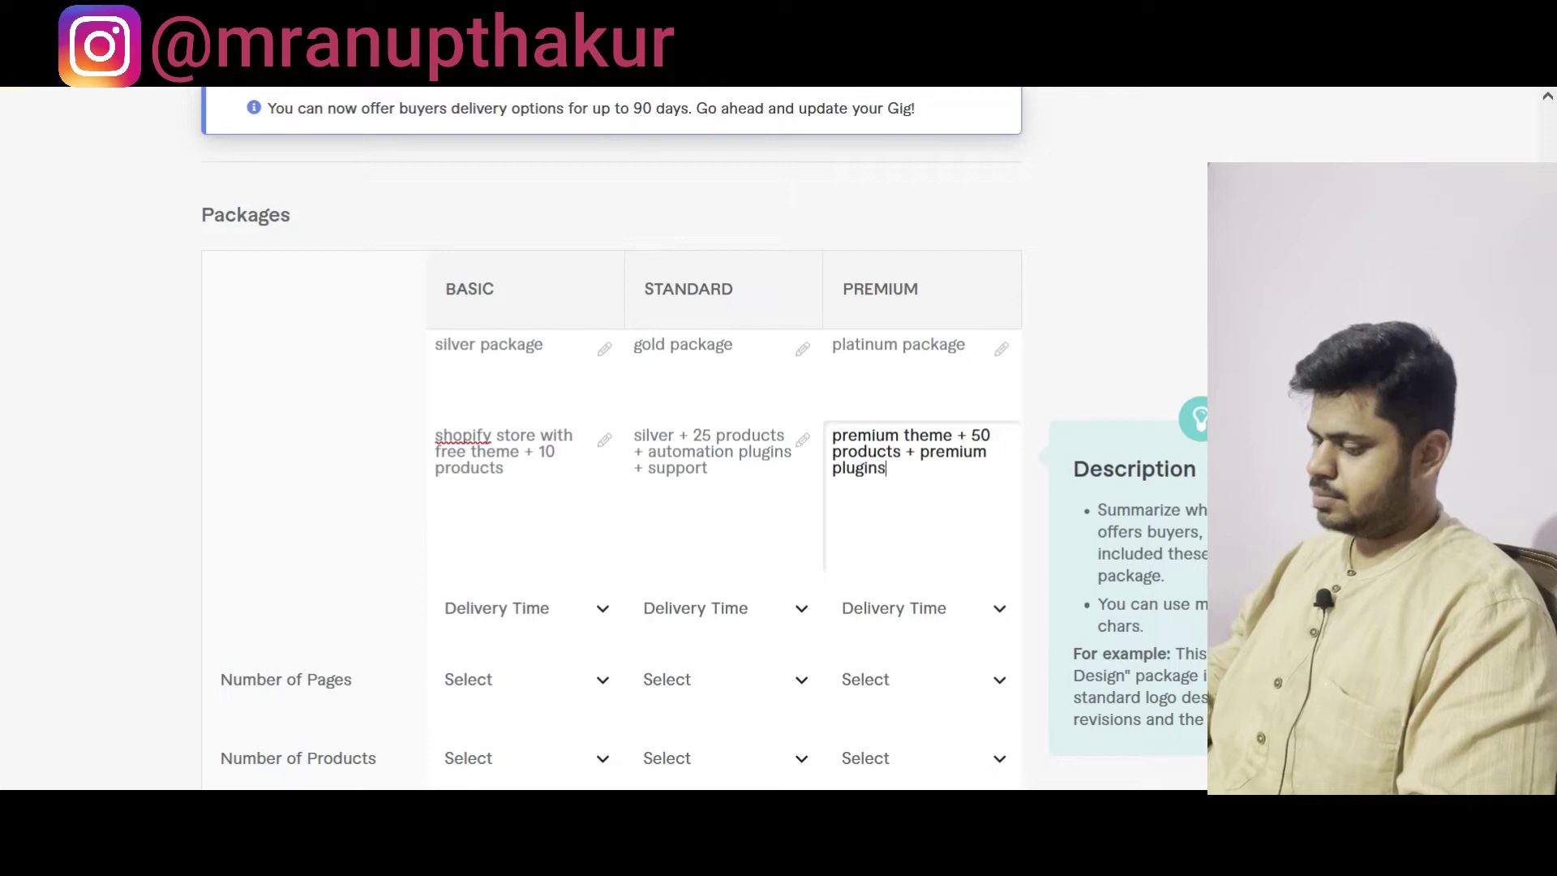
type(" + ")
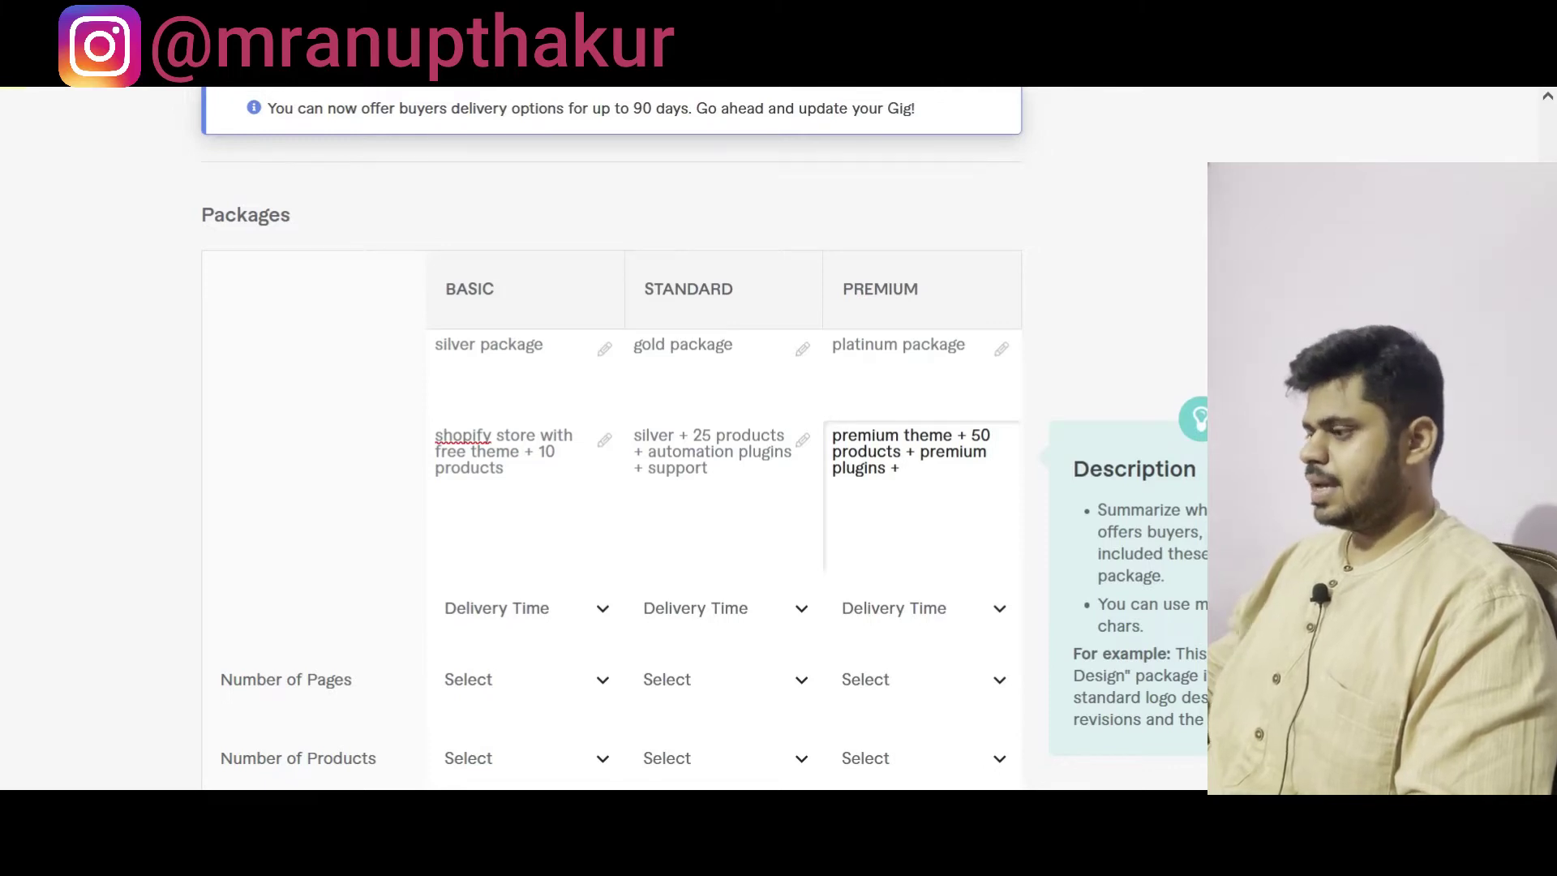
type("seo fr")
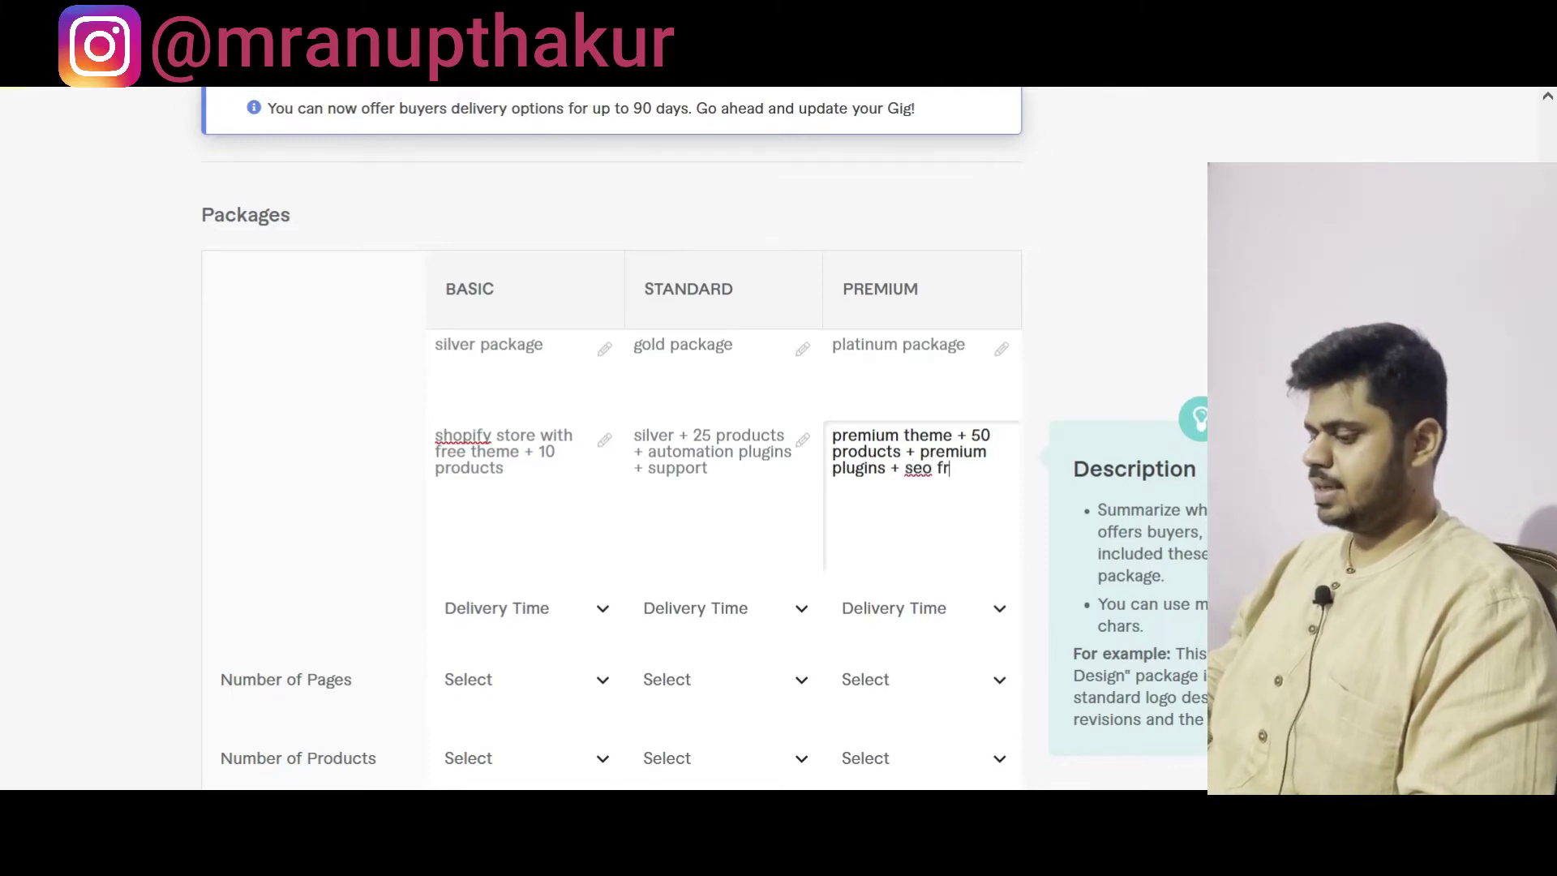
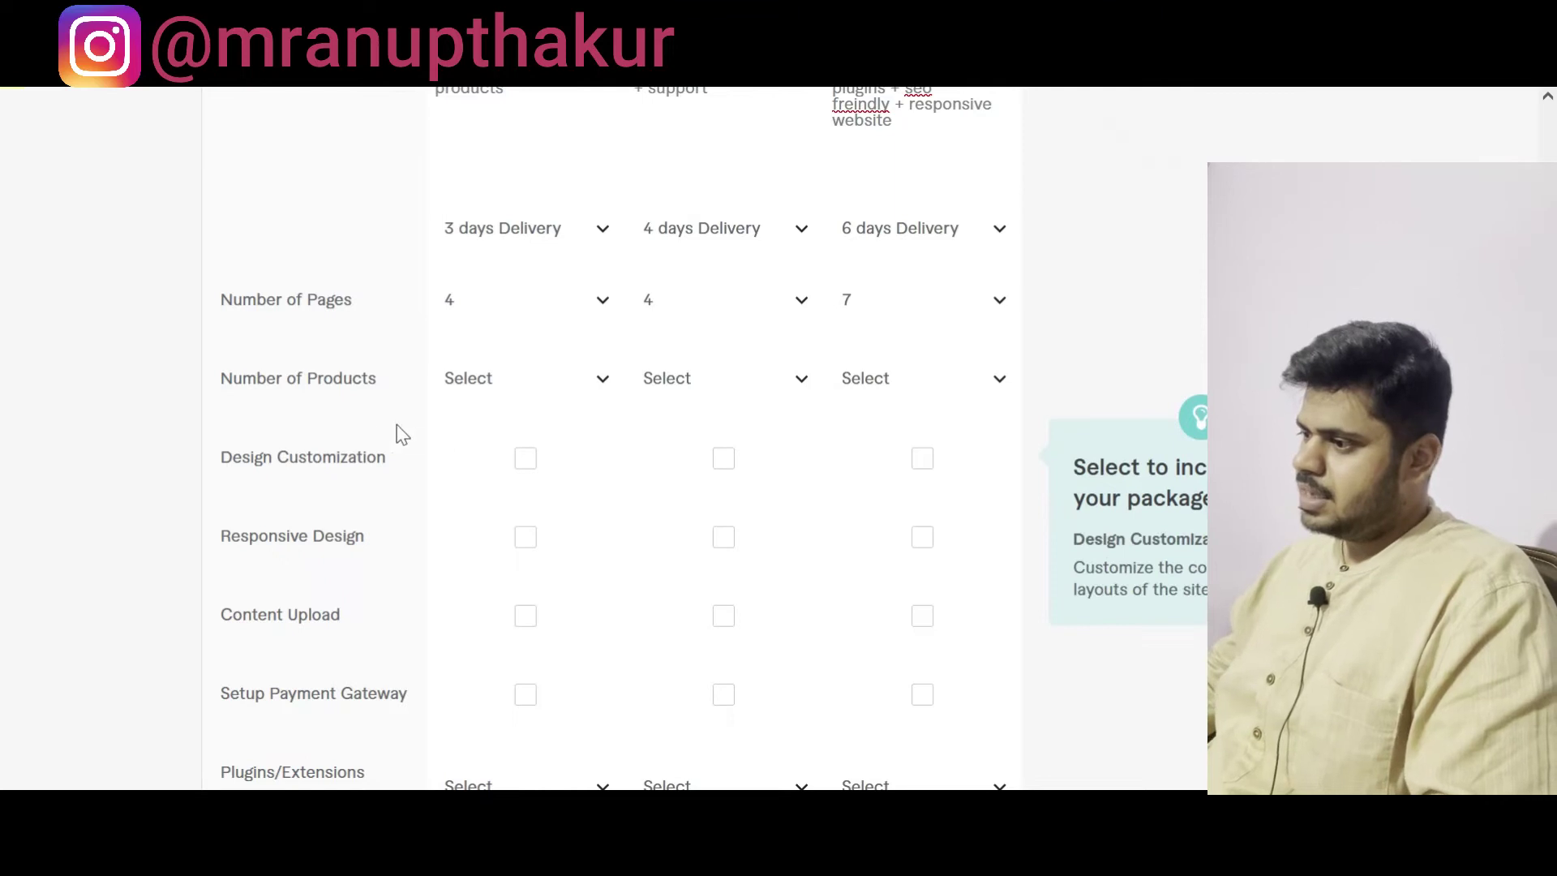
Step: Set the number of products to 10 for the Basic package and 25 for the Standard package
left_click(504, 378)
scroll(546, 536, "down", 2)
scroll(546, 584, "down", 5)
left_click(540, 628)
left_click(698, 380)
scroll(792, 583, "down", 3)
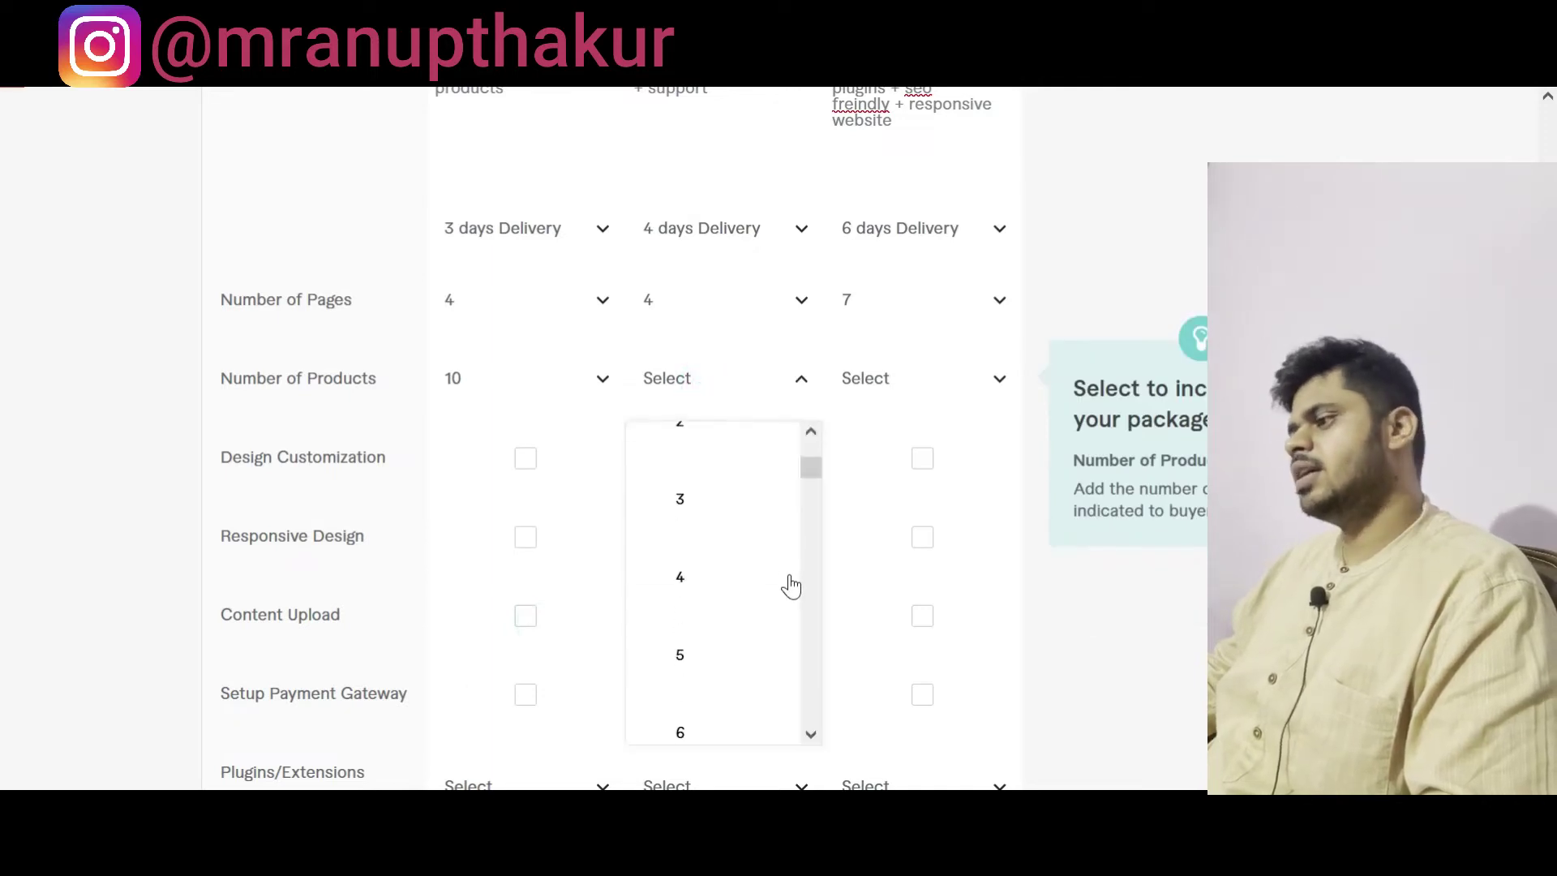
scroll(702, 649, "down", 8)
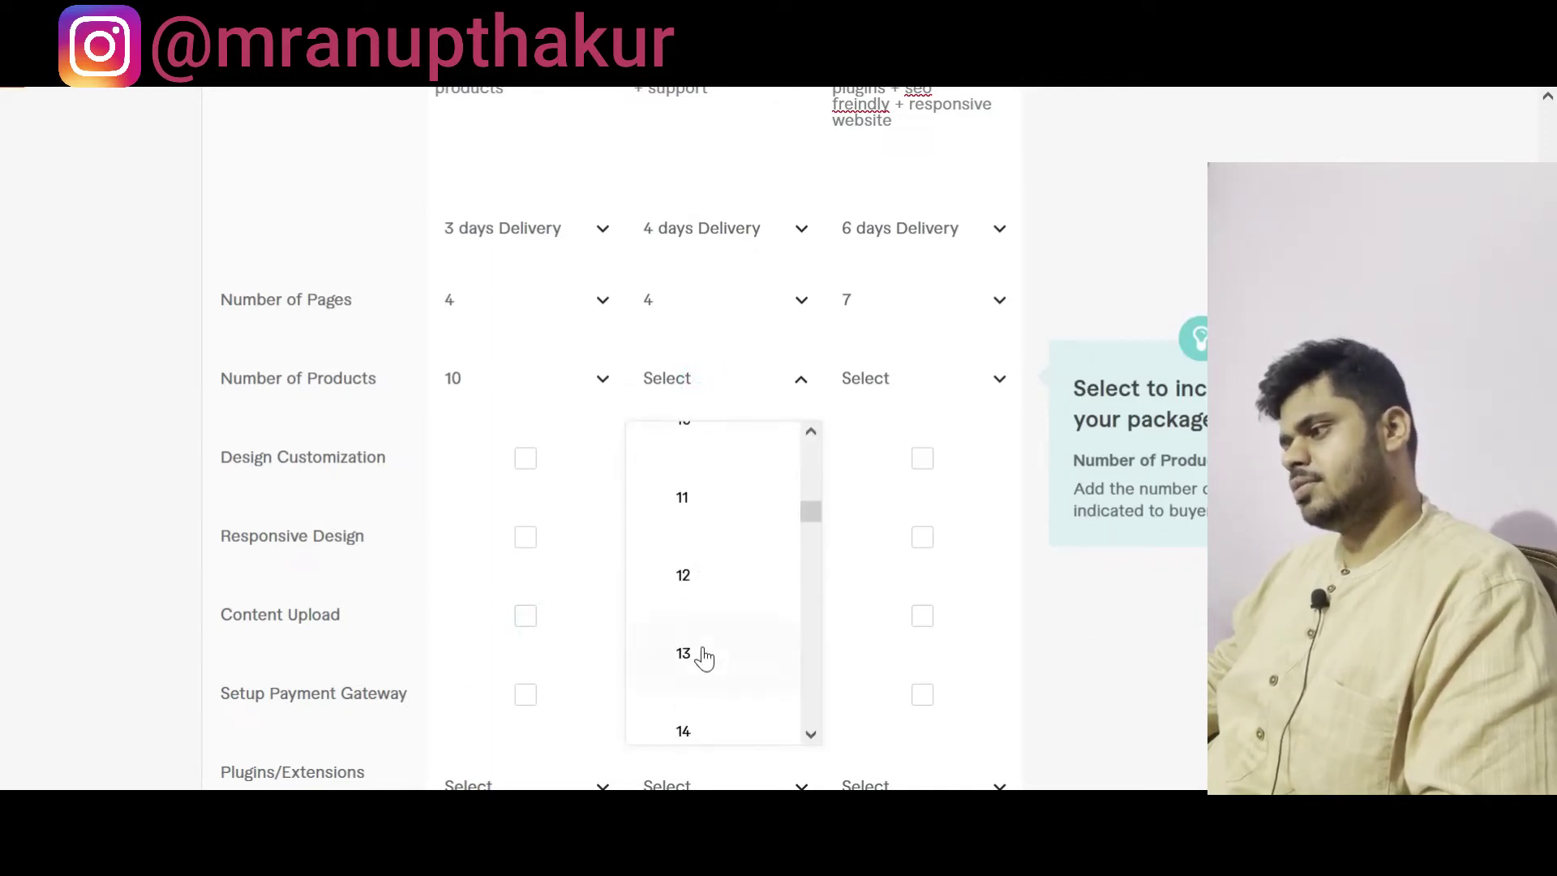
scroll(702, 658, "down", 5)
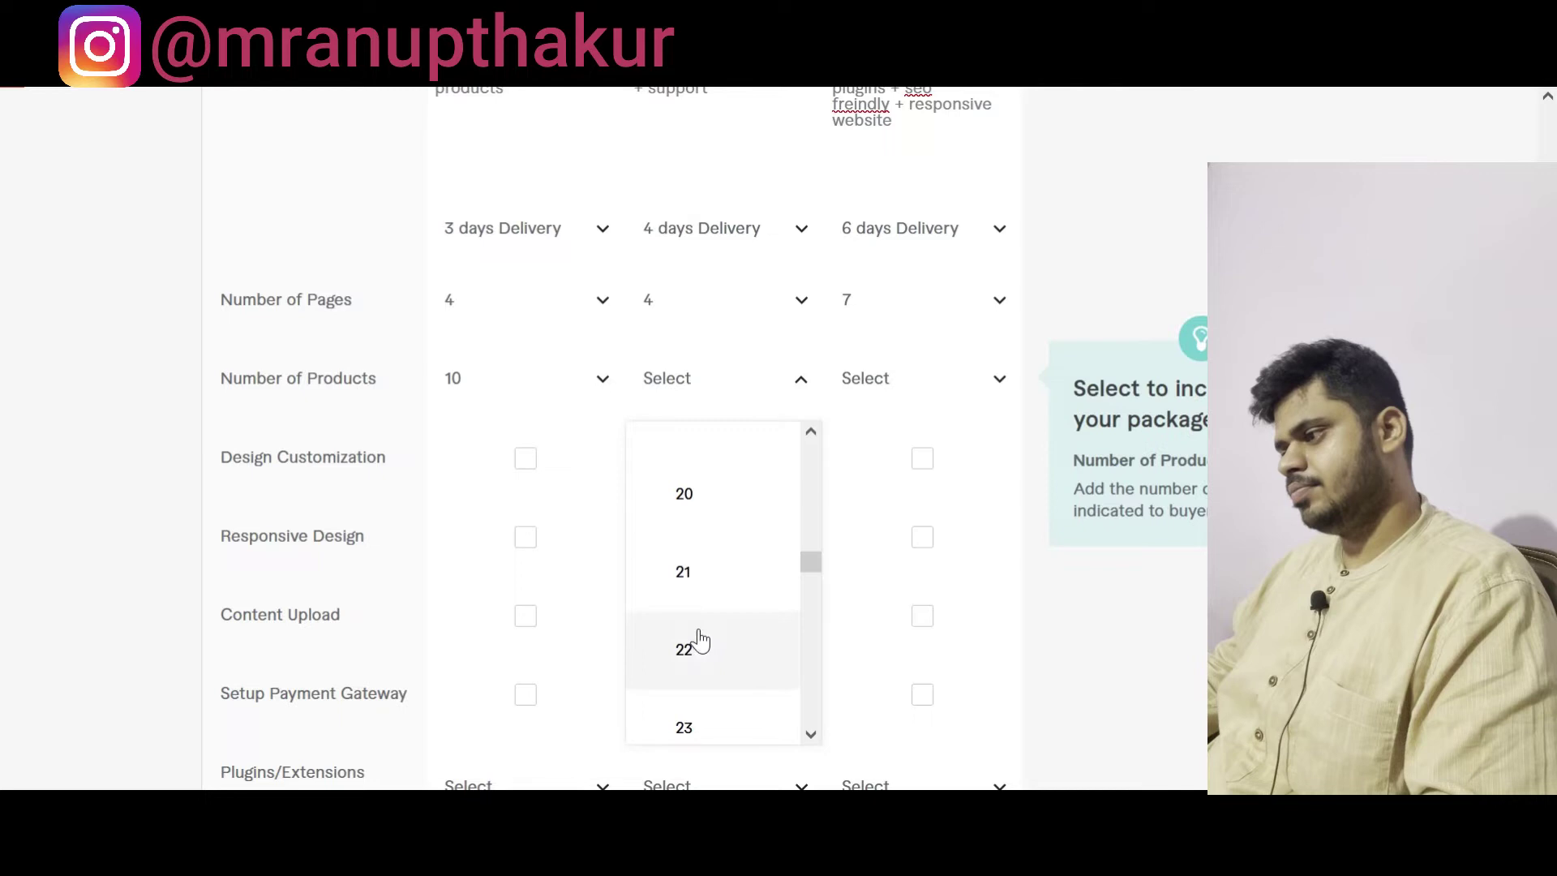
scroll(702, 659, "down", 2)
left_click(717, 678)
Step: Set the Premium package's number of products to 50
left_click(855, 388)
scroll(921, 538, "down", 7)
scroll(921, 546, "down", 20)
scroll(921, 546, "down", 9)
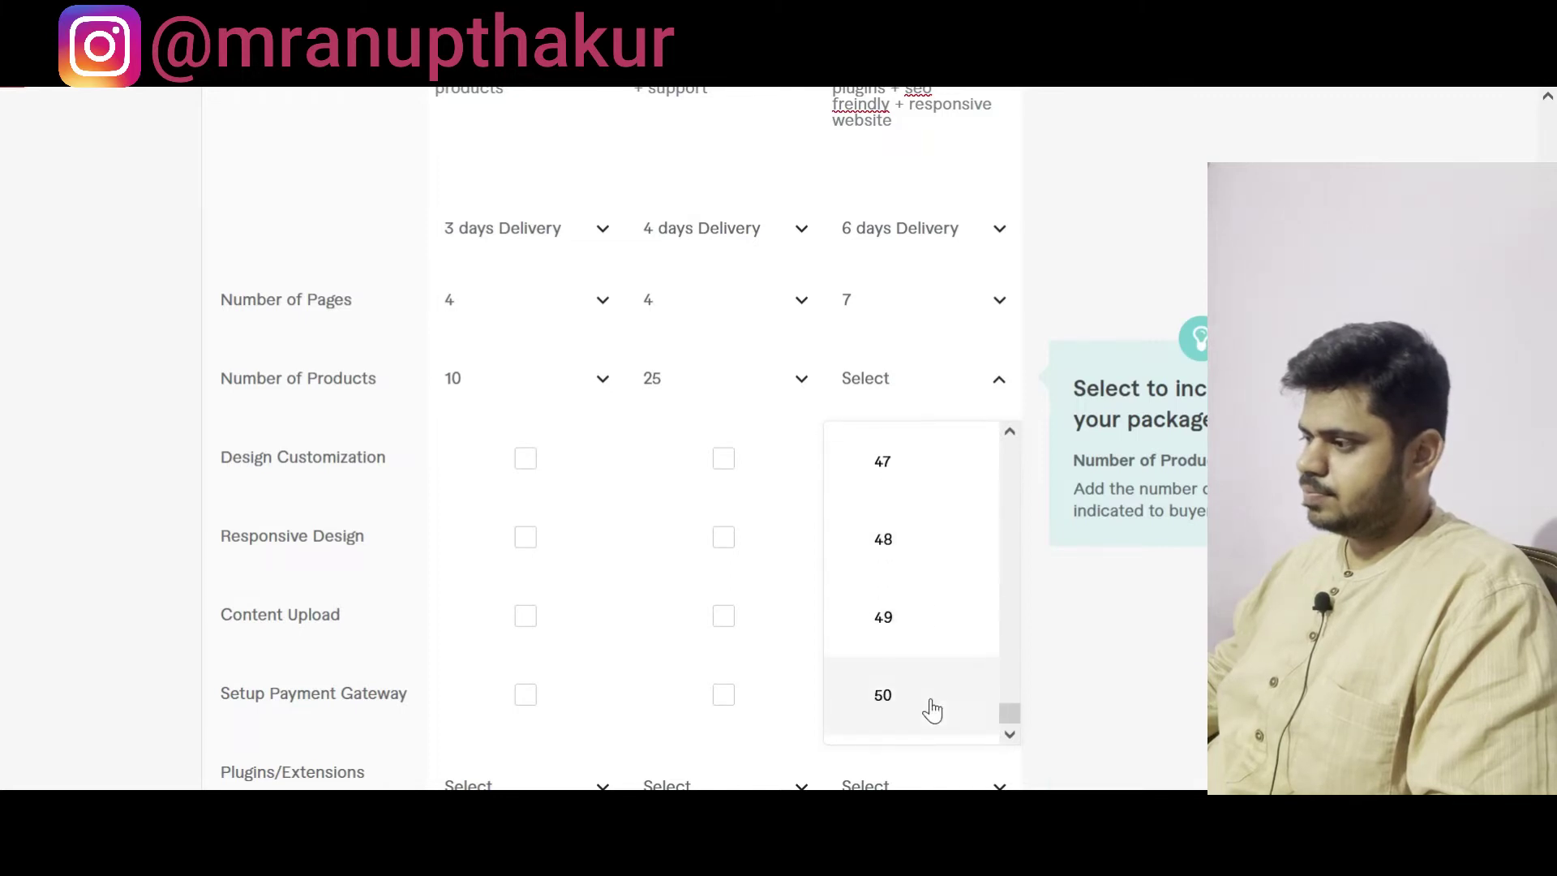
left_click(932, 711)
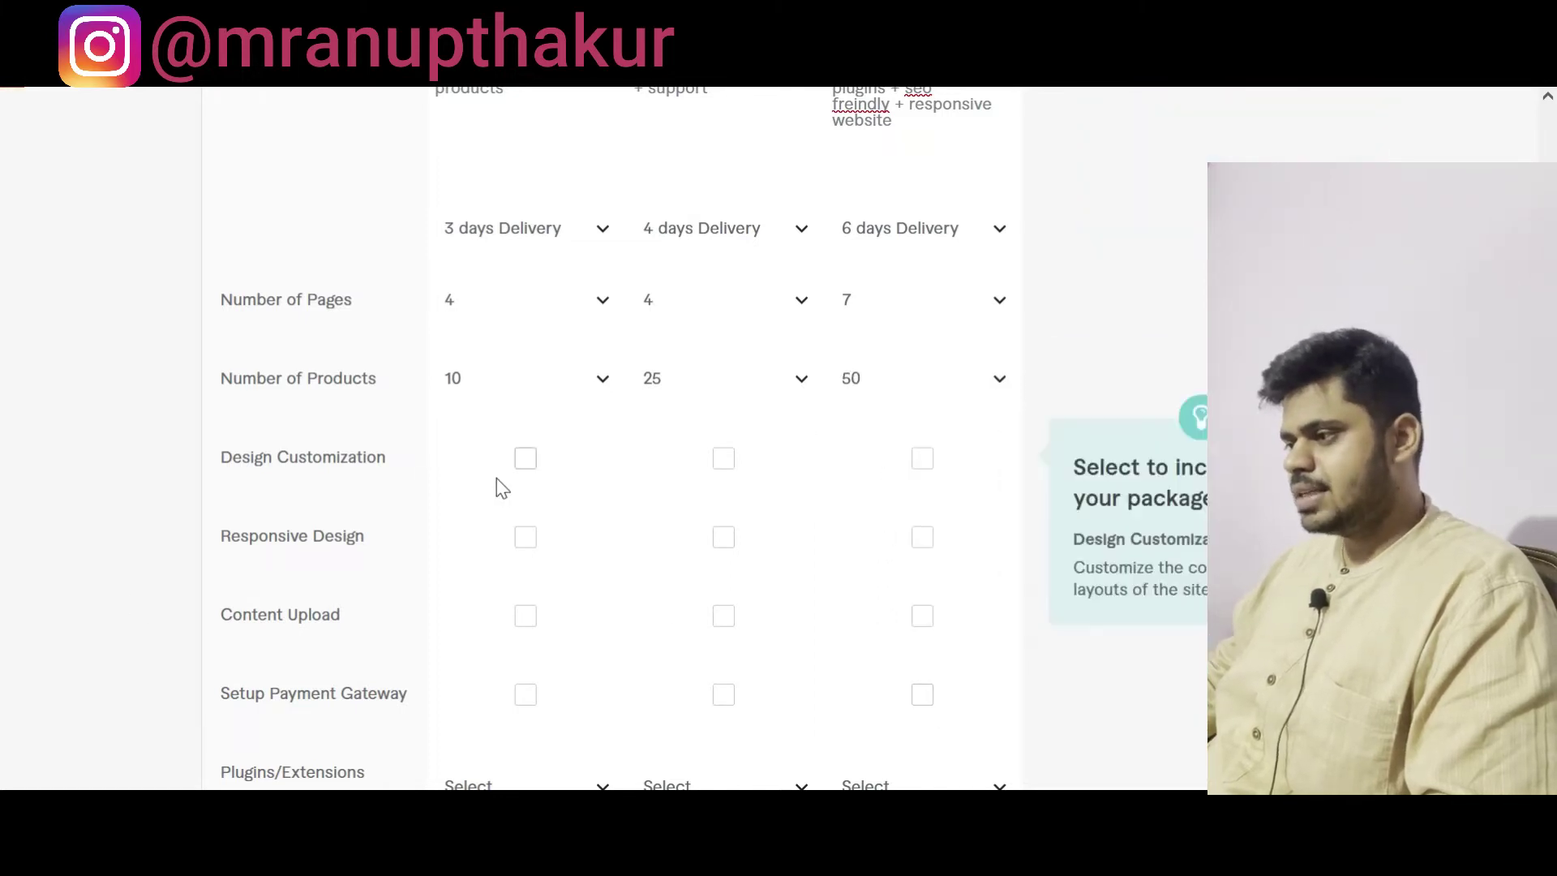
Step: Include Design Customization and Responsive Design in the Basic, Standard and Premium packages
left_click(519, 459)
left_click(717, 462)
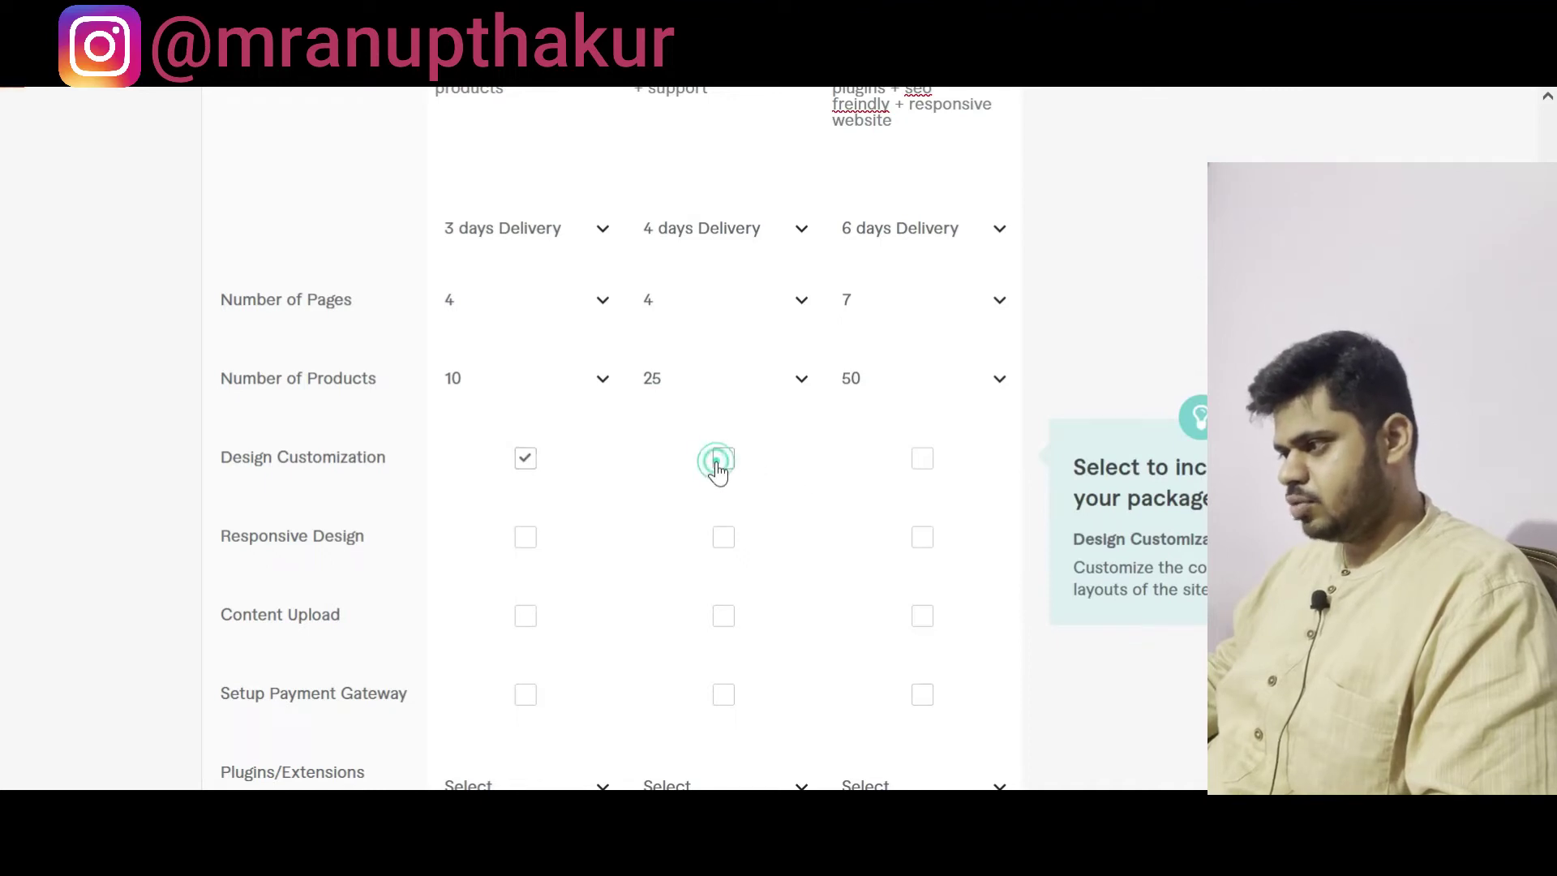
left_click(922, 459)
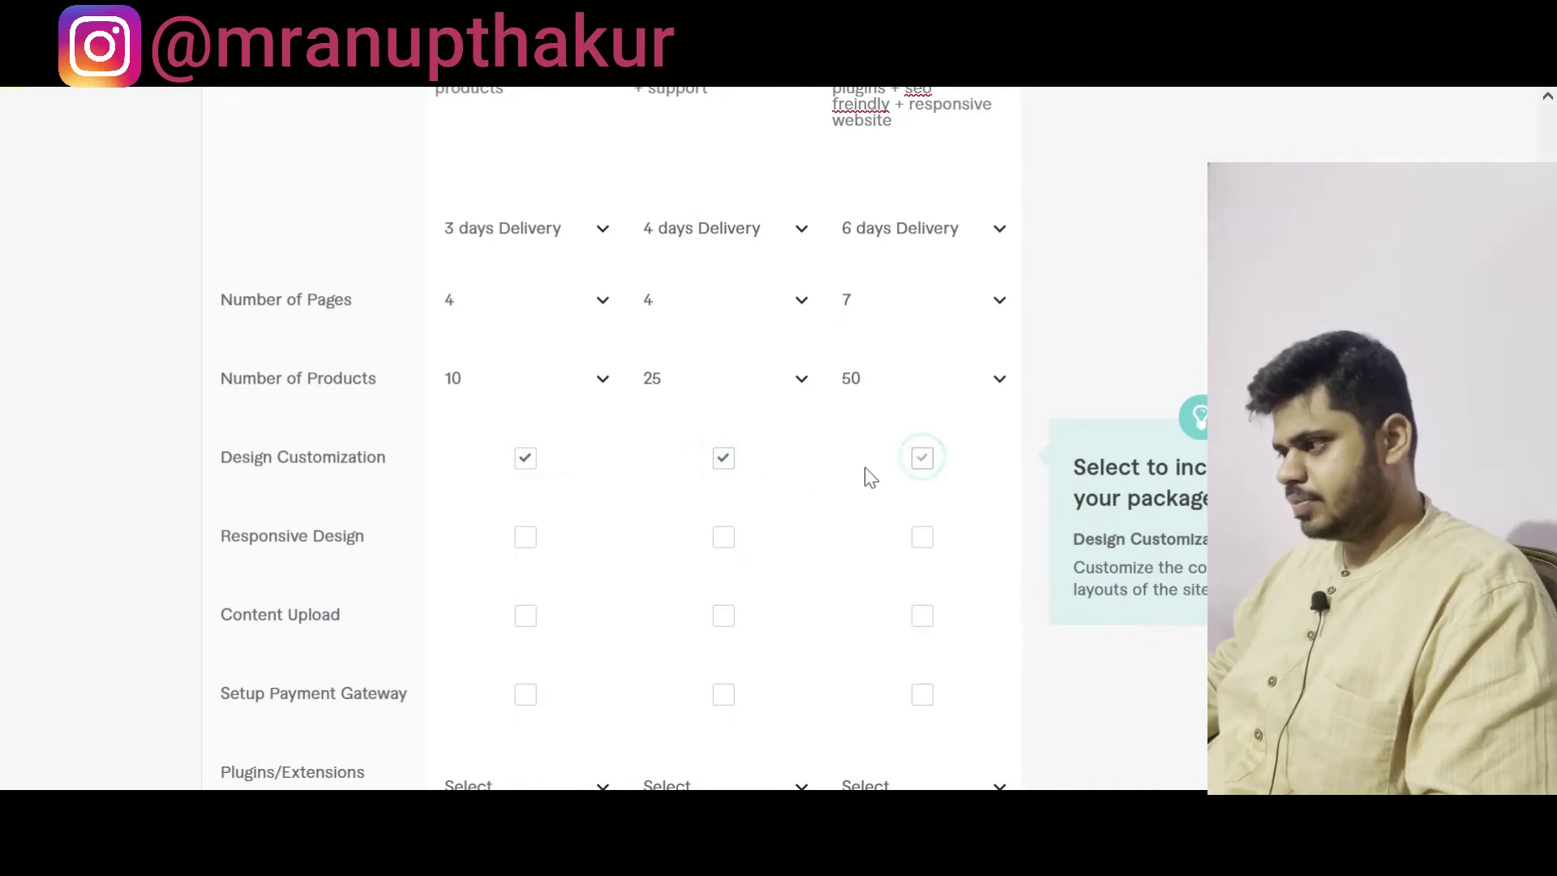
left_click(514, 542)
left_click(719, 544)
left_click(922, 539)
Step: Include Content Upload and Setup Payment Gateway in all three packages
scroll(649, 632, "down", 2)
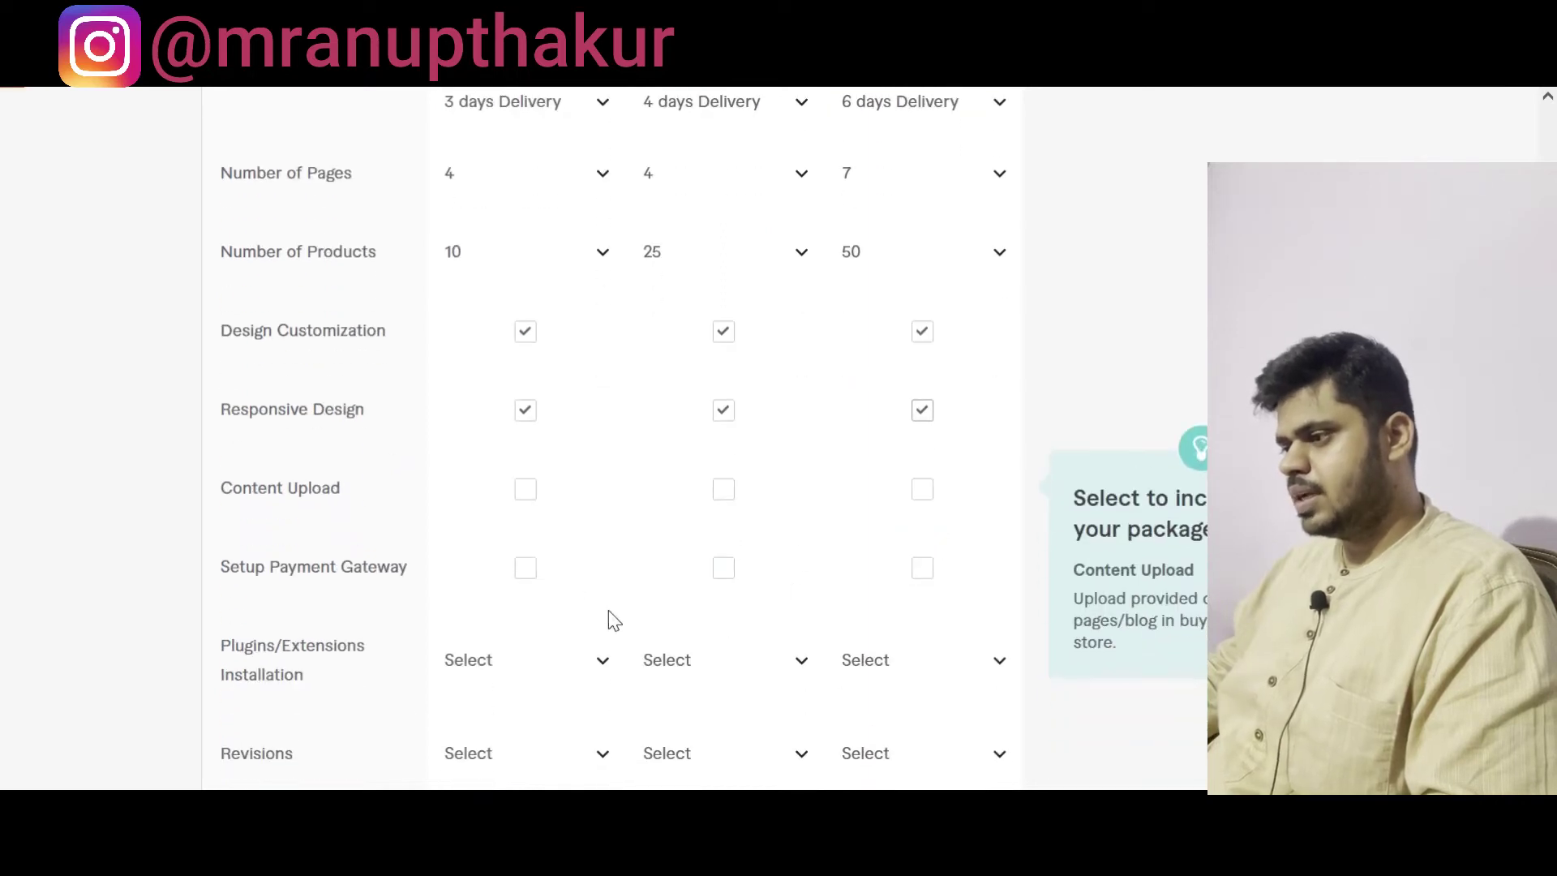
left_click(526, 490)
left_click(724, 496)
left_click(920, 496)
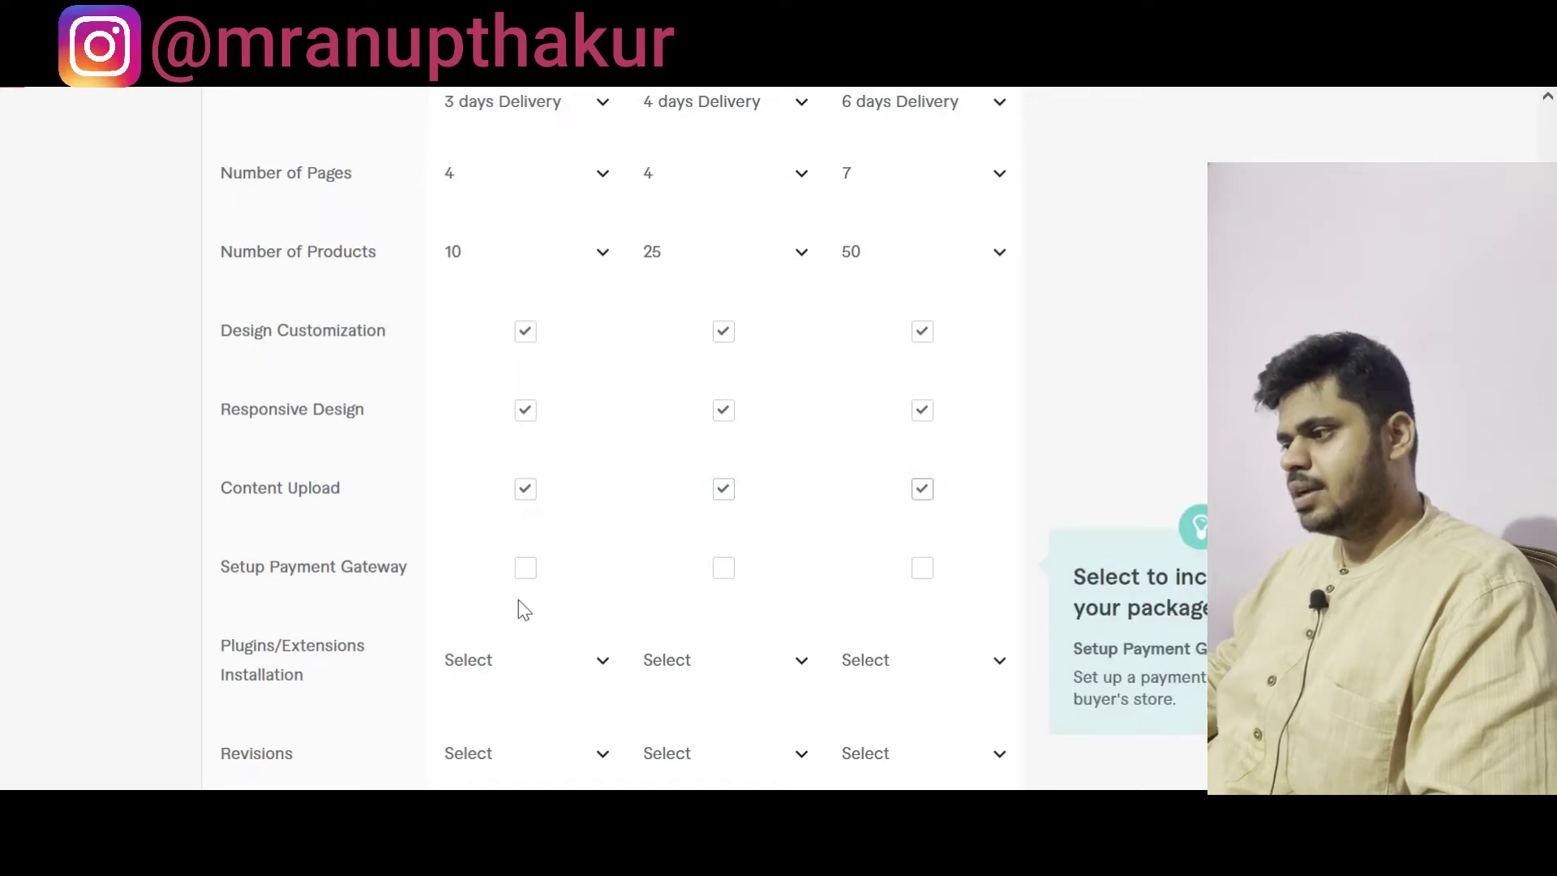
left_click(524, 577)
left_click(722, 579)
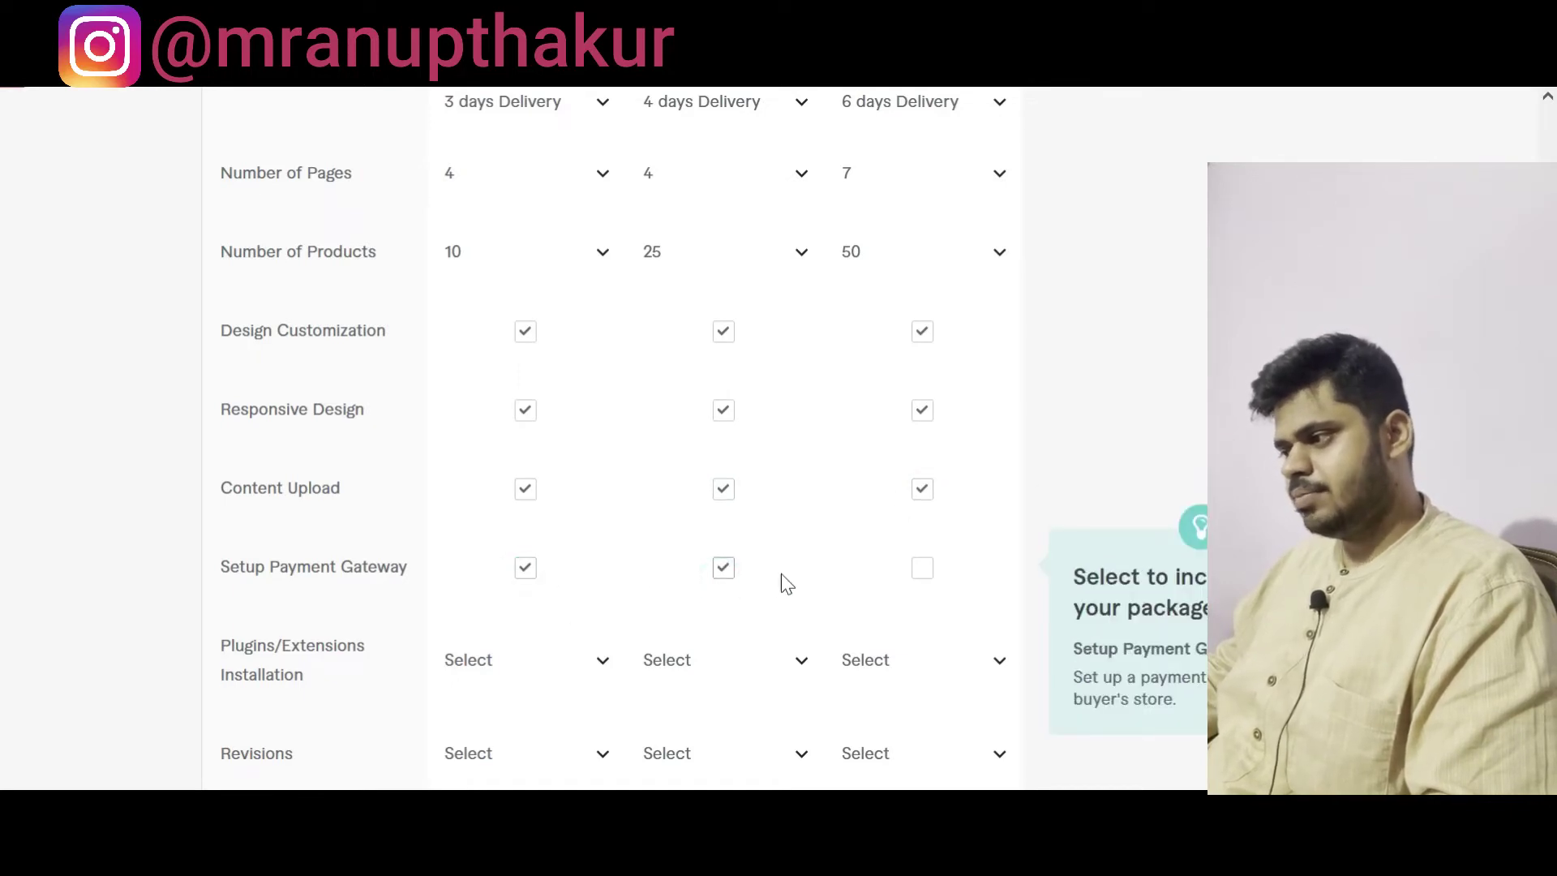
left_click(922, 568)
Step: Set Plugins/Extensions Installation to 2 for the Basic package and 5 for the Standard package
scroll(777, 585, "down", 2)
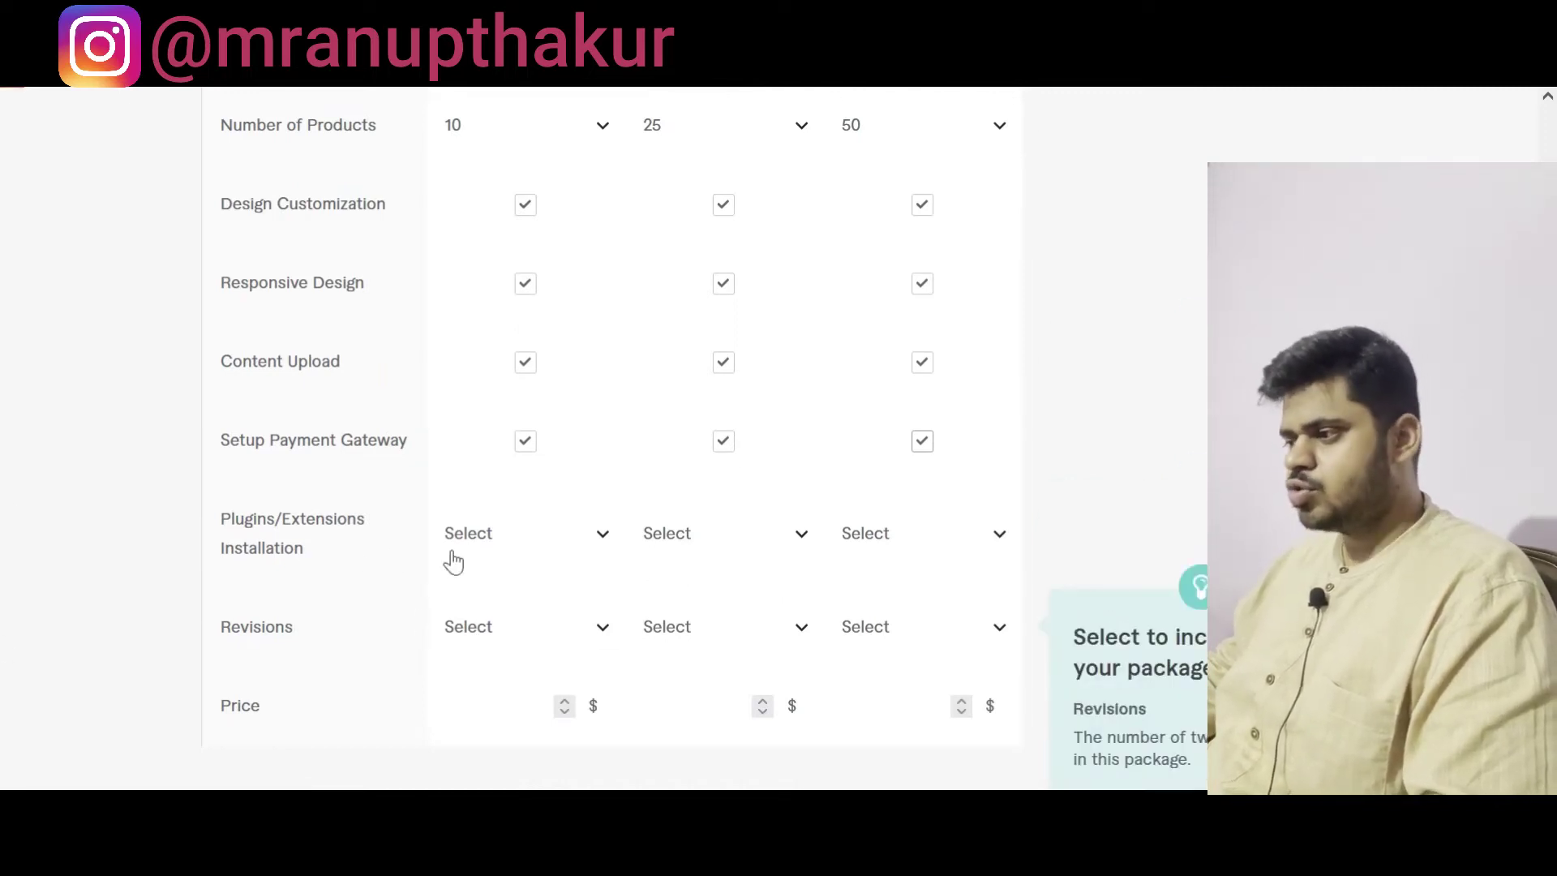
left_click(543, 558)
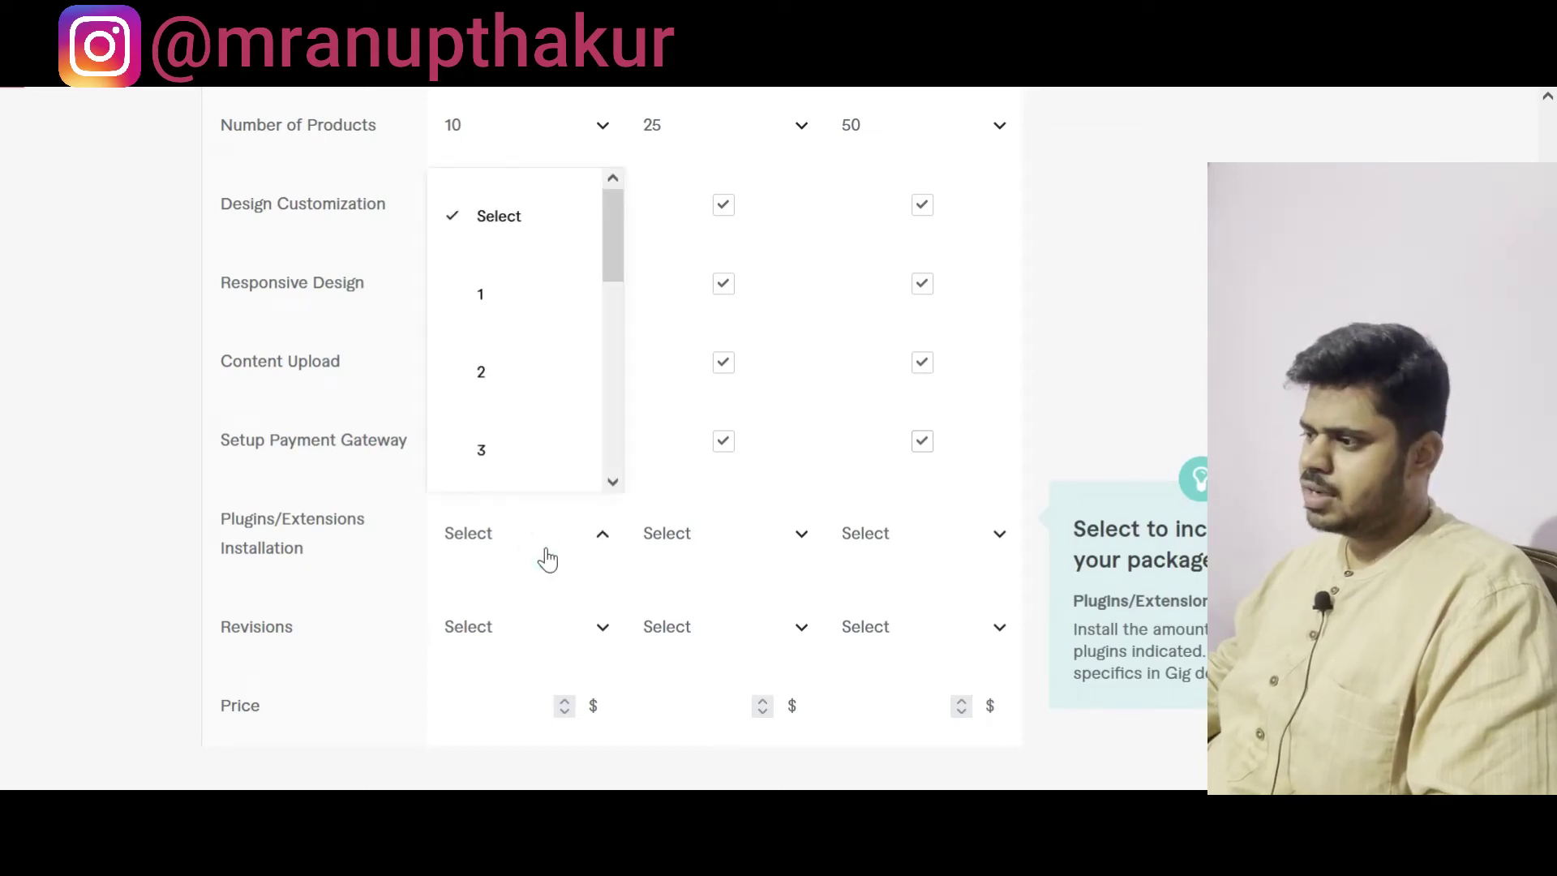
left_click(514, 376)
left_click(724, 558)
scroll(723, 429, "down", 2)
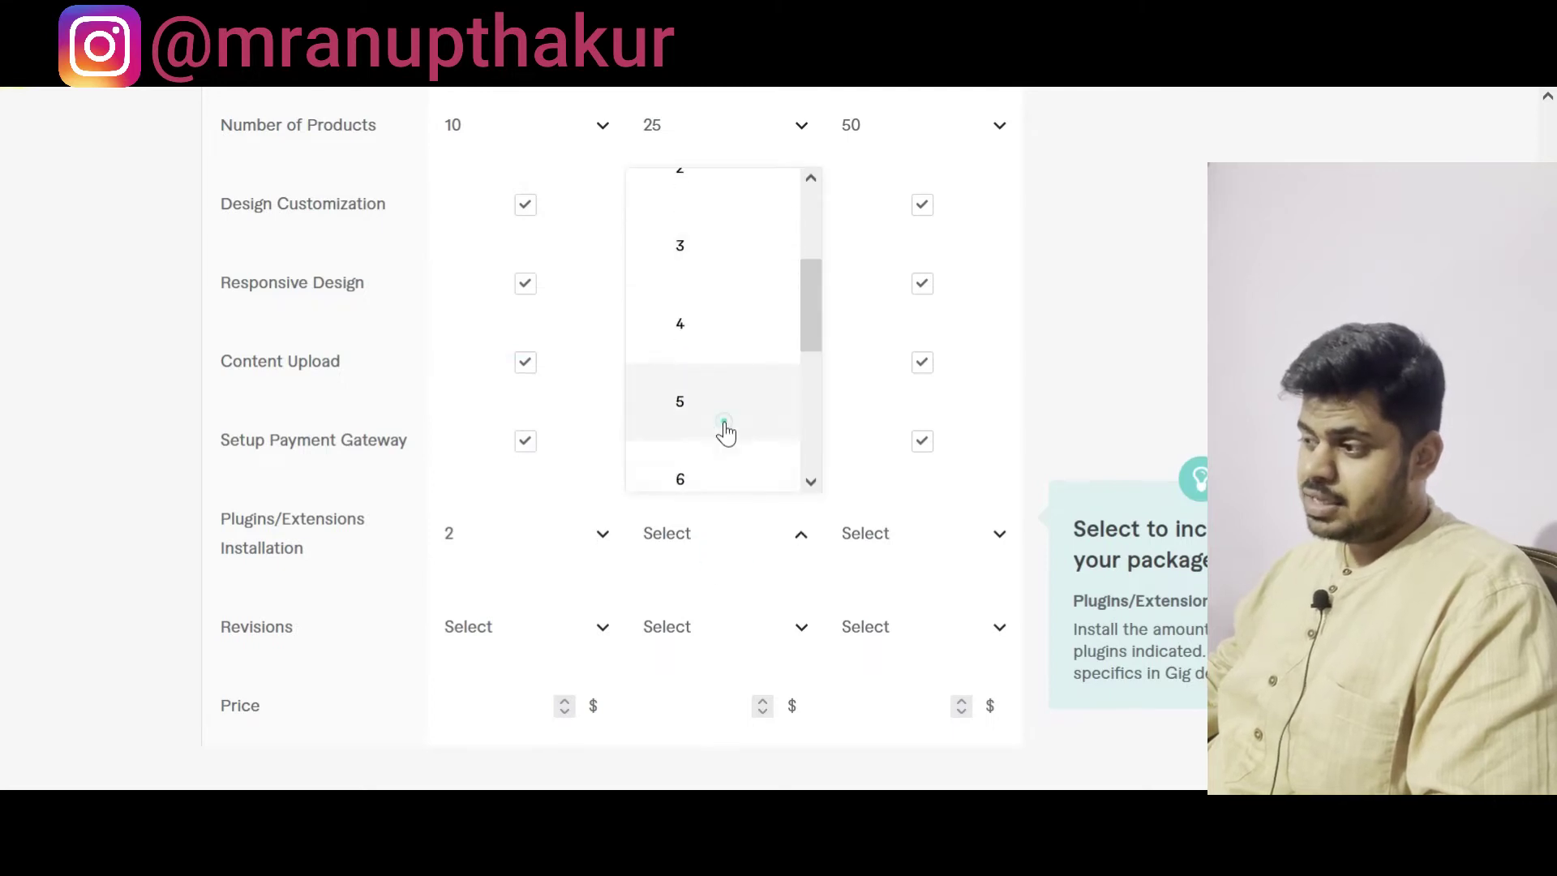
left_click(723, 430)
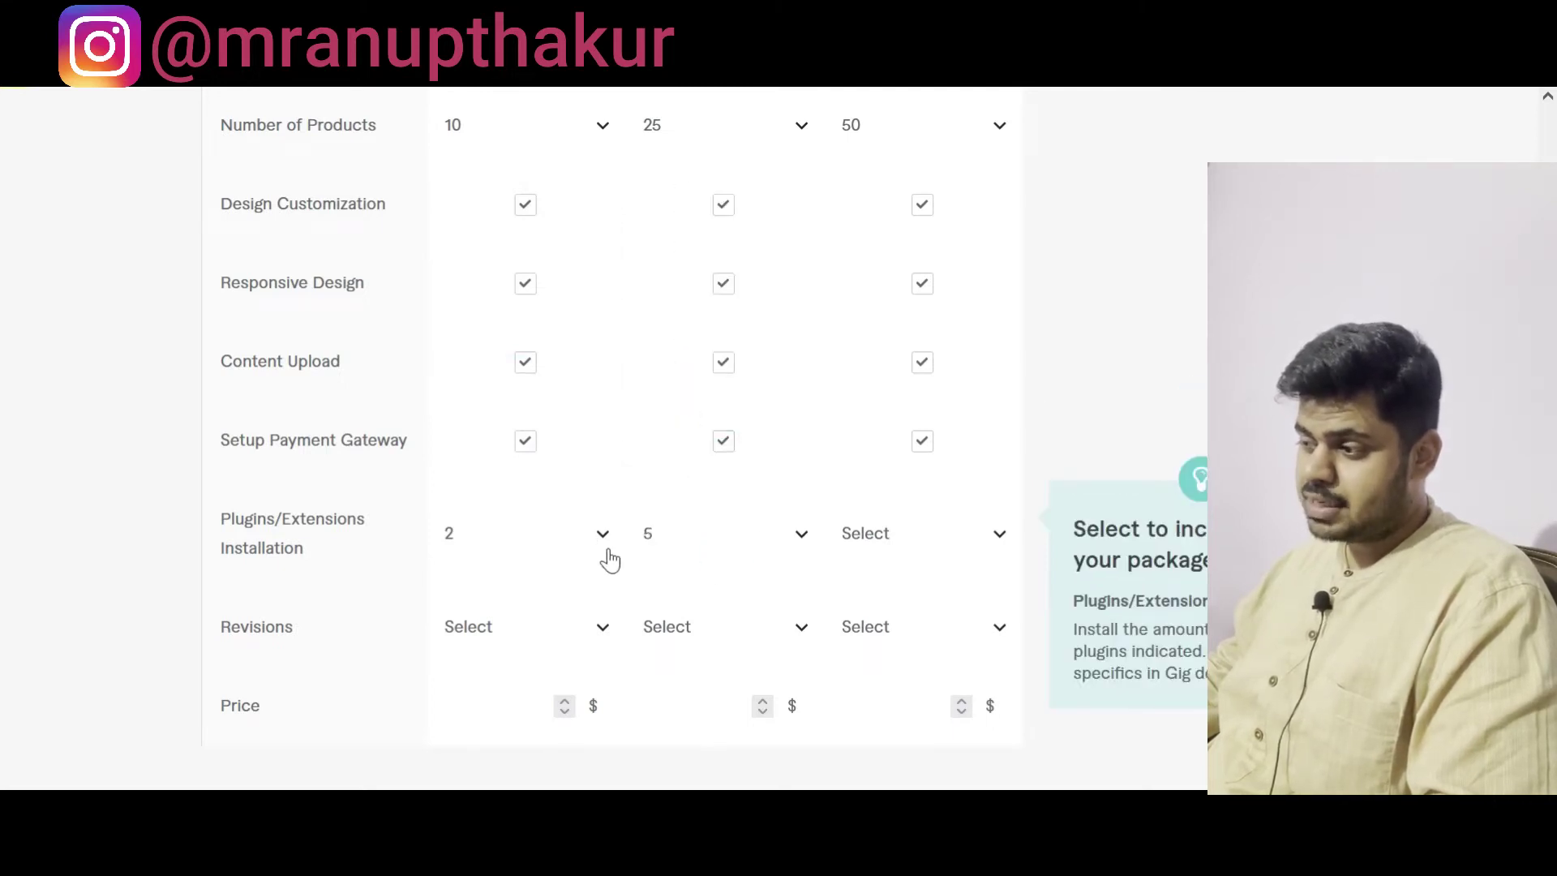
Step: Set the Premium package's Plugins/Extensions Installation to 7
left_click(923, 557)
scroll(922, 455, "down", 2)
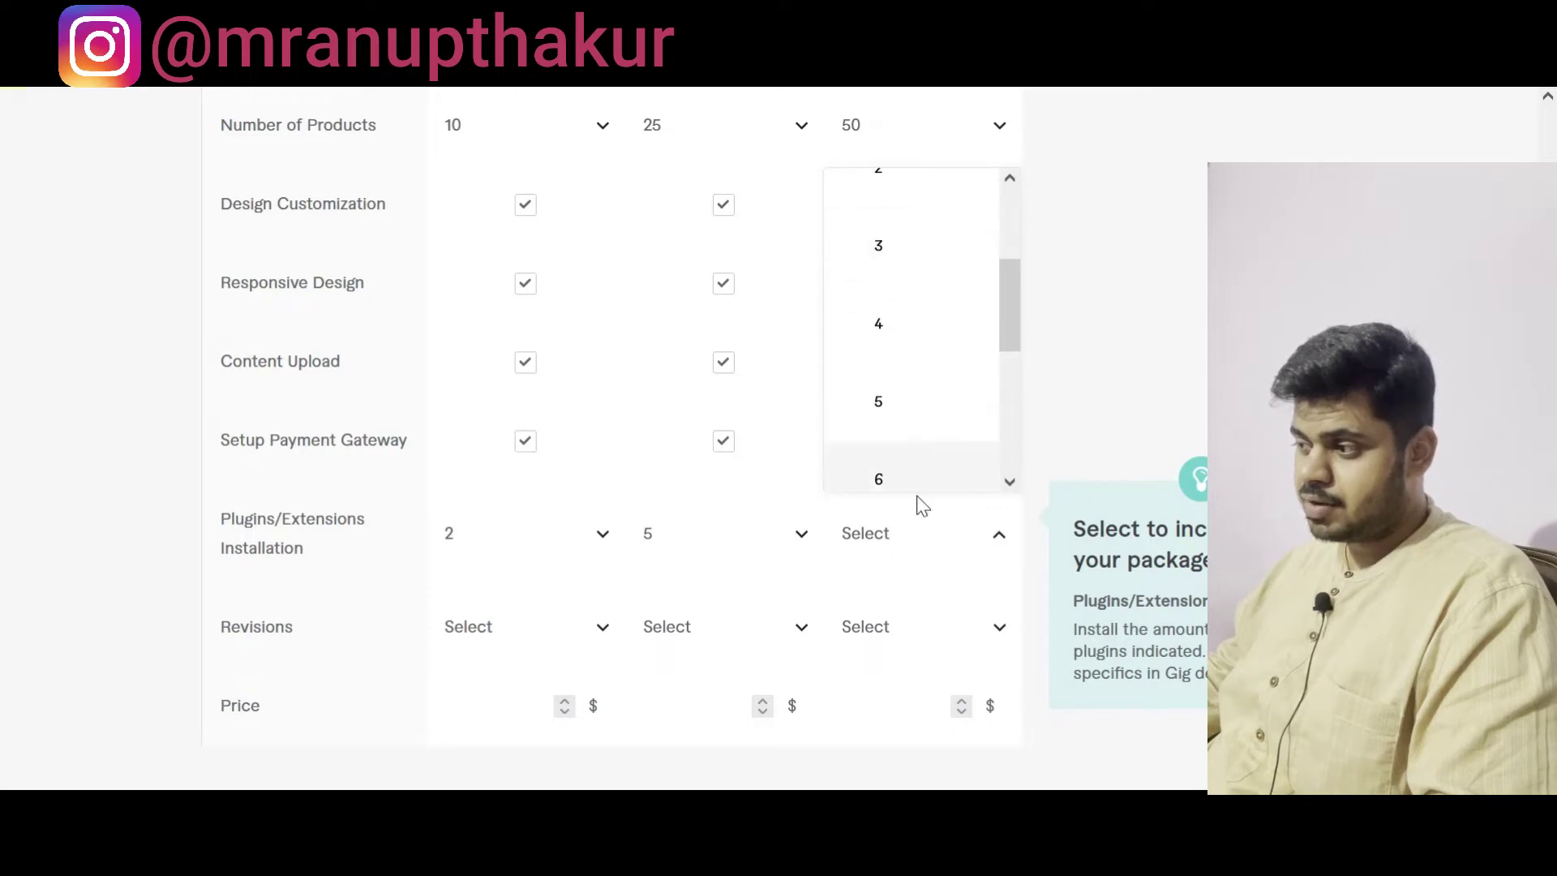
scroll(914, 500, "down", 1)
scroll(919, 486, "down", 1)
scroll(923, 290, "down", 1)
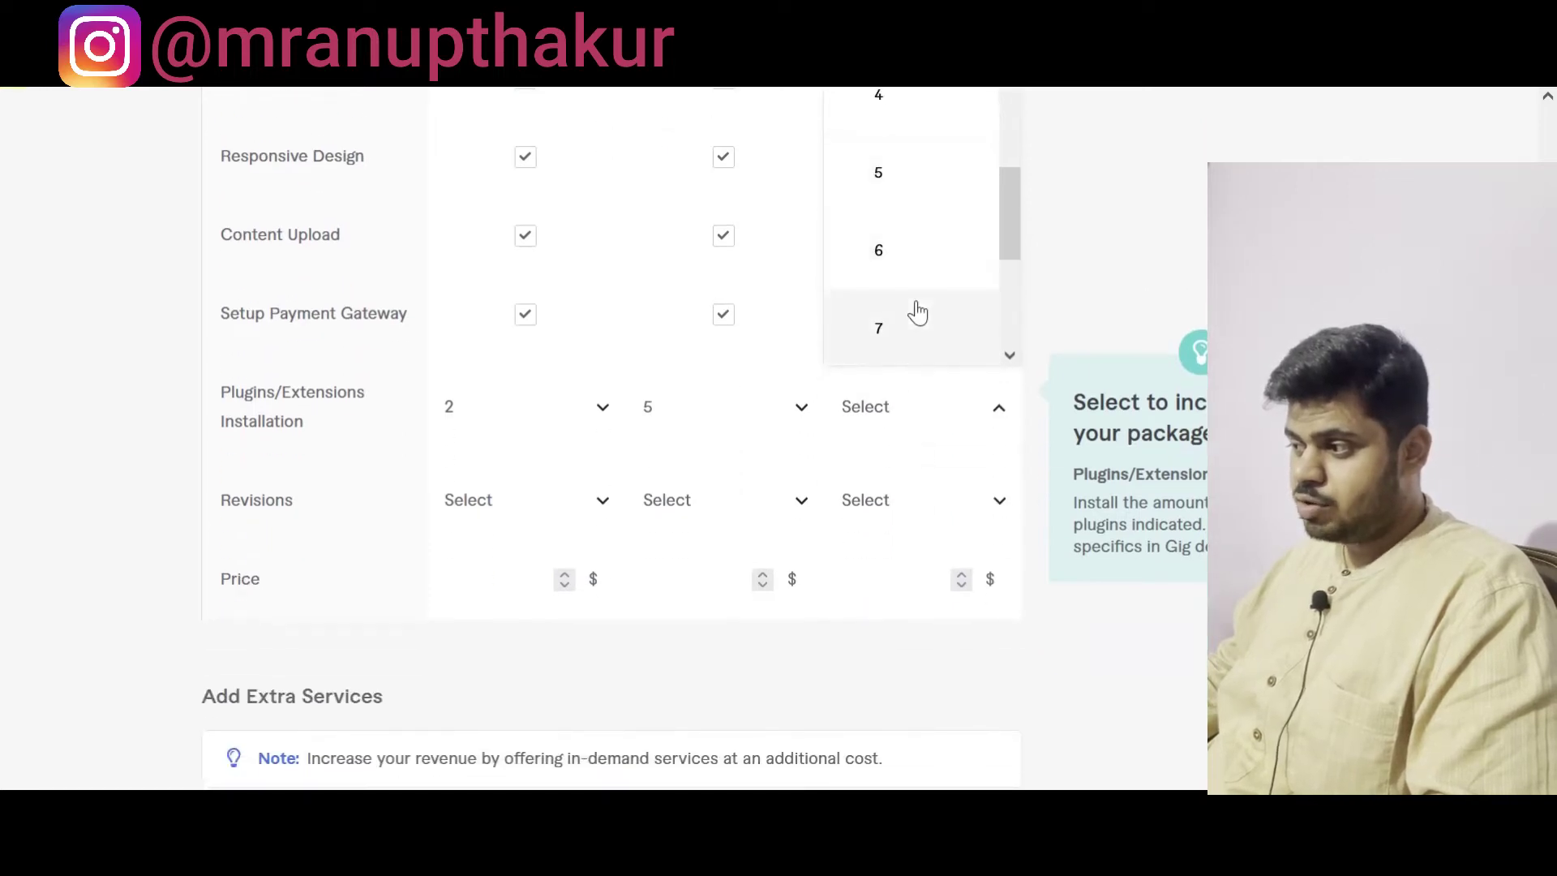
left_click(915, 312)
Step: Set Revisions to Unlimited for the Basic, Standard and Premium packages
scroll(4, 599, "up", 2)
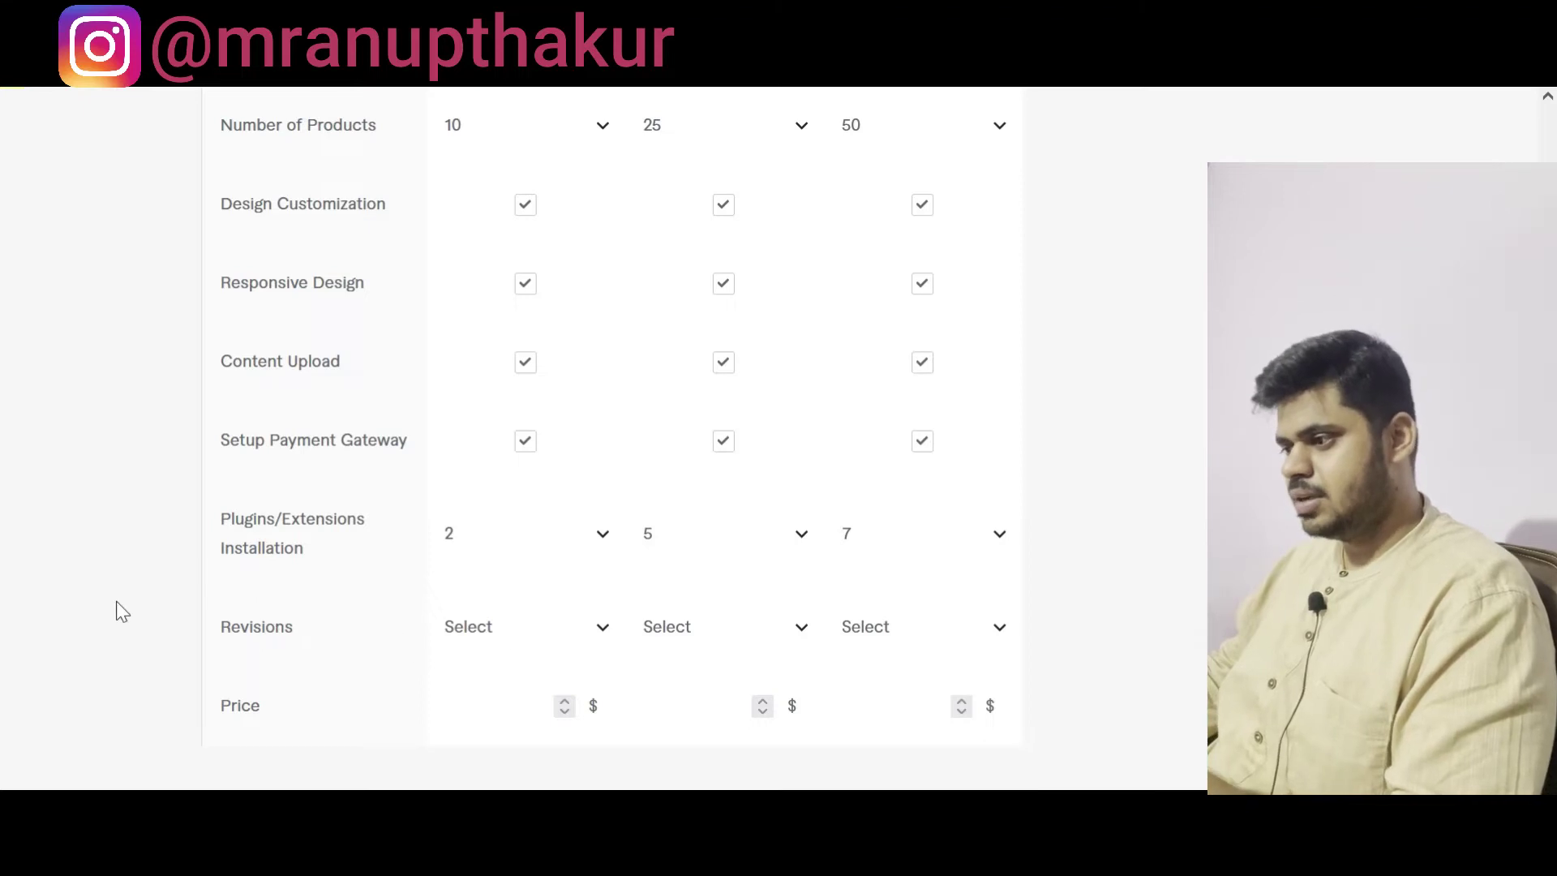
scroll(115, 601, "down", 3)
left_click(507, 381)
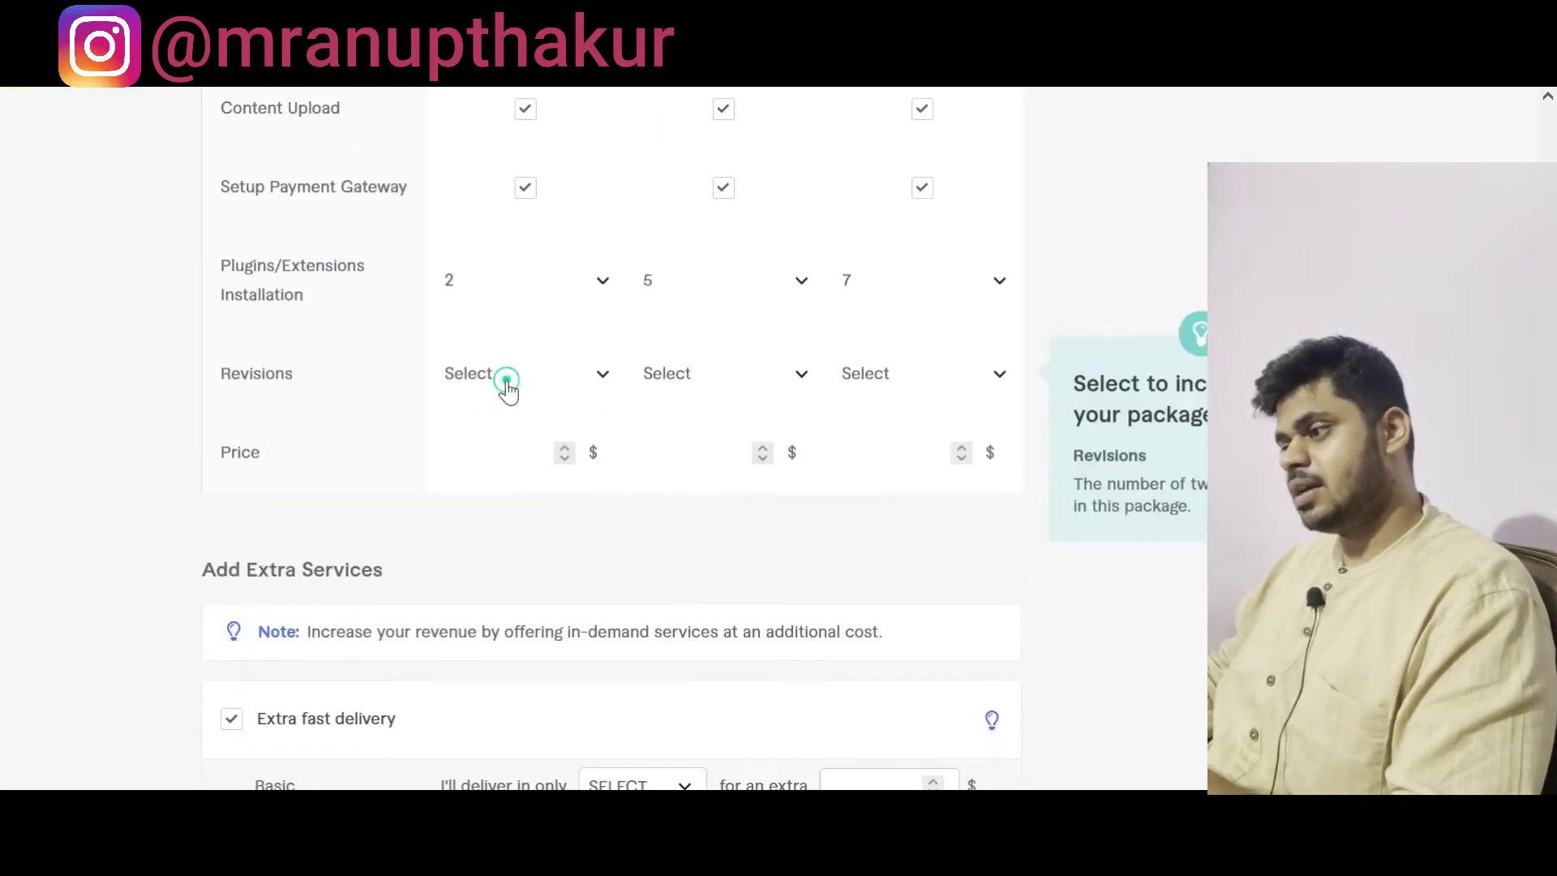
scroll(504, 546, "down", 5)
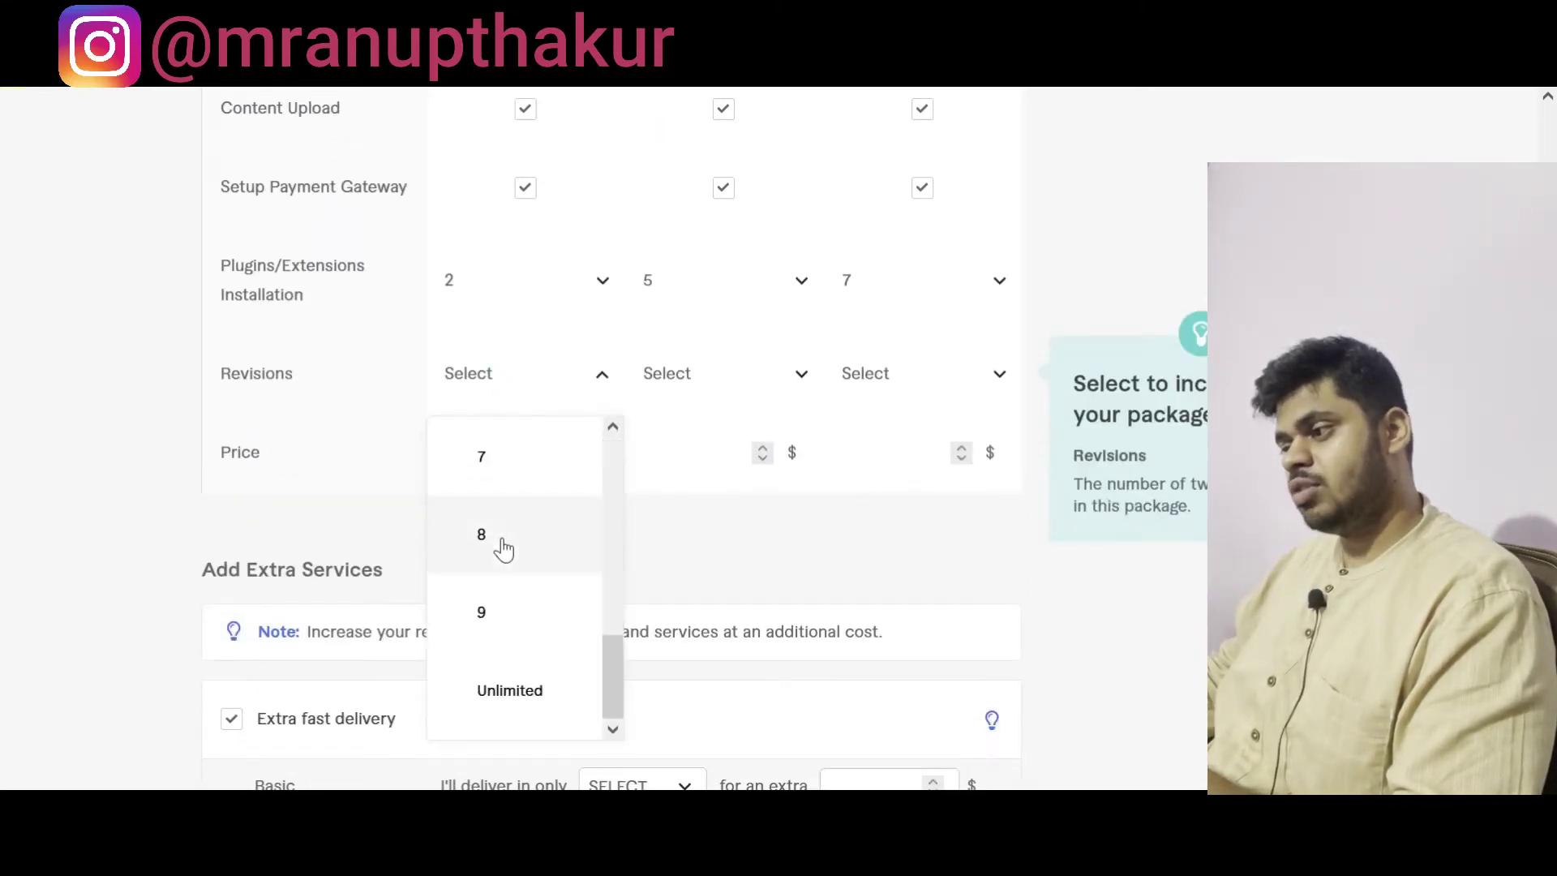
left_click(521, 707)
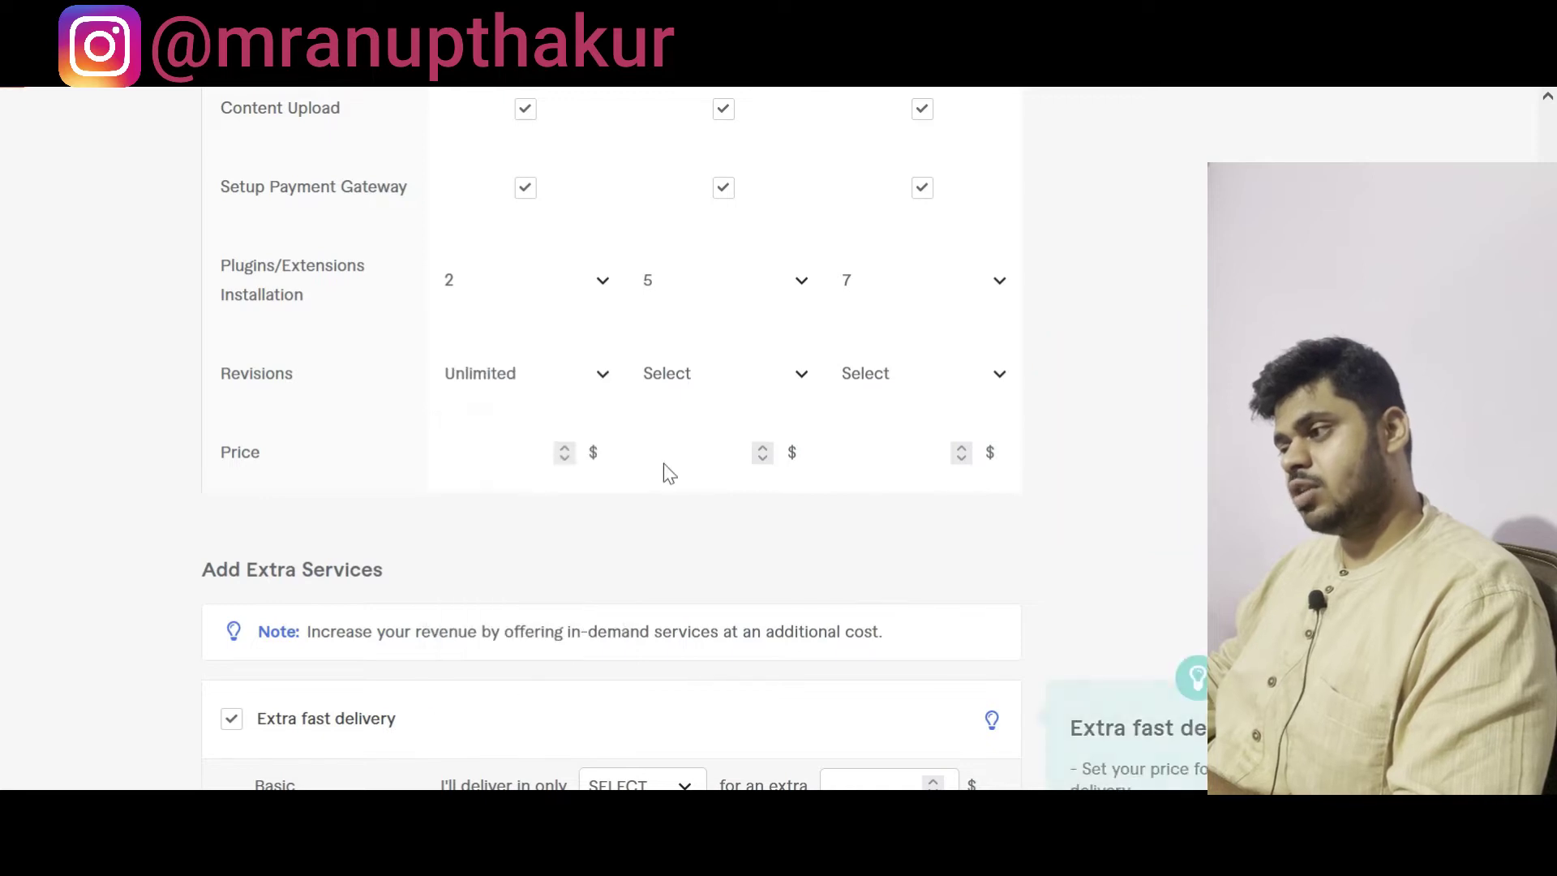
left_click(678, 392)
scroll(709, 509, "down", 3)
scroll(708, 510, "down", 3)
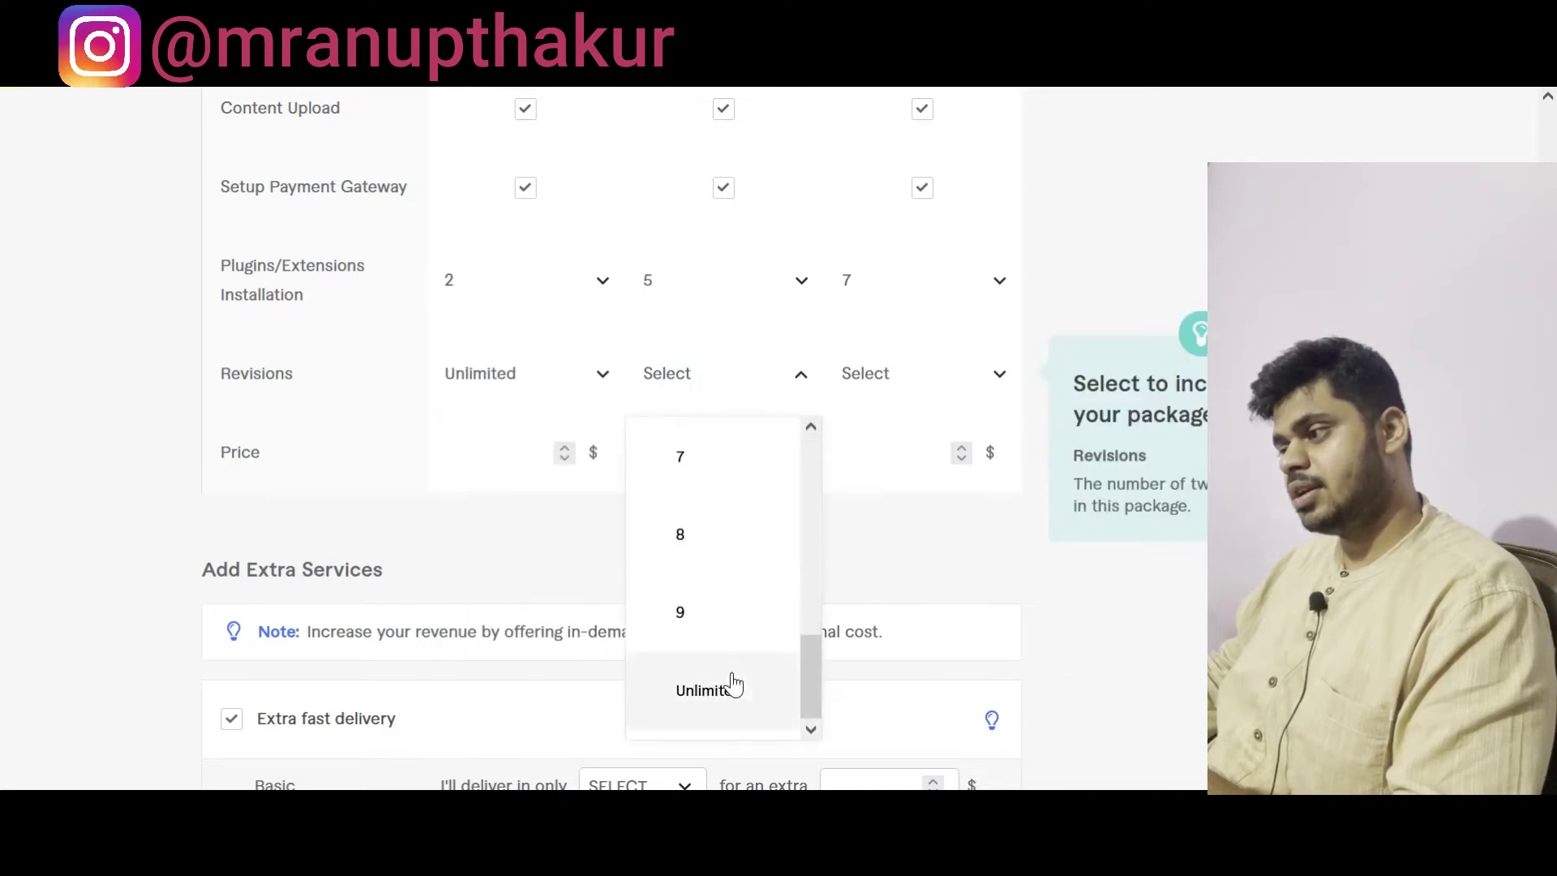
left_click(730, 685)
left_click(866, 380)
scroll(879, 539, "down", 6)
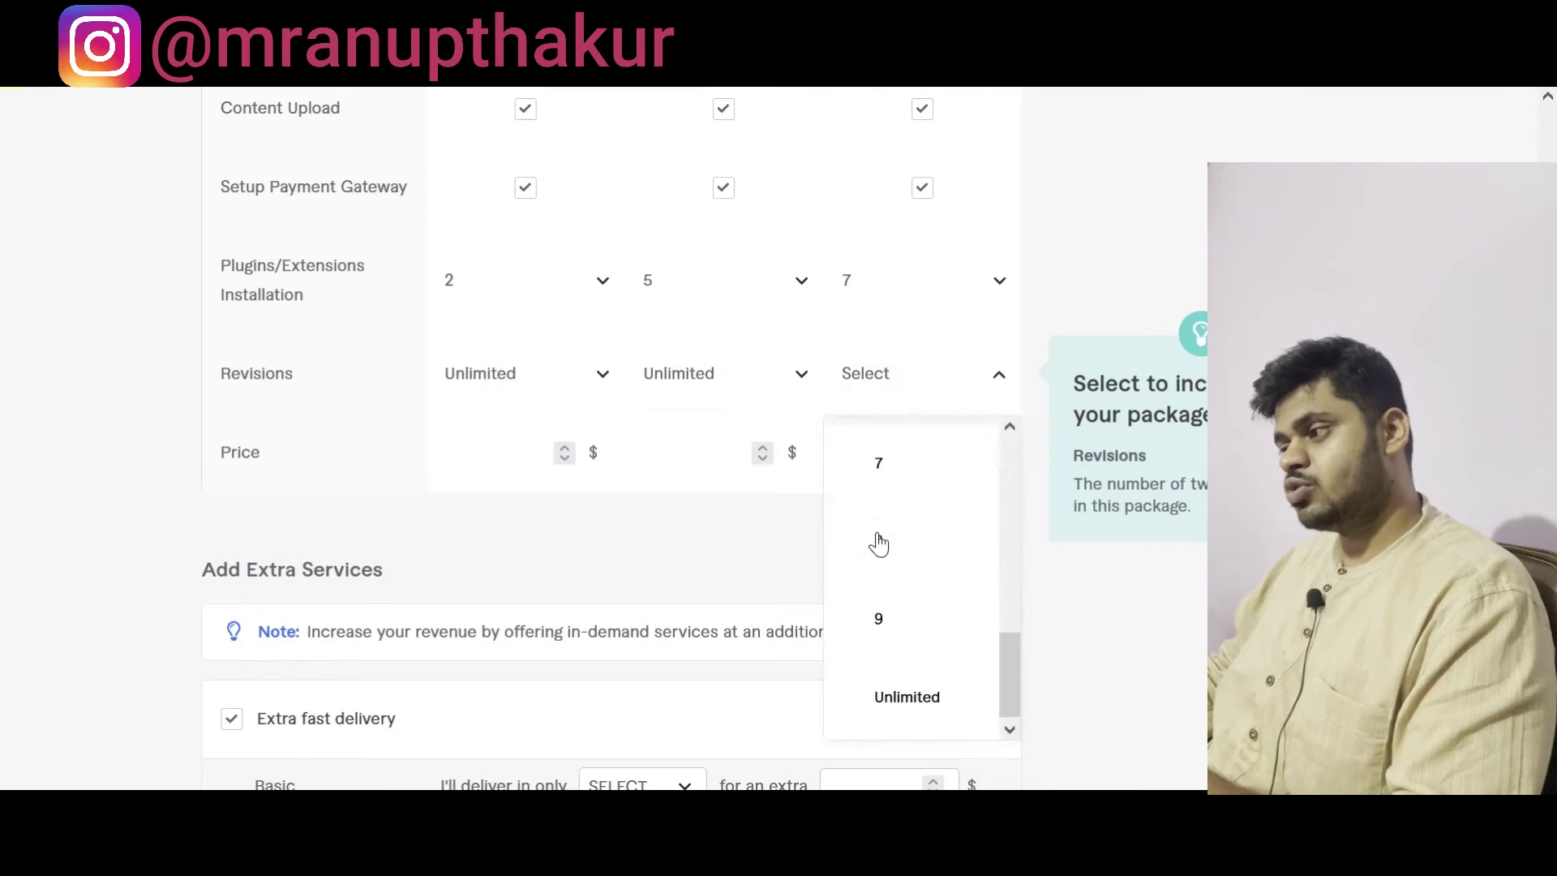
left_click(911, 691)
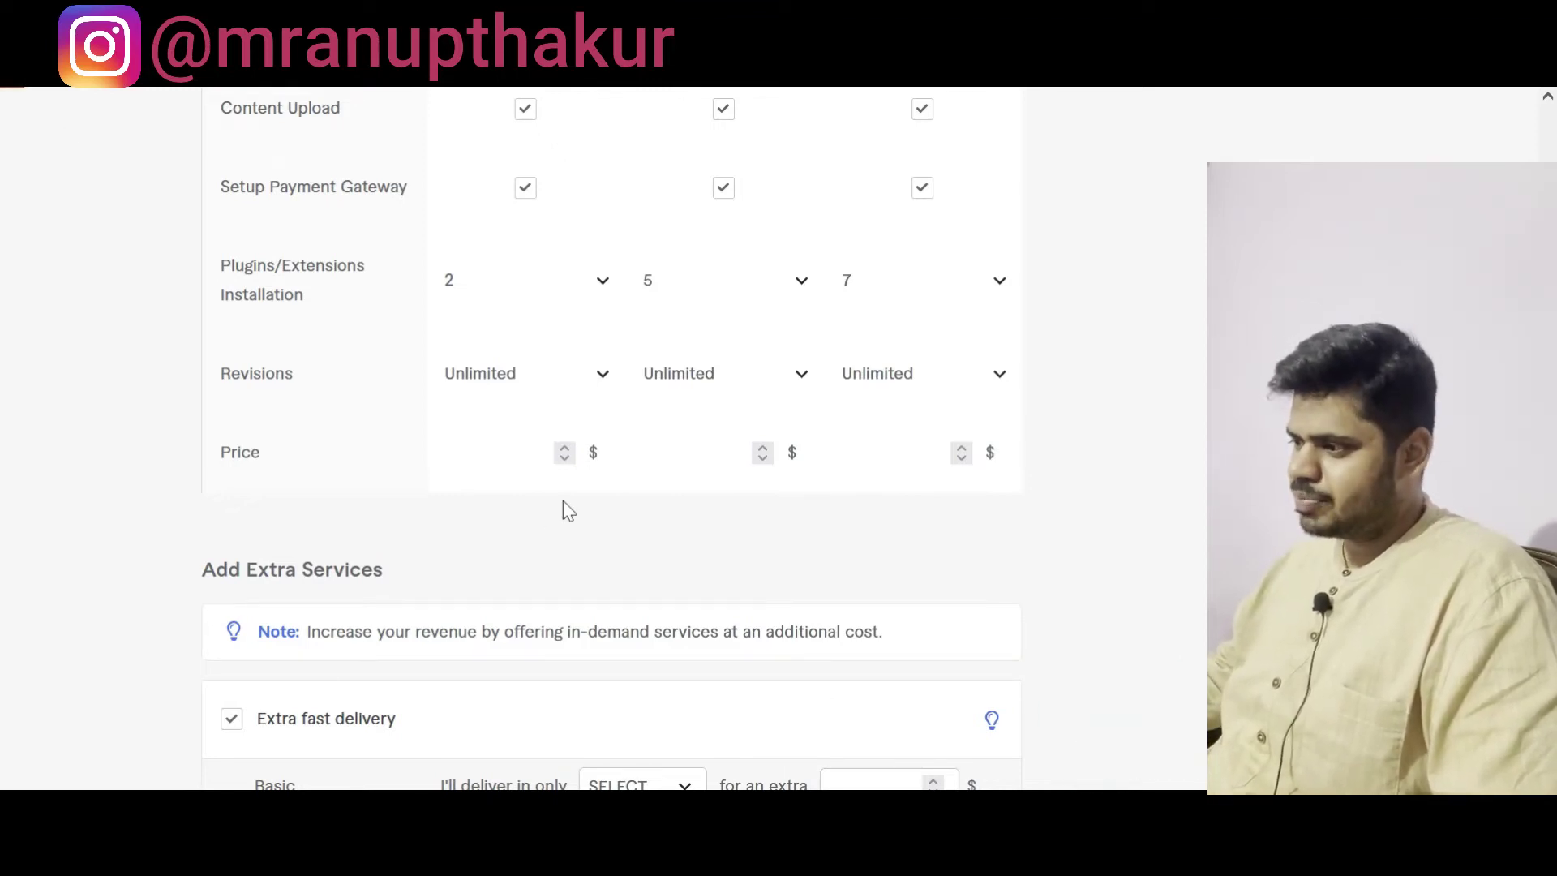
scroll(562, 502, "up", 8)
scroll(561, 510, "up", 8)
scroll(562, 511, "down", 12)
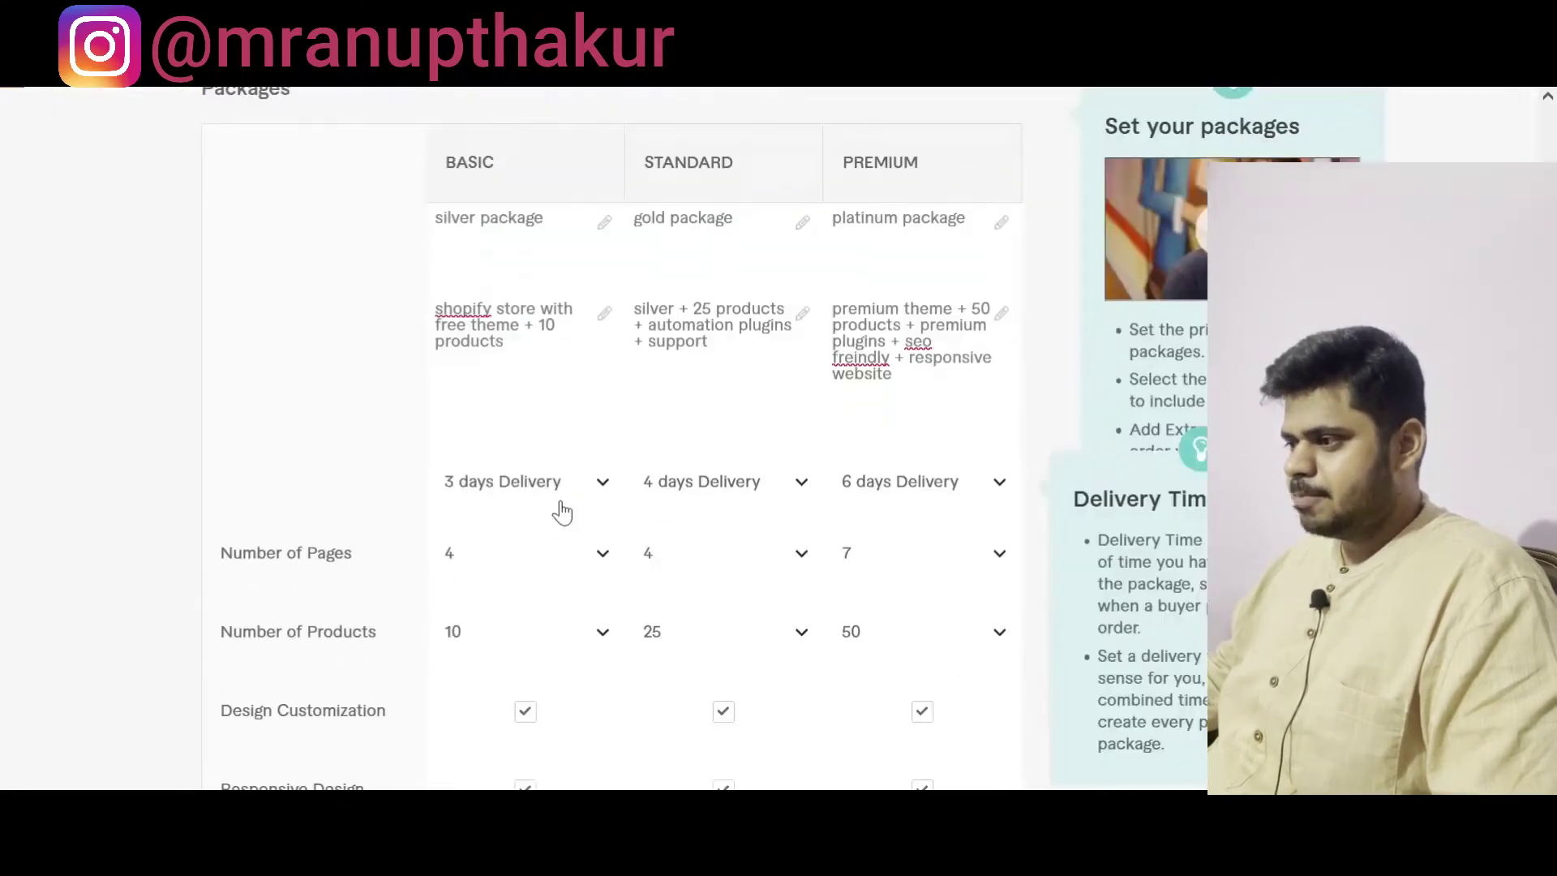
scroll(550, 518, "down", 6)
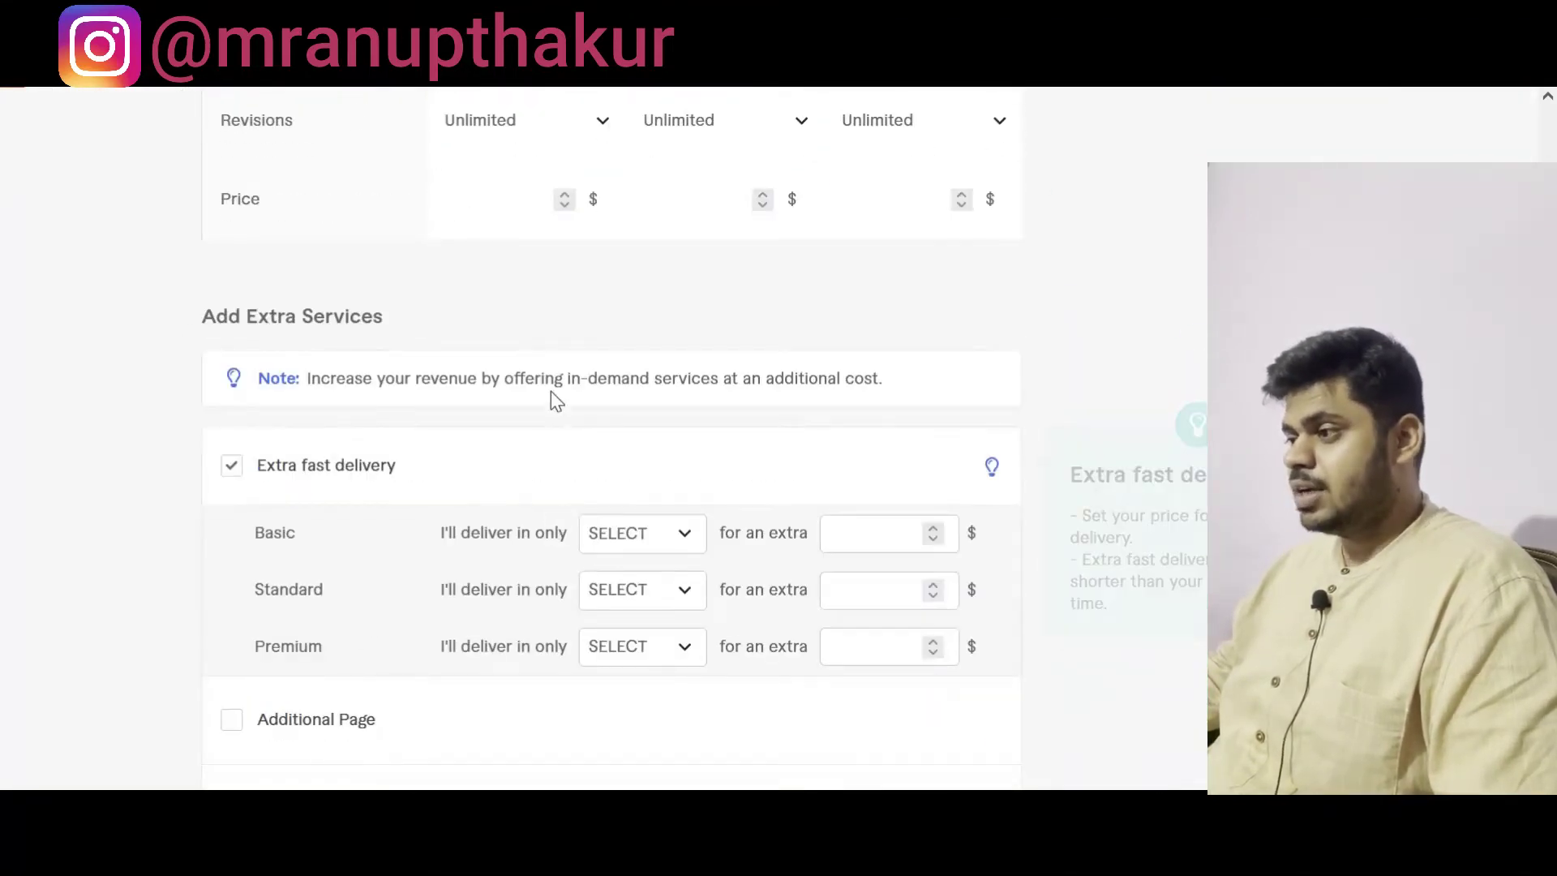
Step: Set the package prices to $30 for Basic, $100 for Standard and $200 for Premium
scroll(551, 397, "up", 3)
left_click(487, 442)
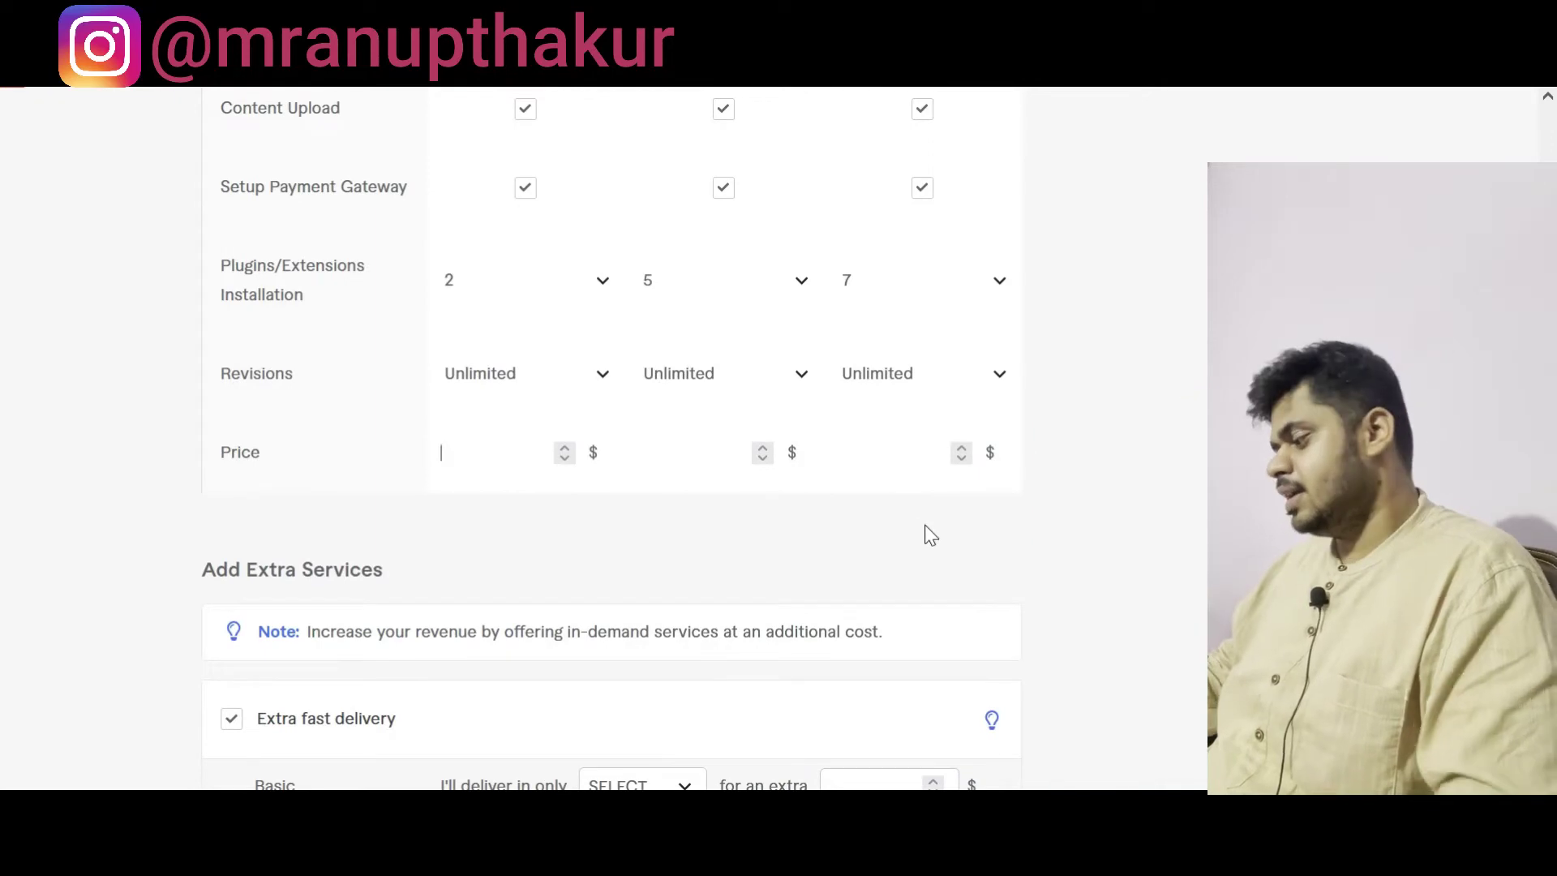
left_click(706, 444)
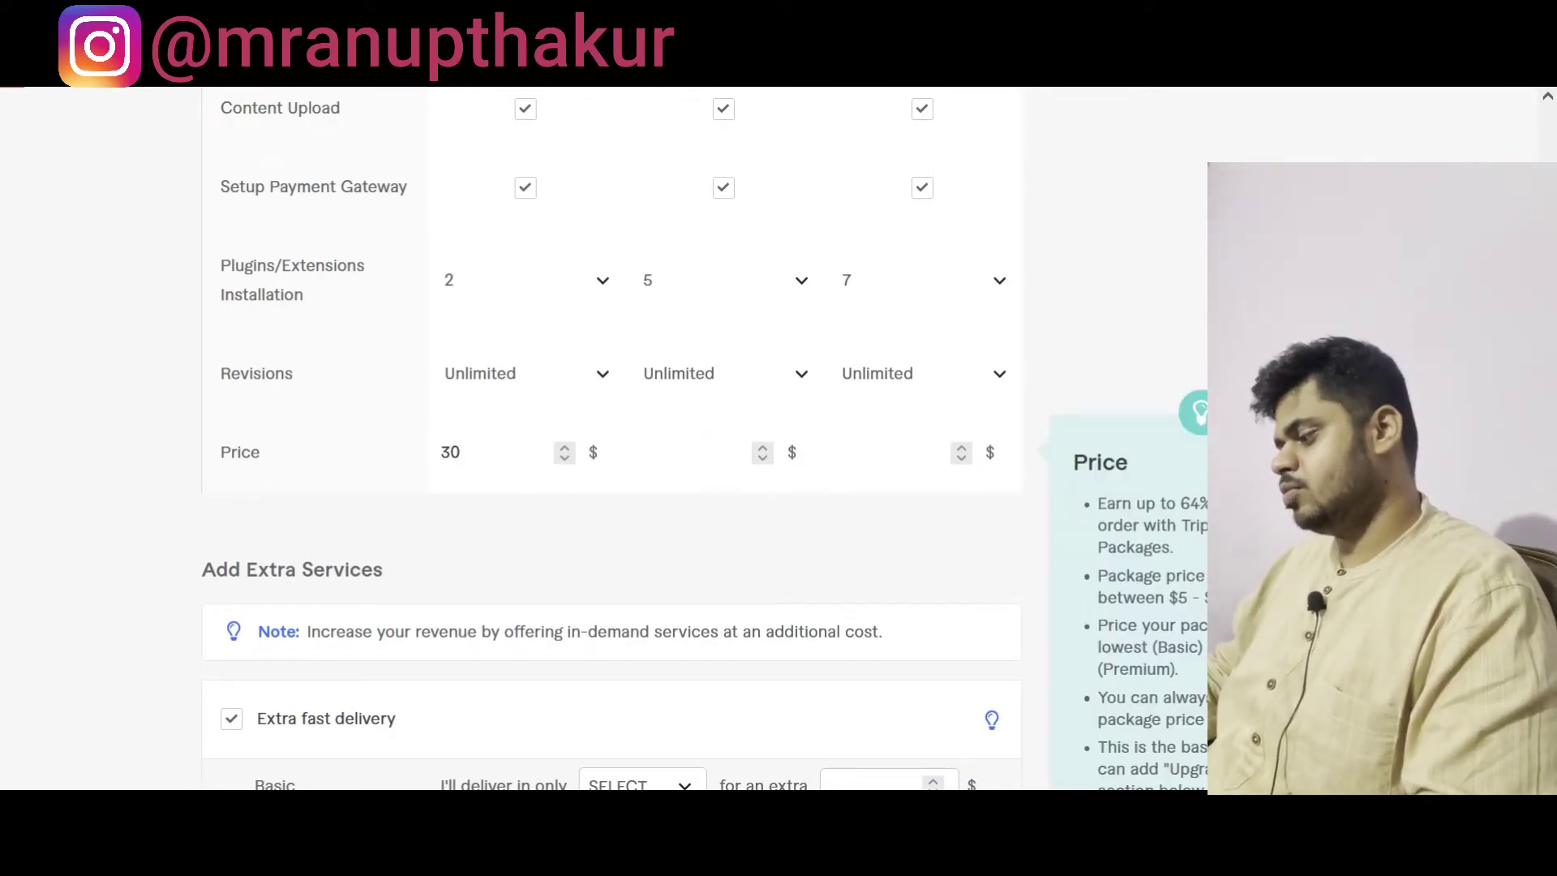
left_click(893, 456)
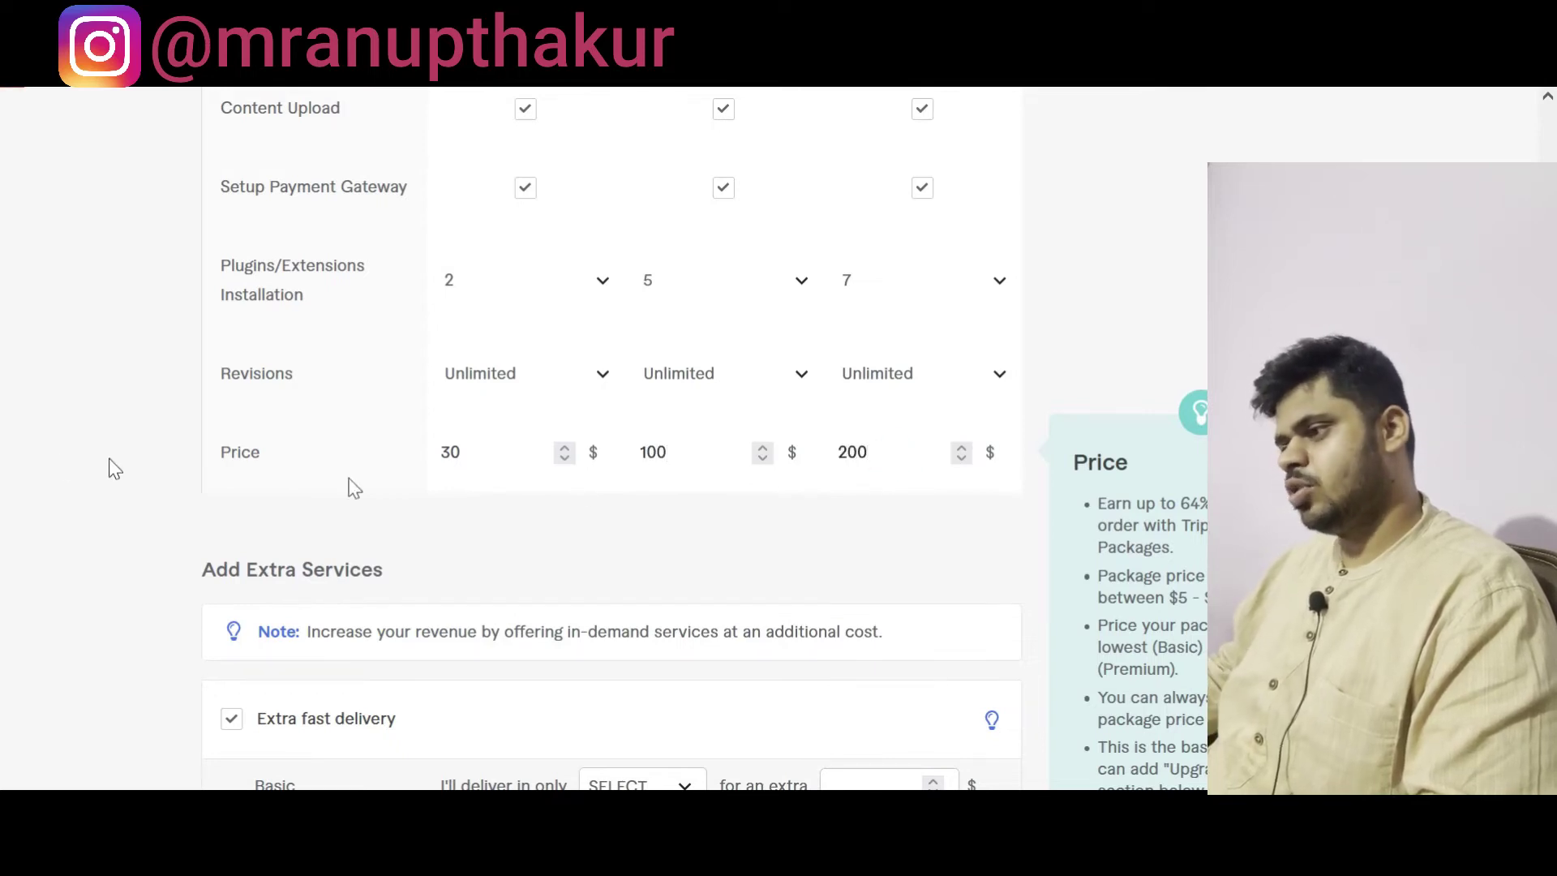
Step: Review the descriptions, delivery times, included features and prices of the three packages
scroll(51, 453, "down", 3)
scroll(50, 452, "up", 2)
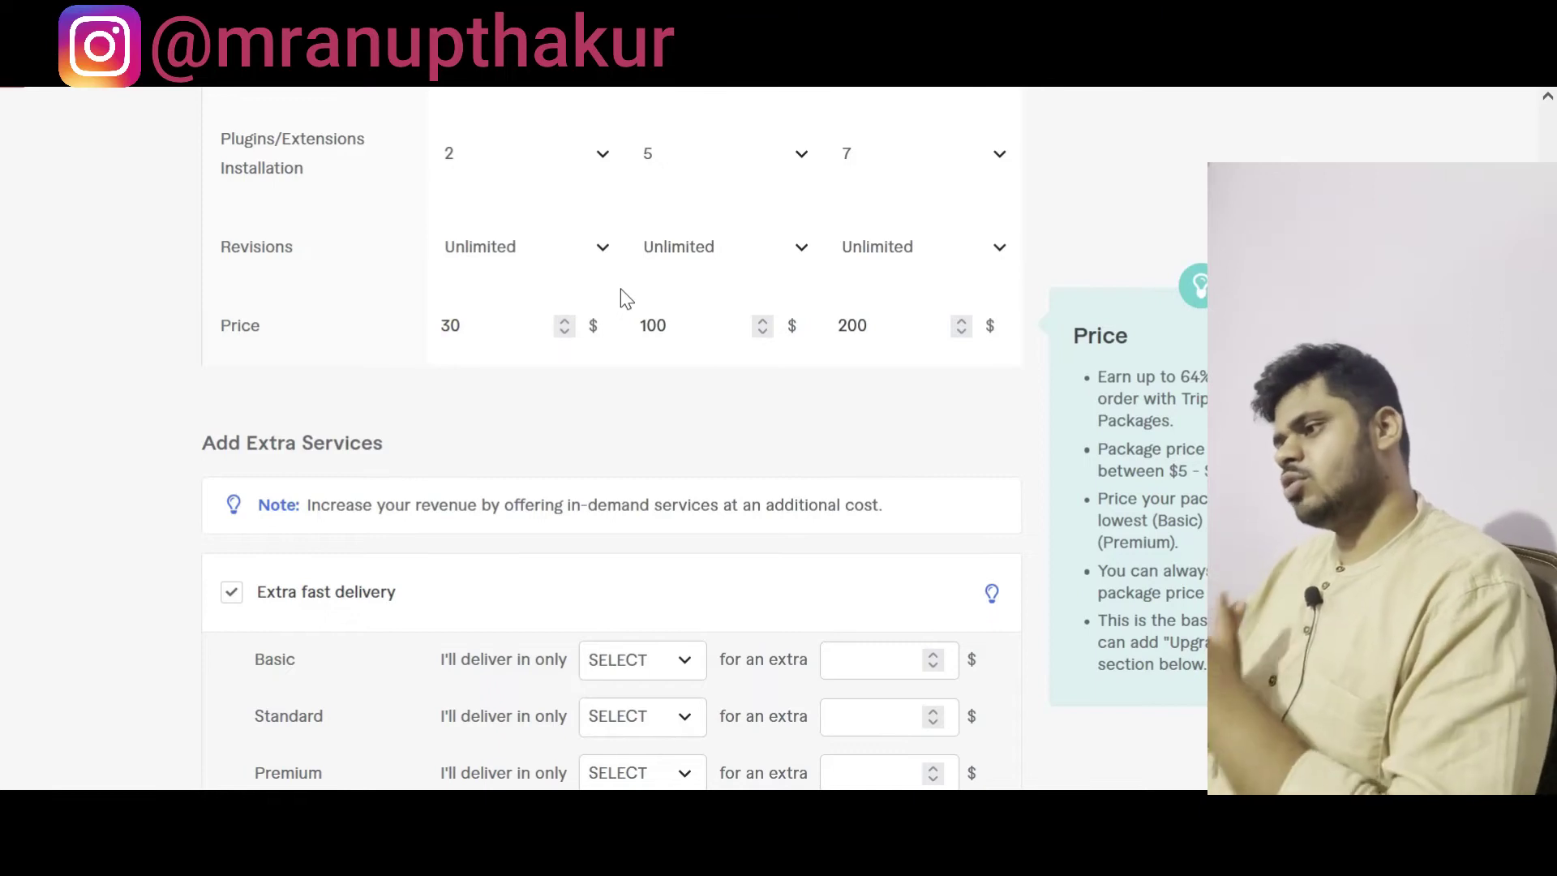
scroll(844, 762, "down", 3)
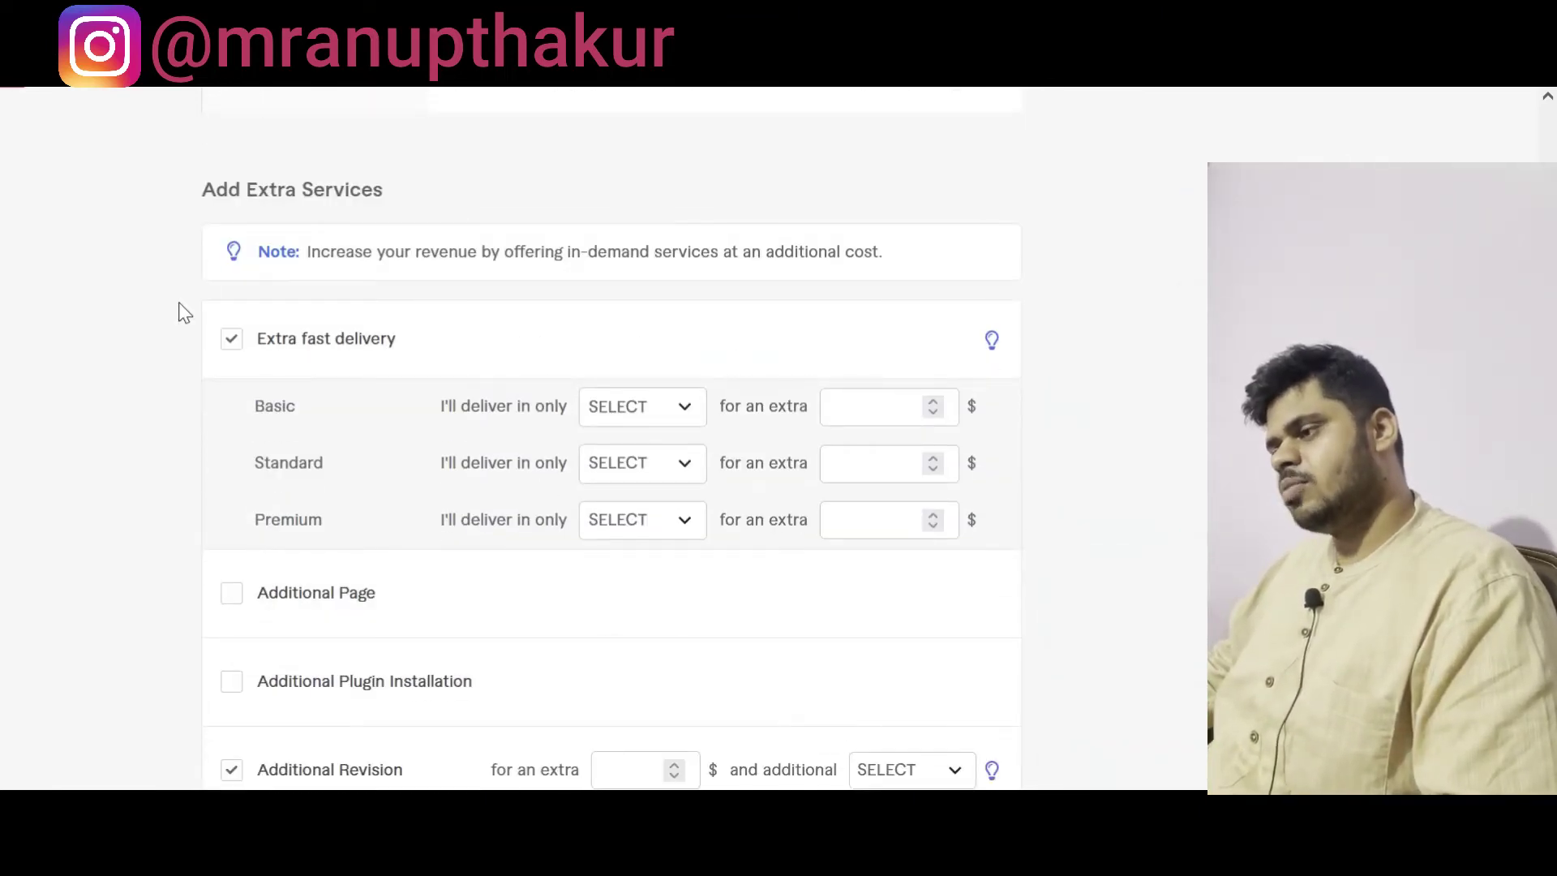
scroll(185, 313, "up", 9)
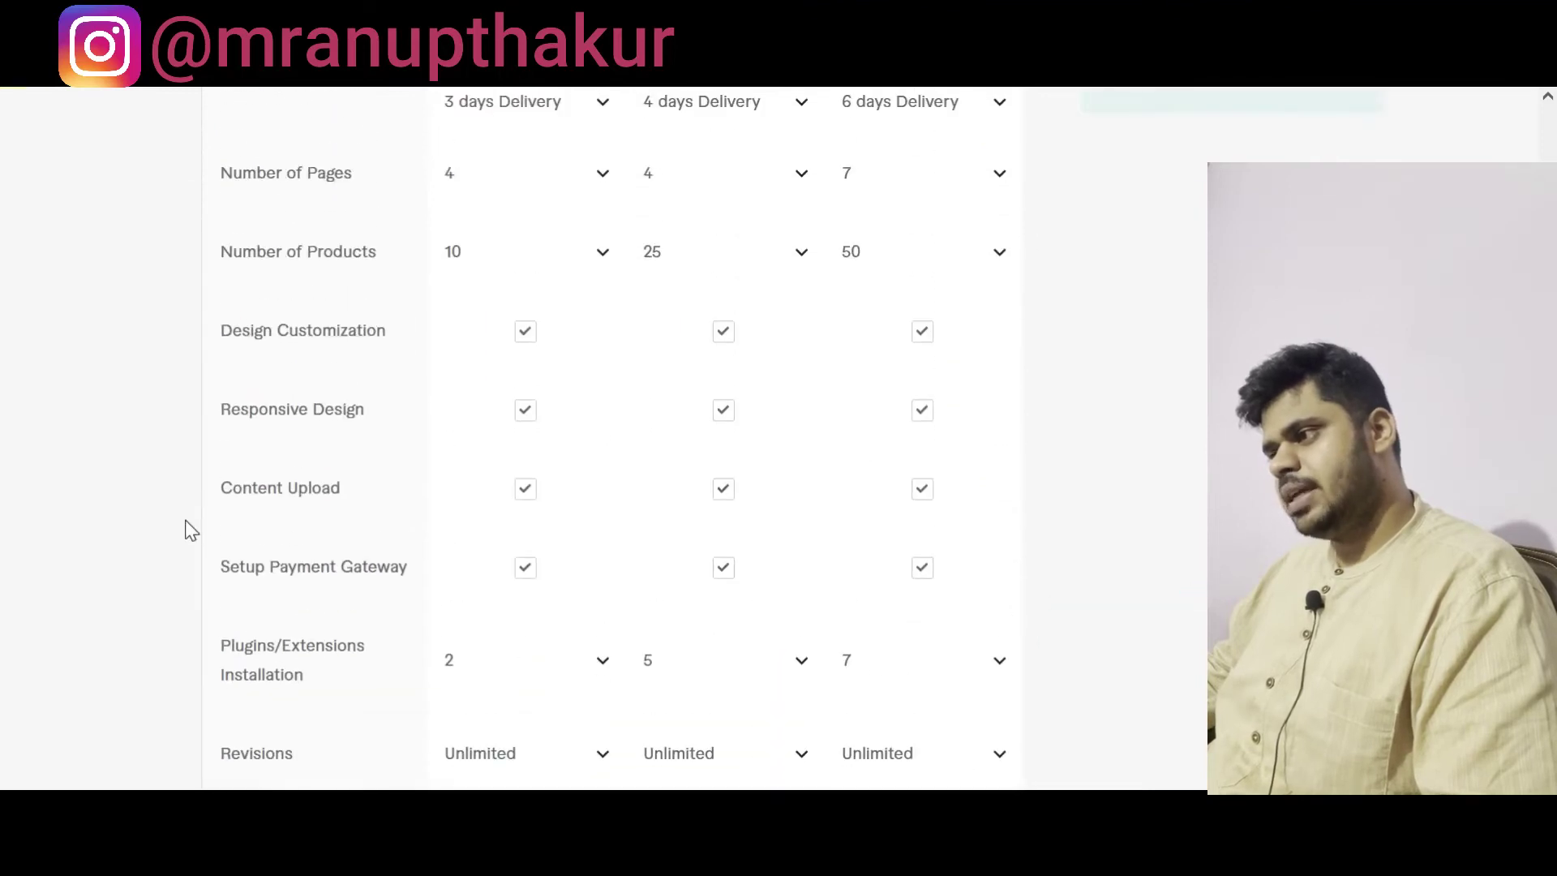
scroll(188, 529, "down", 9)
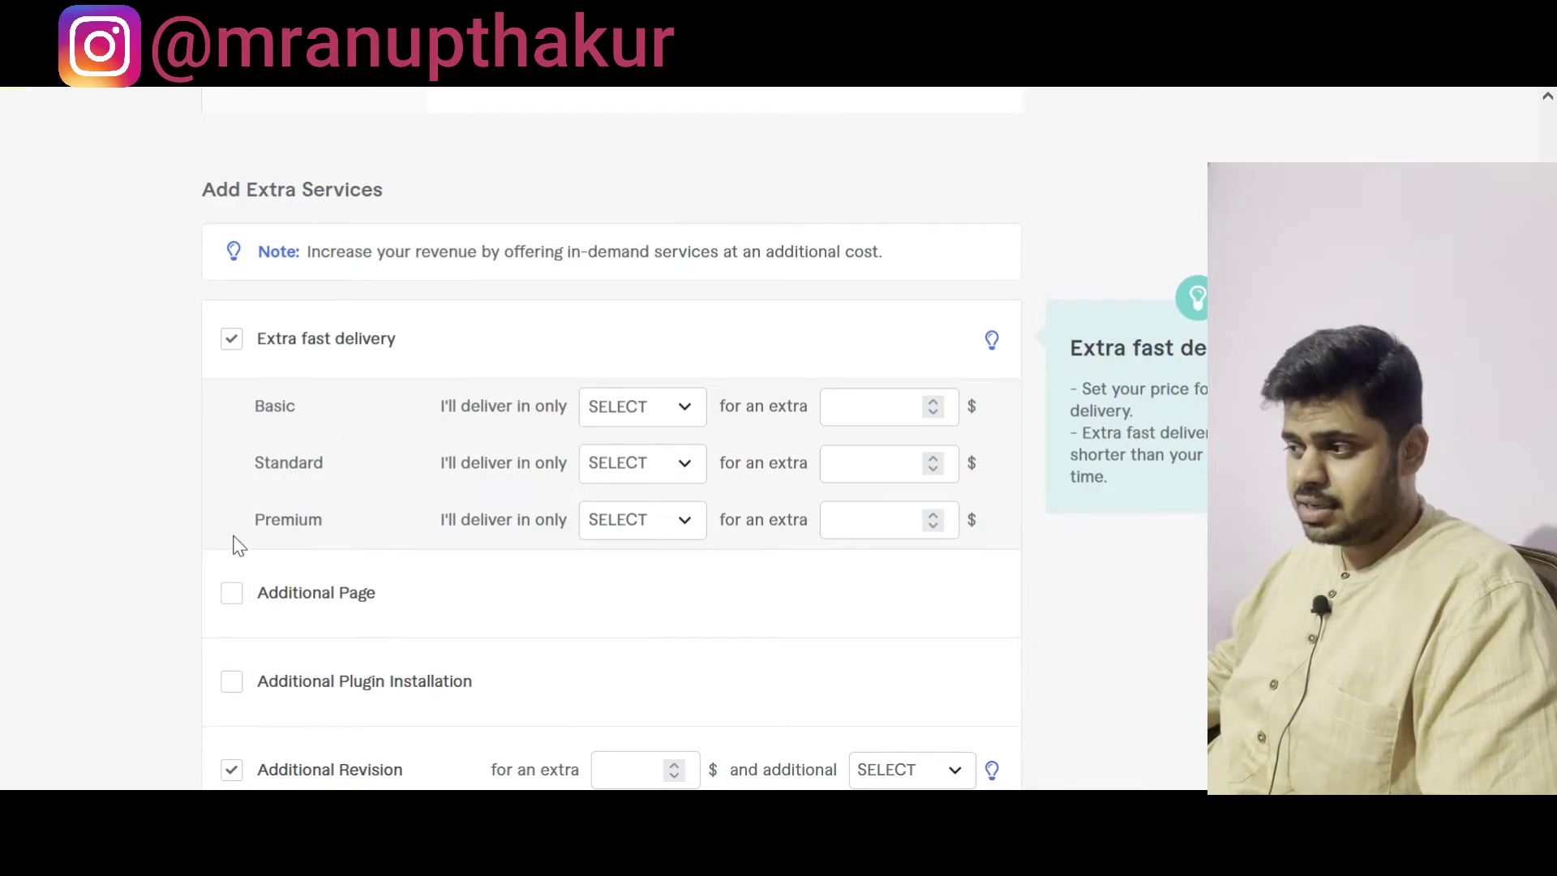
scroll(175, 587, "up", 12)
scroll(177, 587, "down", 2)
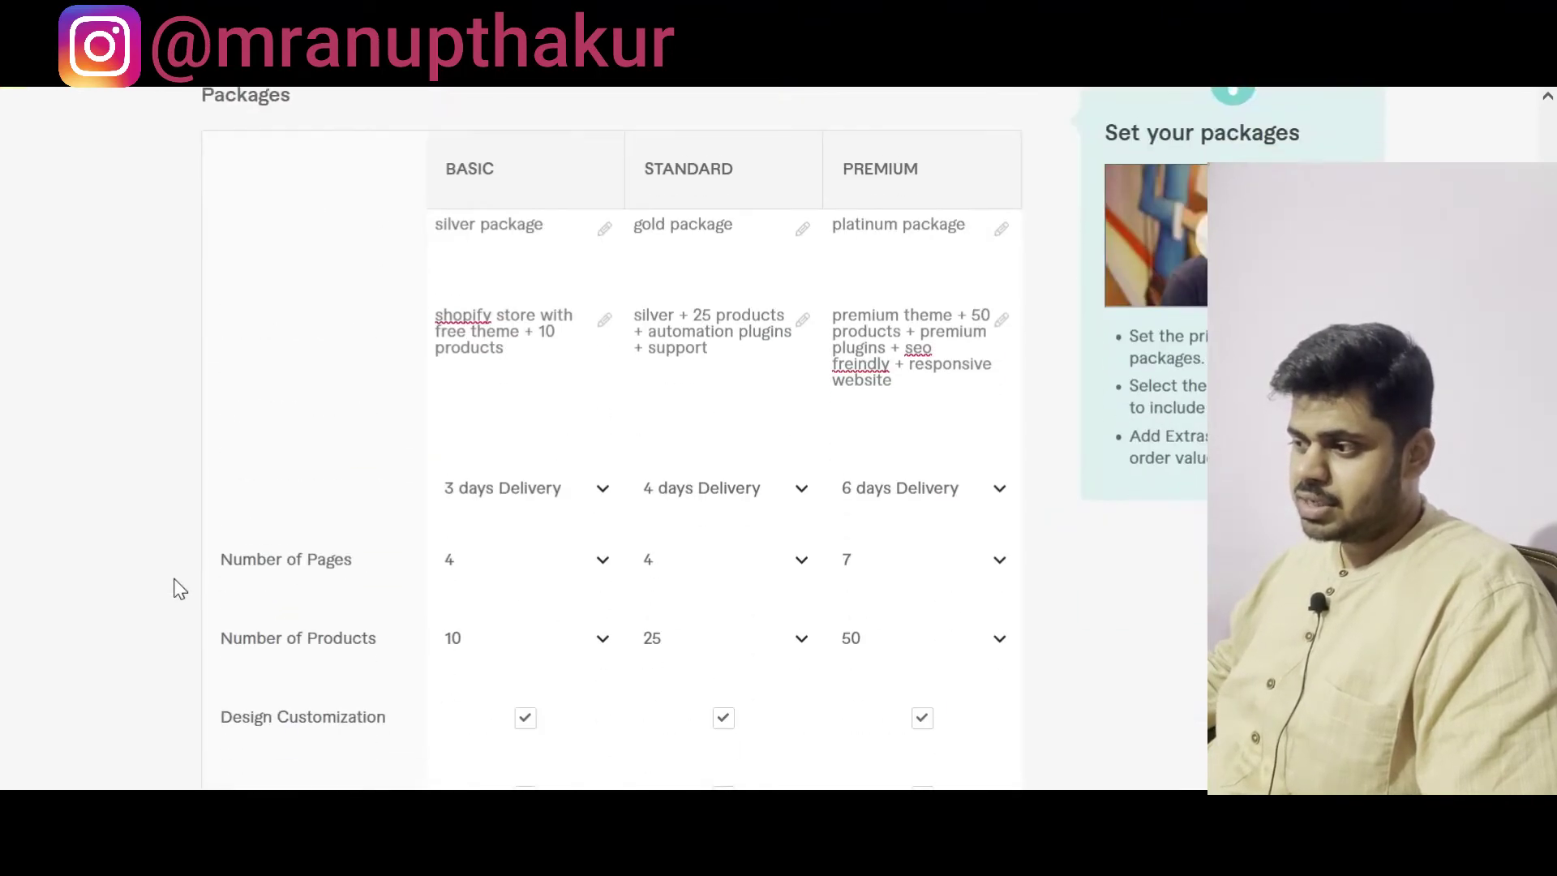
scroll(237, 542, "down", 12)
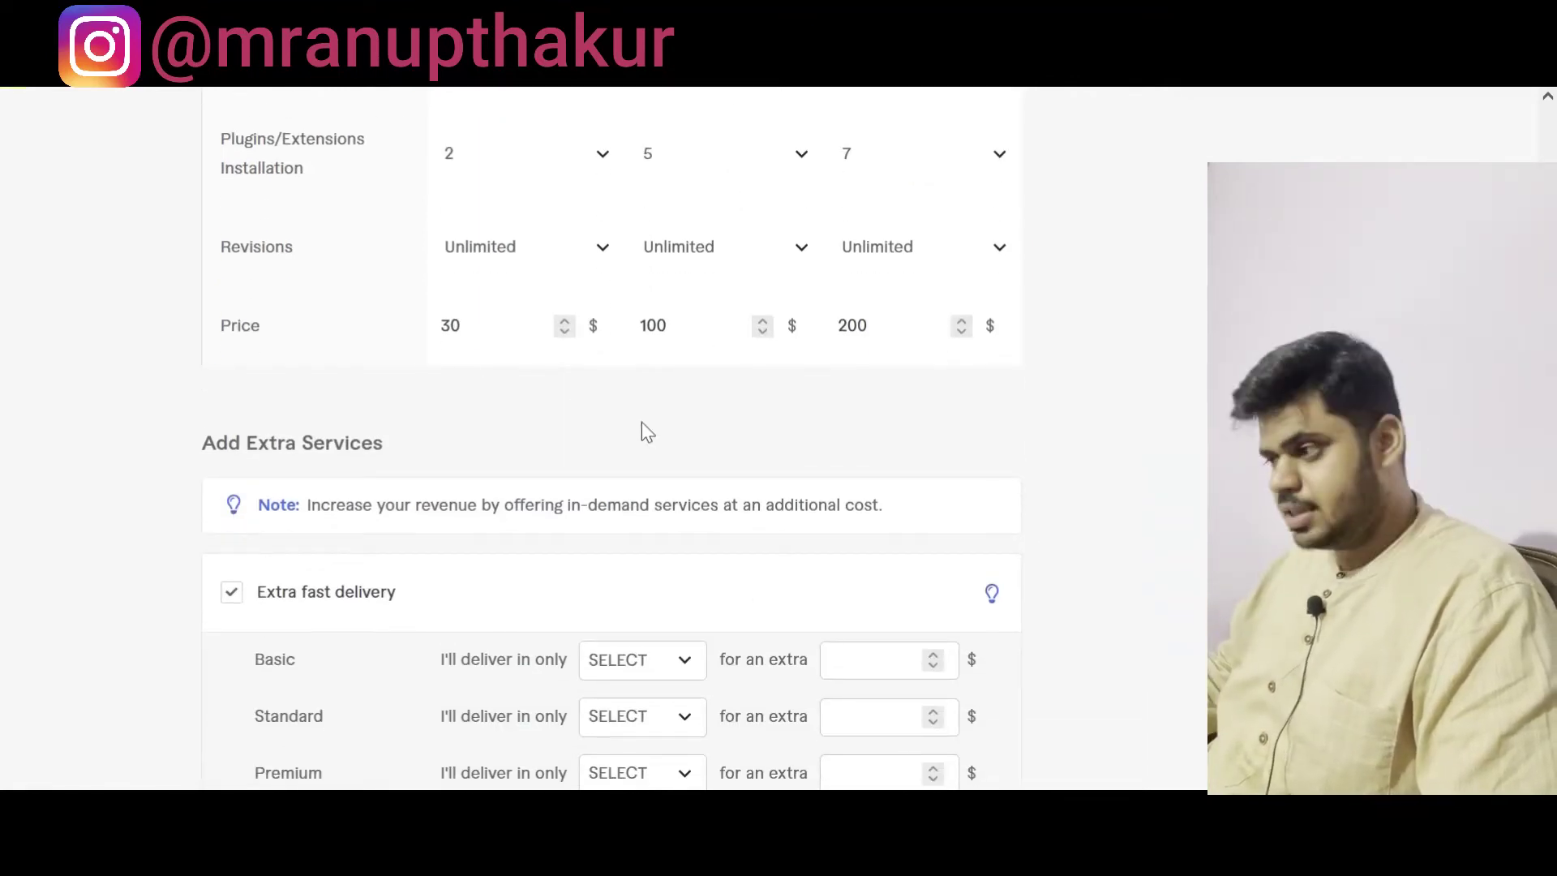
Step: Offer extra fast delivery for the Basic package in 1 day for an extra $50
scroll(640, 427, "down", 3)
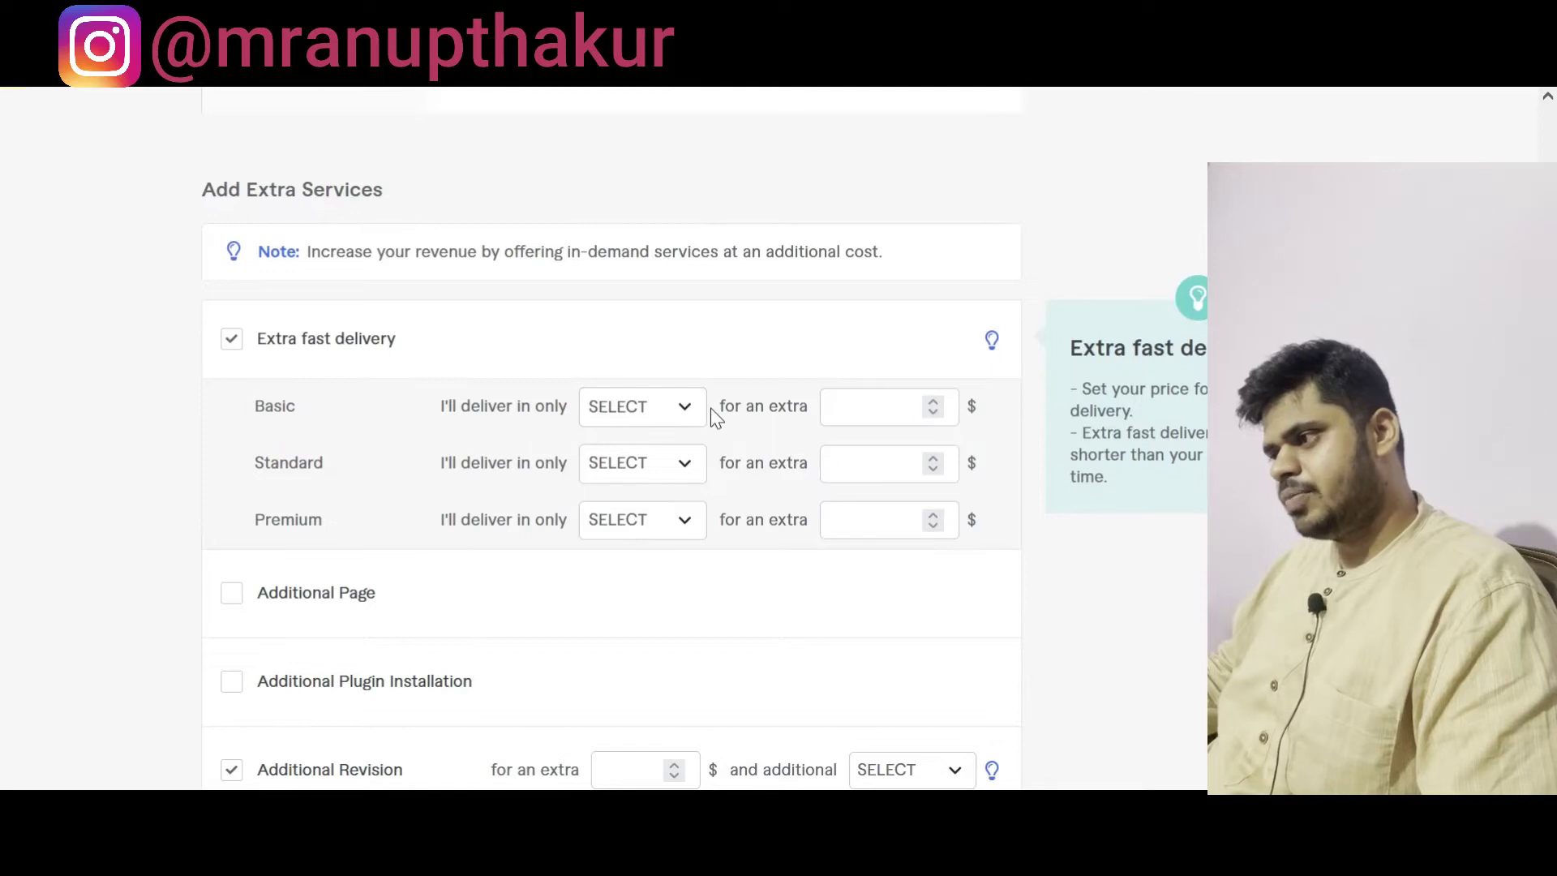
left_click(641, 406)
left_click(649, 551)
left_click(882, 421)
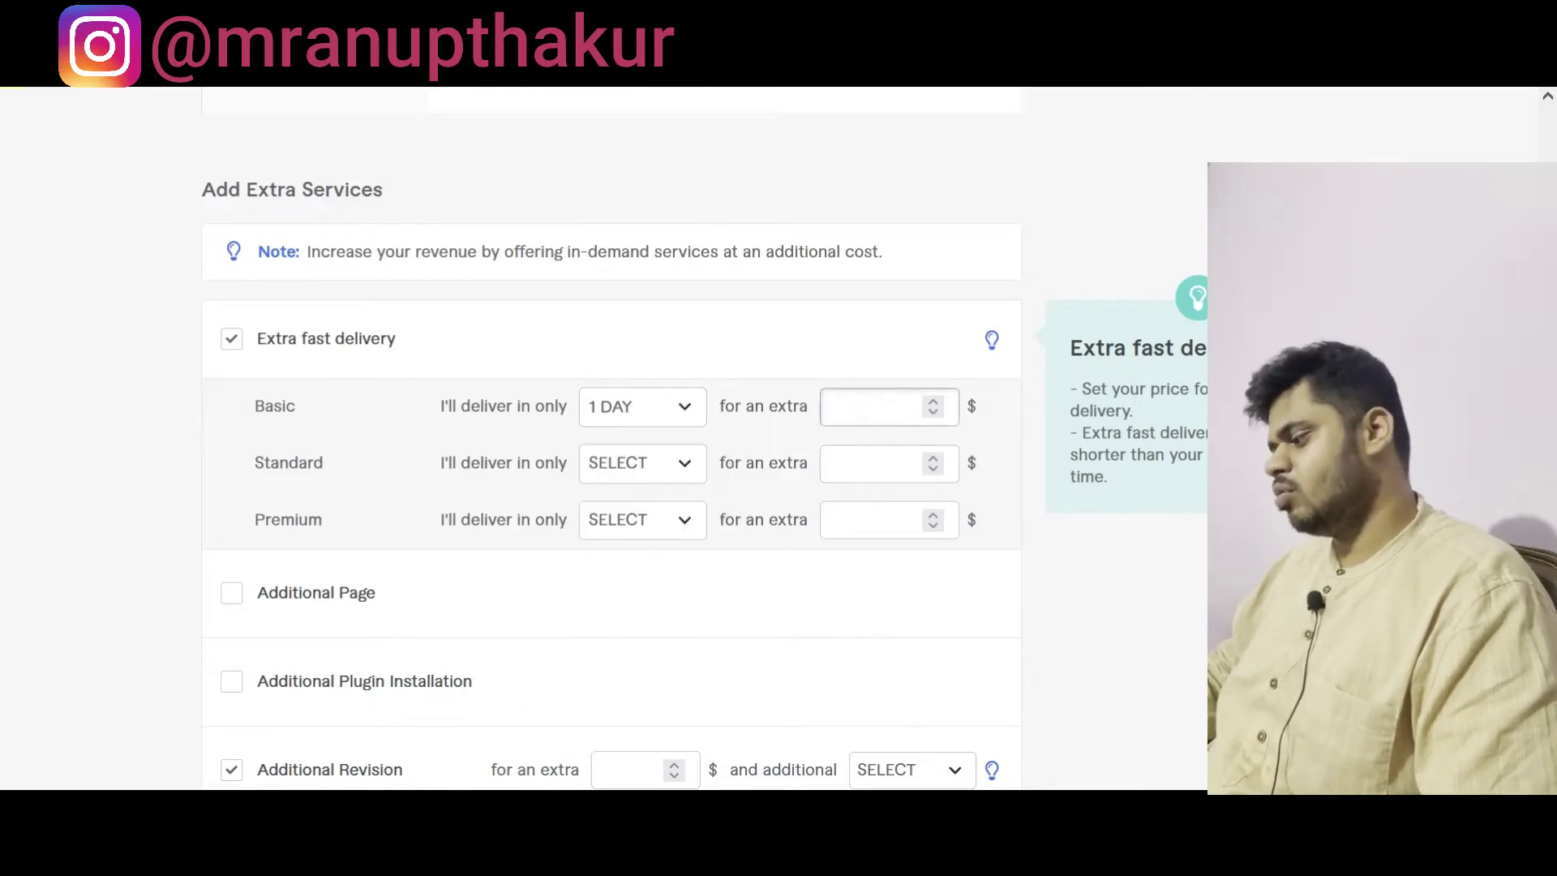
type("50")
scroll(883, 420, "up", 2)
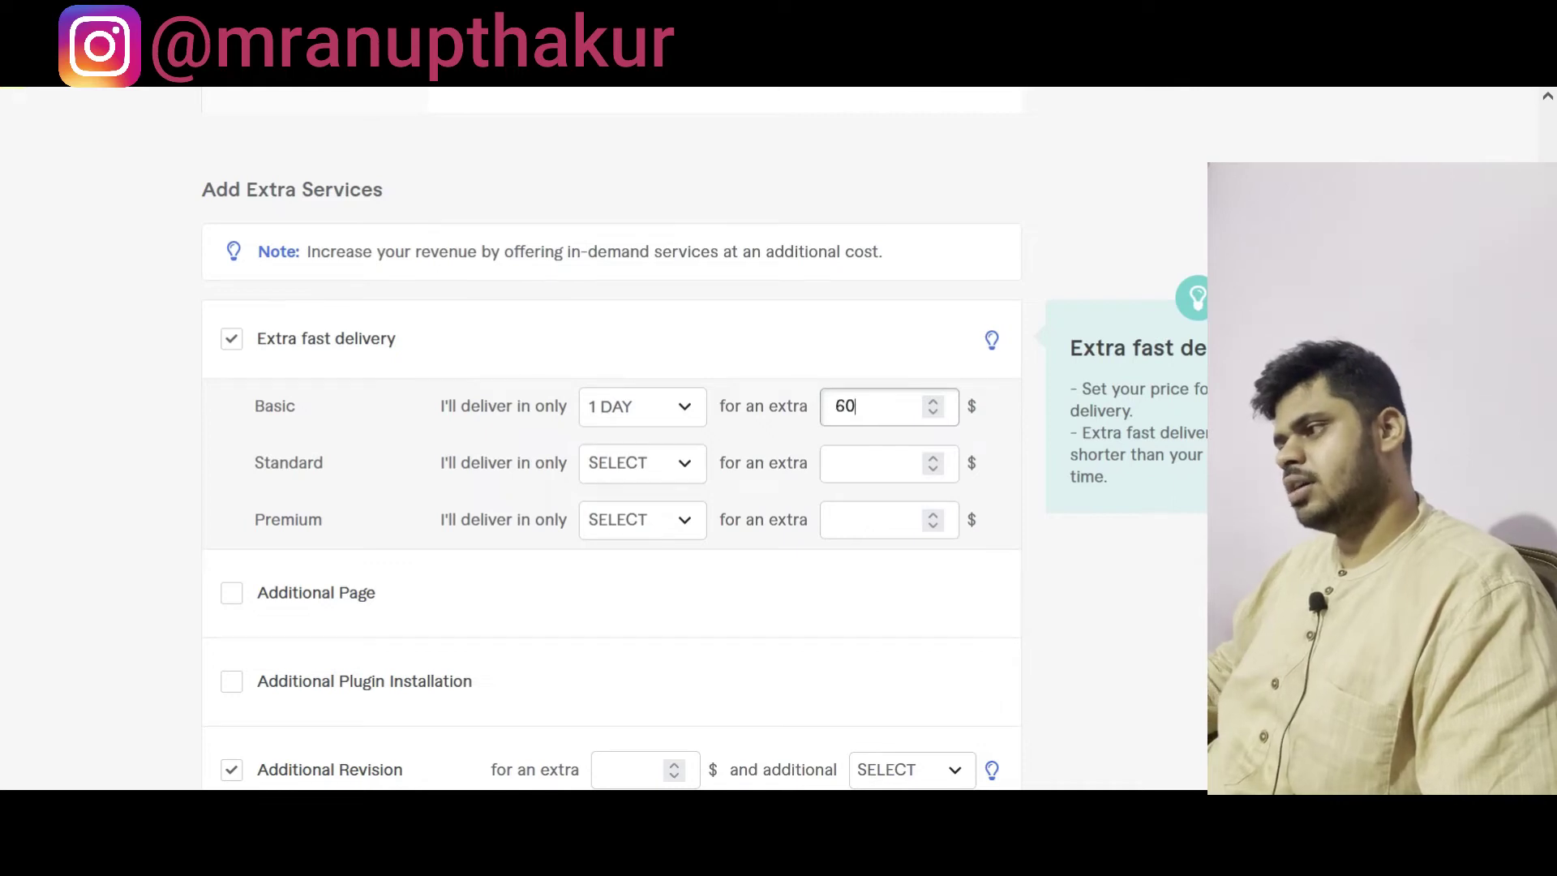
scroll(483, 357, "up", 2)
key("BackSpace")
key("BackSpace")
type("5")
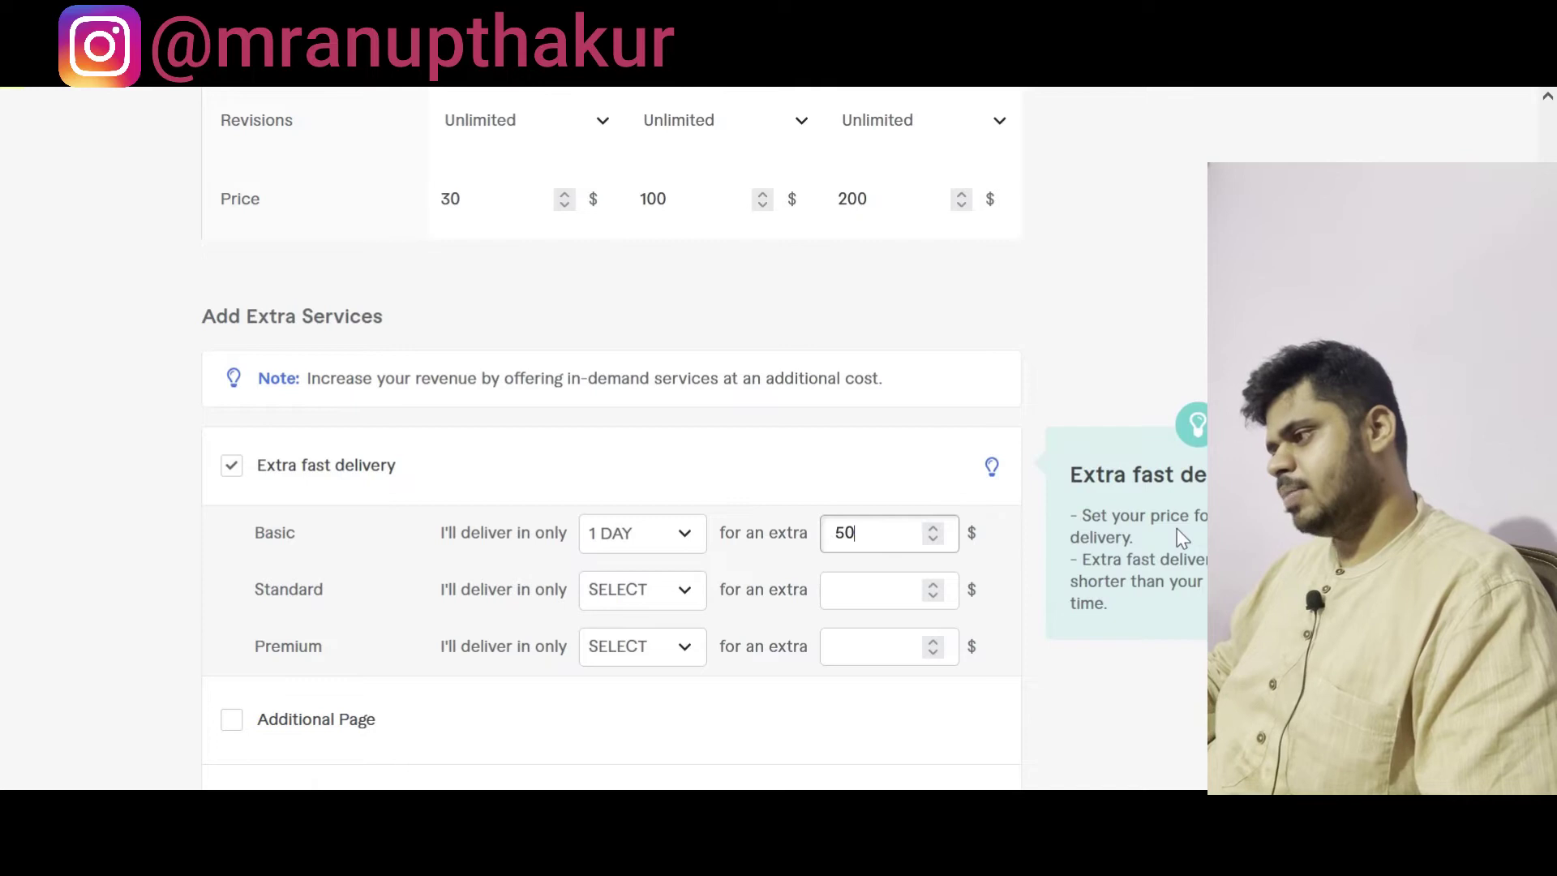
left_click(71, 488)
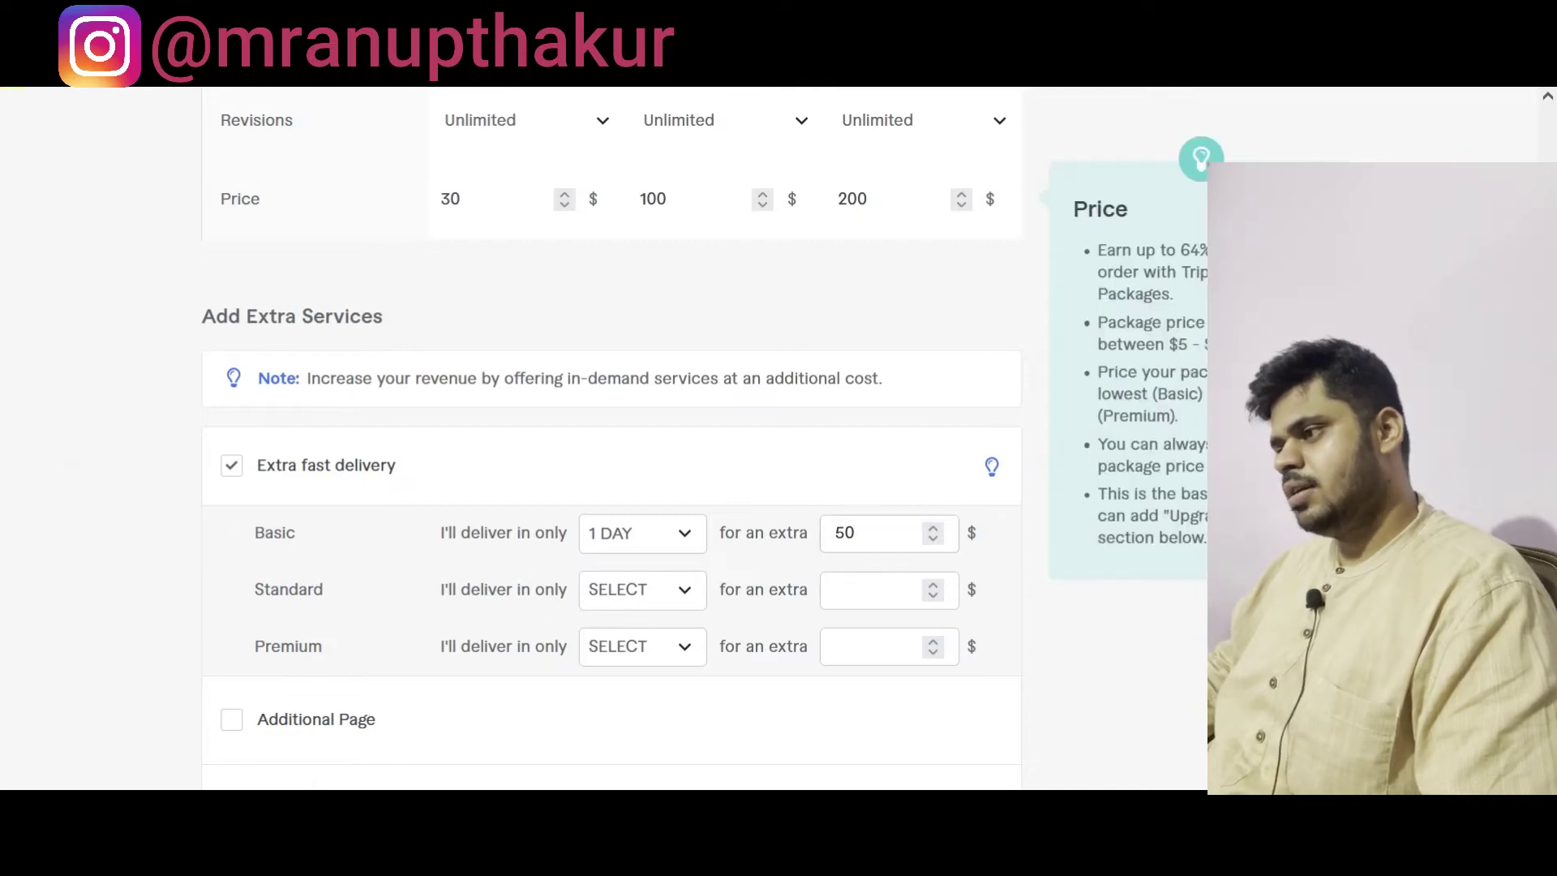
Step: Offer extra fast delivery for the Standard package in 2 days for an extra $50
mouse_move(878, 563)
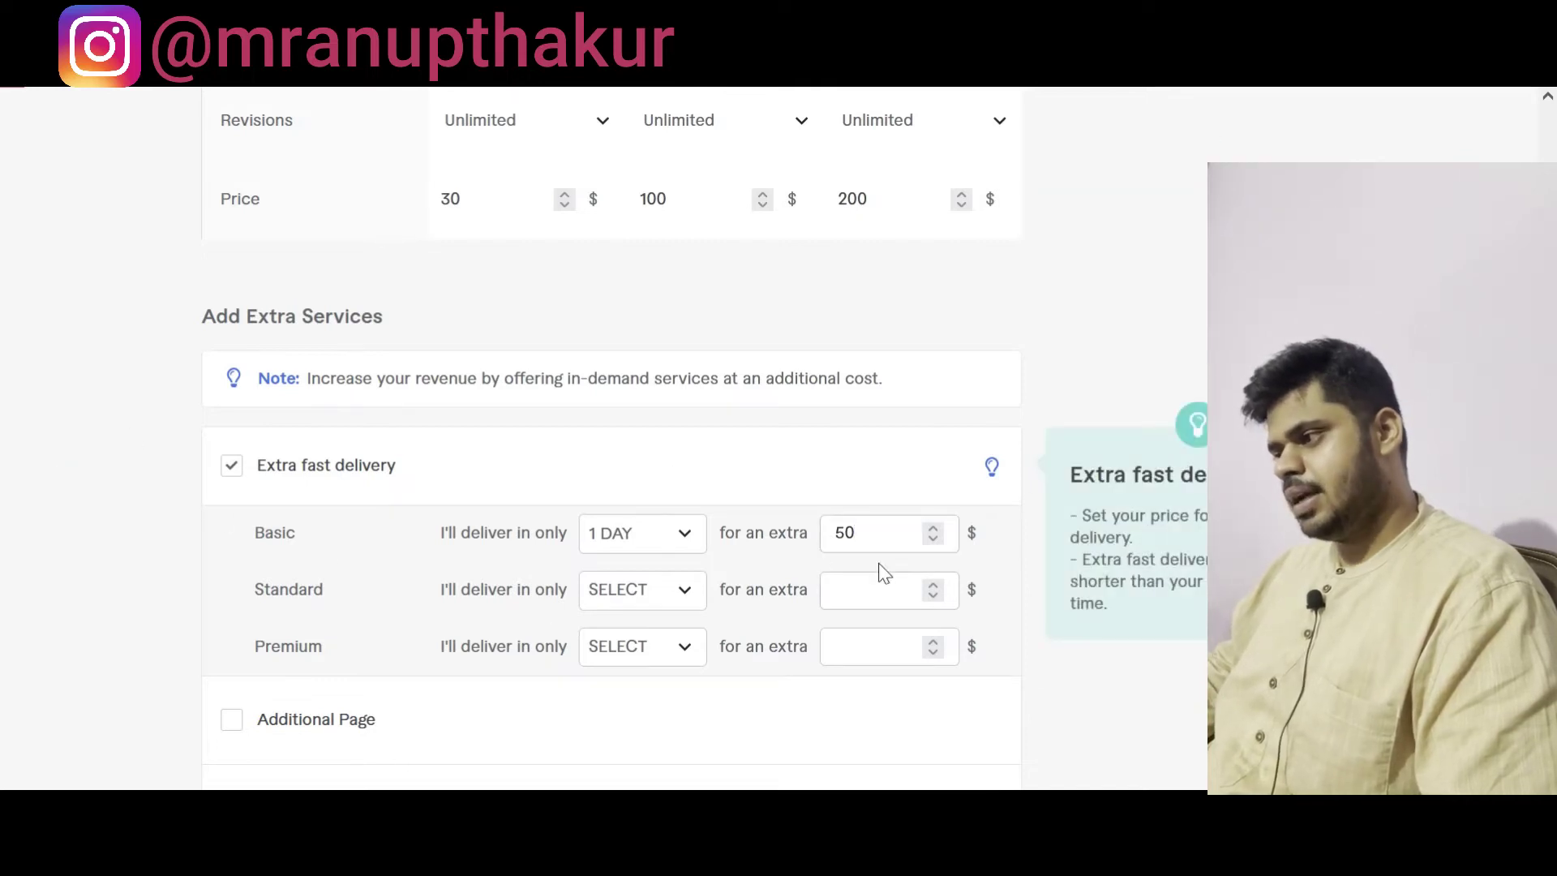
left_click(657, 598)
left_click(656, 440)
left_click(923, 597)
type("50")
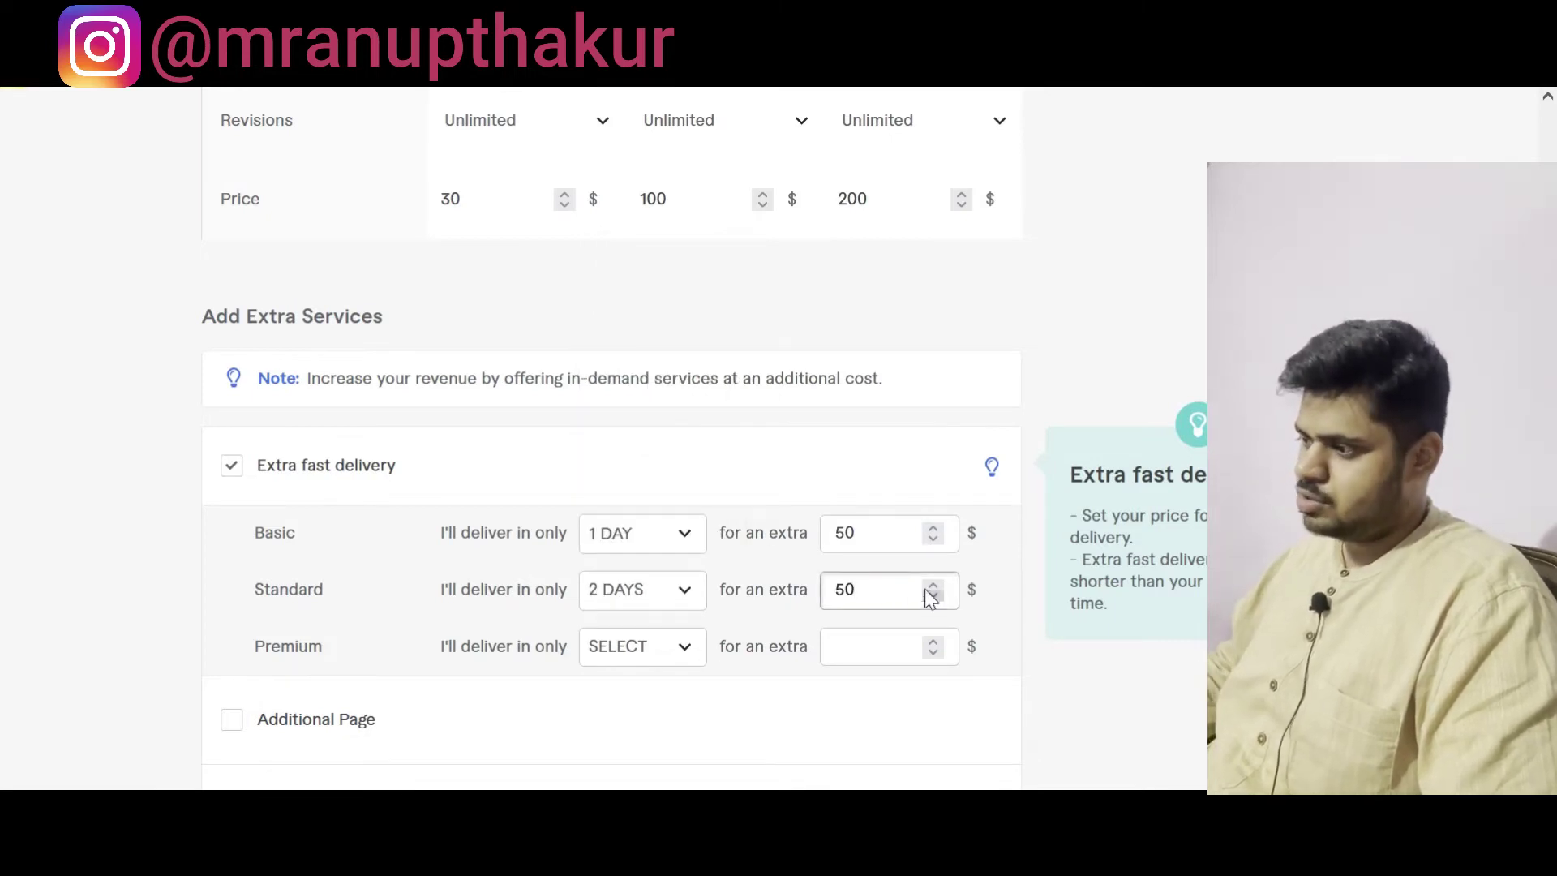
Step: Offer extra fast delivery for the Premium package in 2 days for an extra $100
left_click(626, 665)
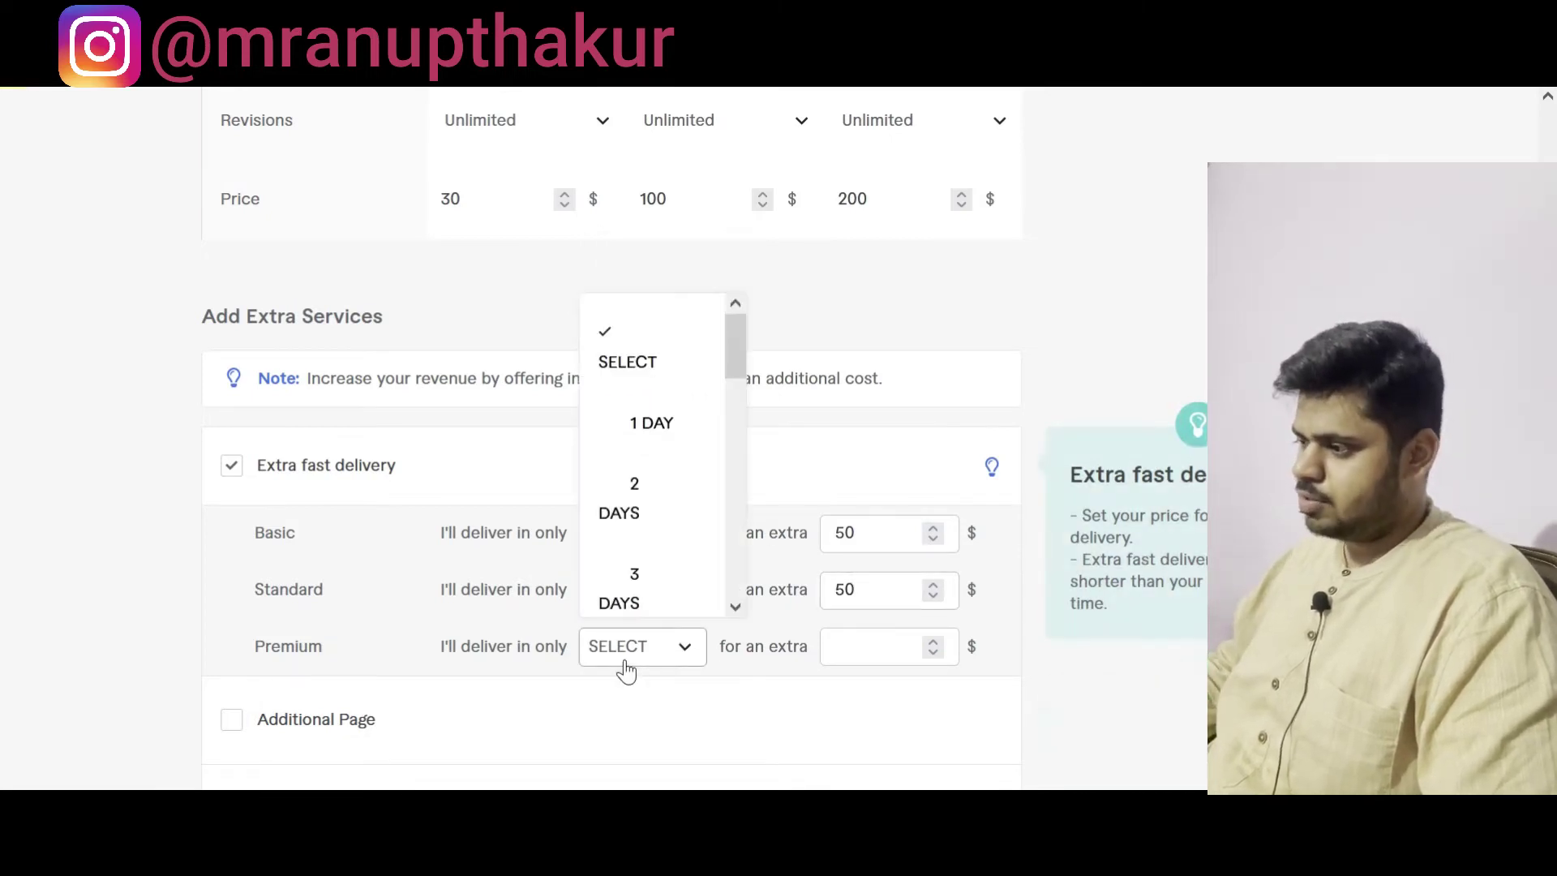
left_click(678, 525)
left_click(869, 647)
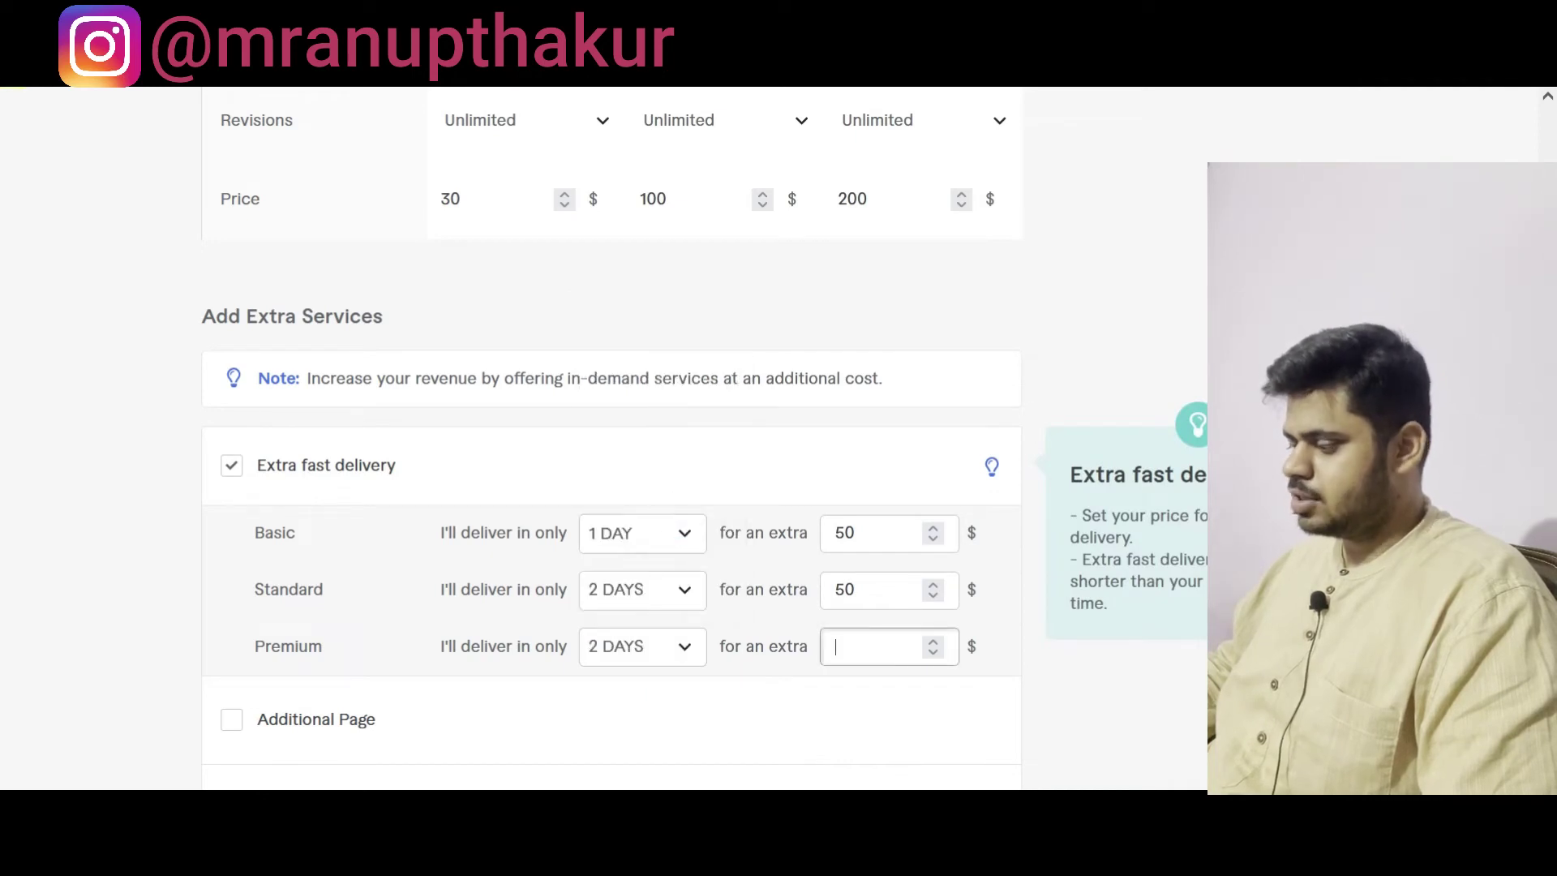
type("100")
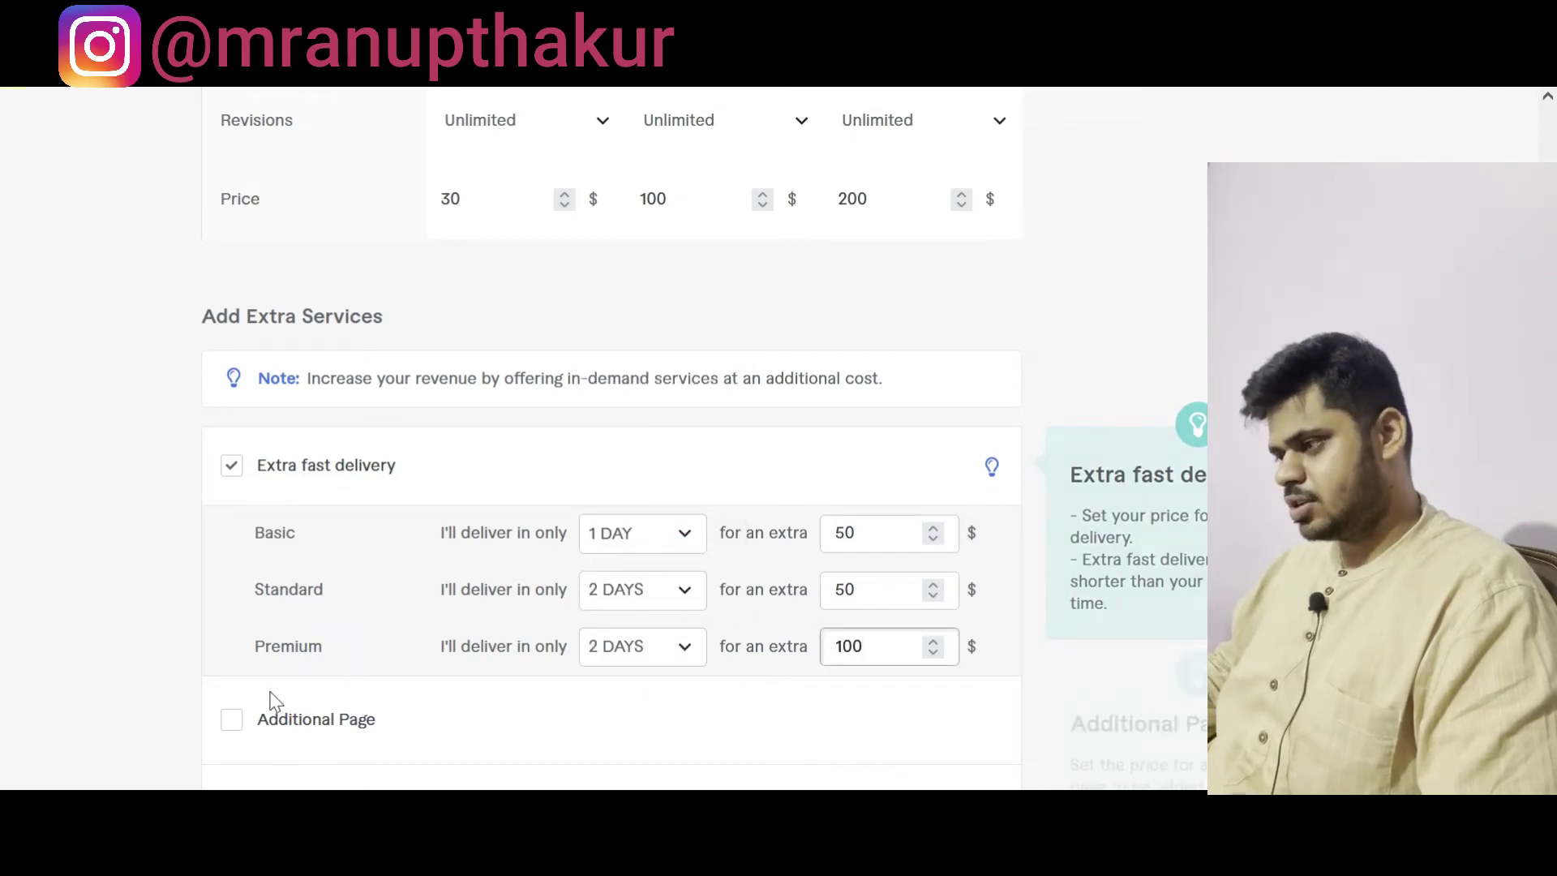
left_click(77, 664)
mouse_move(912, 225)
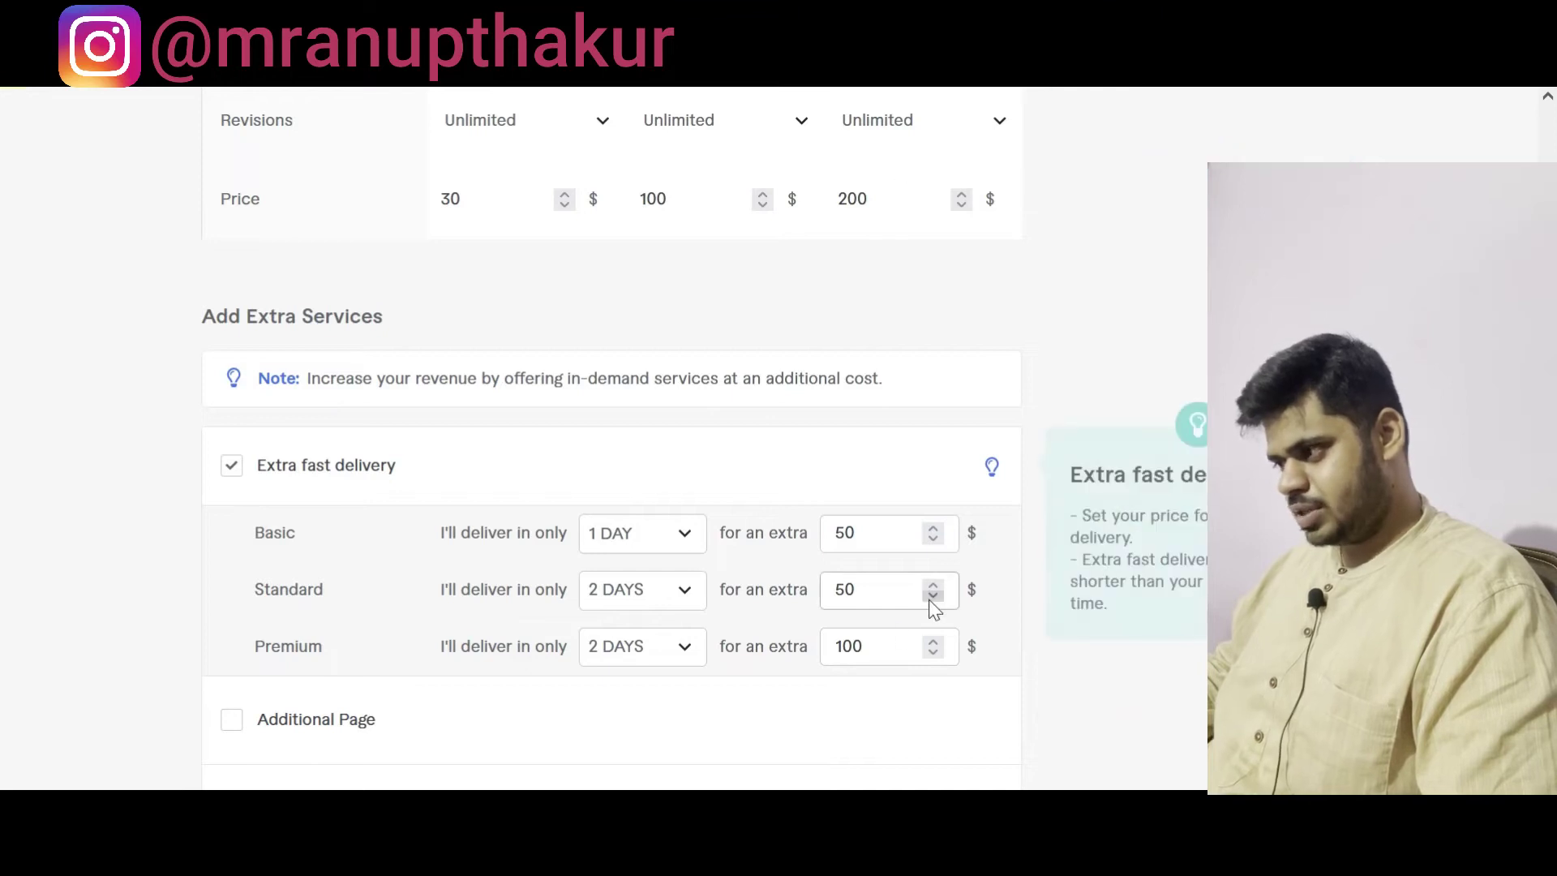
left_click(884, 646)
Step: Add the Additional Page extra service for $10 and 1 additional day
scroll(608, 438, "down", 1)
scroll(893, 630, "down", 4)
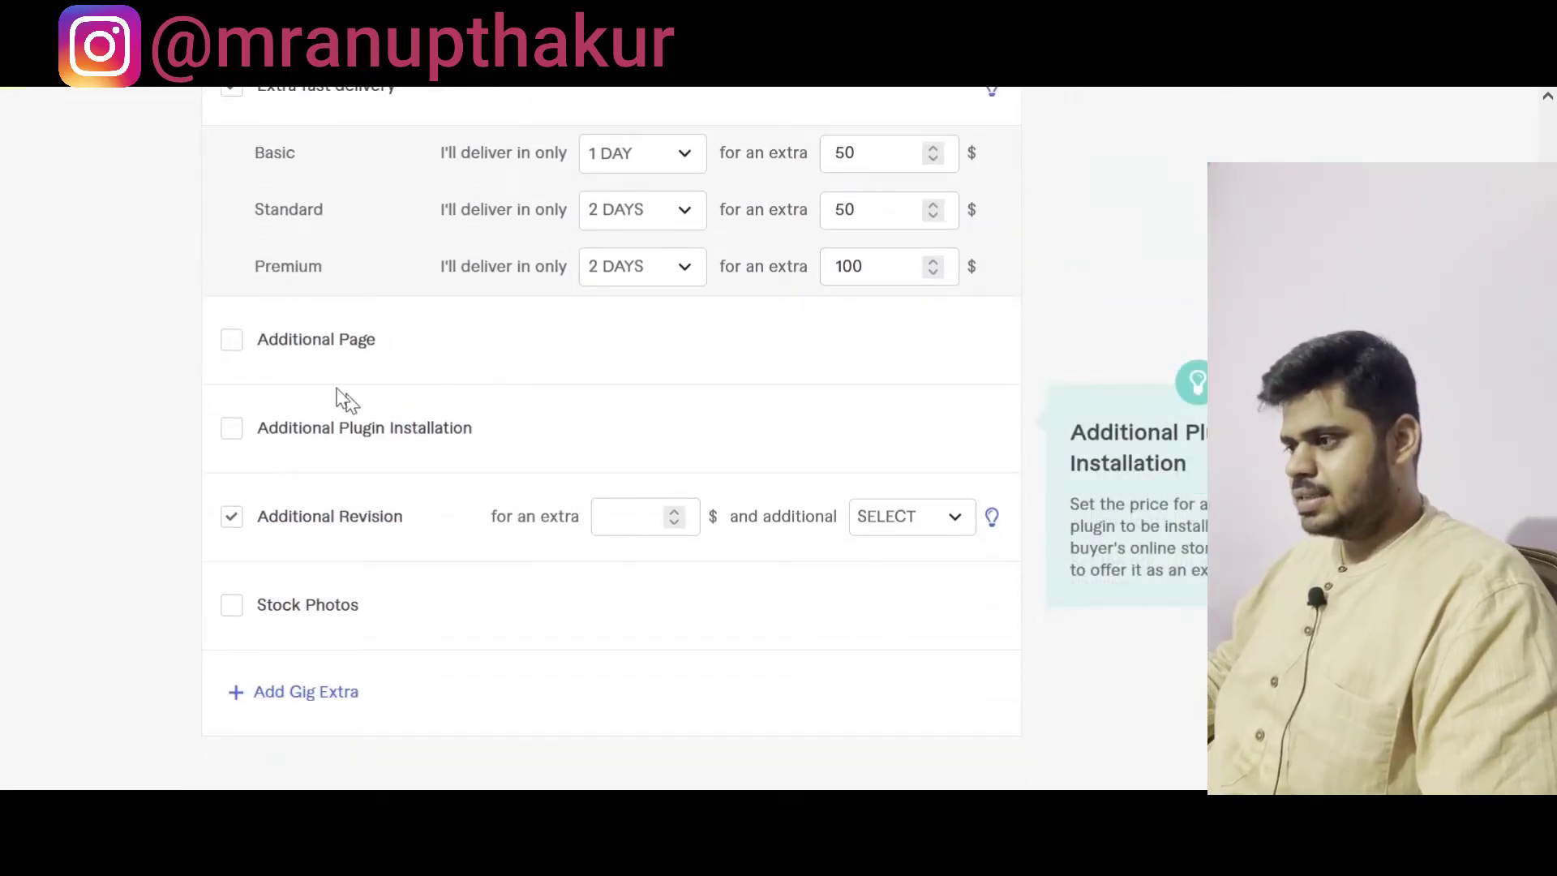
left_click(297, 347)
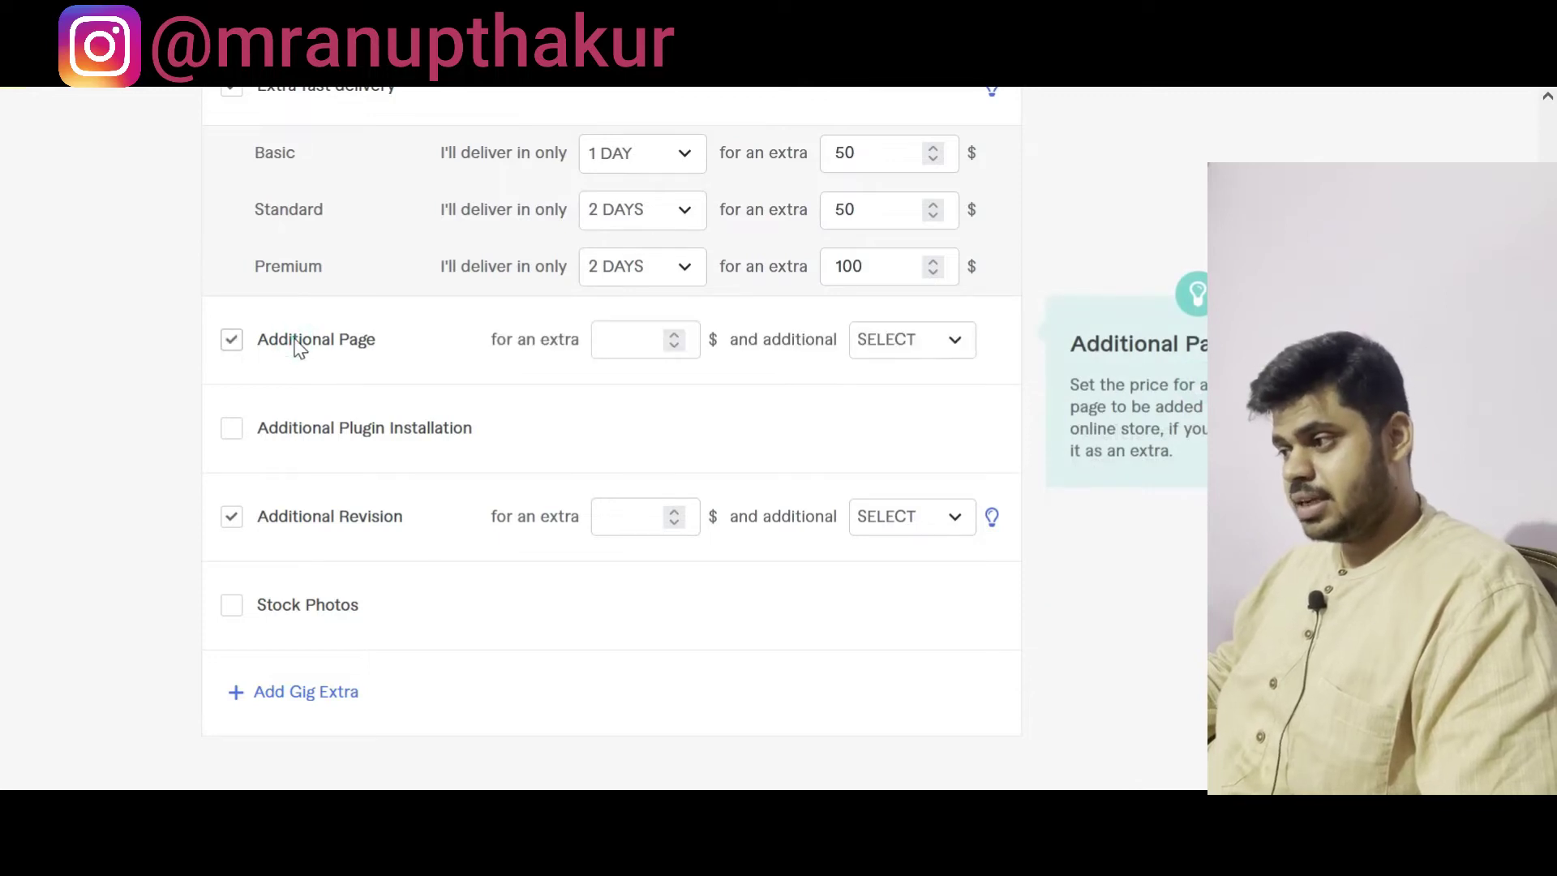
left_click(625, 339)
type("10")
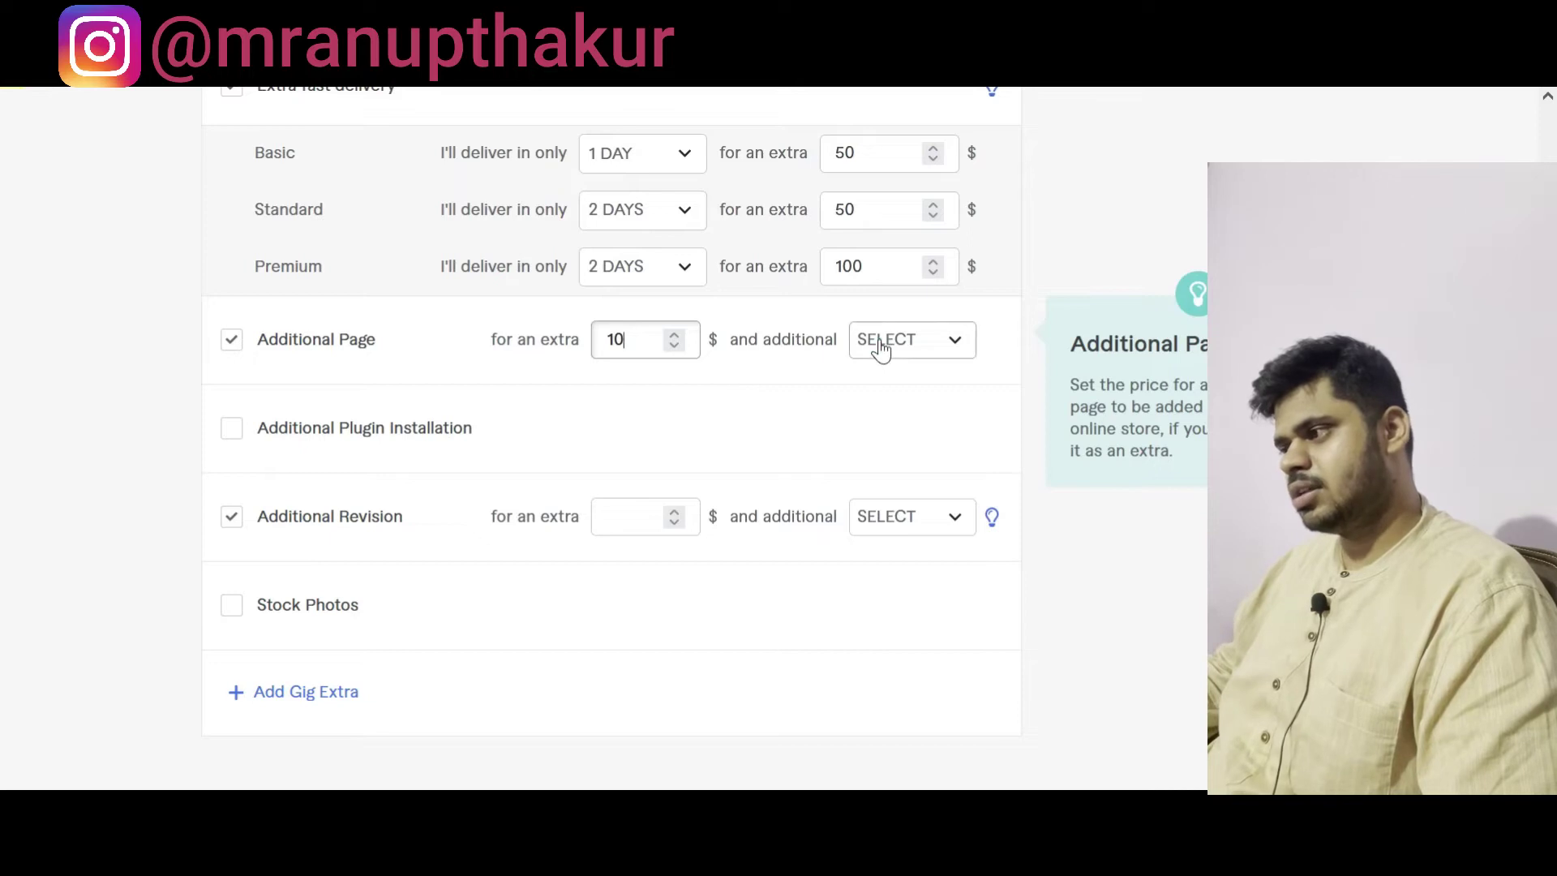
left_click(880, 347)
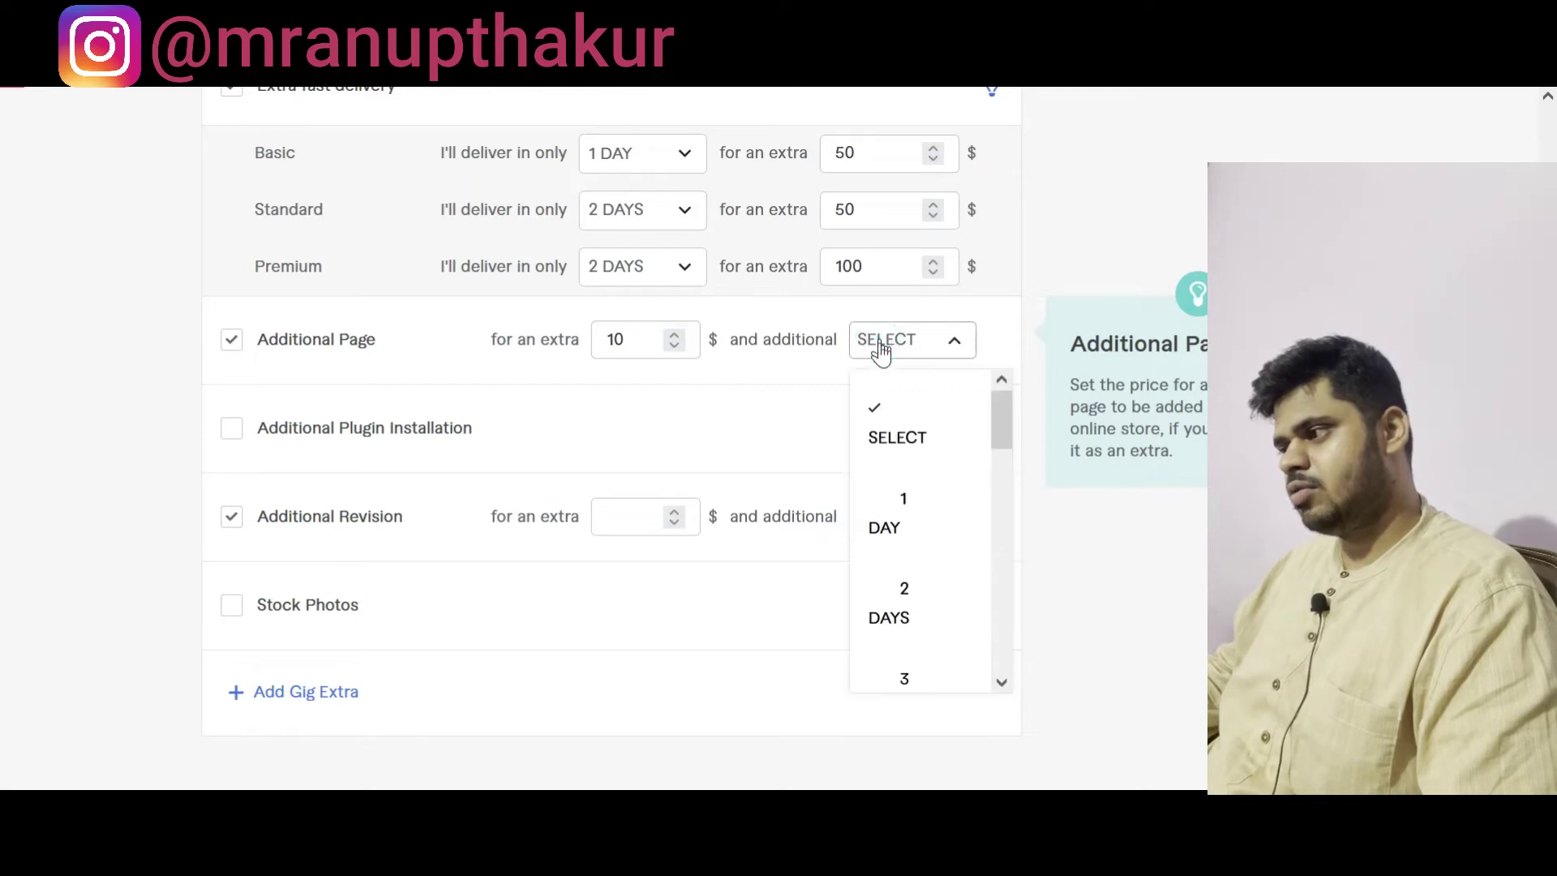
left_click(899, 485)
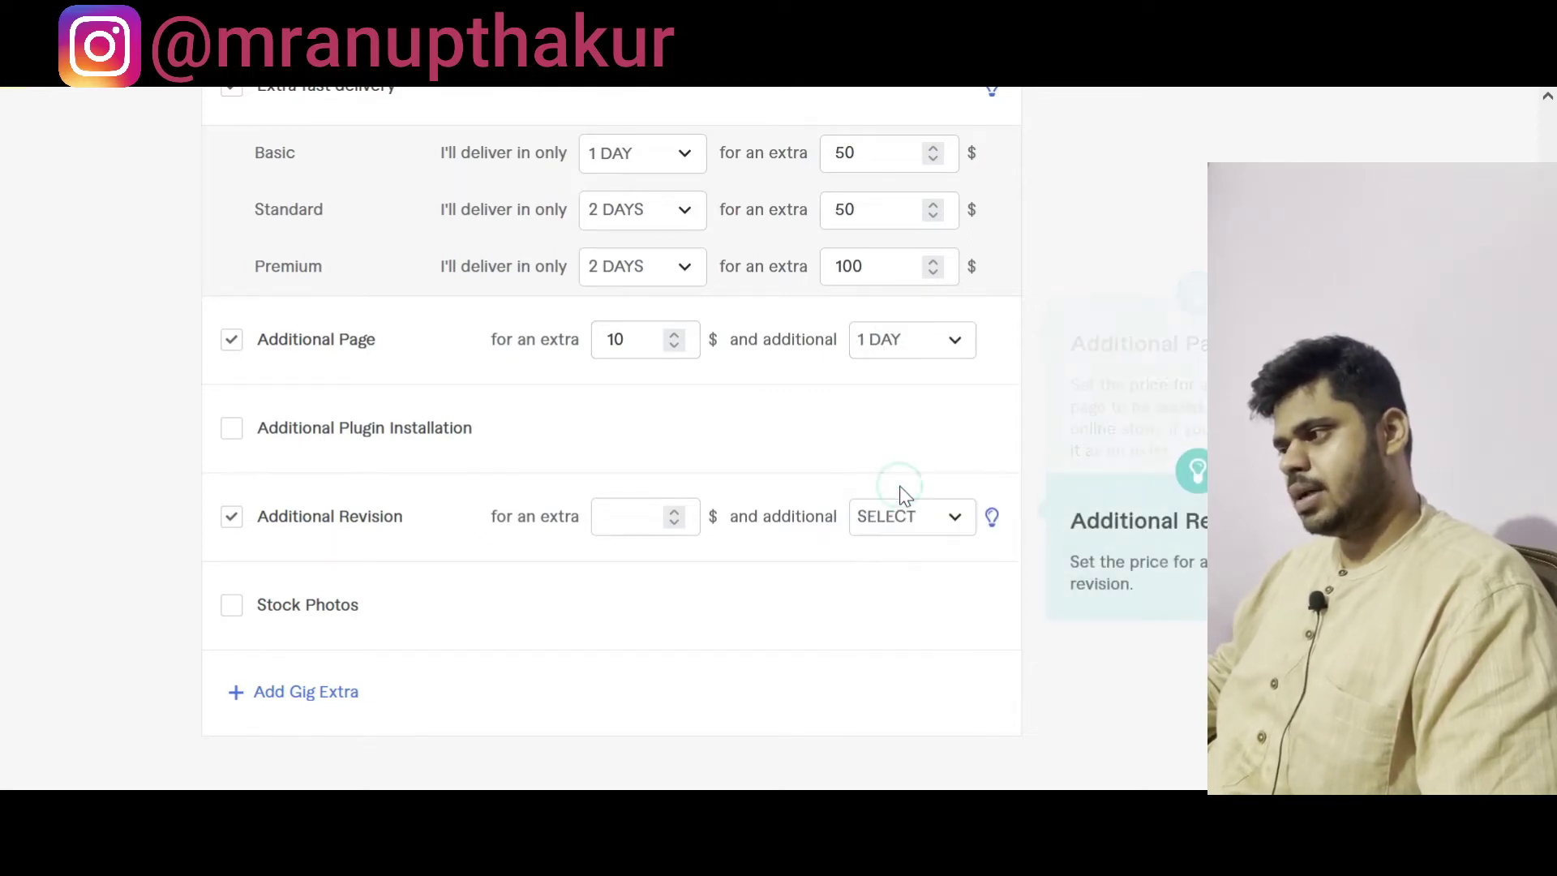
Step: Add the Additional Plugin Installation extra service for $5 and 1 additional day
scroll(36, 399, "down", 2)
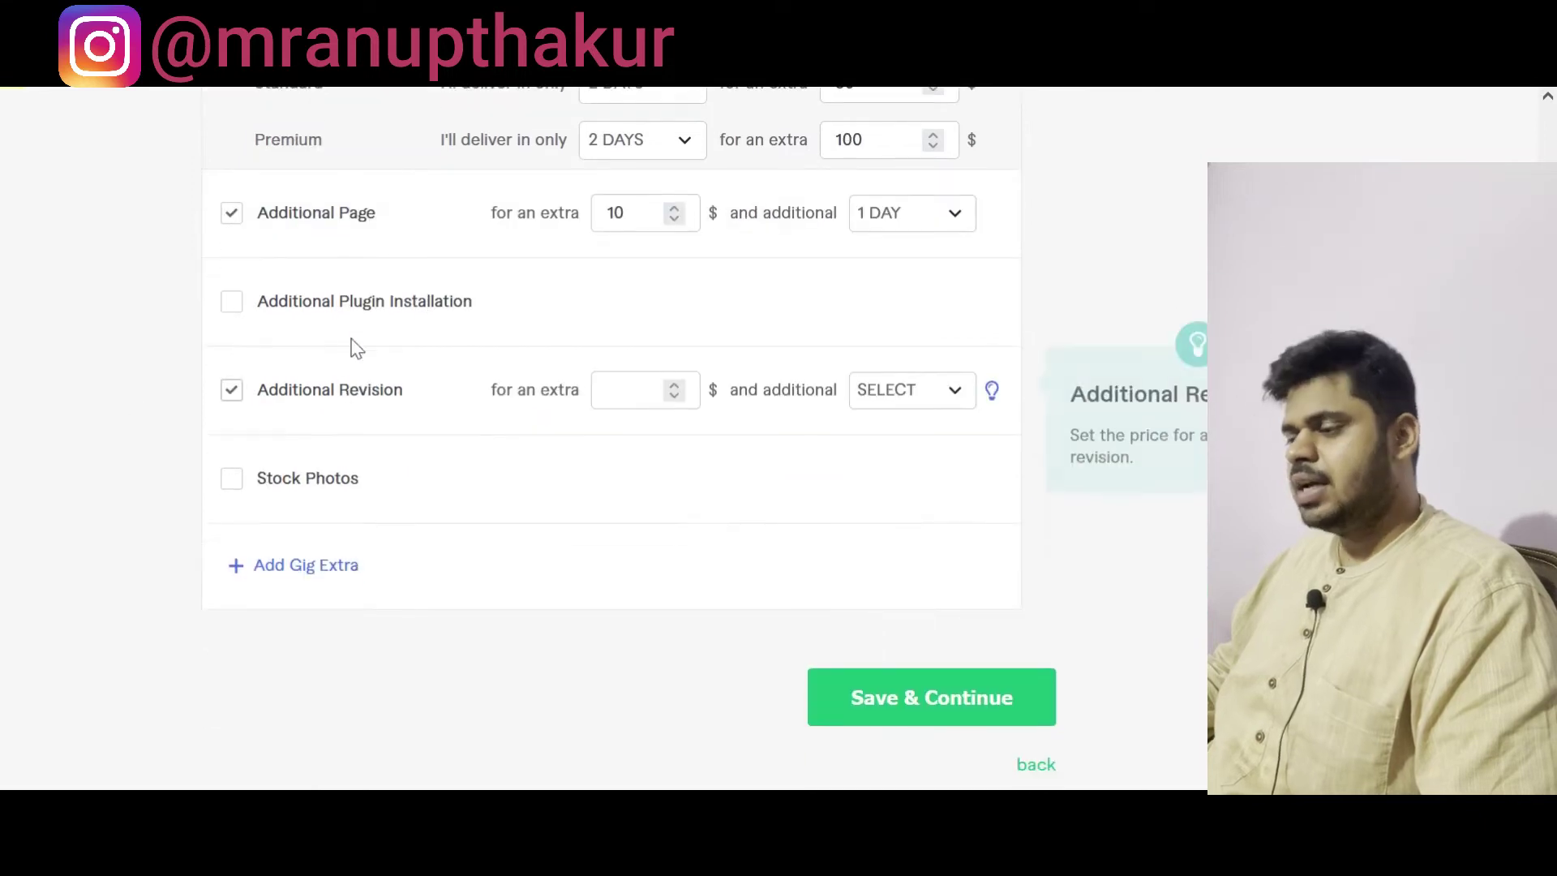
left_click(350, 299)
left_click(636, 297)
type("5")
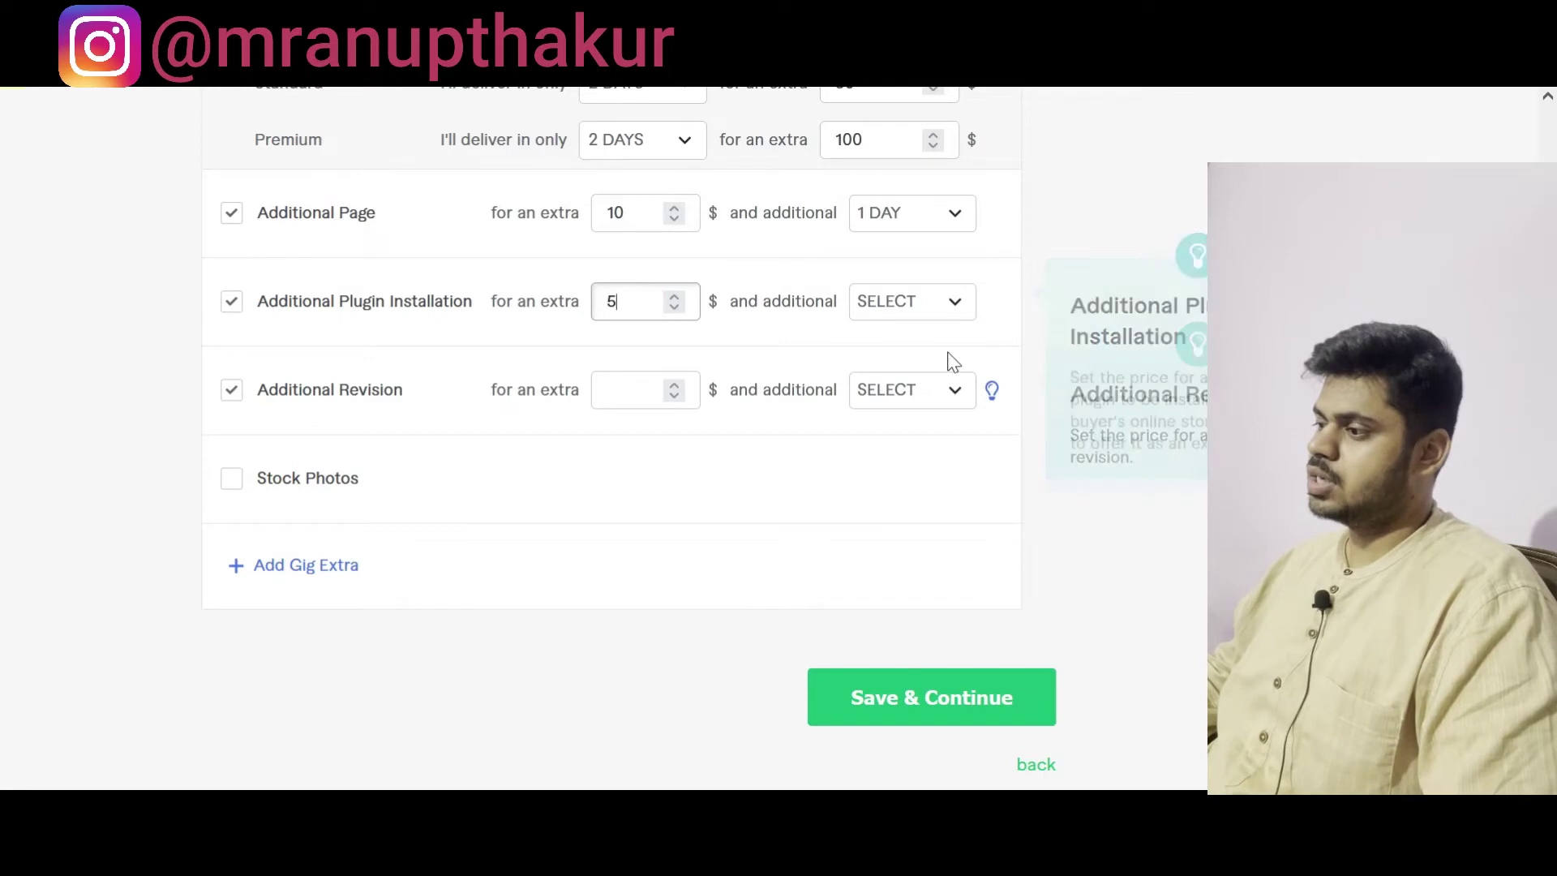
left_click(928, 315)
left_click(916, 451)
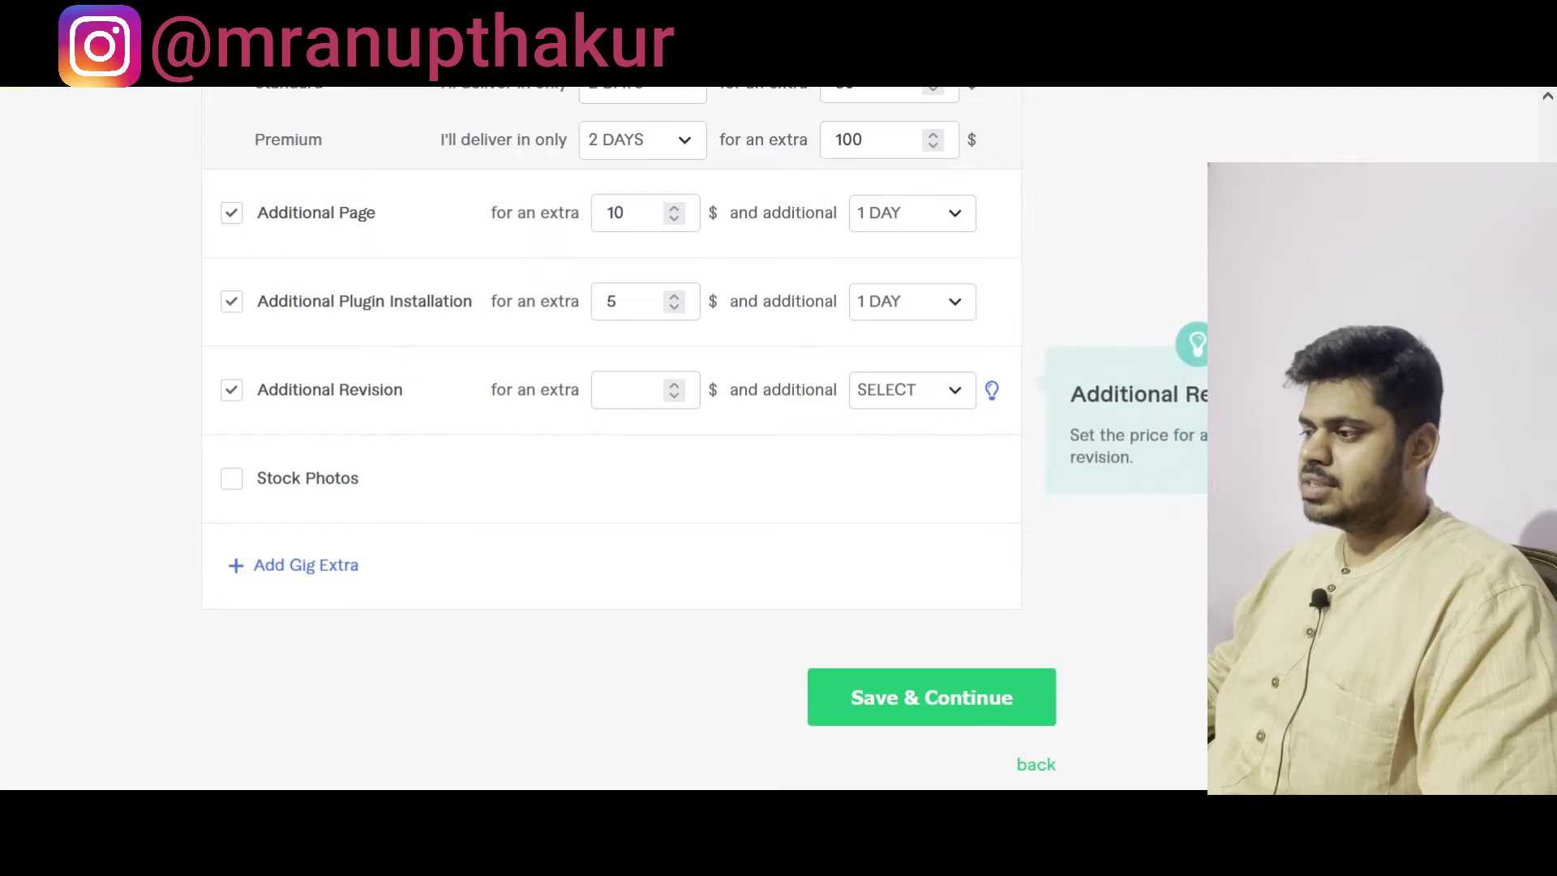
Step: Check the packages' revision settings and remove the Additional Revision extra service
scroll(438, 527, "up", 5)
scroll(414, 454, "up", 2)
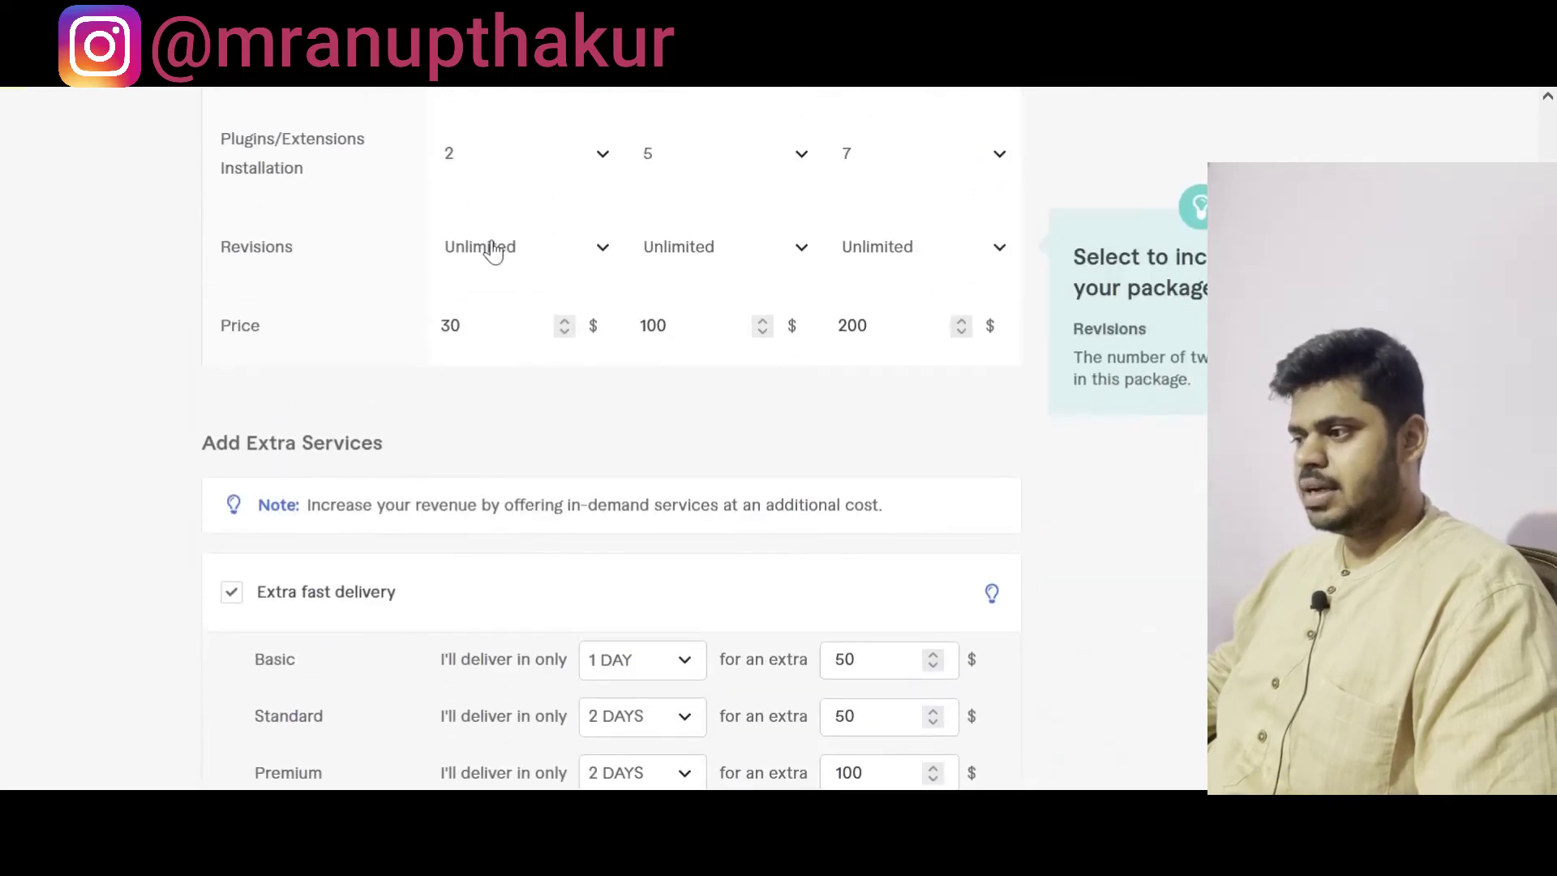
scroll(354, 487, "down", 4)
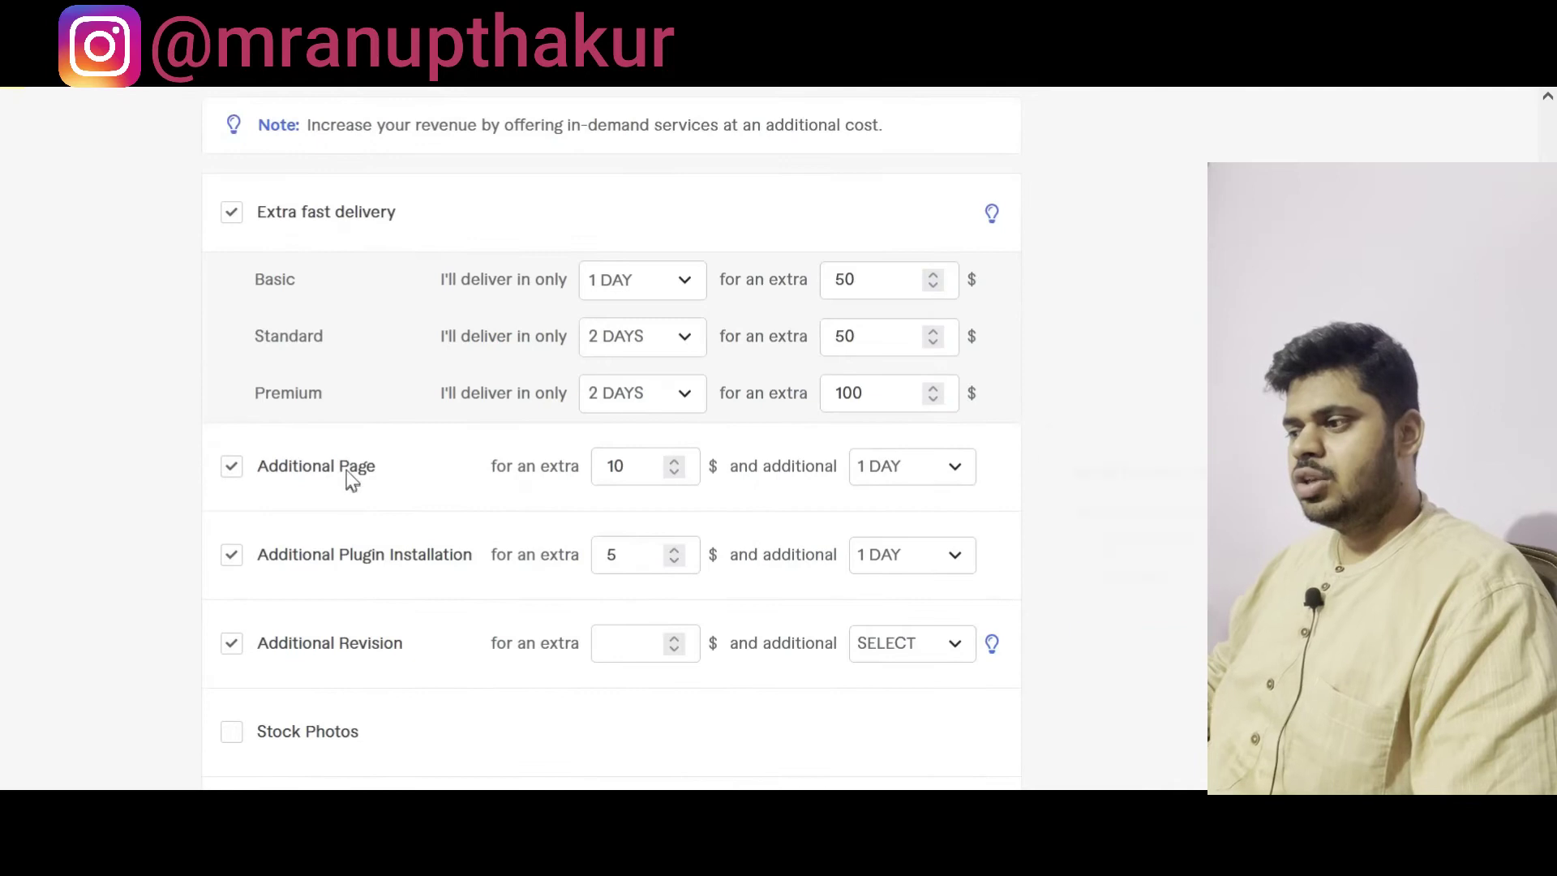
scroll(350, 479, "down", 2)
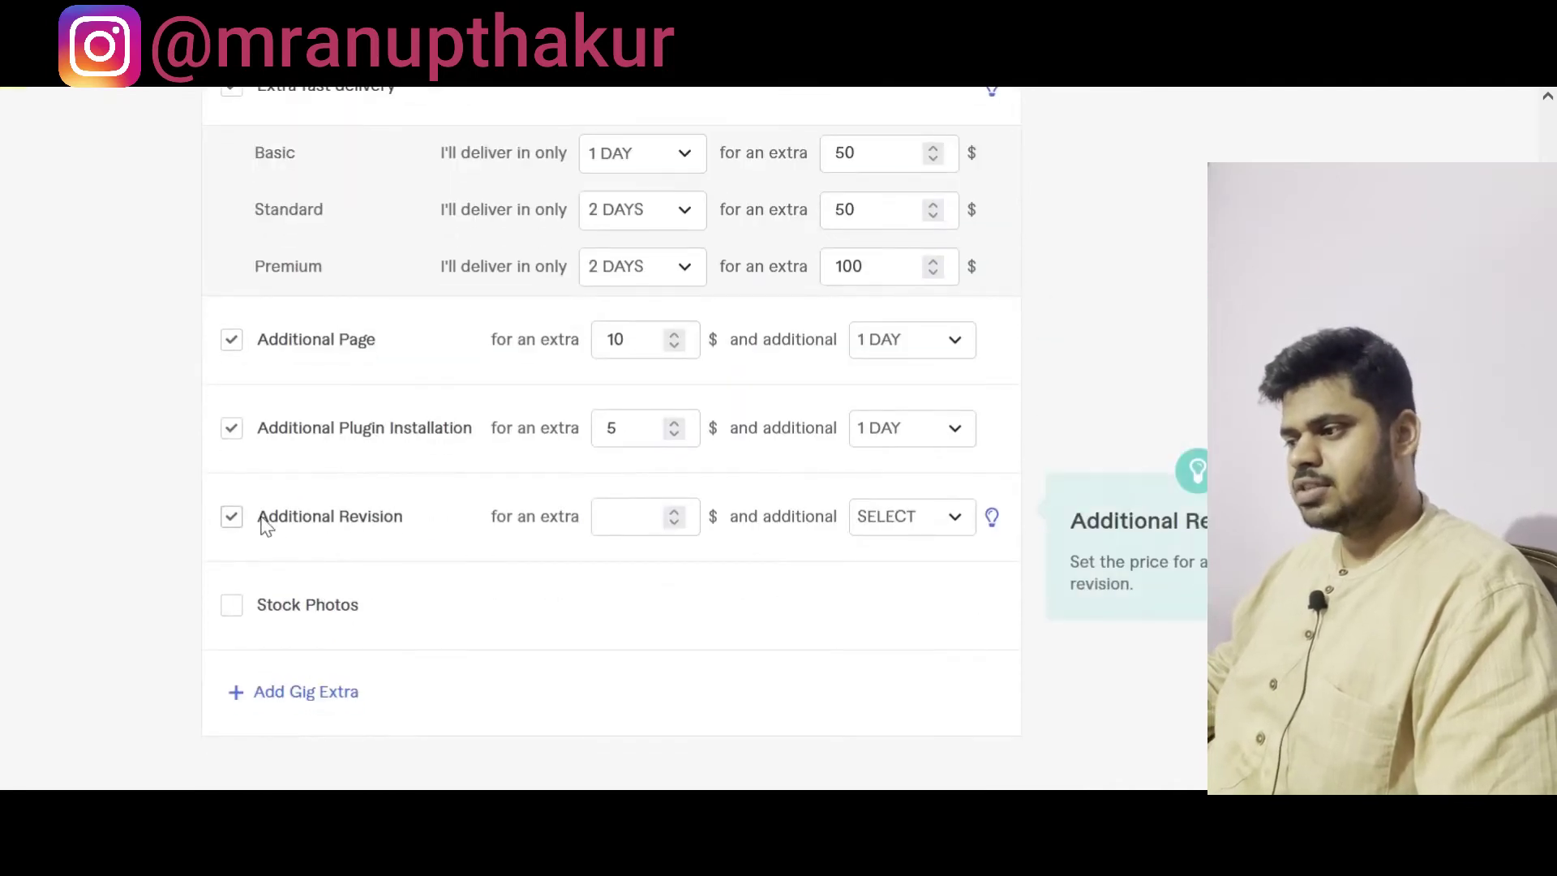
left_click(235, 517)
Step: Try enabling the Stock Photos extra service and turn it back off
scroll(156, 515, "up", 6)
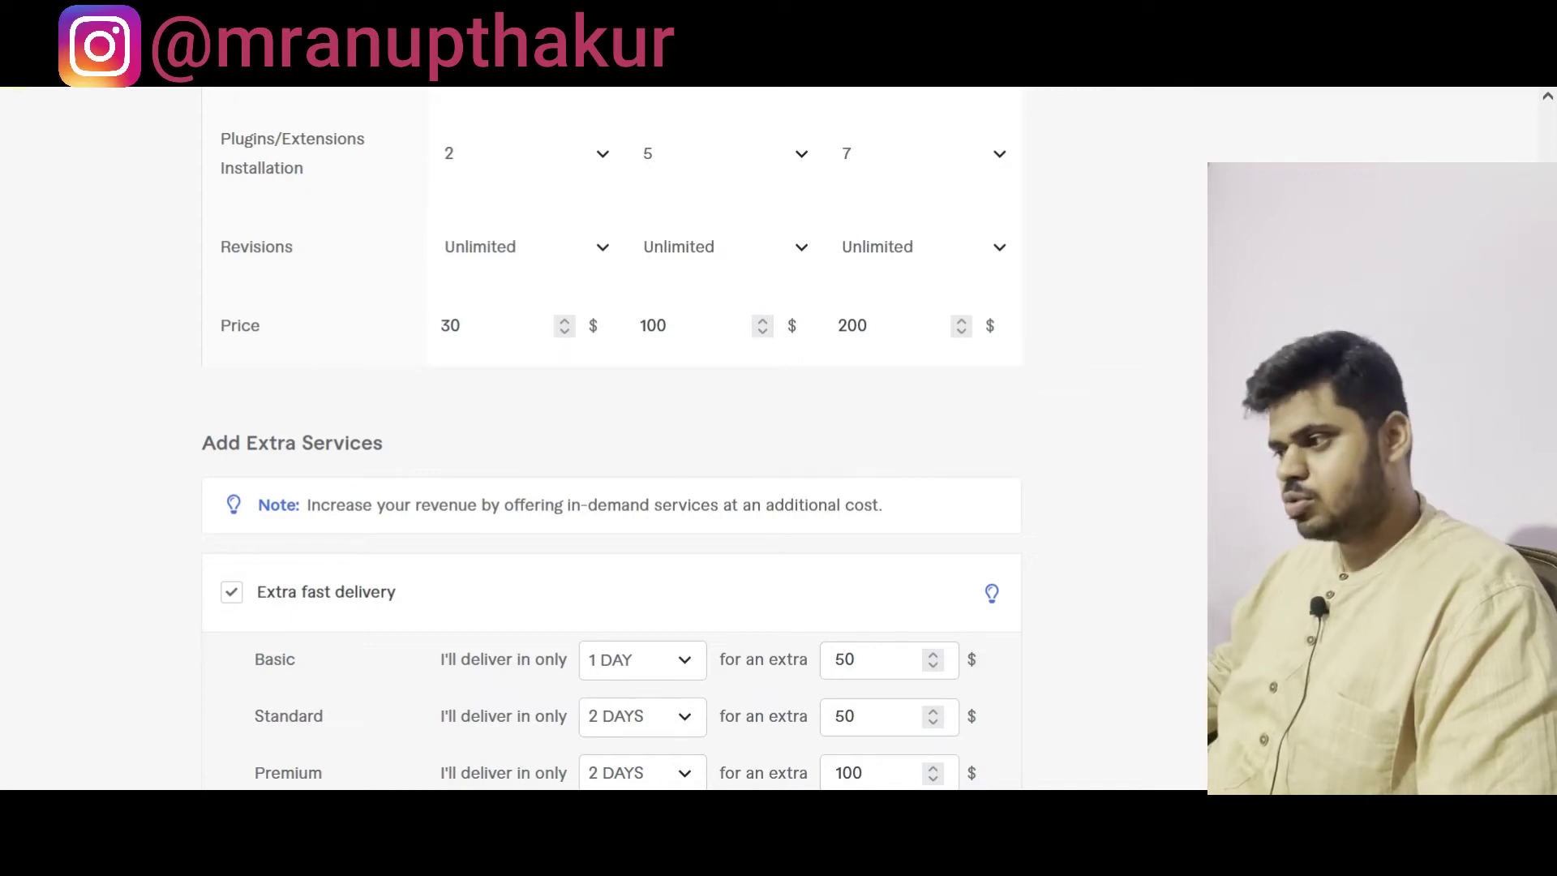
scroll(928, 706, "down", 8)
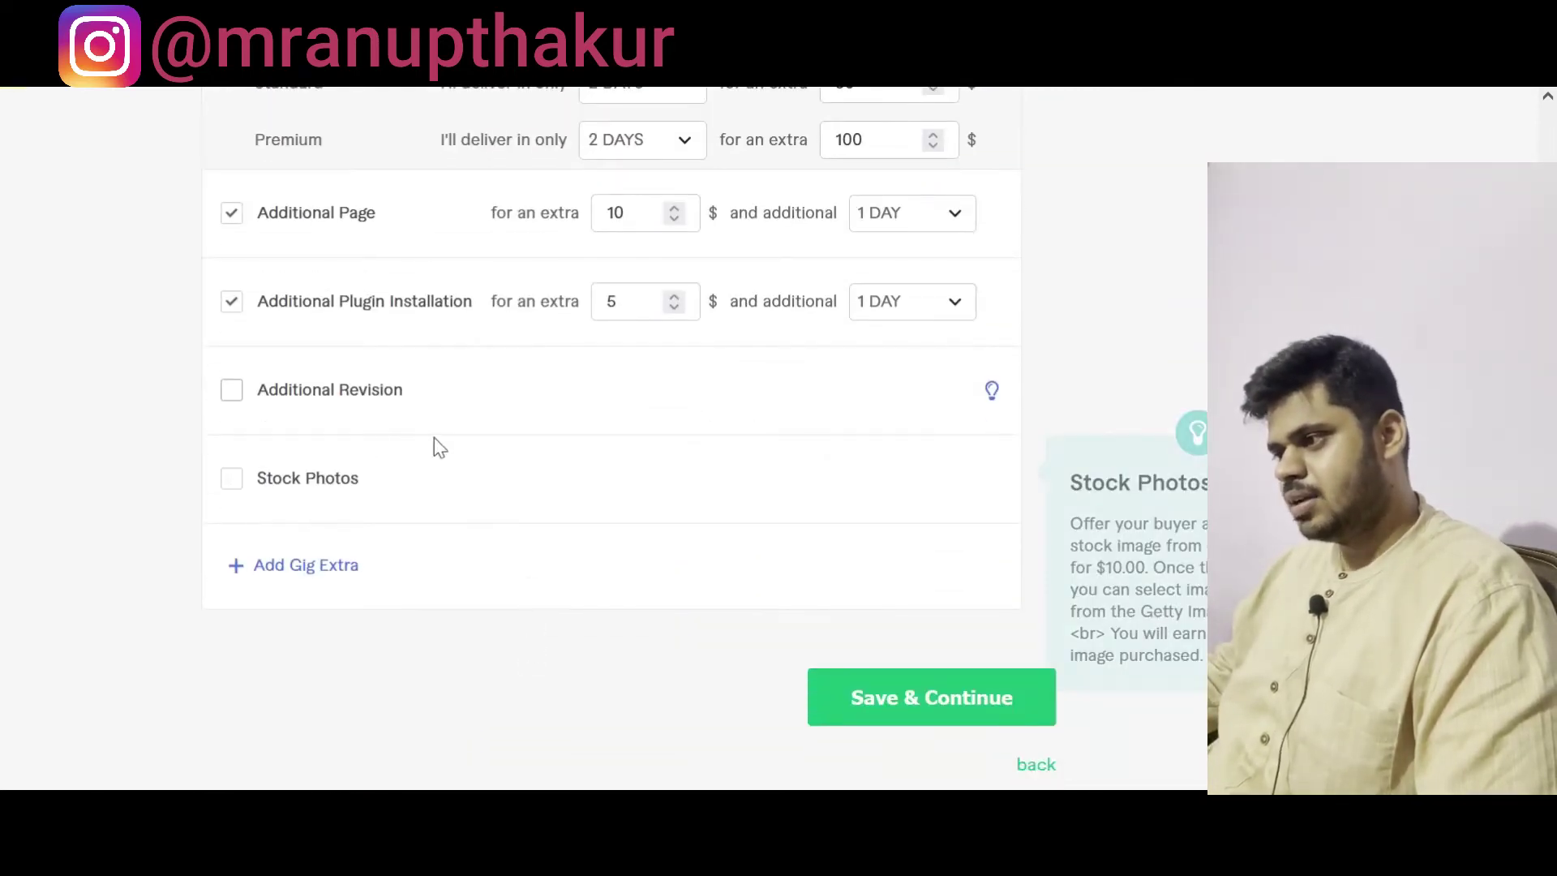
left_click(270, 484)
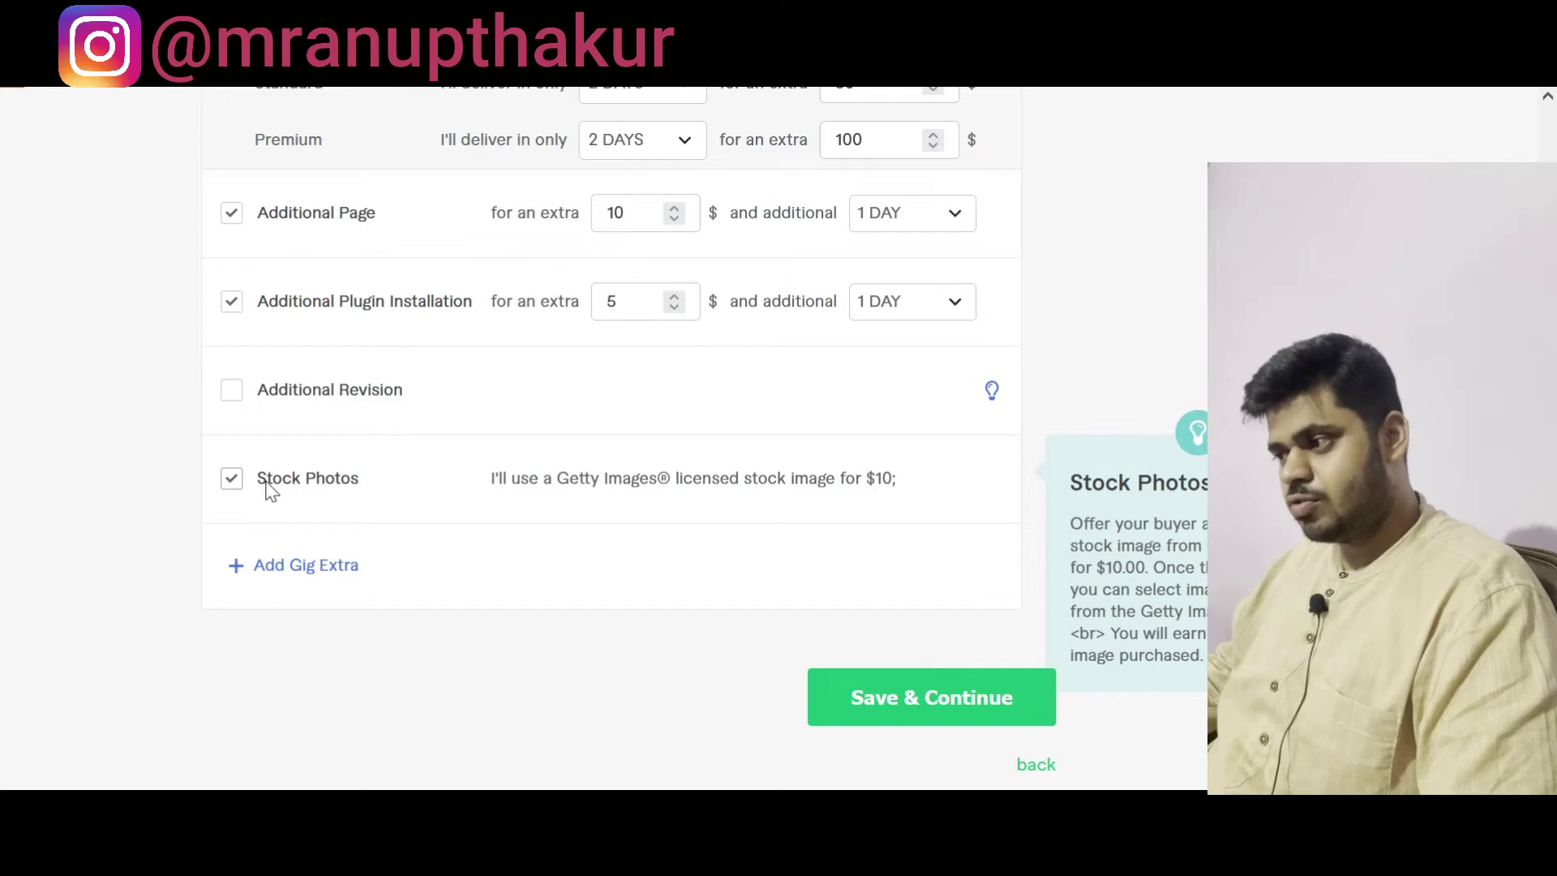
left_click(268, 485)
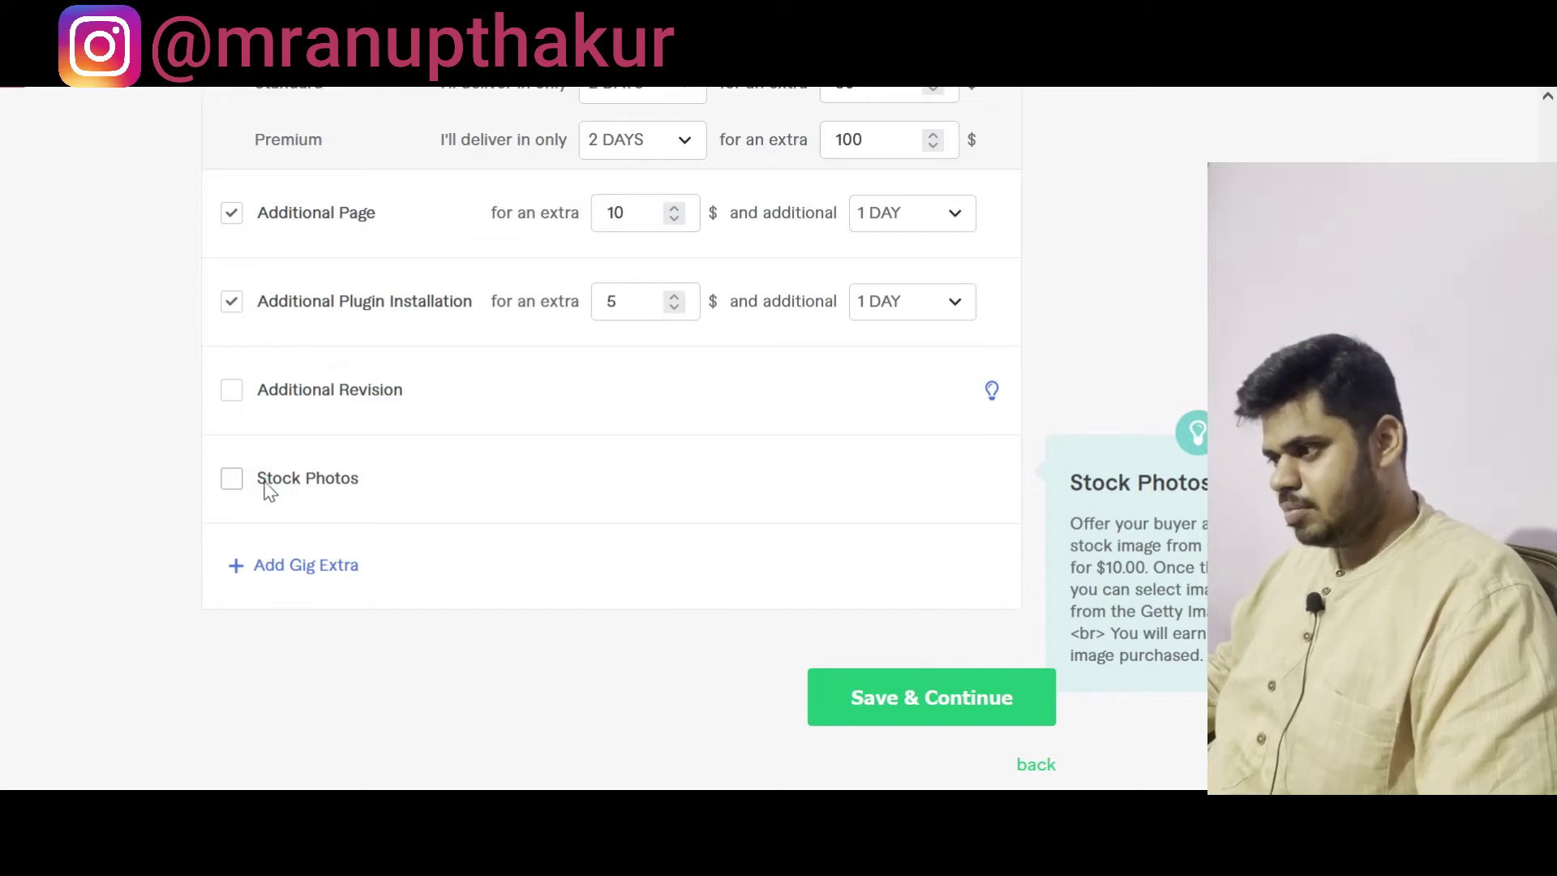
Step: Save the pricing settings, continue to Description & FAQ, and look over the empty description and FAQ sections
mouse_move(391, 483)
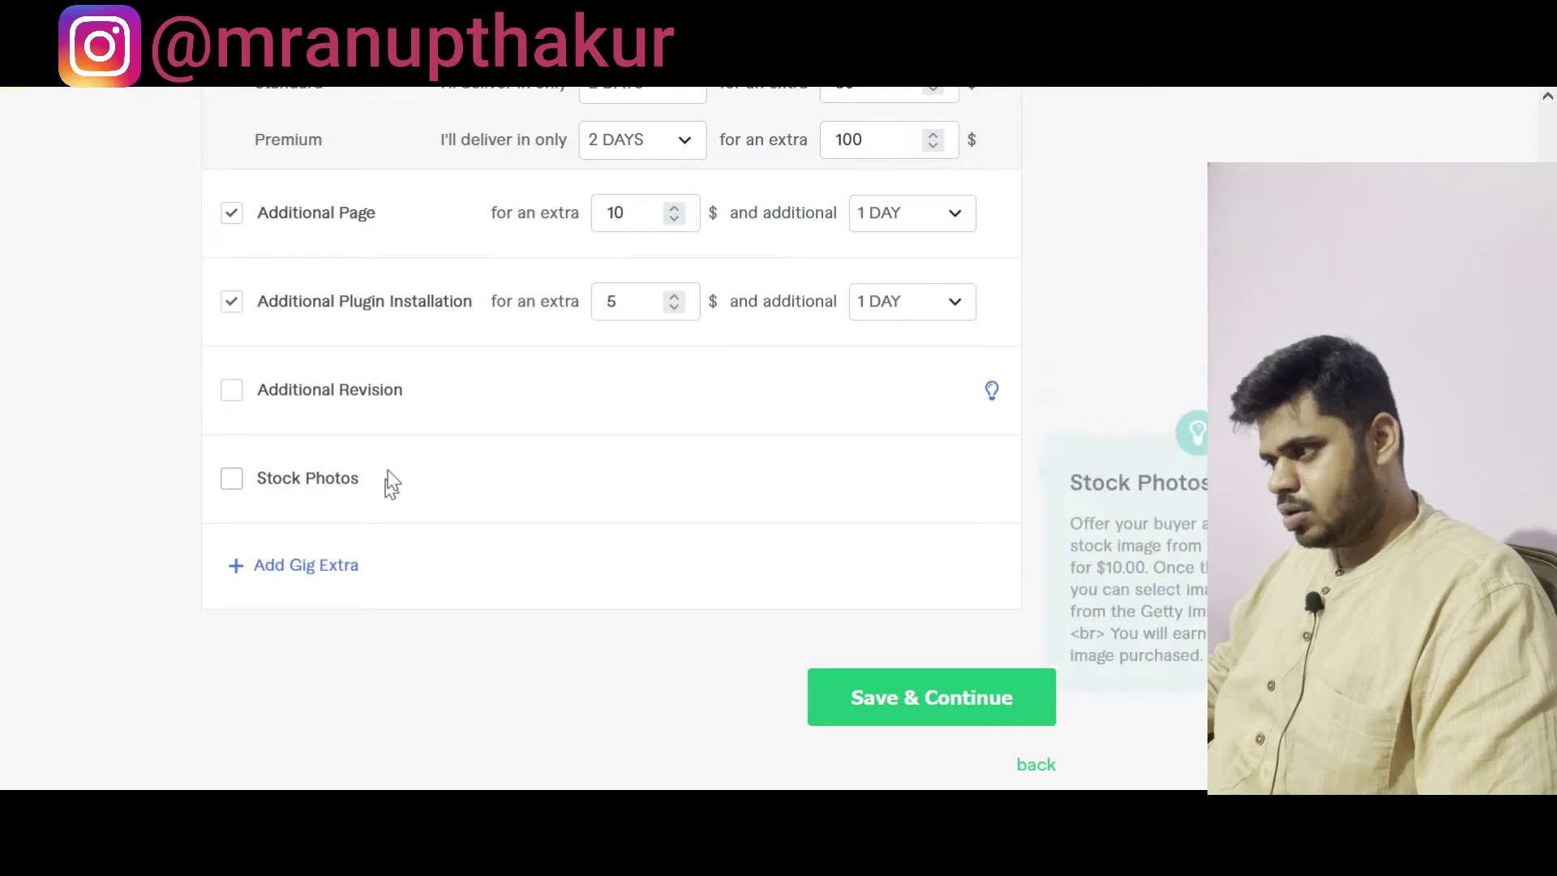
left_click(910, 719)
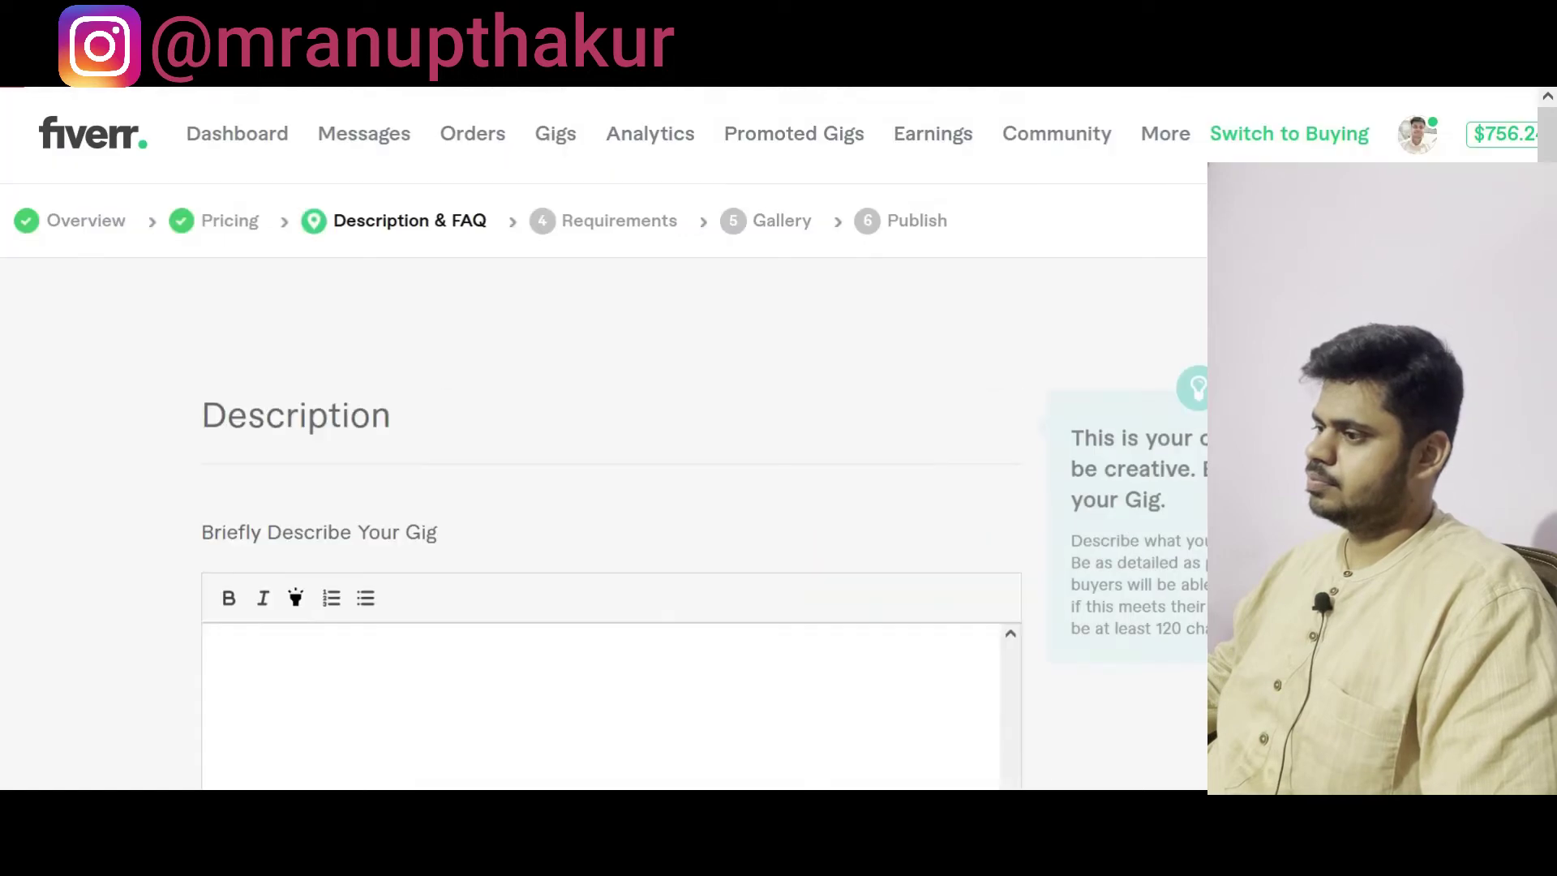
scroll(856, 674, "down", 1)
scroll(611, 486, "down", 2)
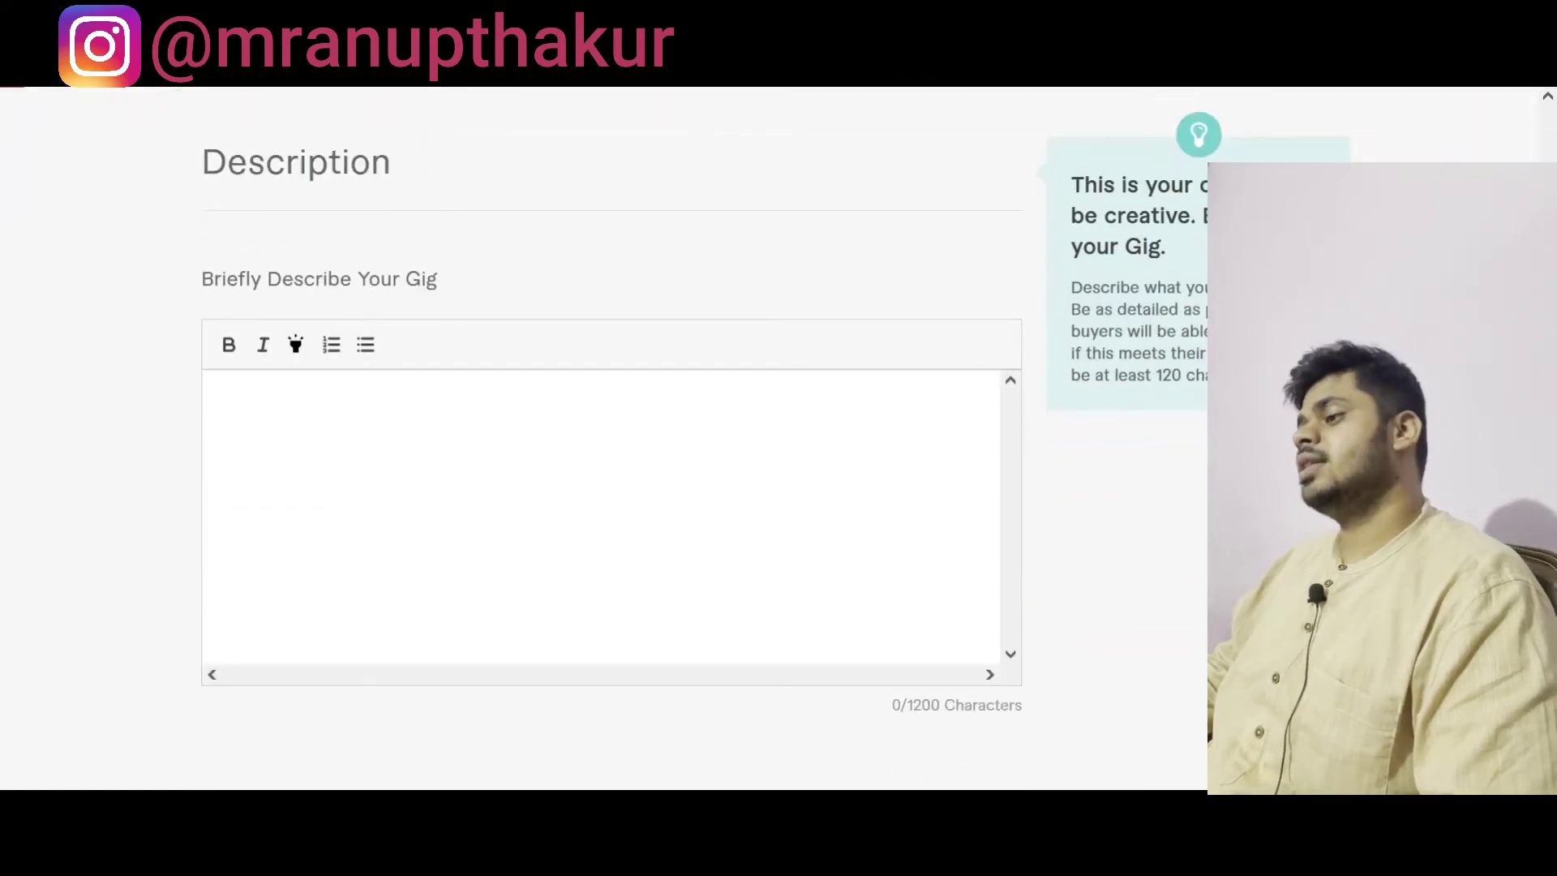
left_click(290, 513)
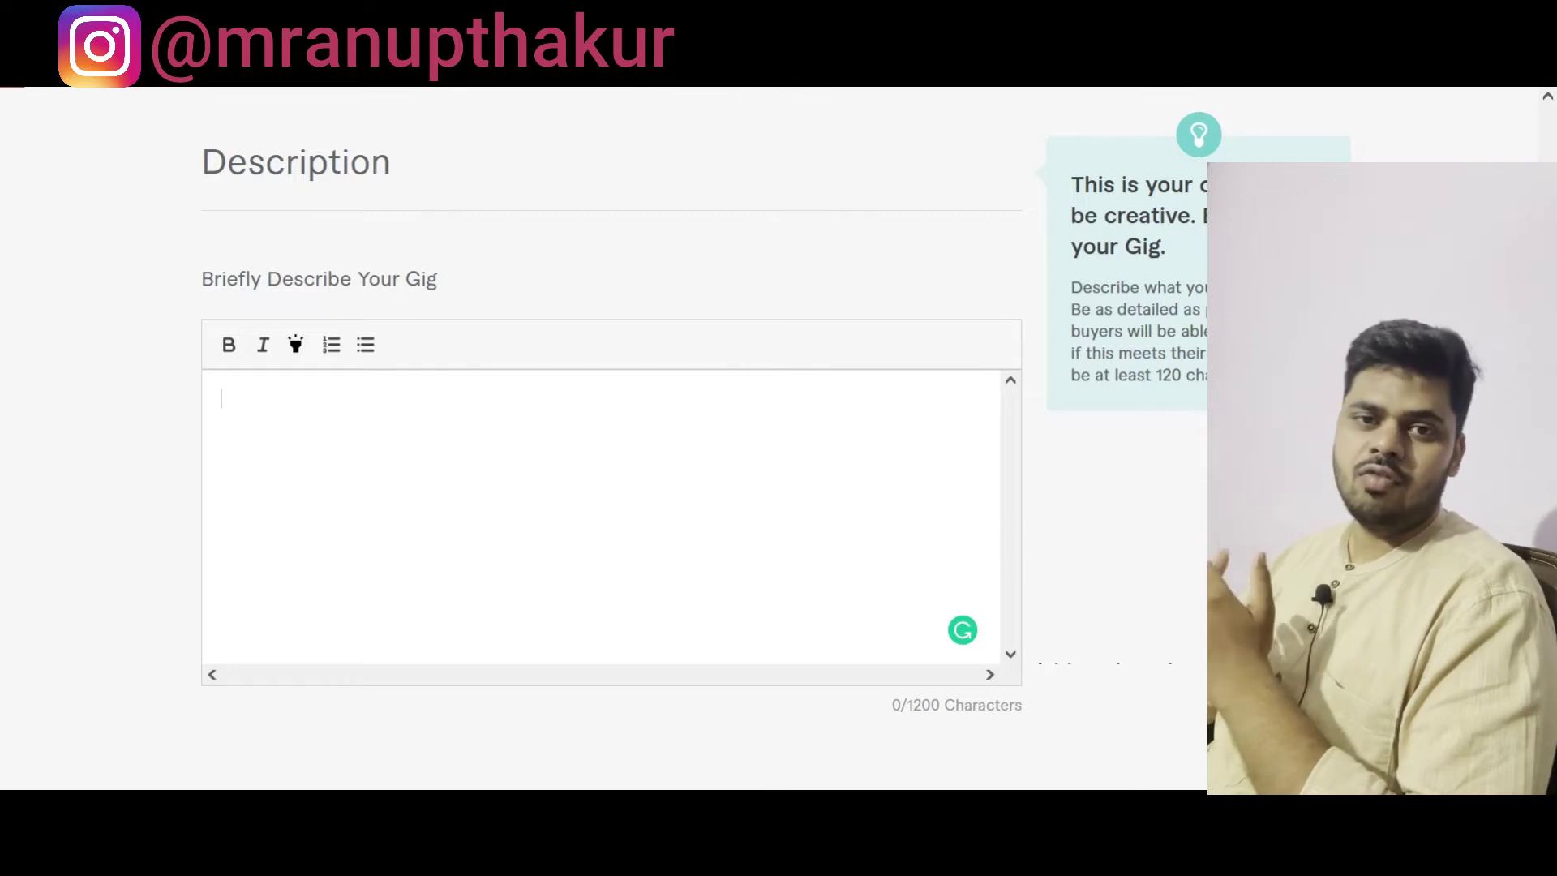
scroll(686, 416, "down", 4)
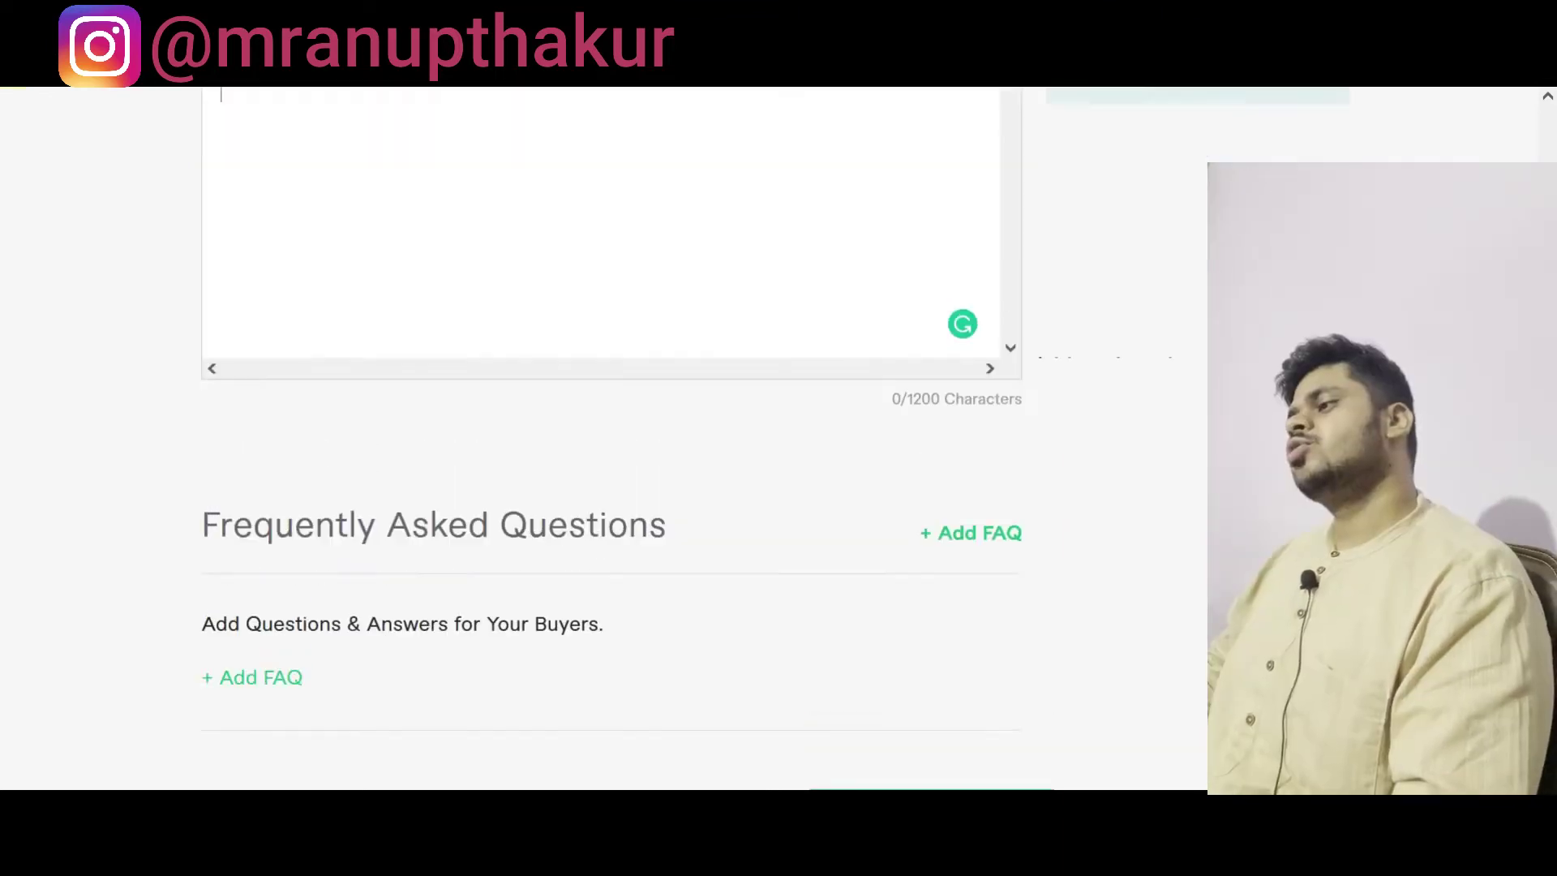
Step: Switch to the competing Shopify dropshipping gig and review its FAQ and About This Gig description
scroll(686, 416, "up", 6)
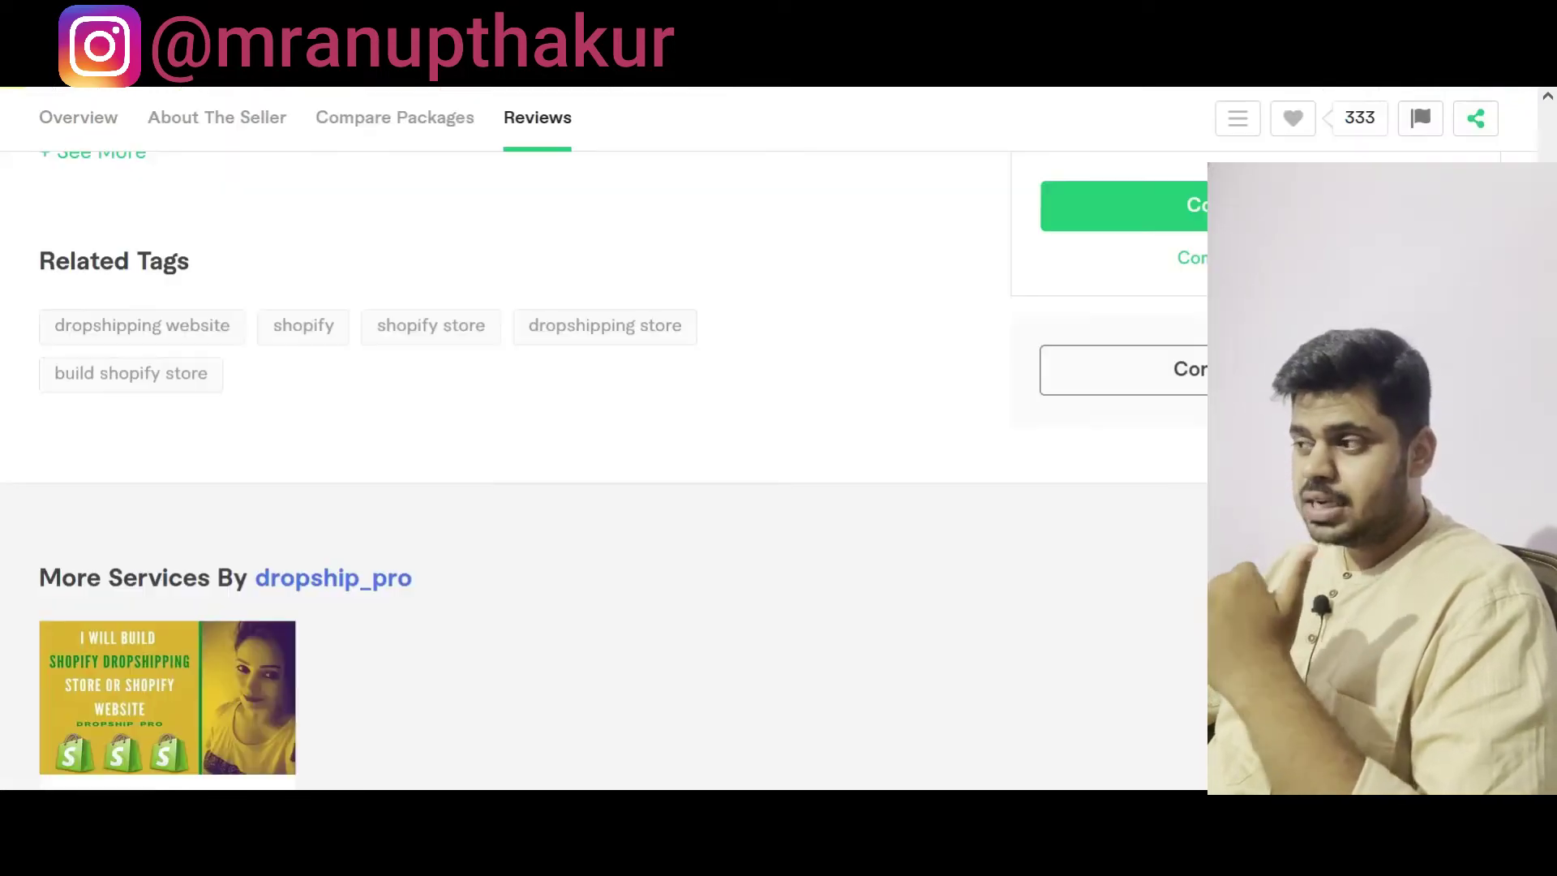
scroll(758, 435, "up", 15)
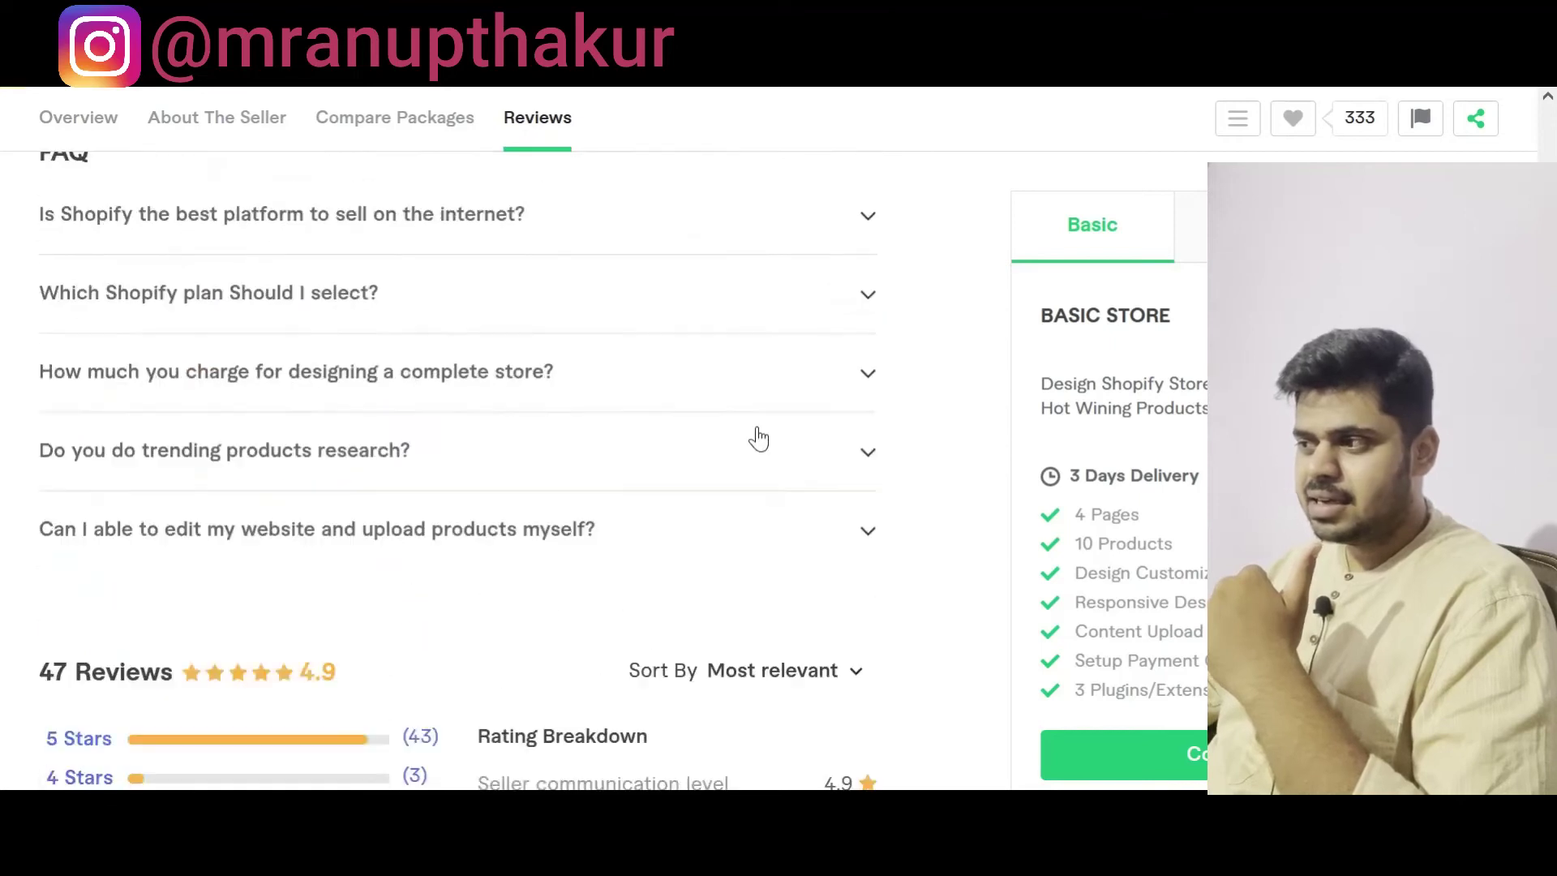
scroll(757, 435, "up", 12)
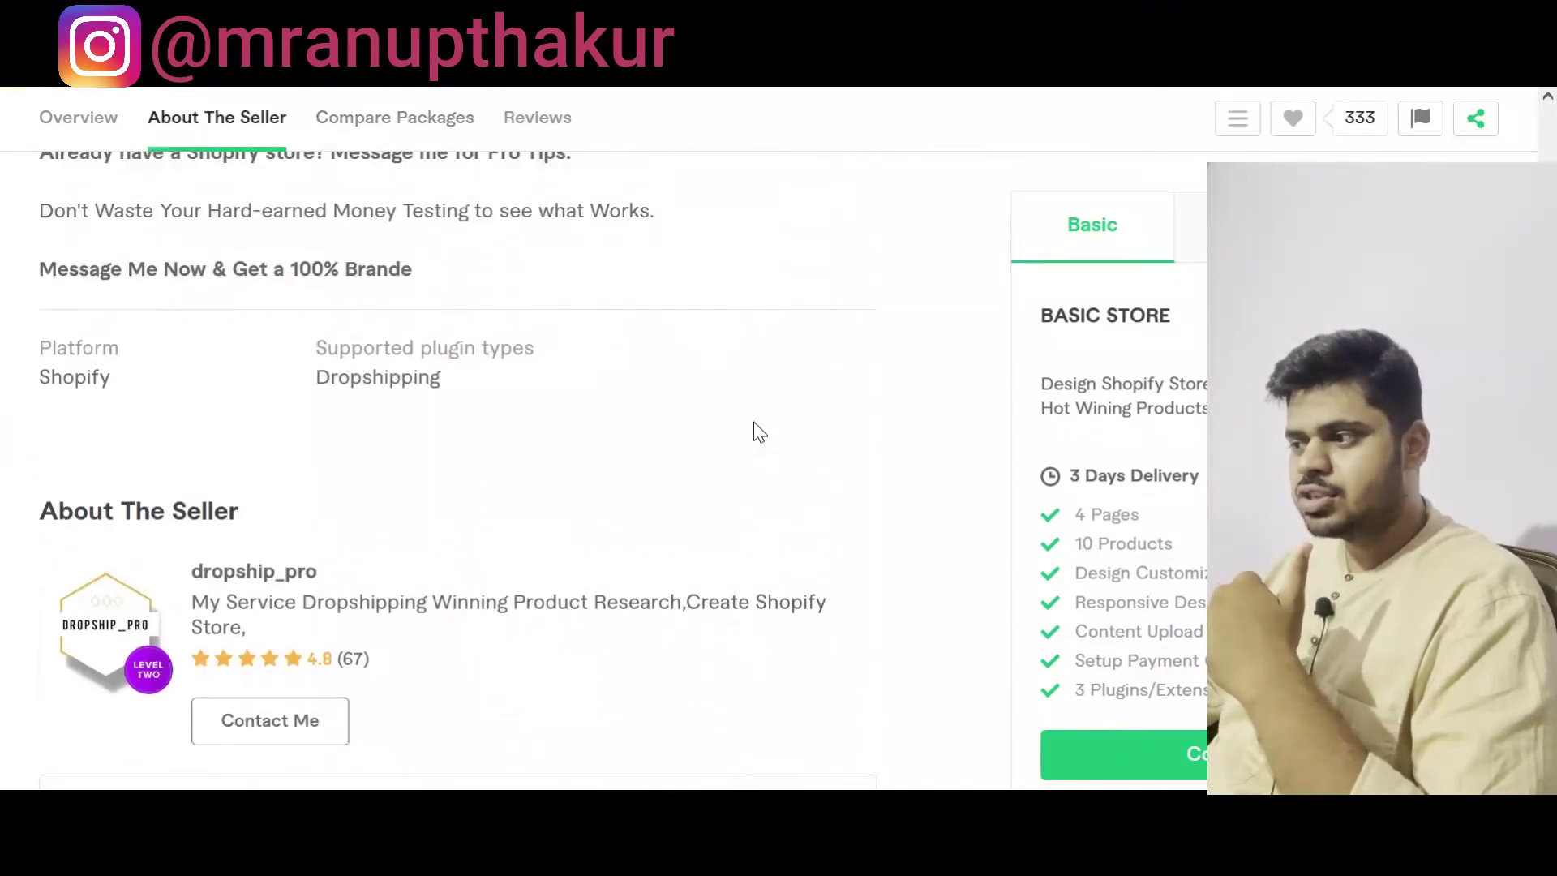
scroll(756, 432, "up", 4)
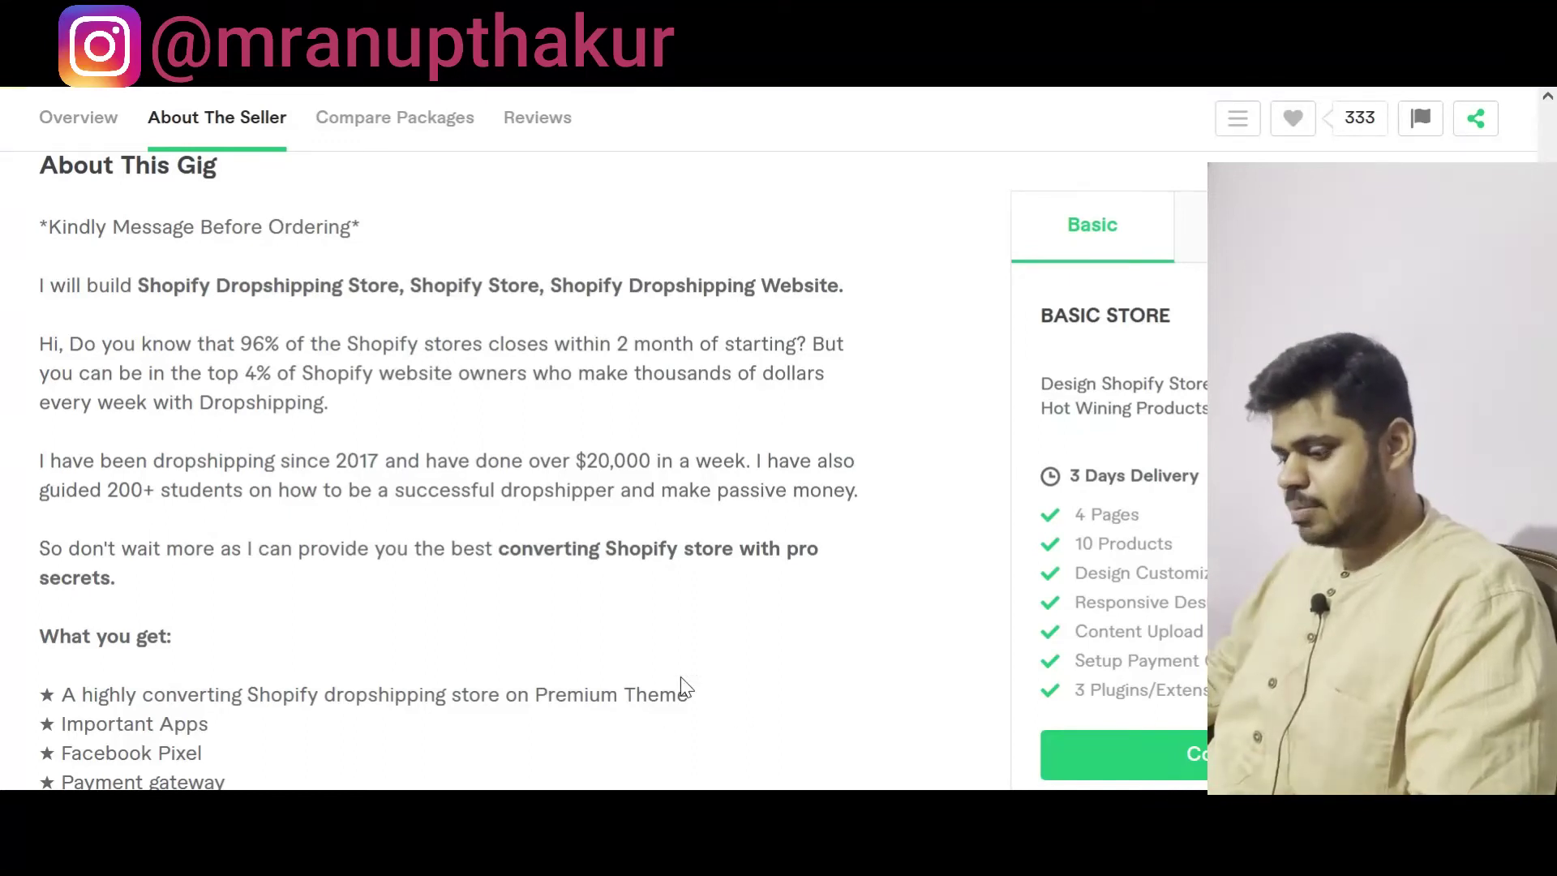
Step: Open a blank Notepad document and place it, widened, beside the competing gig's About This Gig text
key("super+r")
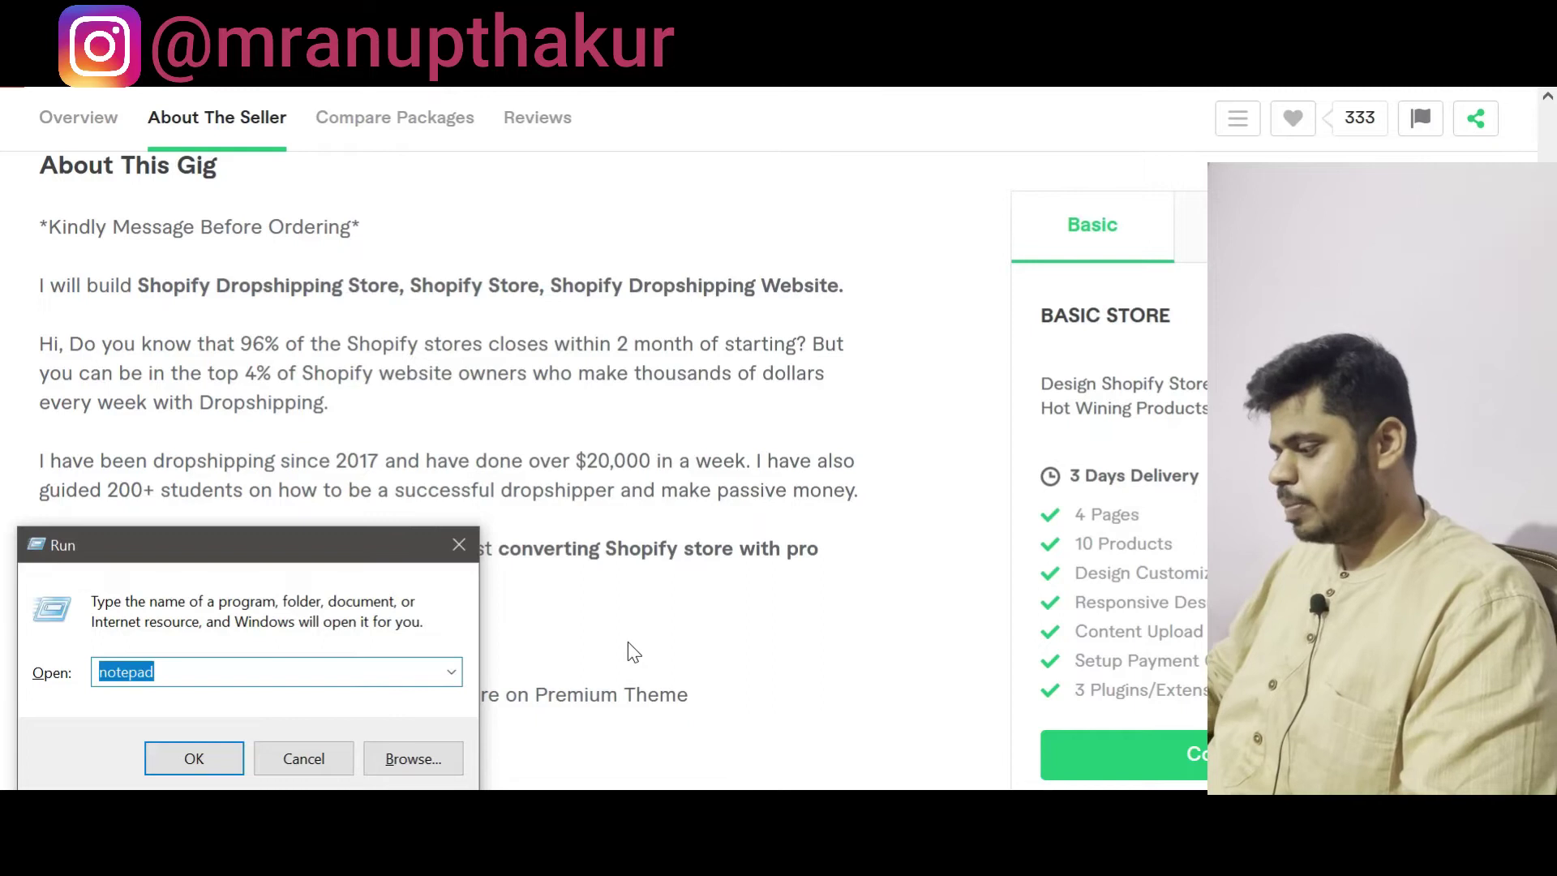
key("Return")
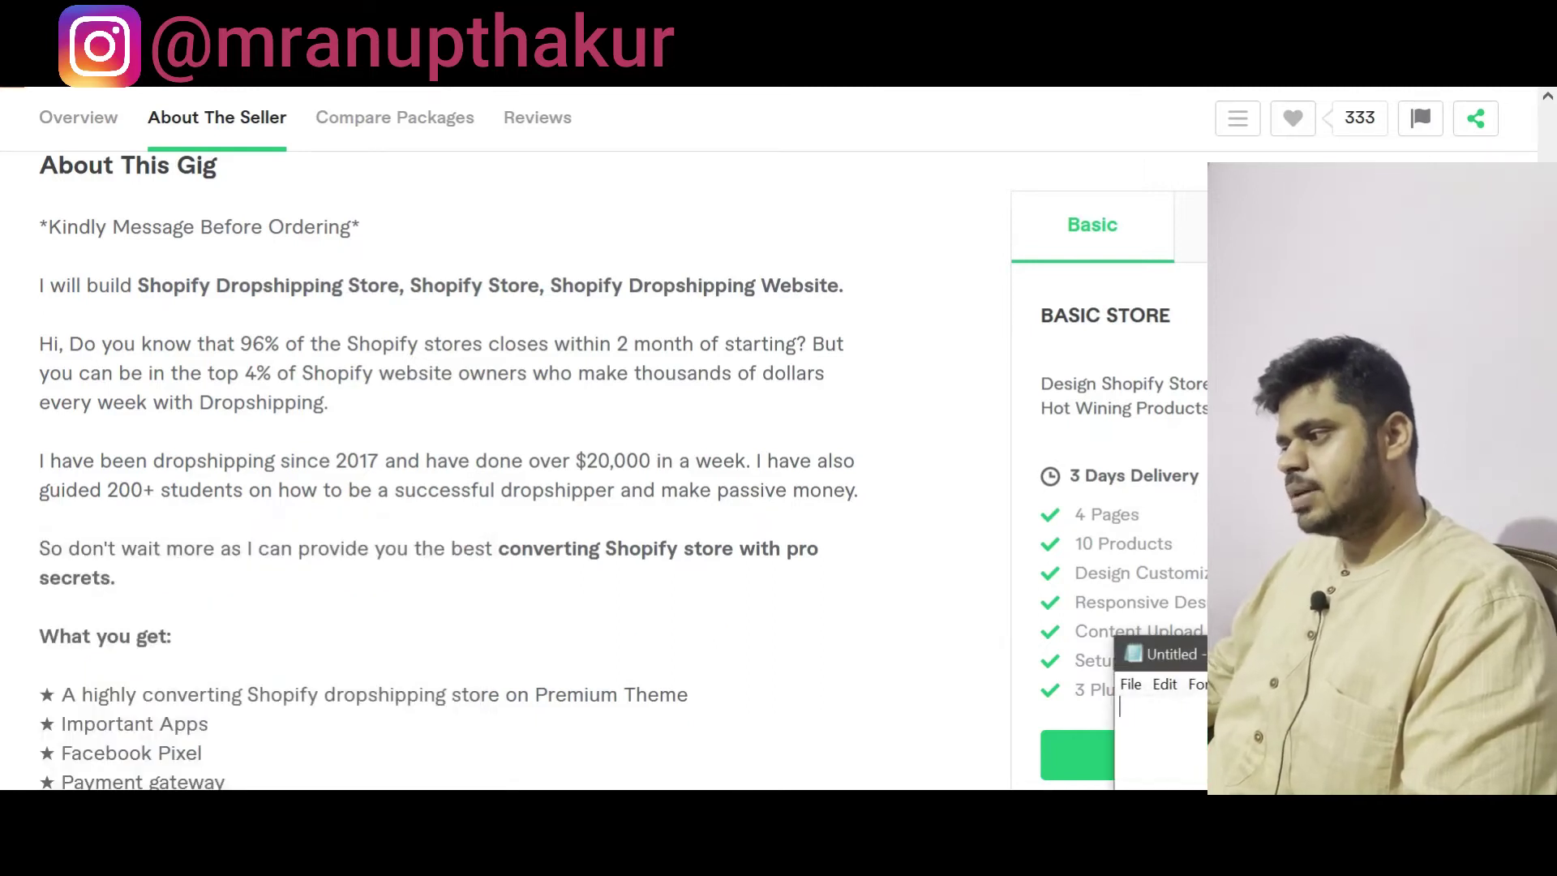
key("super+Up")
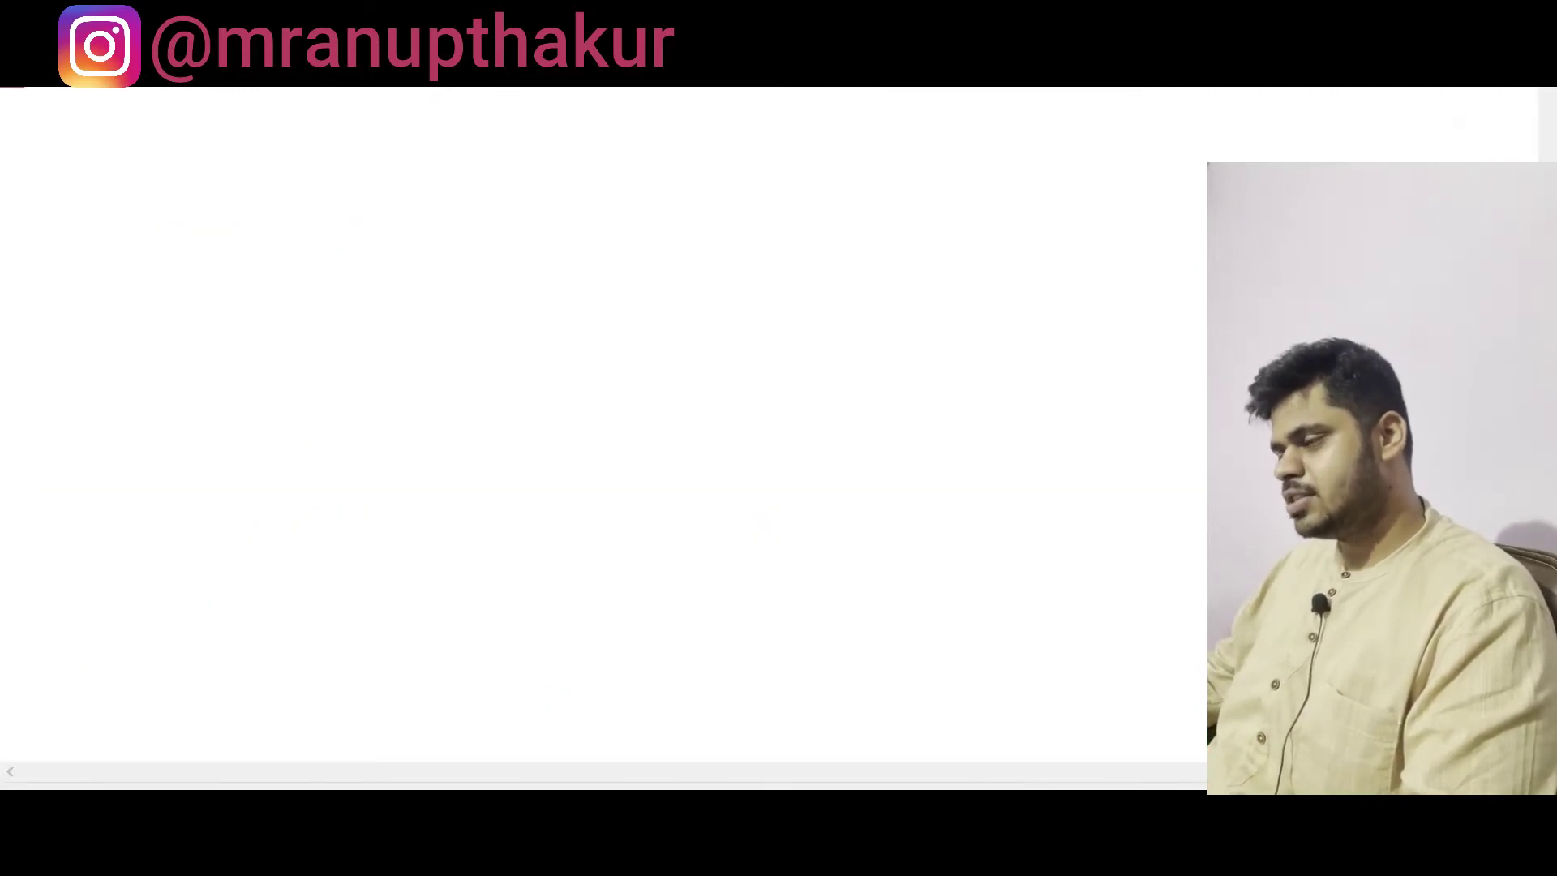
key("super+Down")
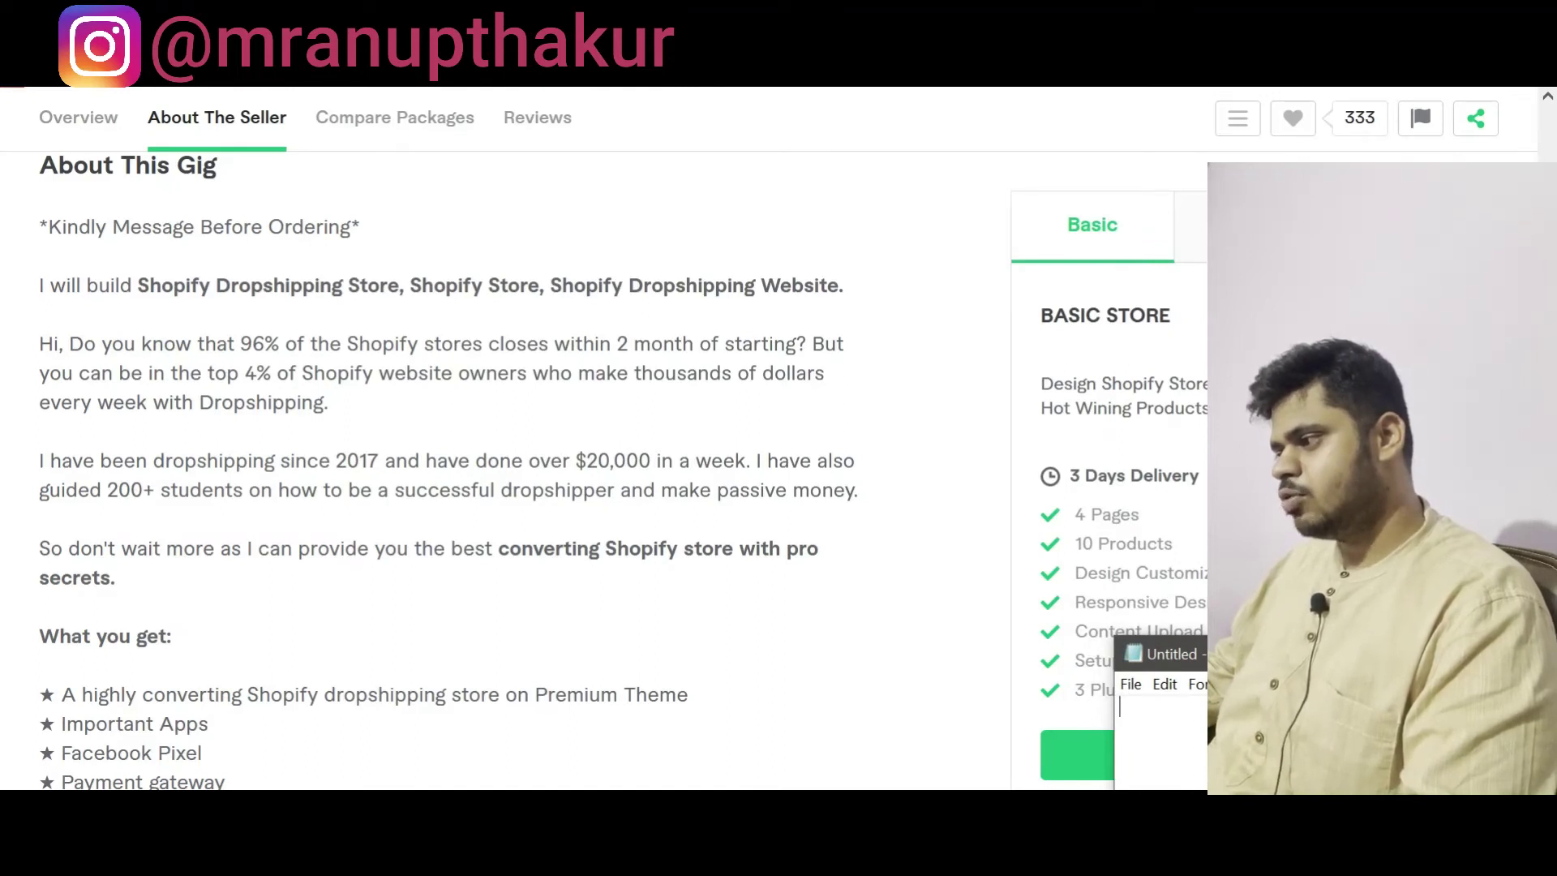
left_click_drag(1217, 635, 1168, 231)
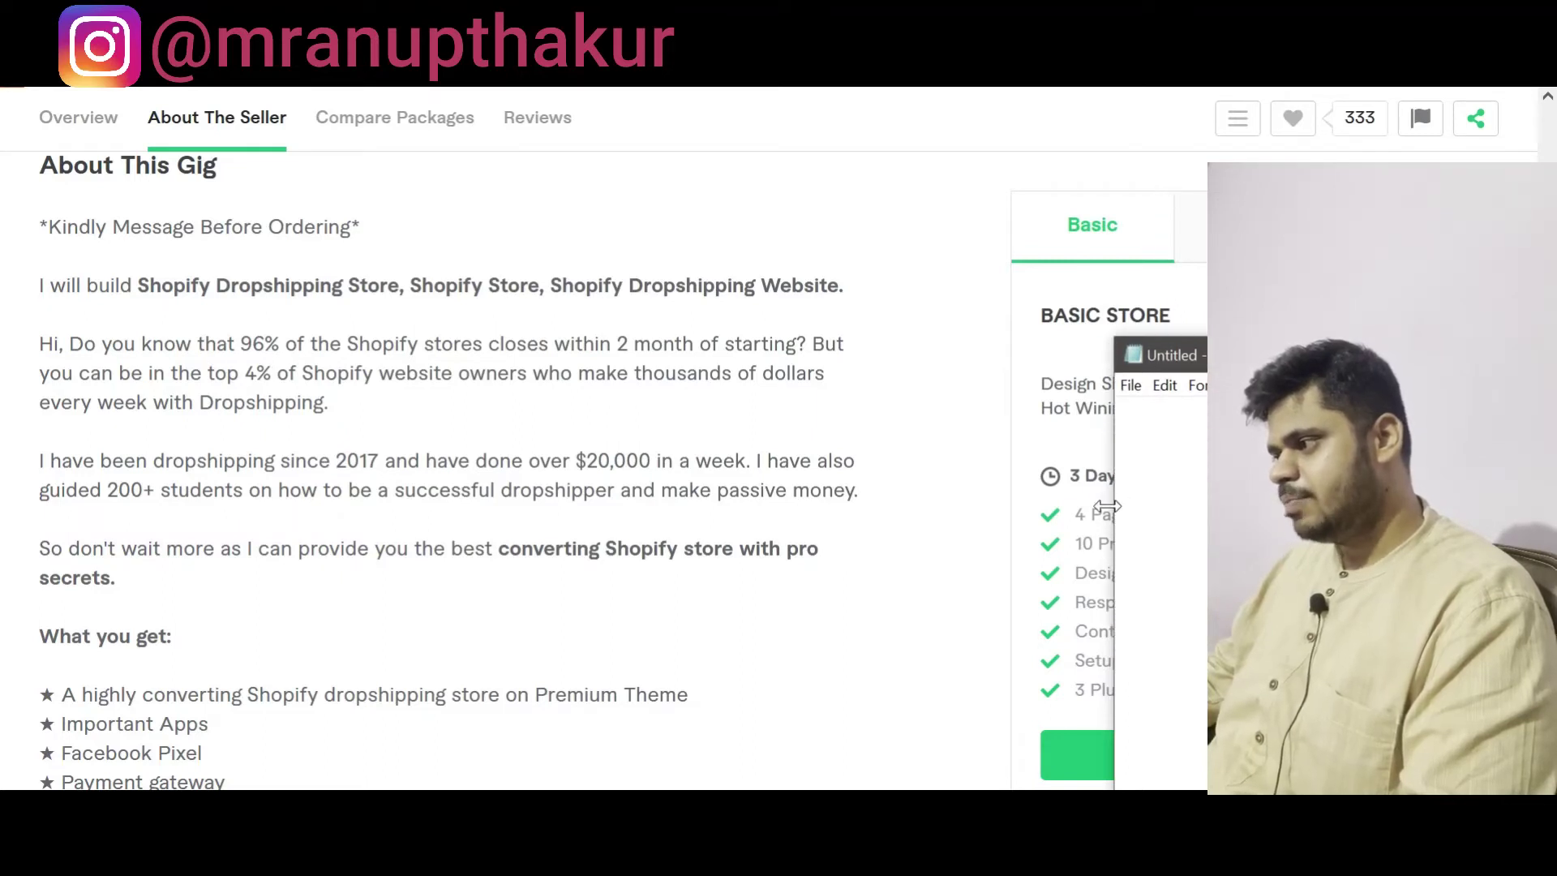
left_click_drag(1112, 511, 879, 514)
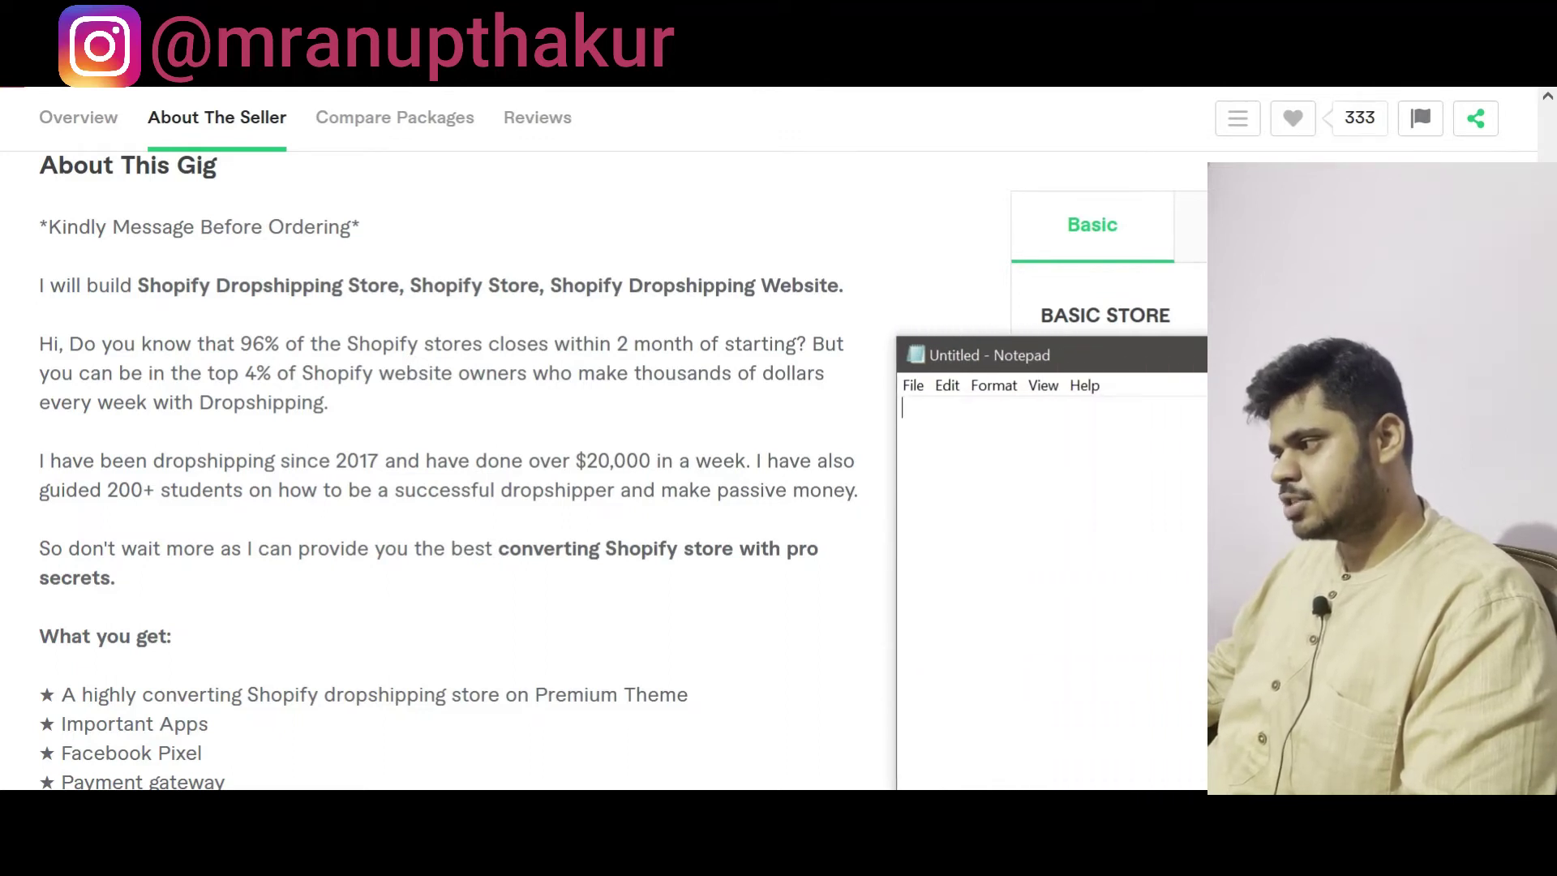
left_click_drag(1055, 354, 1053, 195)
left_click_drag(1277, 199, 1293, 109)
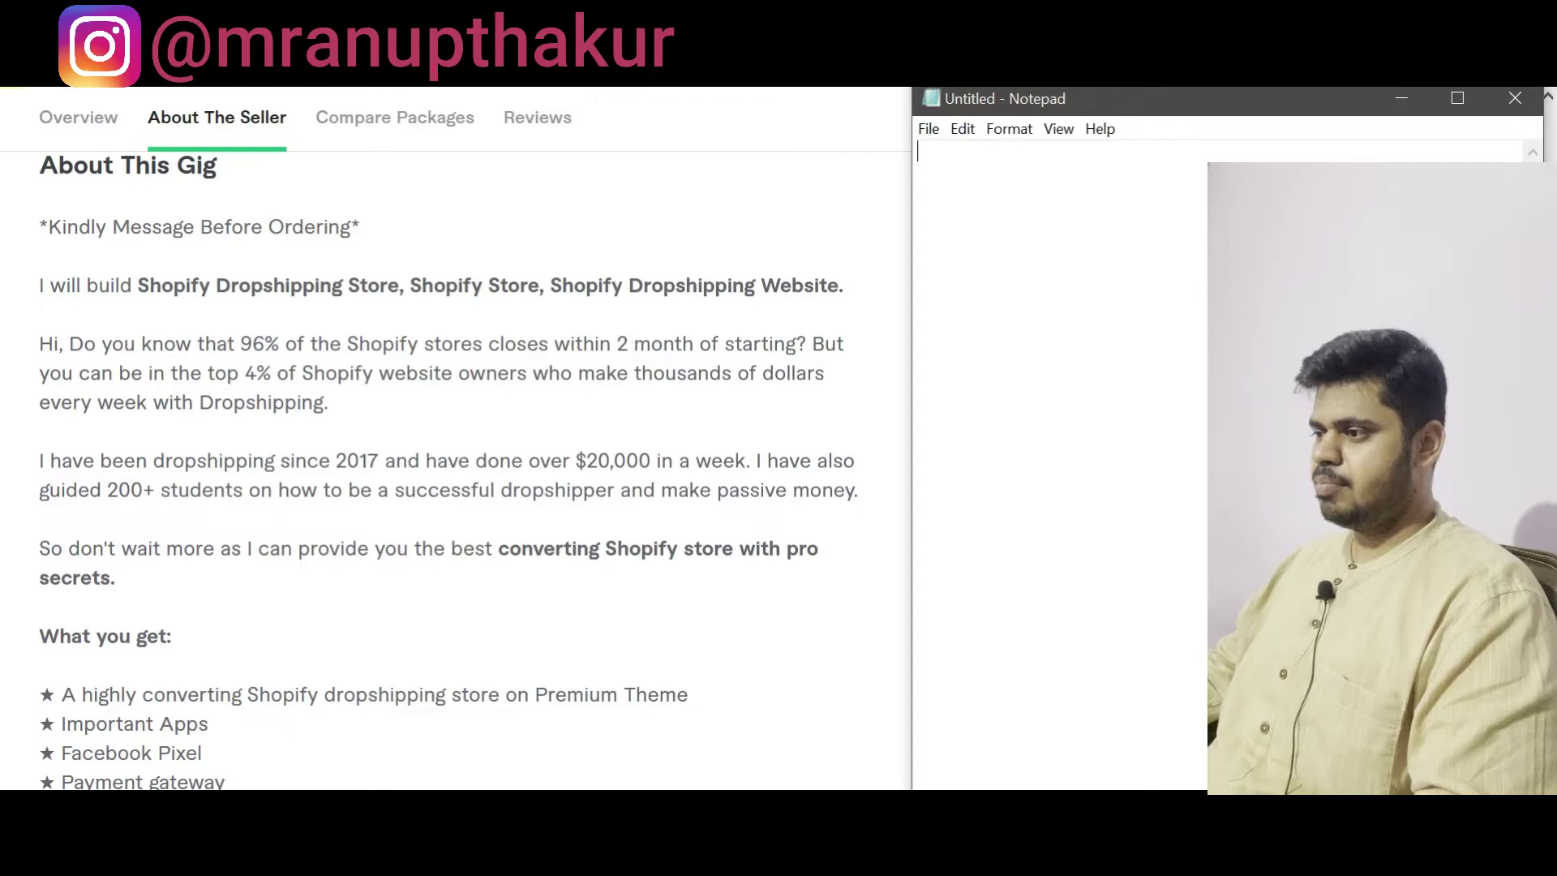
Step: Write the opening line "*please contact me before placing order*" in the Notepad draft
type("*p*")
key("Left")
type("lease ")
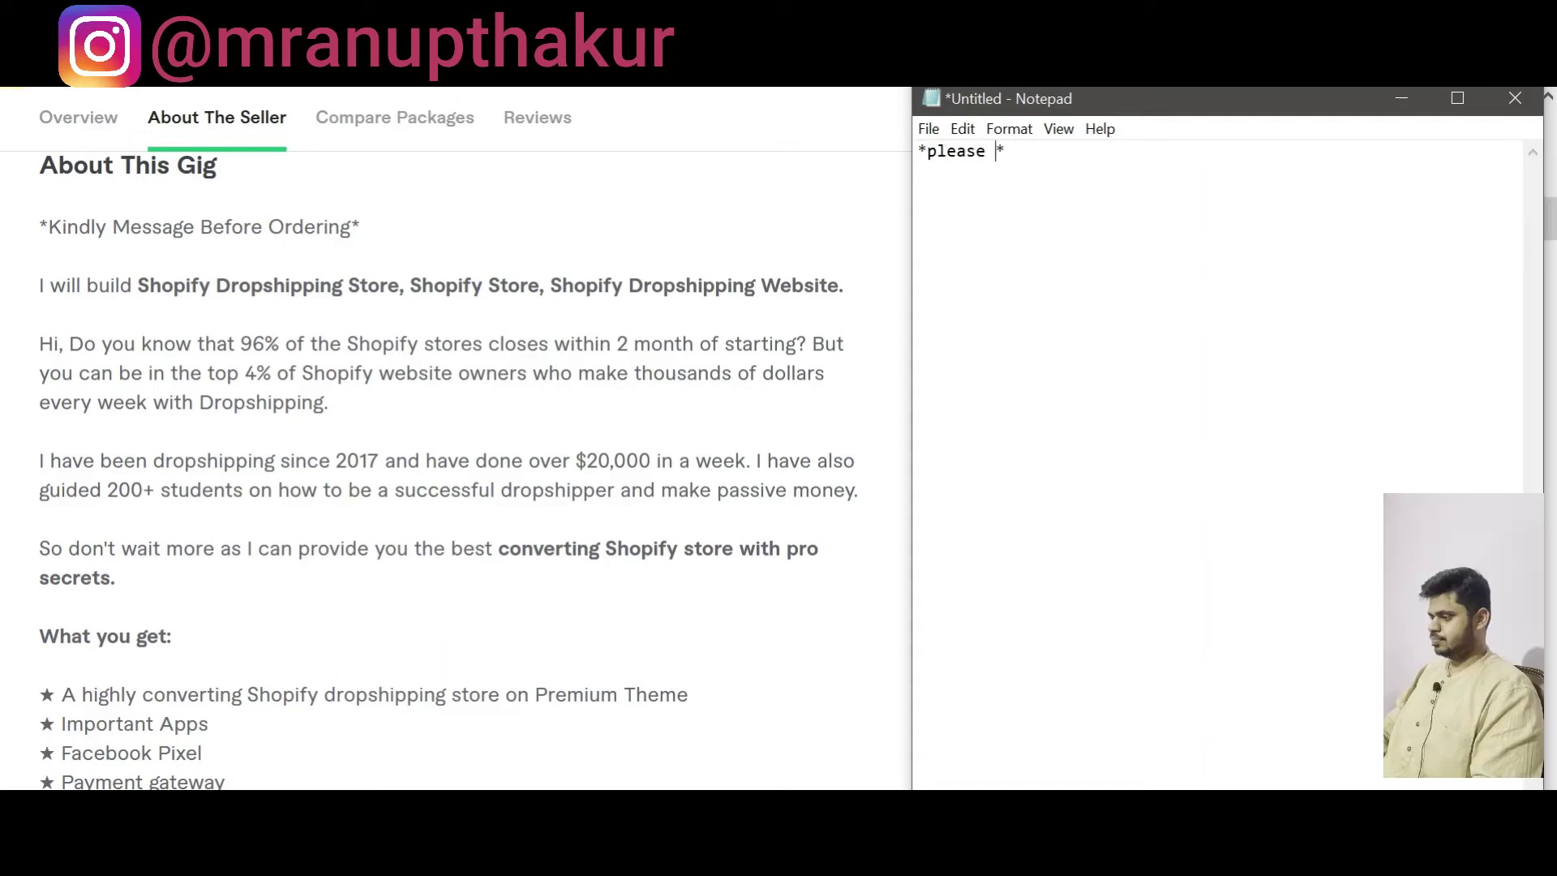
type("contact ")
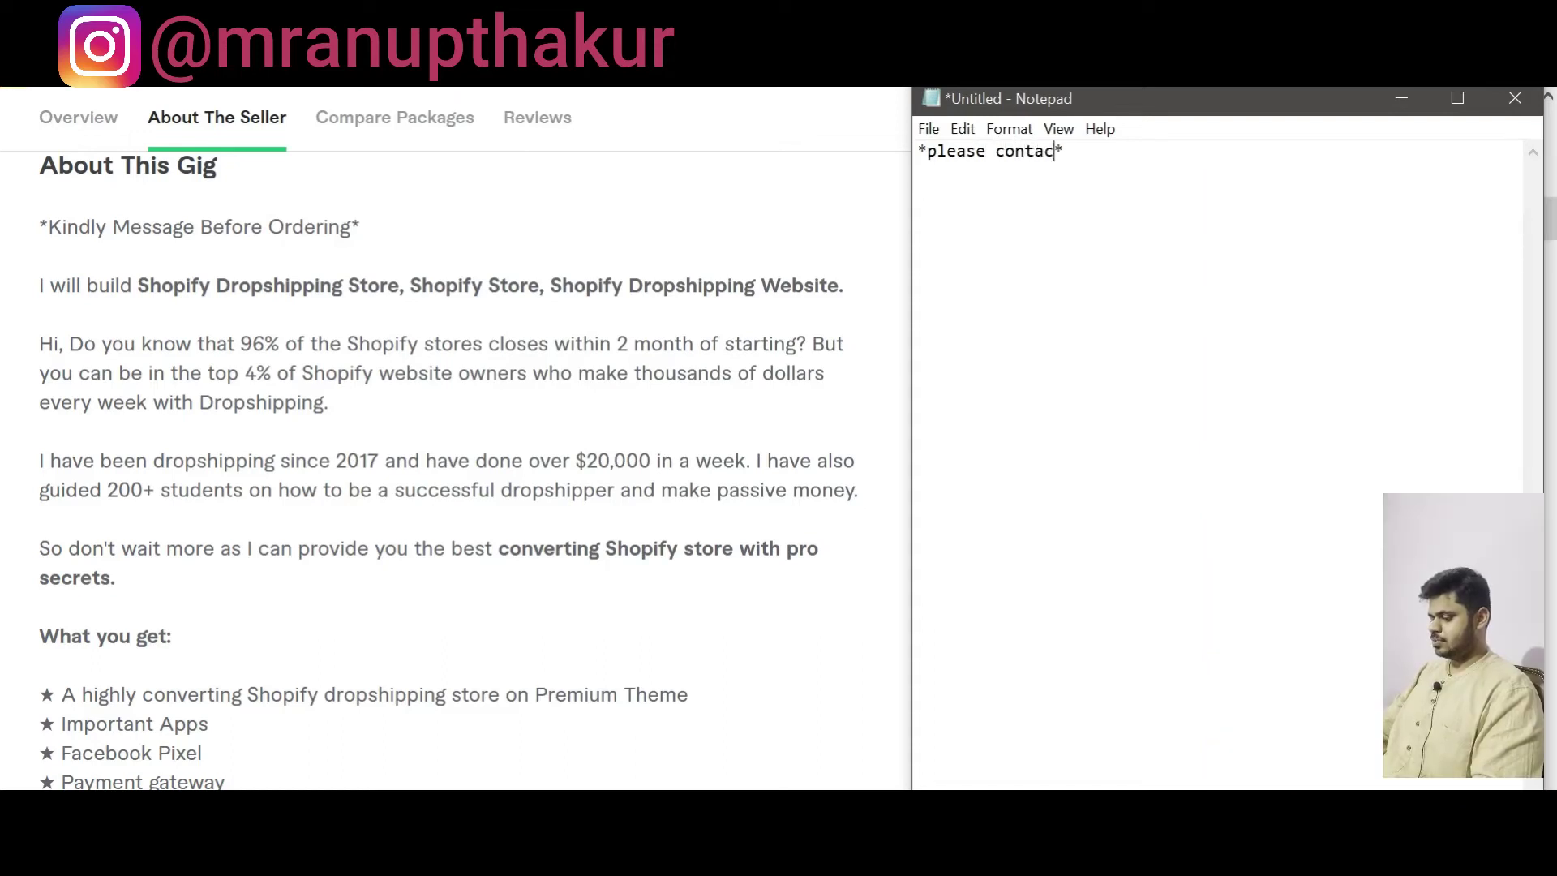
type("me before ")
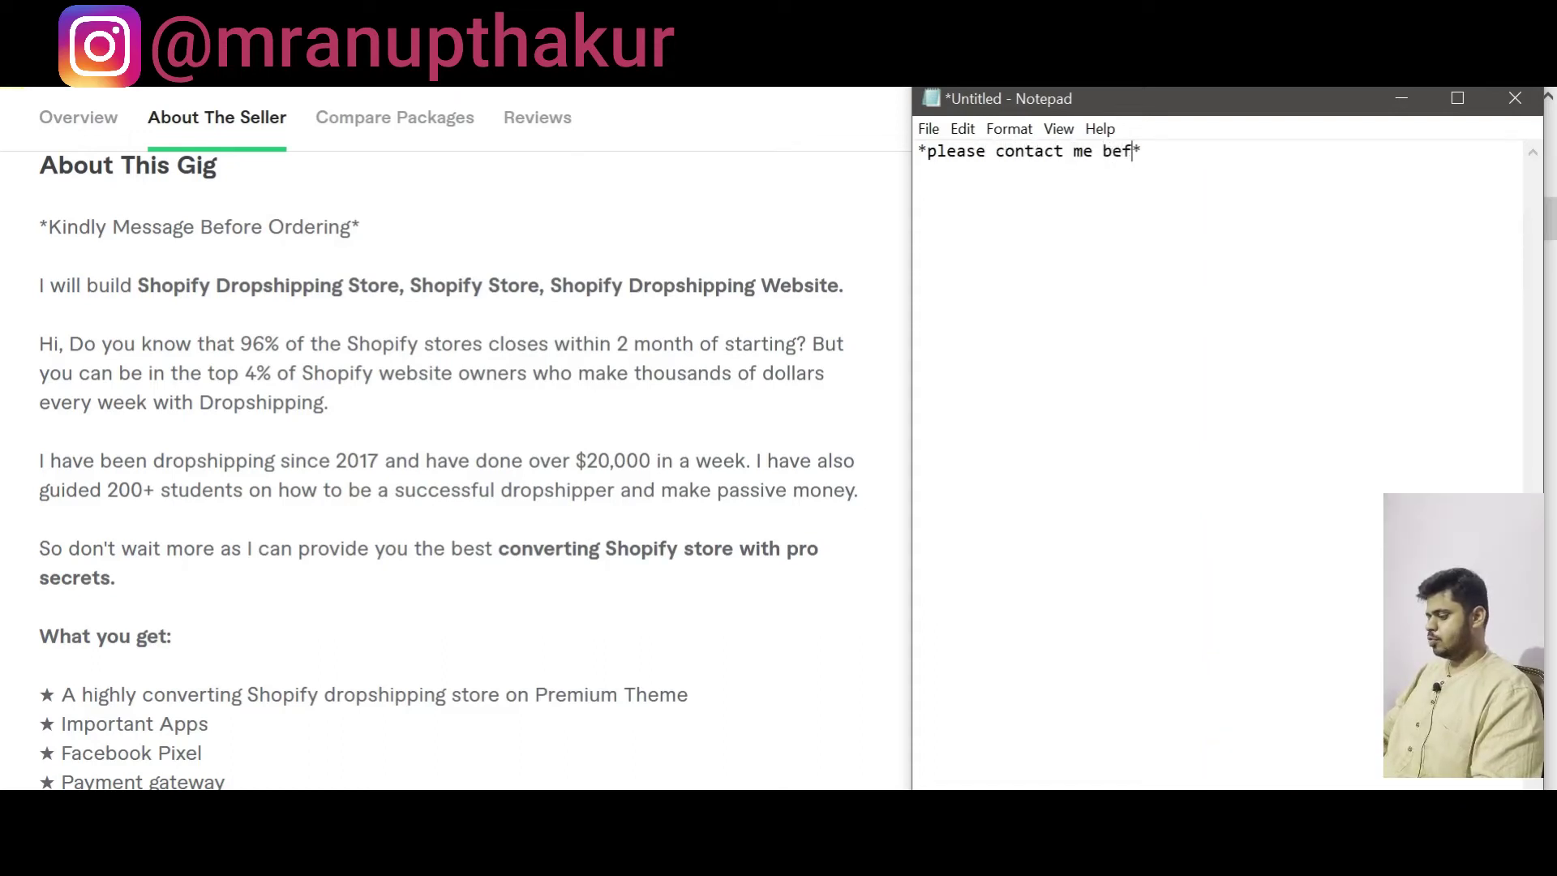
type("placing")
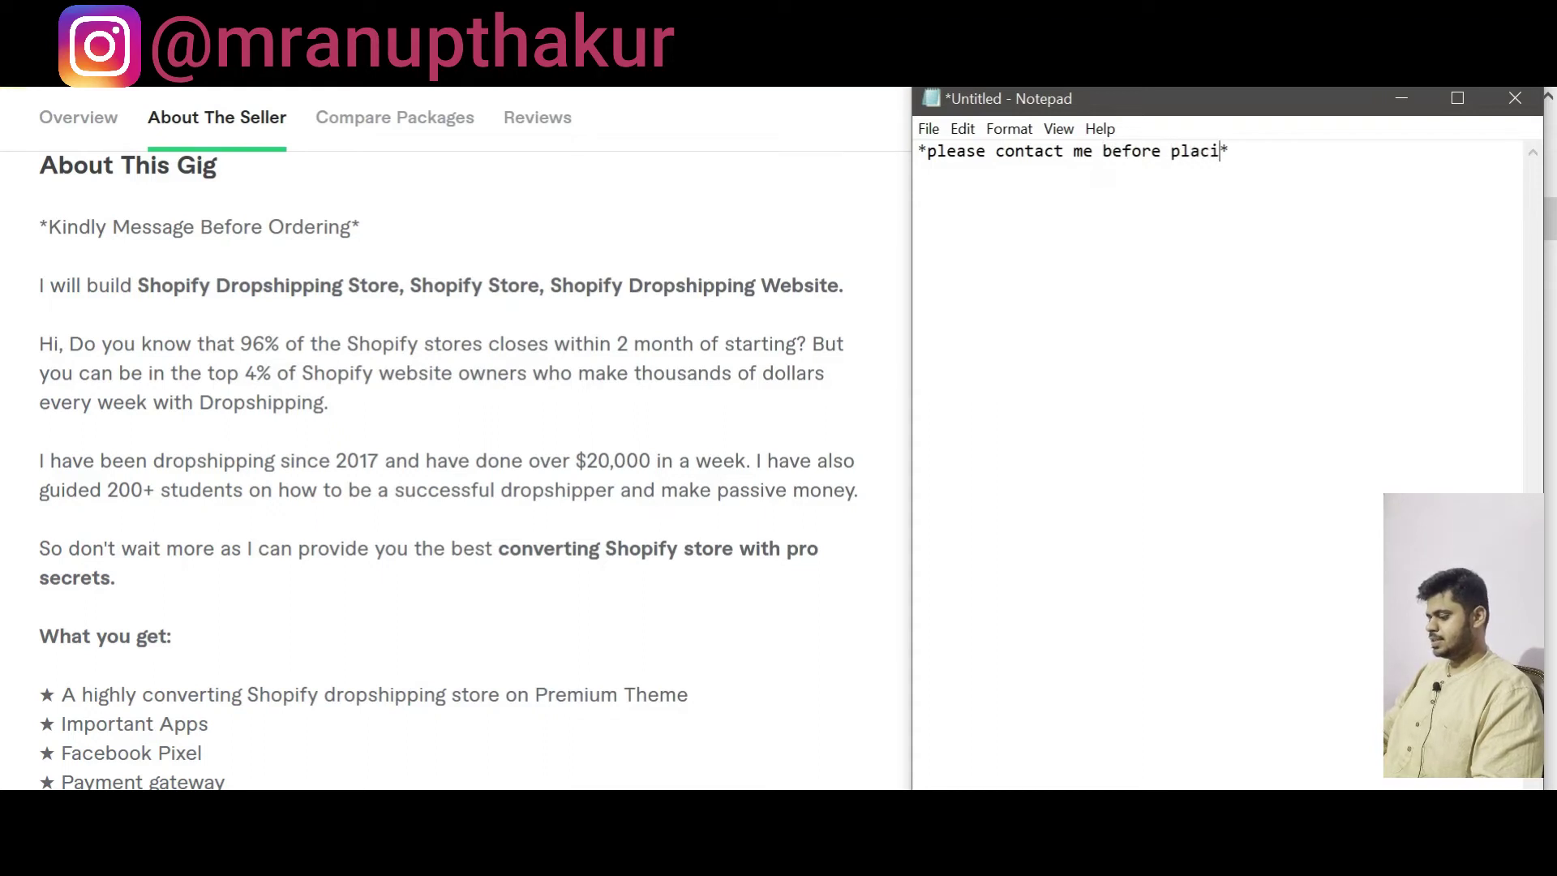
type(" order")
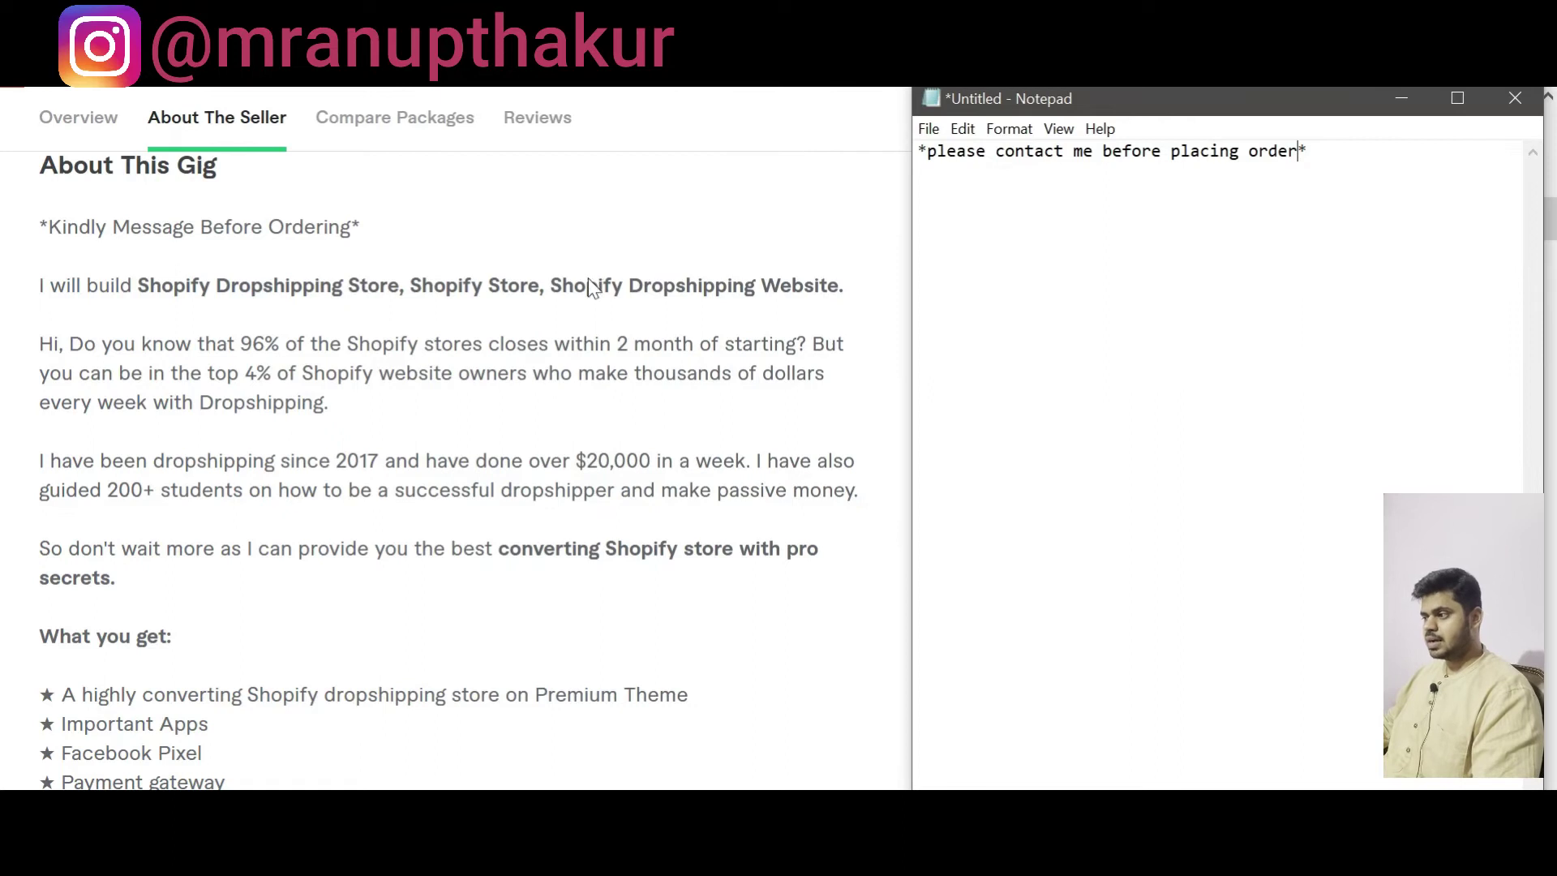
Step: Add a second line to the draft reading "i will build shopify dropshipping store / shopify website for dropshipping"
left_click(955, 179)
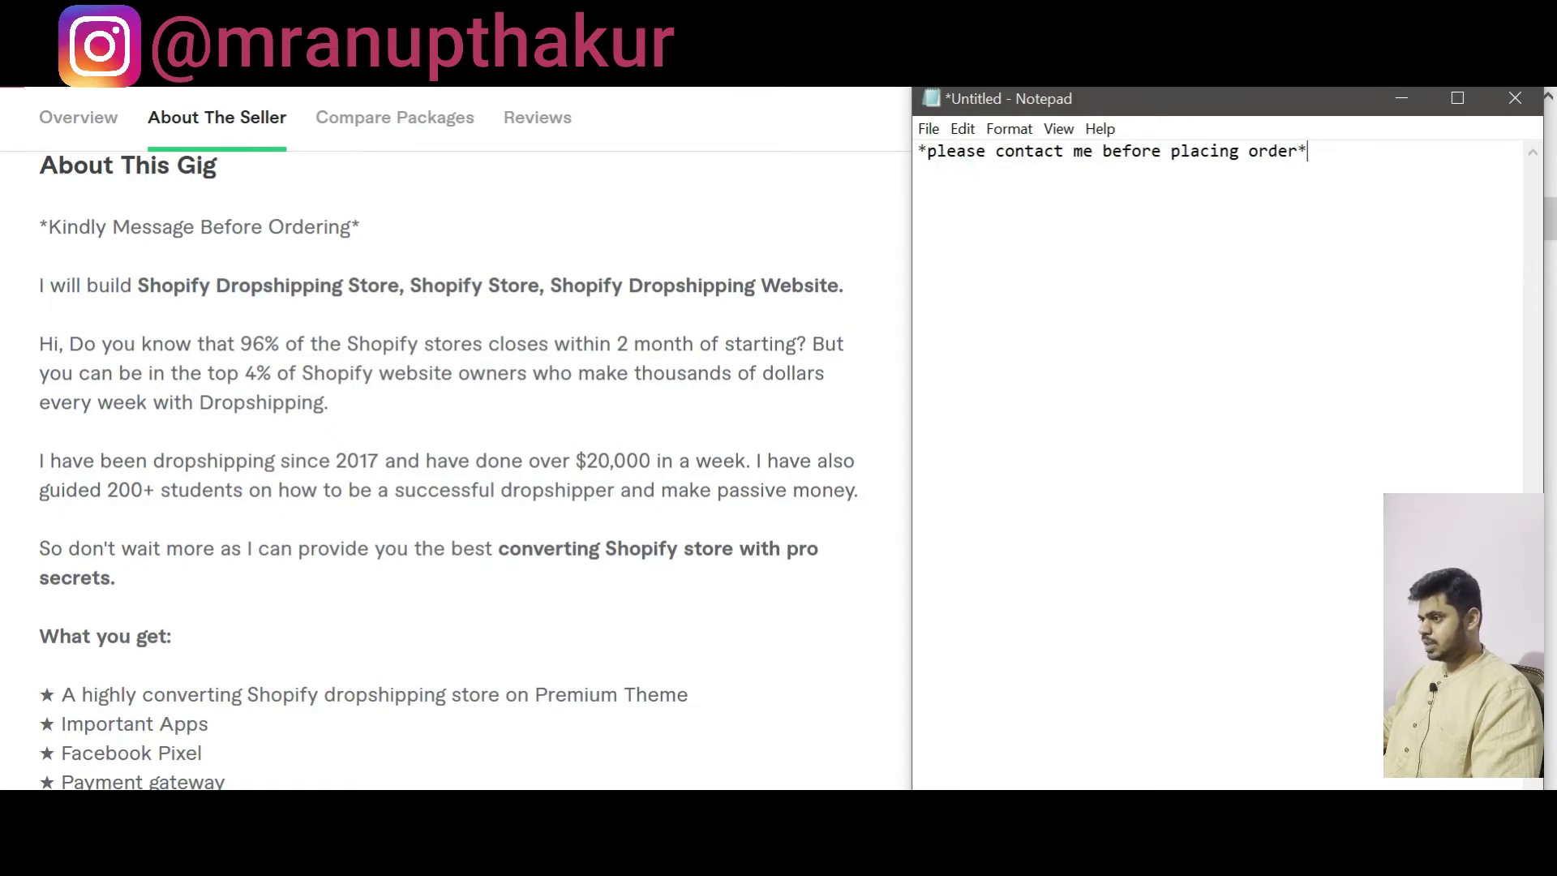
type("i will")
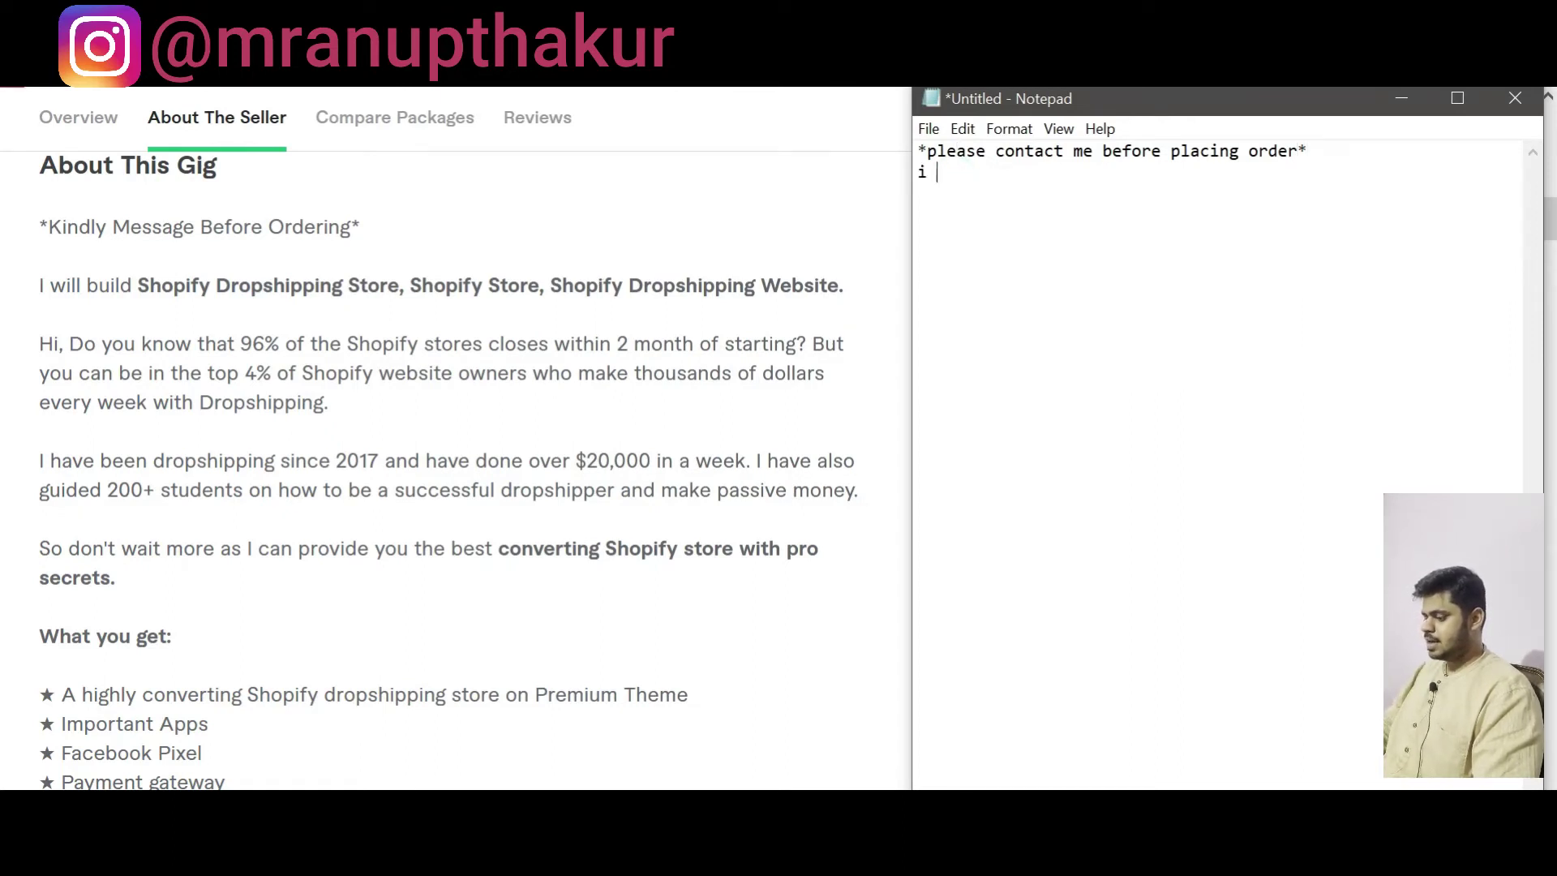
type("uild shopify ")
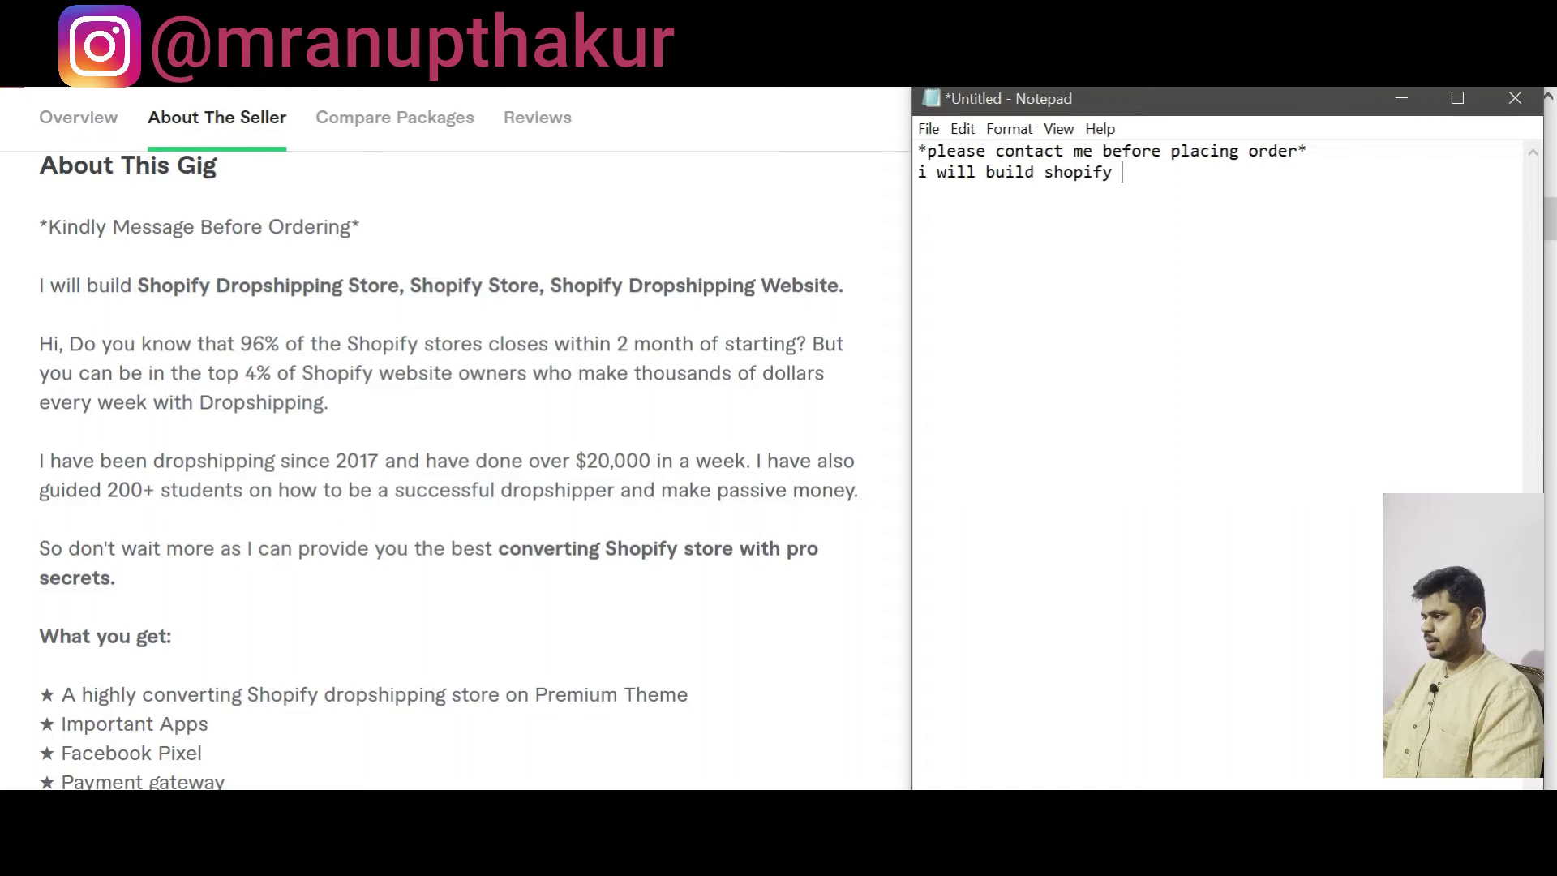
type("drops")
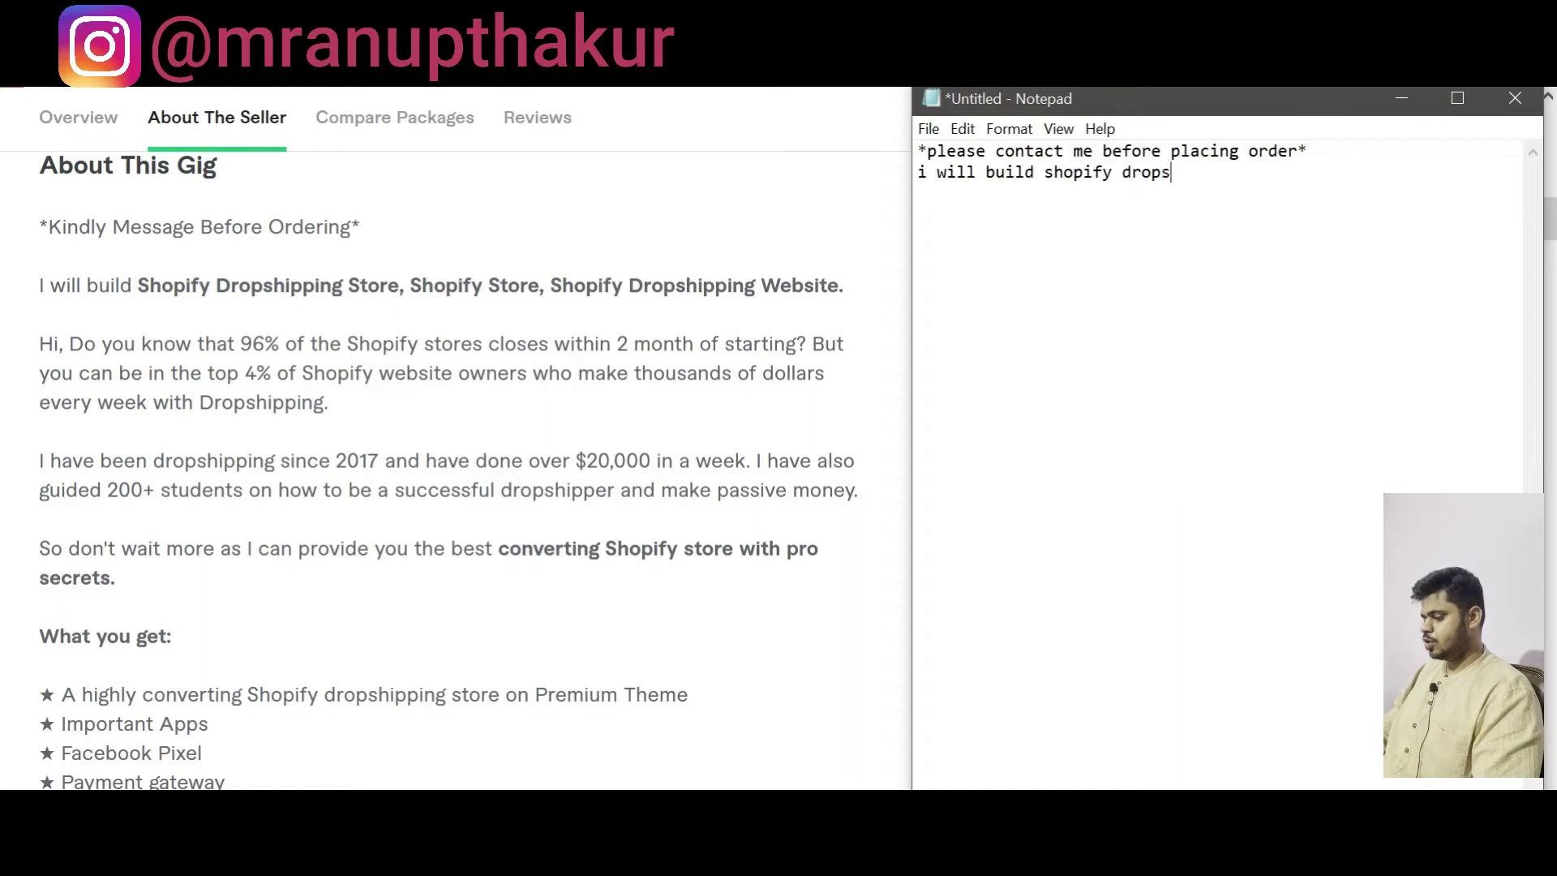
type("hipping")
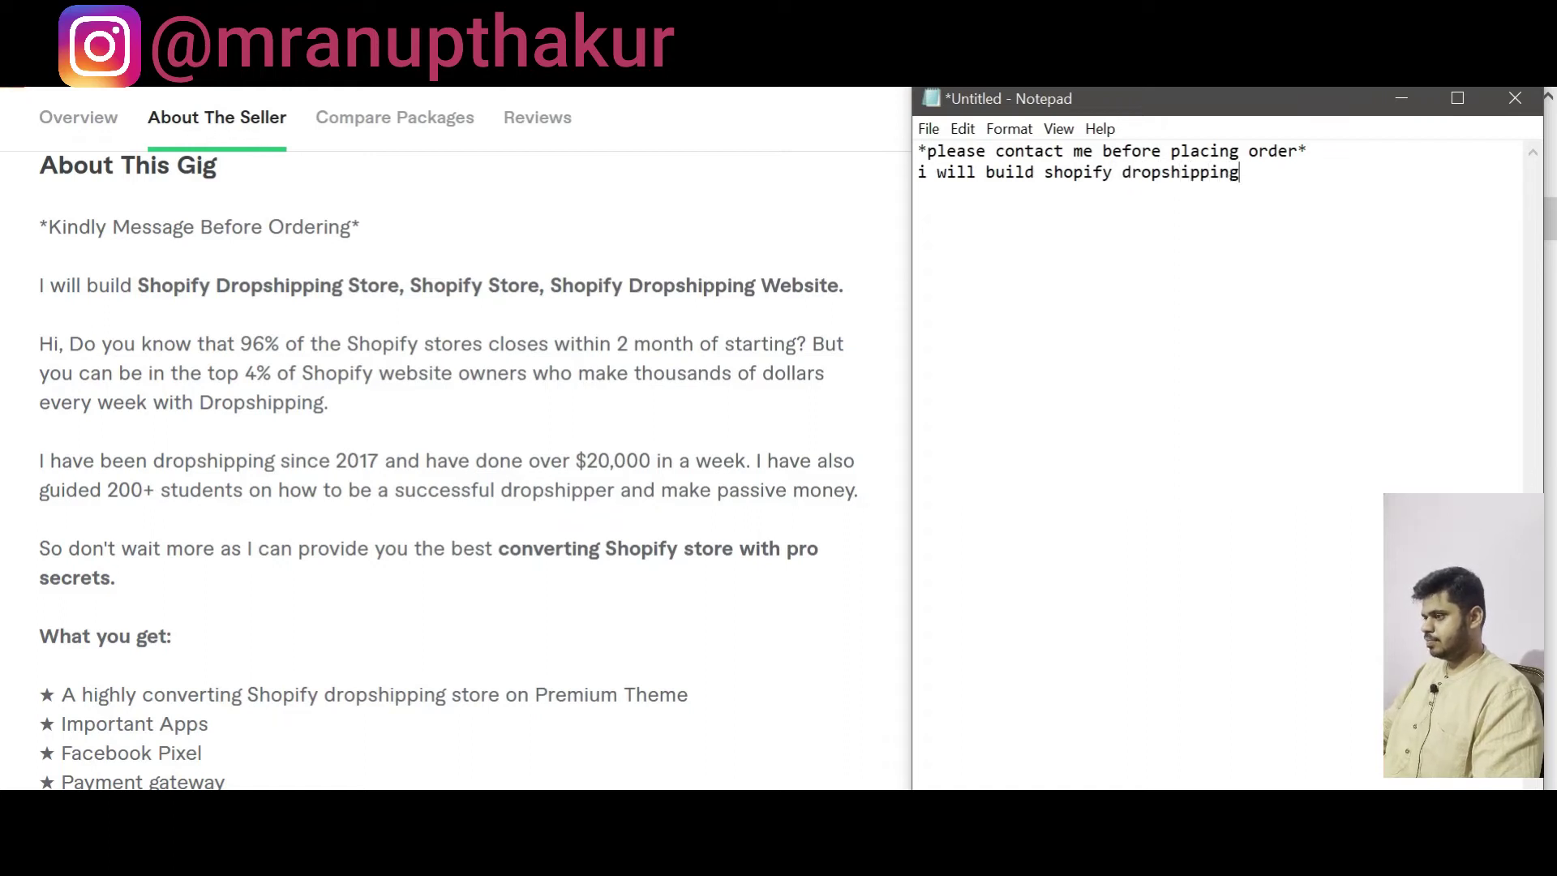
type(" stor")
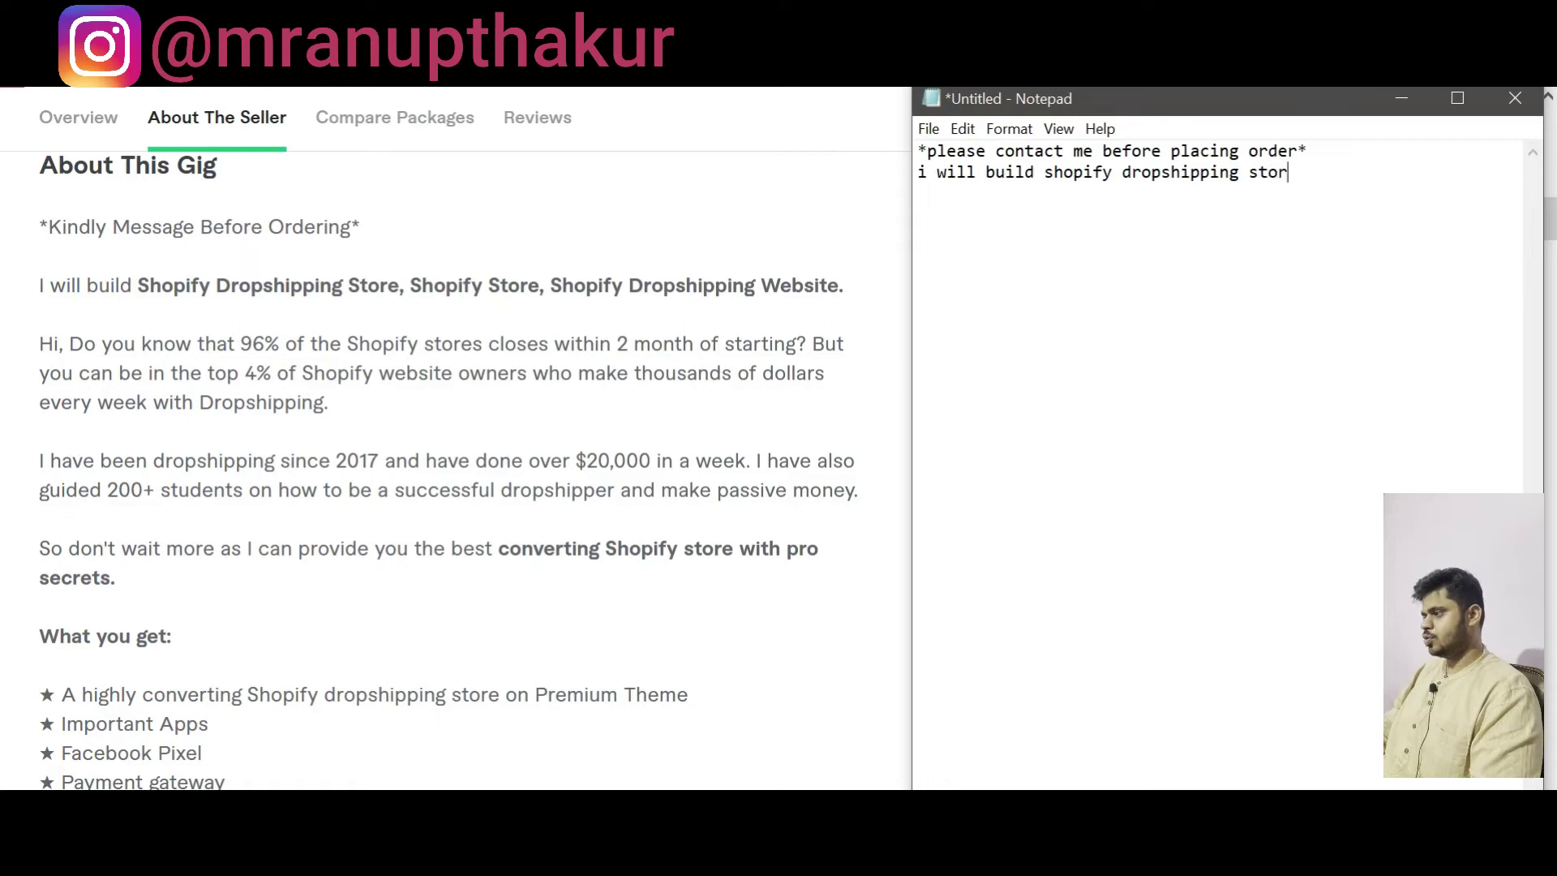
type("e /")
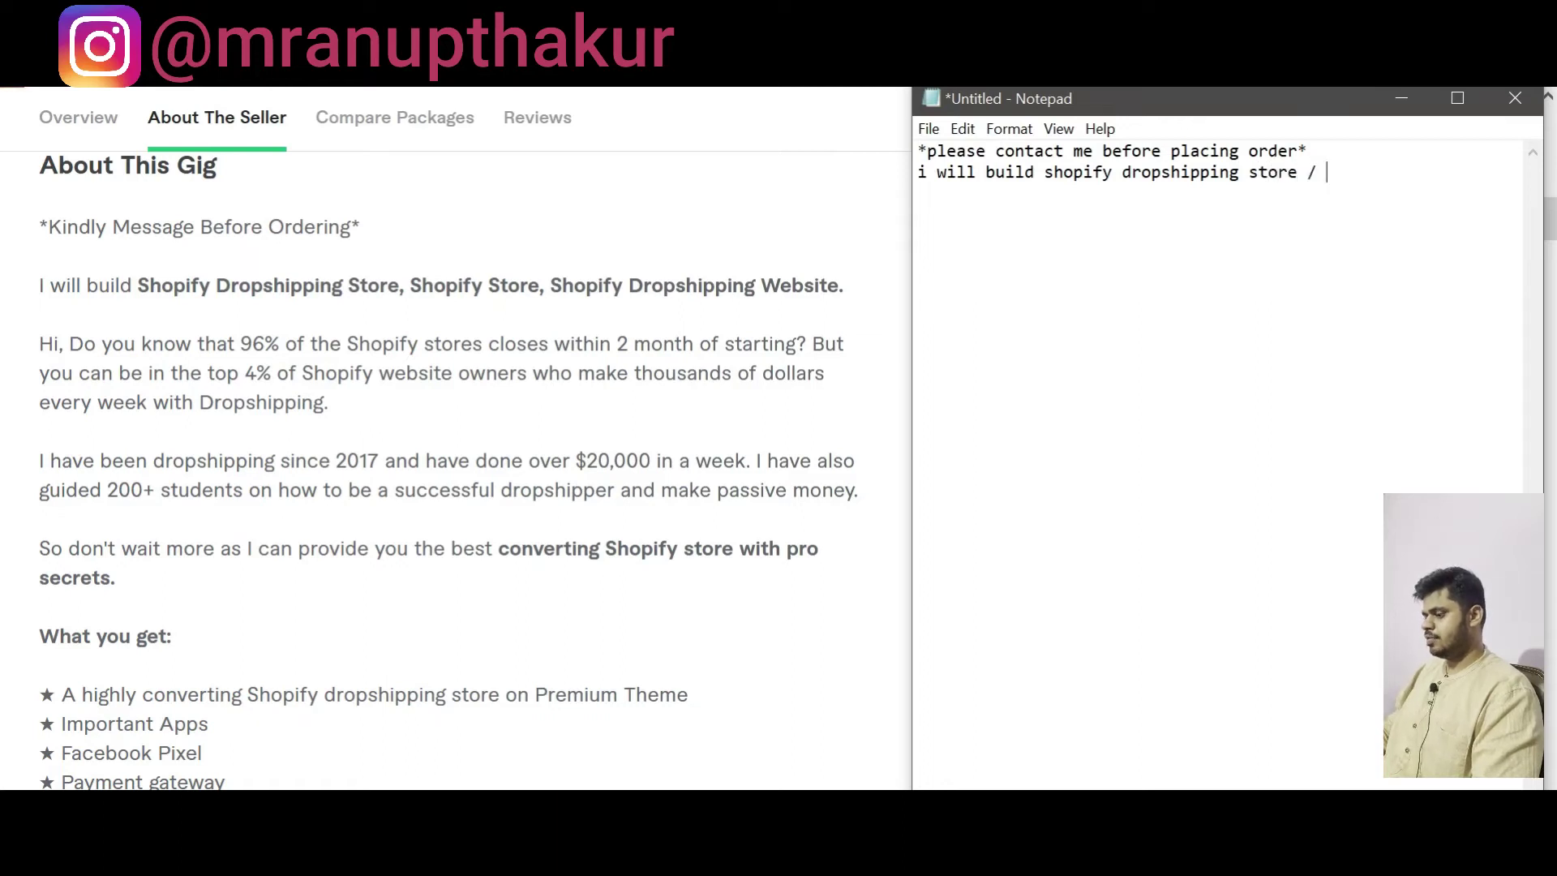
type(" shopi")
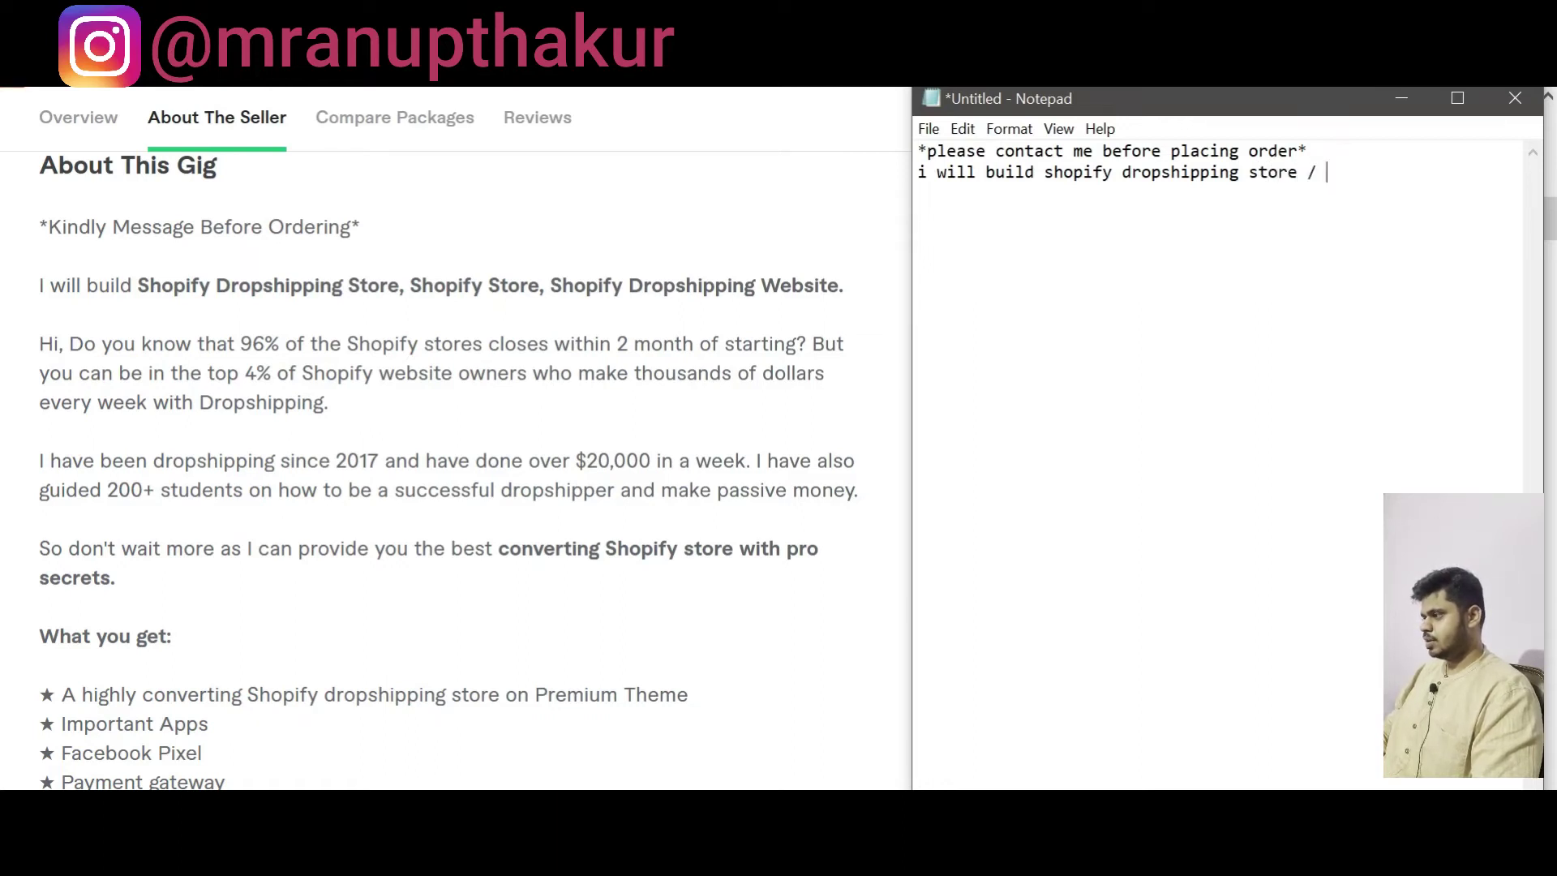
type("fy ")
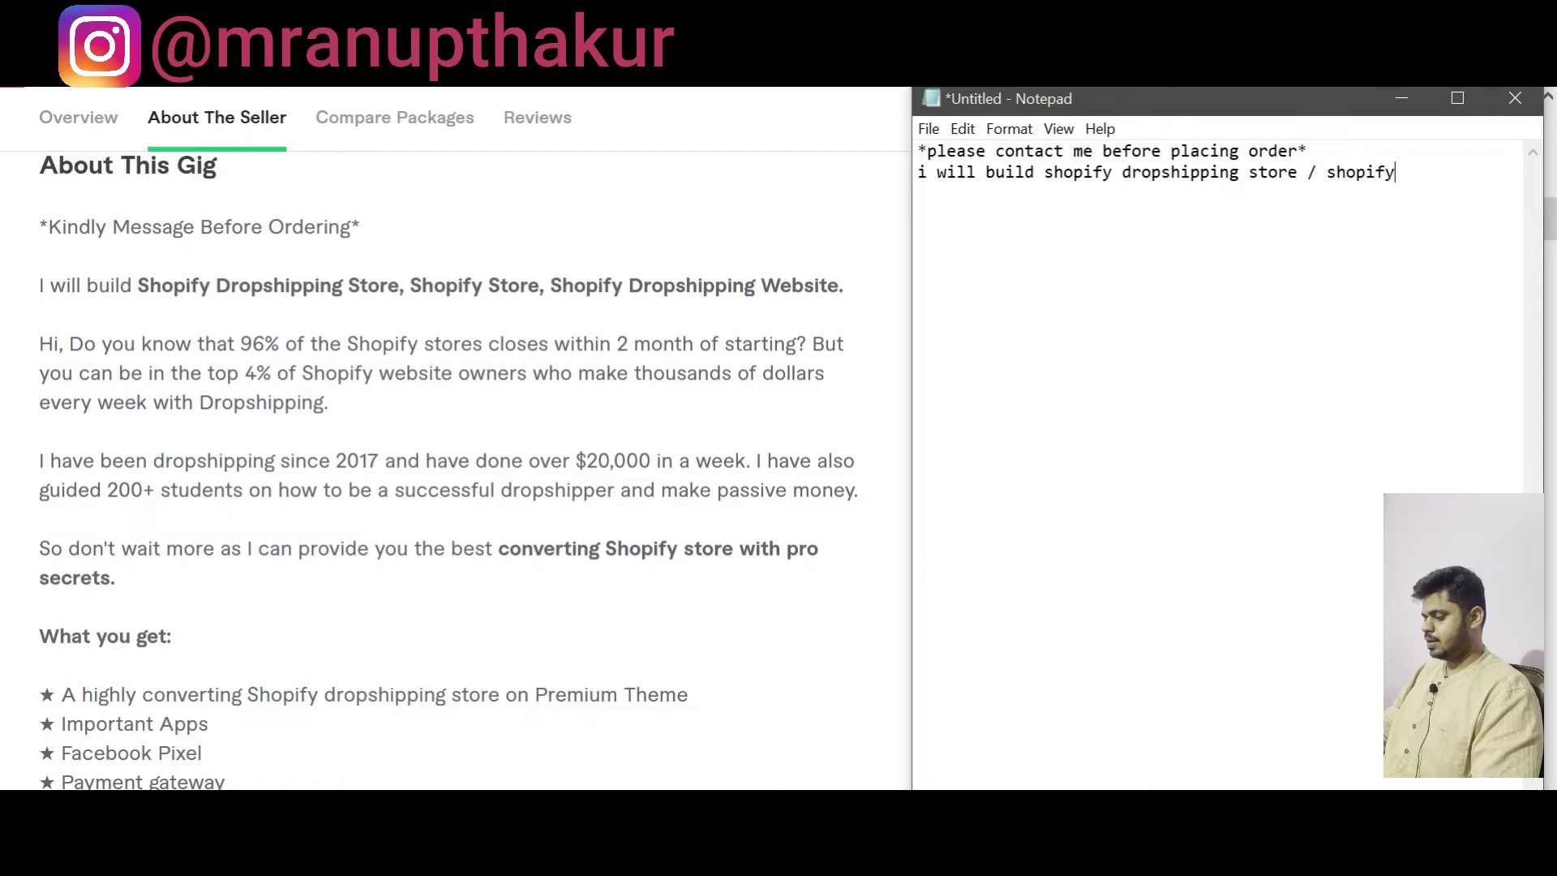
type("wbeb")
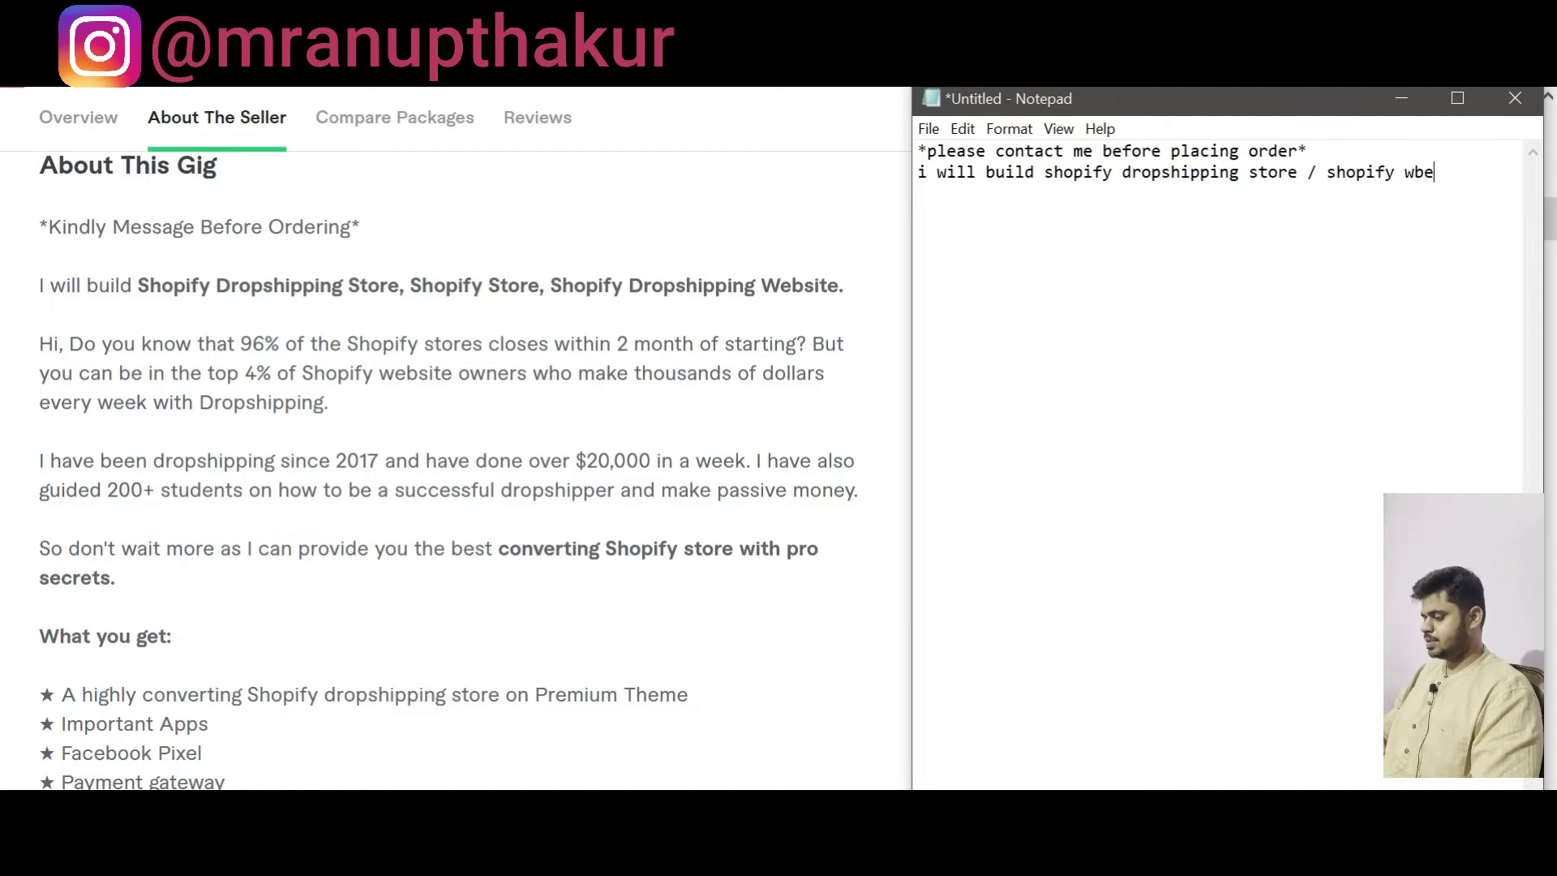
key("BackSpace")
key("BackSpace")
key("BackSpace")
type("ebsite ")
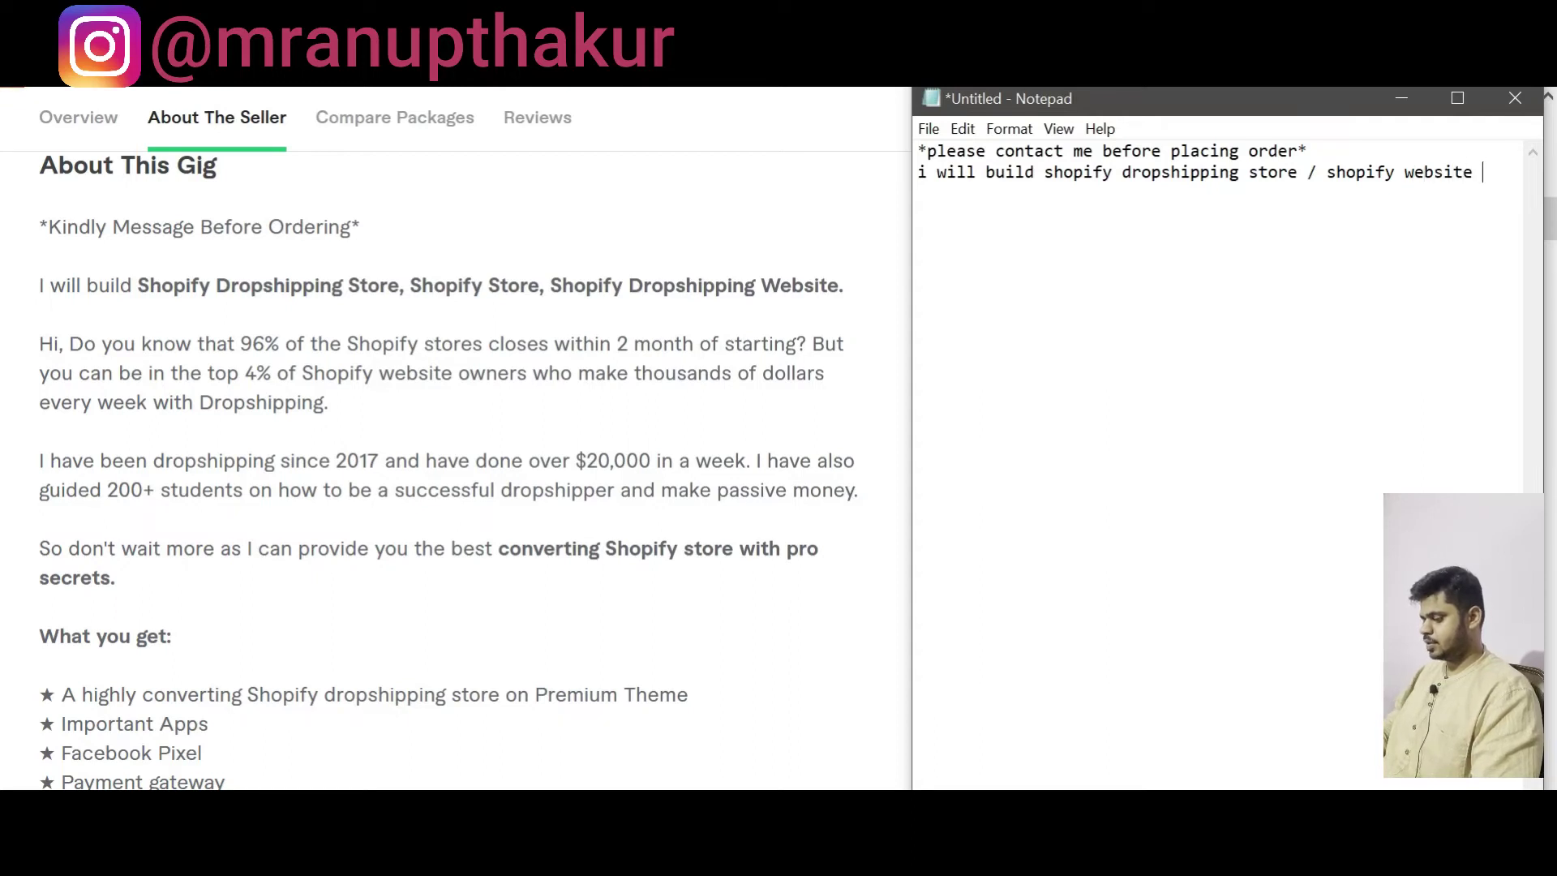
type("for dropshipping")
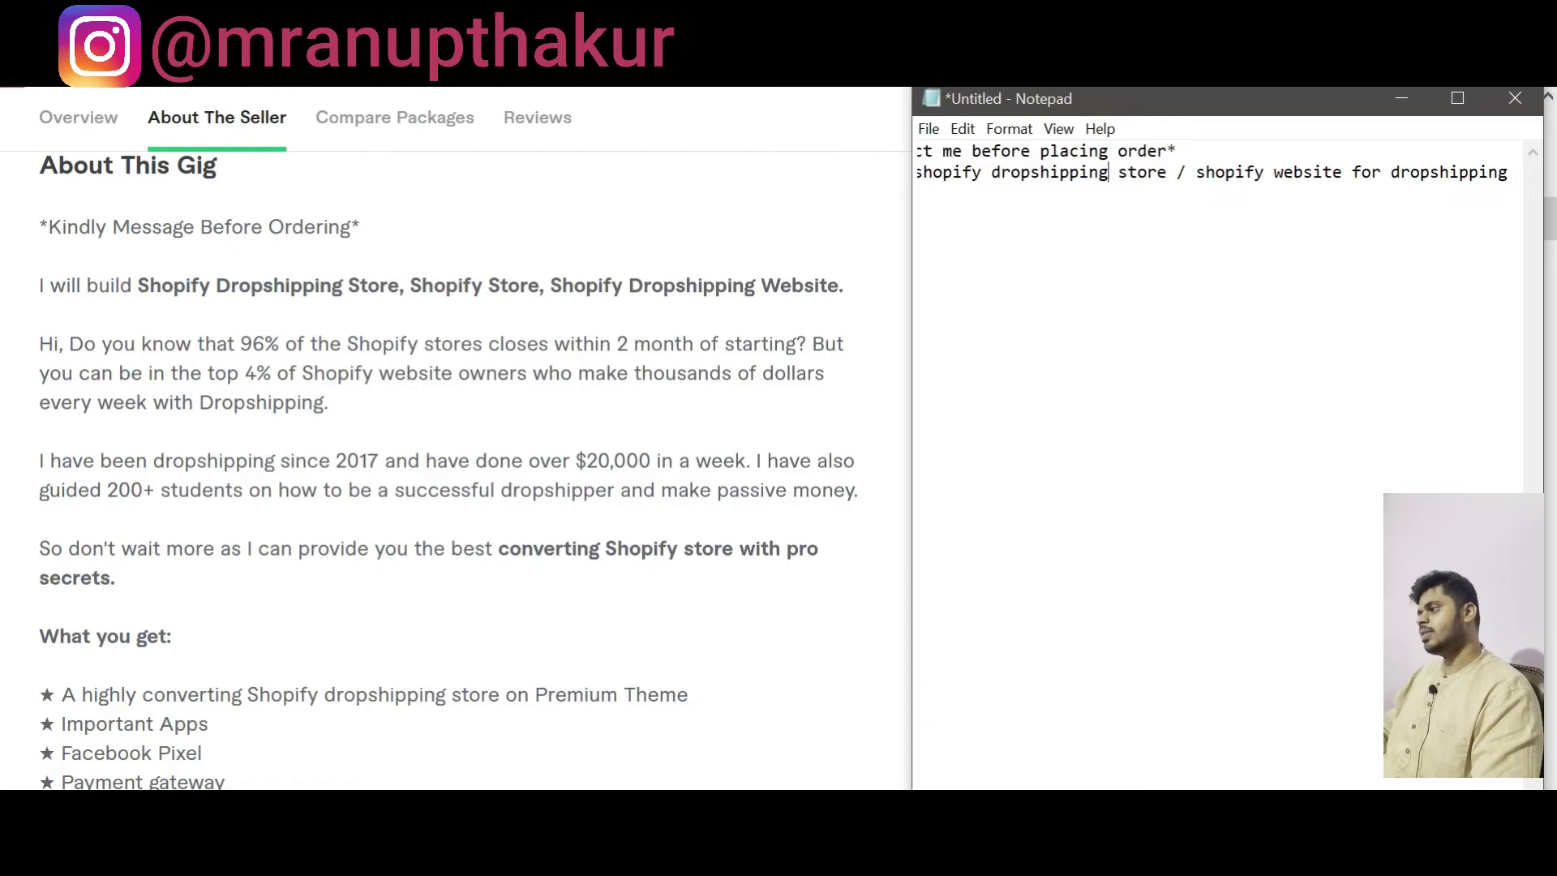
key("Home")
key("Left")
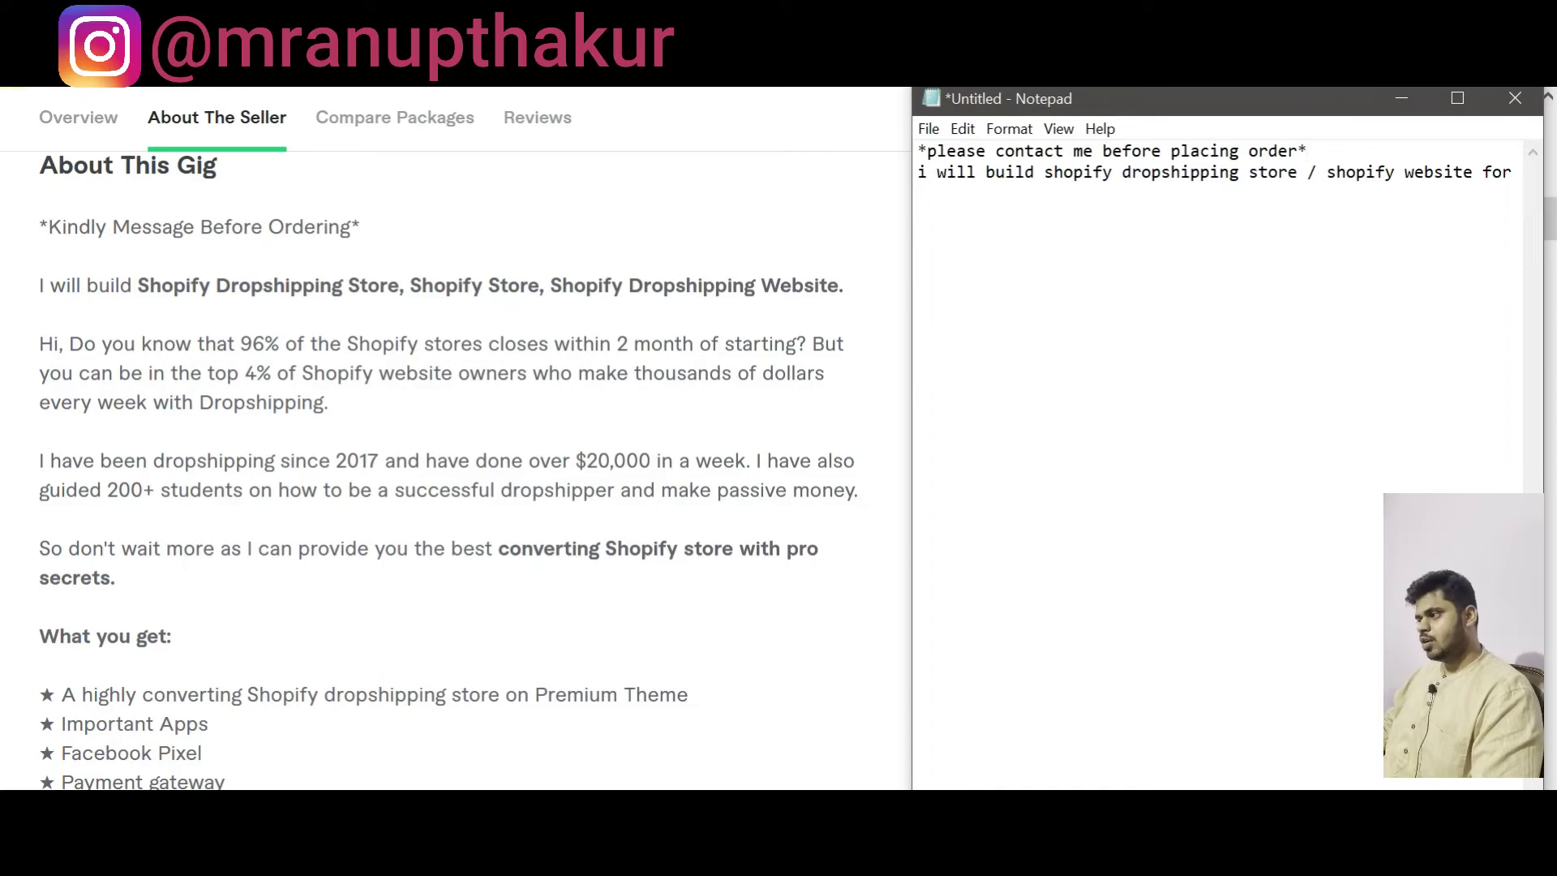
left_click(939, 211)
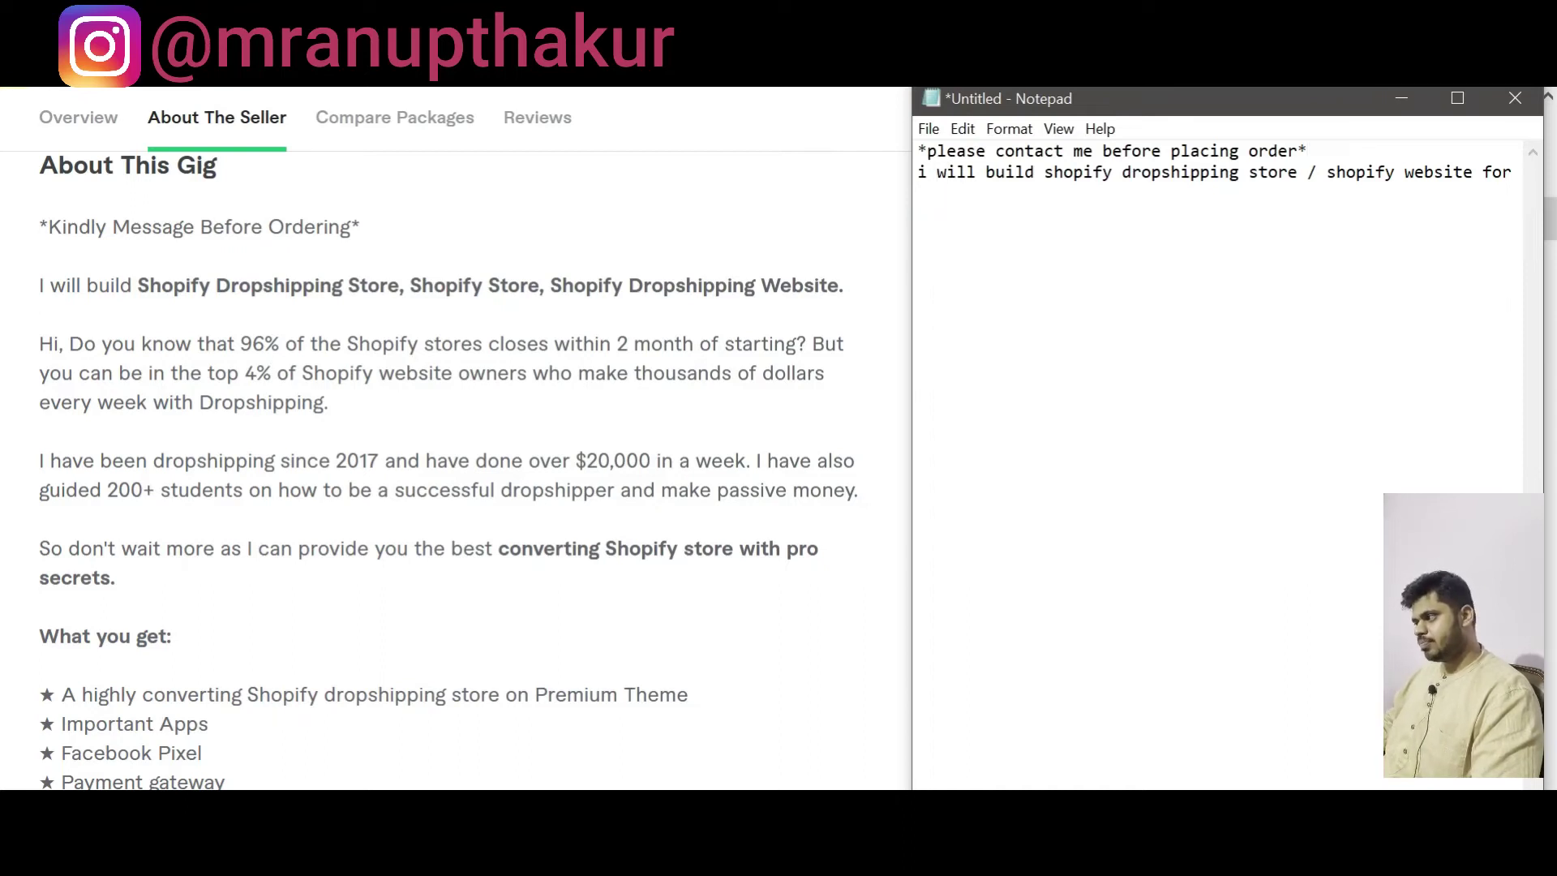
Step: Finish the draft's second line with the word "dropshipping" and leave a blank line below it
type("dropshipping")
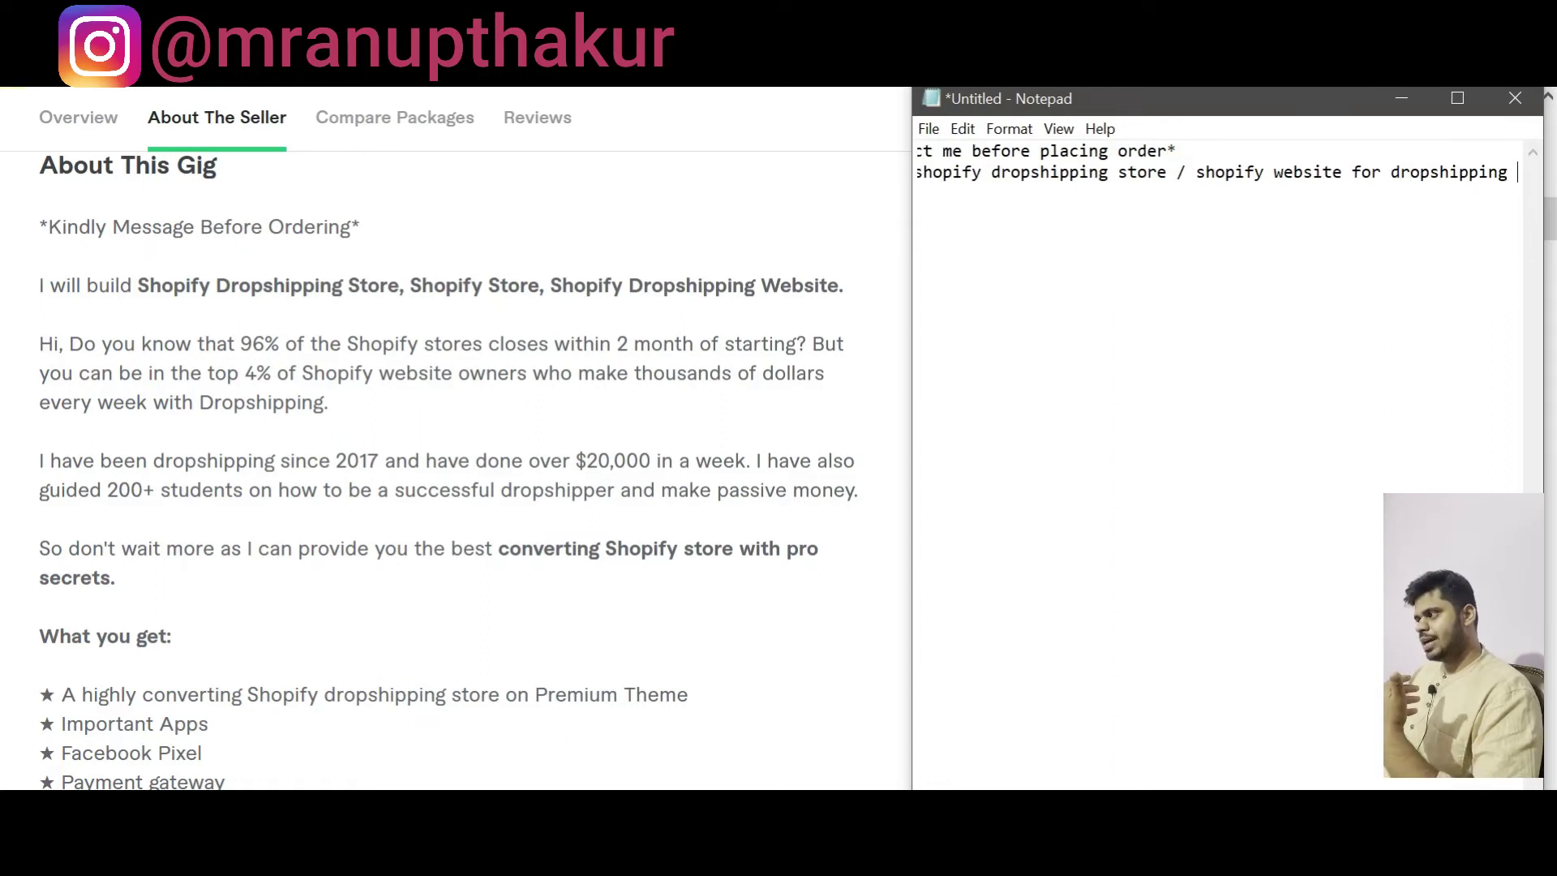
key("Return")
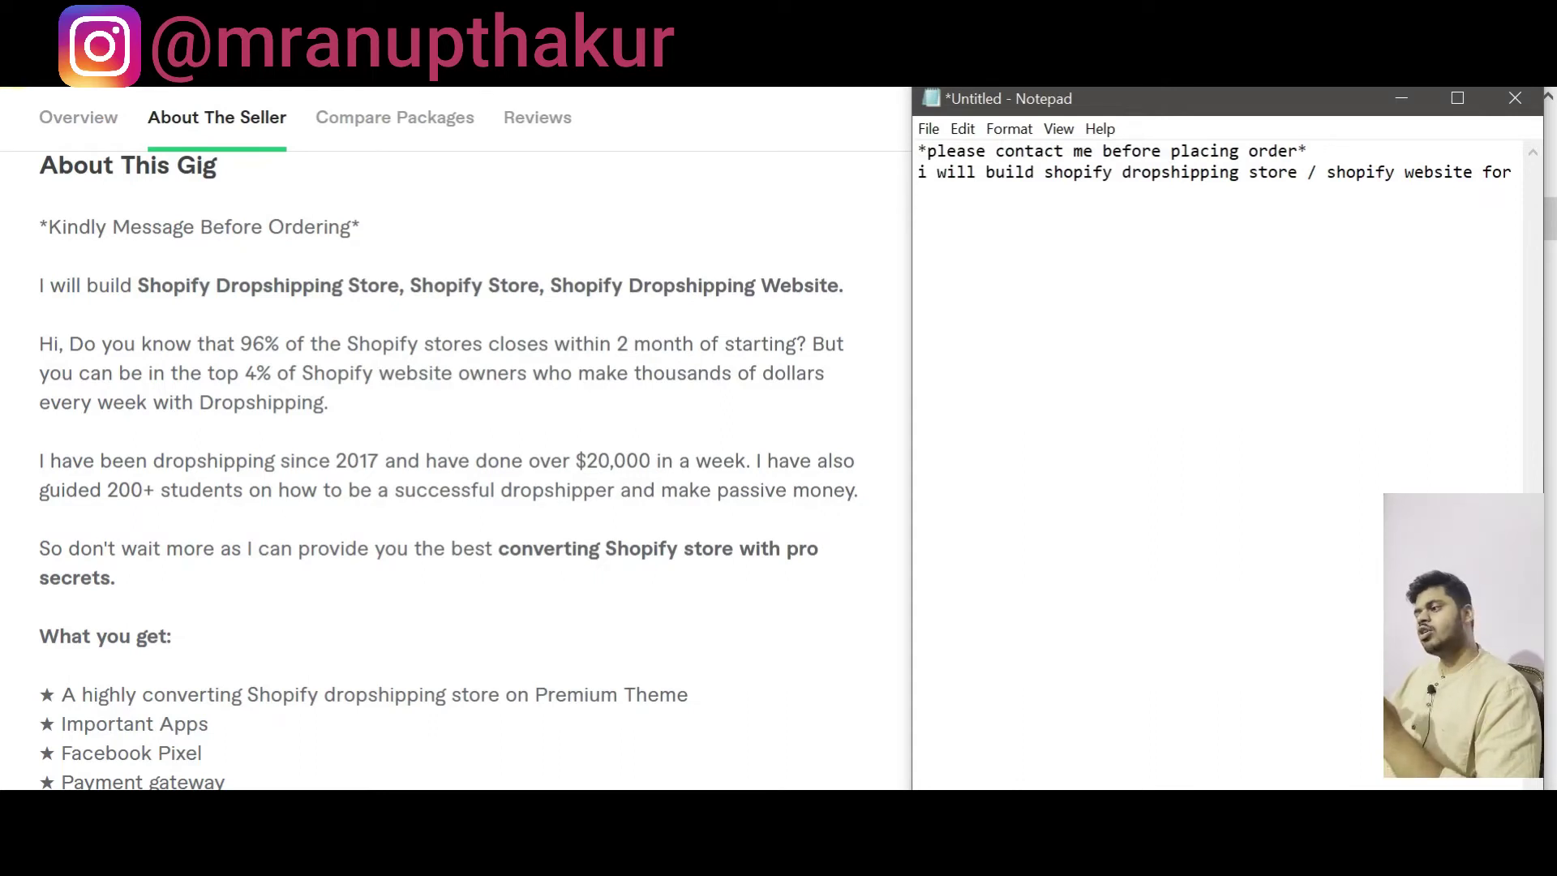
key("Return")
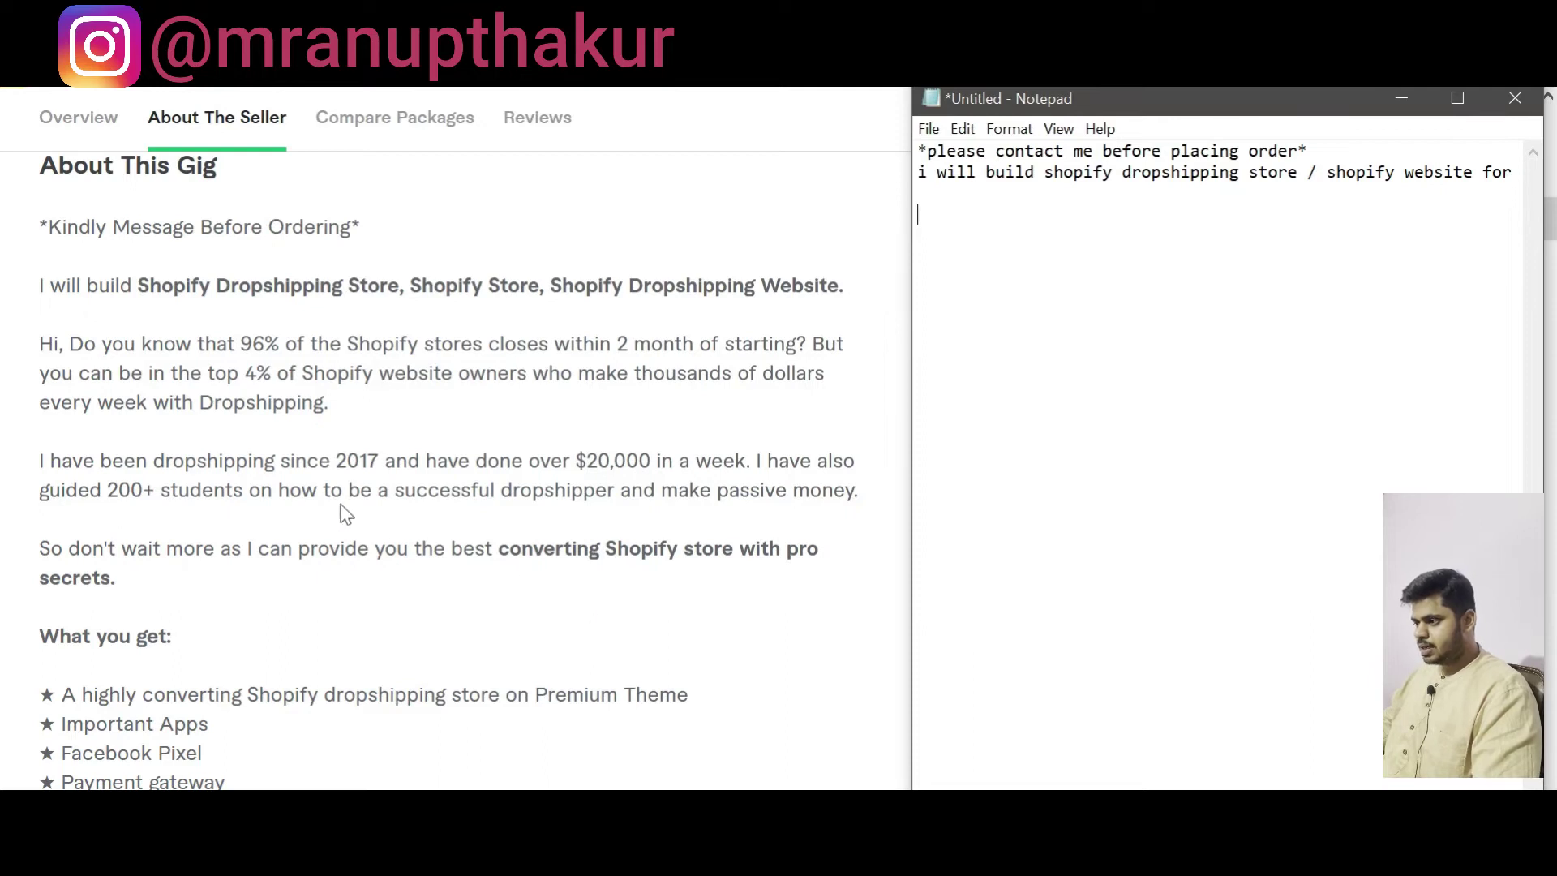
Step: Review the opening sentences and Shopify dropshipping keywords in the competing gig's description, then return to the Notepad draft
scroll(358, 503, "down", 2)
scroll(376, 496, "up", 2)
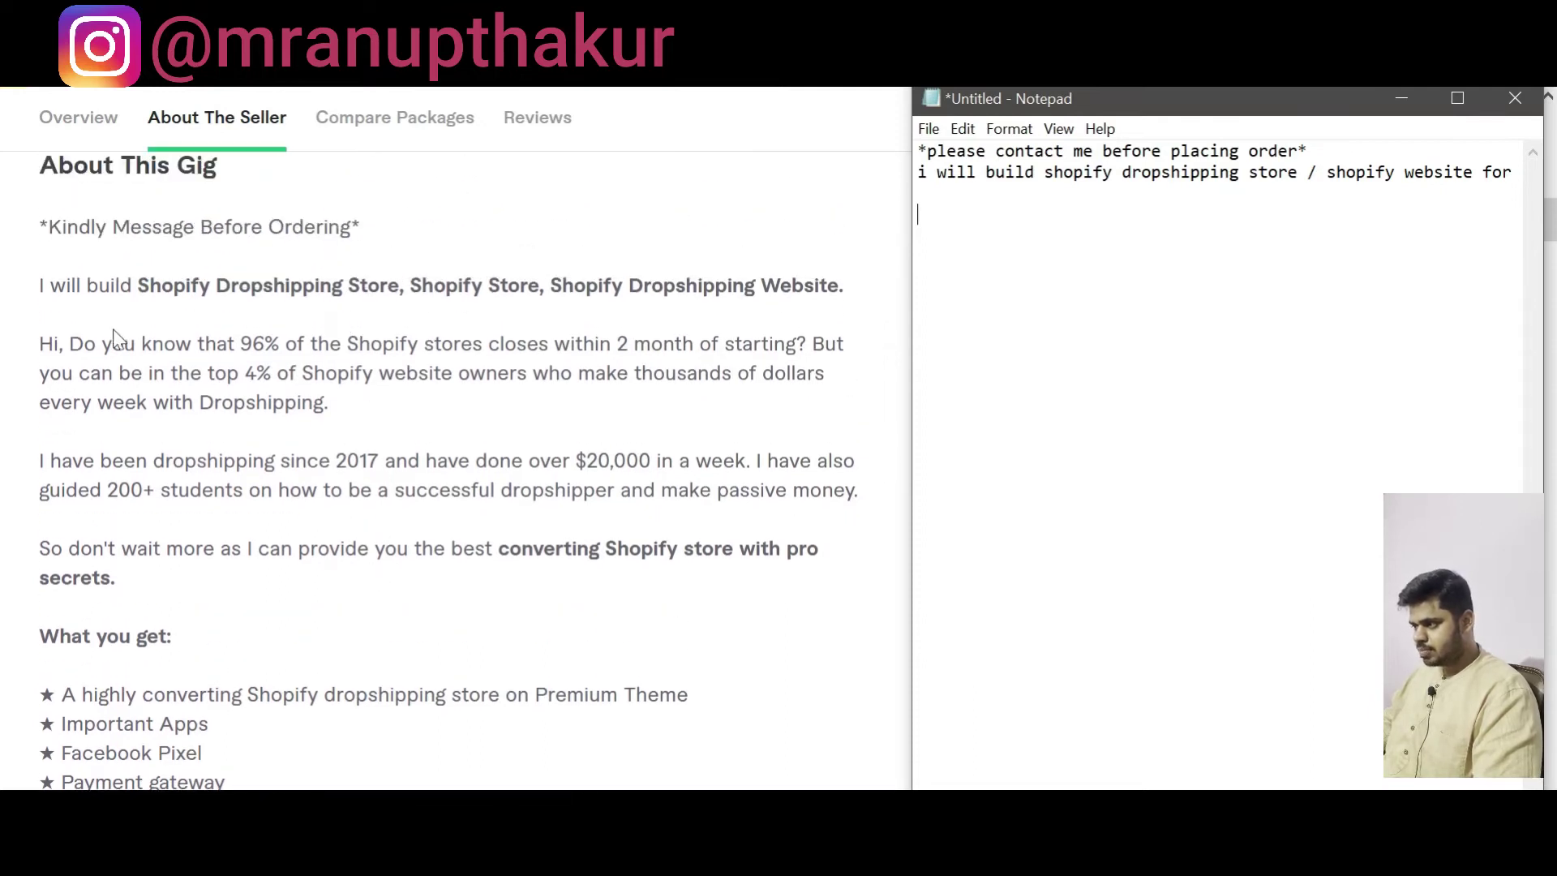
left_click(348, 340)
left_click_drag(348, 340, 474, 344)
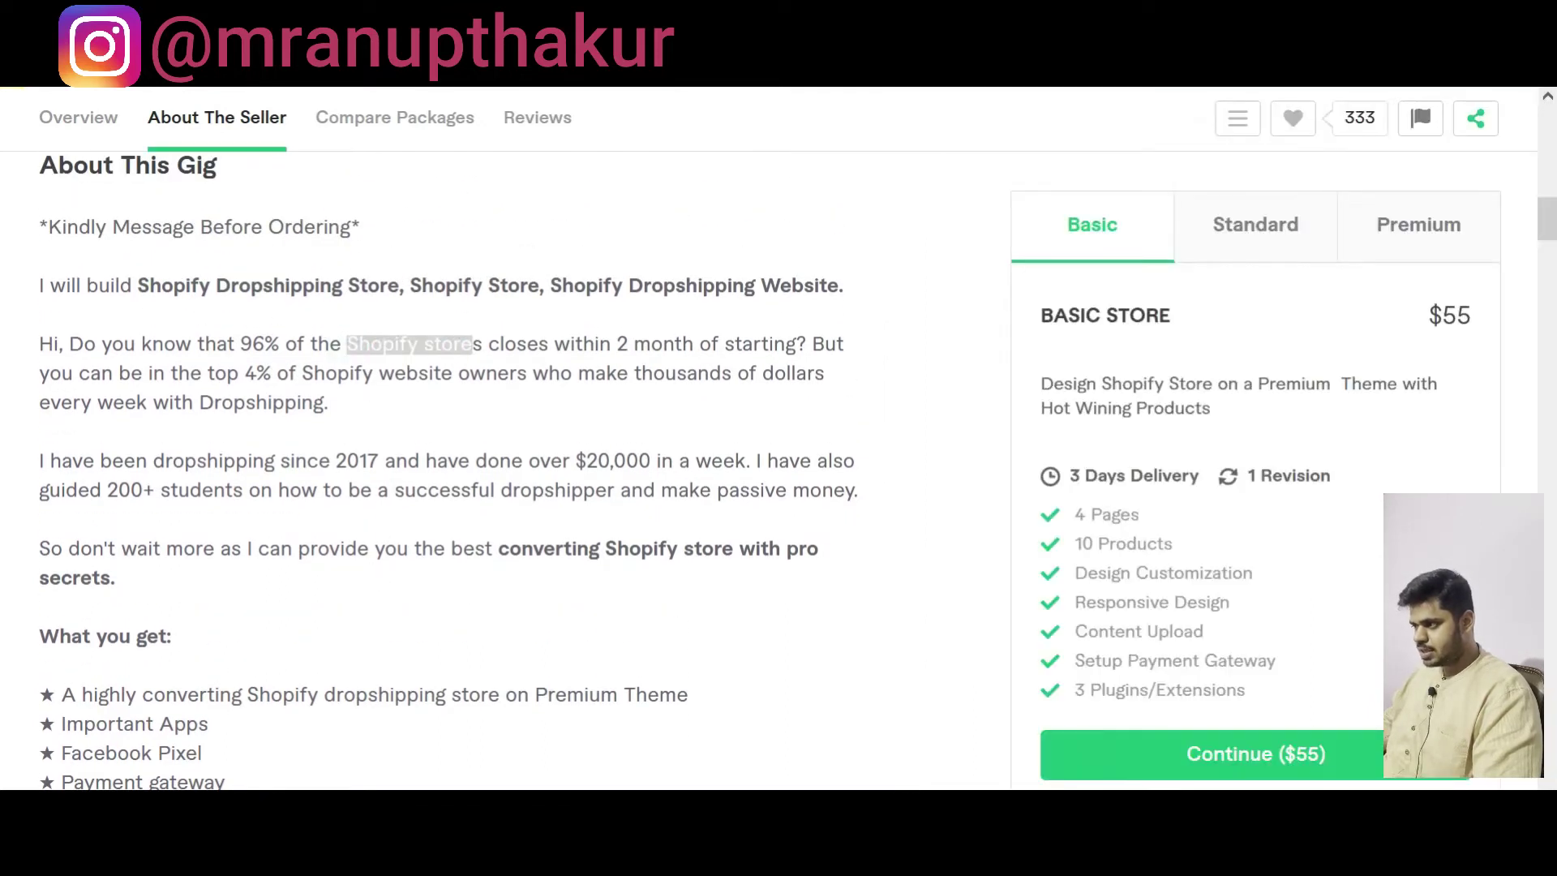
left_click_drag(151, 292, 347, 289)
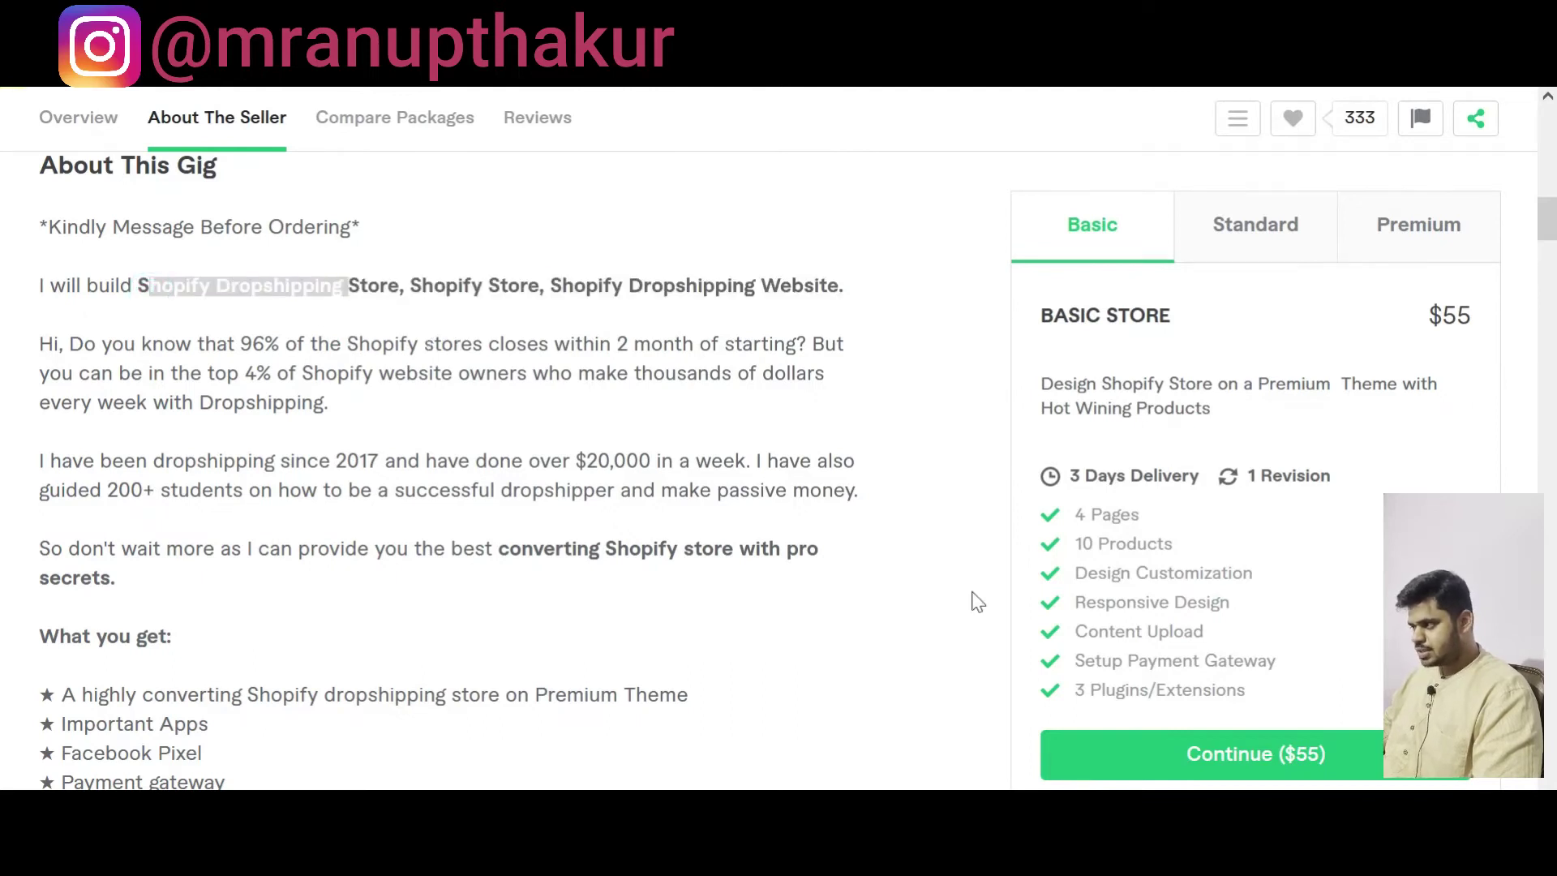
key("alt+Tab")
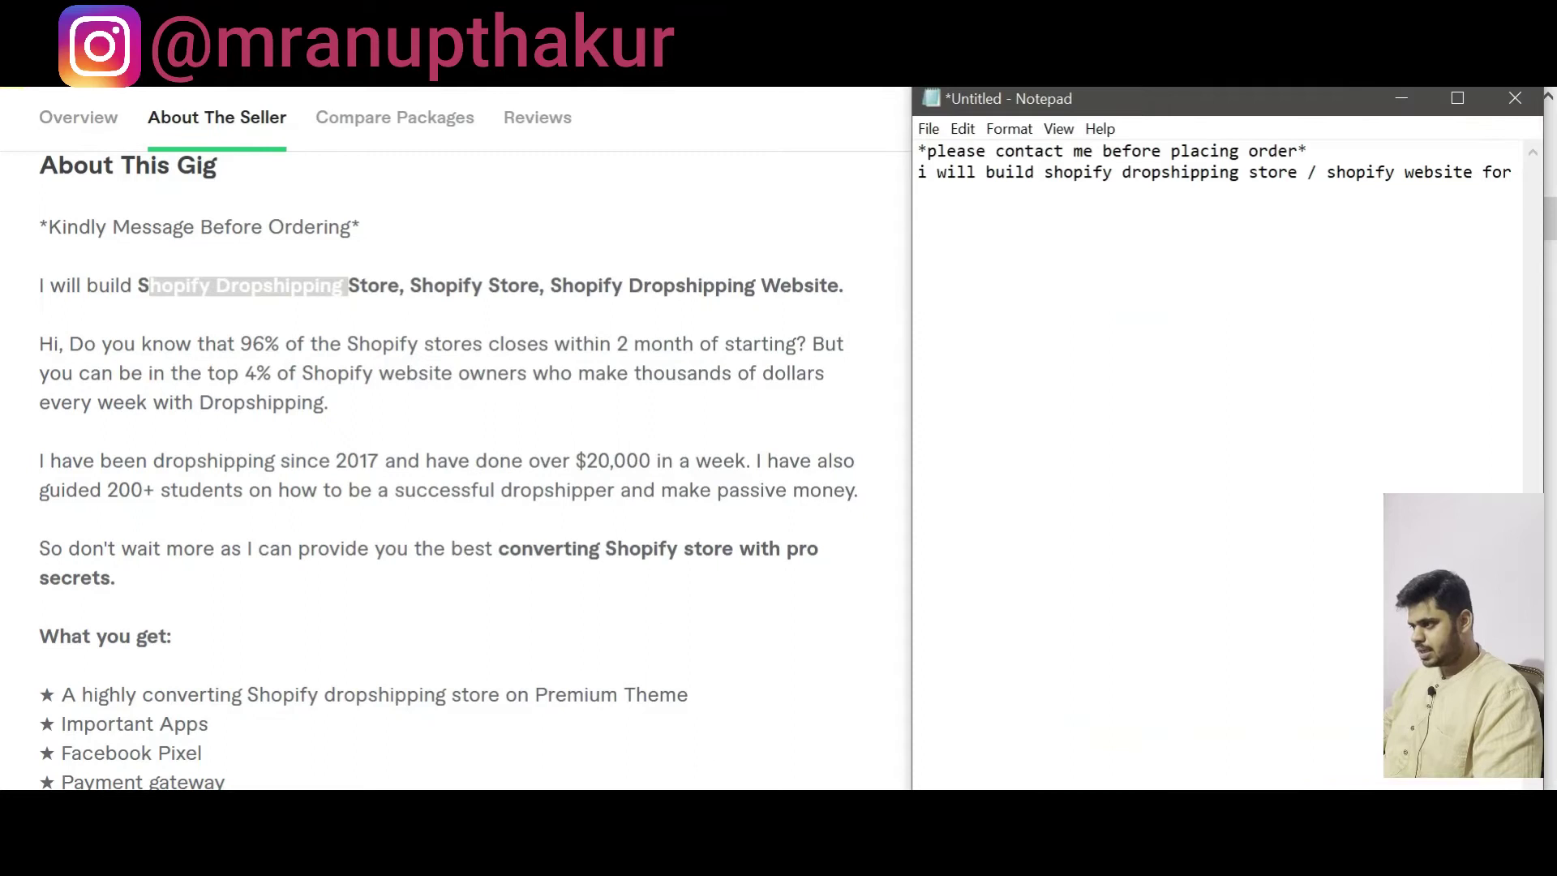
left_click(1124, 319)
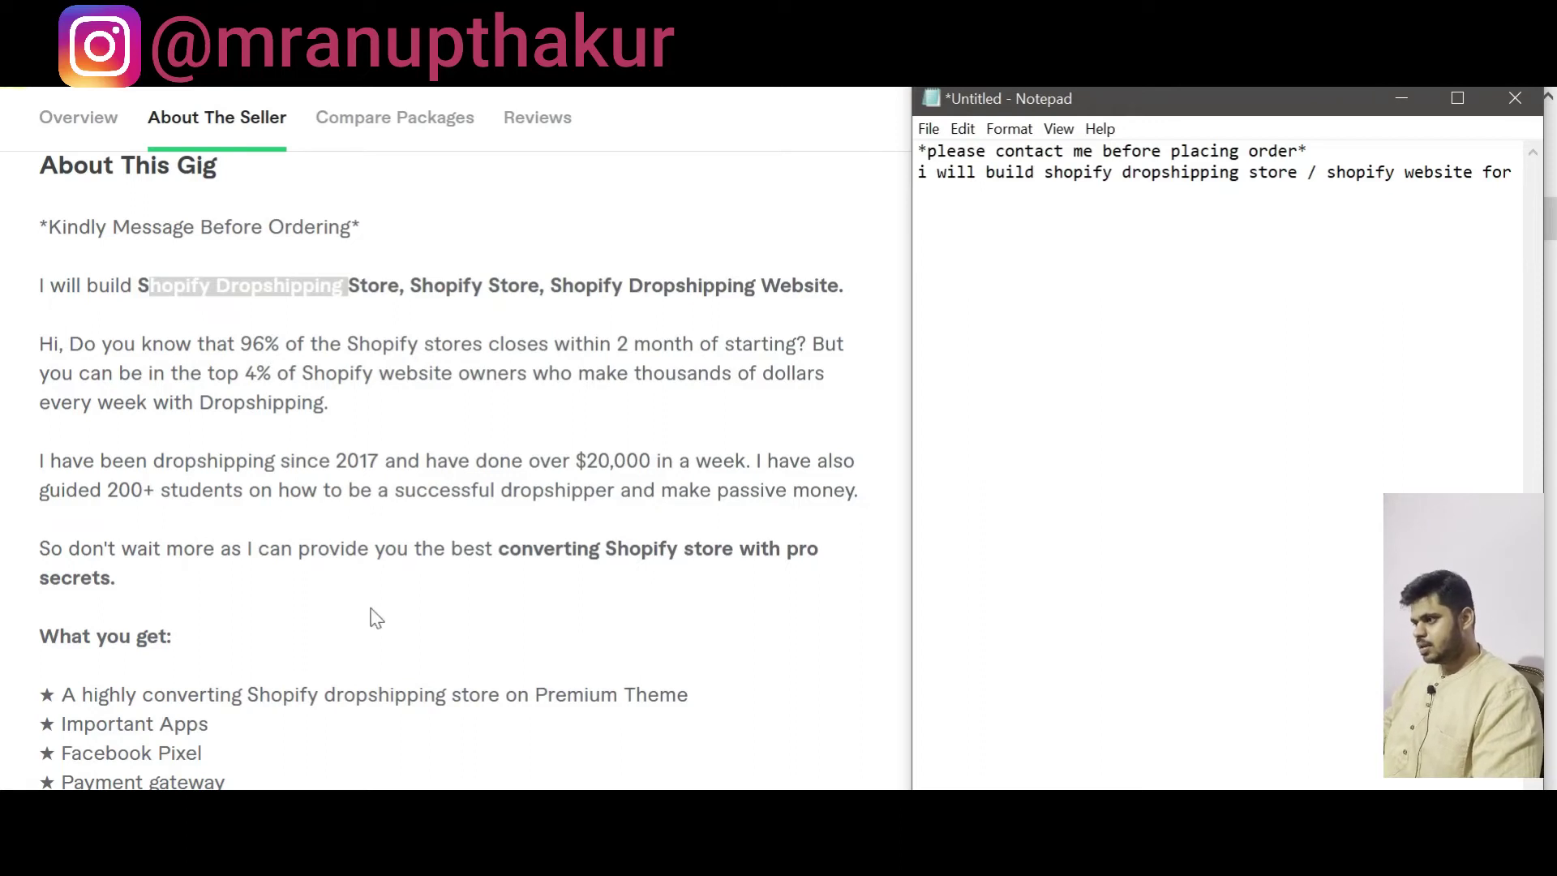
left_click(1078, 281)
type("i will")
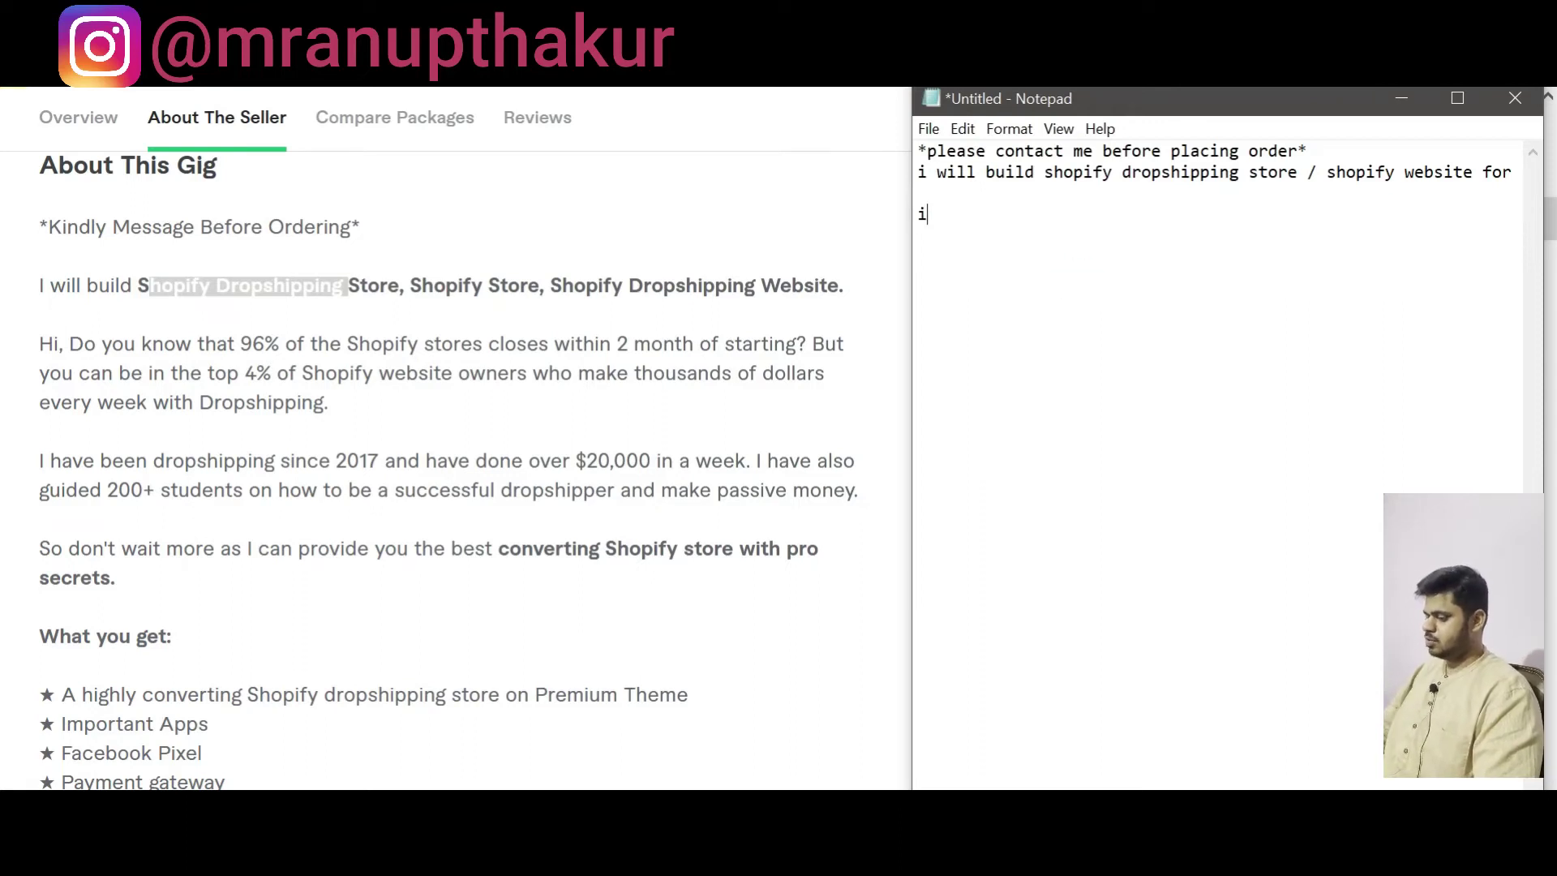
key("BackSpace")
key("BackSpace")
key("BackSpace")
key("BackSpace")
key("BackSpace")
key("BackSpace")
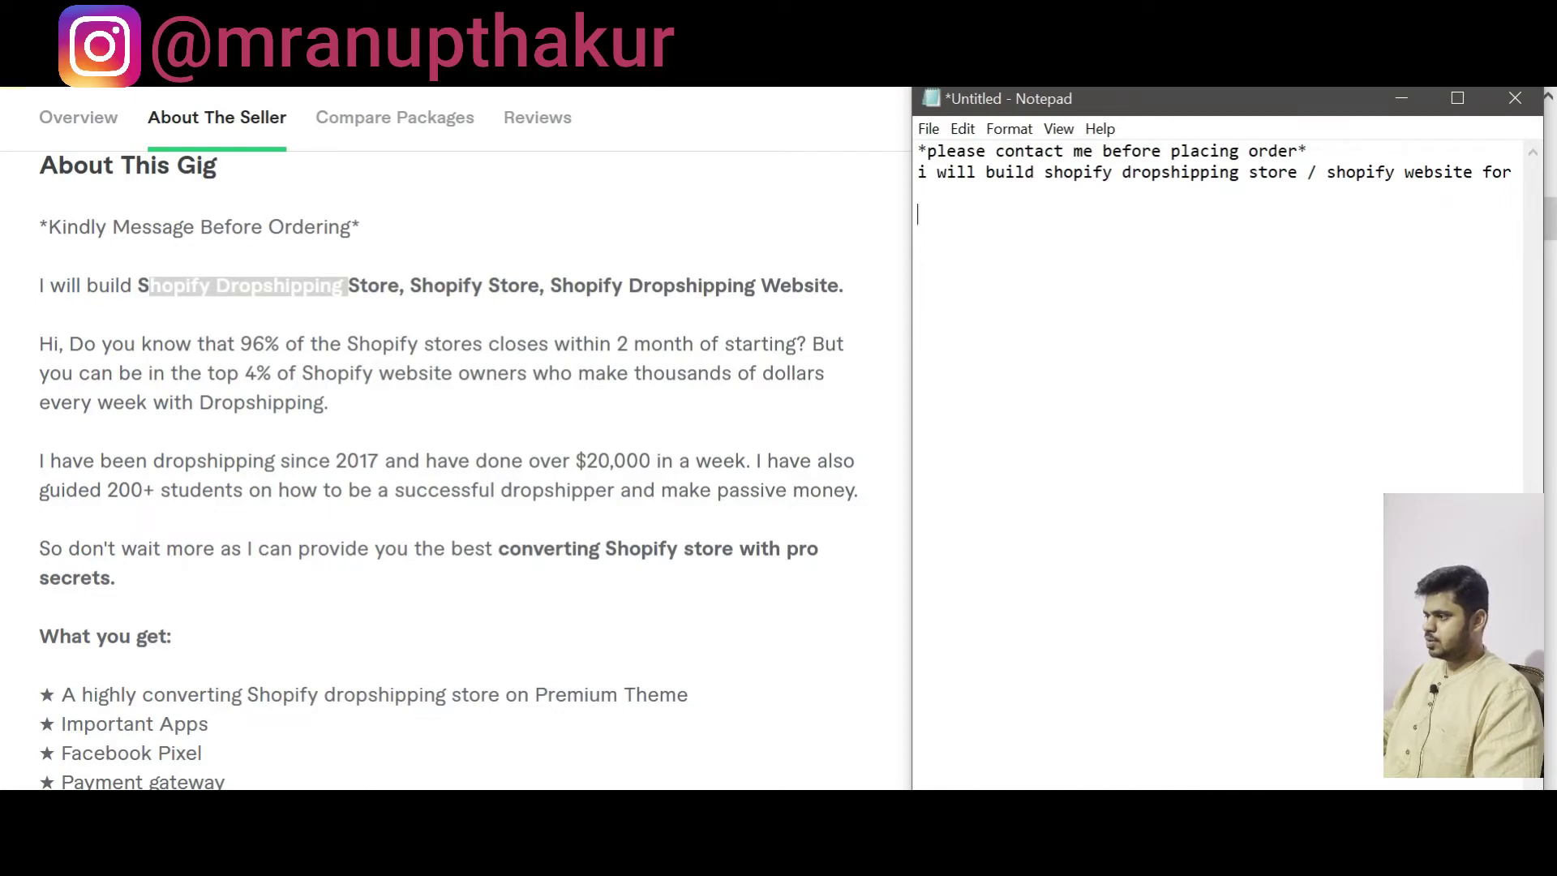
Step: Write the draft line "96% of shopify stores closed in few weeks and only 4% store owner become profitable." below the blank line
left_click(1207, 401)
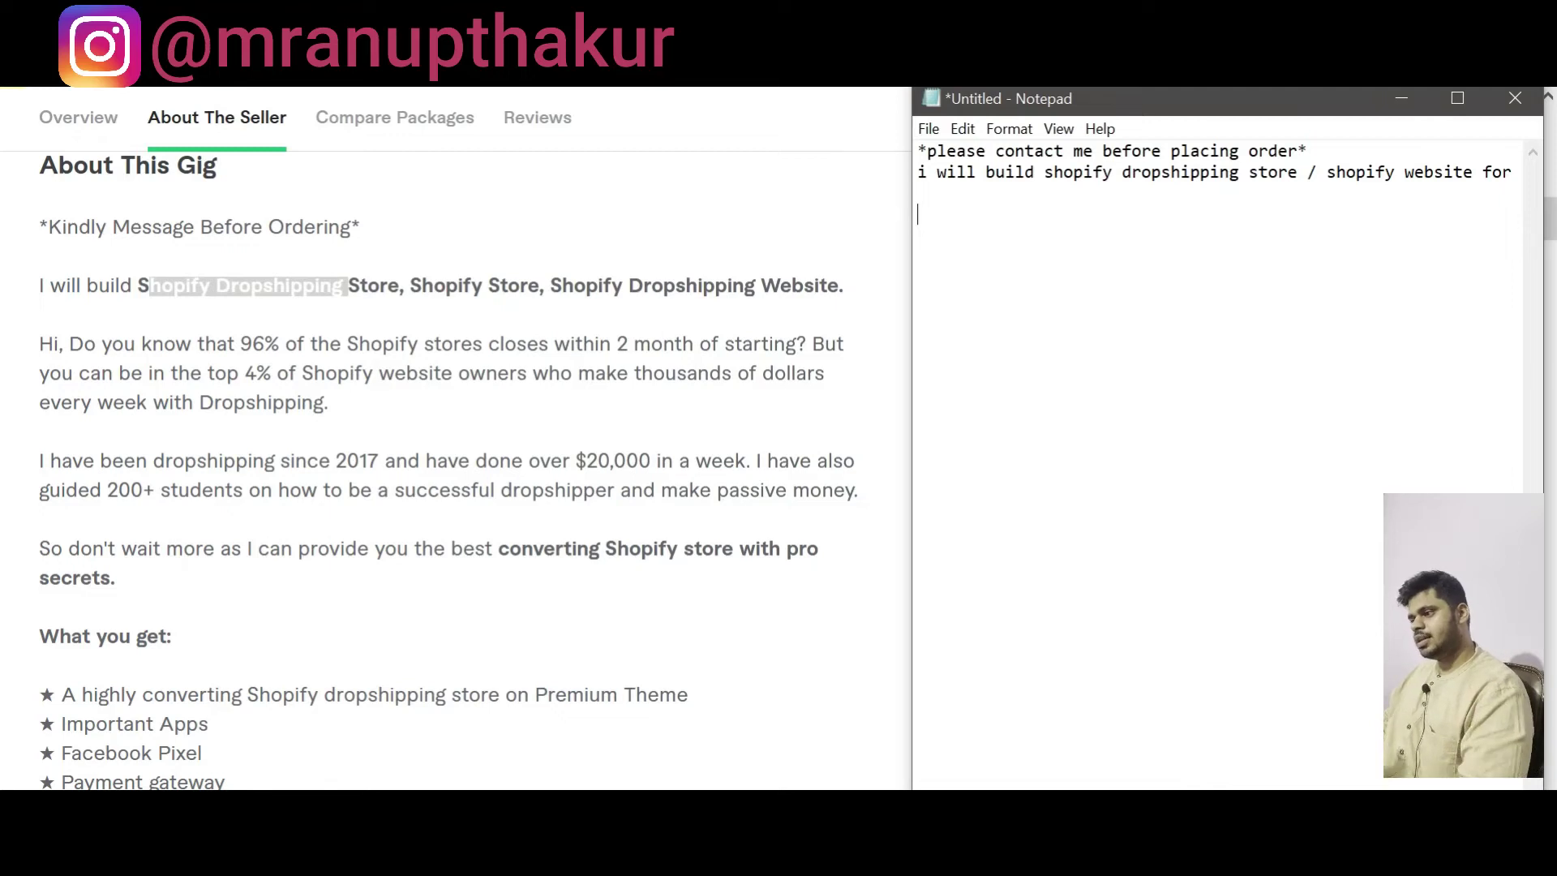
left_click(985, 221)
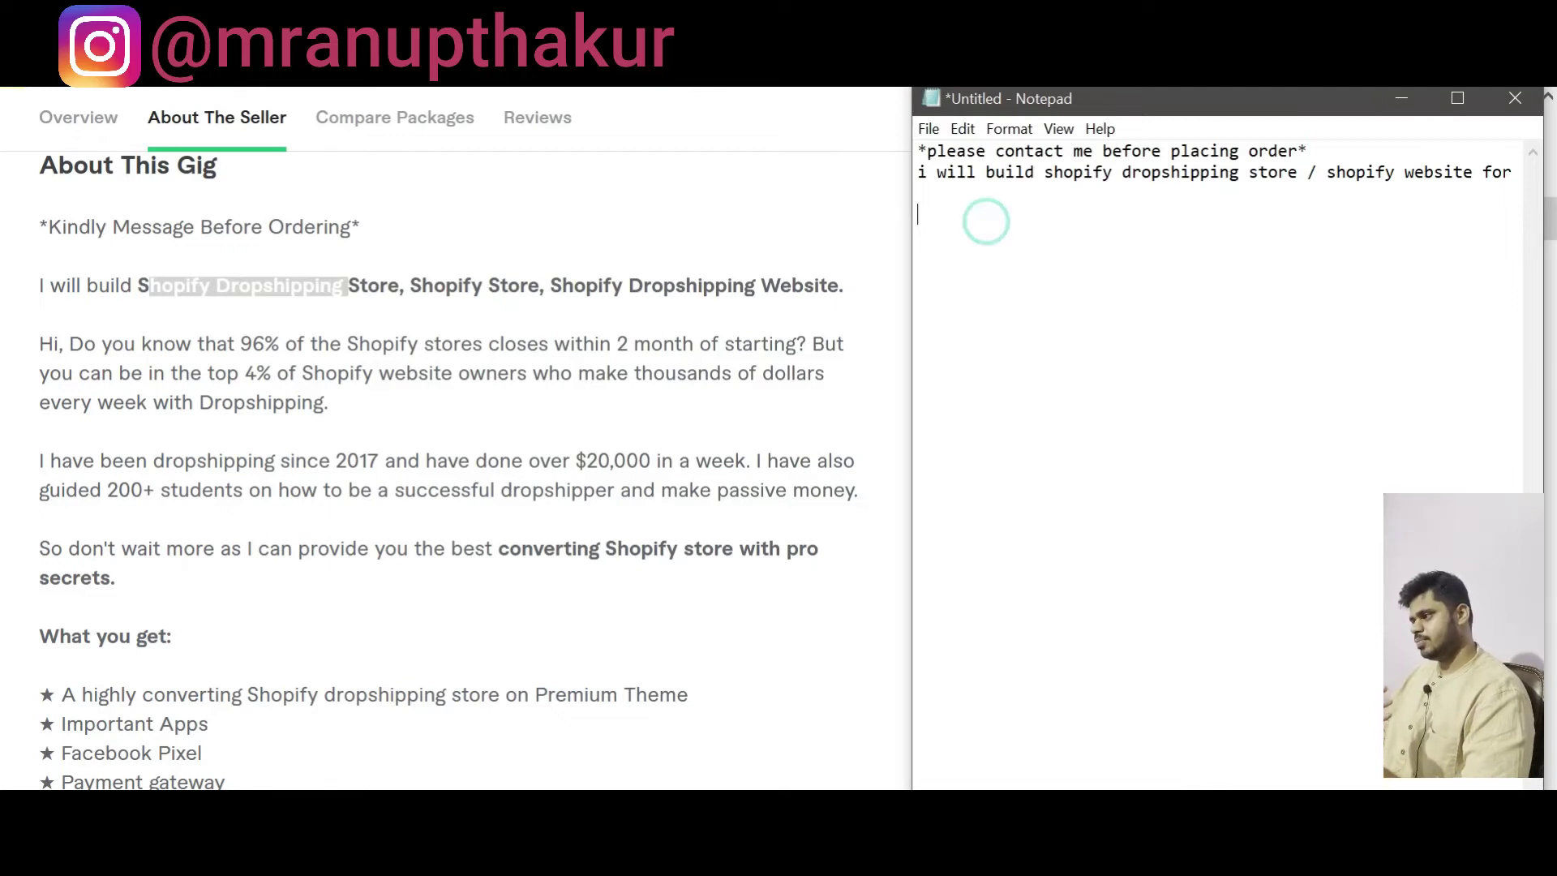
left_click(986, 222)
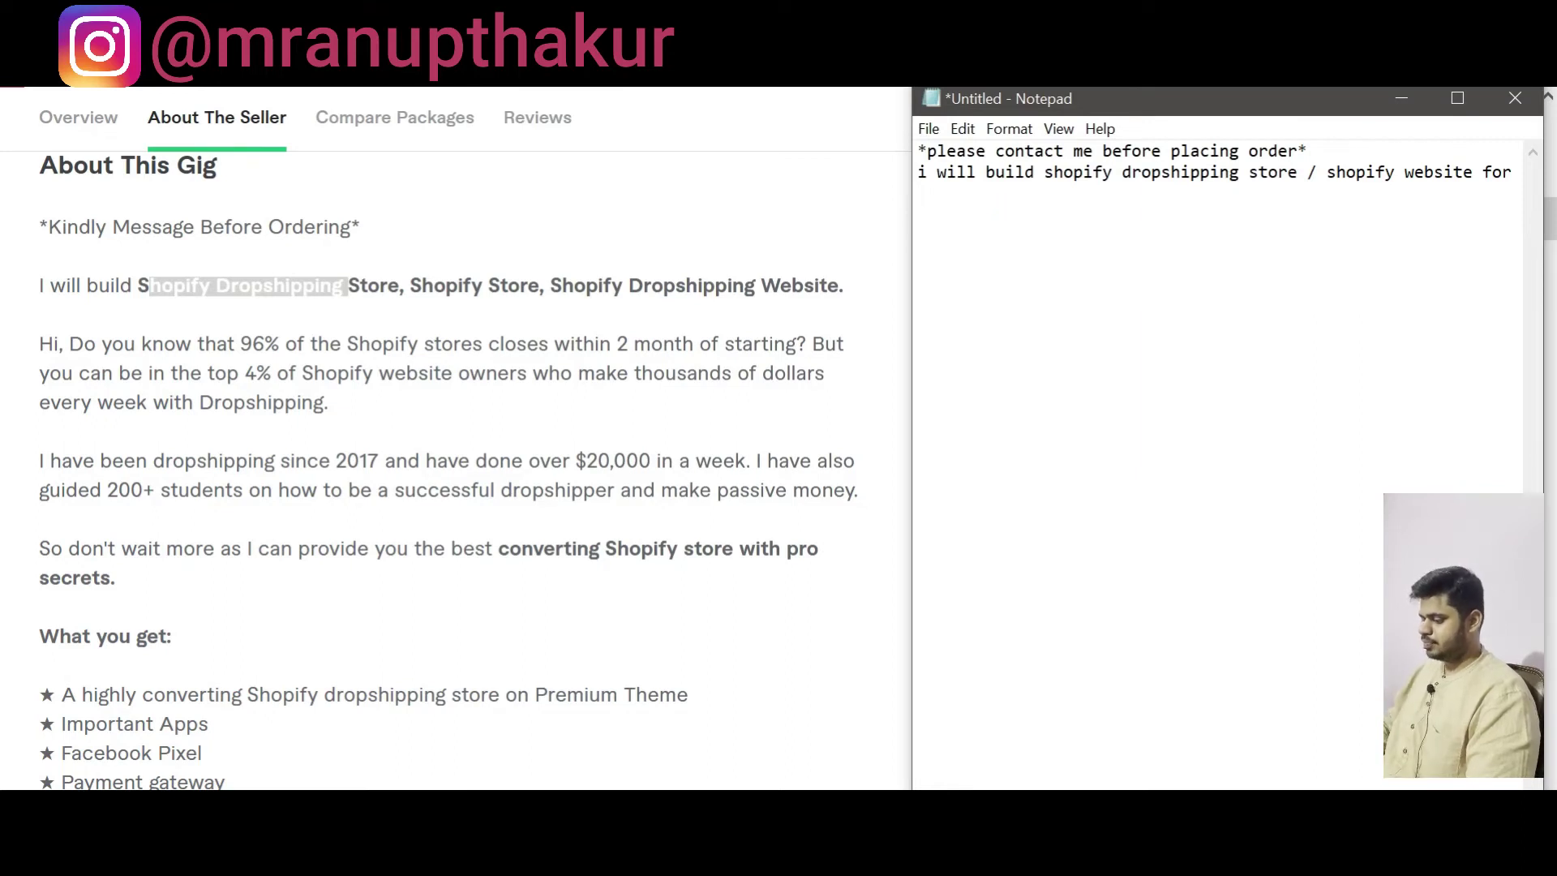
type("96% of shopify stores closed in few weeks ")
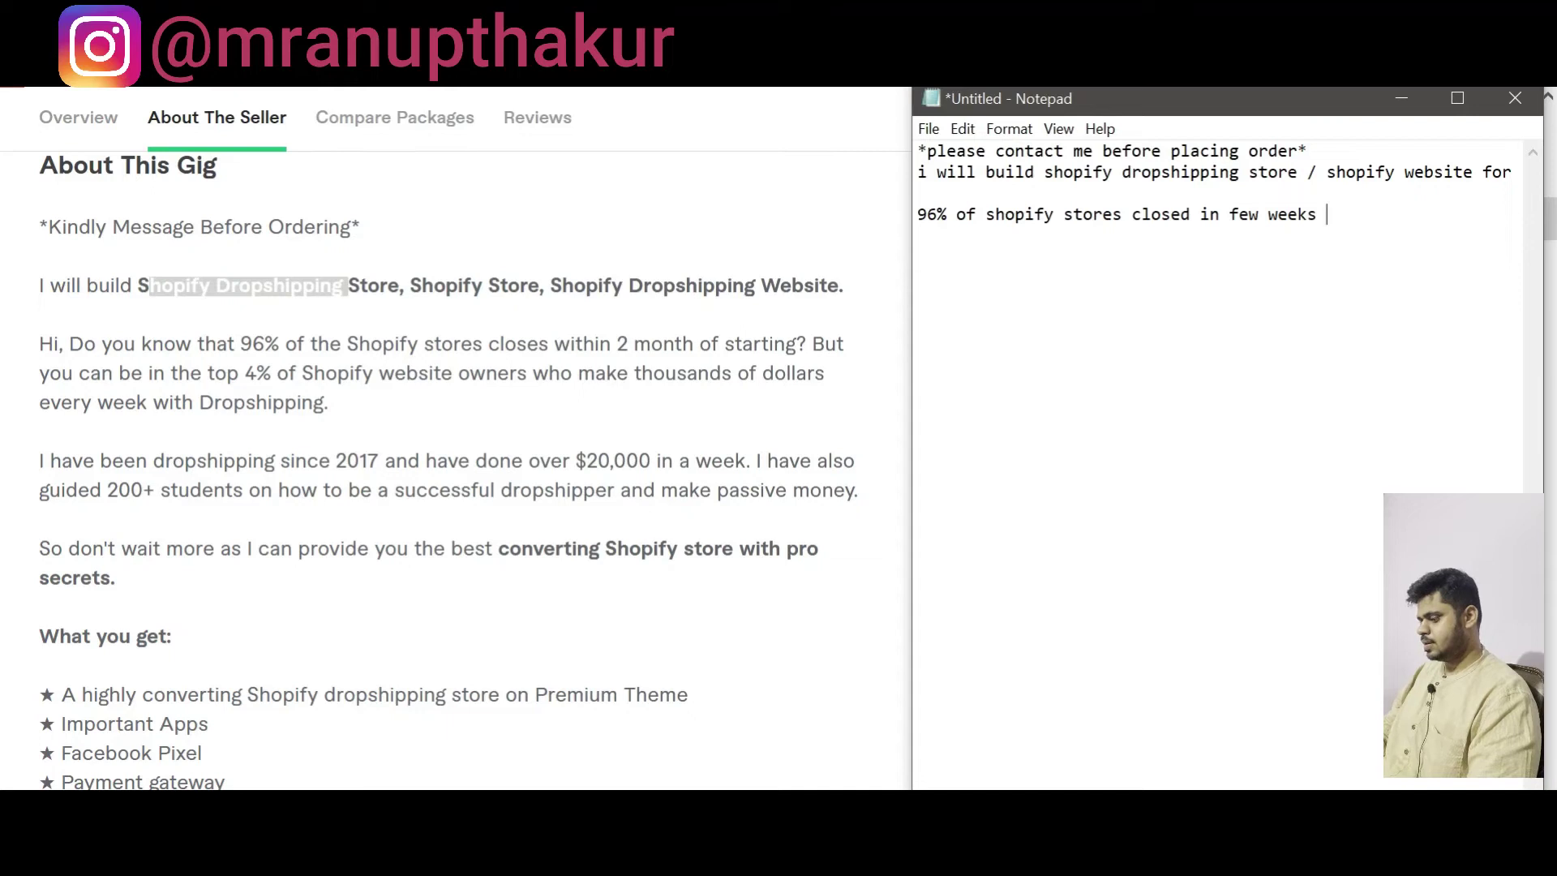
type("a")
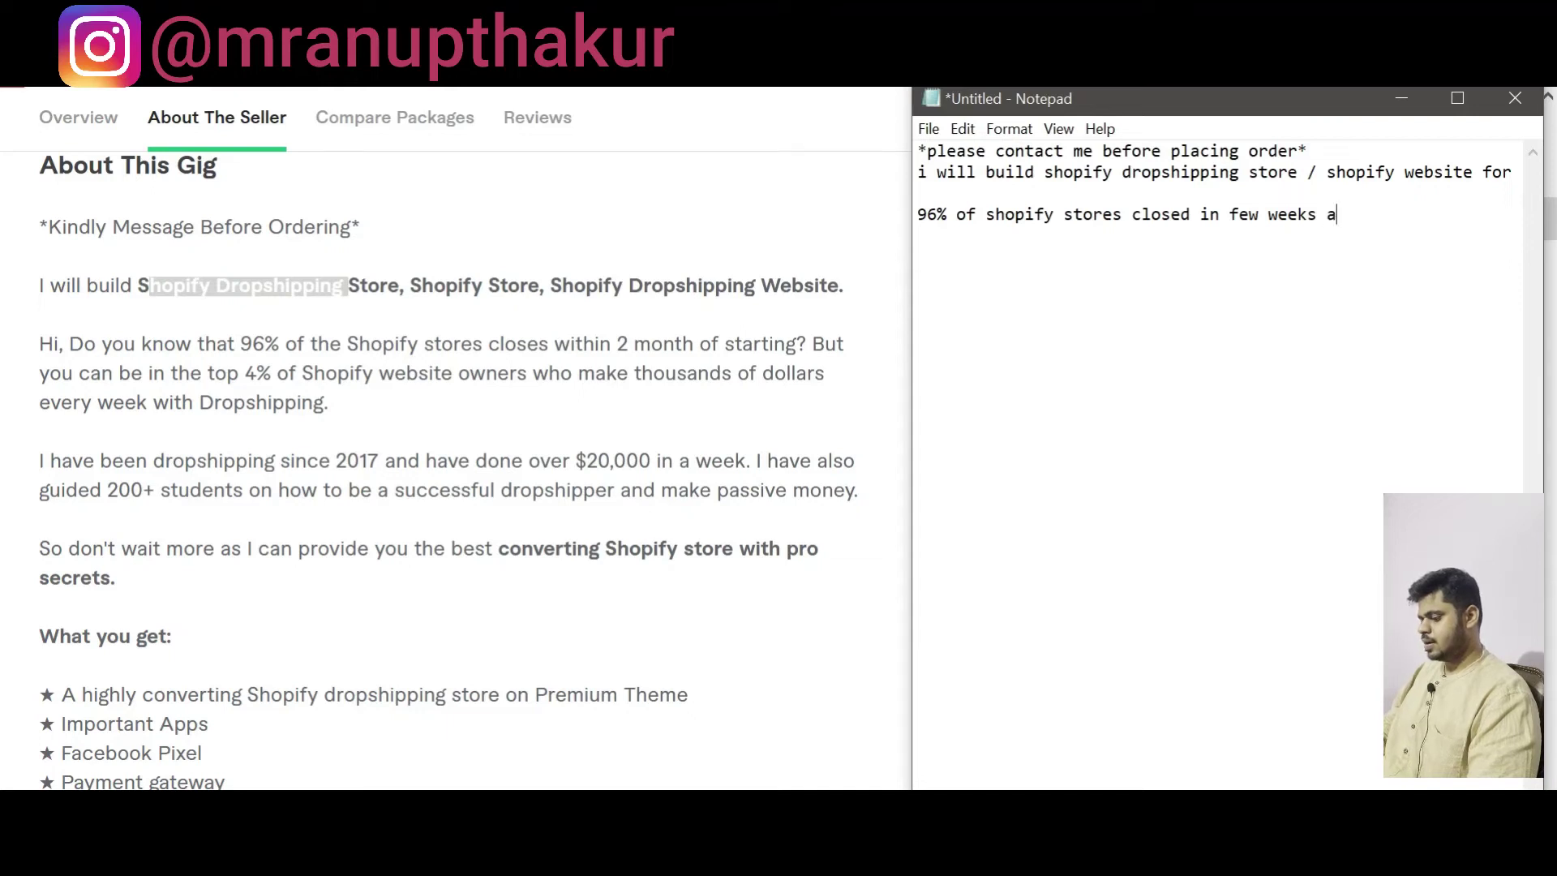
type("nd on")
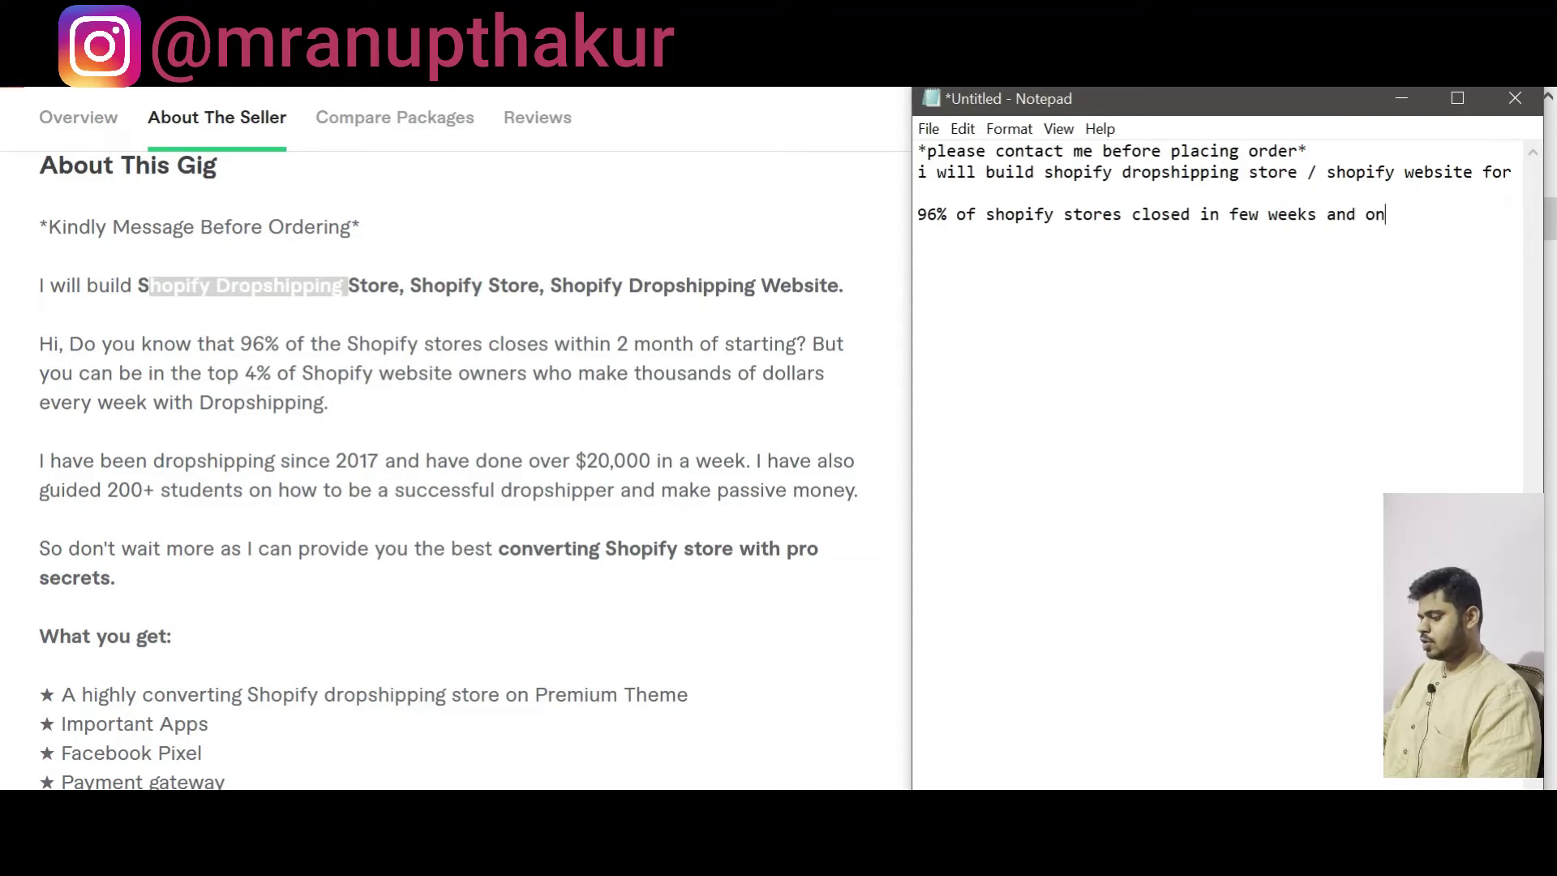
type("ly 4% stores")
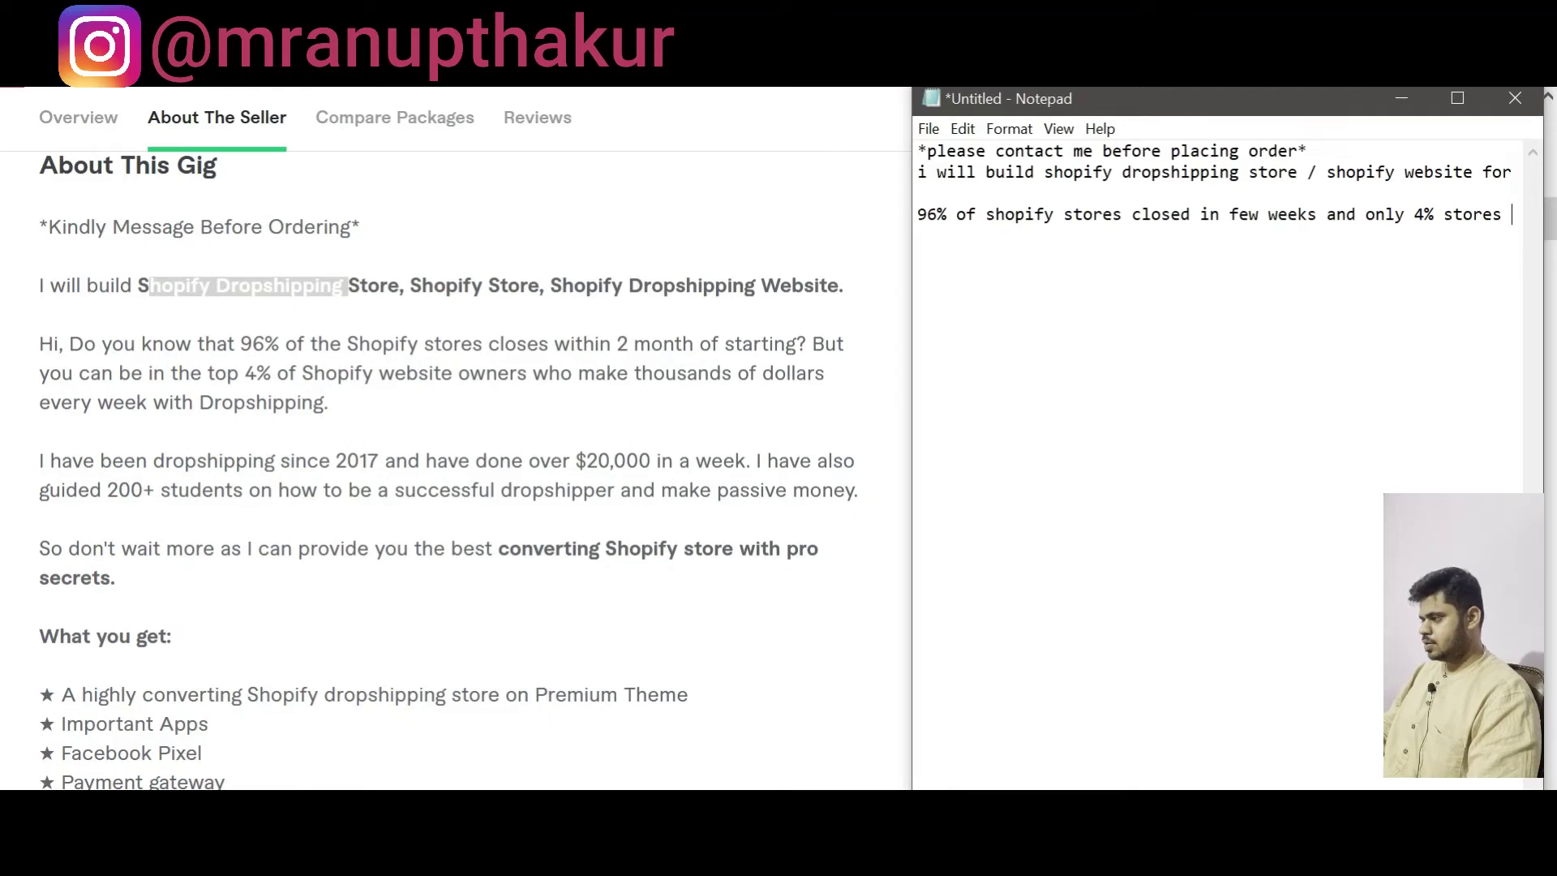
key("BackSpace")
type("owner be")
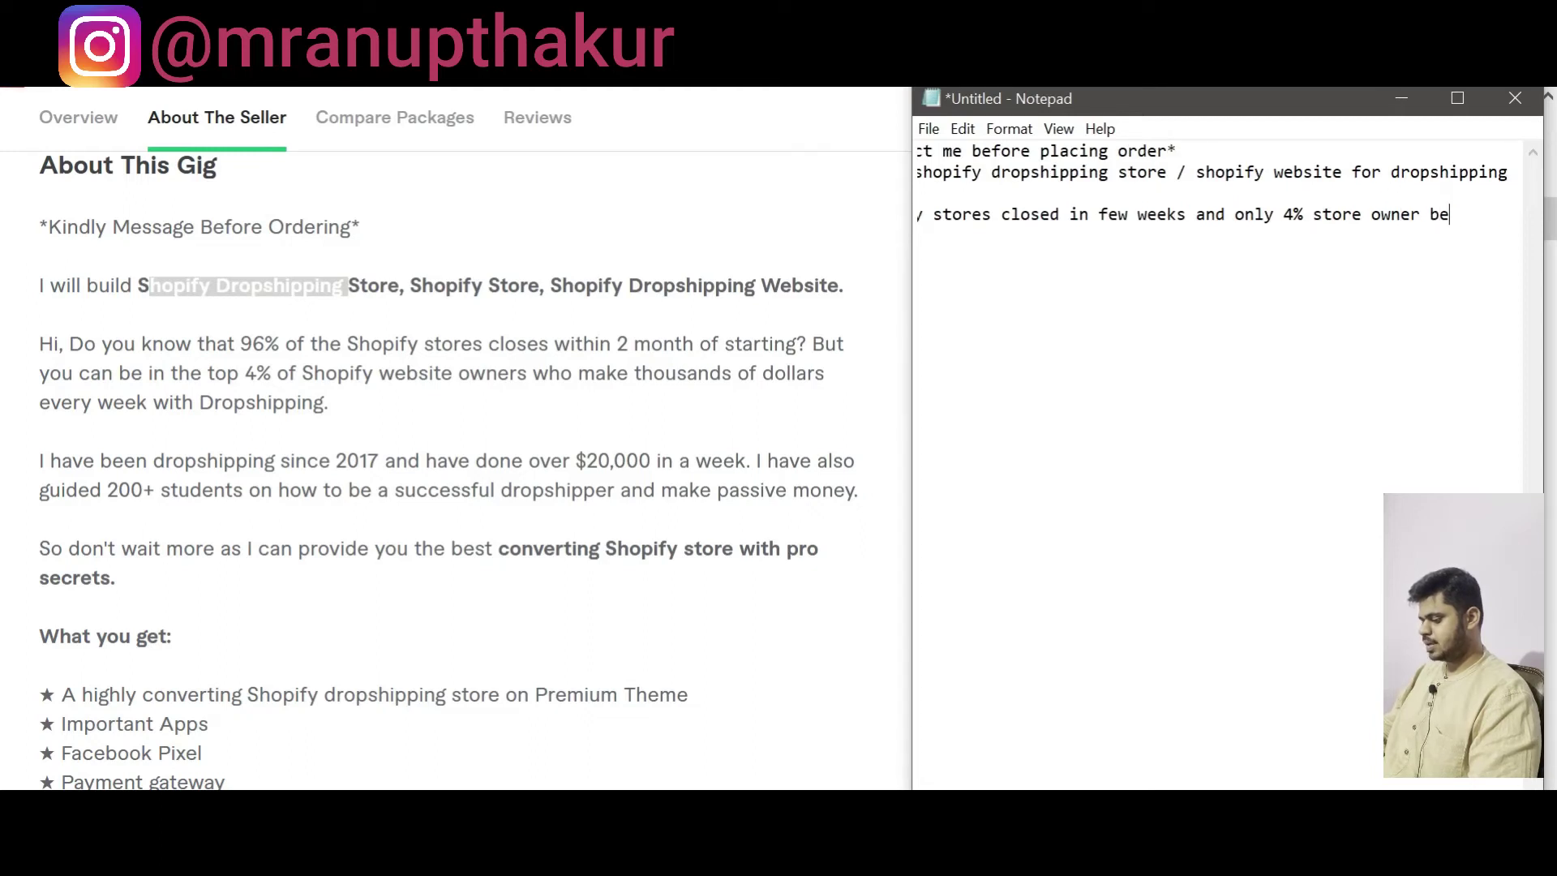
type("come profitav")
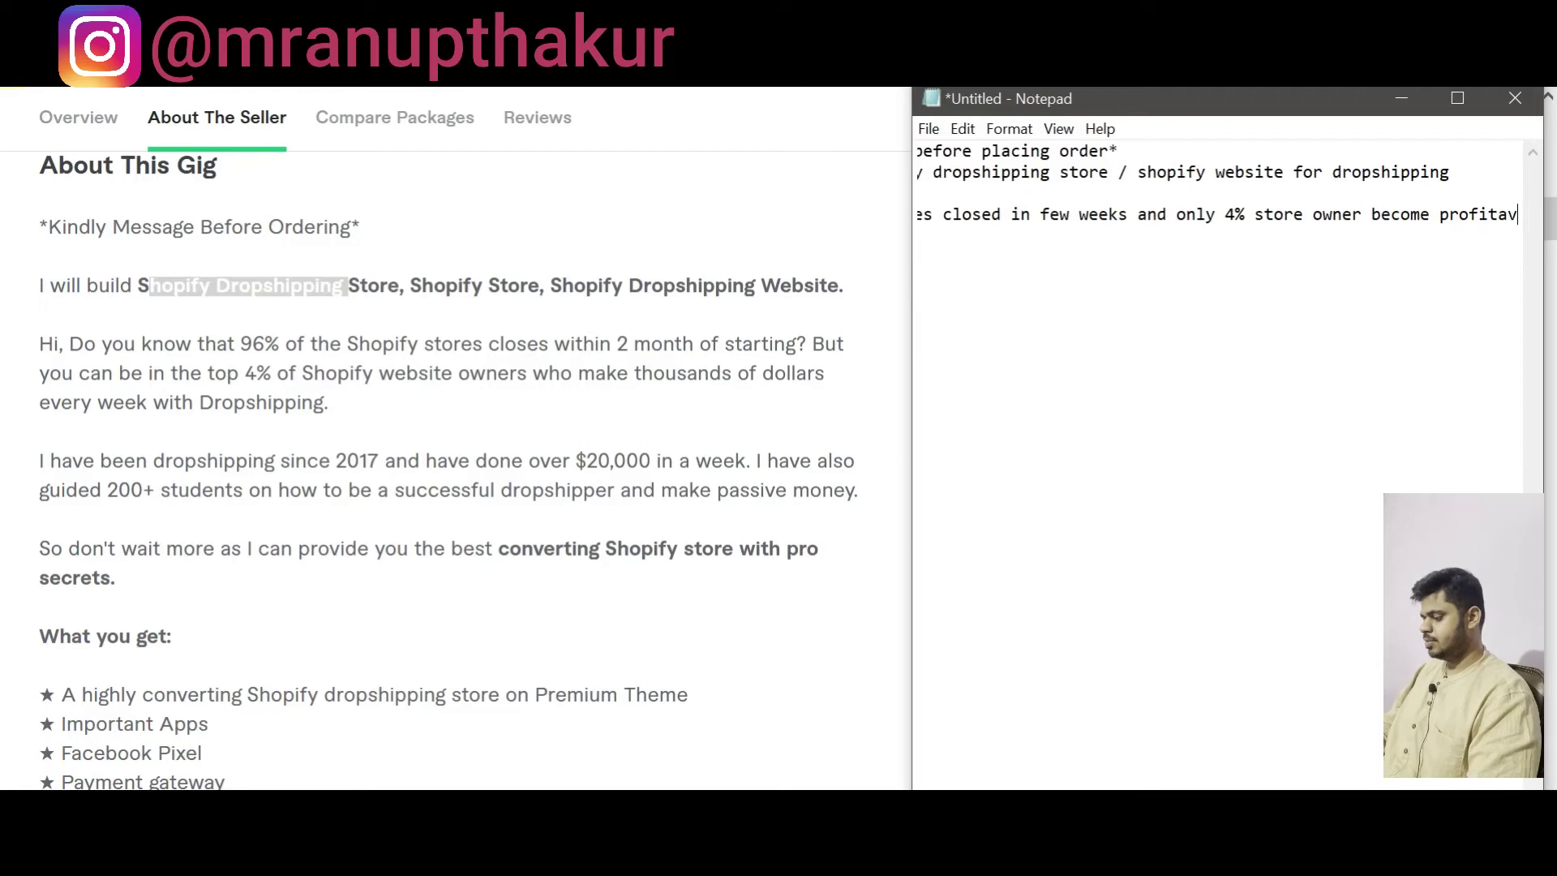
key("BackSpace")
type("ble")
Step: Add the line "and if you also want to be member of that 4% club i am her to create a stunning shopify dropshipping store for you"
key("Return")
type("an")
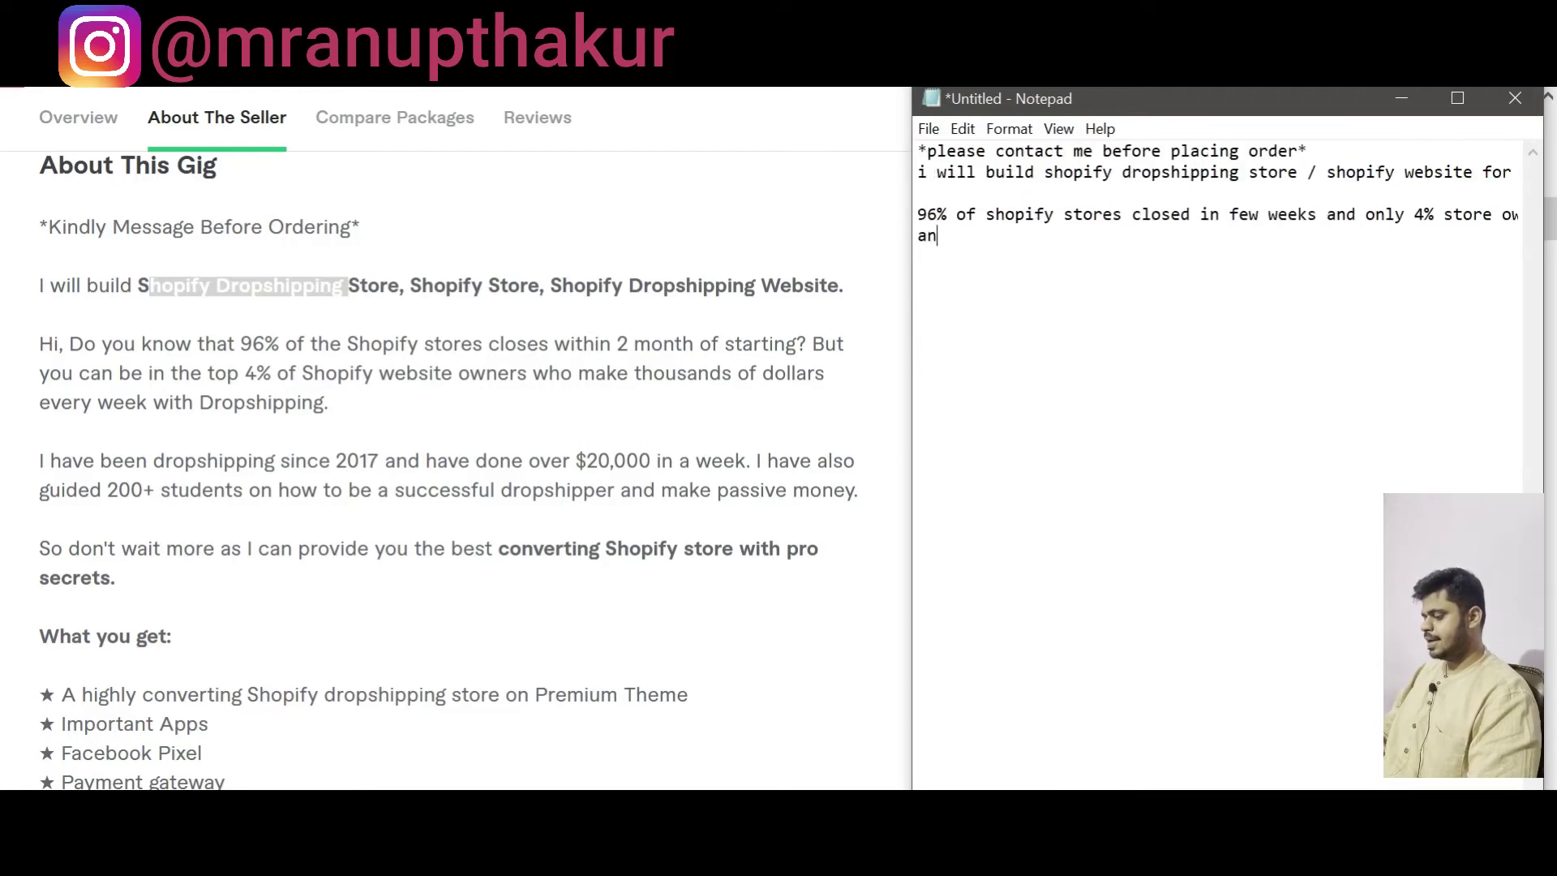
type("d if you a")
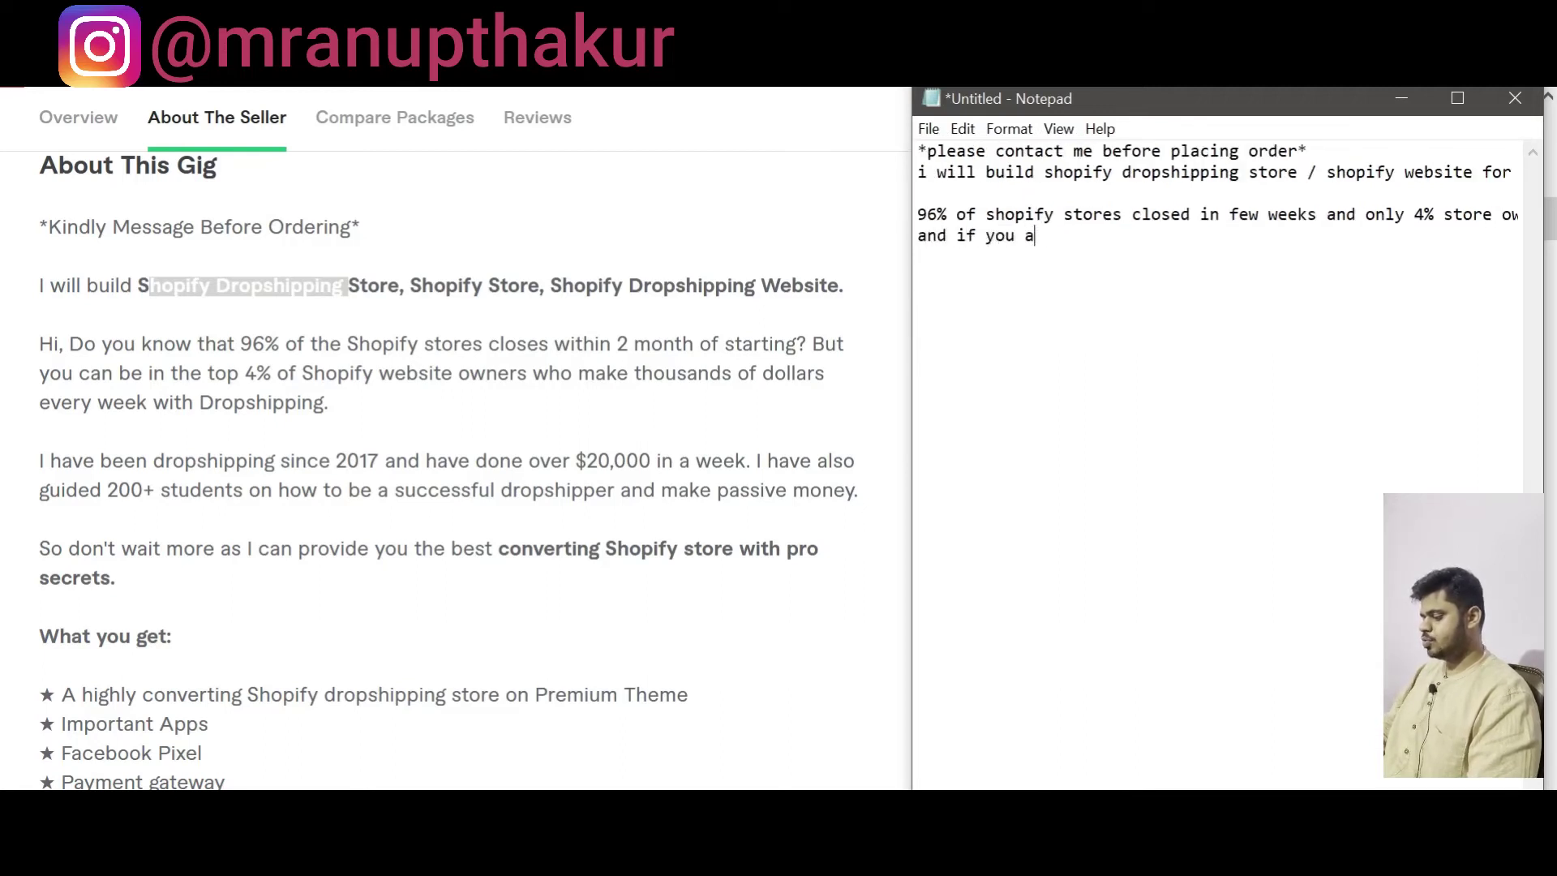
type("lso want to ")
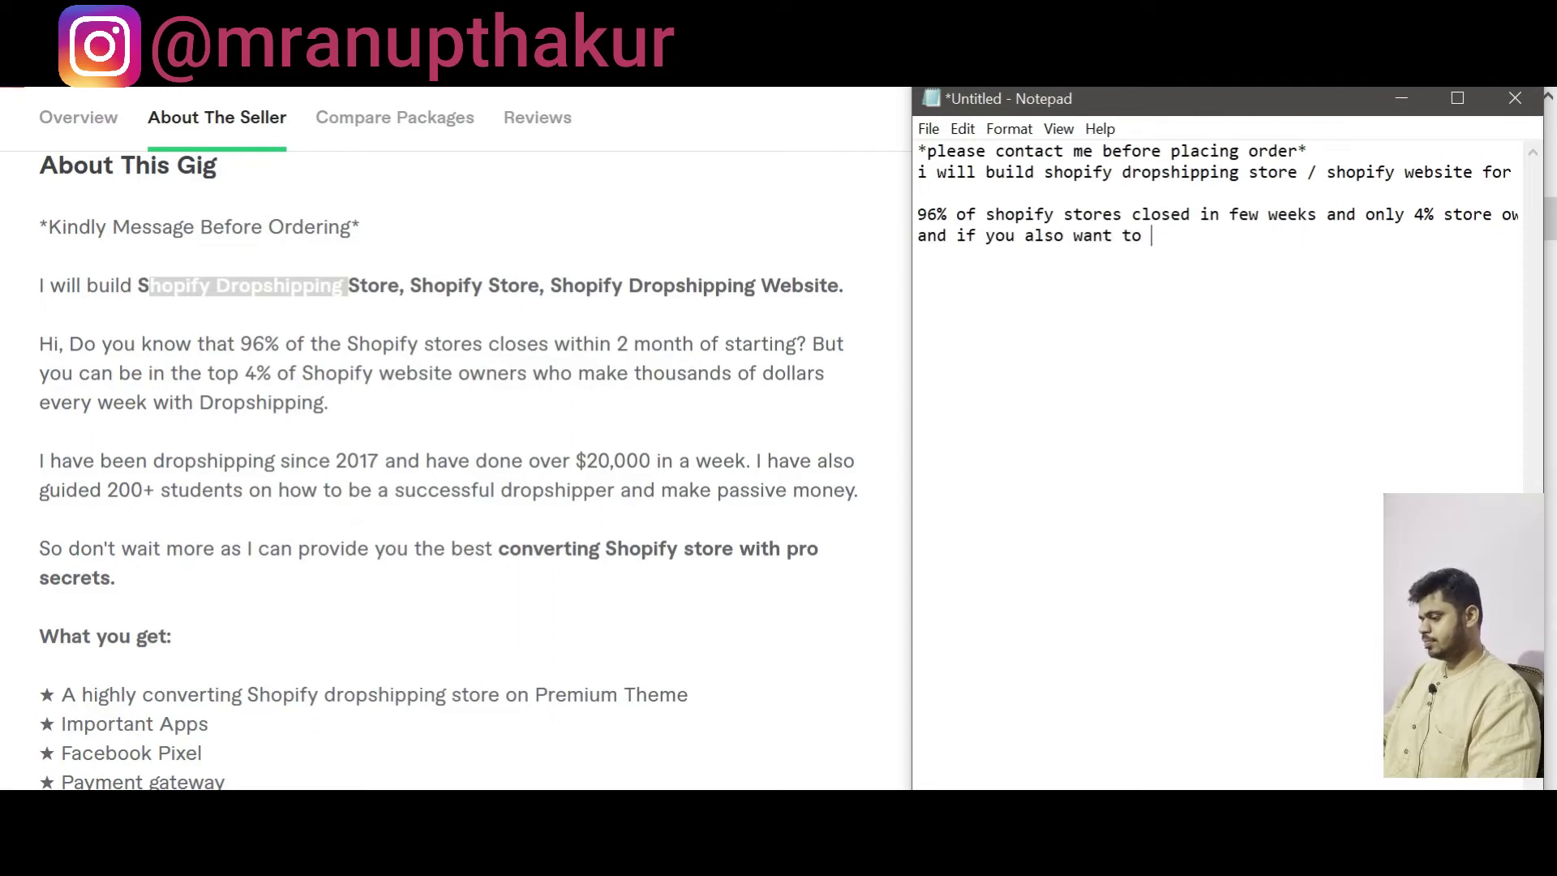
type("be member of that")
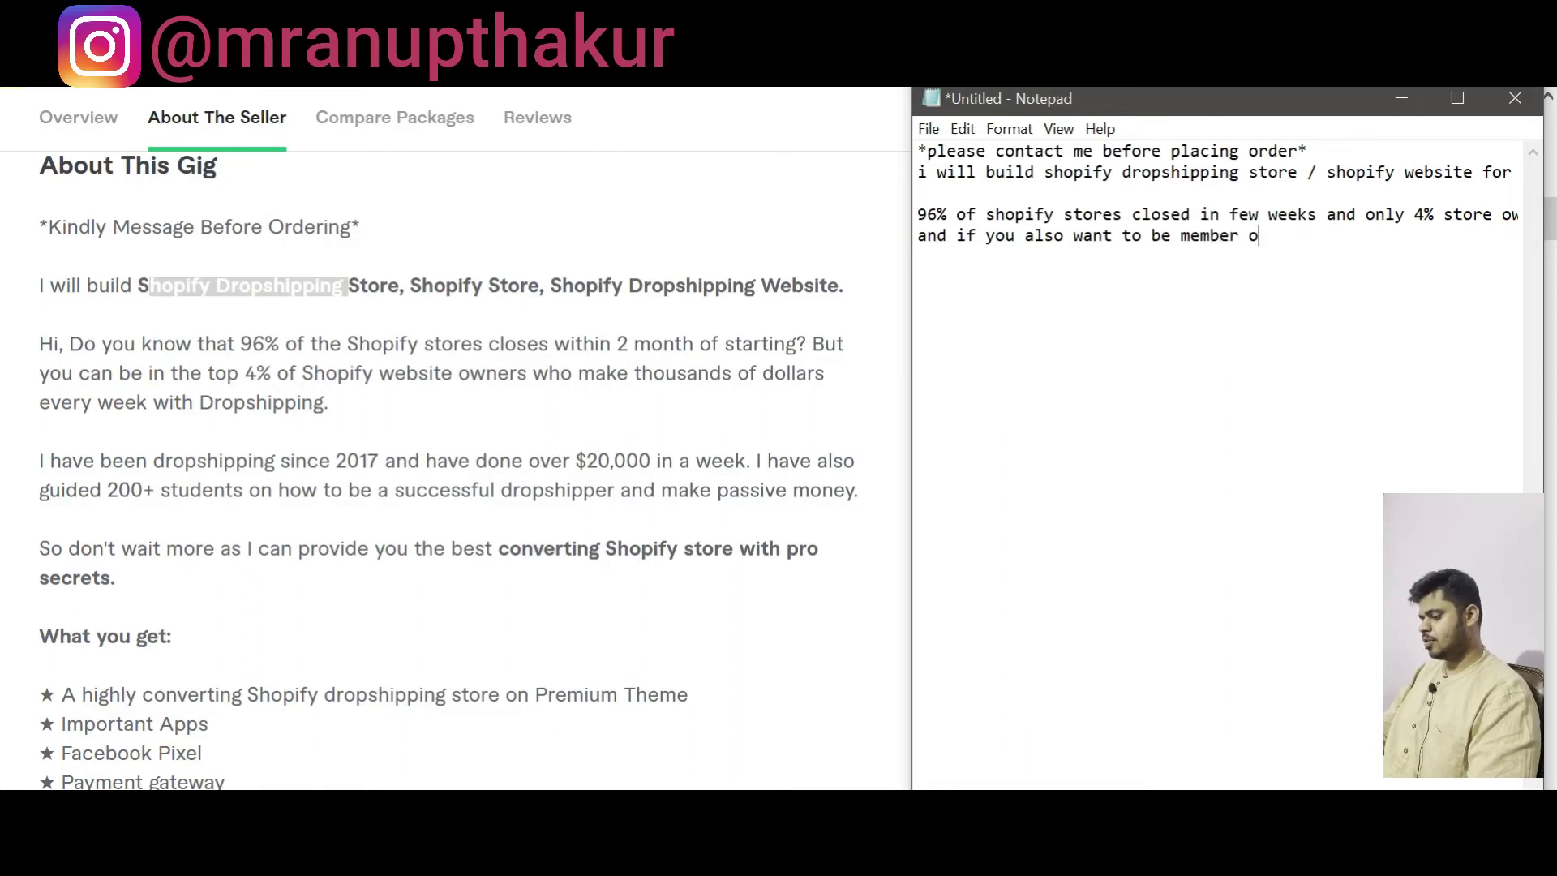
type(" 4% club i am her to create a st")
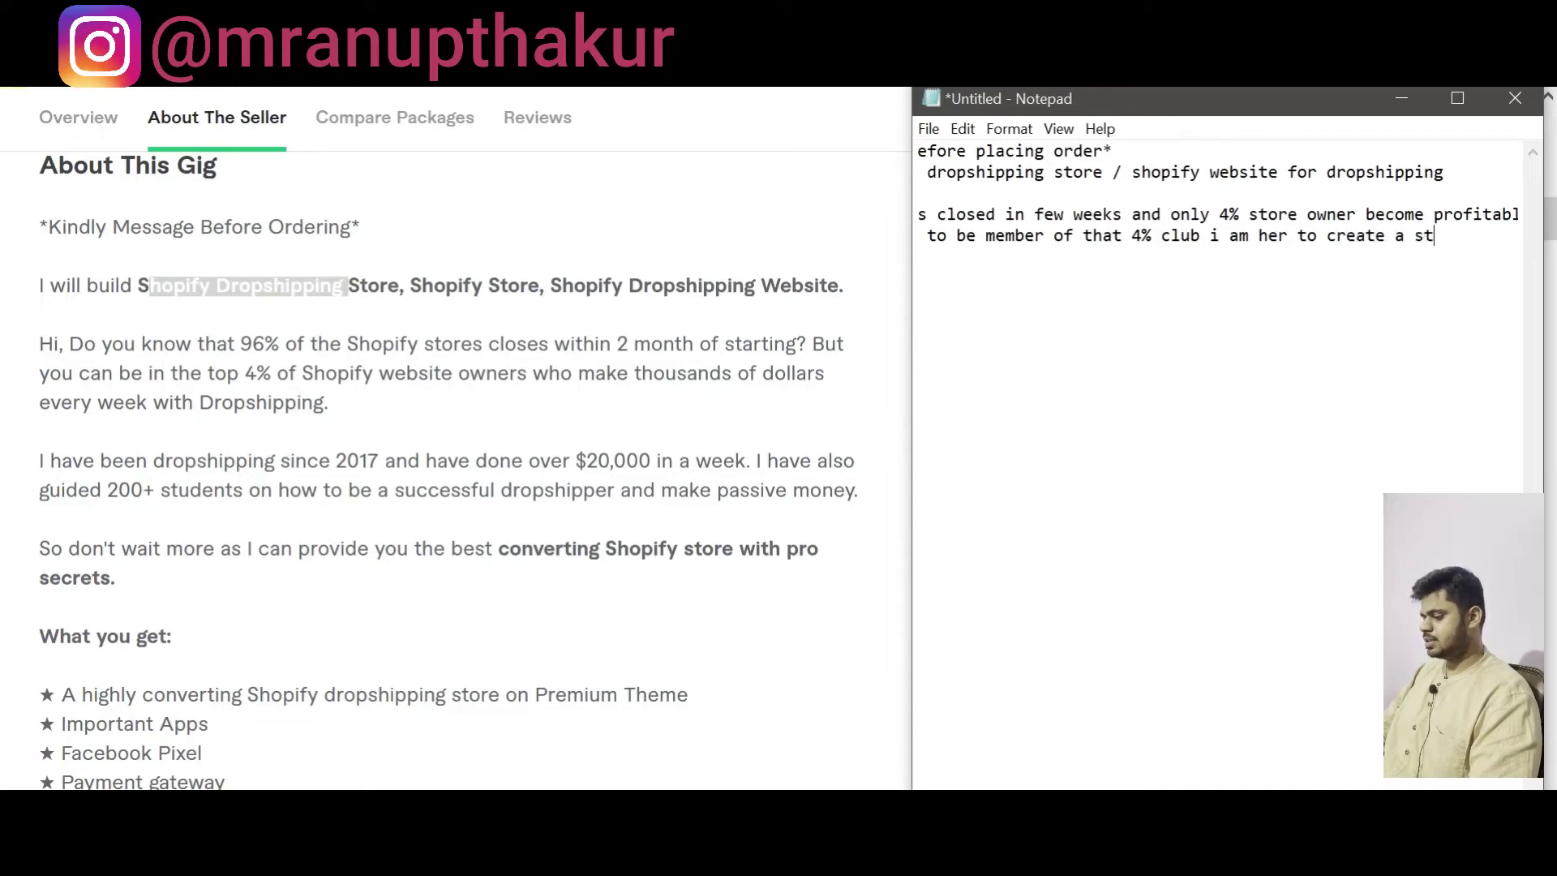
type("unning sh")
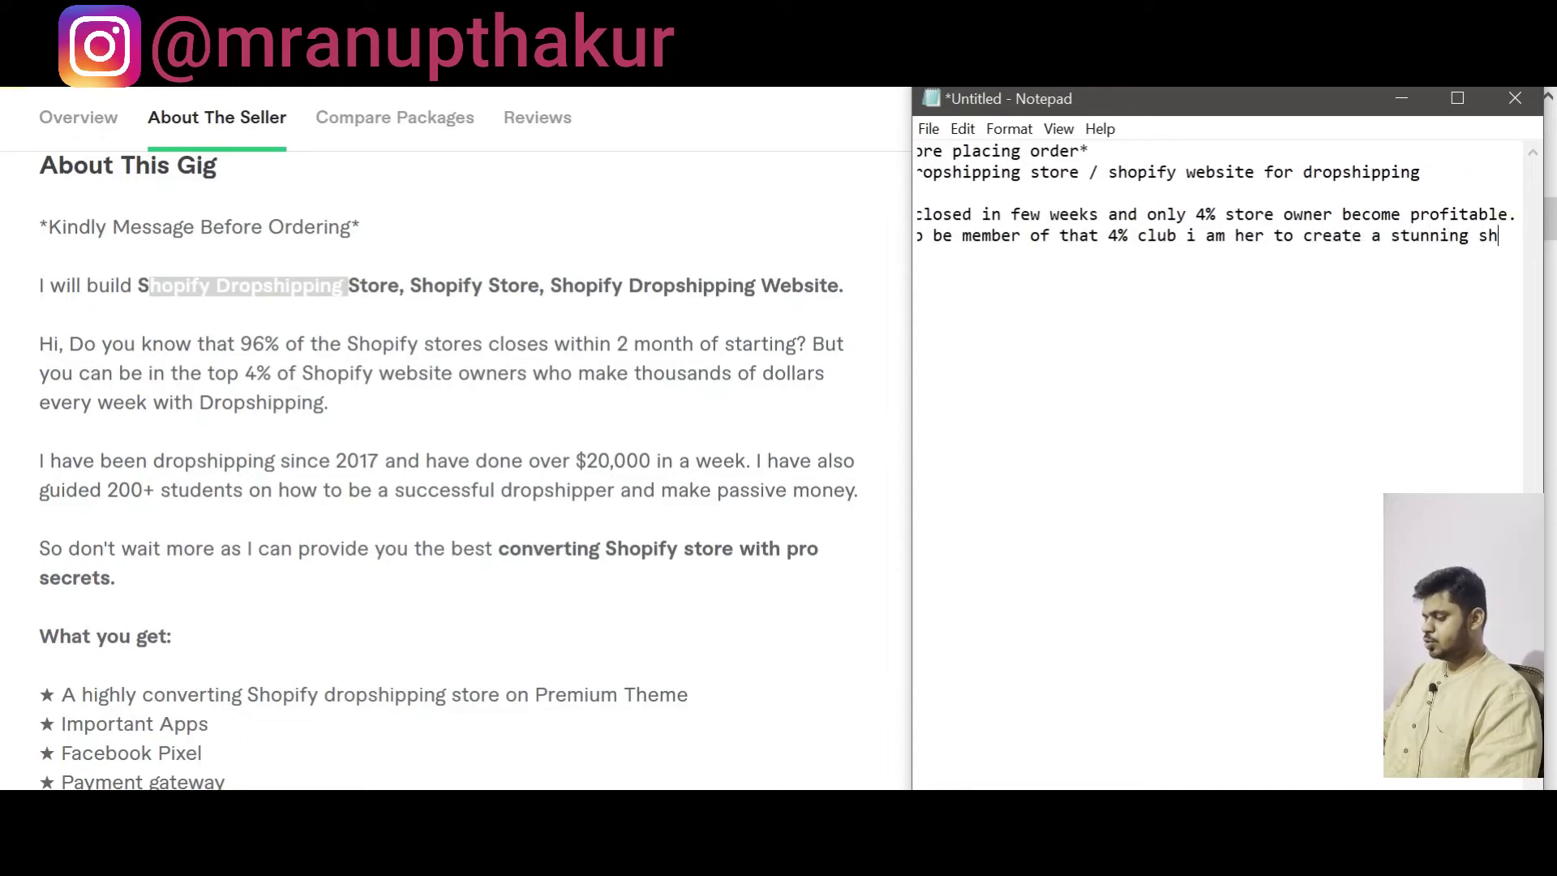
type("op[ify dropshipping store for you")
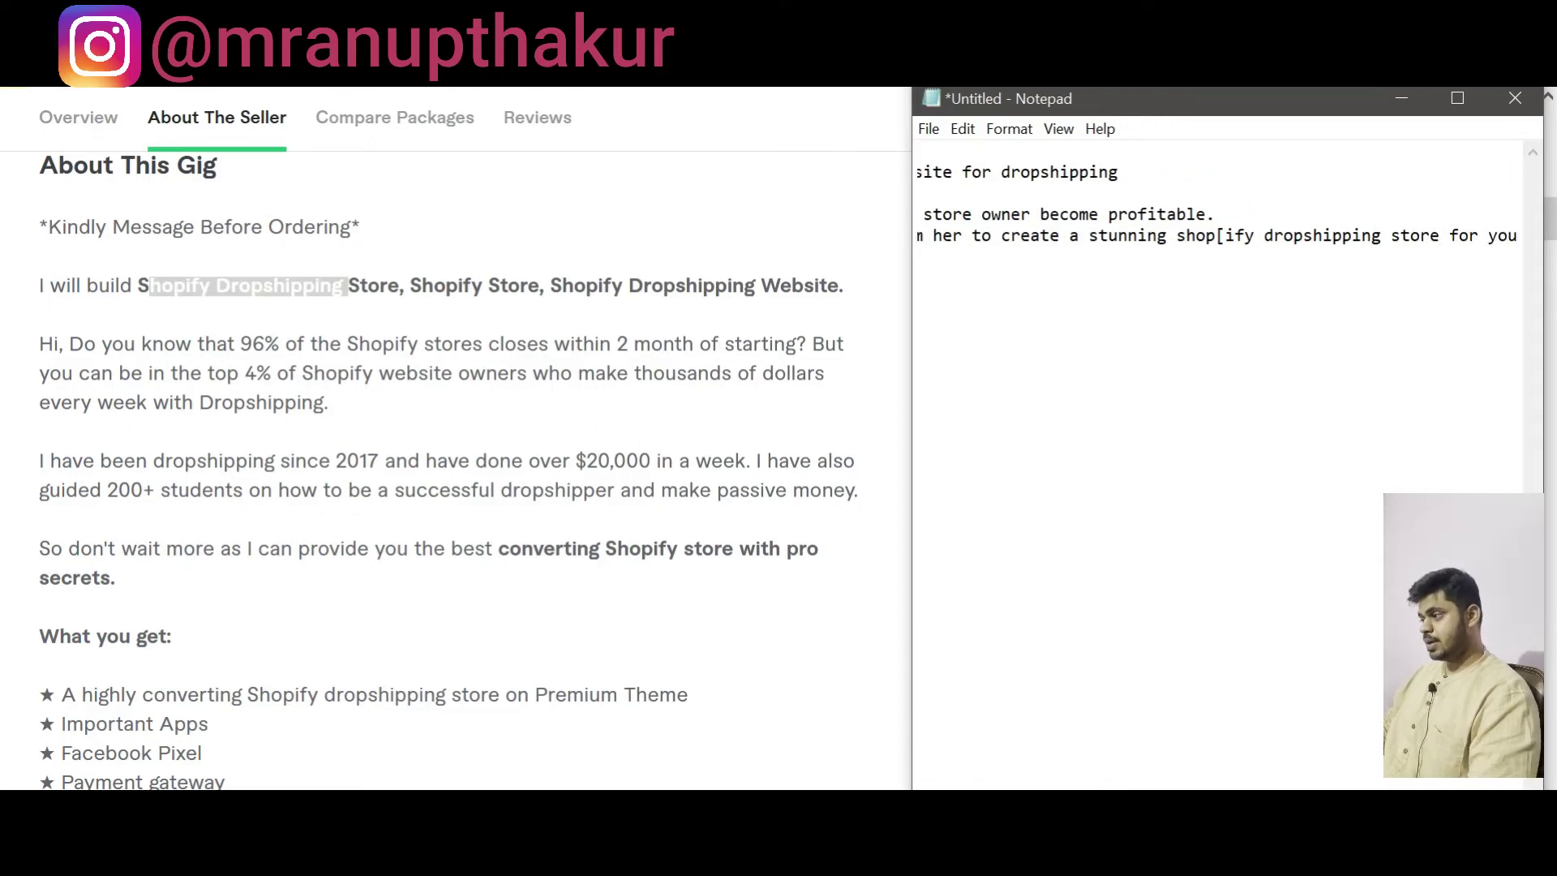
left_click(1225, 236)
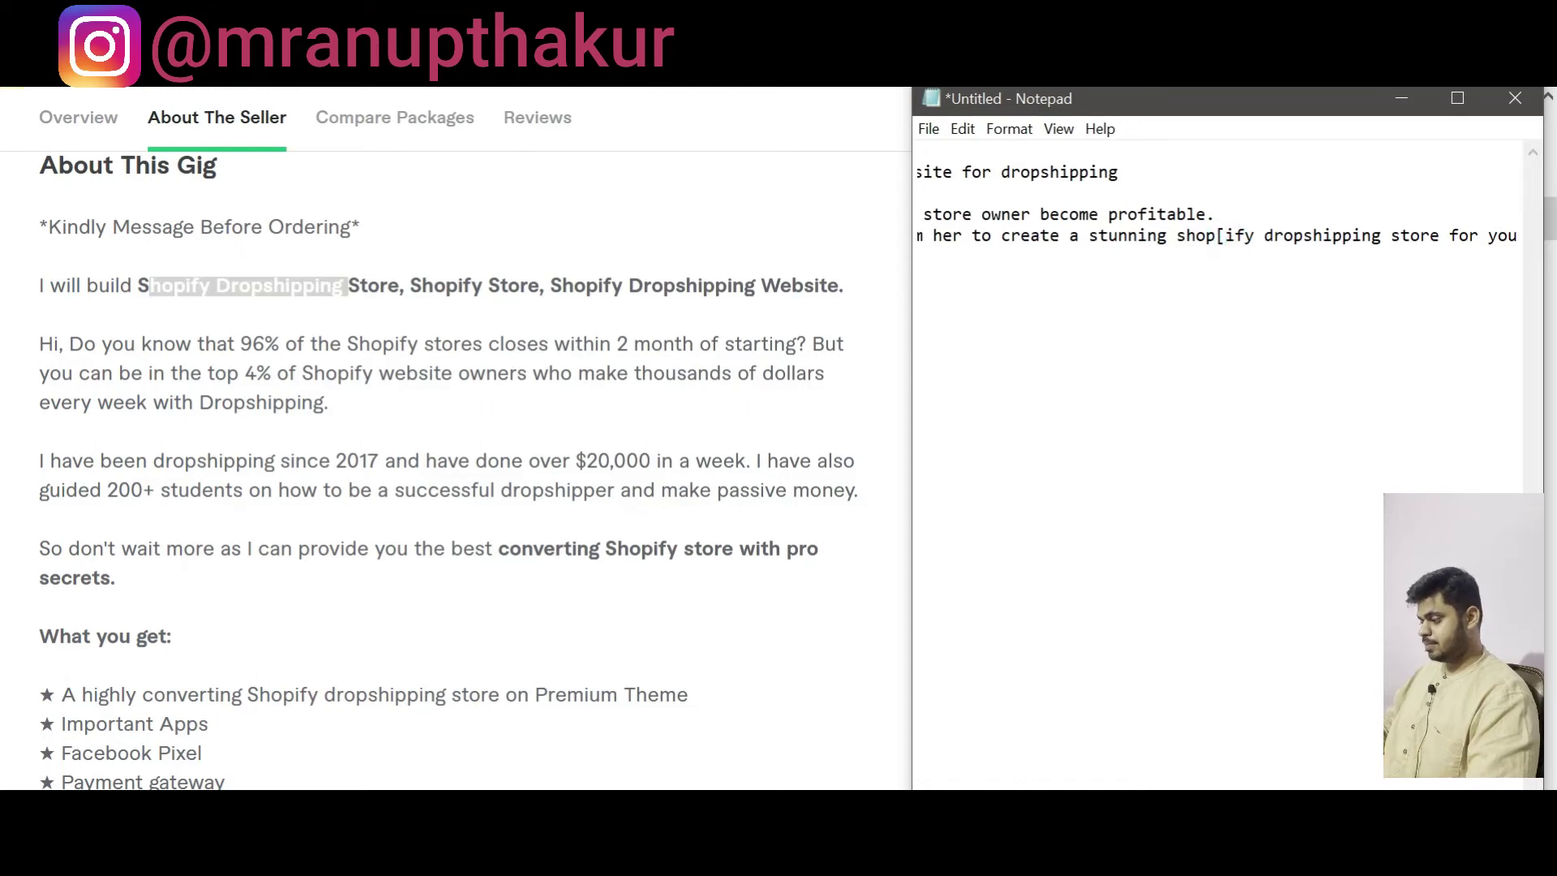
key("BackSpace")
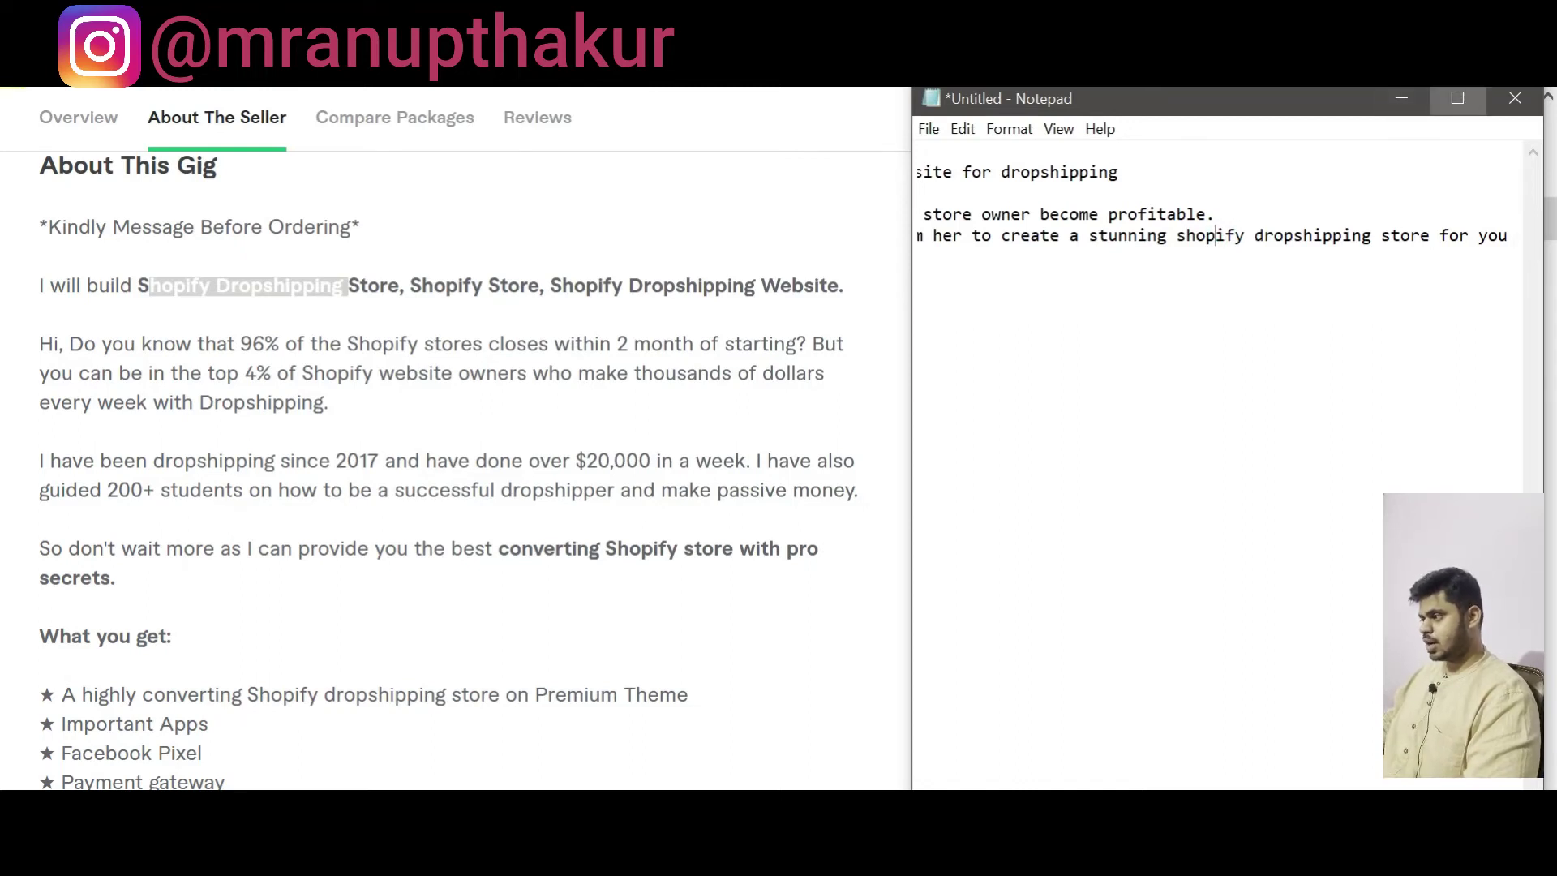
Step: Widen the Notepad window slightly so that more of each draft line fits beside the competing gig's text
left_click(1457, 98)
left_click(1472, 5)
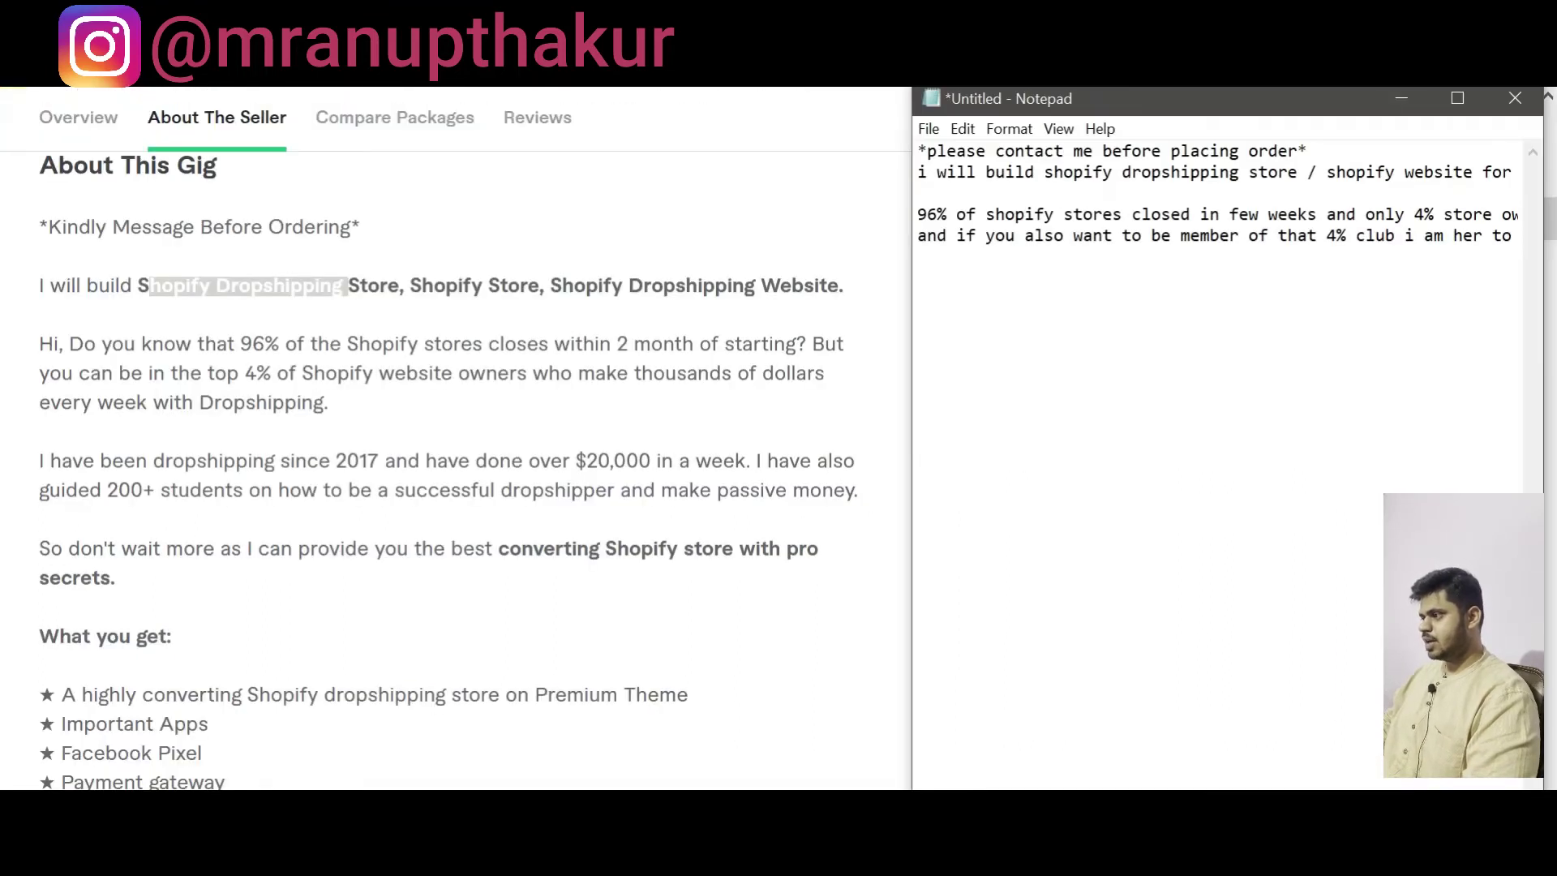
left_click_drag(909, 192, 861, 188)
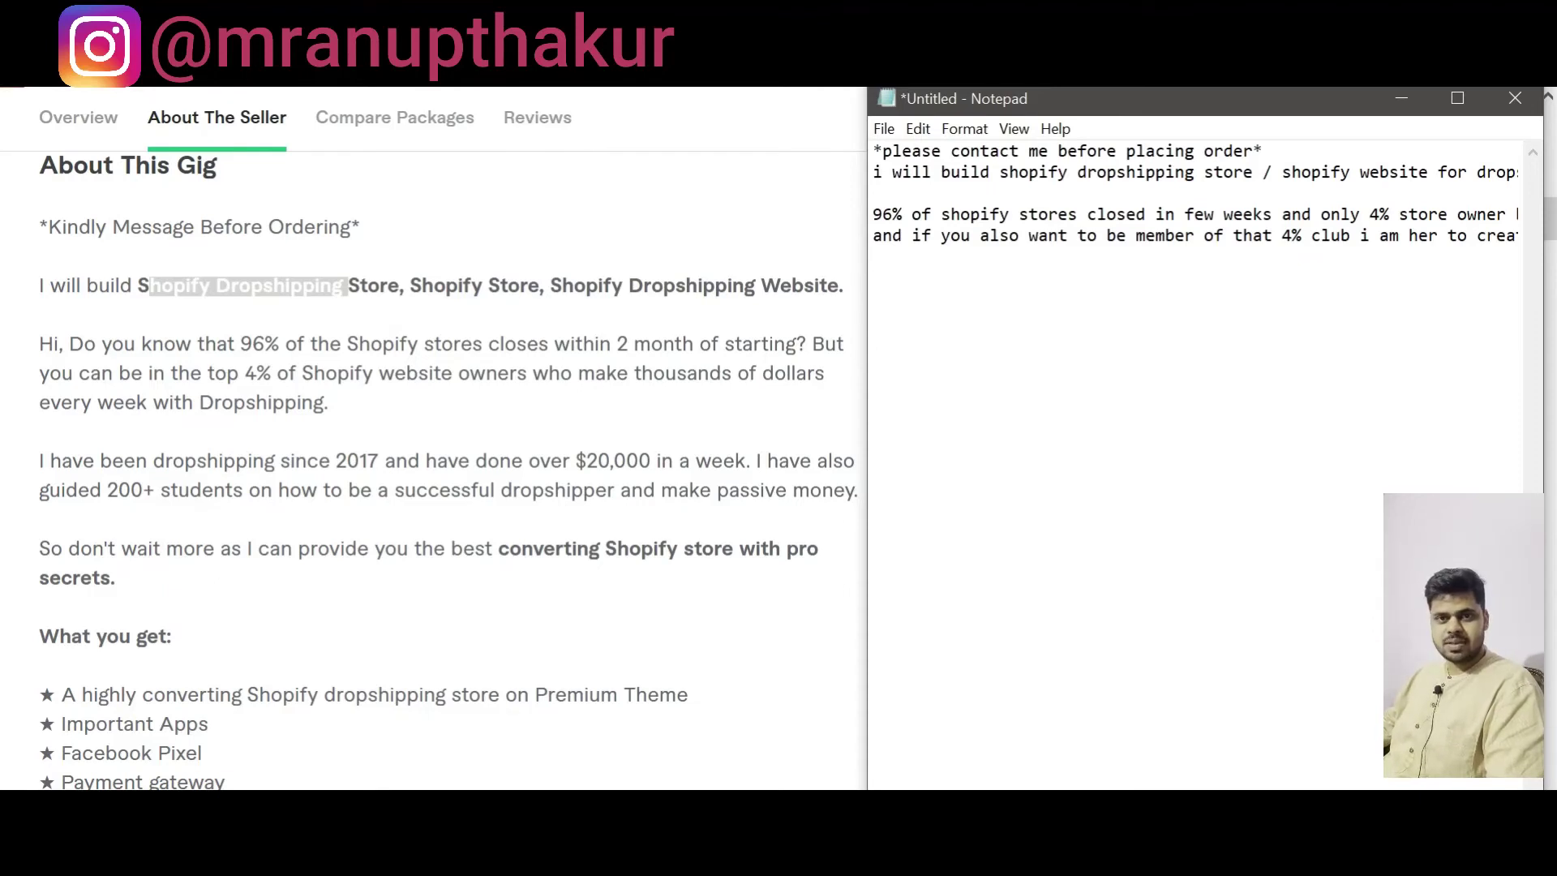
Step: Examine the "What you get" list and the "Why hire me?" section of the competing gig's description
scroll(611, 612, "down", 5)
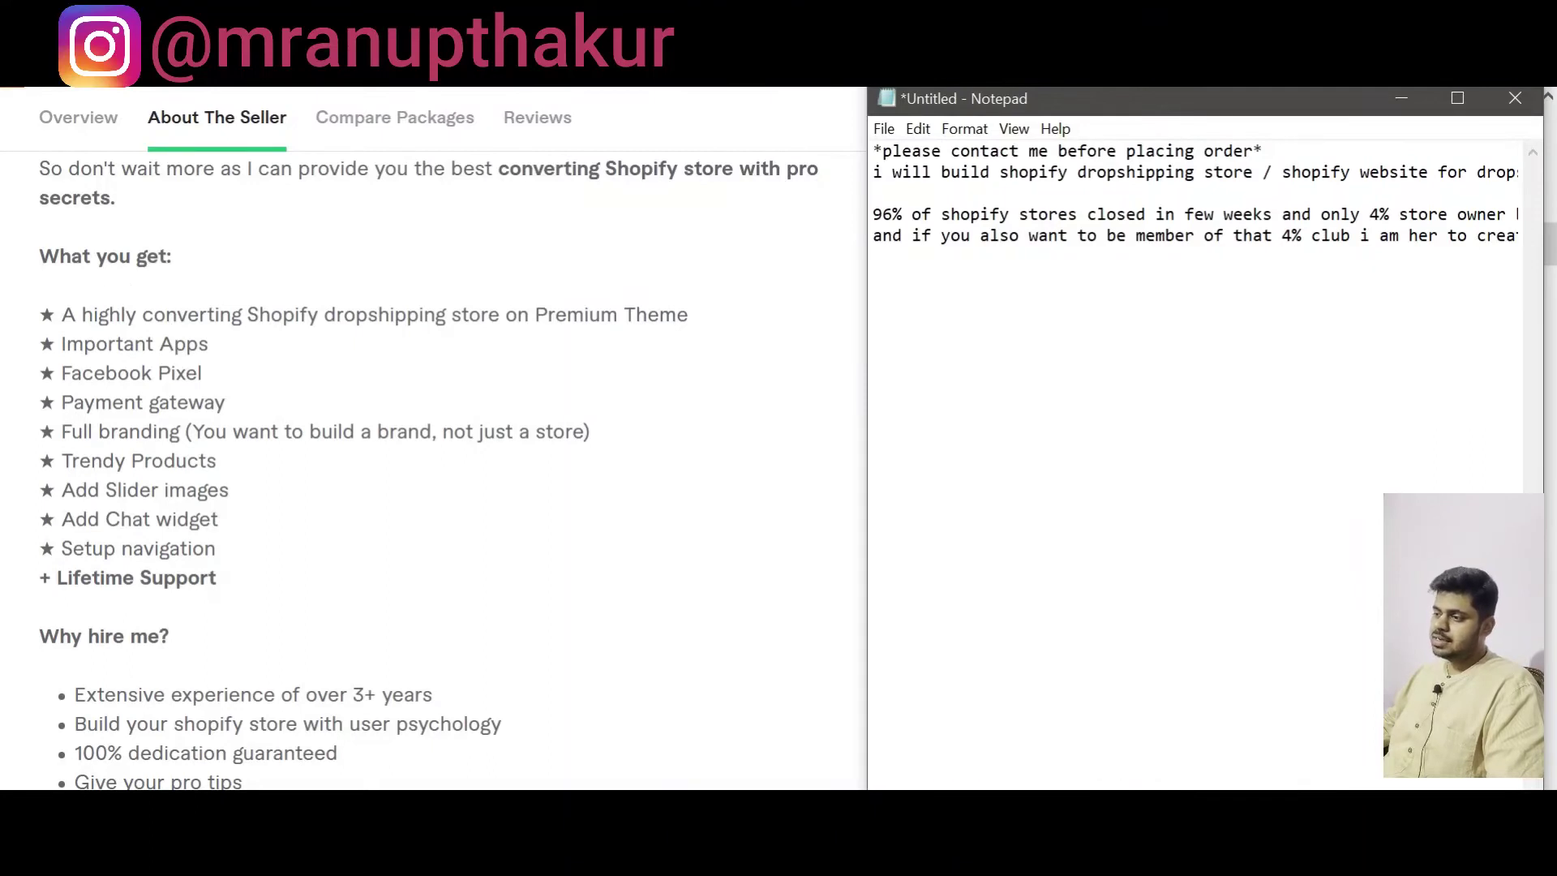
left_click_drag(236, 577, 40, 320)
left_click(71, 258)
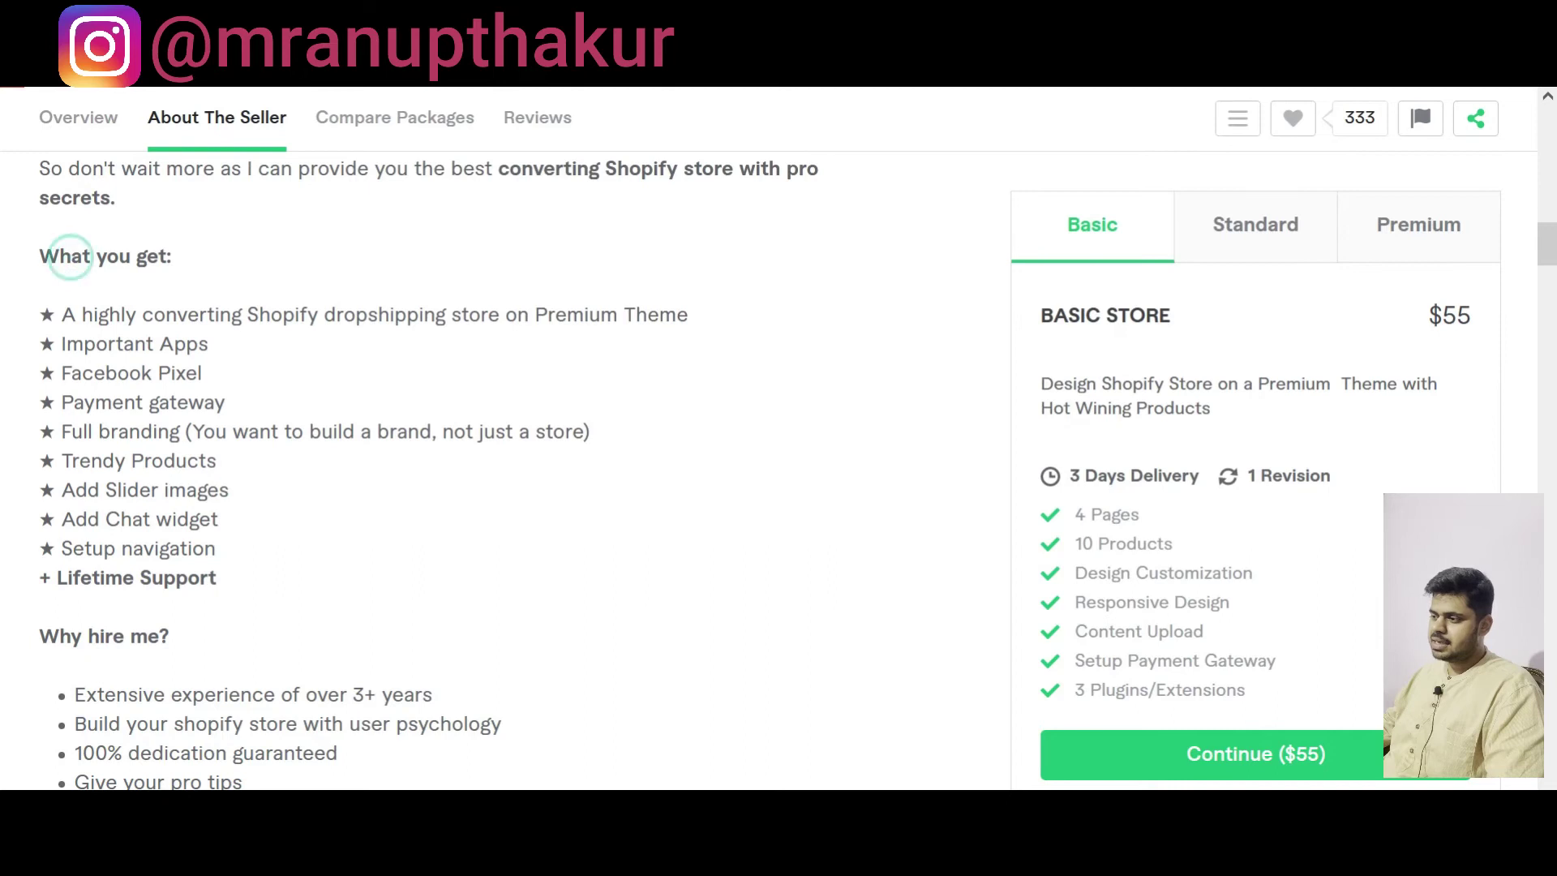
left_click(227, 572)
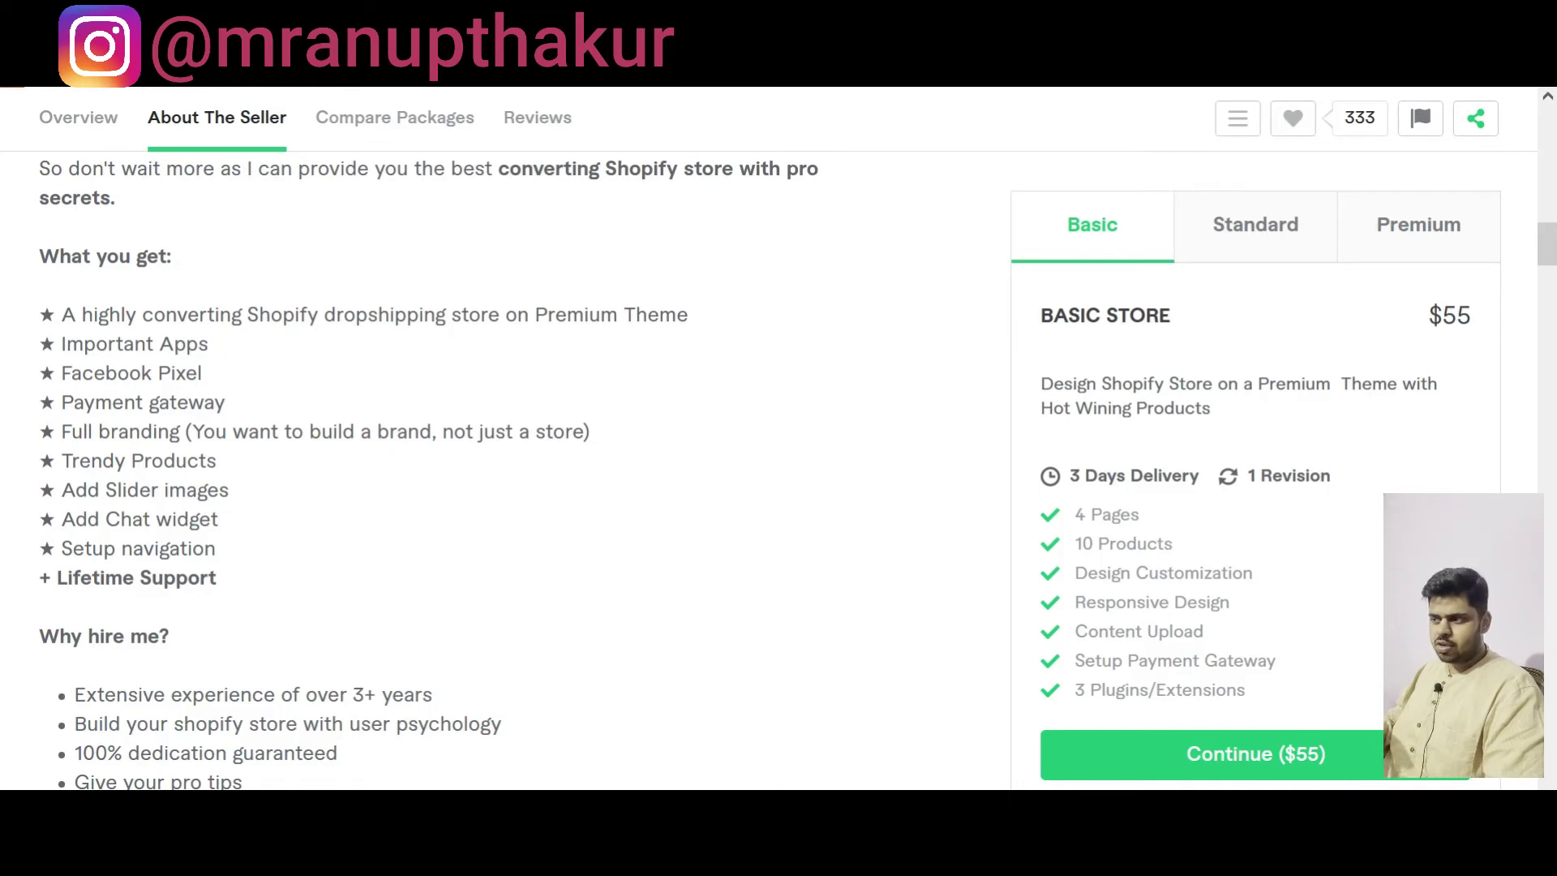
scroll(121, 574, "down", 3)
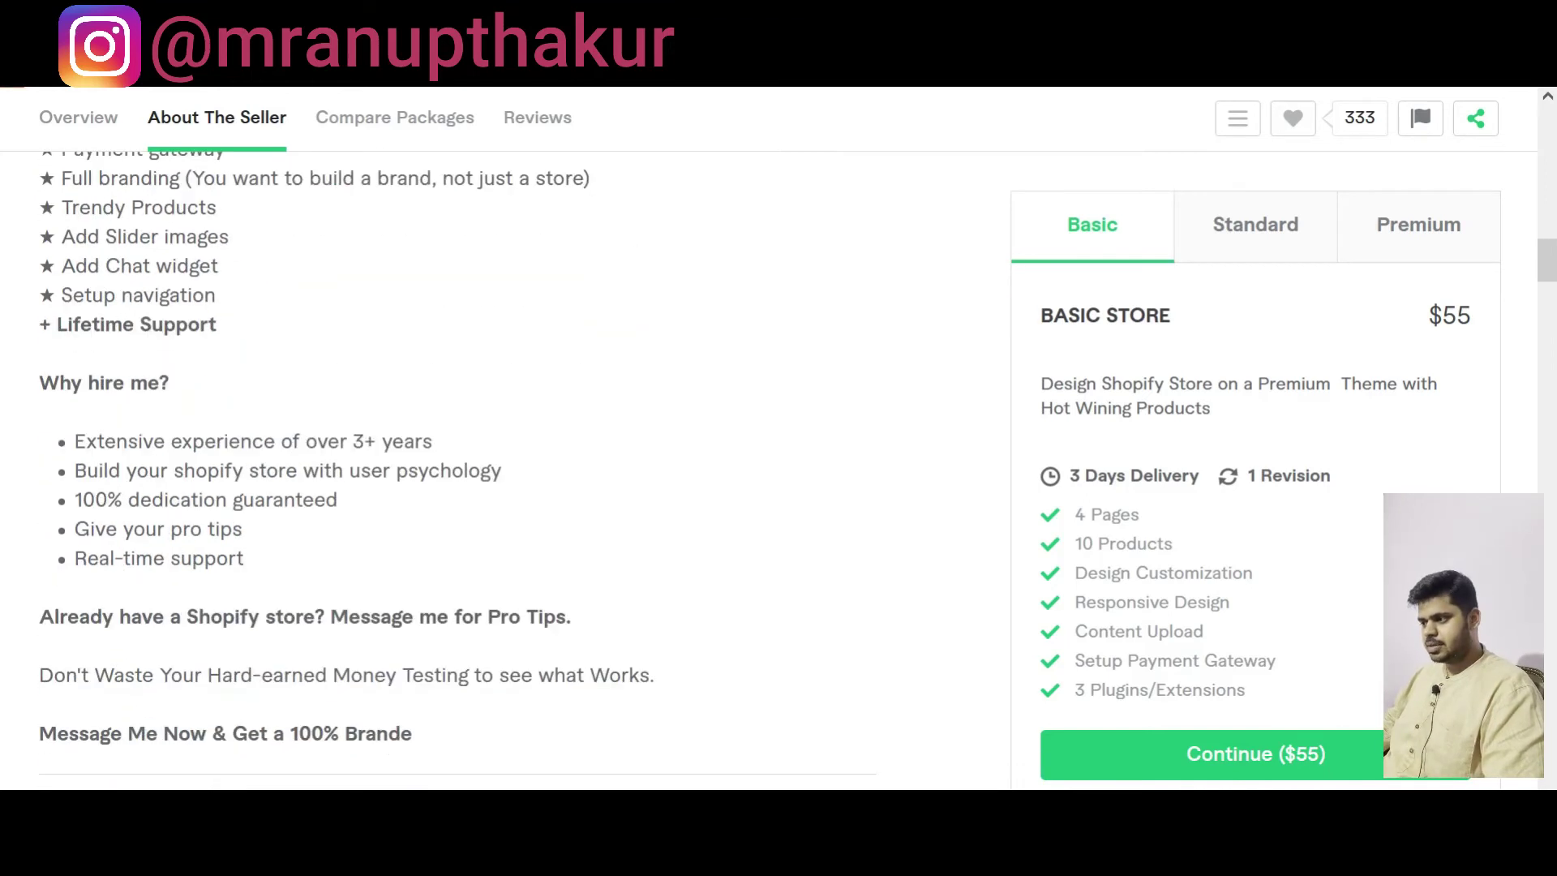
left_click_drag(36, 382, 220, 469)
left_click(220, 469)
triple_click(134, 381)
left_click(271, 438)
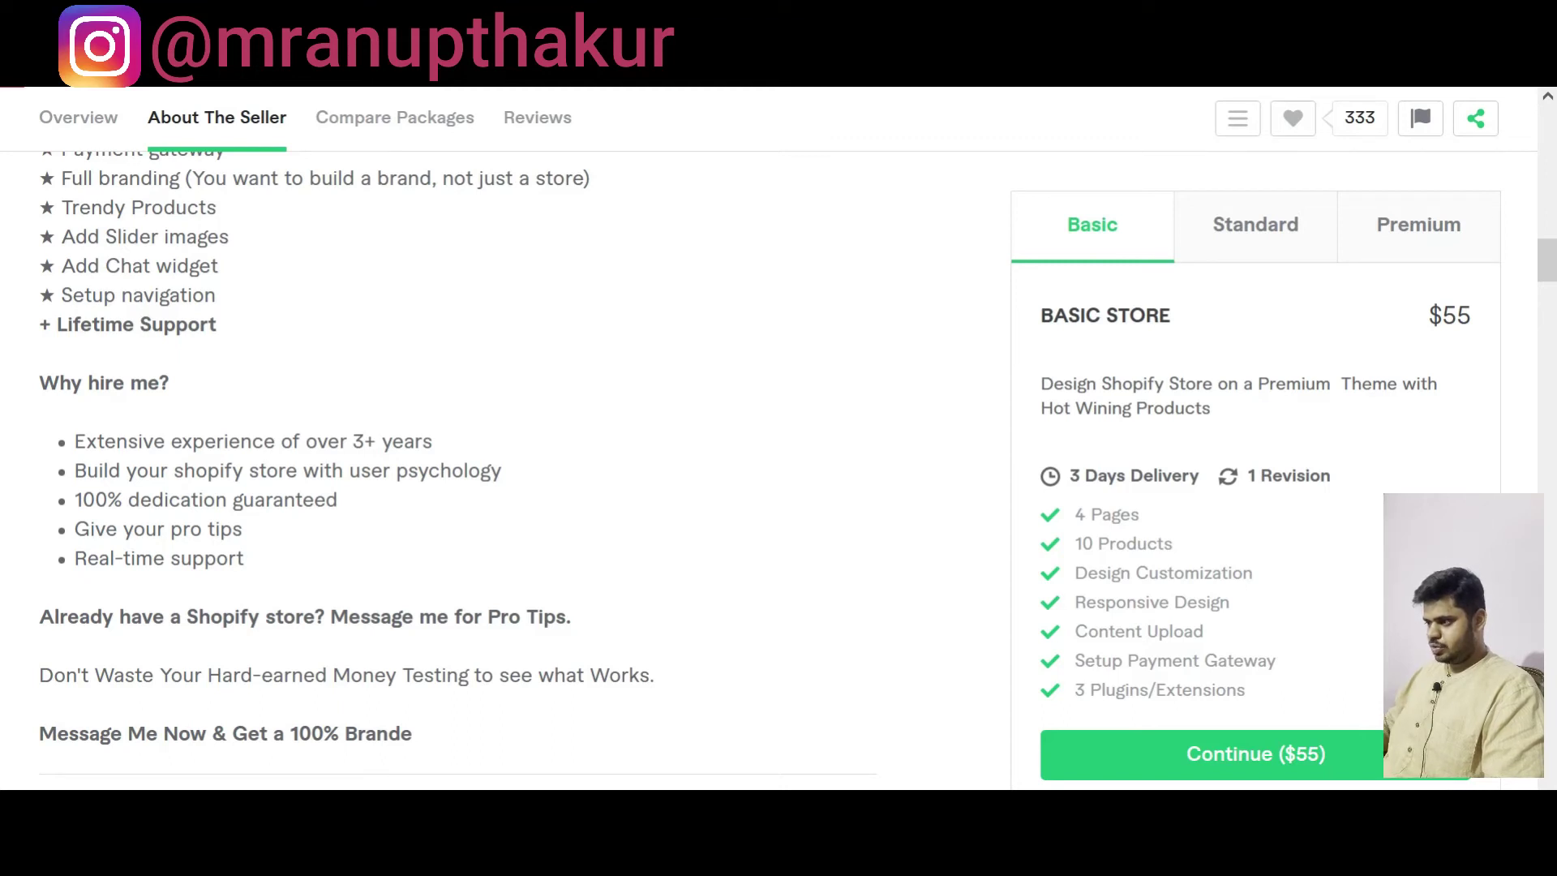
Step: Read the closing lines of the competing gig's description and go back over its list of included features
scroll(11, 747, "down", 2)
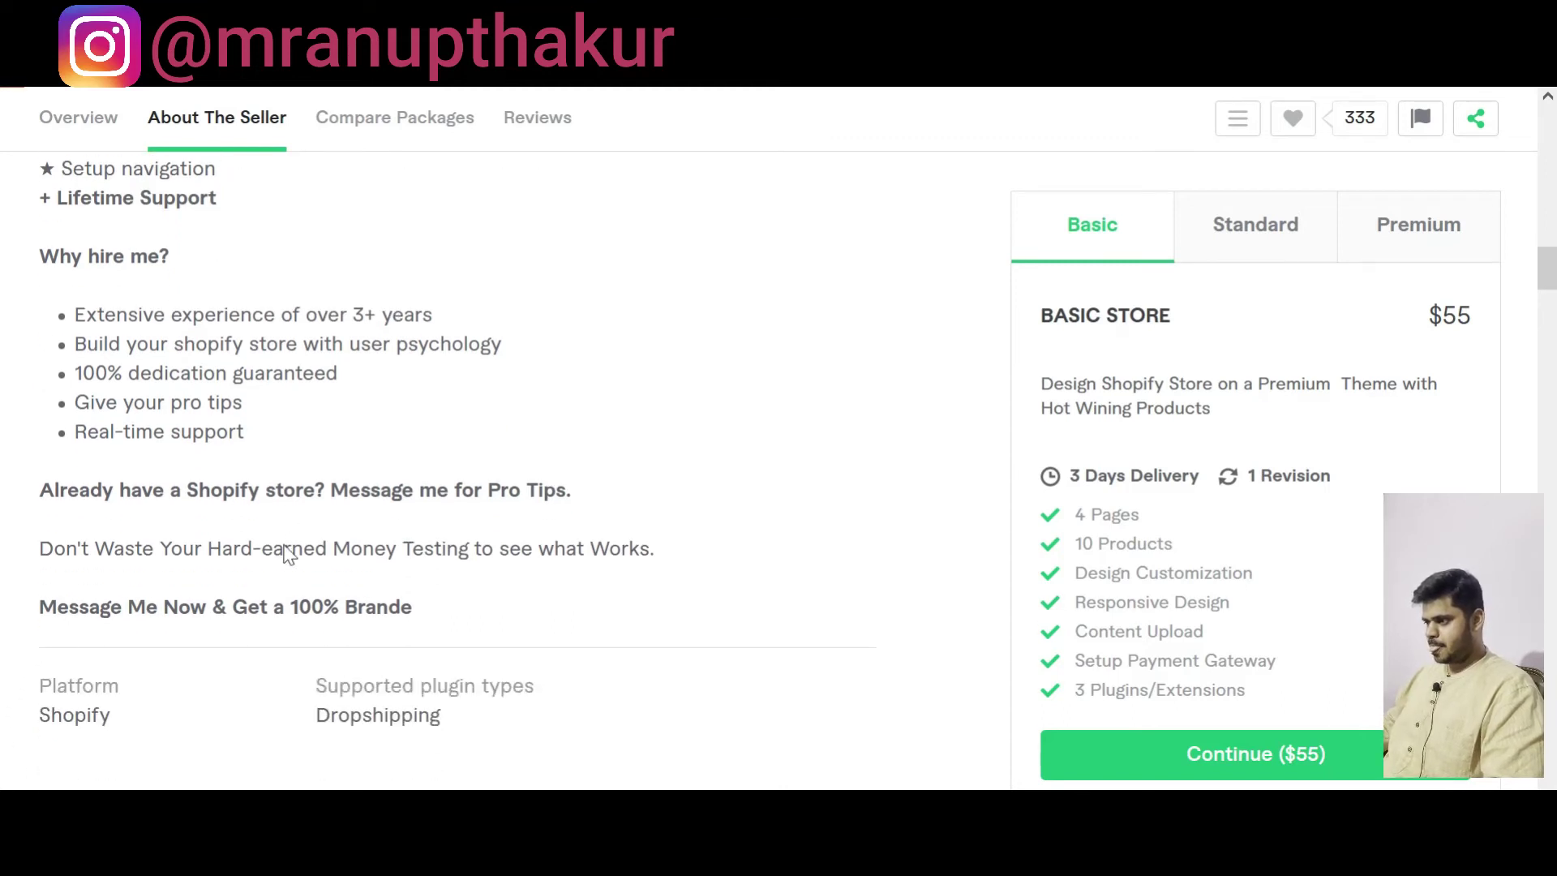
left_click_drag(505, 625, 32, 337)
scroll(10, 319, "up", 4)
left_click(70, 333)
Step: Copy the entire Notepad draft into the description field of the new Fiverr gig
key("alt+Tab")
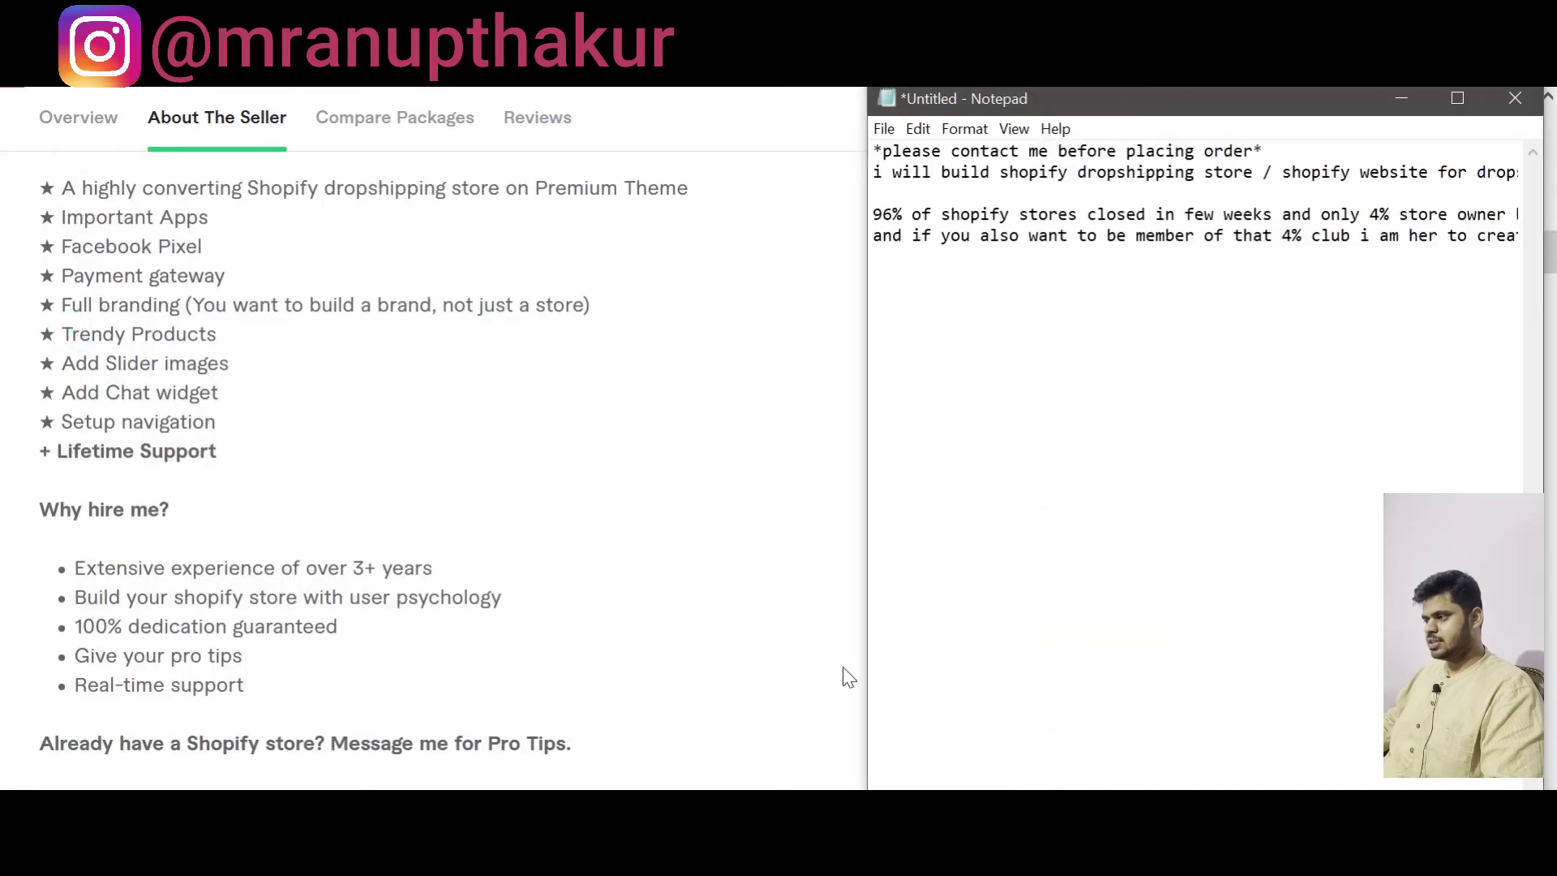
key("ctrl+a")
key("ctrl+c")
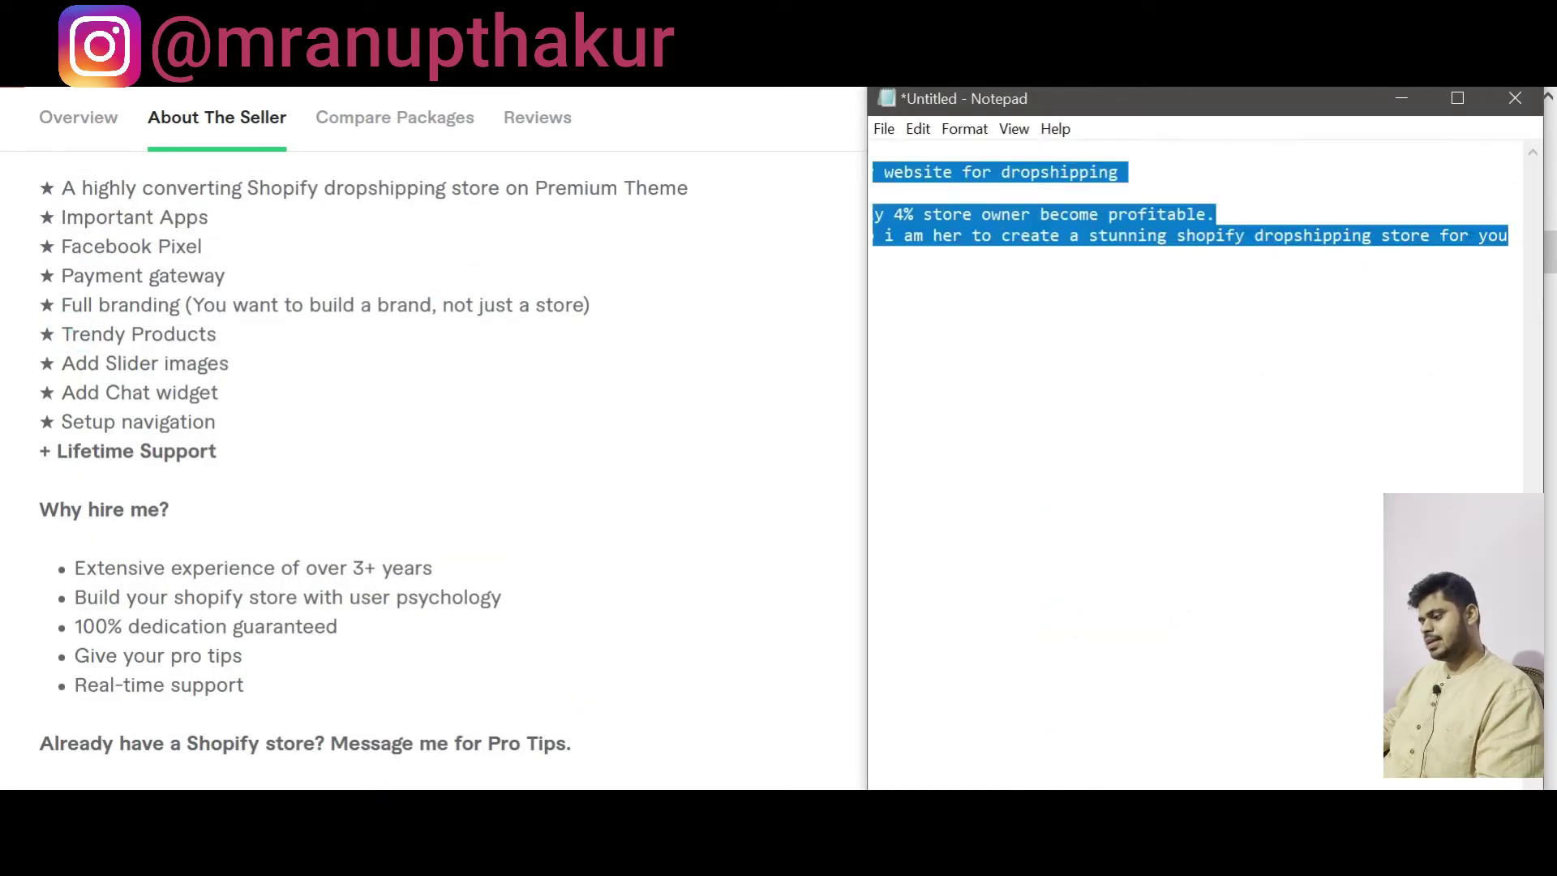
left_click(300, 18)
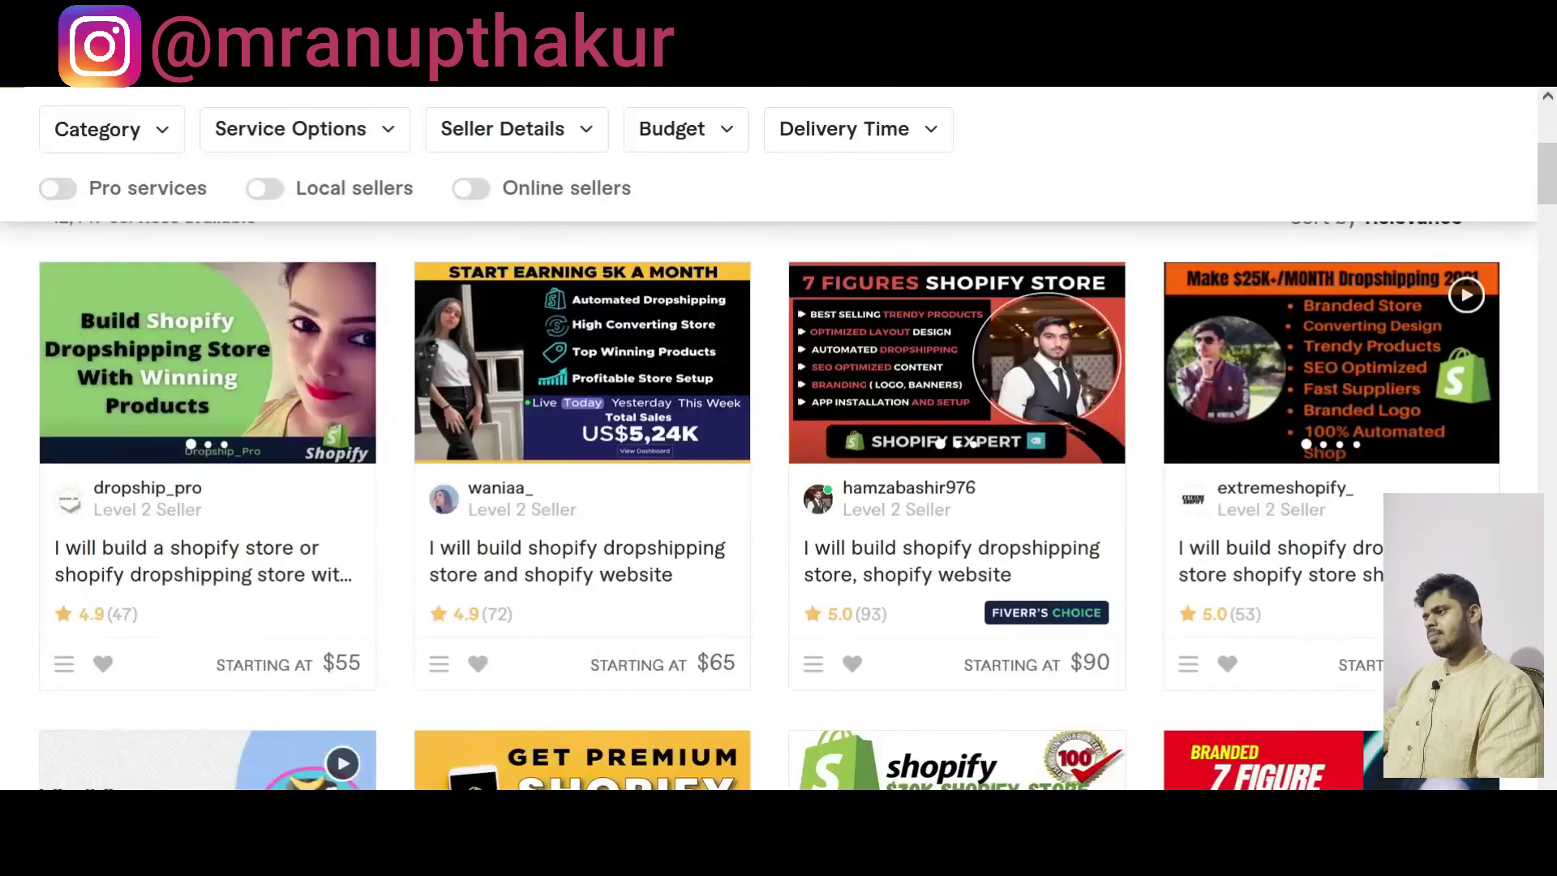
left_click(332, 18)
left_click(403, 601)
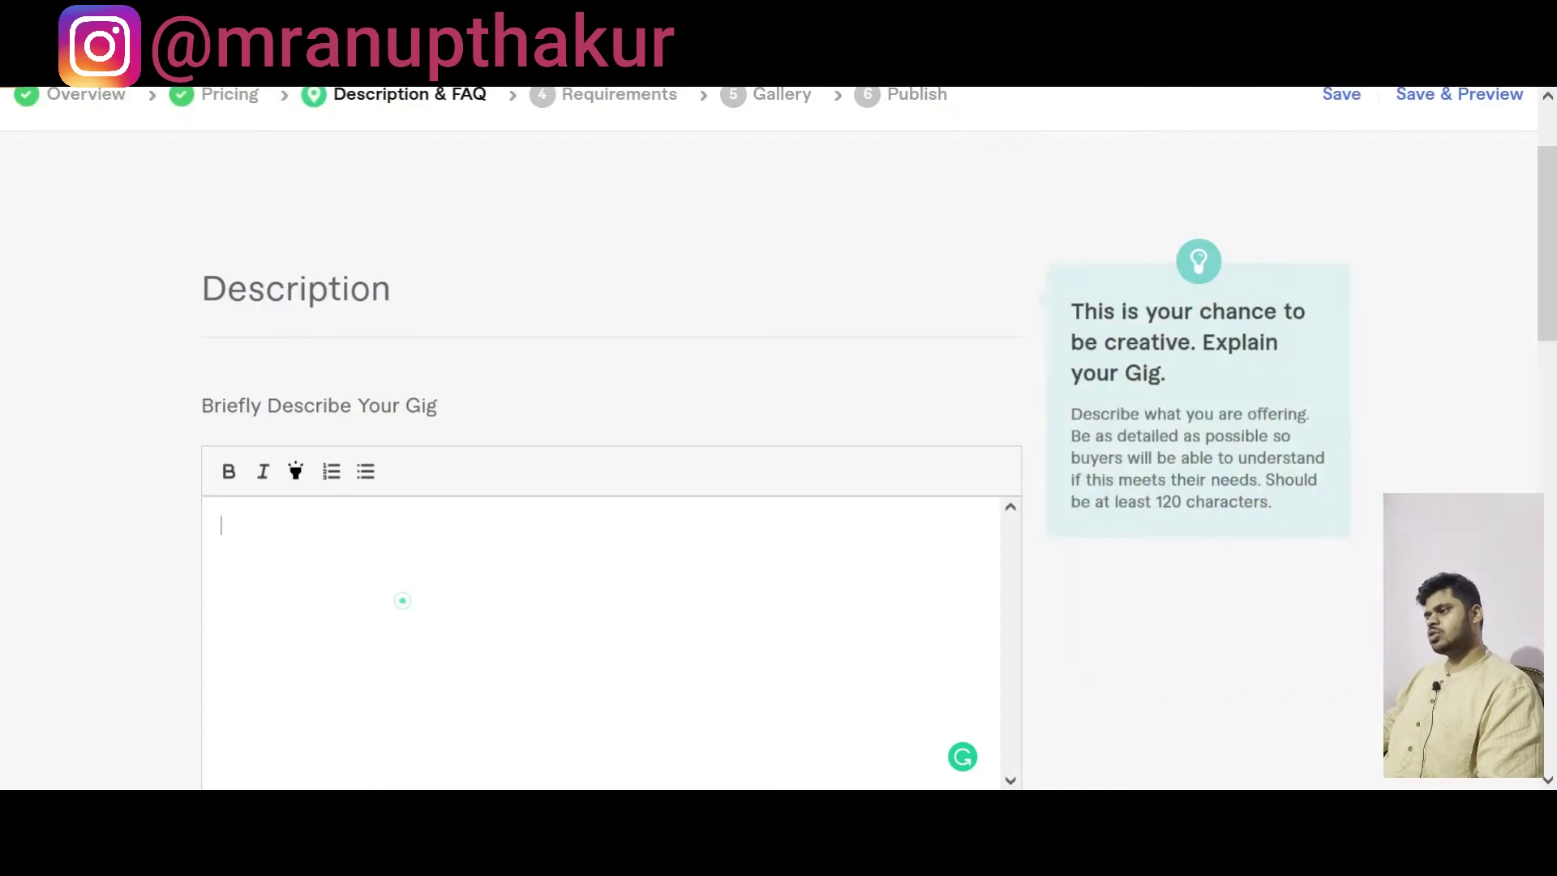
key("ctrl+v")
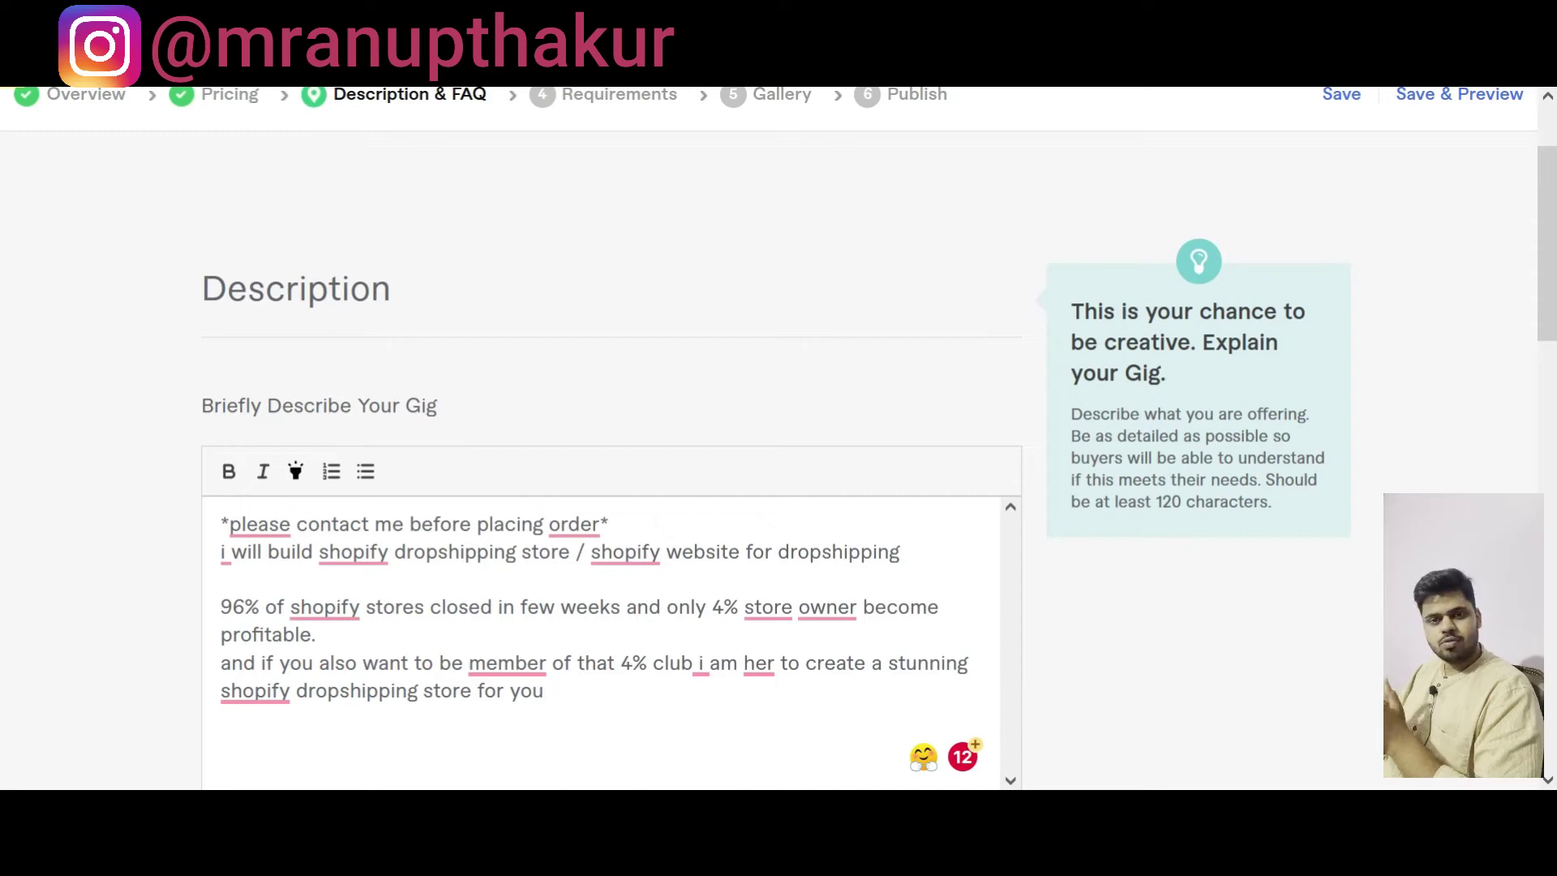
Step: Open a new question-and-answer entry in the Frequently Asked Questions section below the gig description
scroll(778, 438, "down", 5)
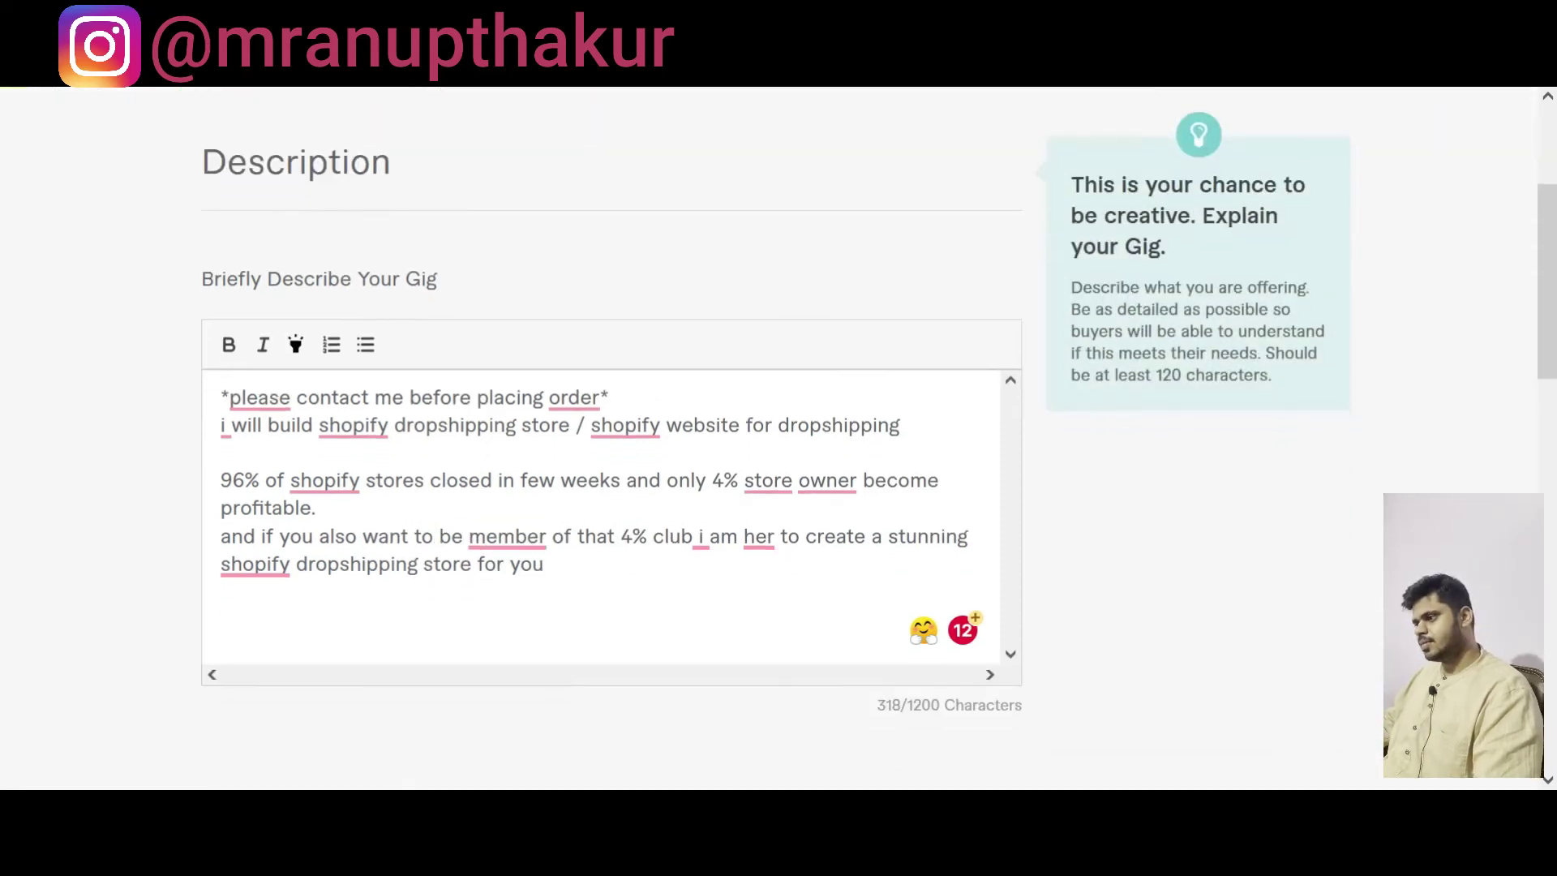
scroll(347, 625, "up", 2)
scroll(347, 573, "down", 3)
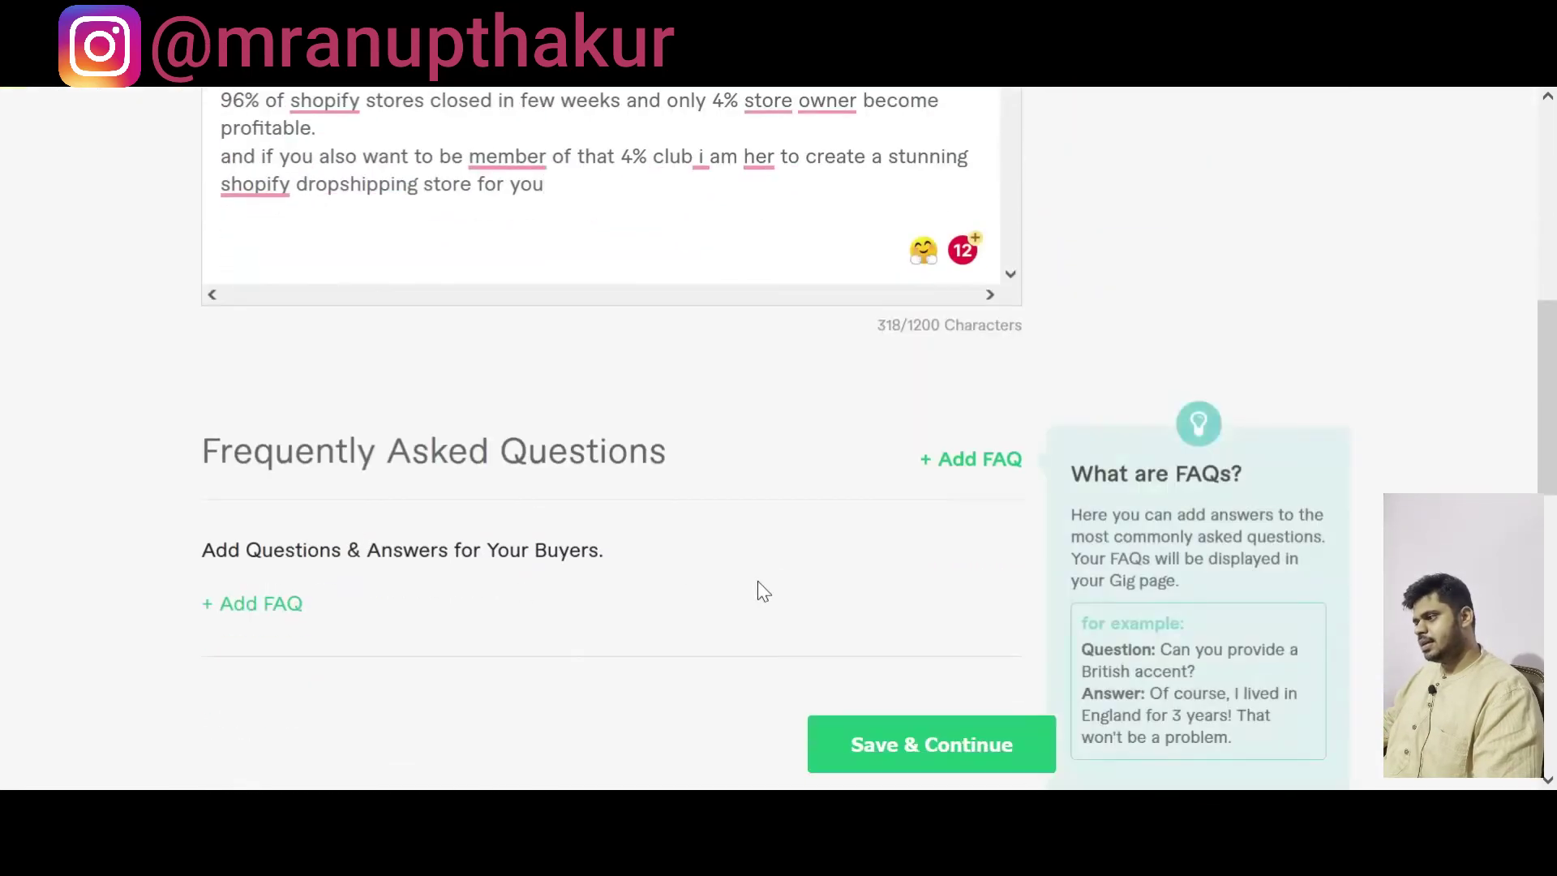
left_click(243, 608)
scroll(284, 610, "down", 3)
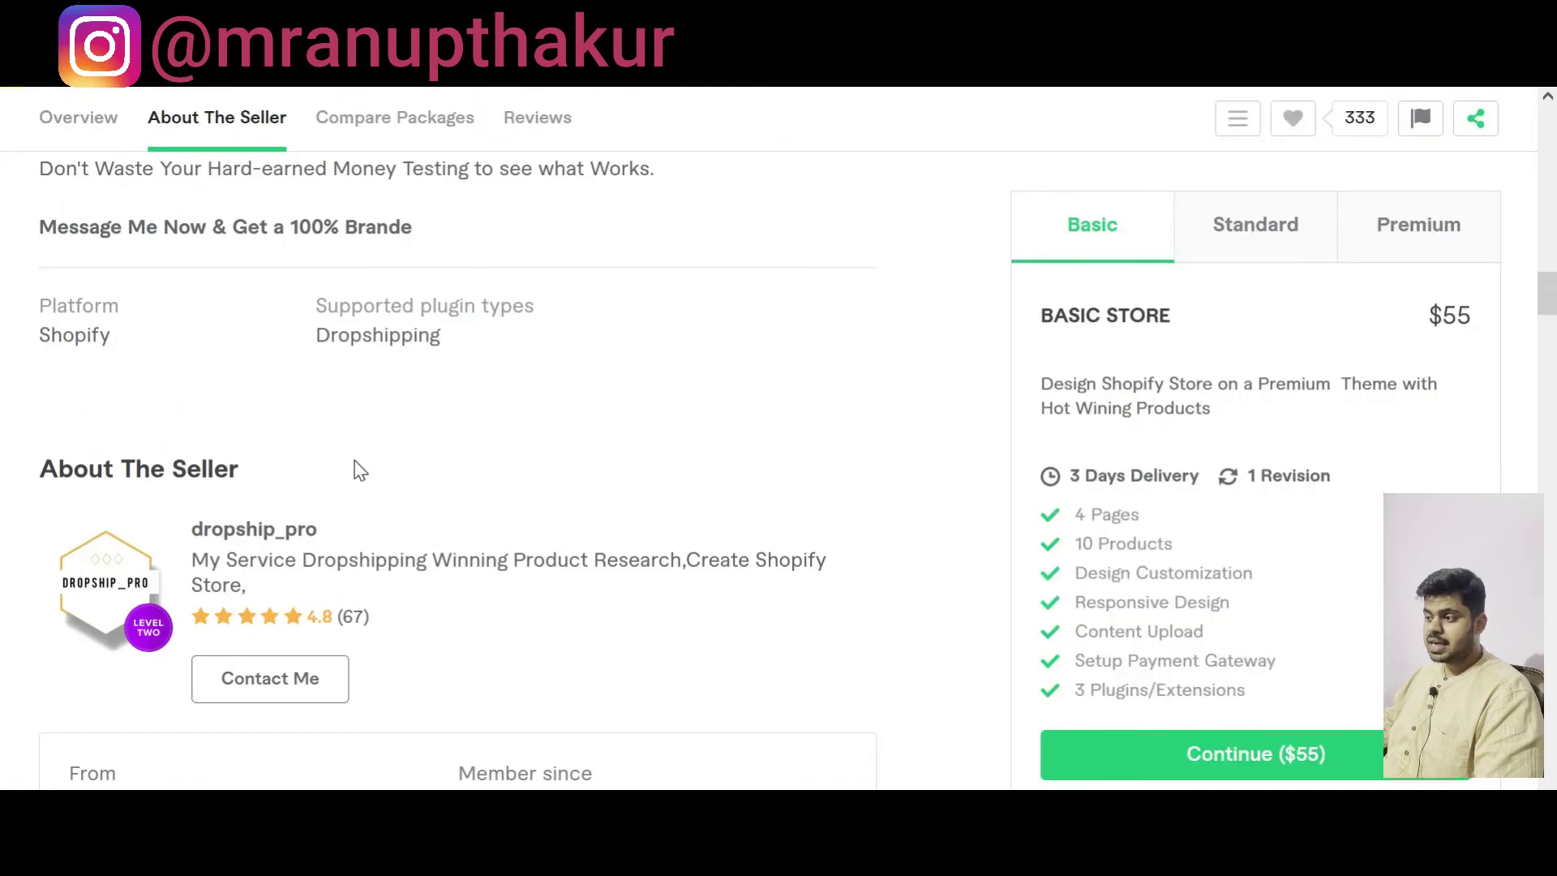
Step: Copy the competing gig's FAQ question "Is Shopify the best platform to sell on the internet?" into the new FAQ entry's question field
scroll(360, 470, "down", 20)
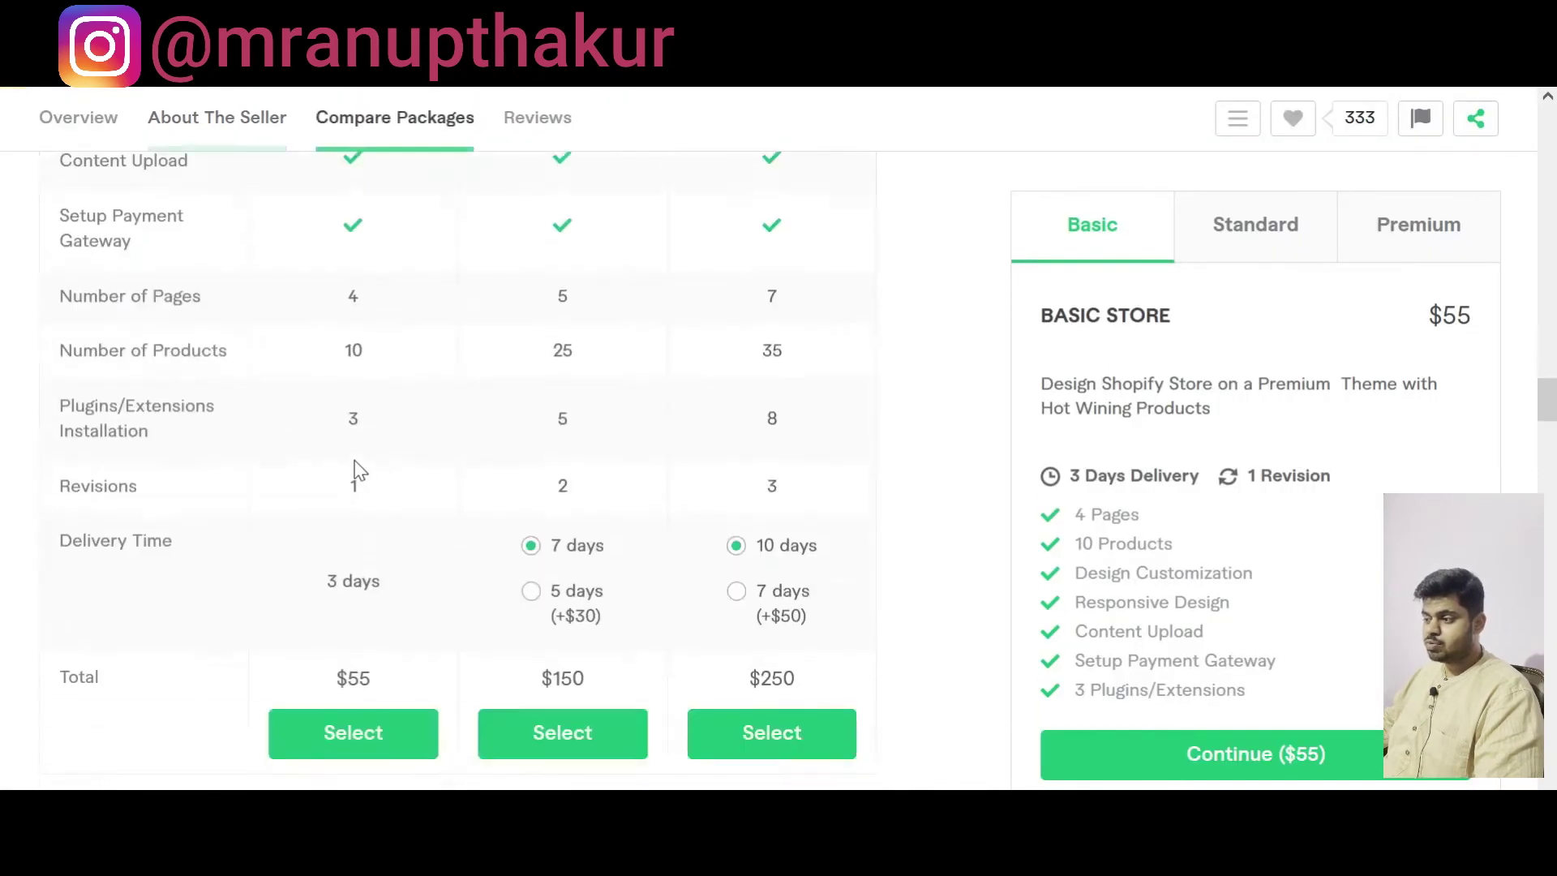
scroll(360, 471, "up", 3)
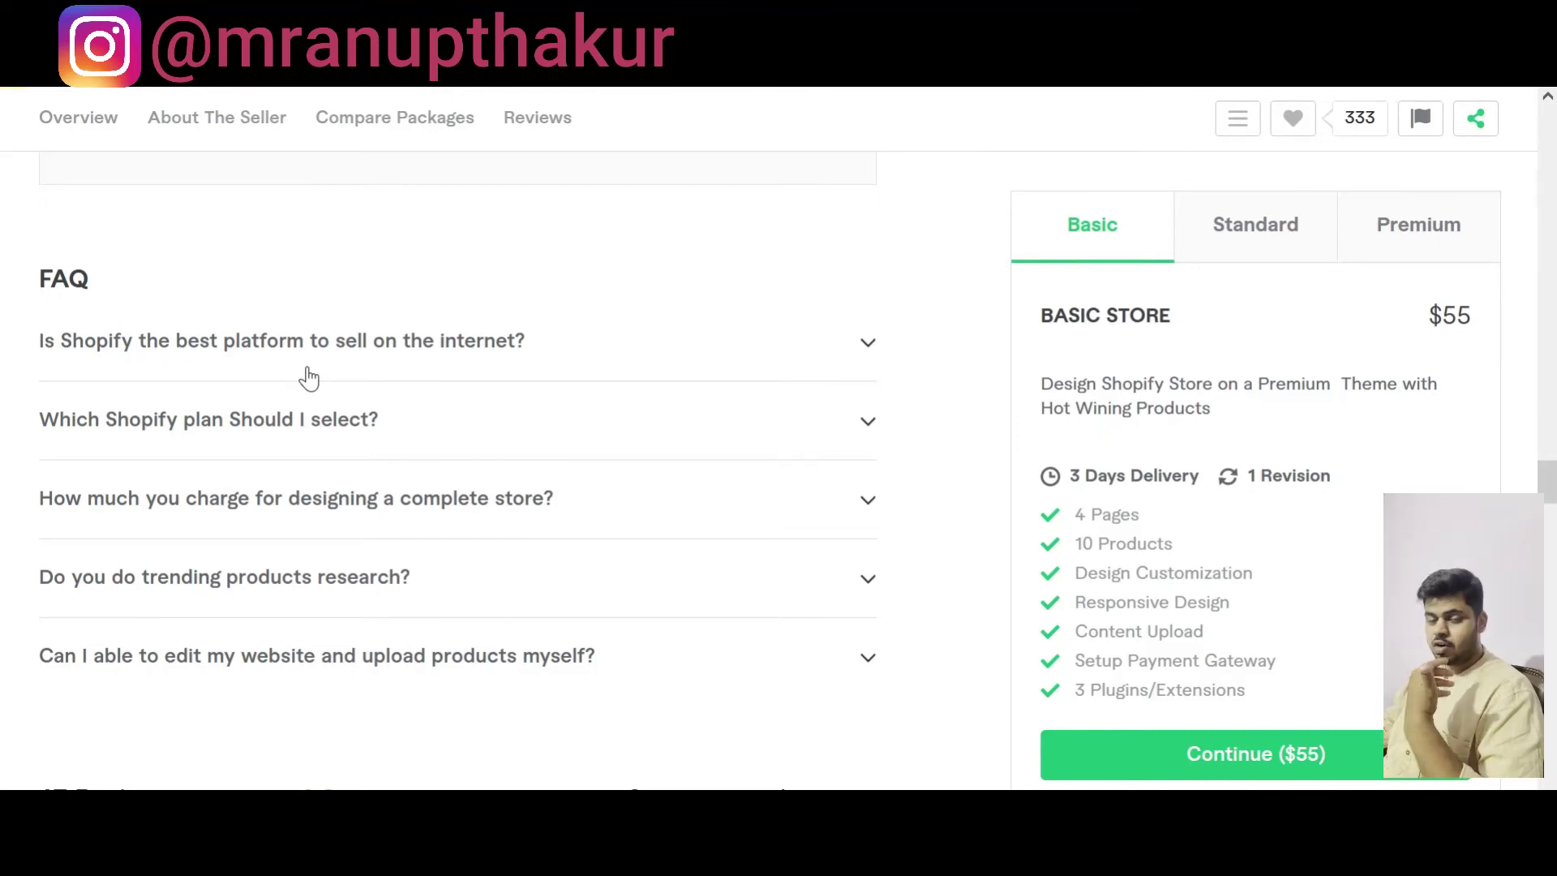
left_click(308, 375)
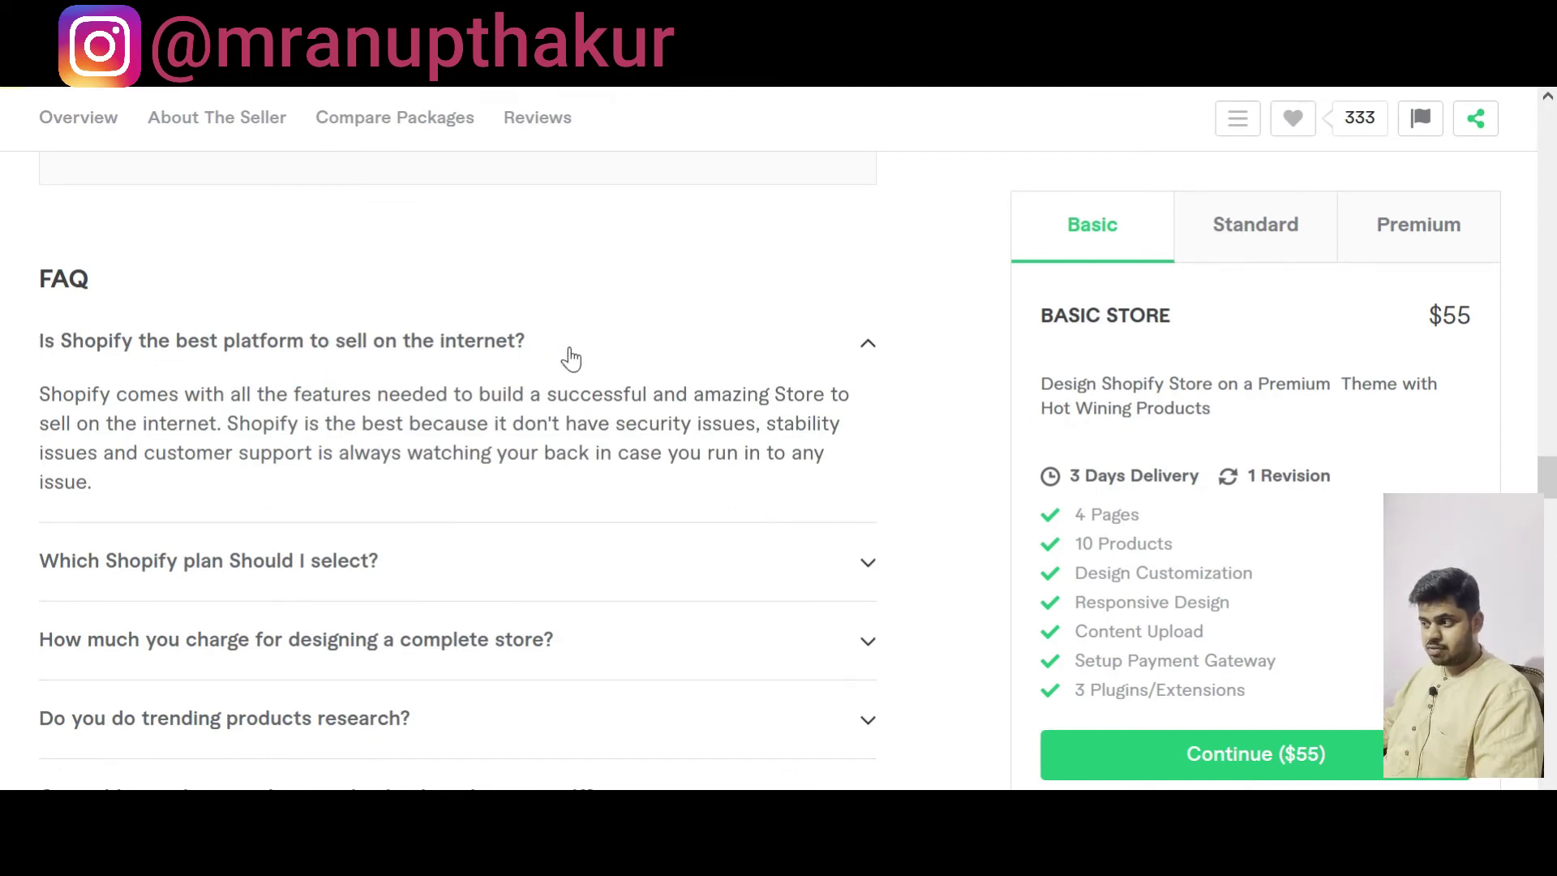
left_click_drag(563, 351, 4, 351)
key("ctrl+c")
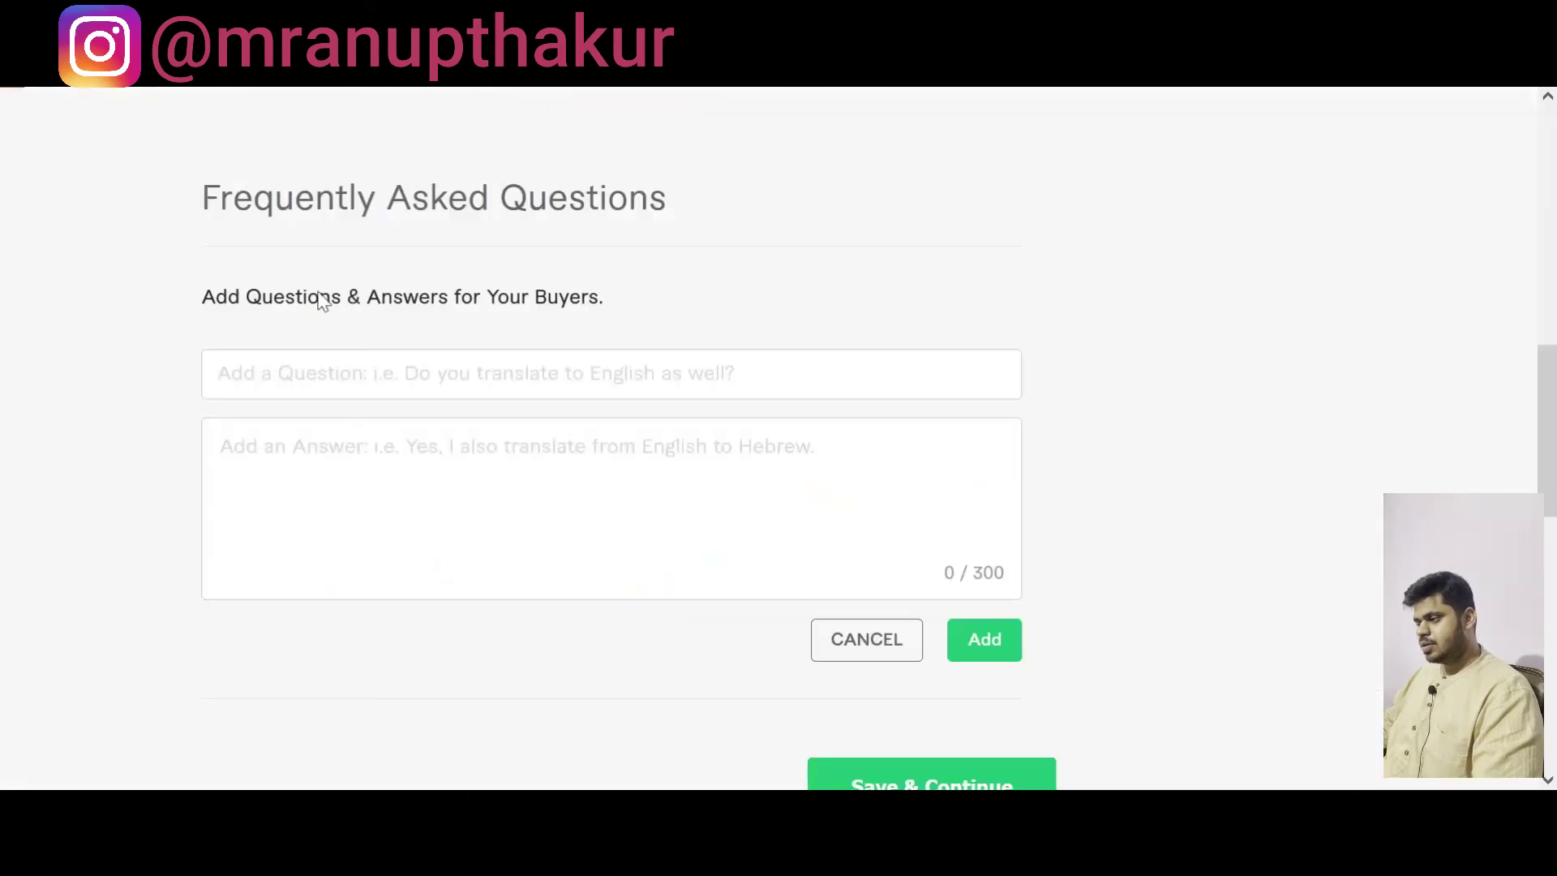
left_click(504, 382)
key("ctrl+v")
Step: Add the FAQ with the answer "yes", and save the description page to continue to Requirements
left_click(513, 467)
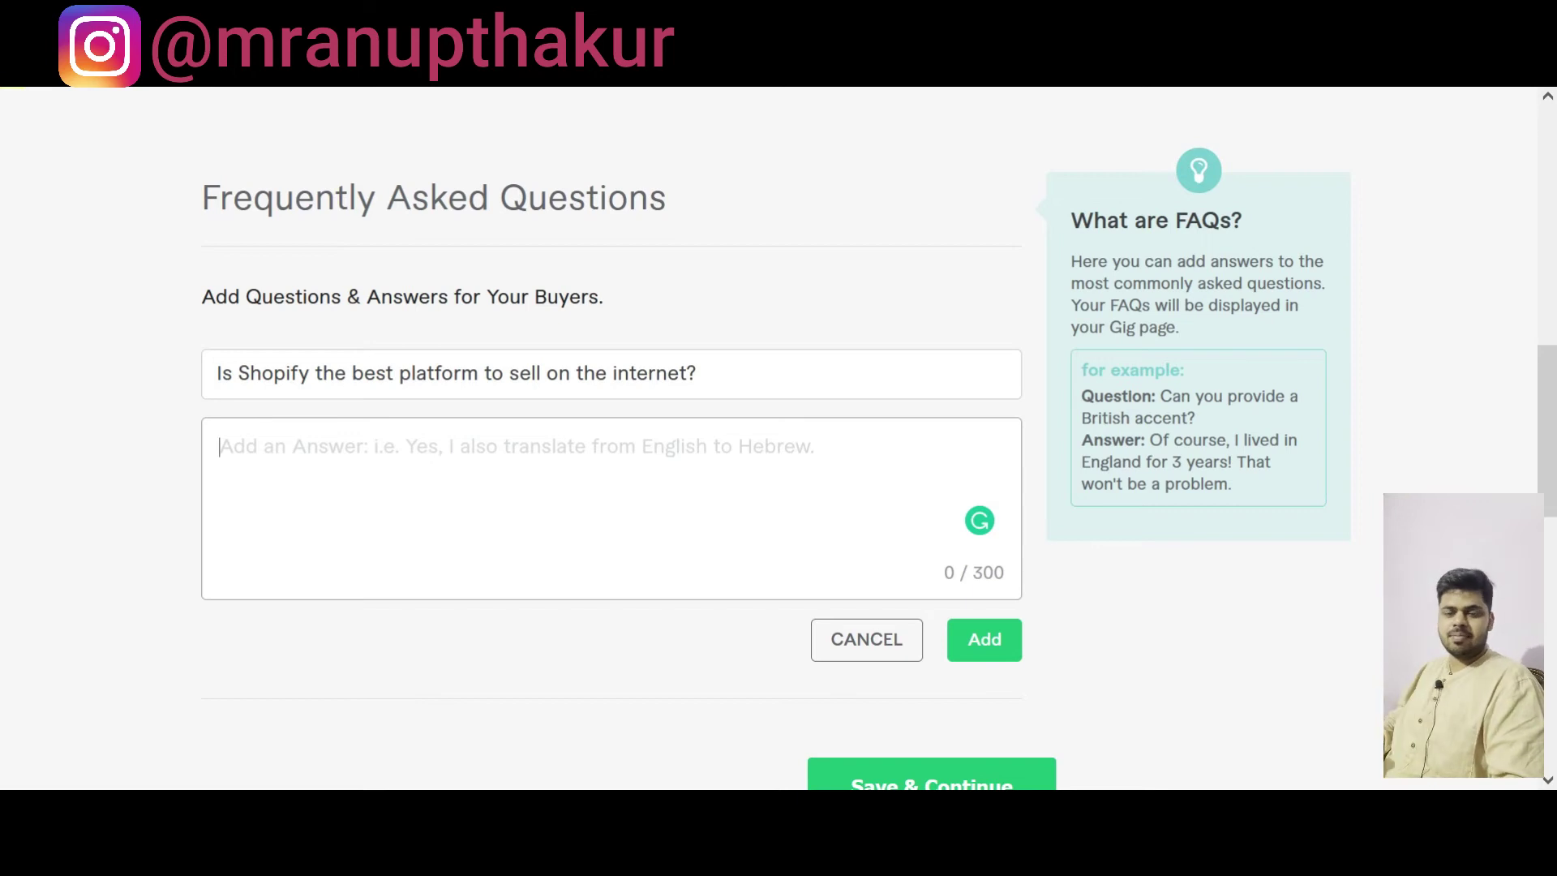
type("yes")
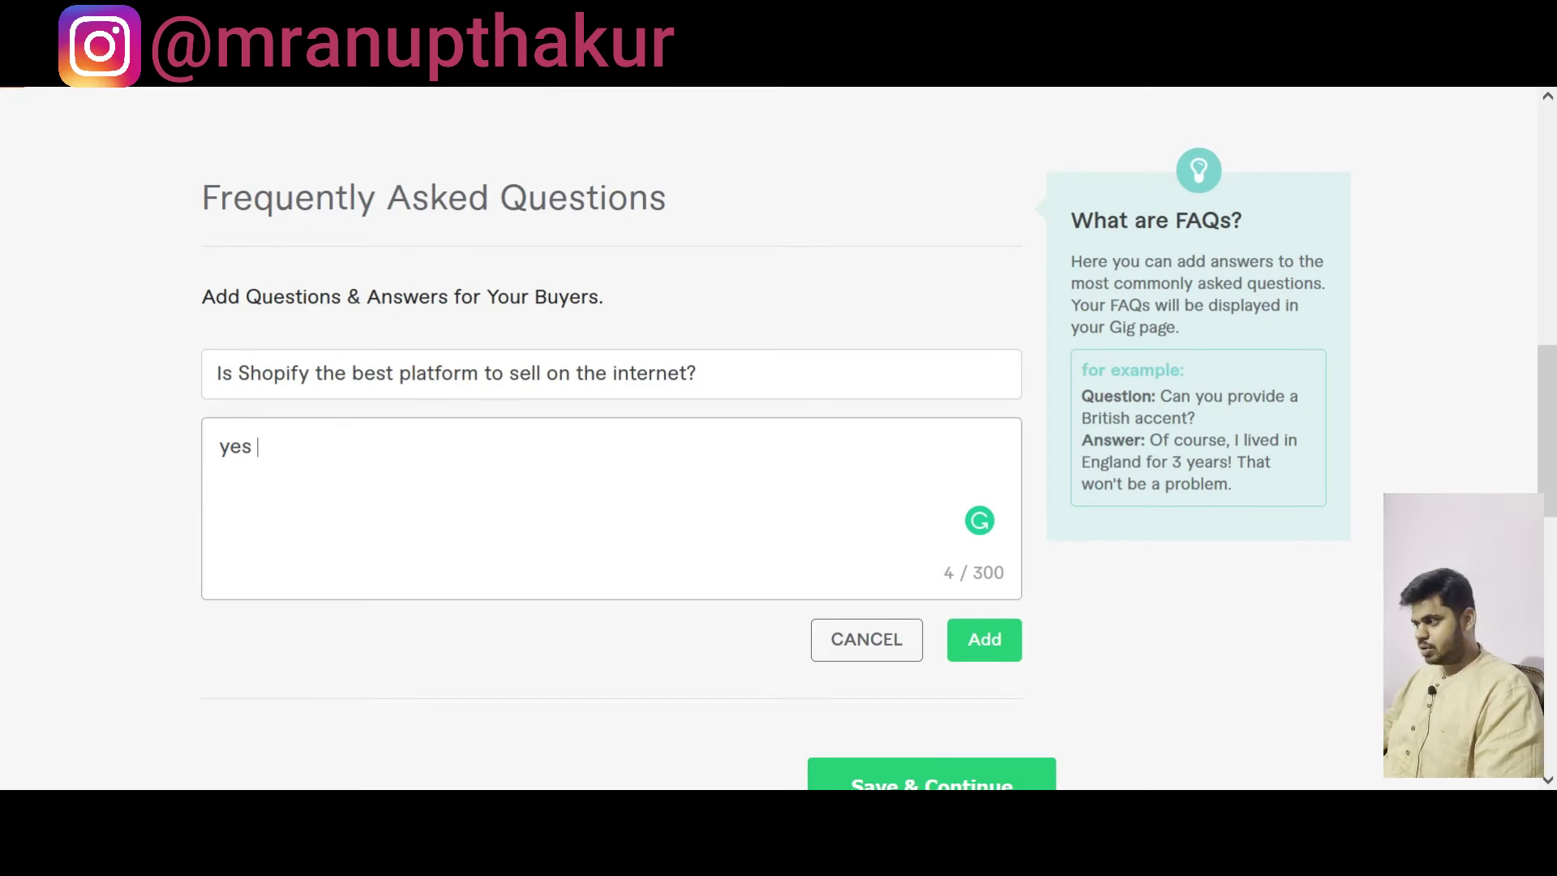
left_click(985, 626)
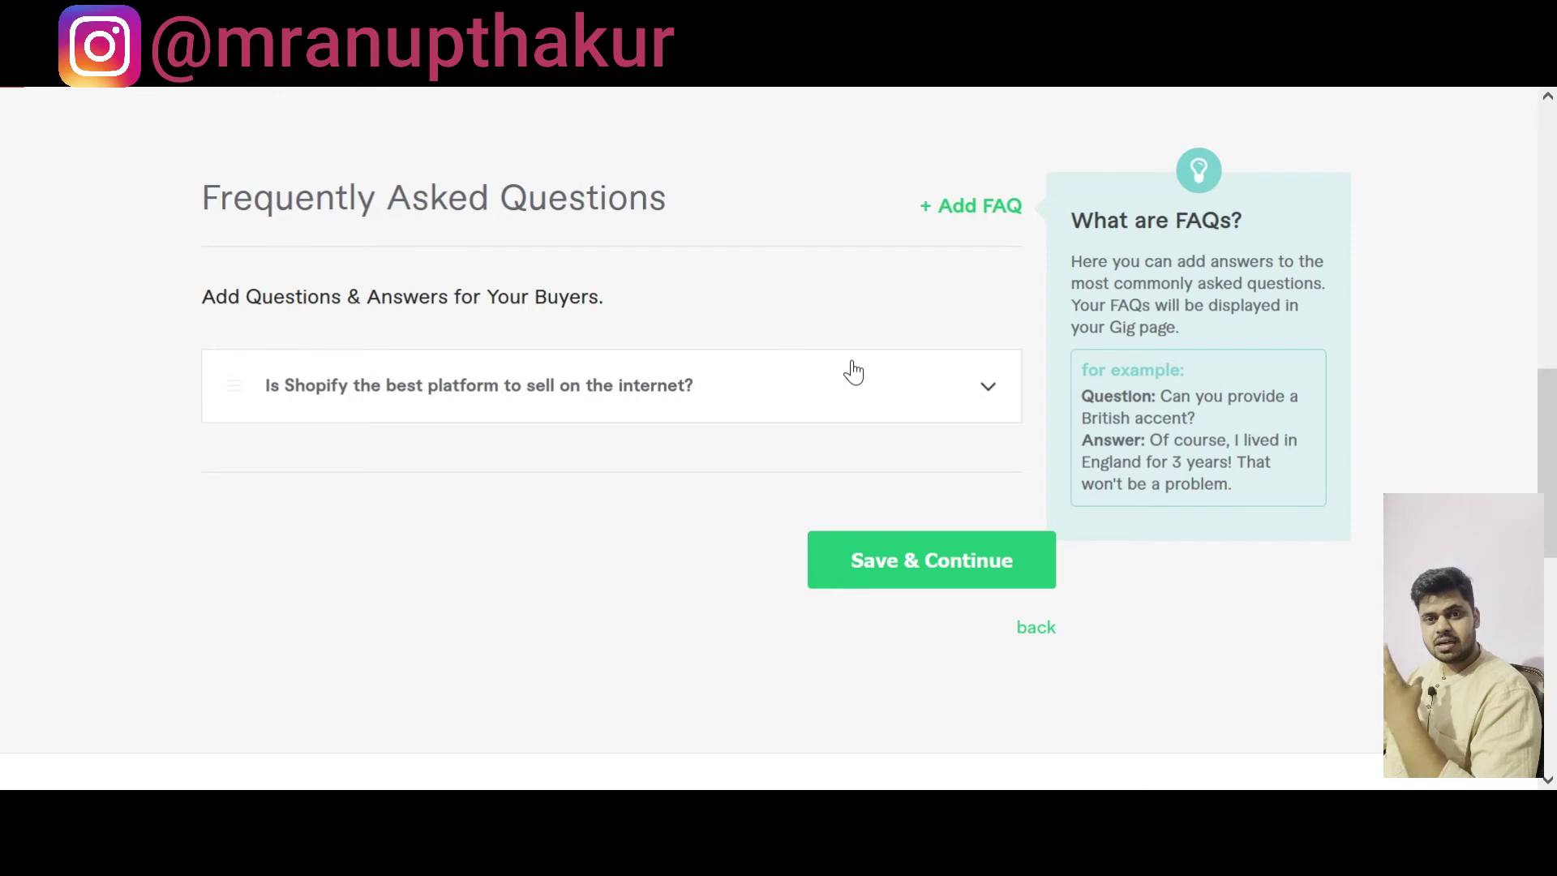
left_click(986, 569)
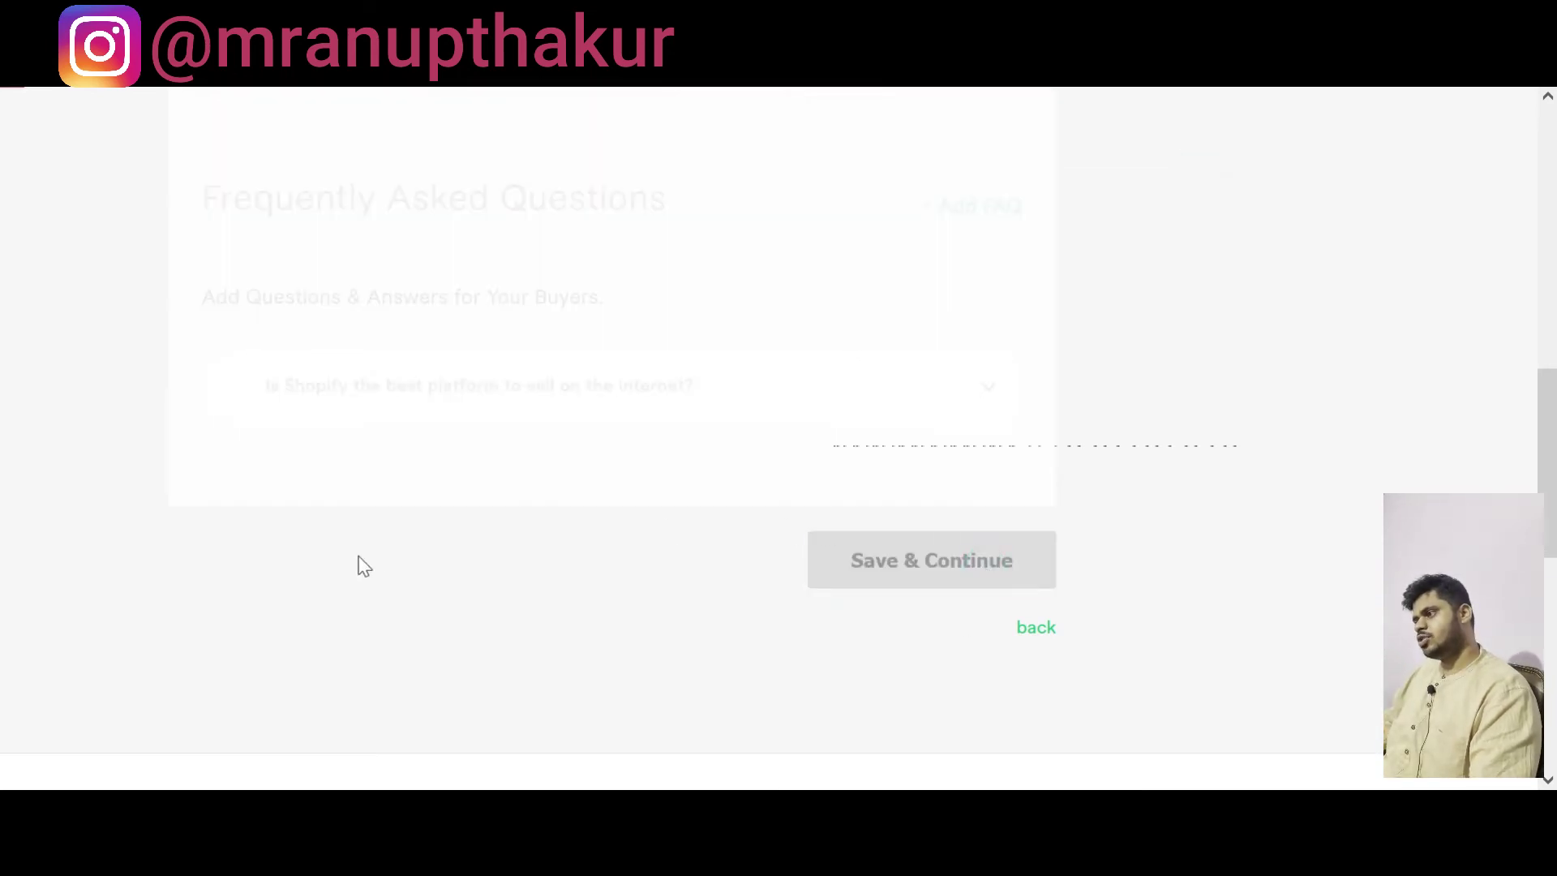
Step: Create a required buyer question reading "please share you shopify store link and login credentials"
scroll(362, 566, "down", 3)
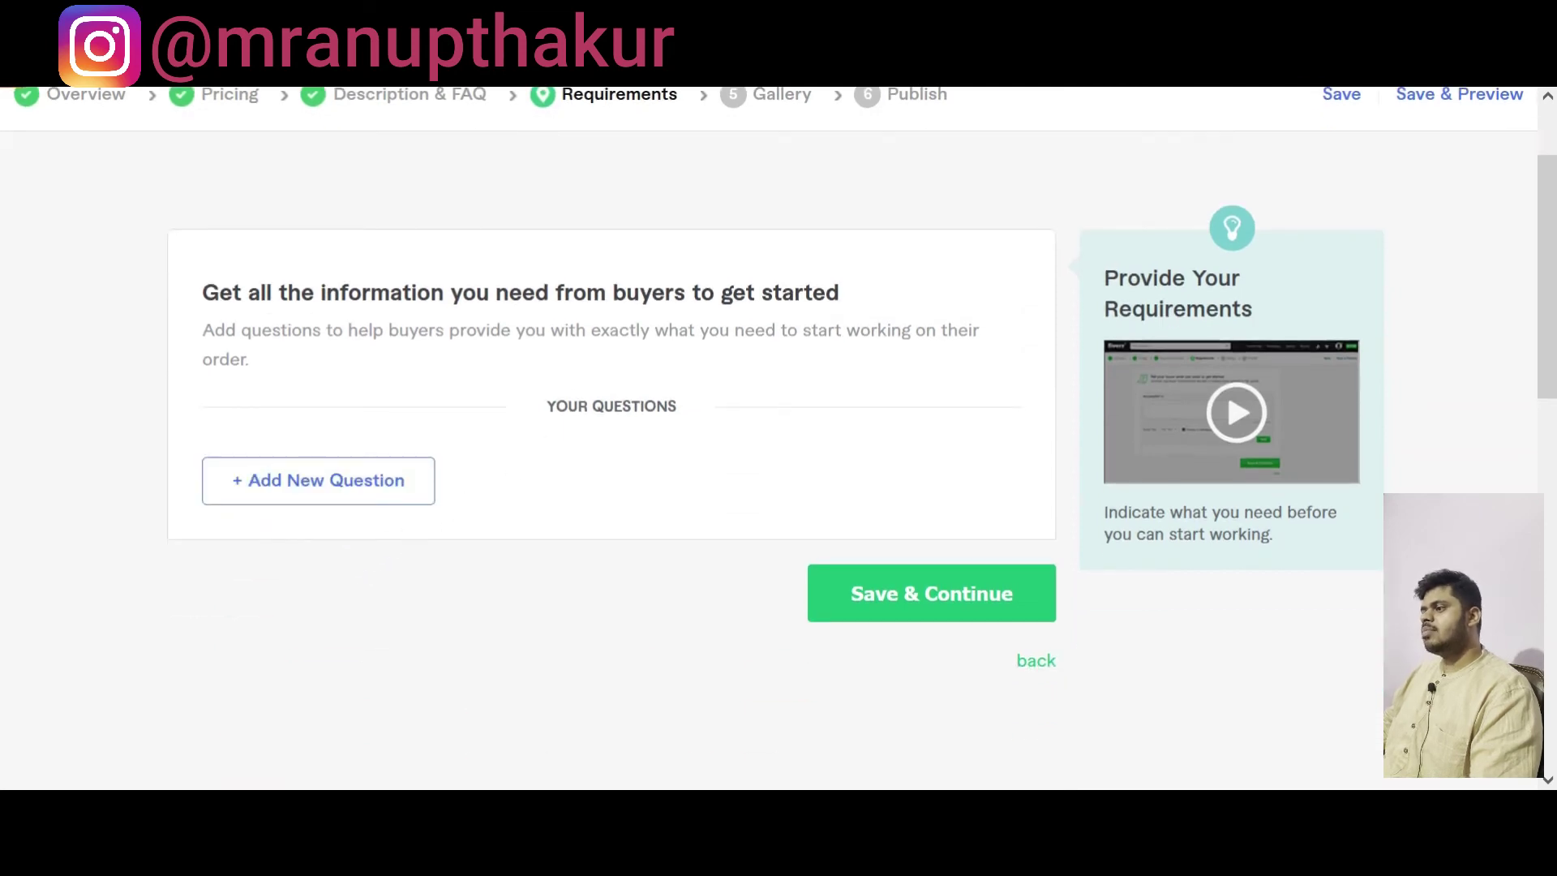
triple_click(298, 296)
left_click(298, 296)
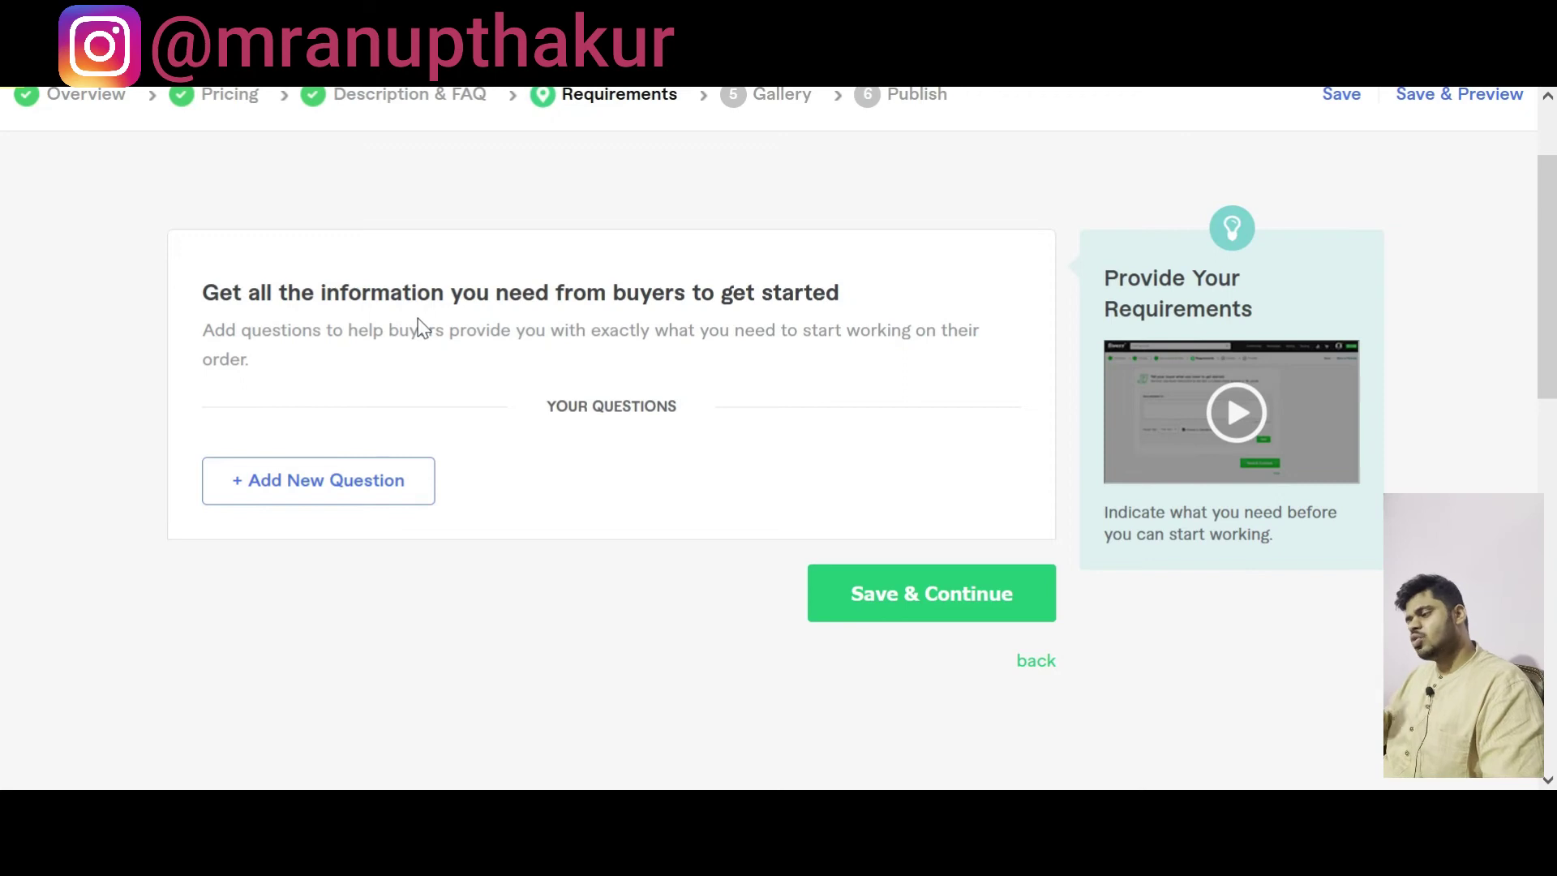
left_click(308, 498)
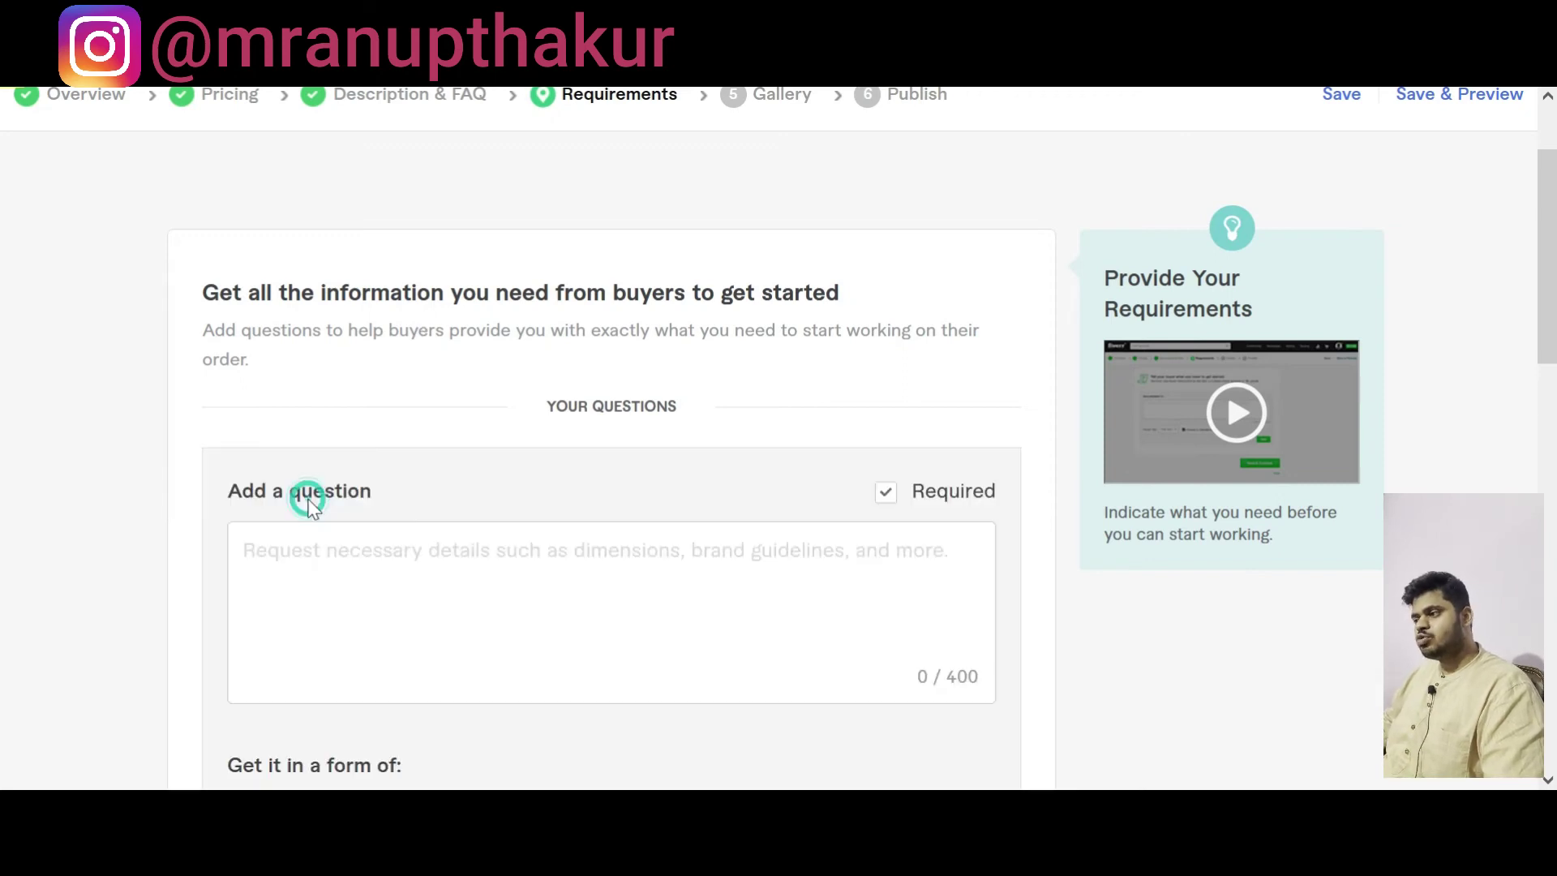
scroll(324, 487, "down", 2)
left_click(347, 479)
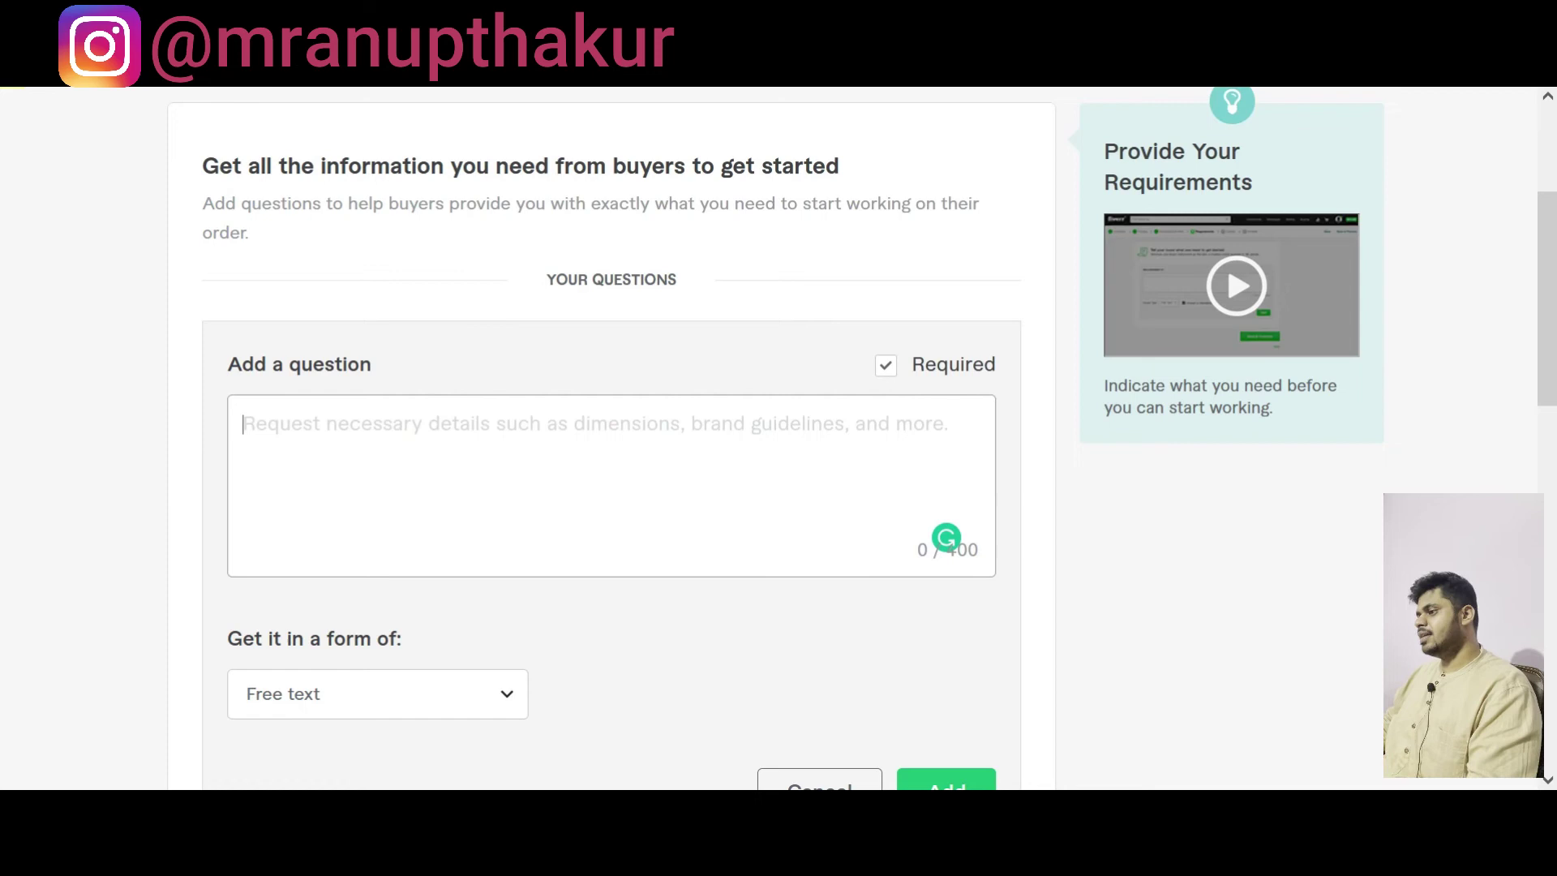
type("please sh")
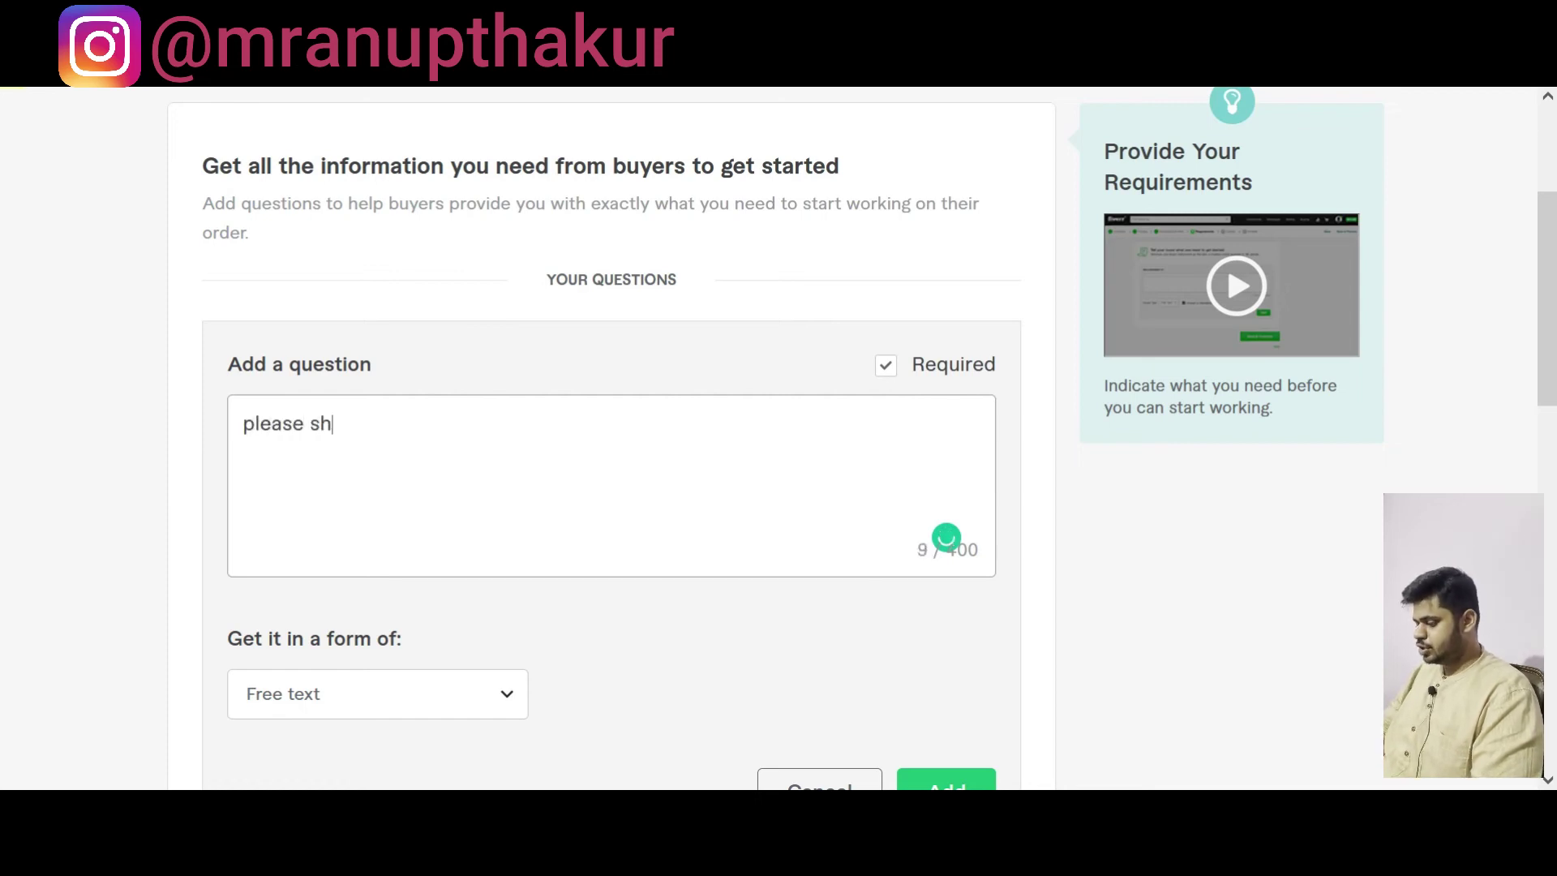
type("are you sh")
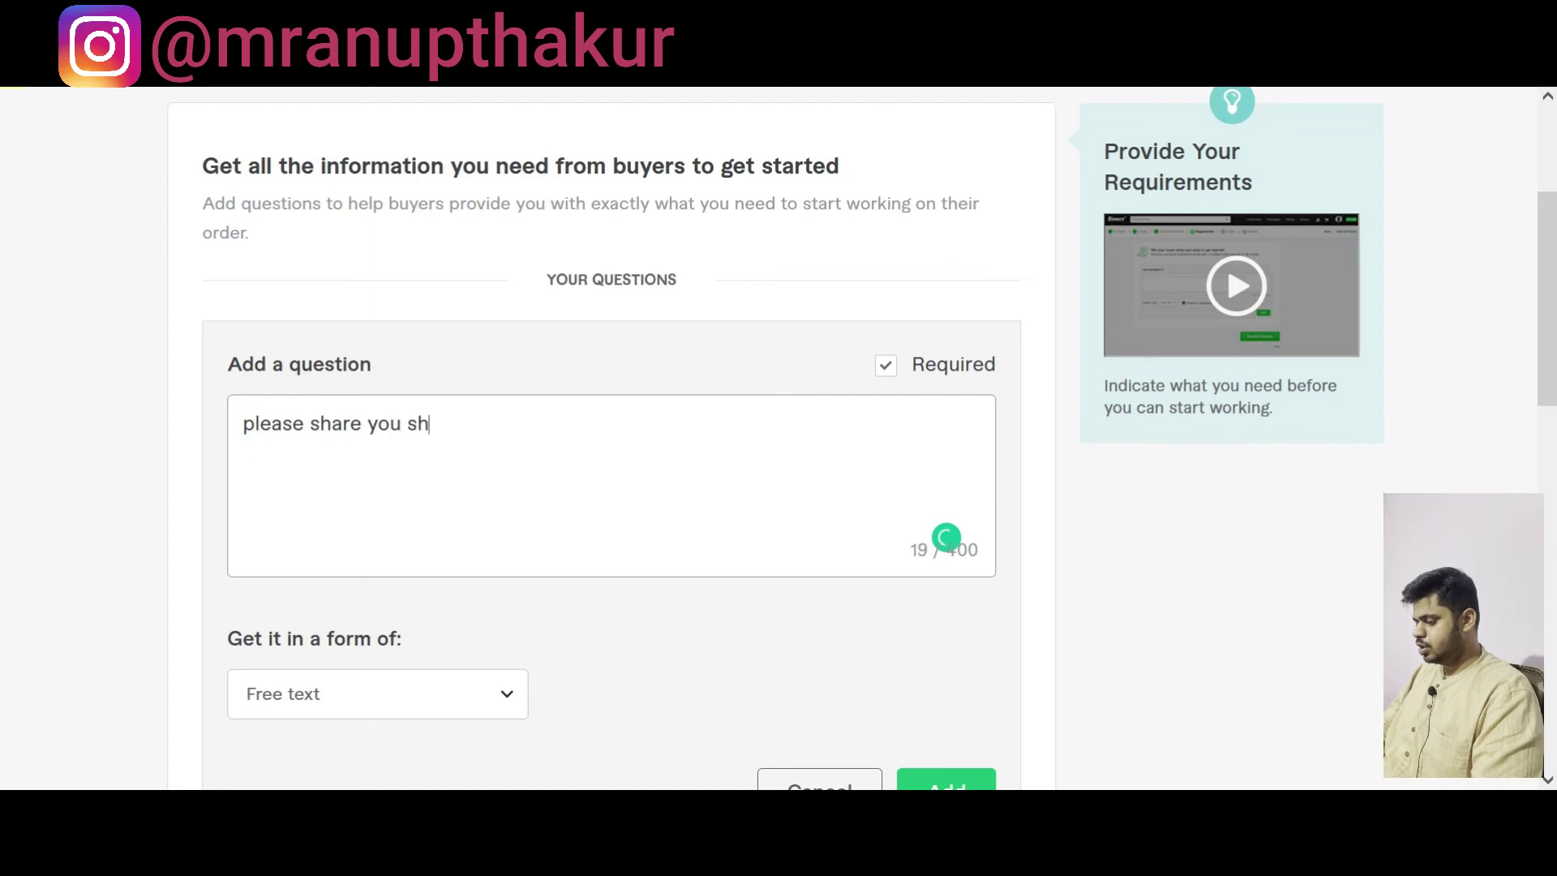
type("opify st")
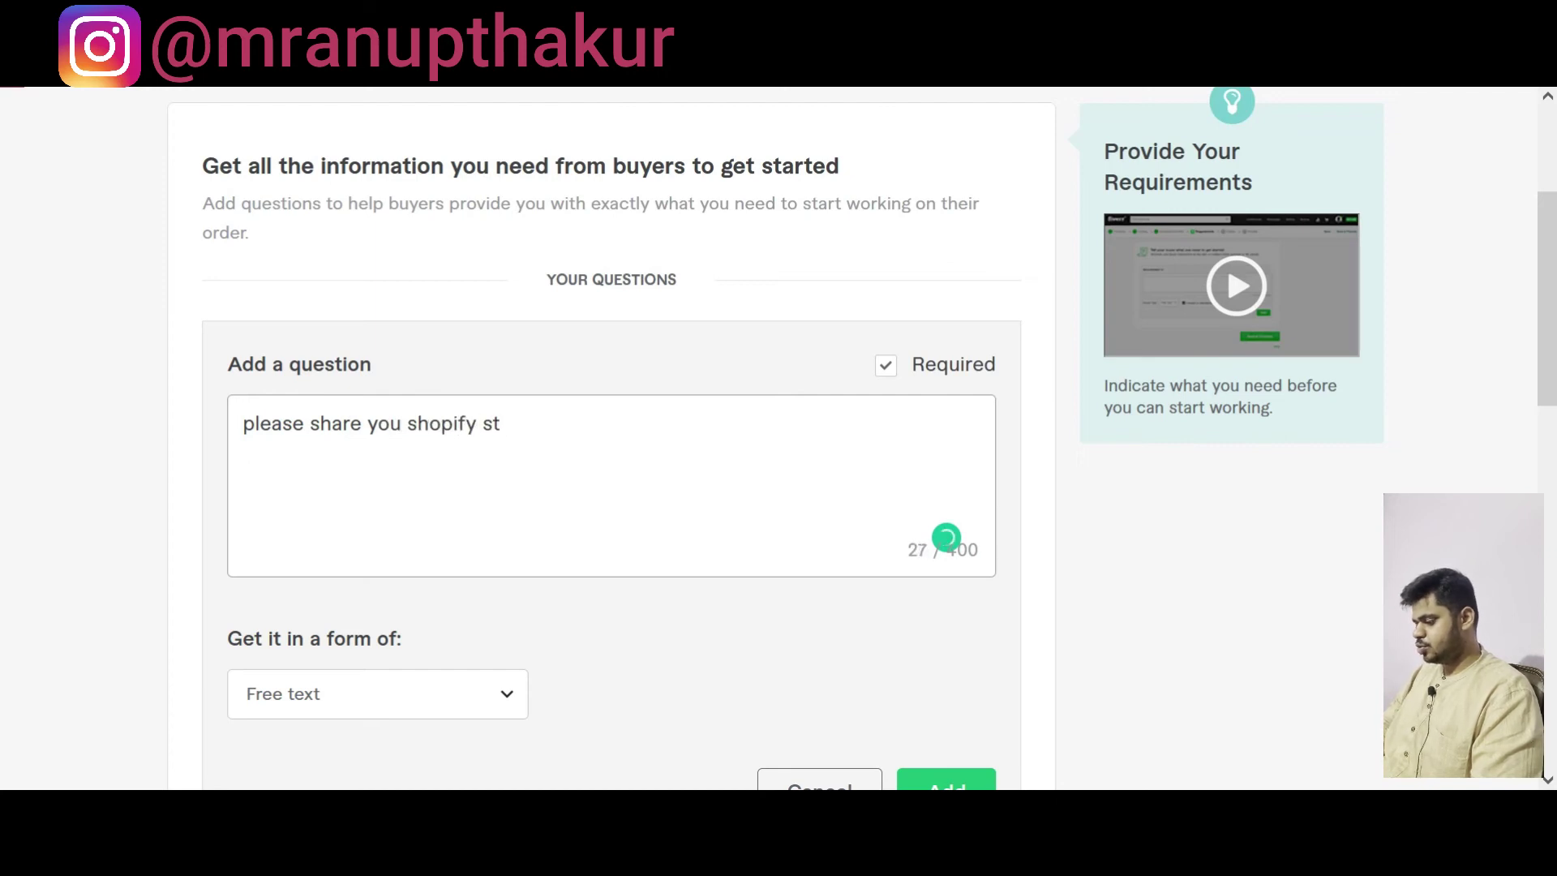
type("ore link and login credentials")
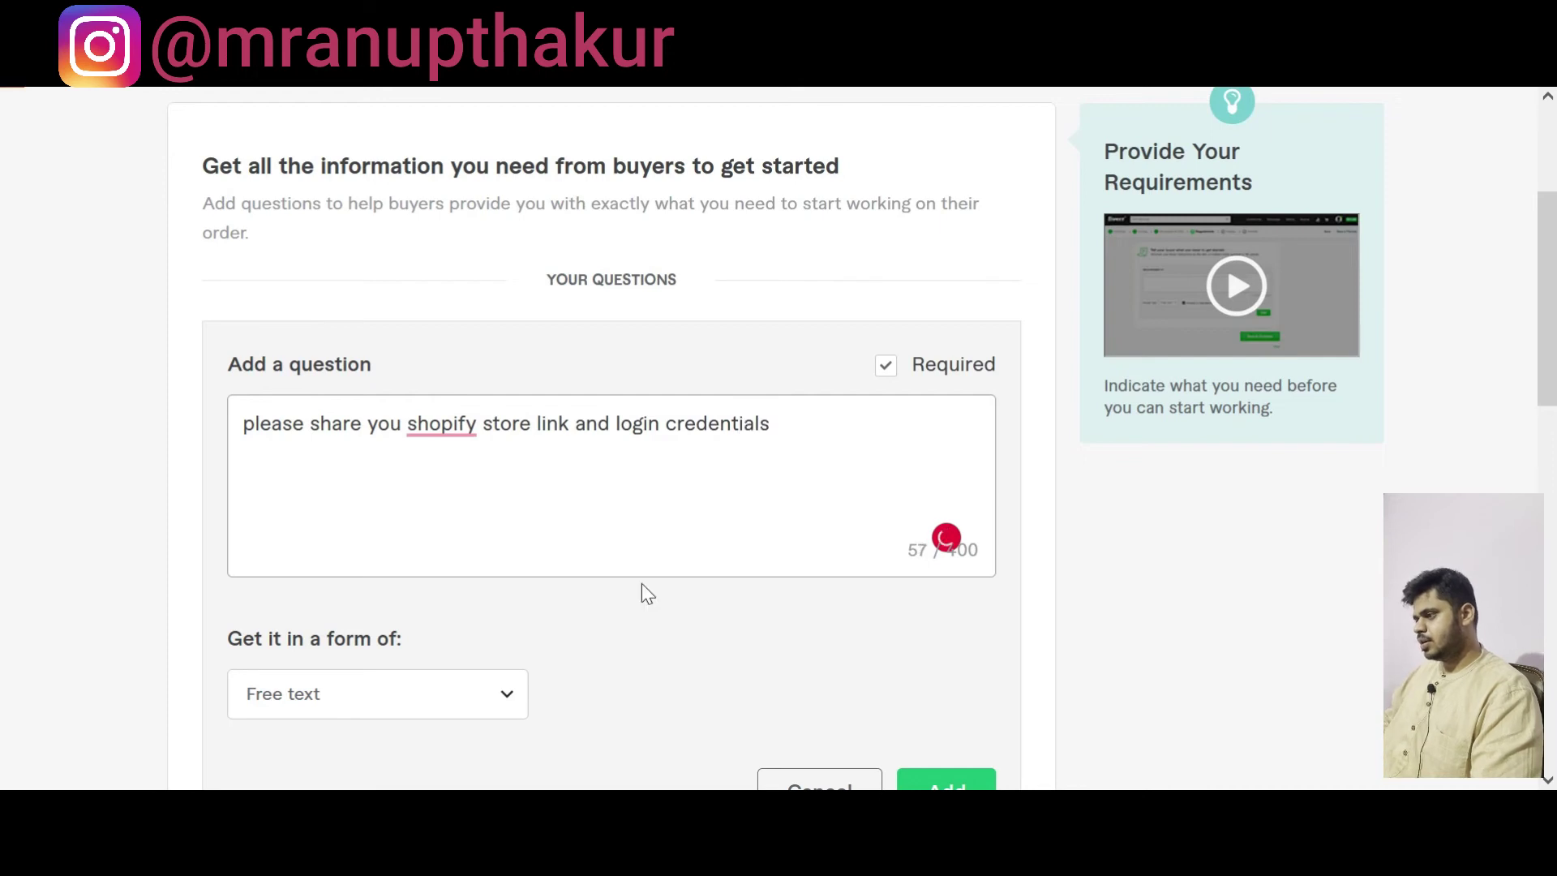
scroll(640, 583, "down", 2)
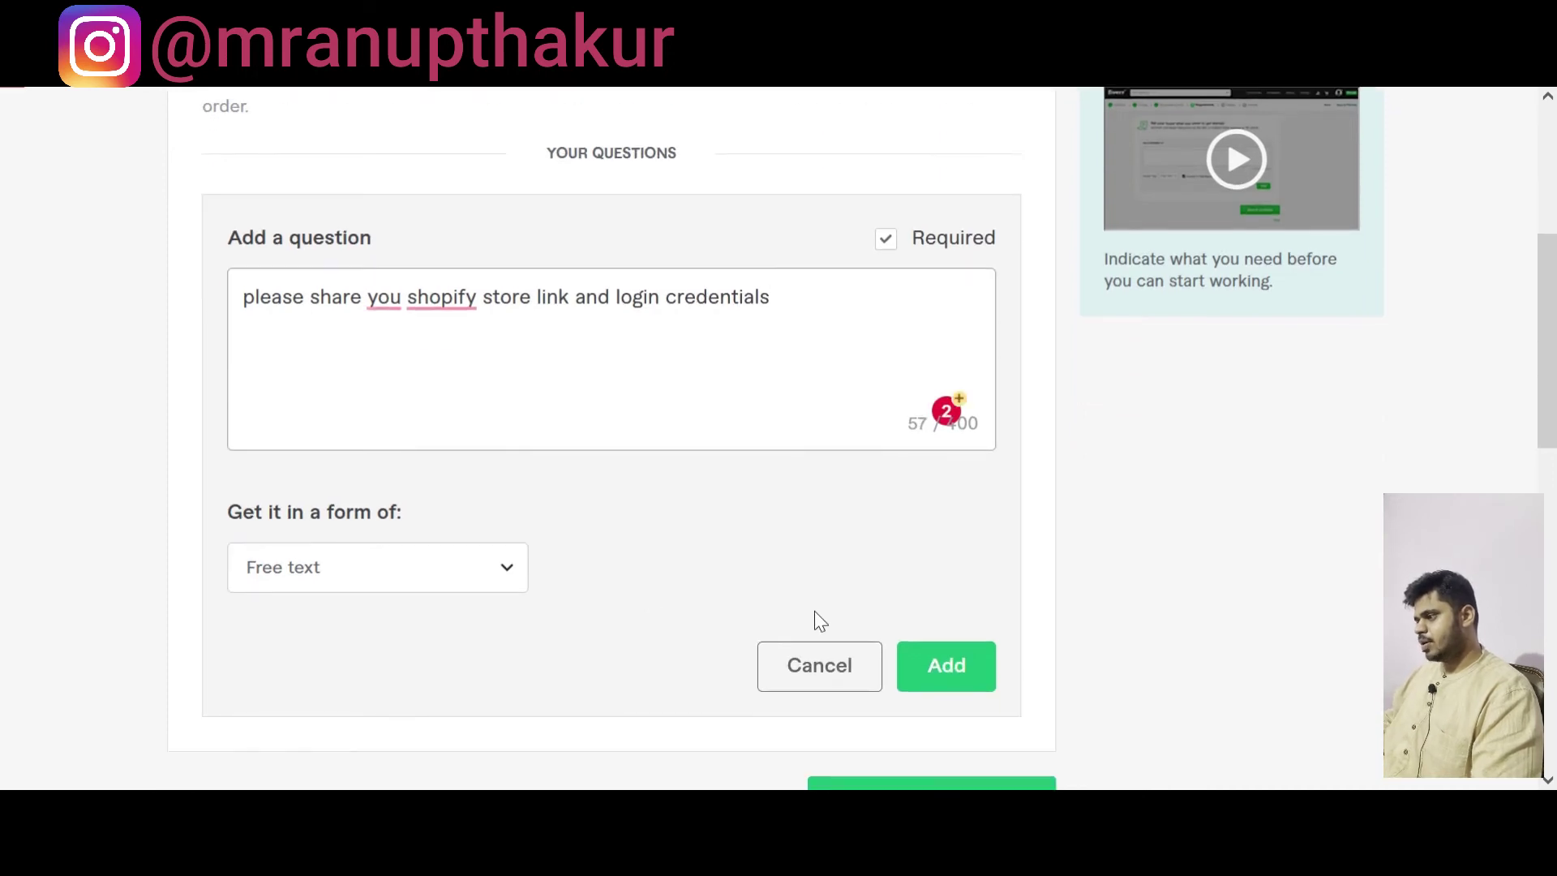
Step: Add the buyer question with Free text as its answer form, and save the requirements to continue to Gallery
left_click(732, 558)
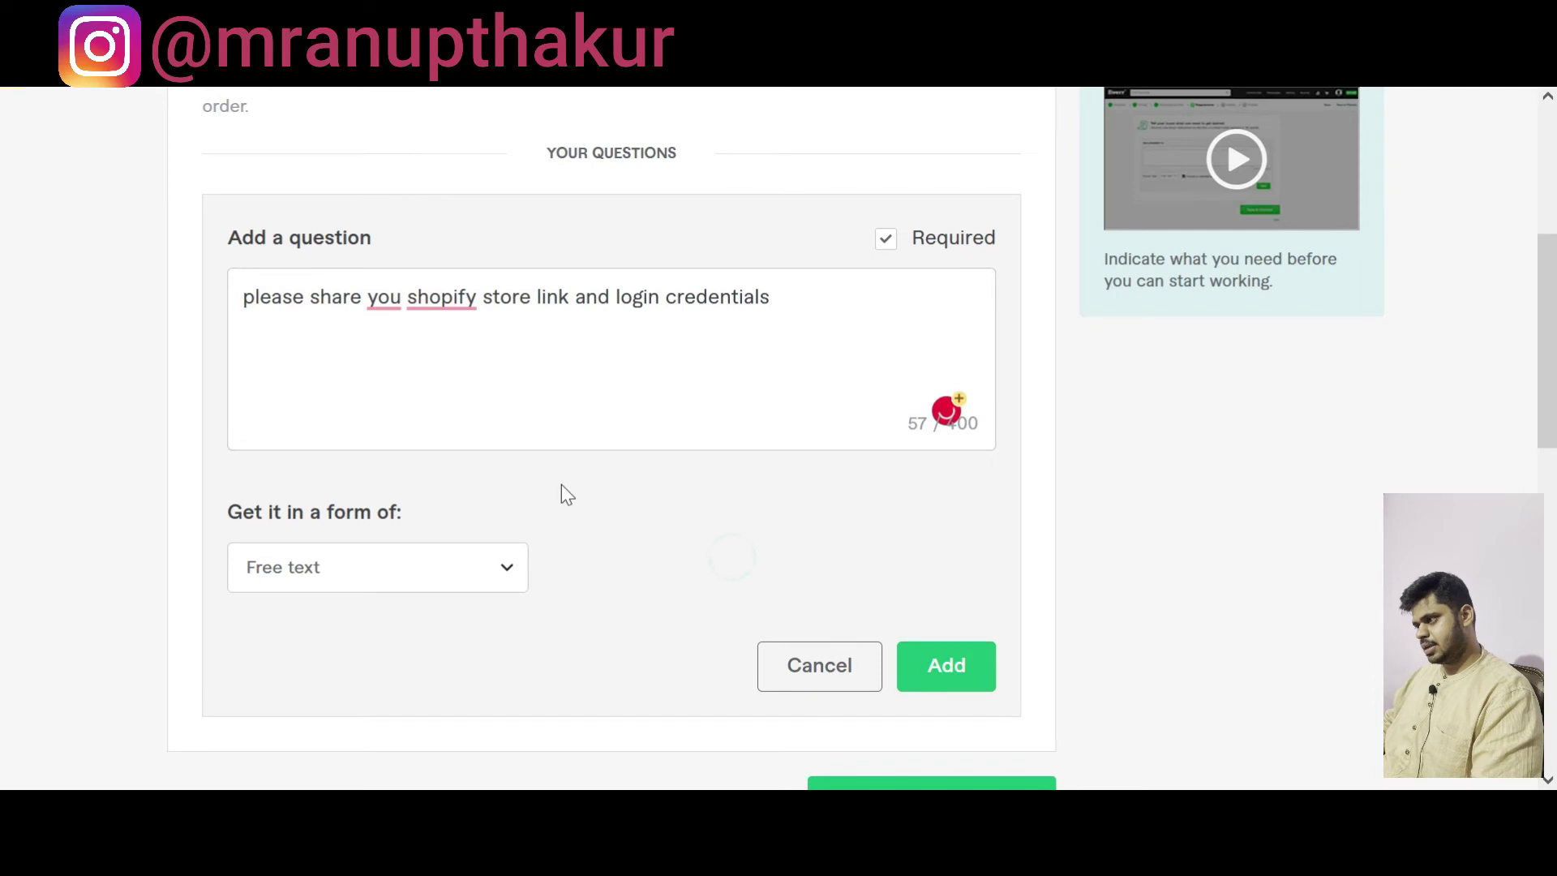
left_click(391, 553)
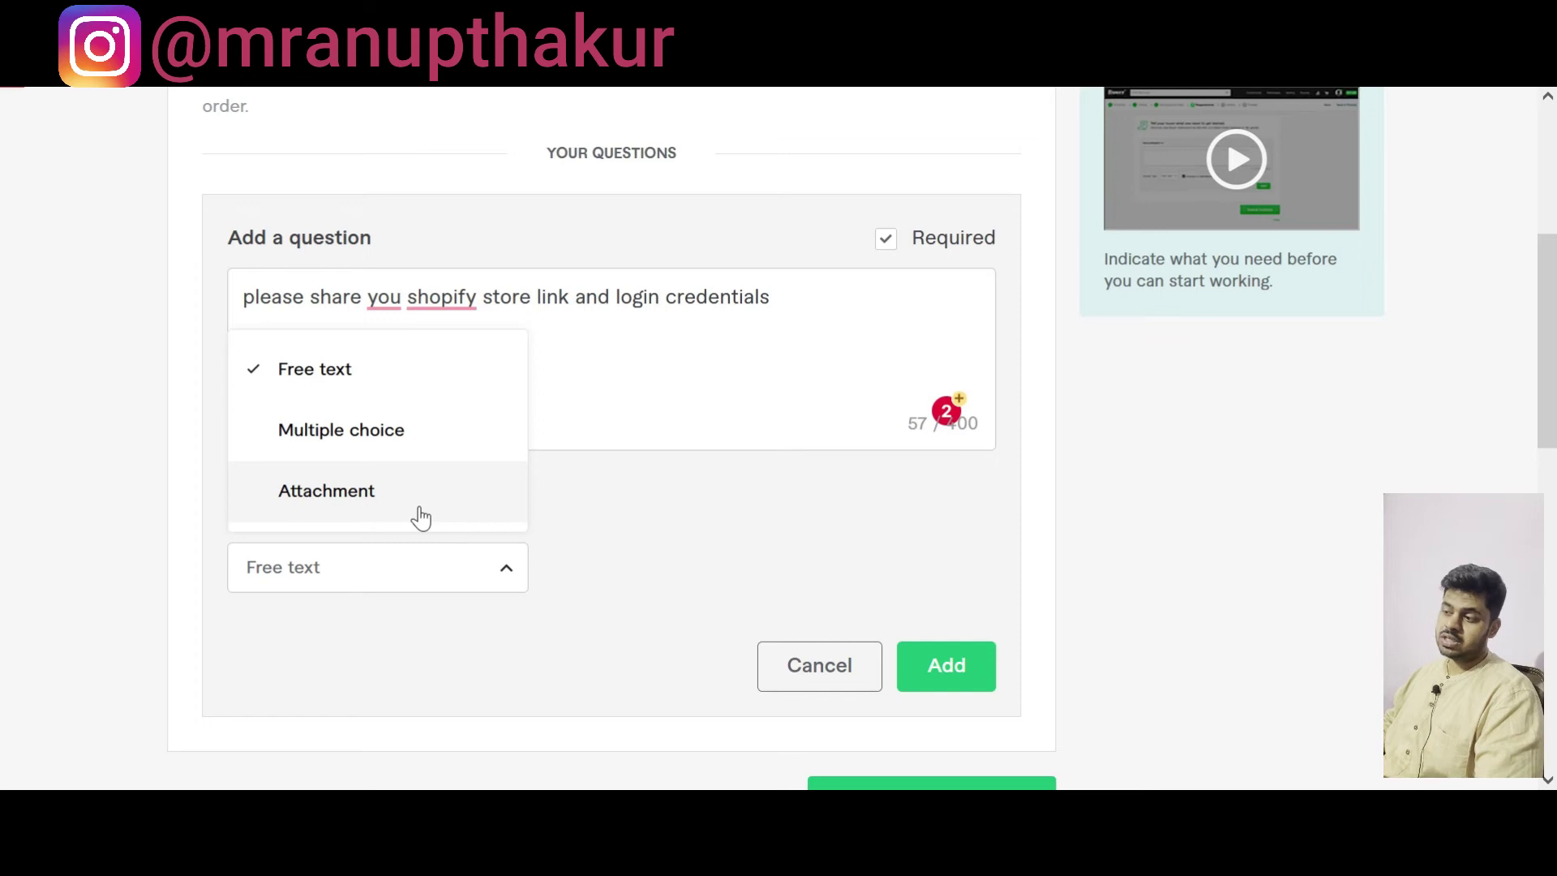
left_click(664, 531)
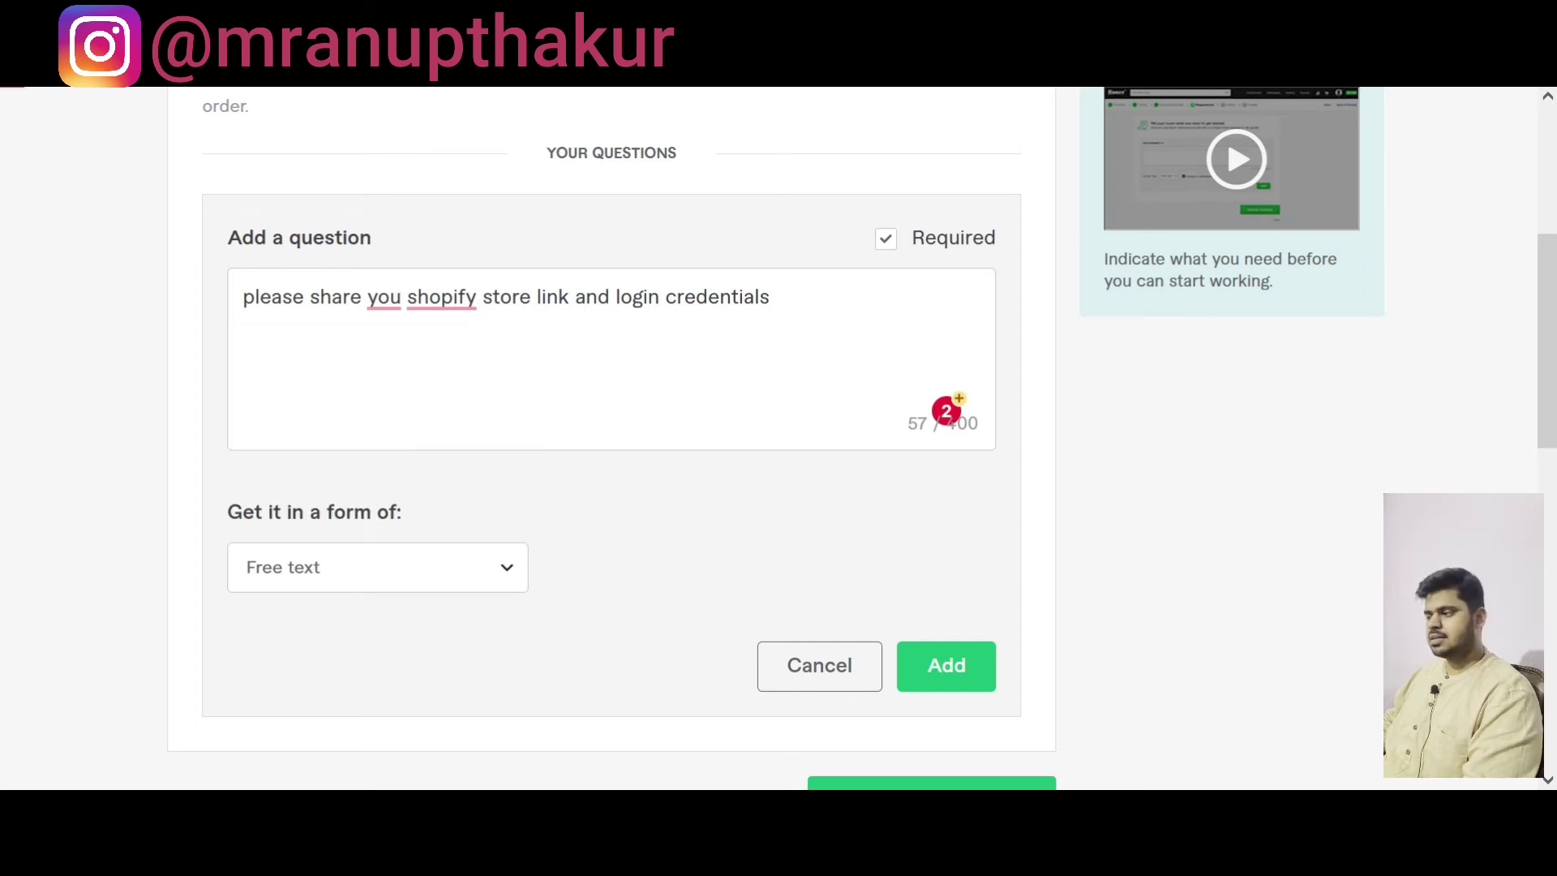
scroll(834, 632, "down", 2)
left_click(973, 538)
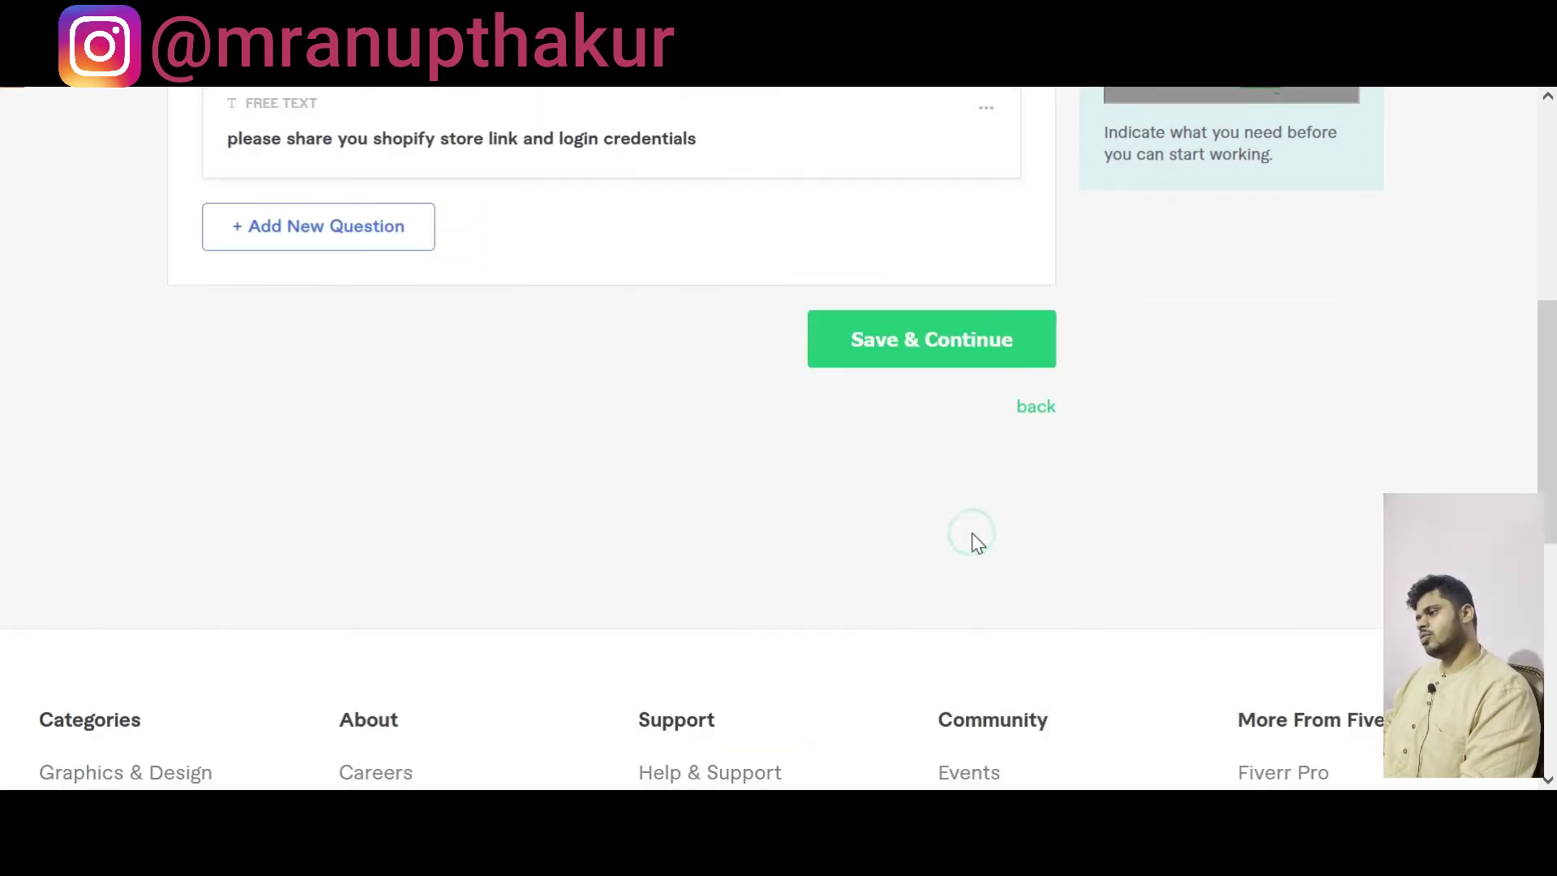
scroll(855, 608, "up", 5)
scroll(865, 719, "down", 2)
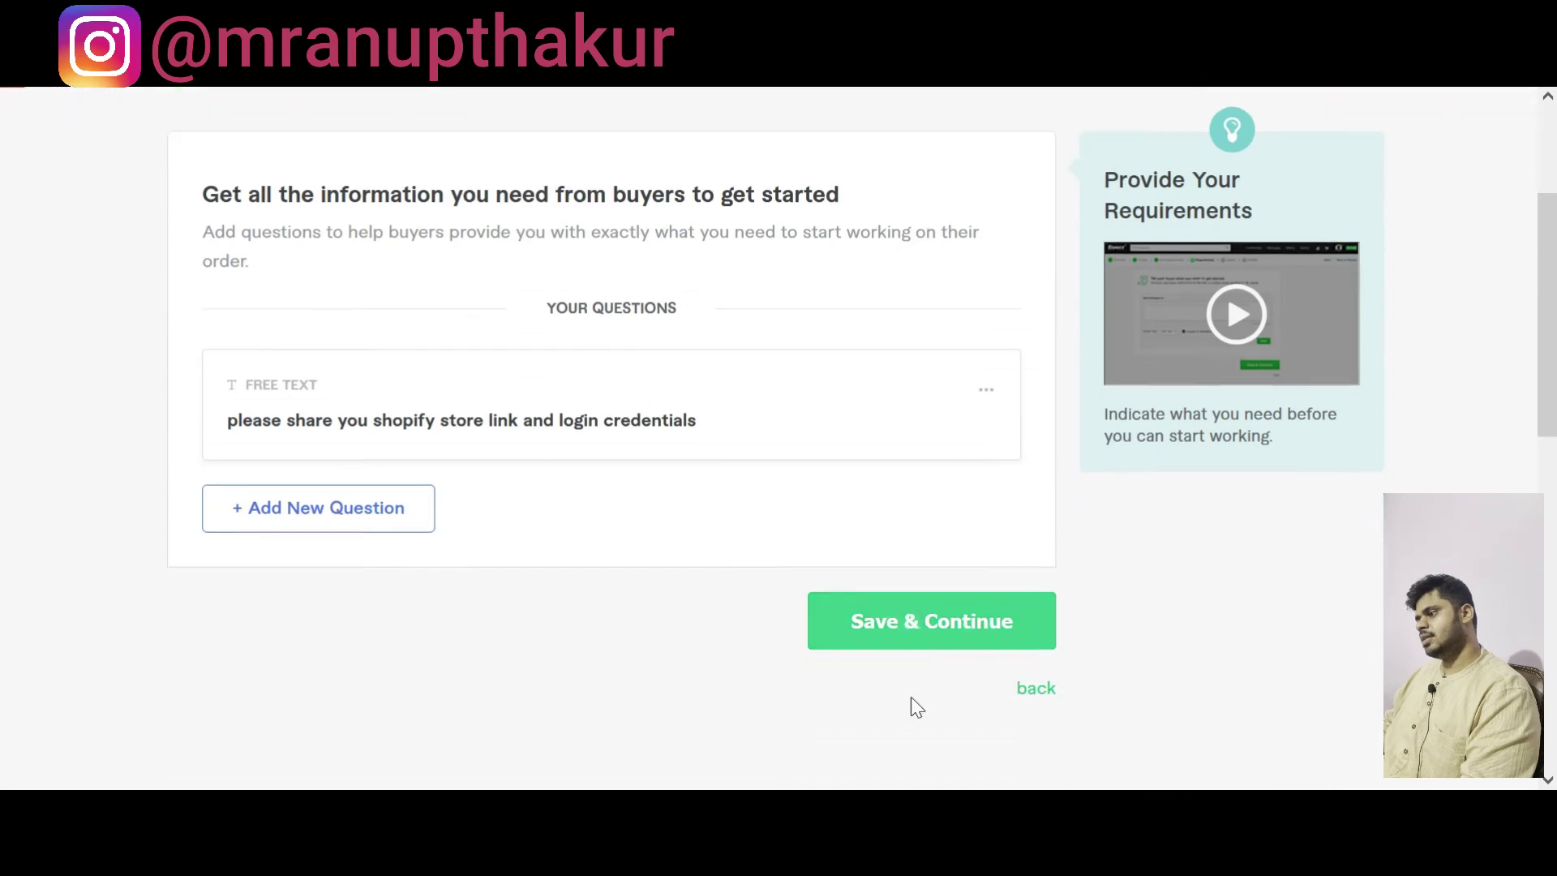
left_click(972, 609)
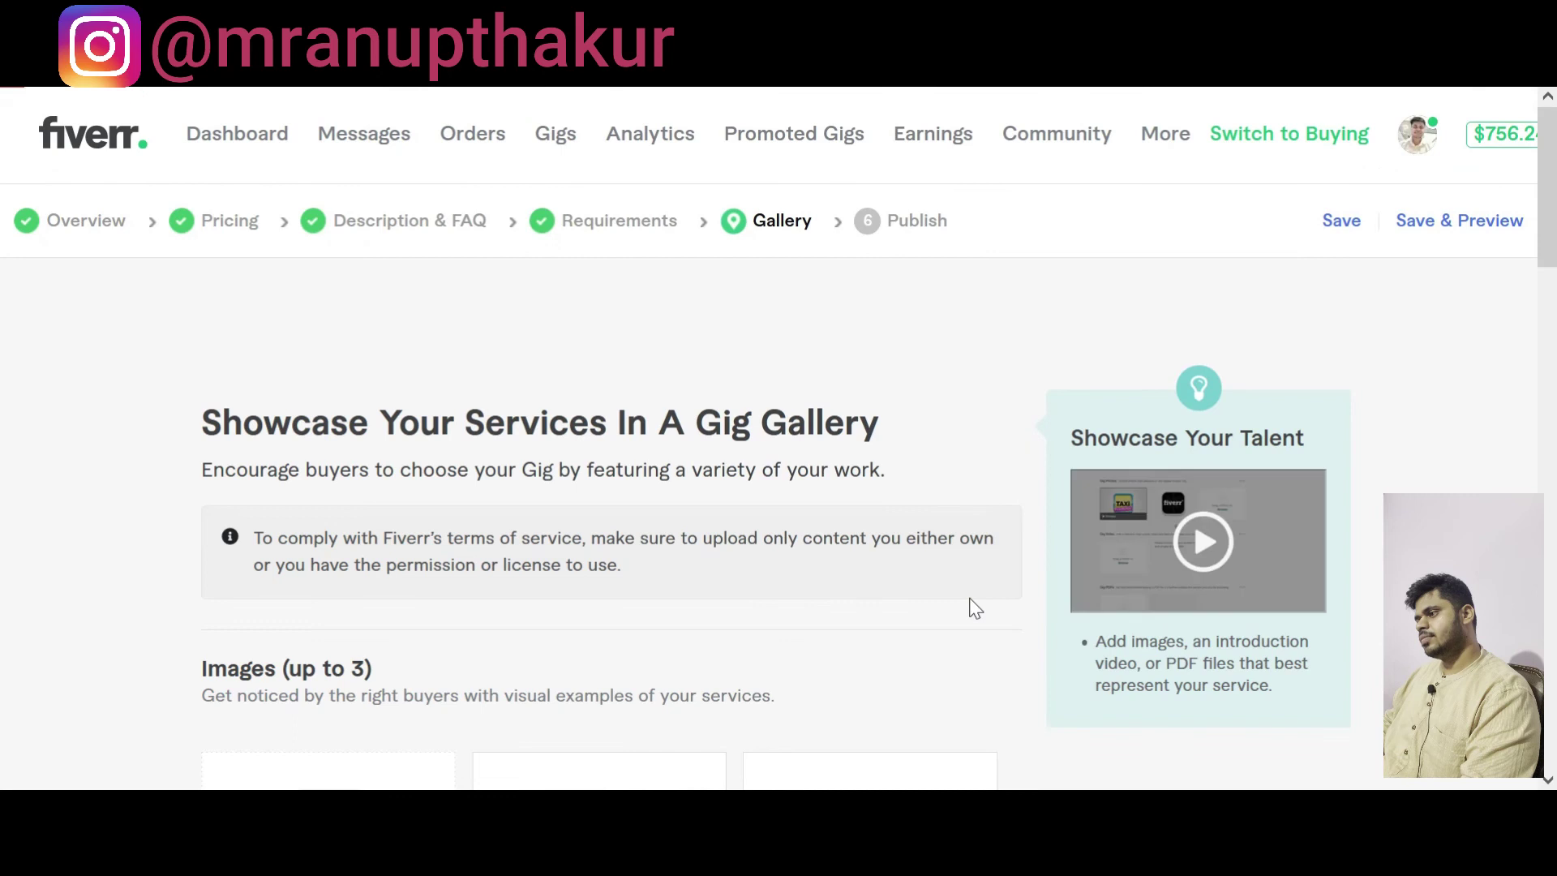
Step: Look over the gallery's image and video upload areas, and return to the search results showing competing gigs' thumbnails
scroll(486, 446, "down", 5)
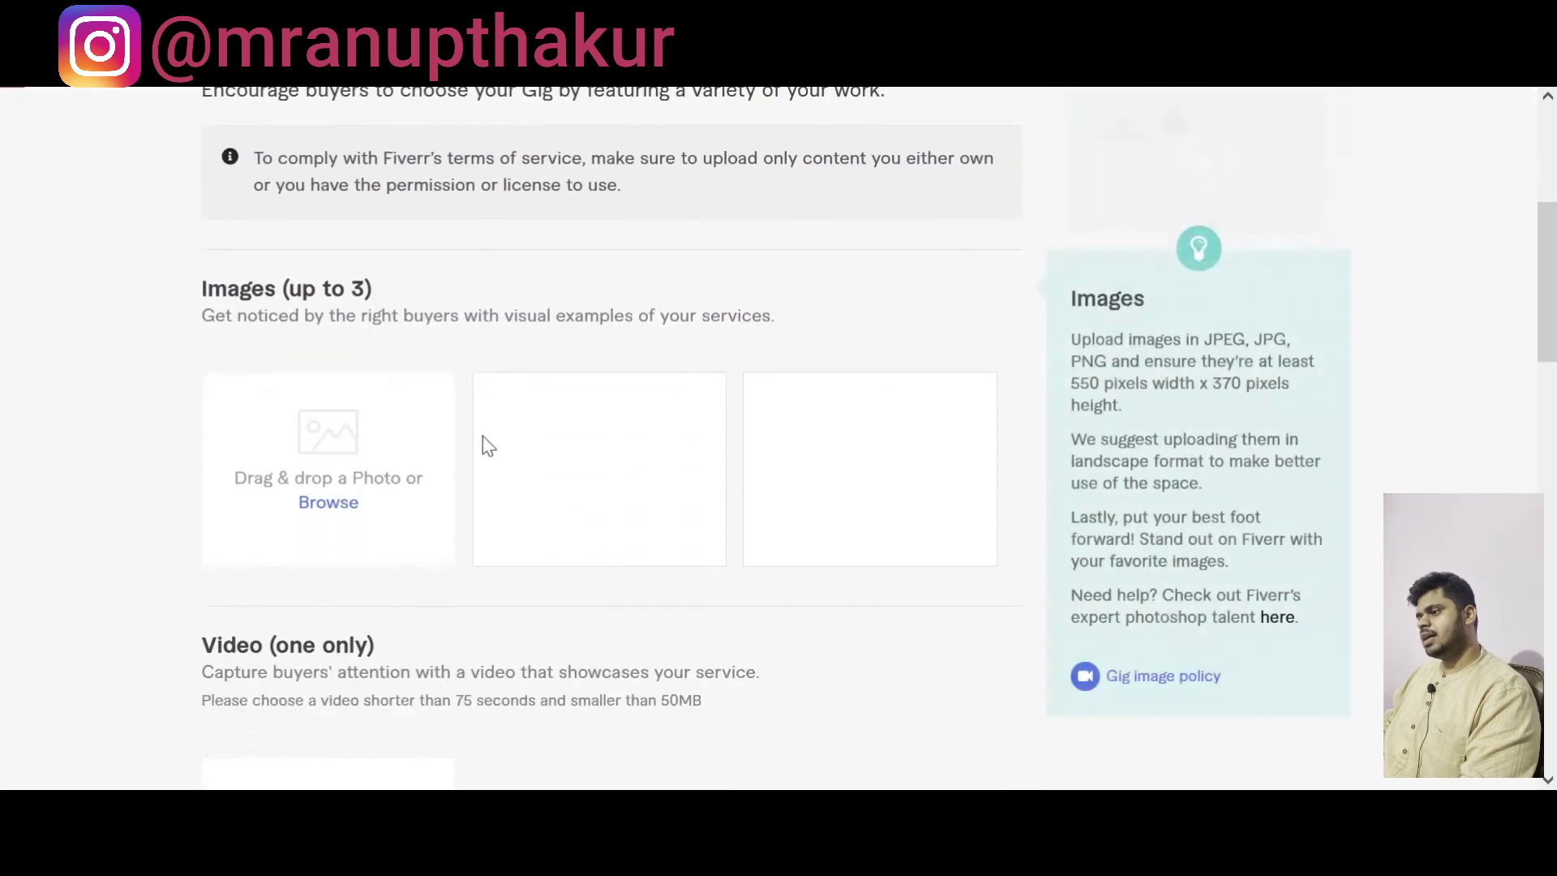
scroll(49, 515, "up", 3)
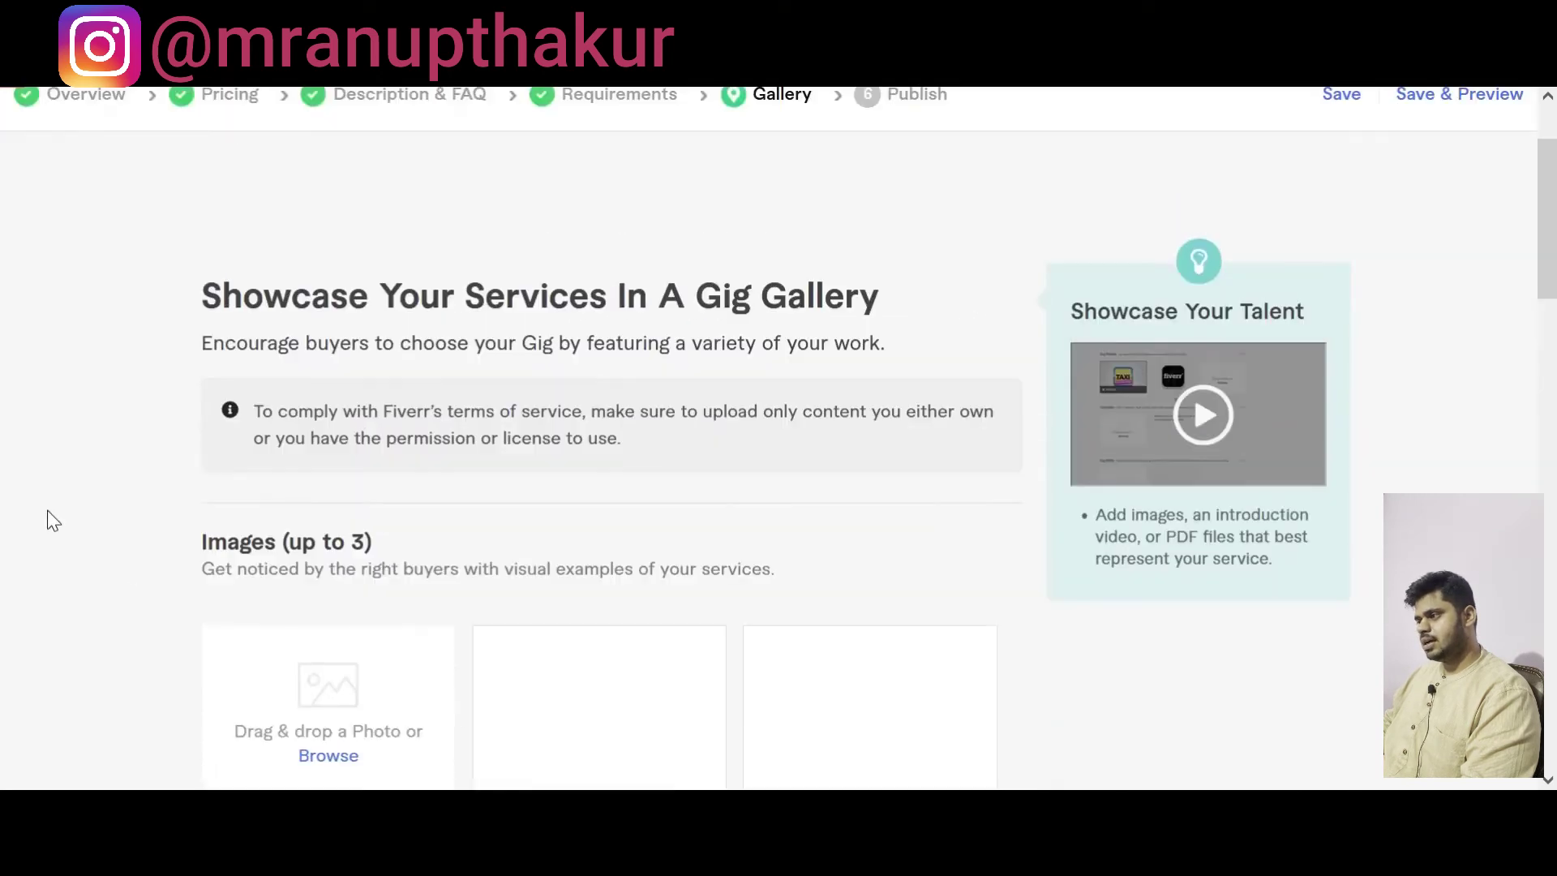
scroll(48, 515, "up", 2)
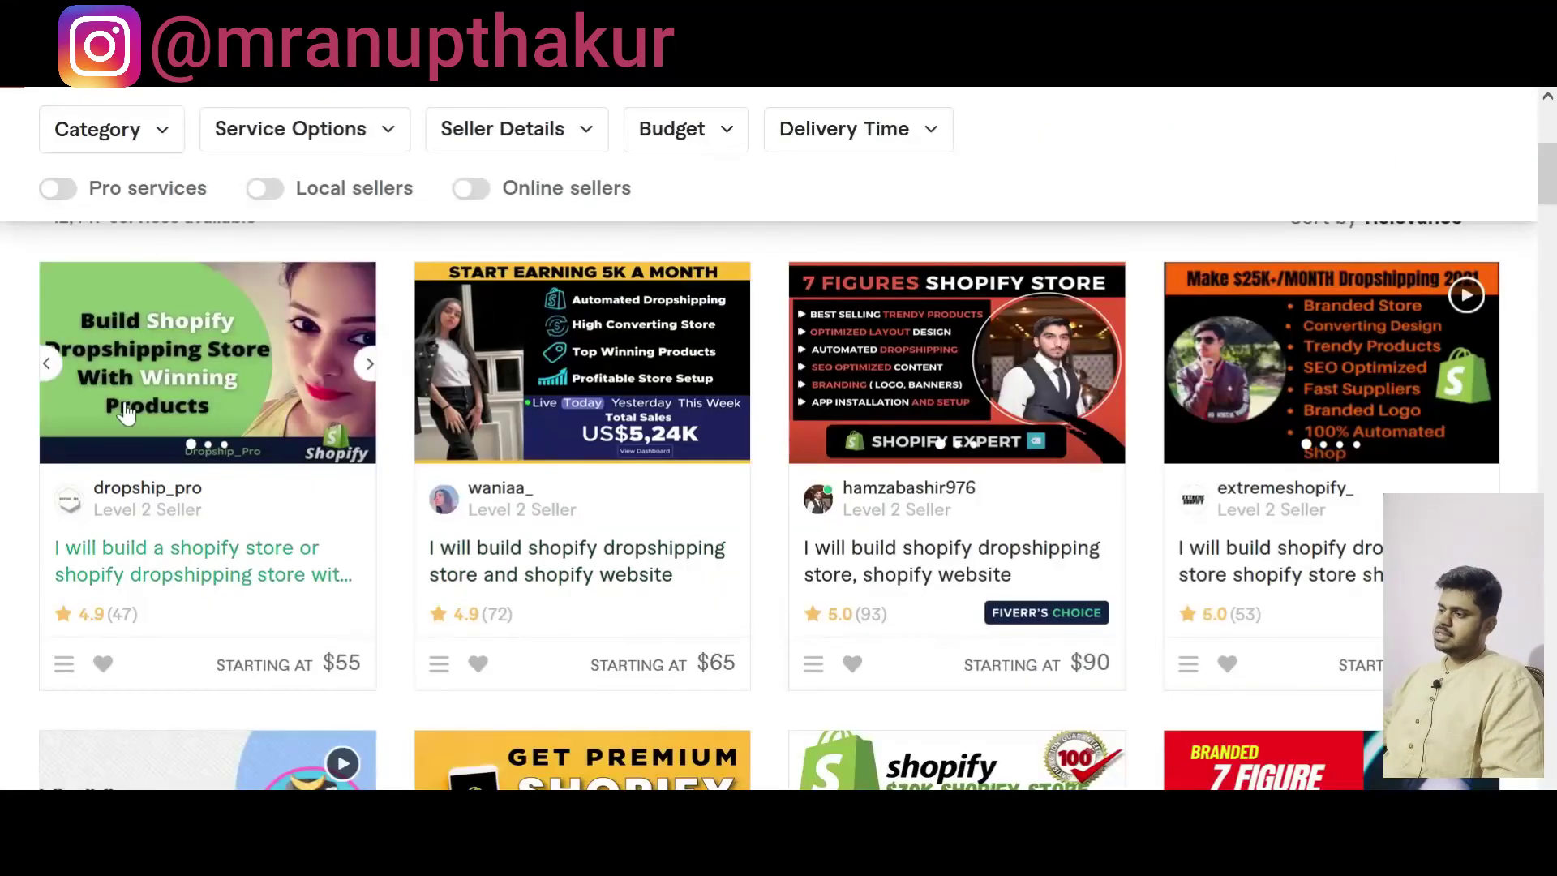
Step: Examine the other images of the first competing gig and the thumbnails of further sellers' gigs in the search results
left_click(365, 363)
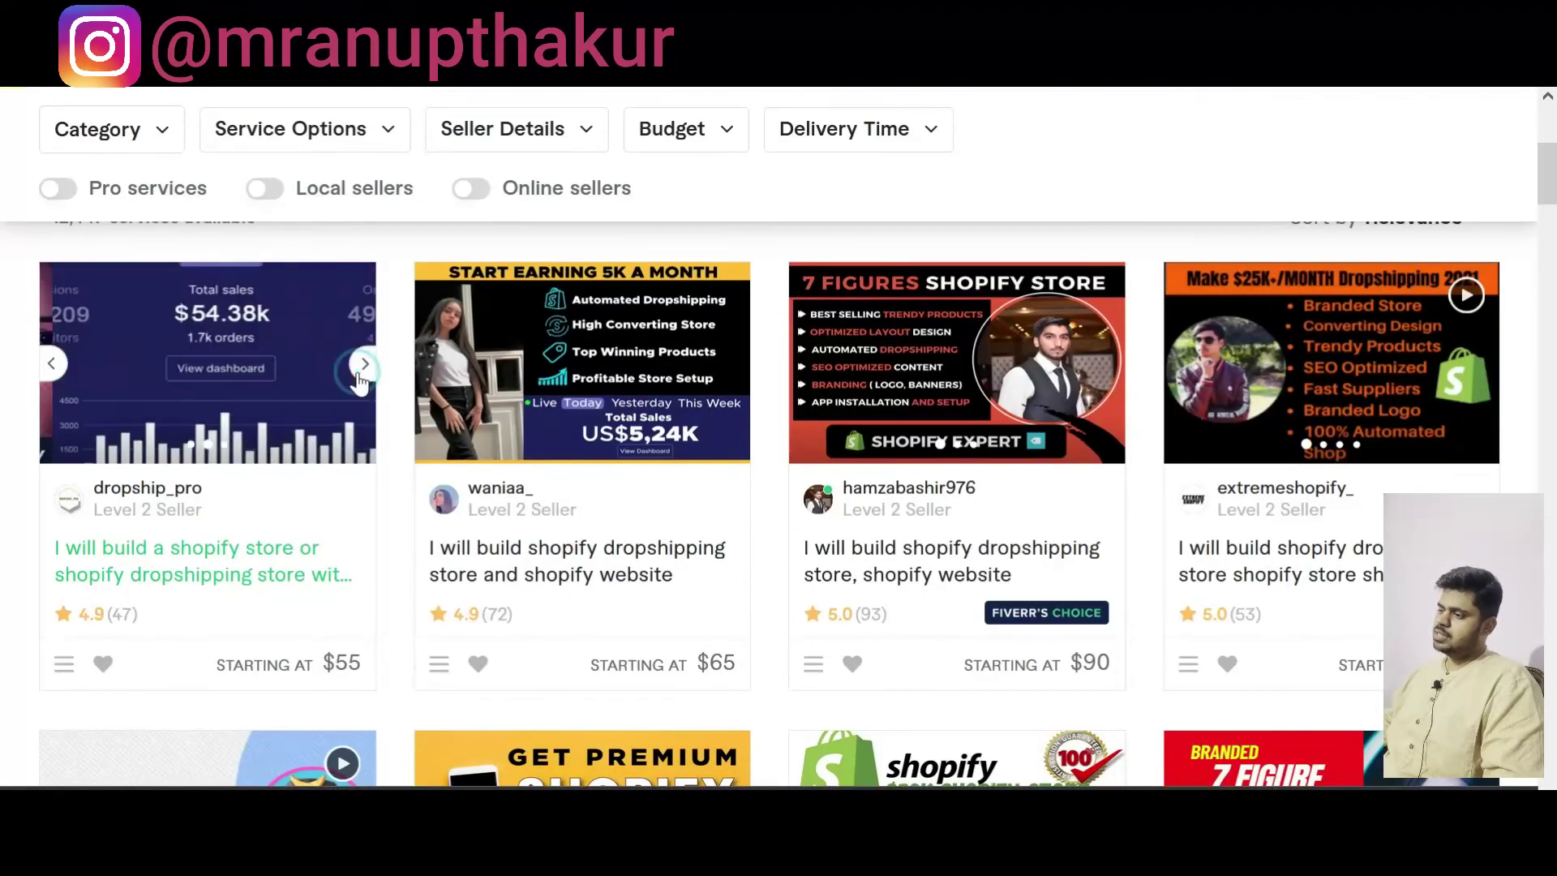
left_click(365, 363)
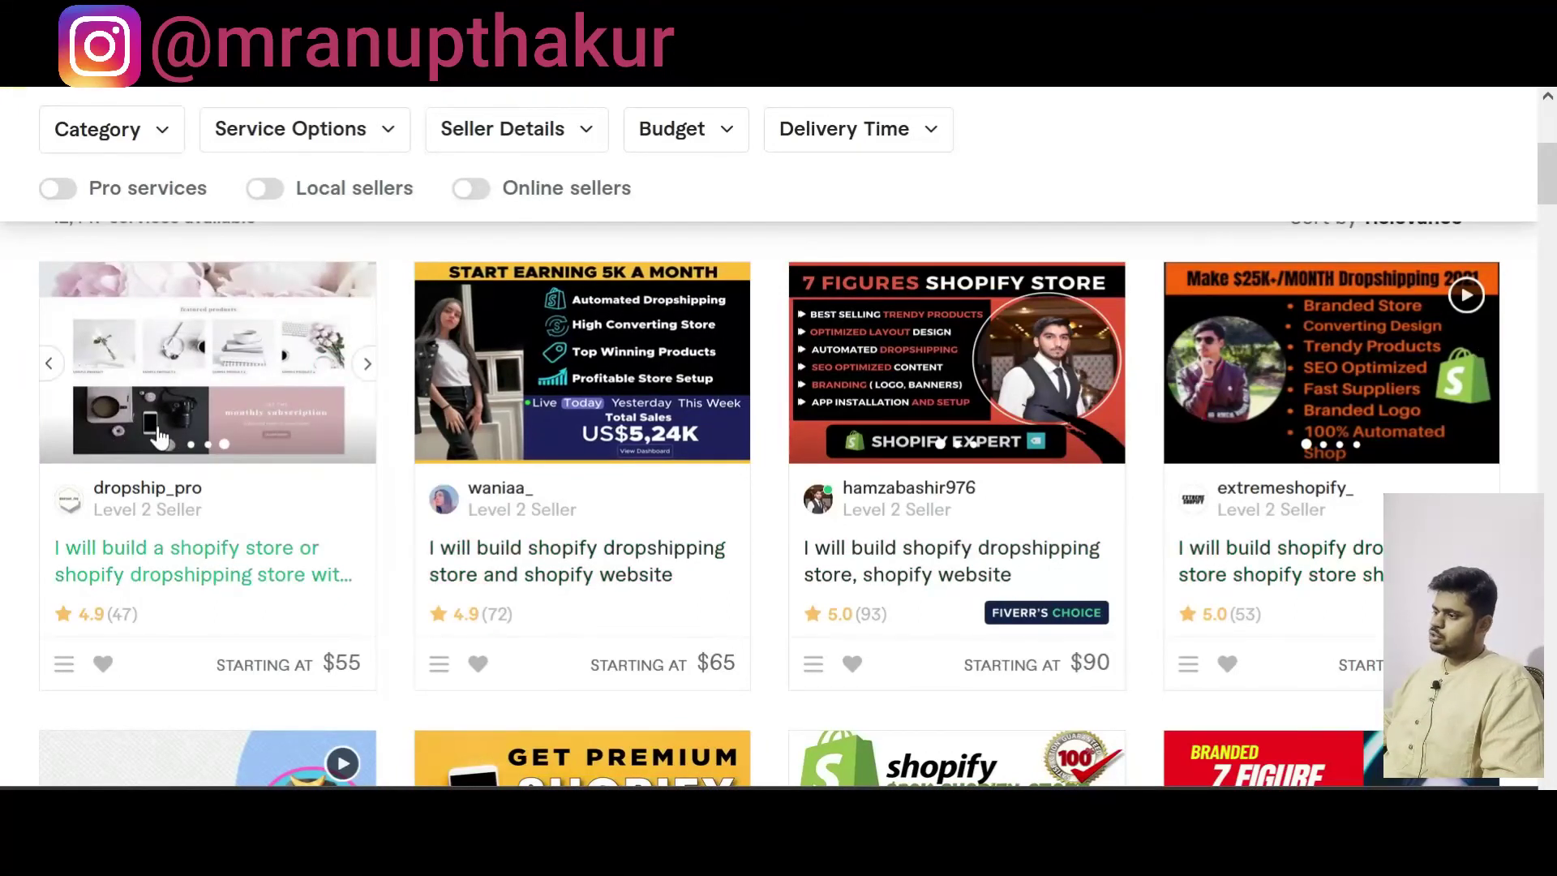
scroll(74, 469, "down", 3)
scroll(630, 733, "down", 6)
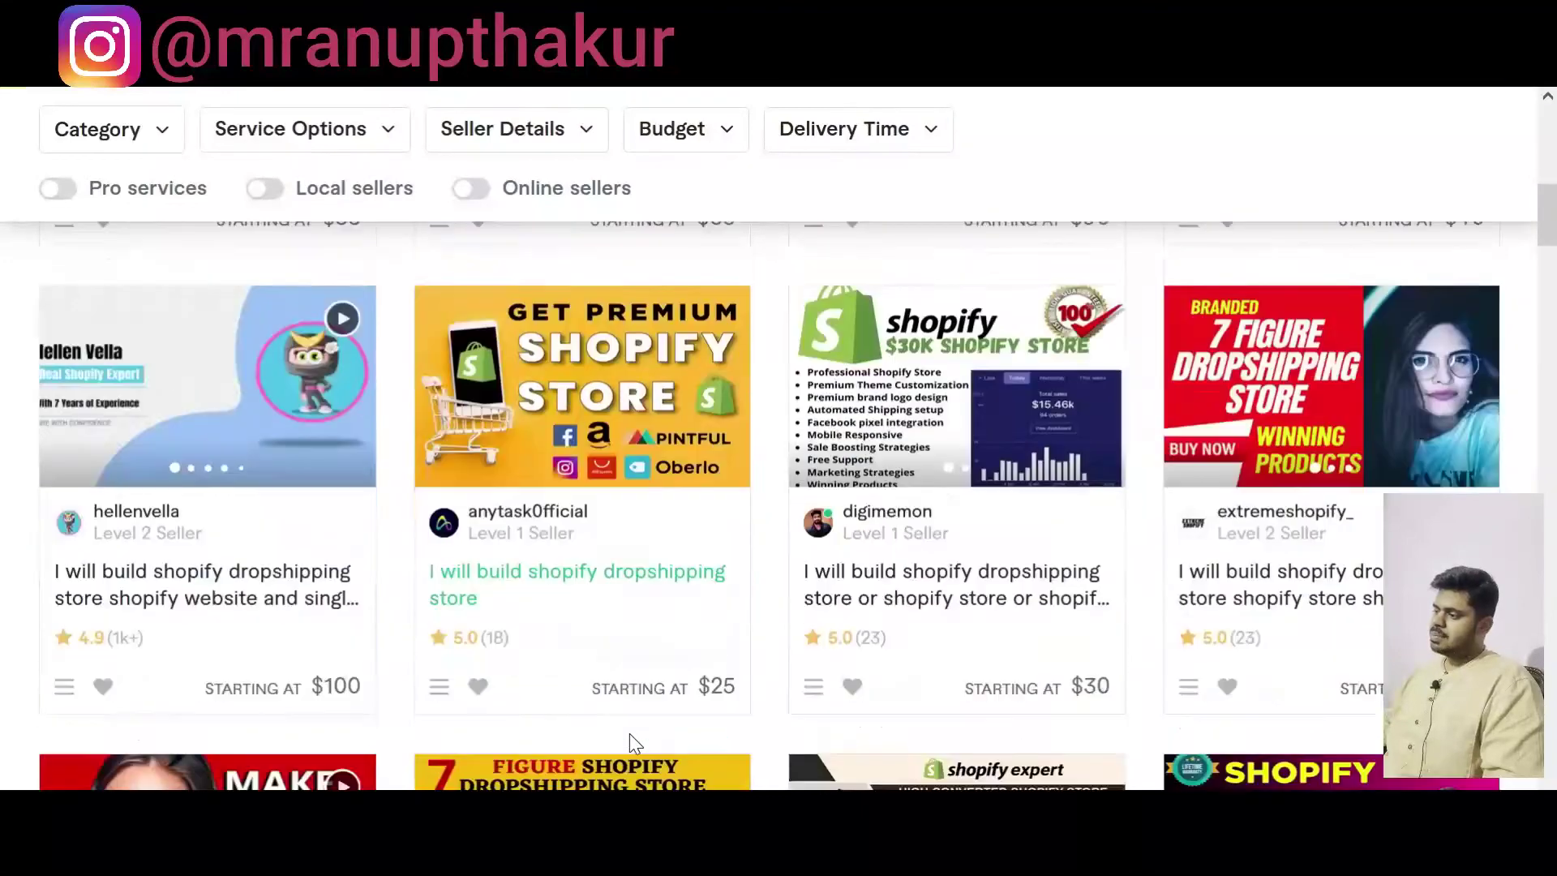
scroll(632, 743, "down", 15)
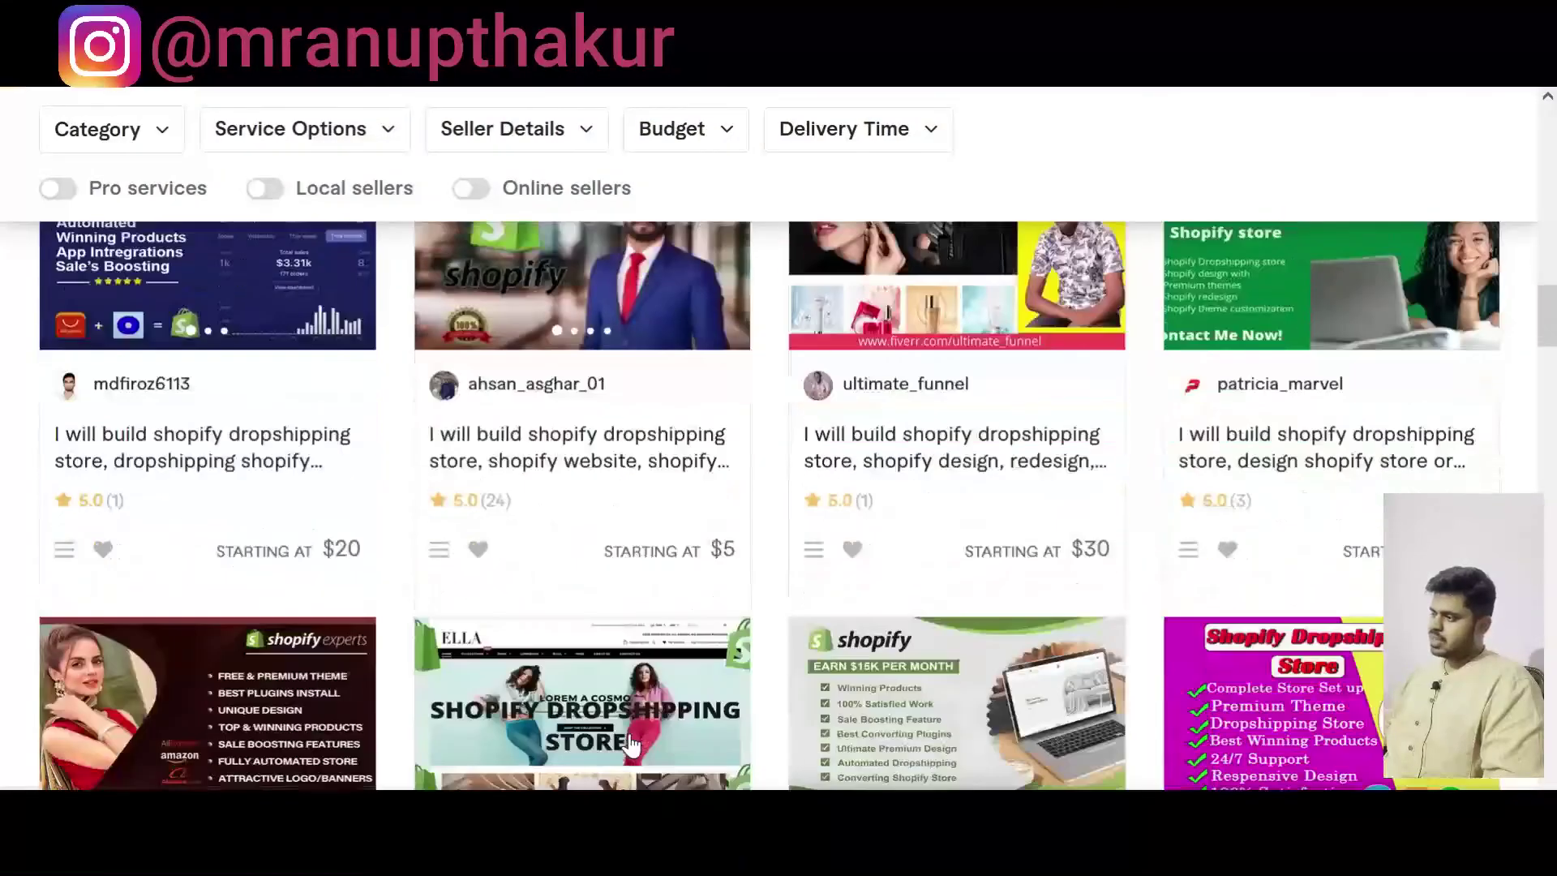
scroll(629, 733, "up", 8)
scroll(632, 743, "down", 8)
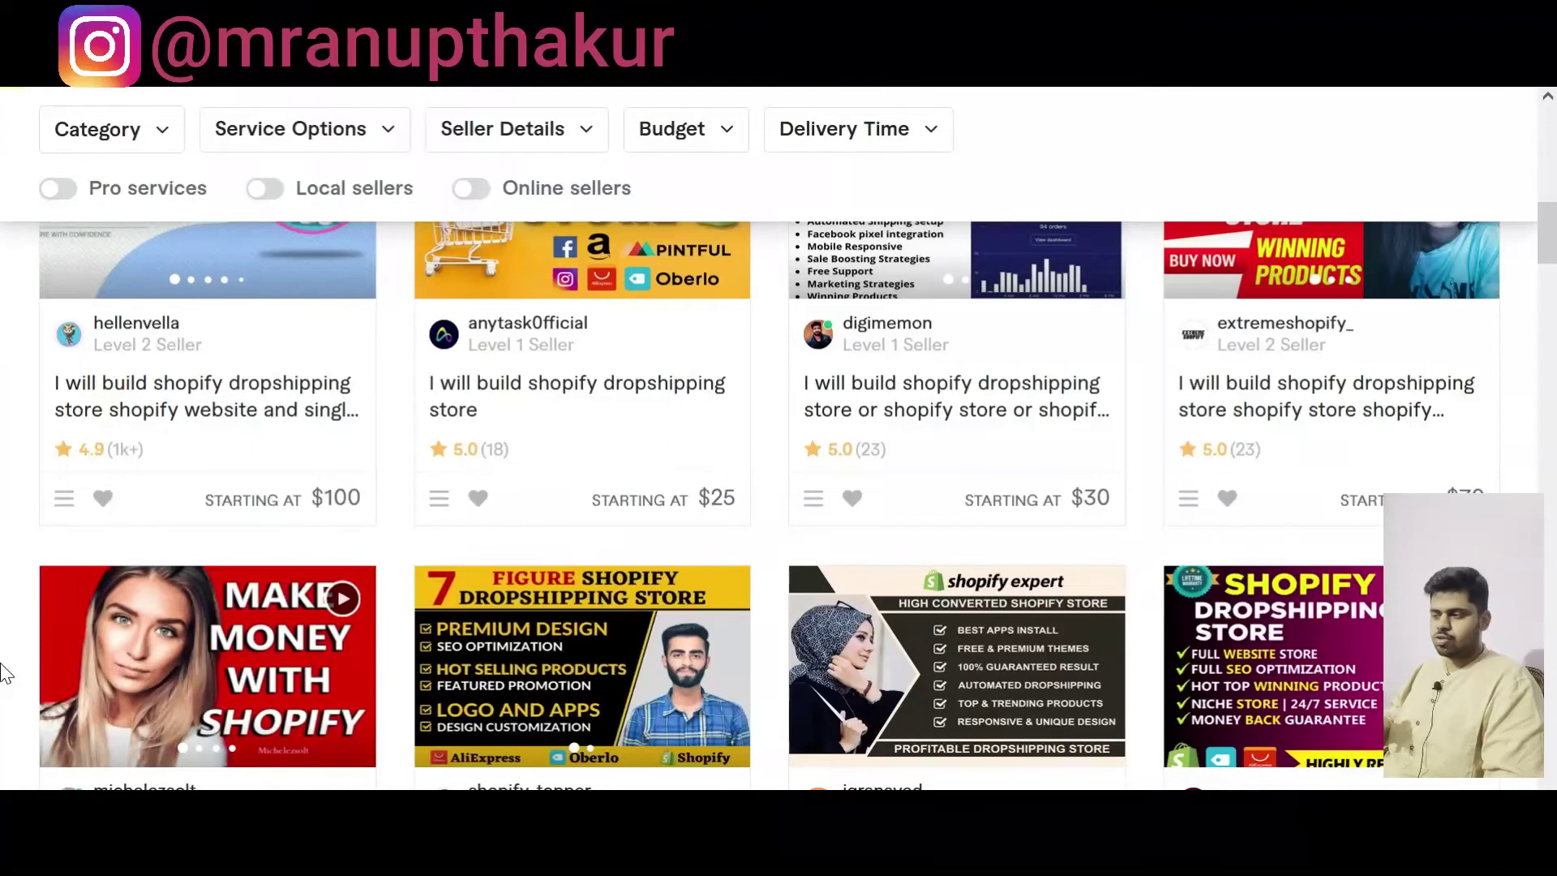
scroll(348, 236, "up", 10)
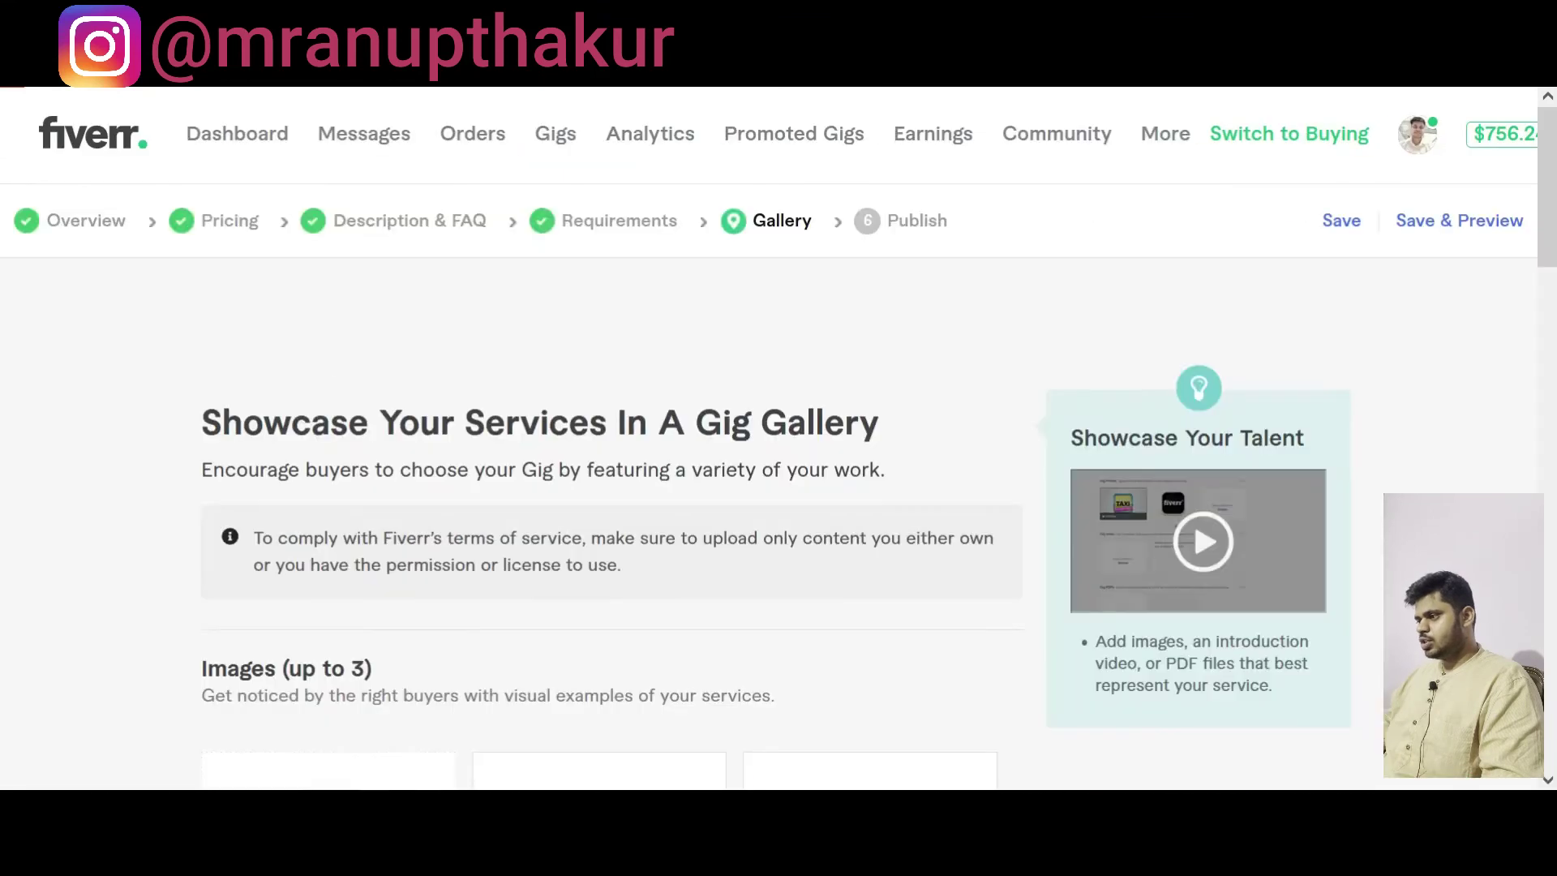
Step: Check the gallery page's image upload area, and look up the recommended gig image dimensions in the Fiverr forum thread
scroll(432, 480, "down", 9)
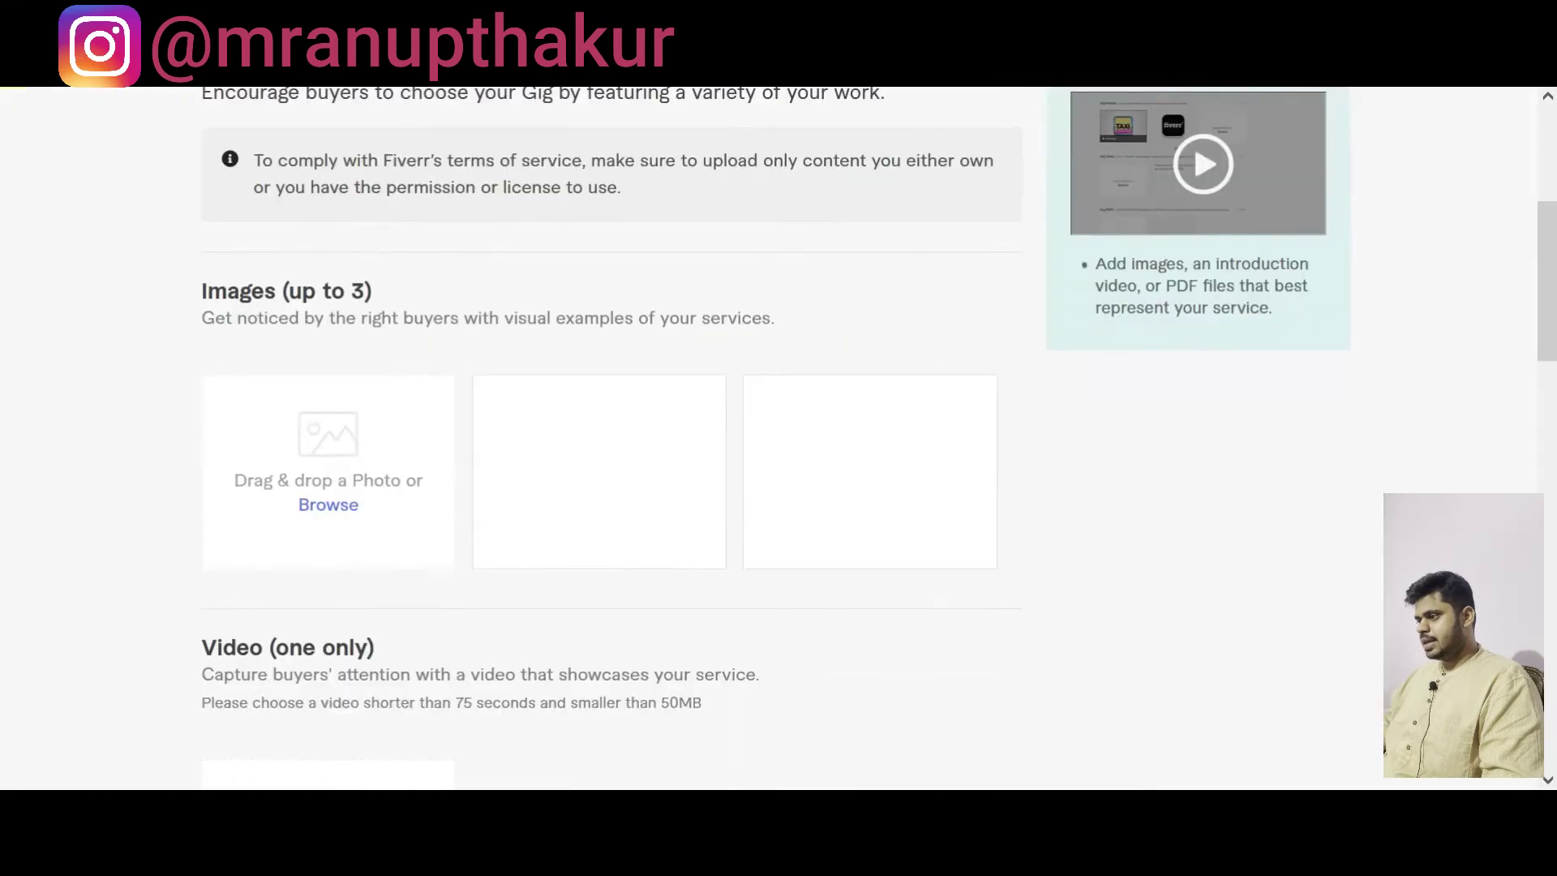
scroll(433, 480, "up", 3)
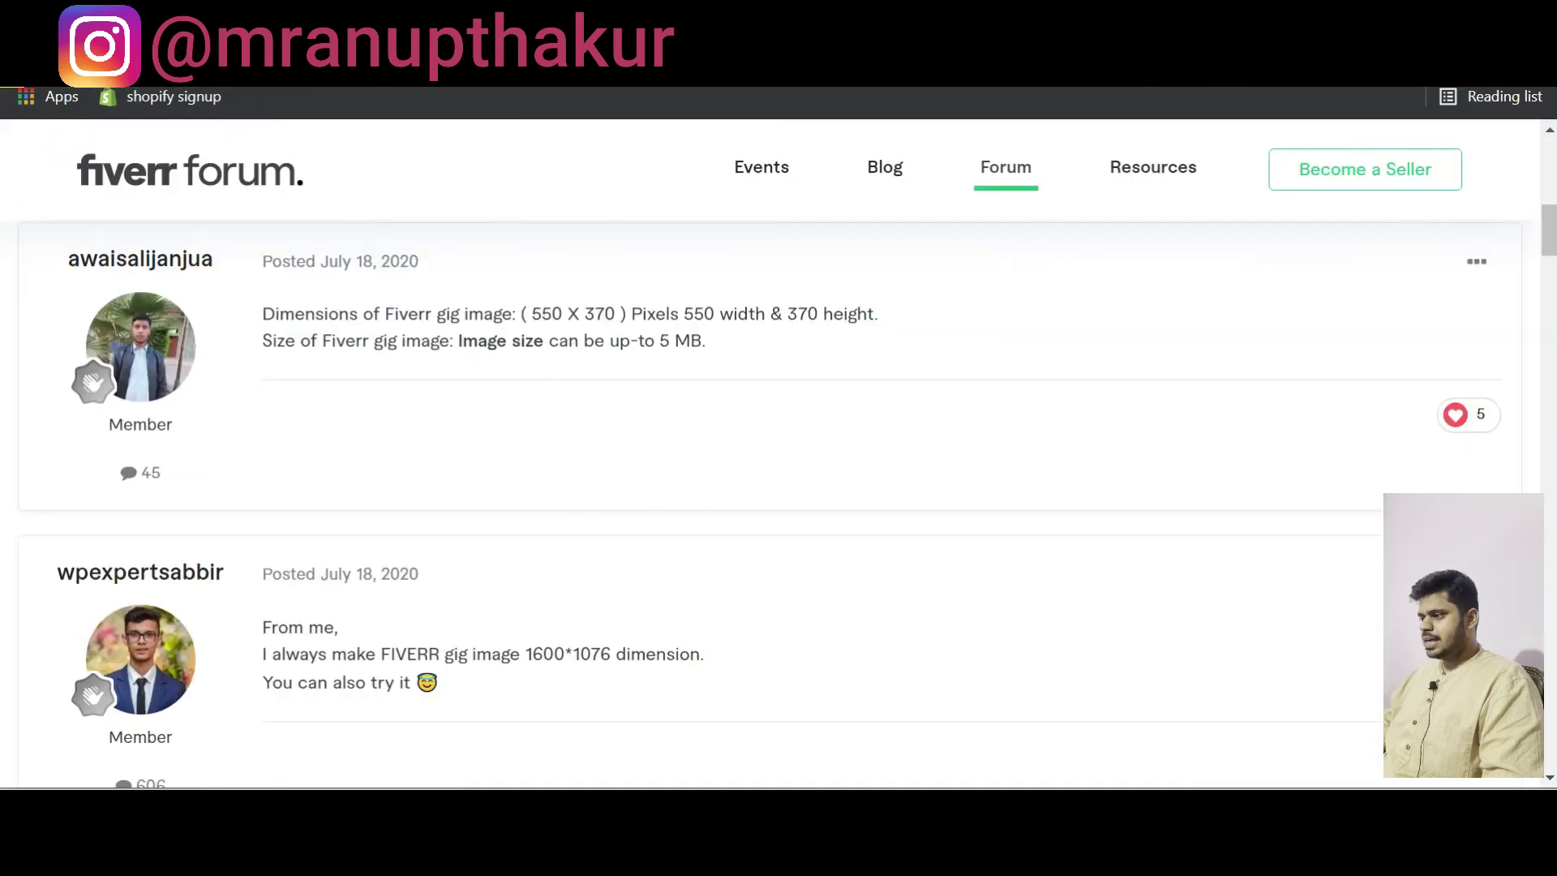
left_click_drag(529, 312, 541, 314)
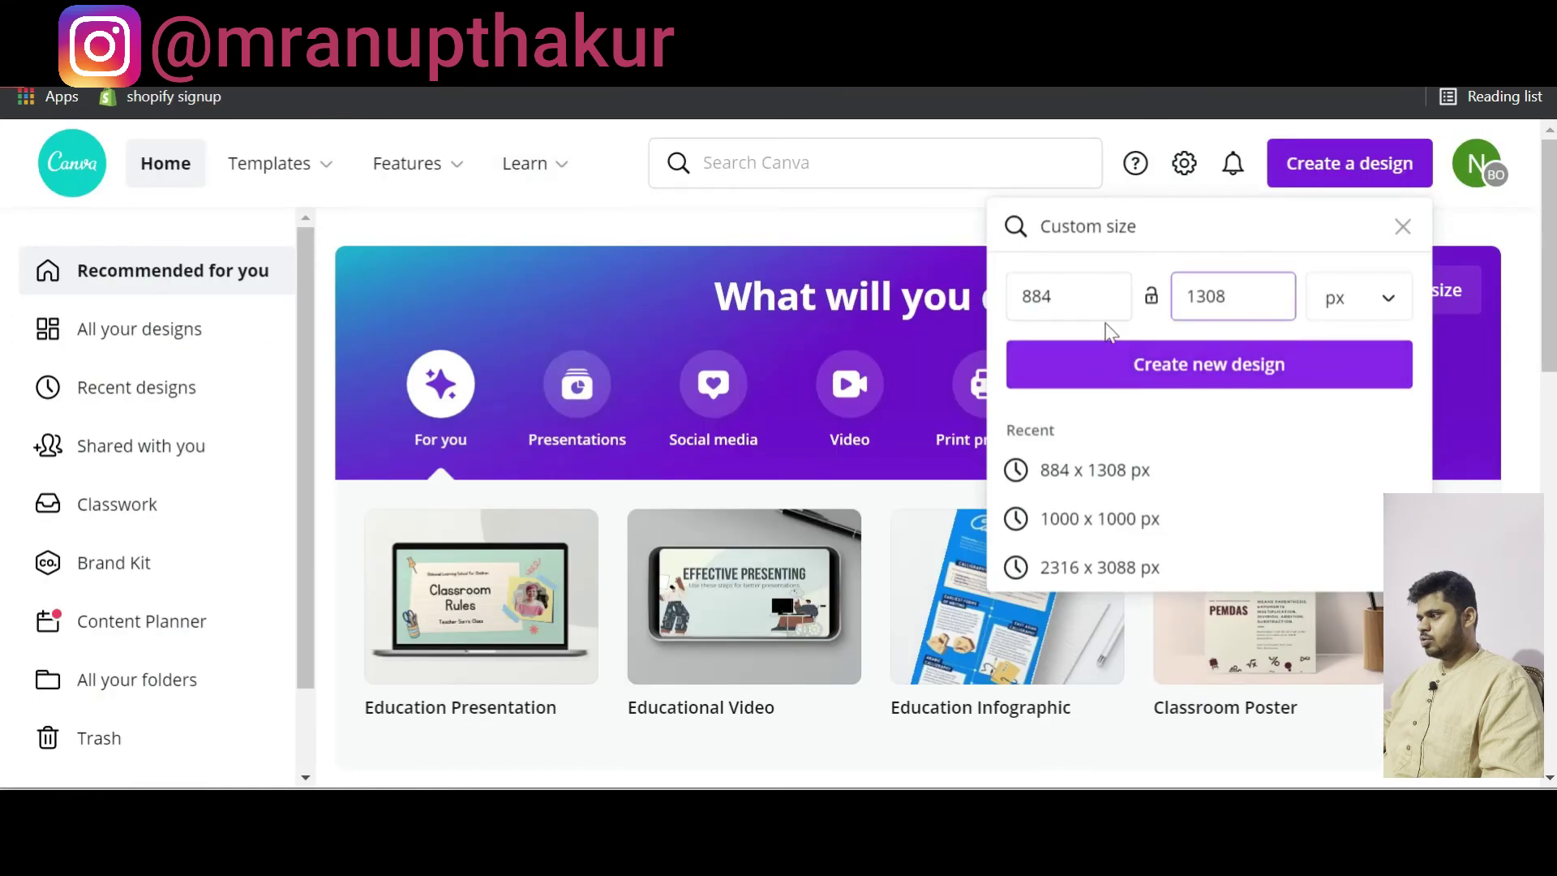
Step: In Canva, create a new custom-size design 550 px wide and 370 px high
double_click(1069, 291)
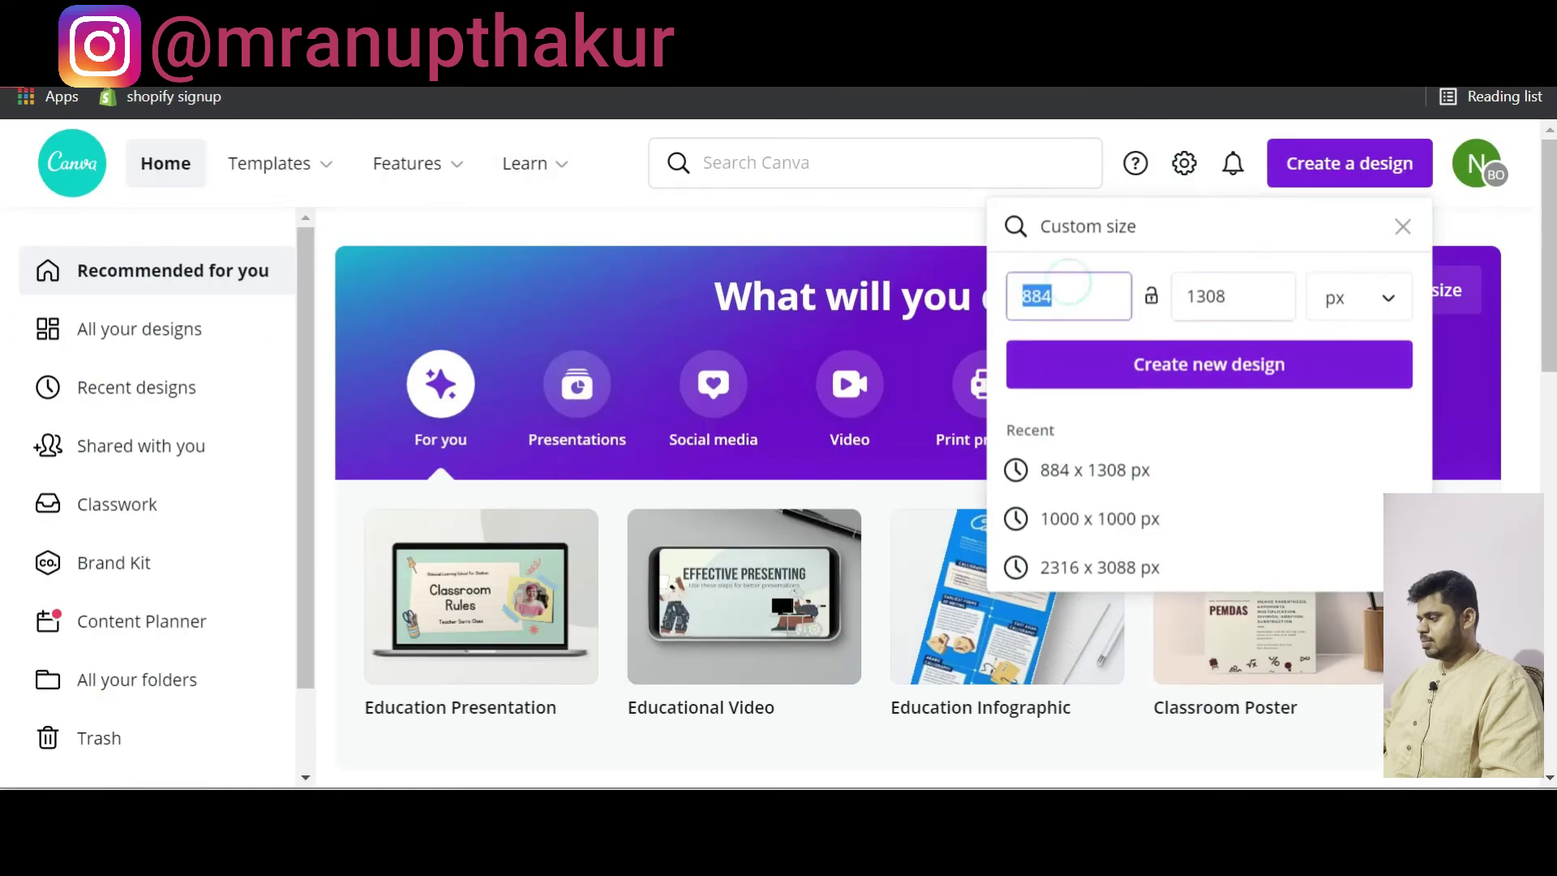
type("55")
key("Tab")
key("Tab")
type("370")
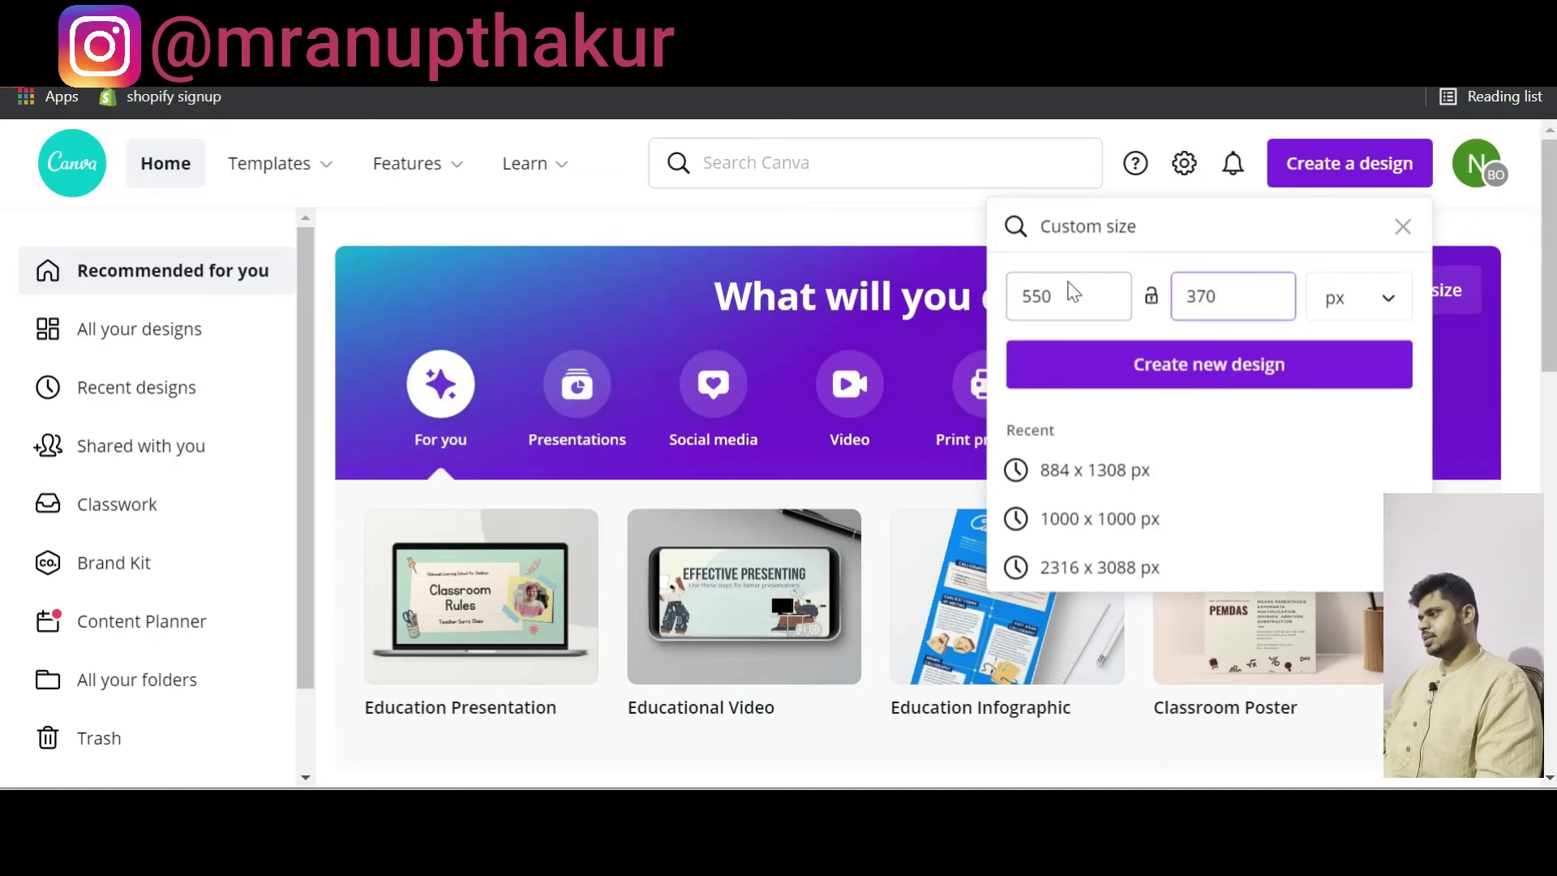
key("Return")
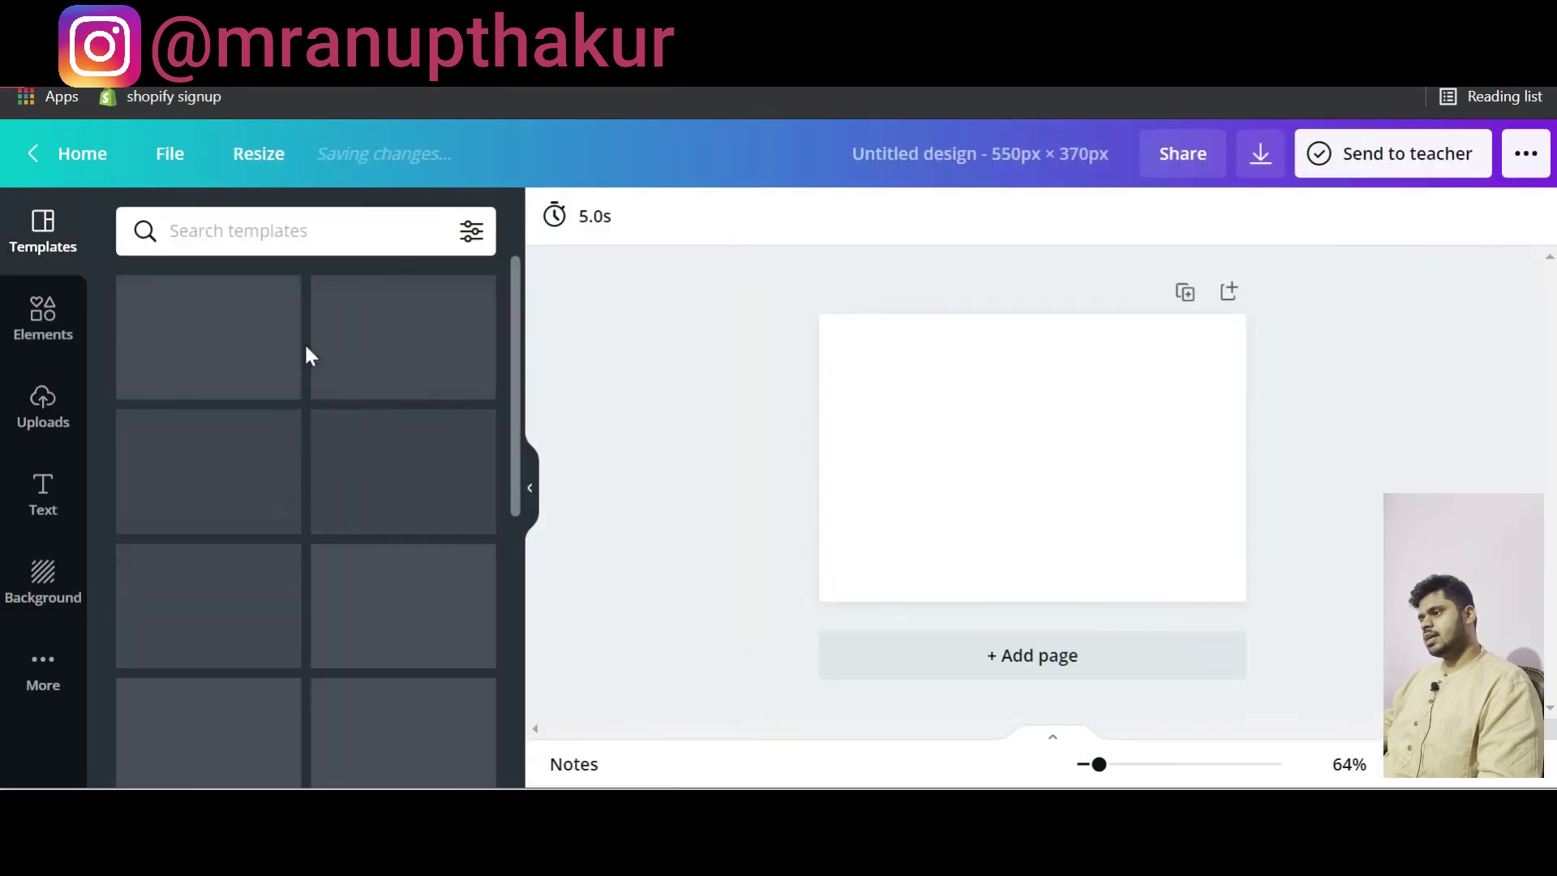
scroll(405, 519, "down", 2)
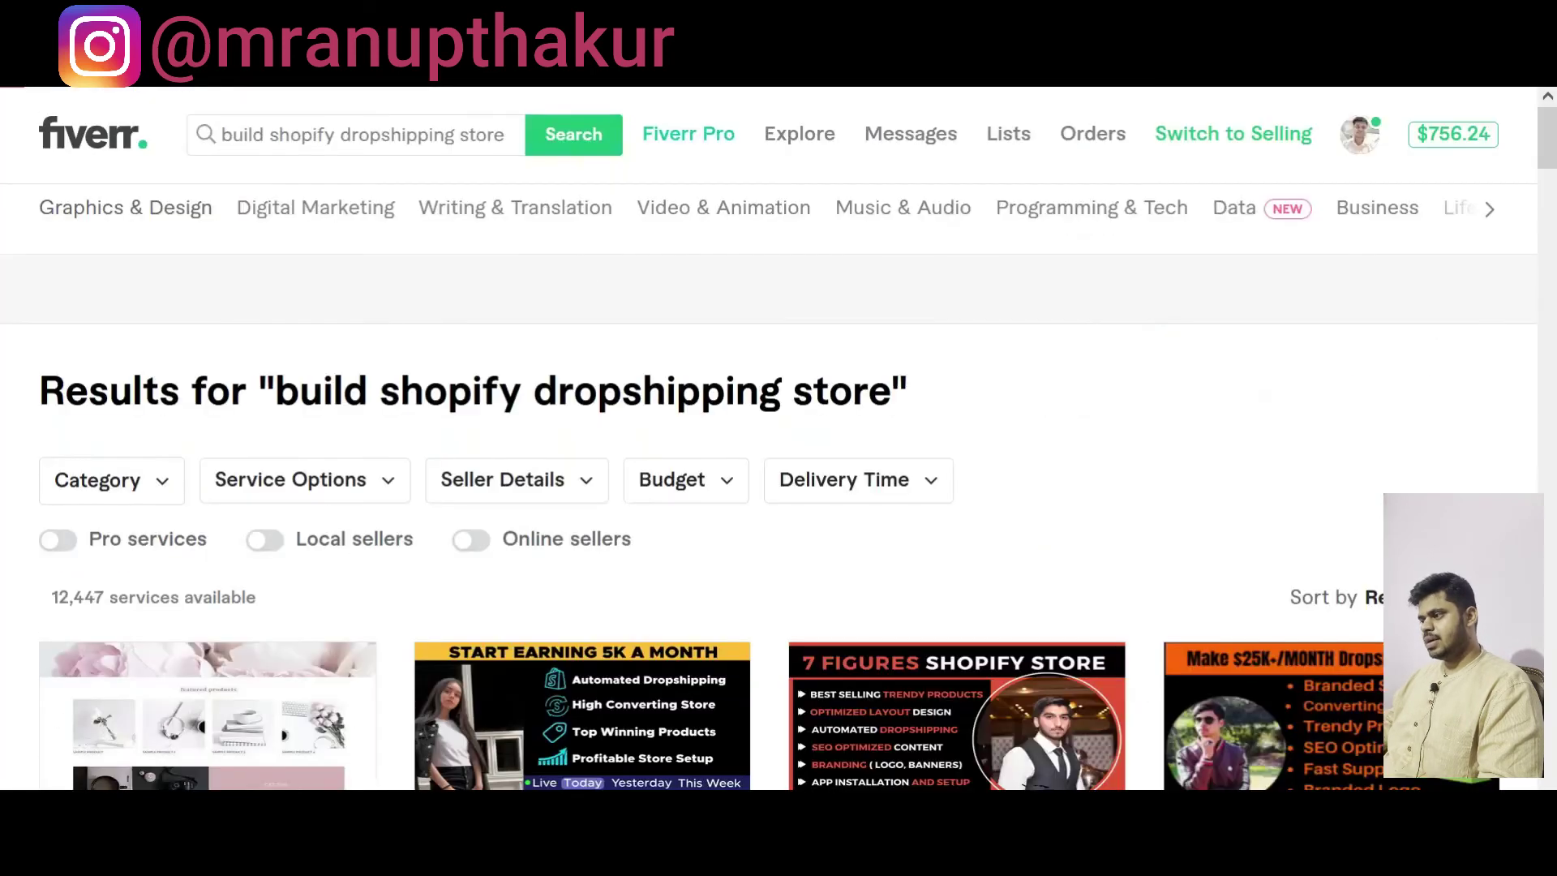
Step: Return to the Fiverr search results and compare competitors' gig thumbnails, down to the "Make Money with Shopify" gig
scroll(698, 598, "down", 8)
scroll(697, 597, "up", 3)
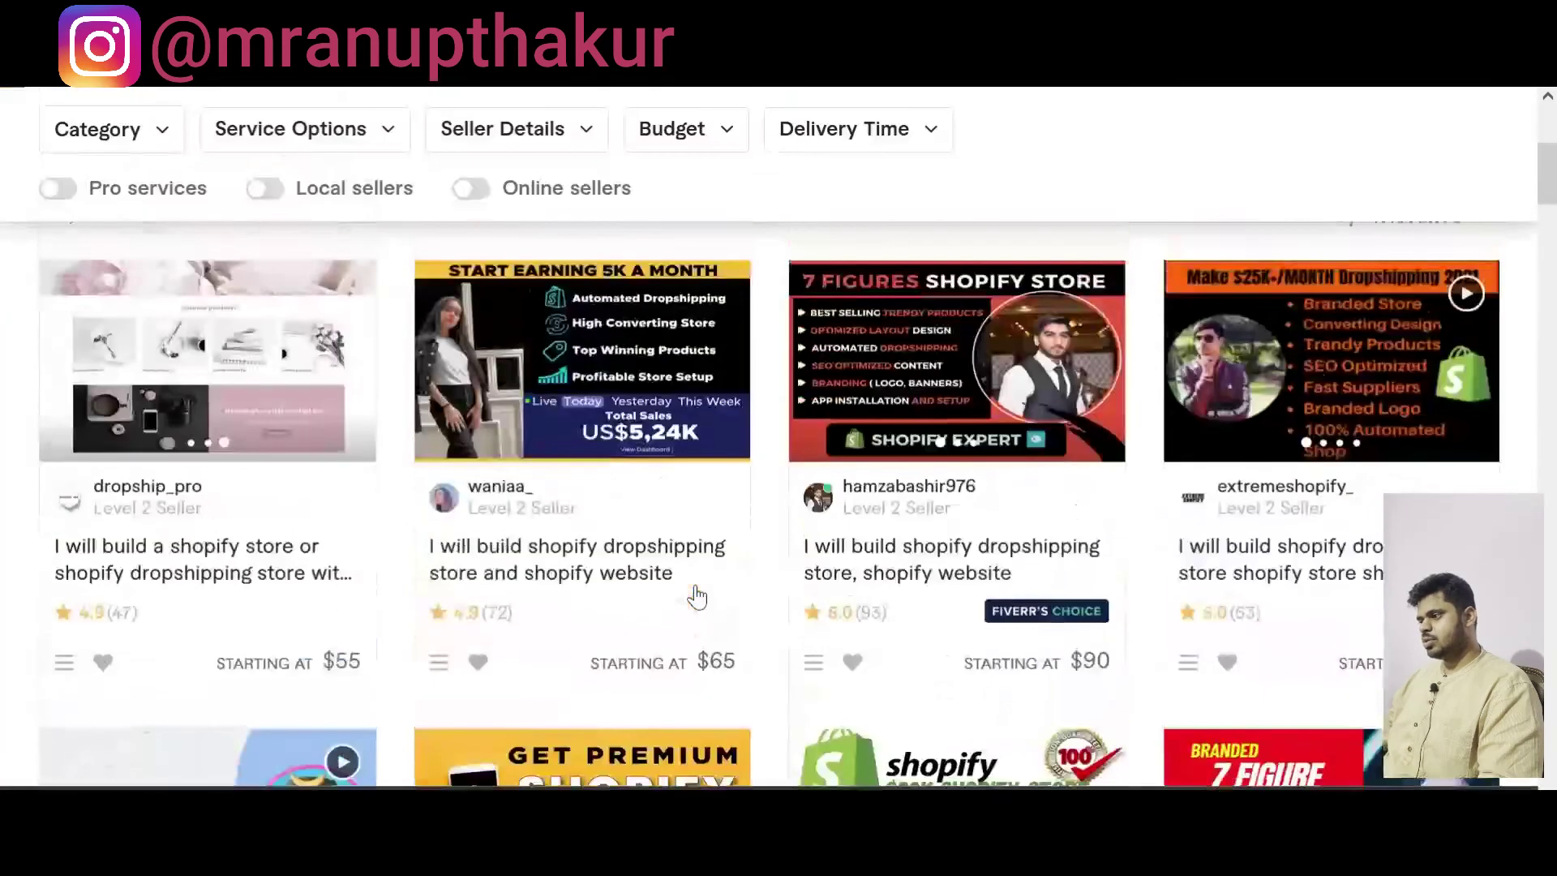
scroll(697, 598, "up", 2)
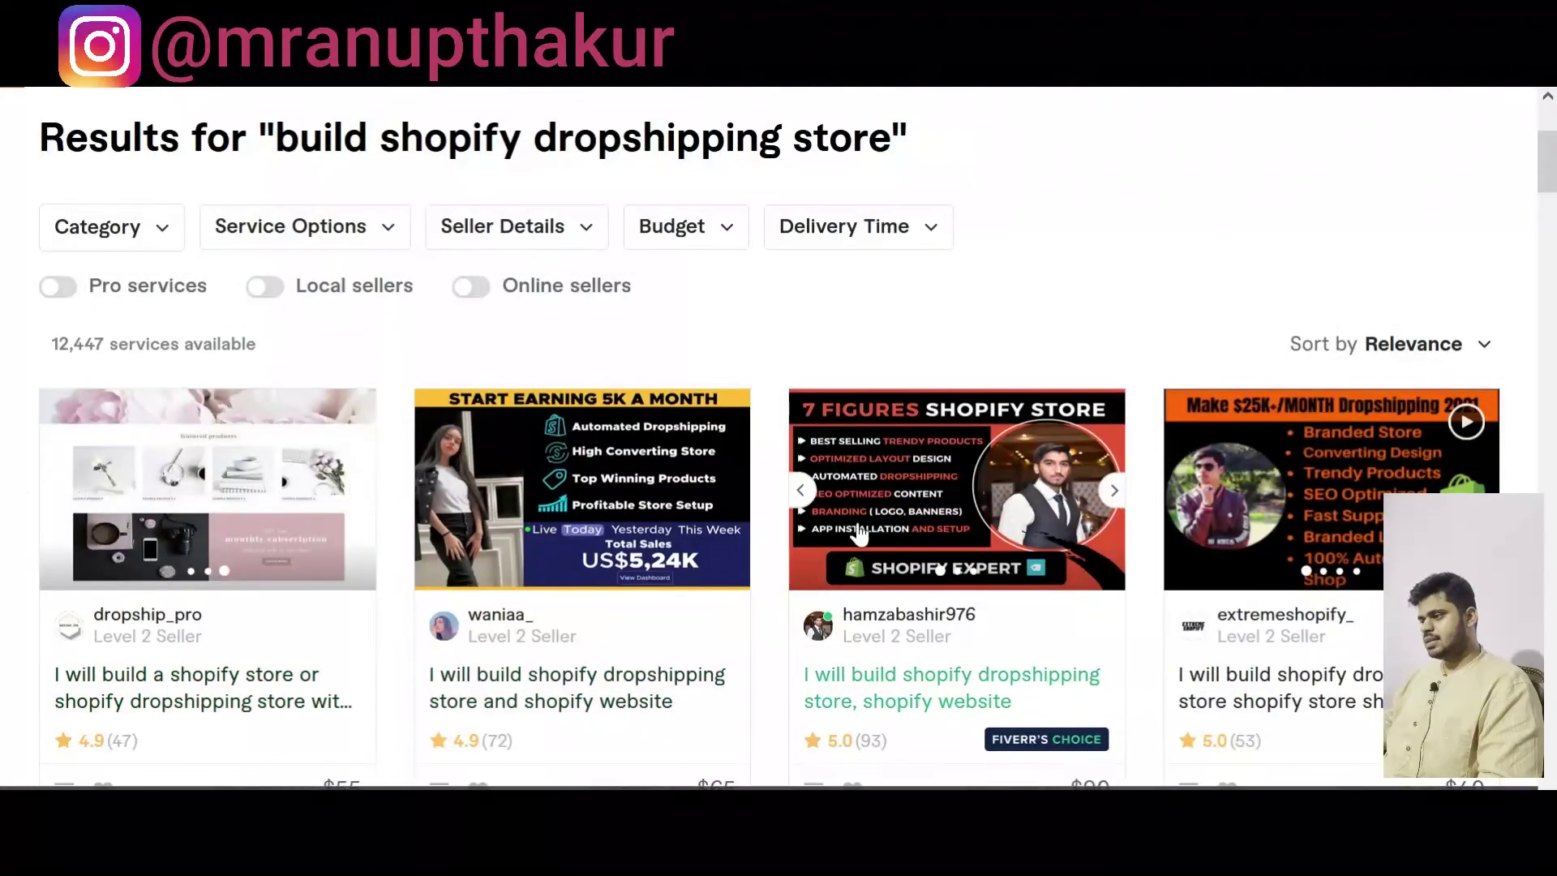
scroll(599, 305, "down", 2)
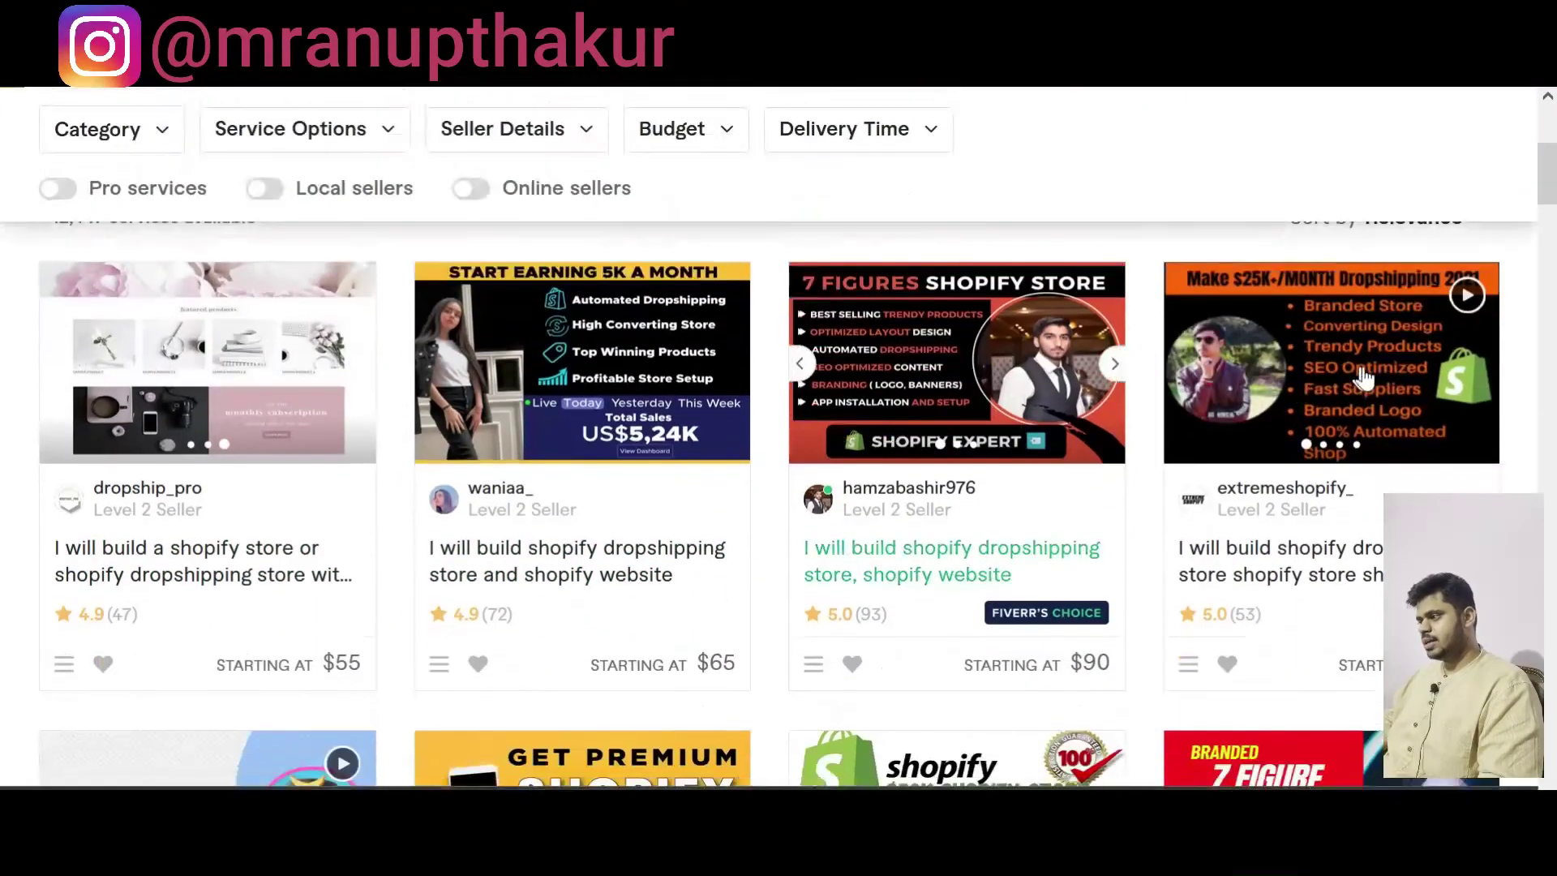
scroll(352, 342, "down", 1)
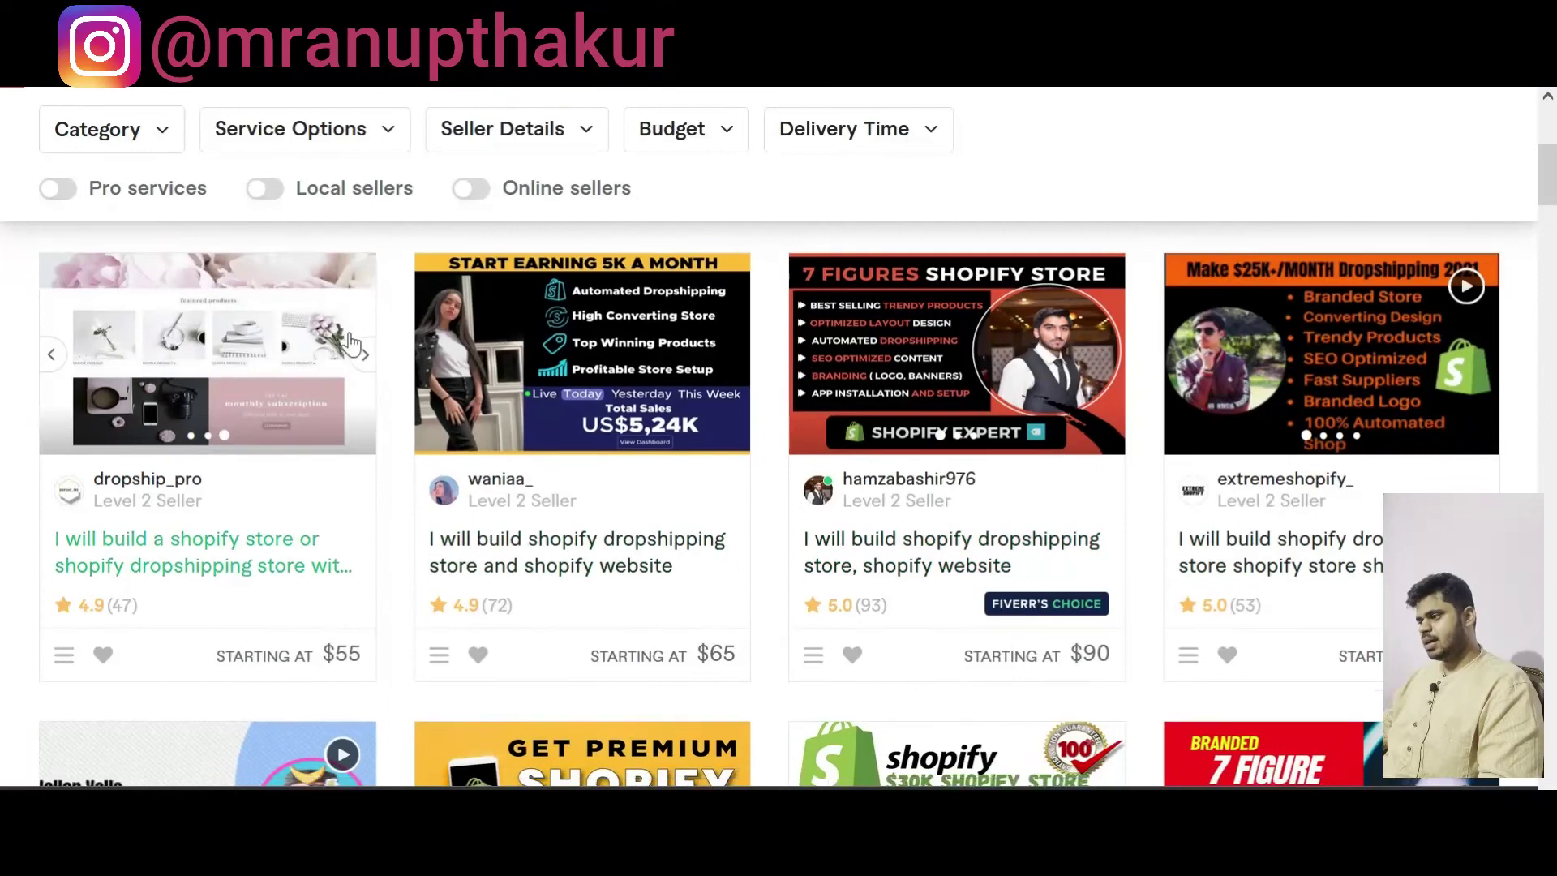
scroll(352, 343, "down", 5)
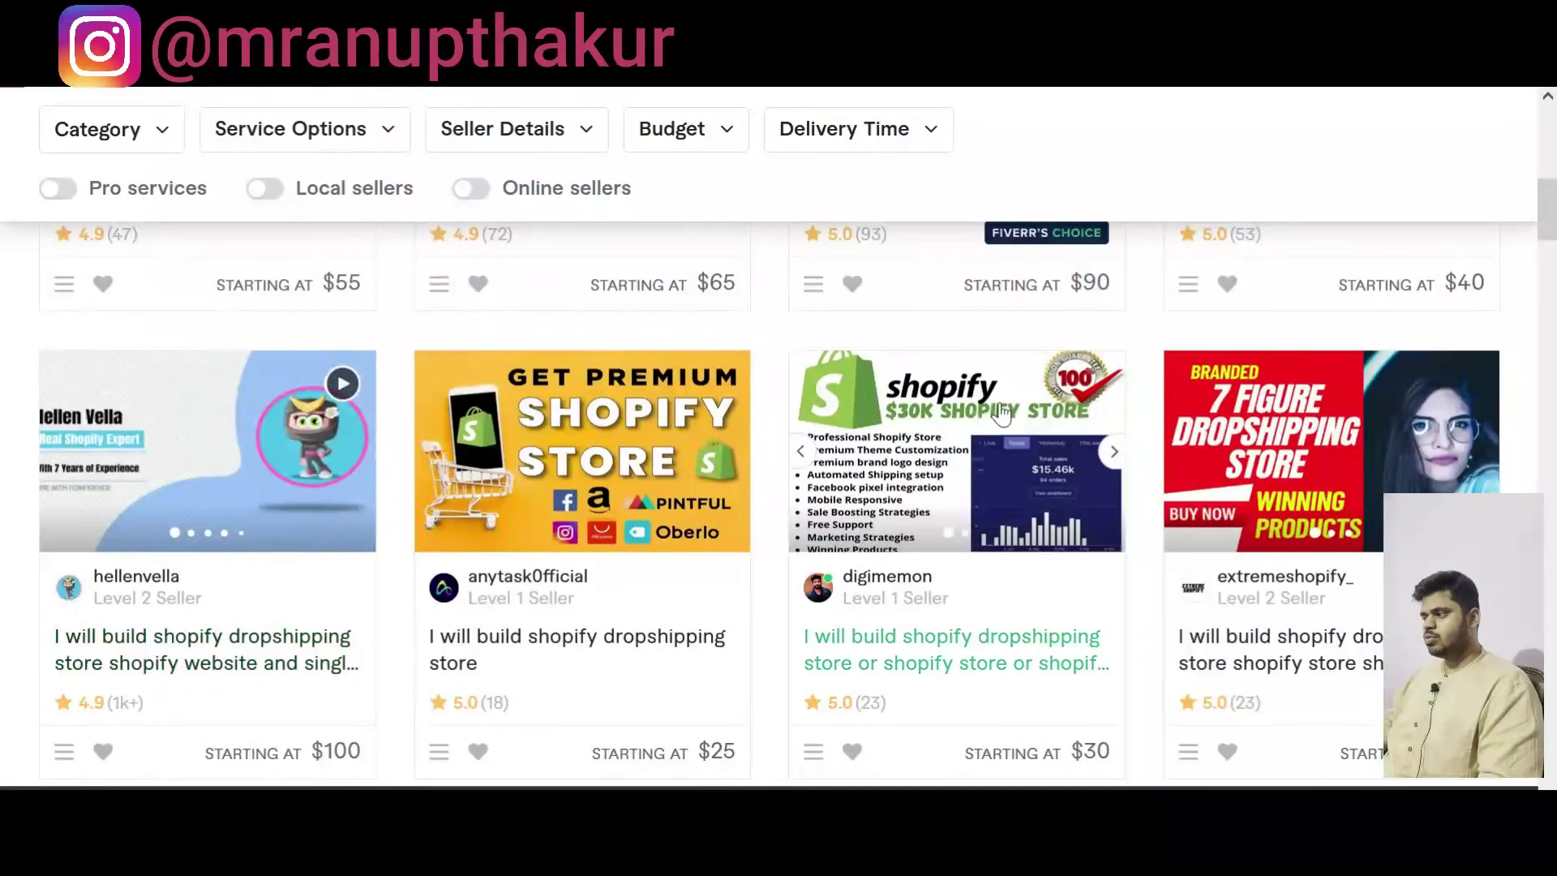
scroll(1444, 527, "down", 6)
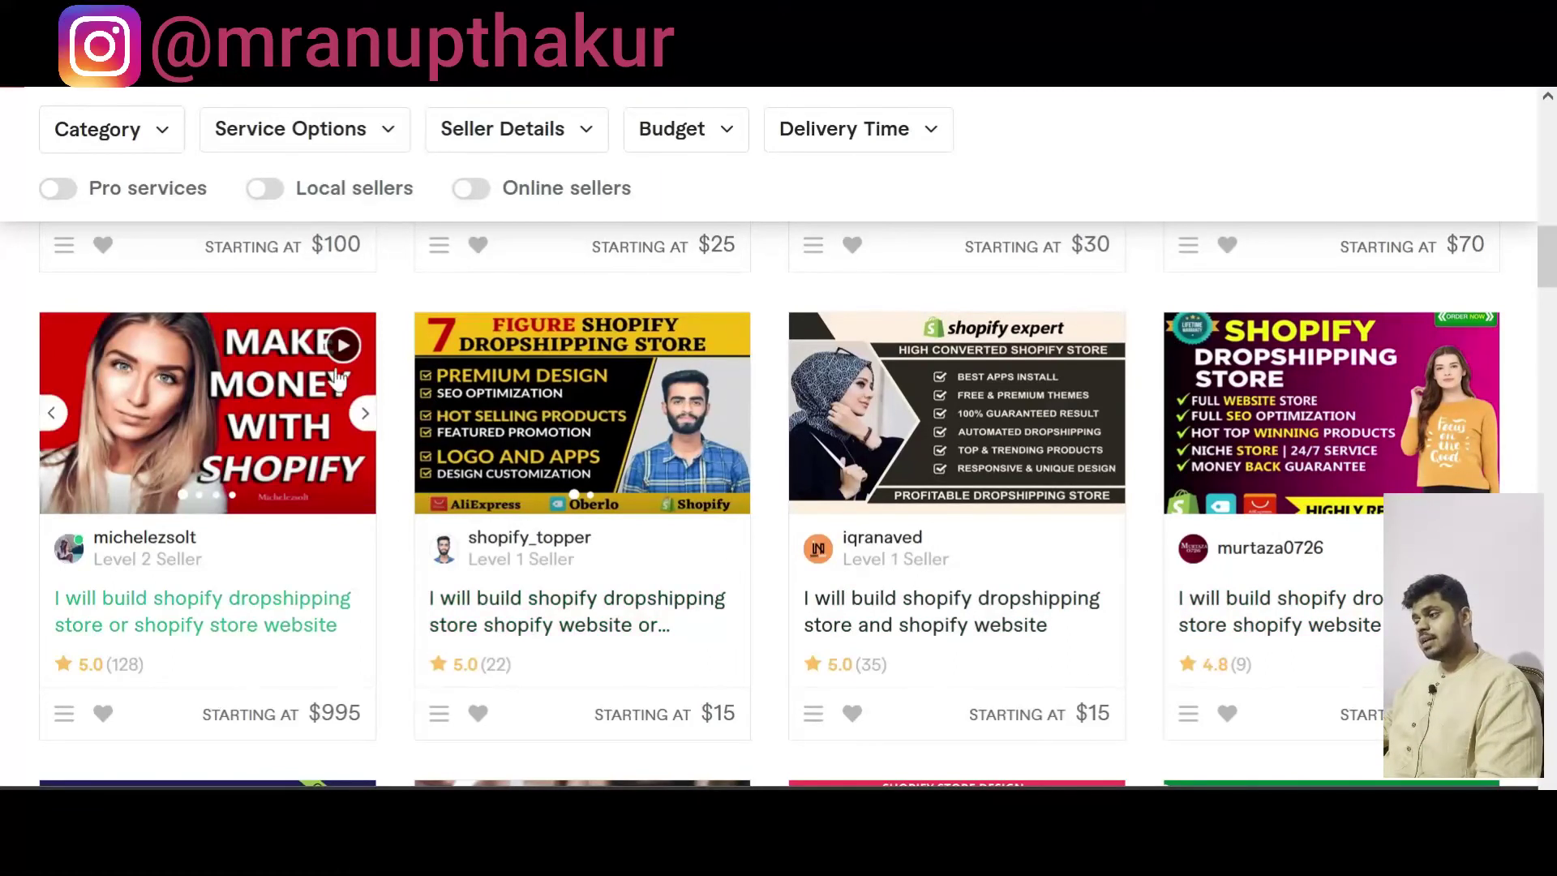
left_click(345, 342)
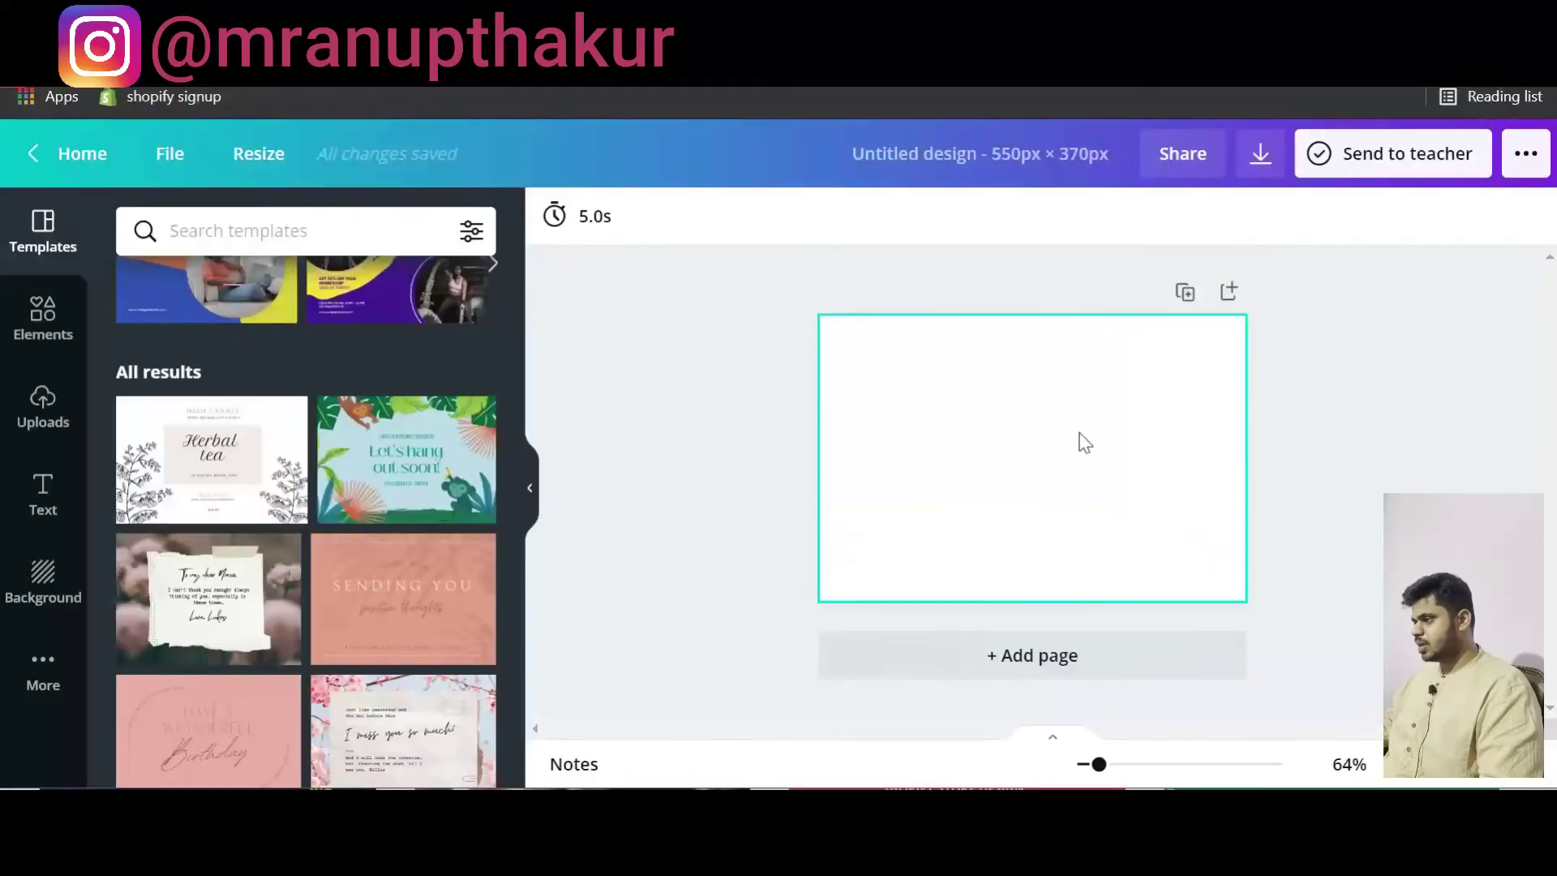
Step: Switch to Canva, try the "I'm lost without you!" template on the blank page, undo it, and browse further templates
scroll(350, 649, "down", 7)
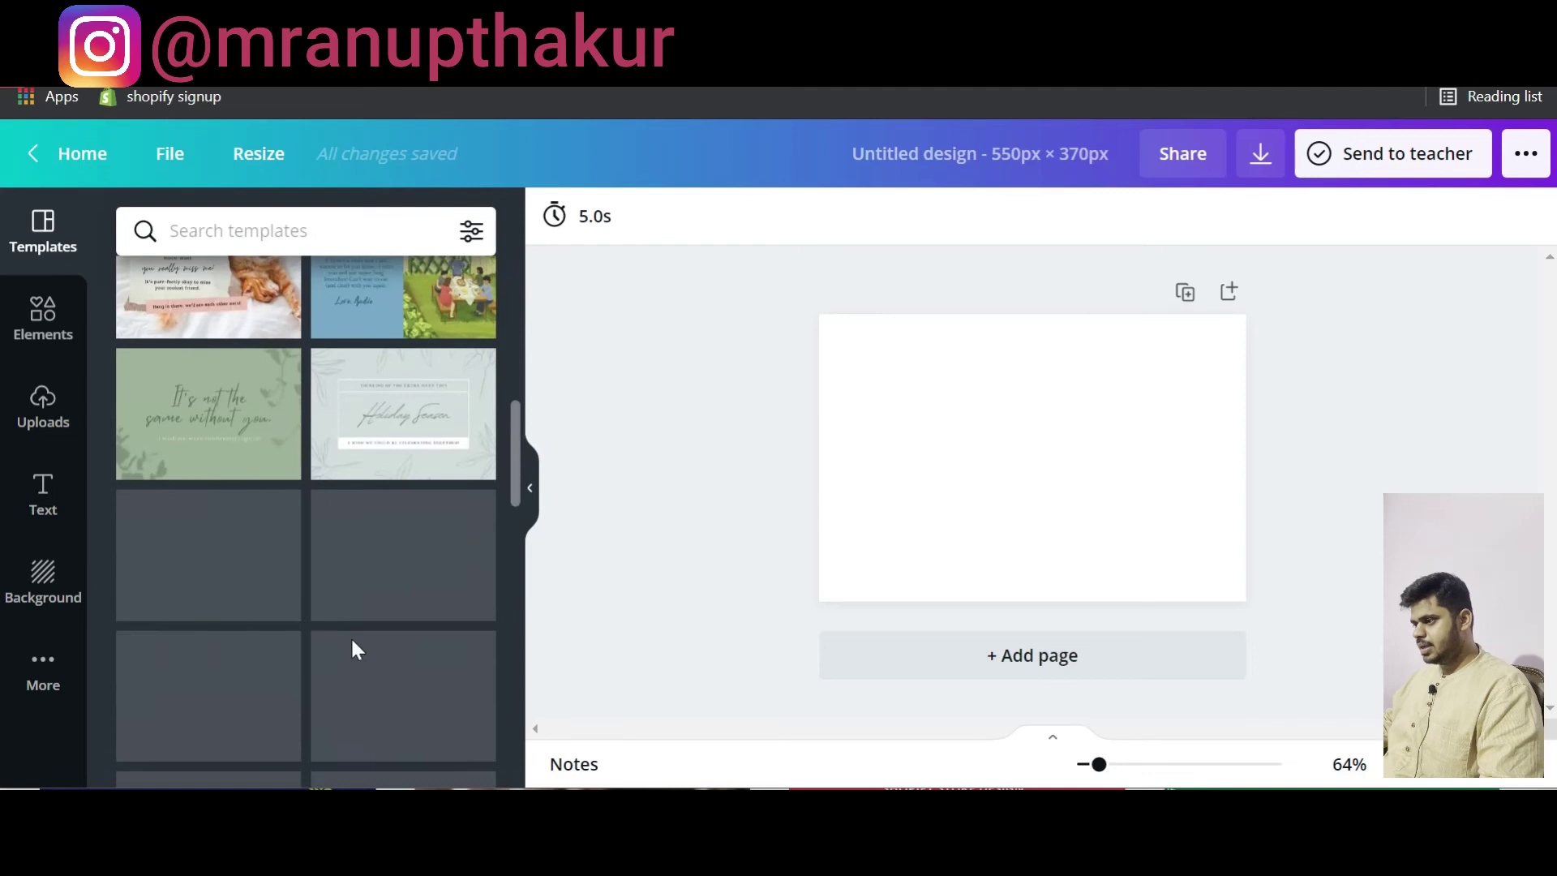
scroll(351, 649, "up", 3)
scroll(351, 648, "down", 3)
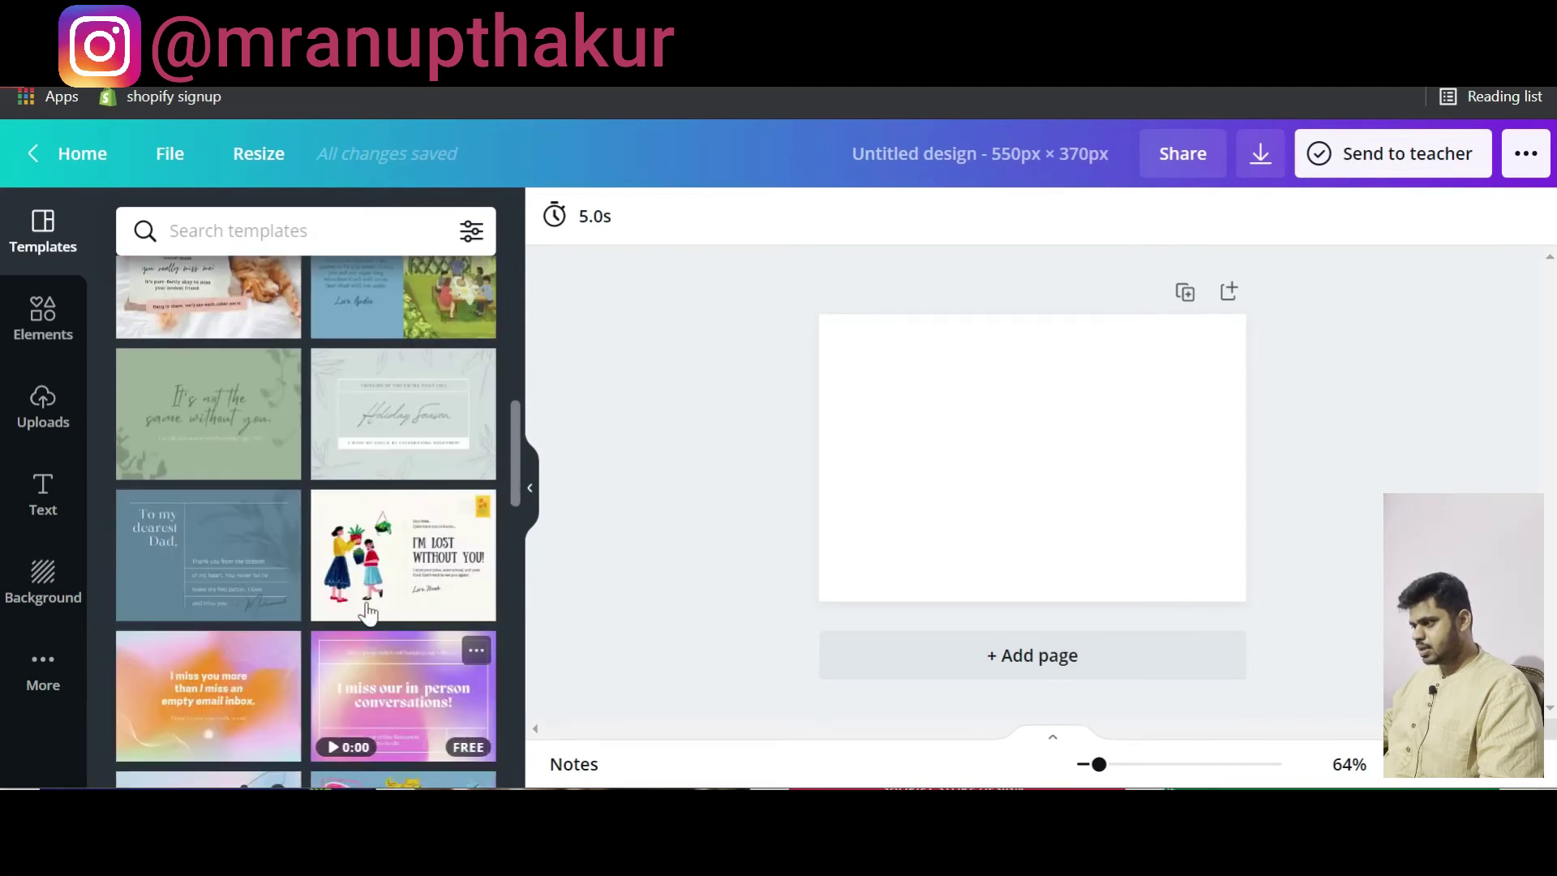
left_click(384, 554)
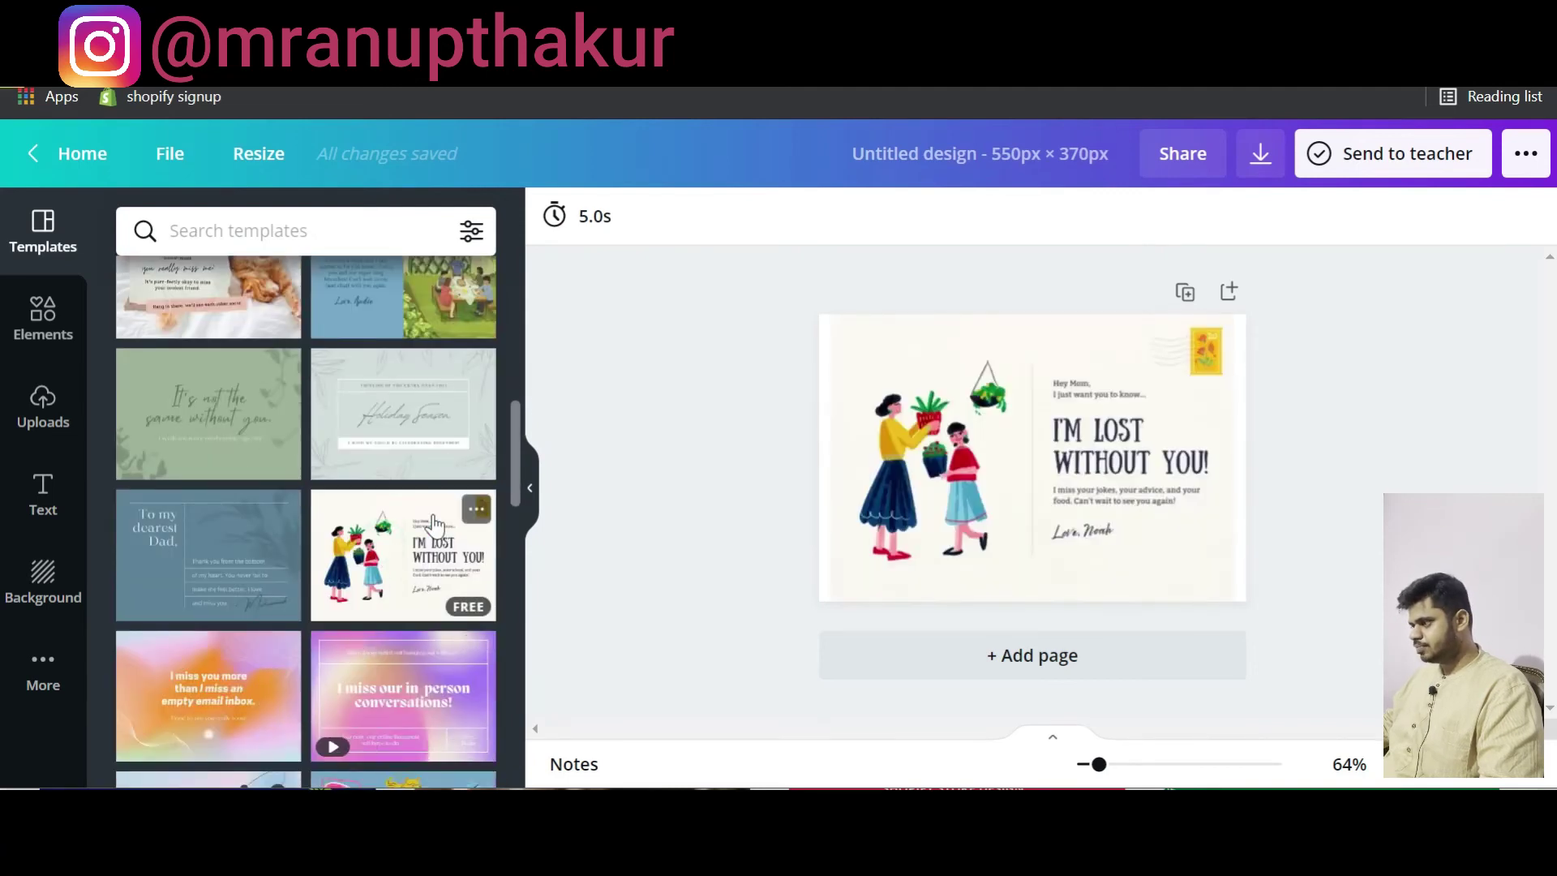
left_click(939, 418)
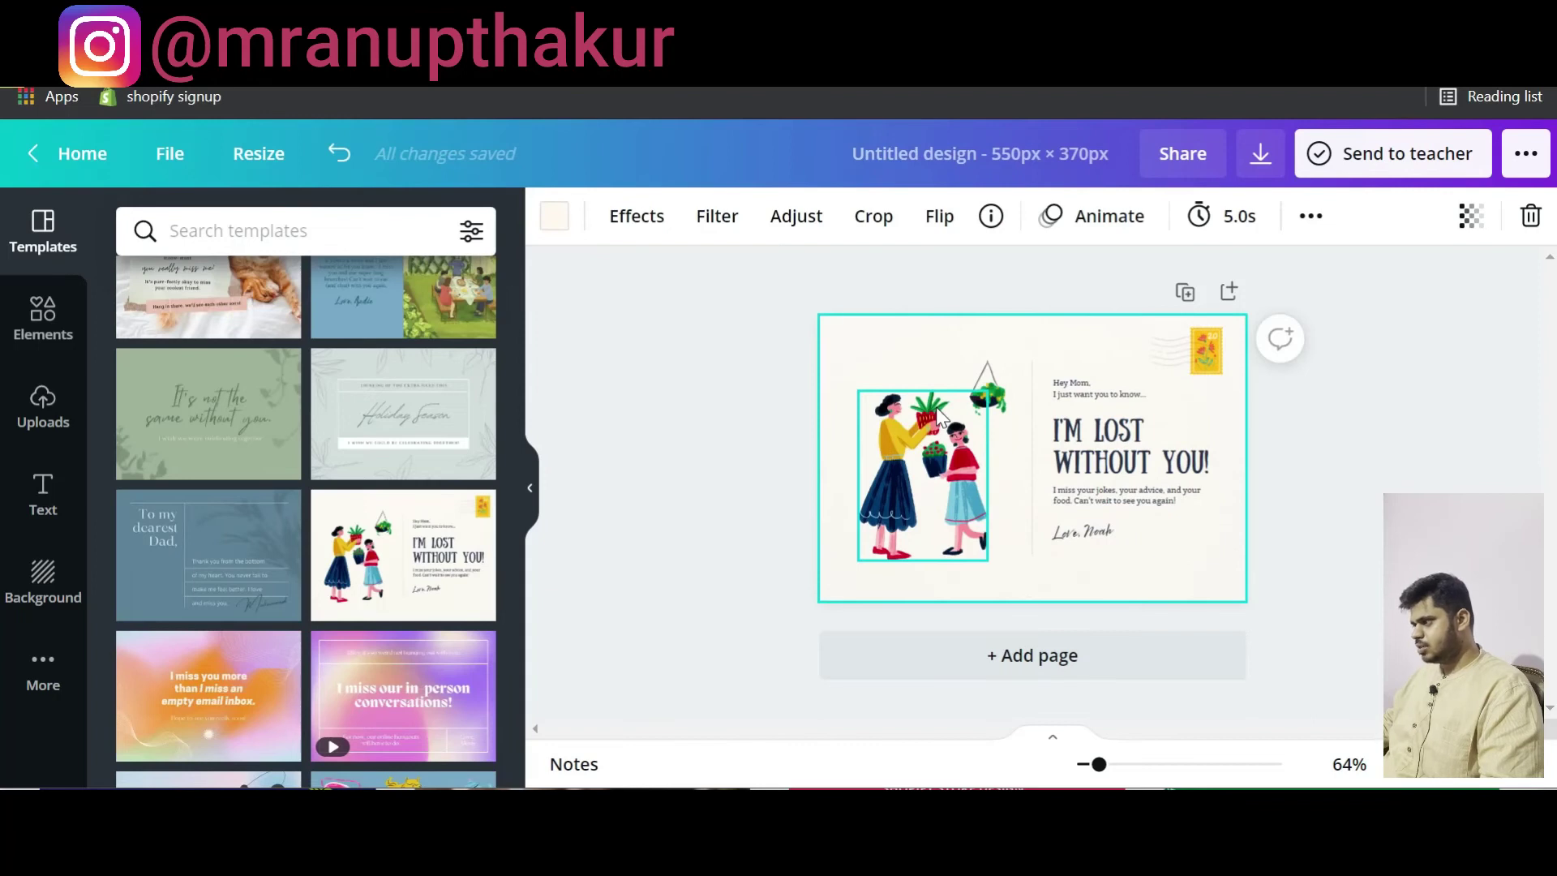
key("ctrl+z")
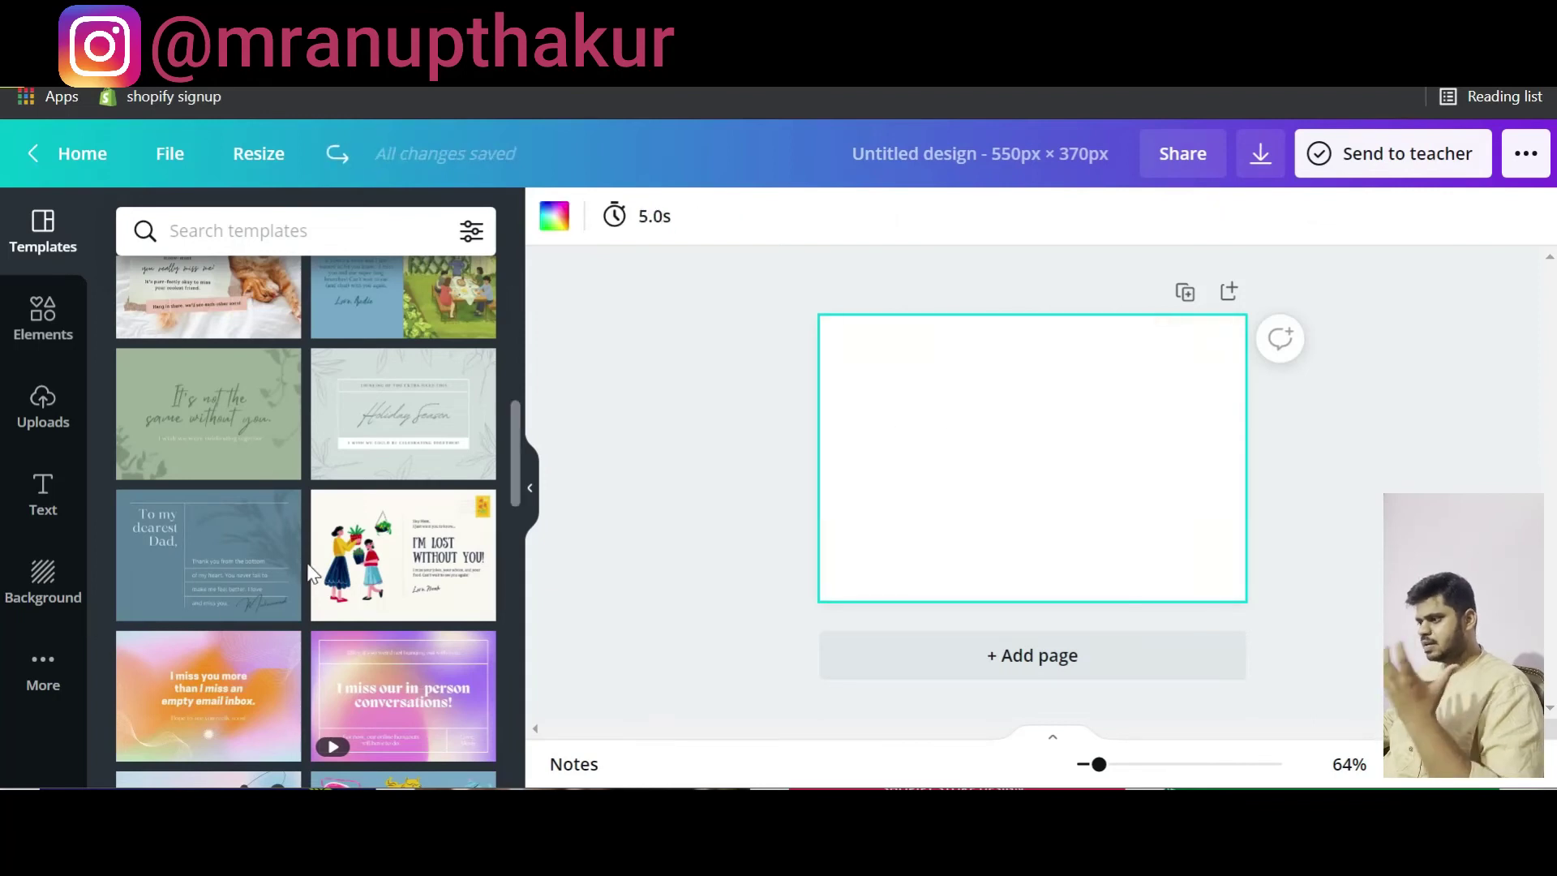
scroll(307, 562, "down", 3)
scroll(306, 563, "down", 2)
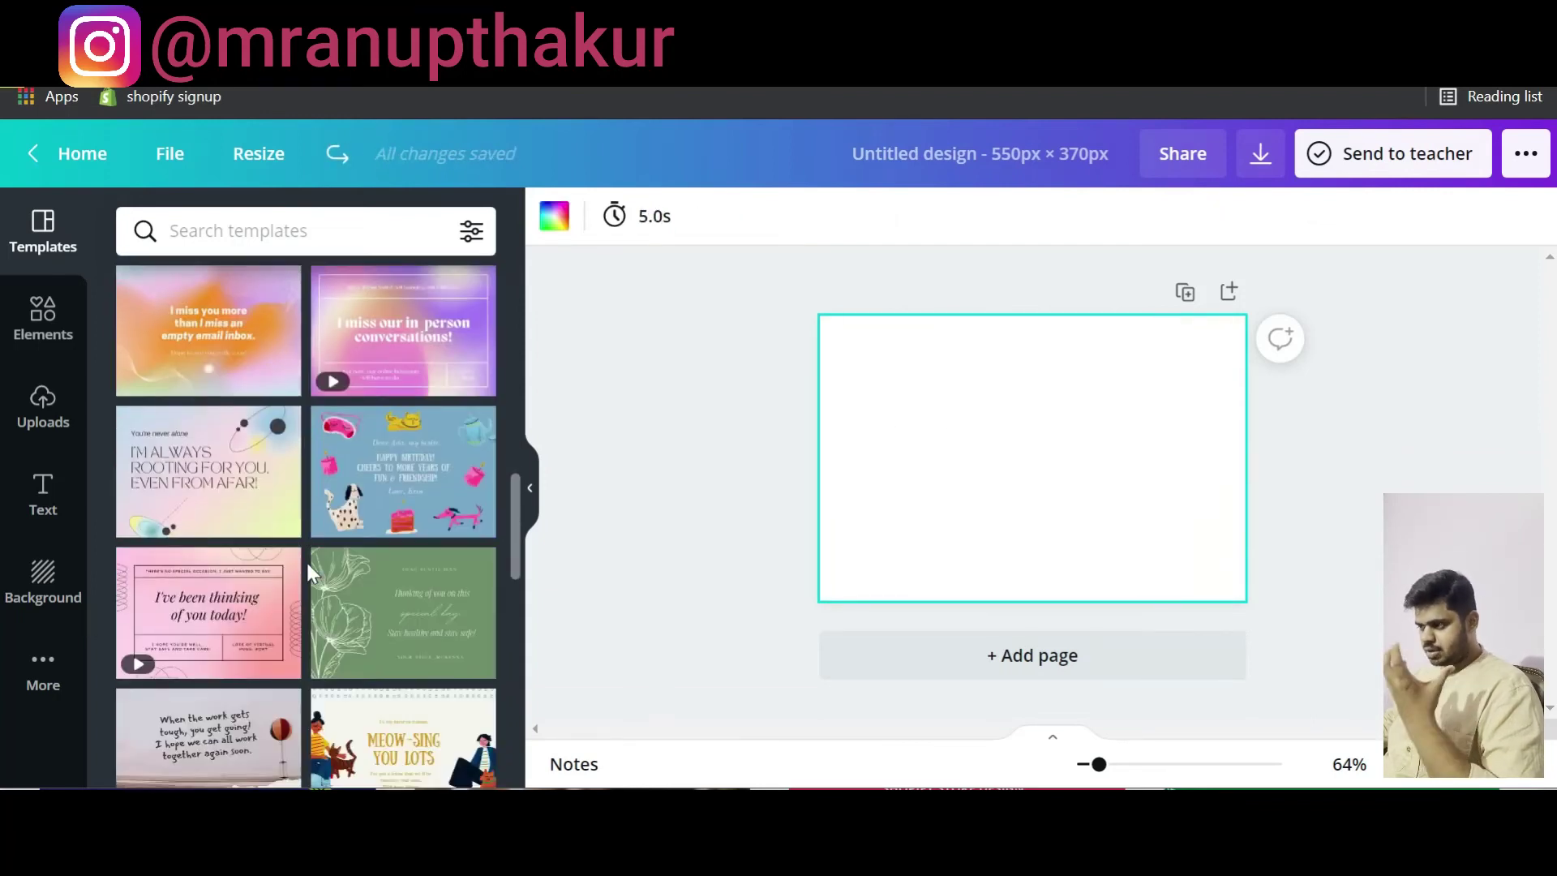
scroll(306, 563, "down", 5)
scroll(307, 565, "down", 3)
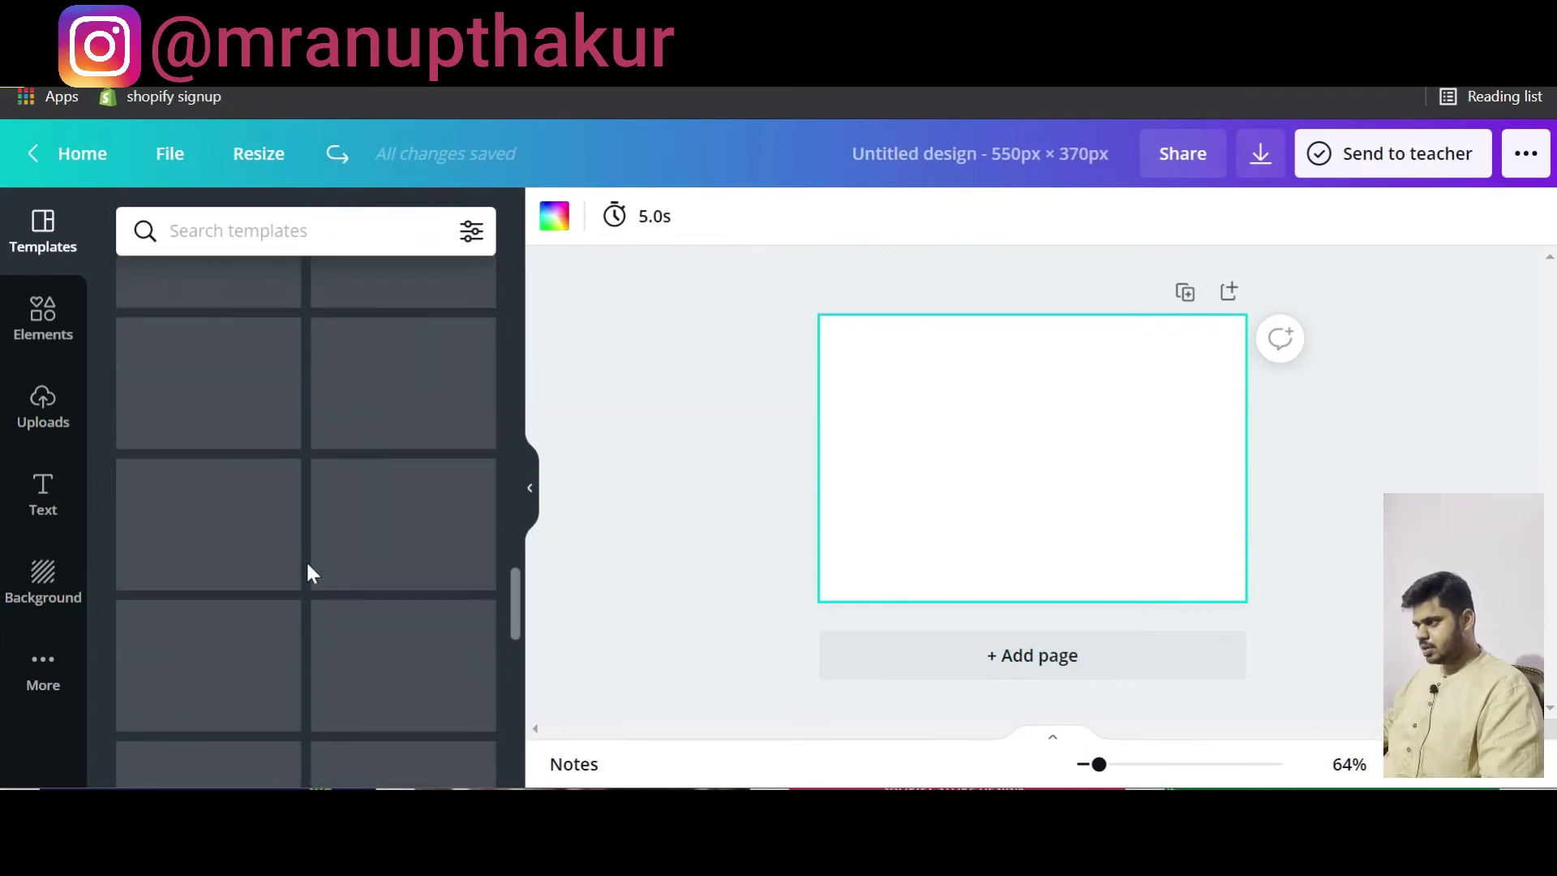
scroll(308, 565, "down", 10)
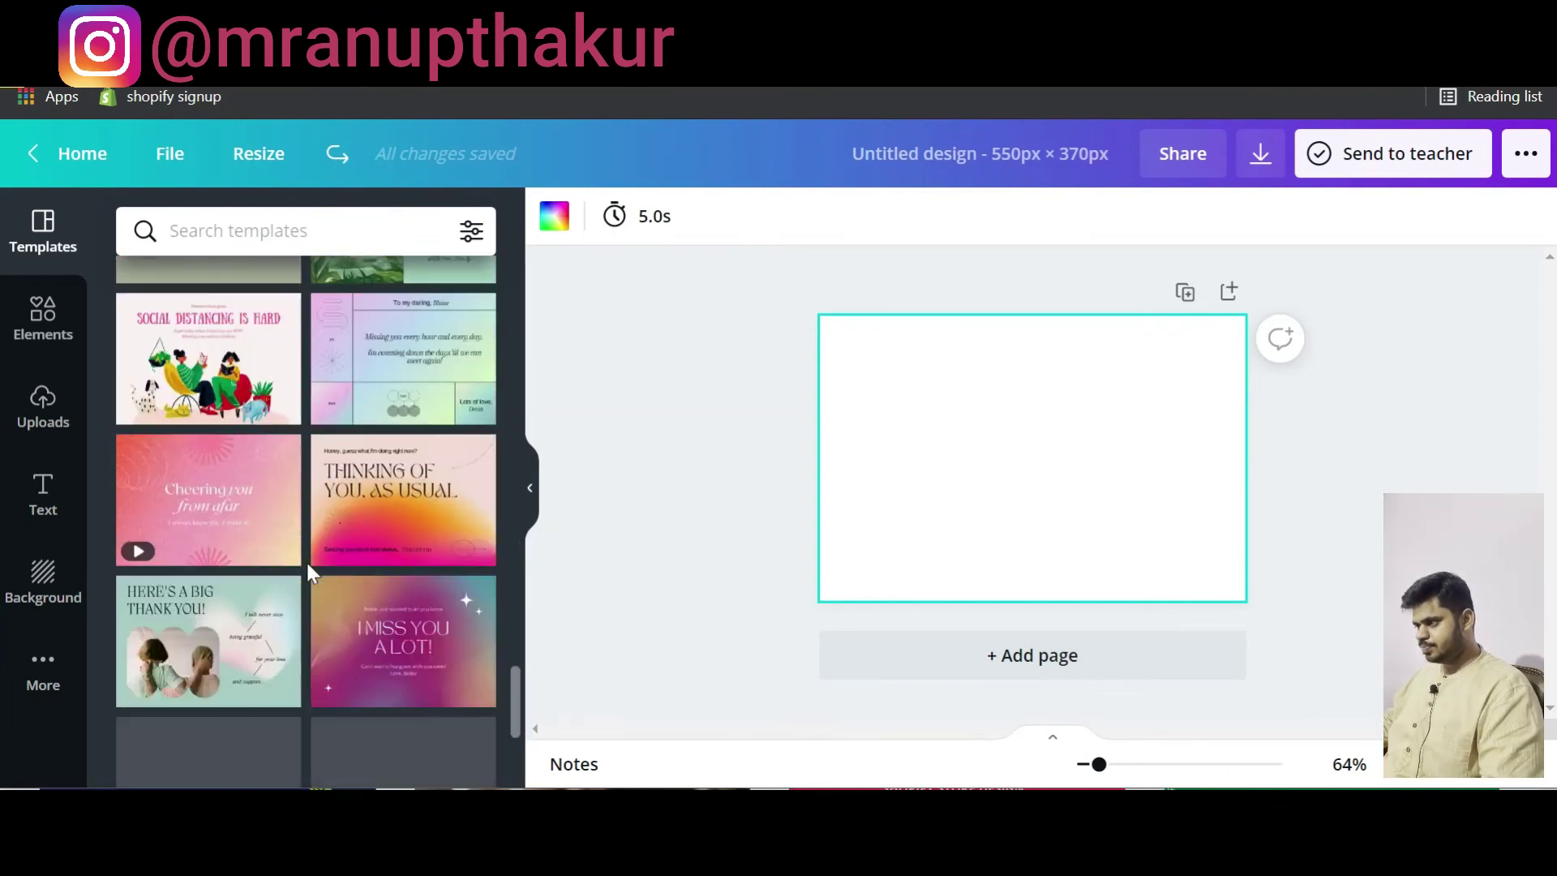
Step: Try the coral red and then the yellow default colour as the blank page's background
left_click(834, 476)
left_click(901, 441)
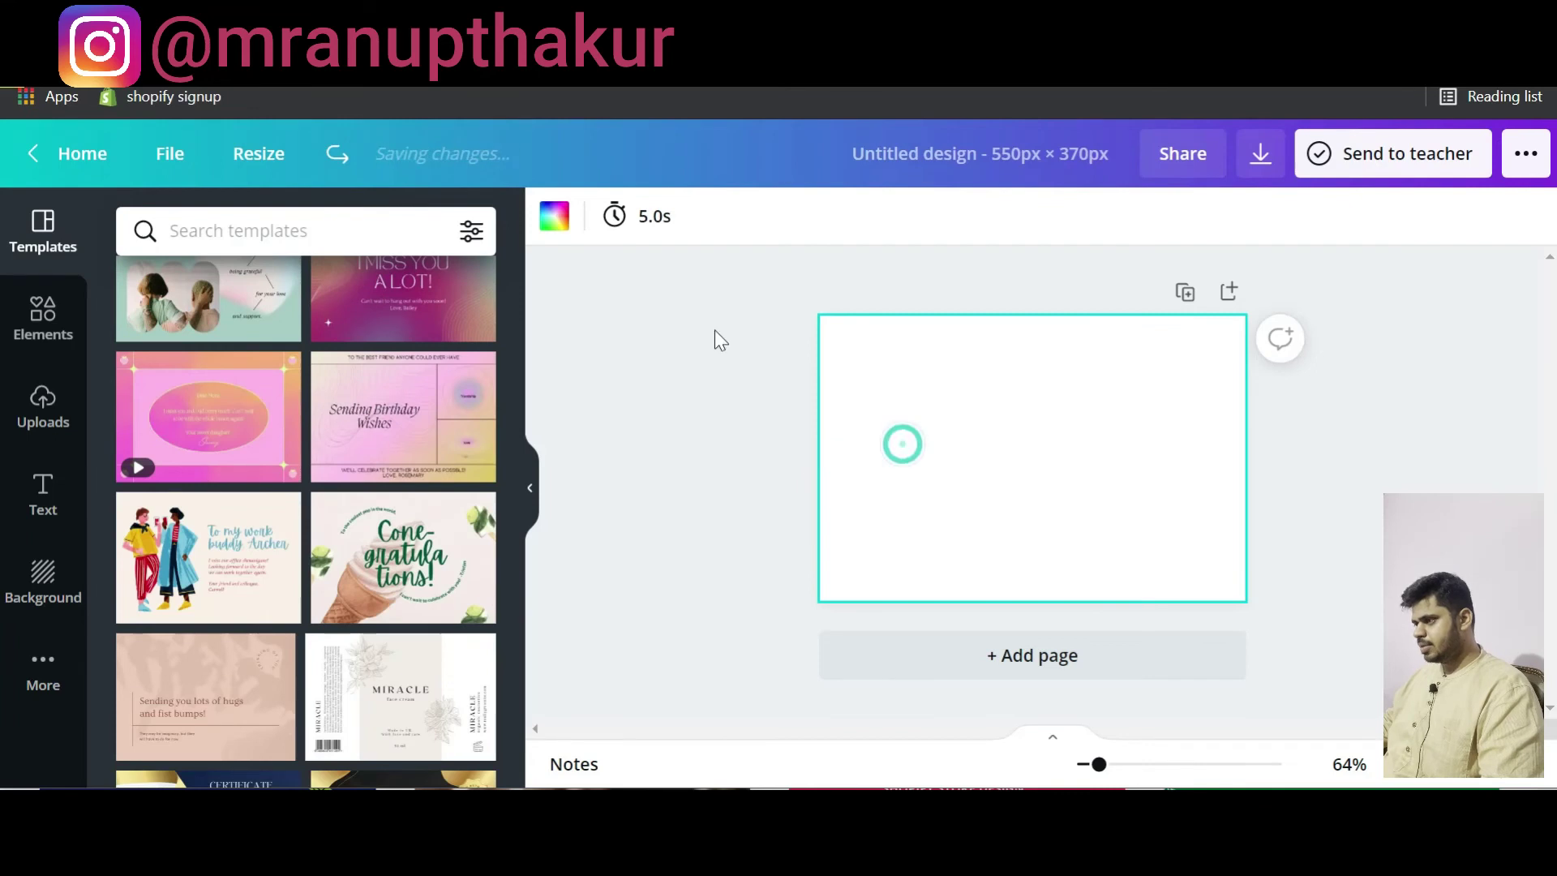
left_click(554, 216)
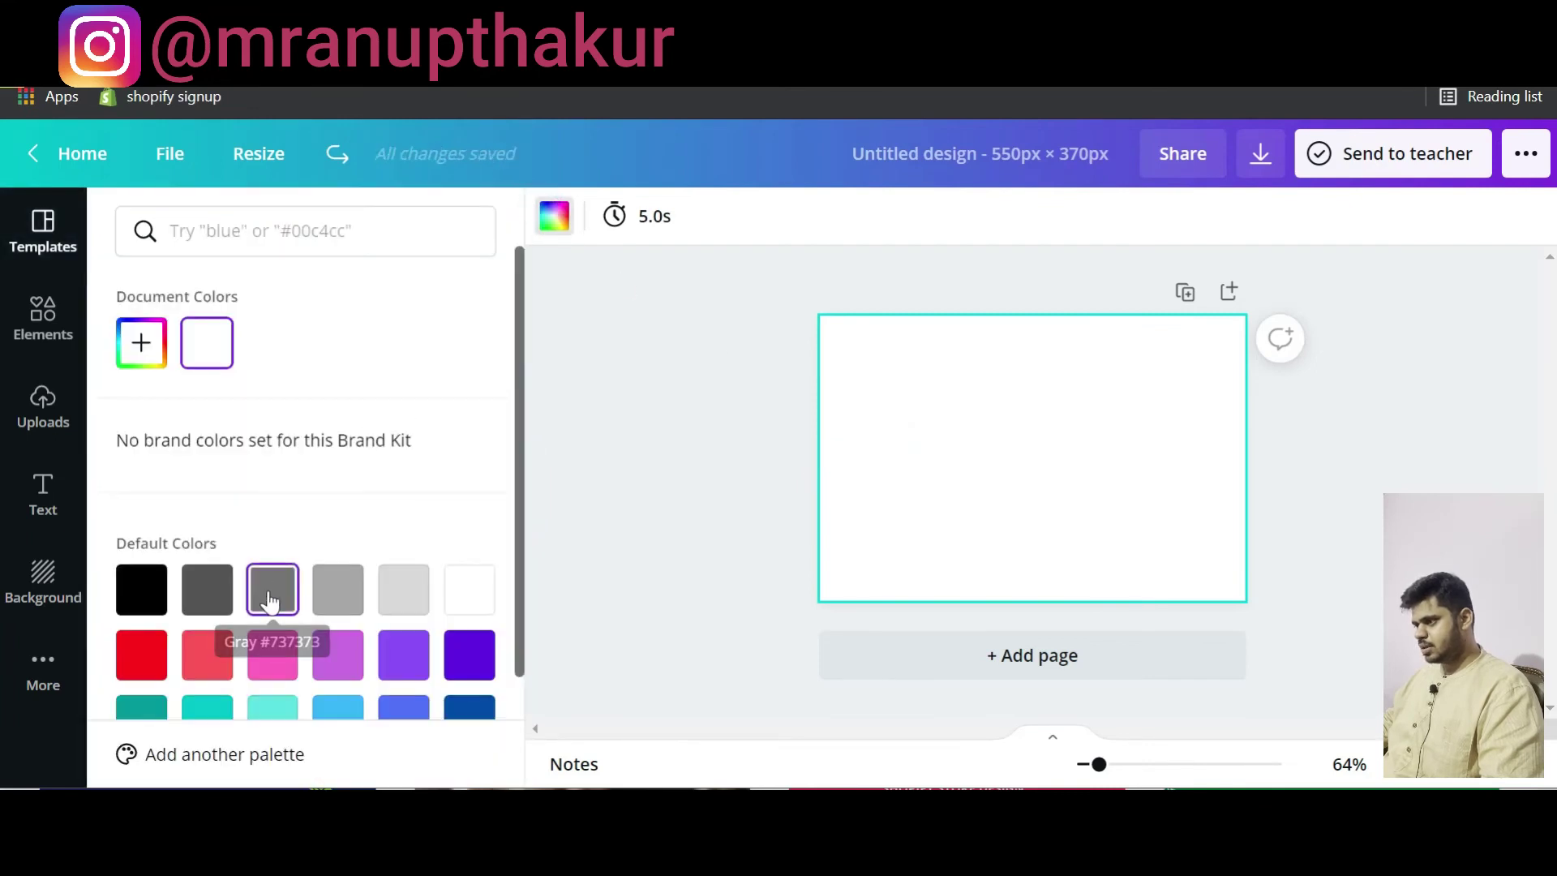
left_click(225, 662)
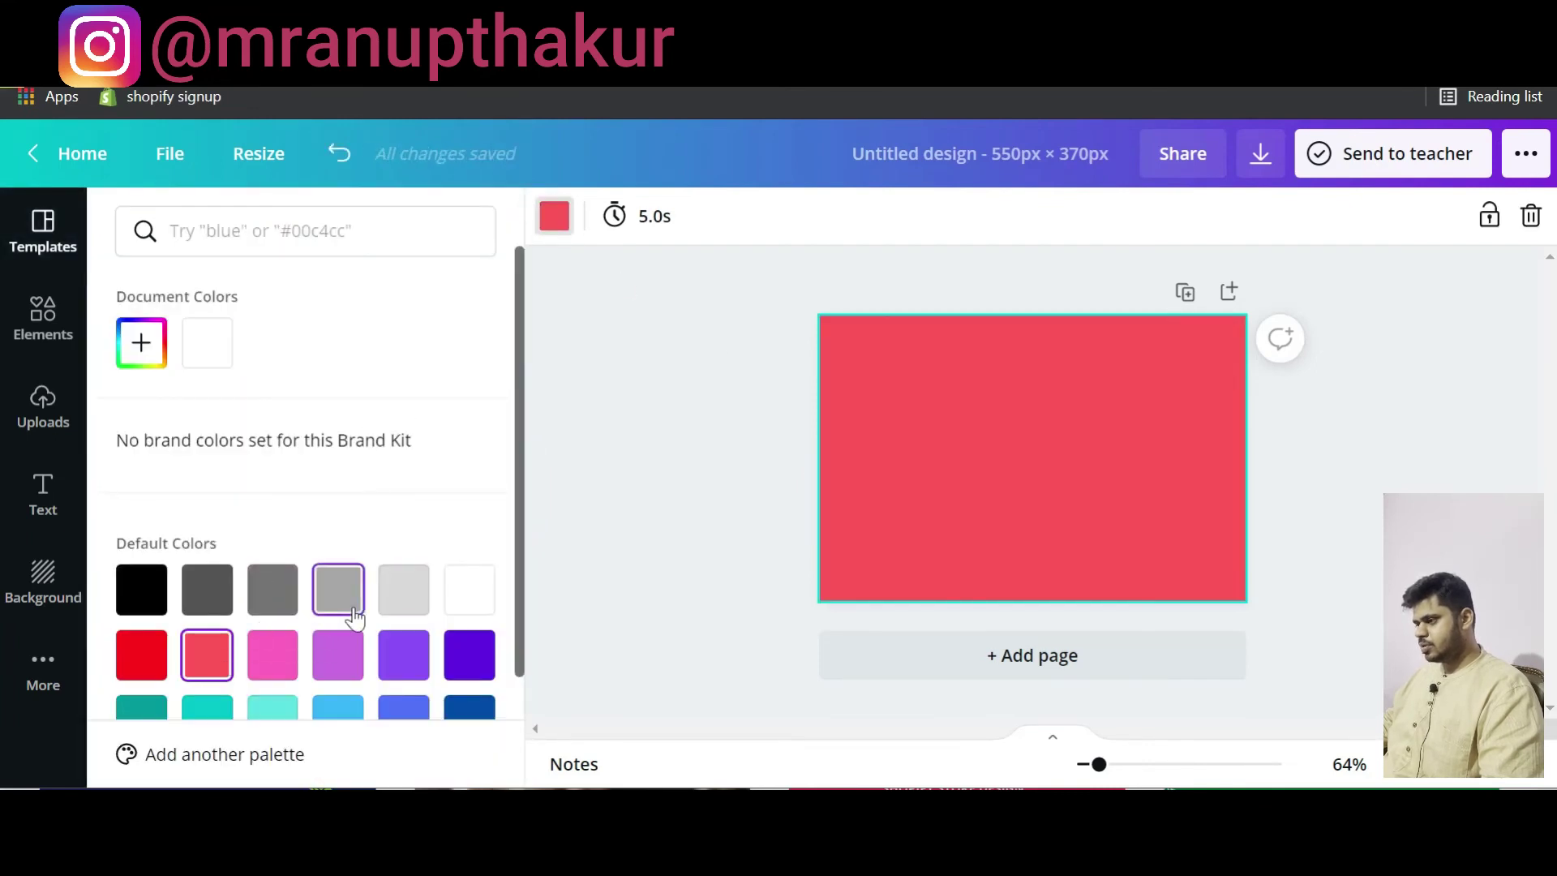
scroll(341, 600, "down", 2)
left_click(343, 655)
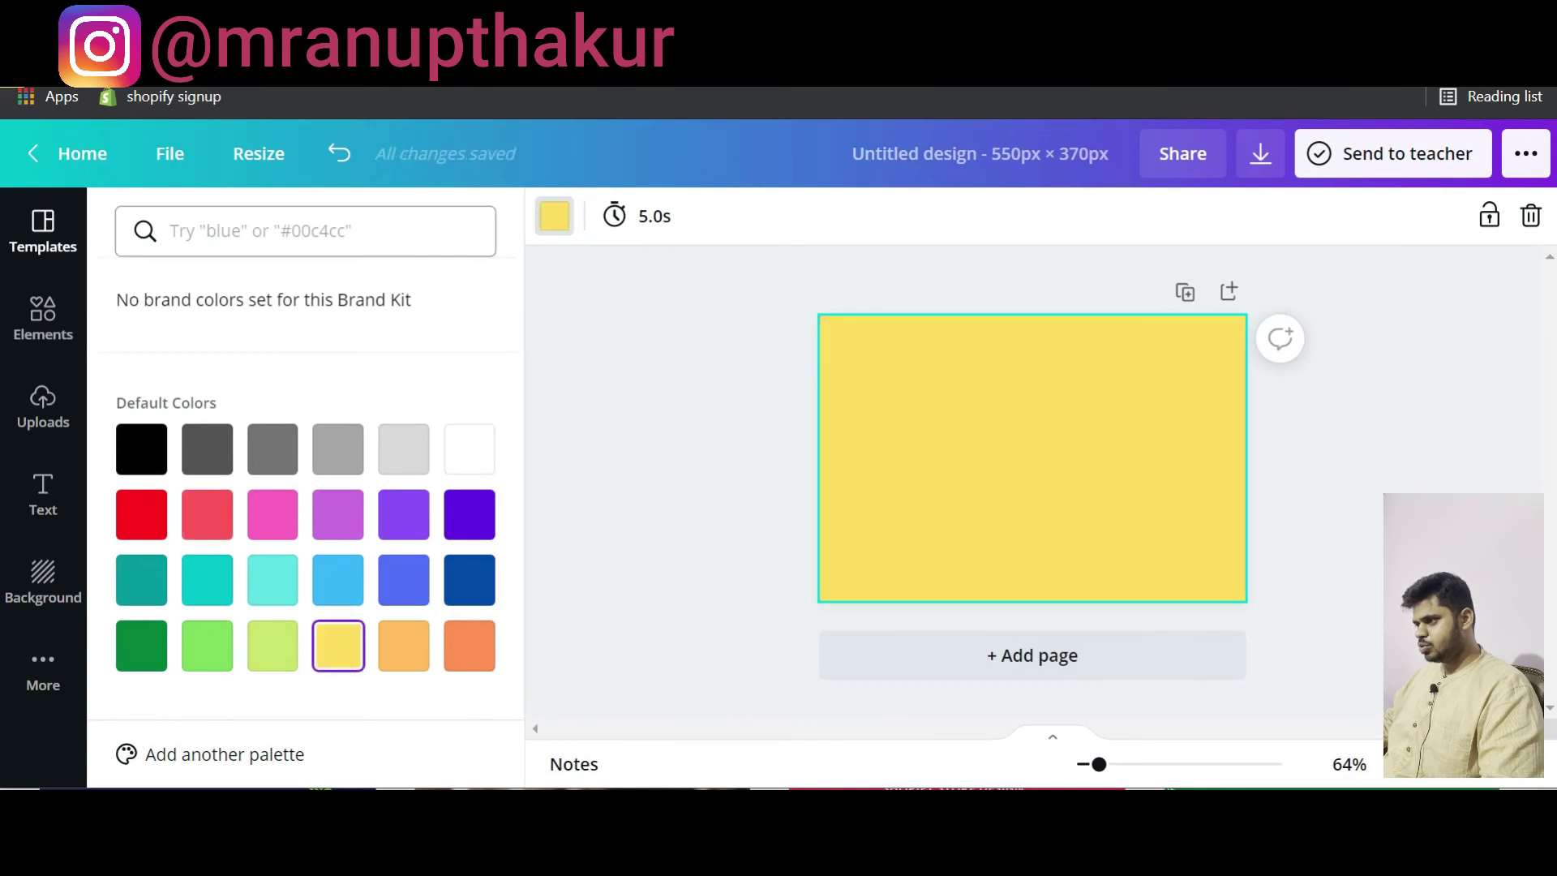
Step: Set the page background to a custom bright turquoise green, and deselect the page
scroll(243, 527, "up", 2)
left_click(142, 343)
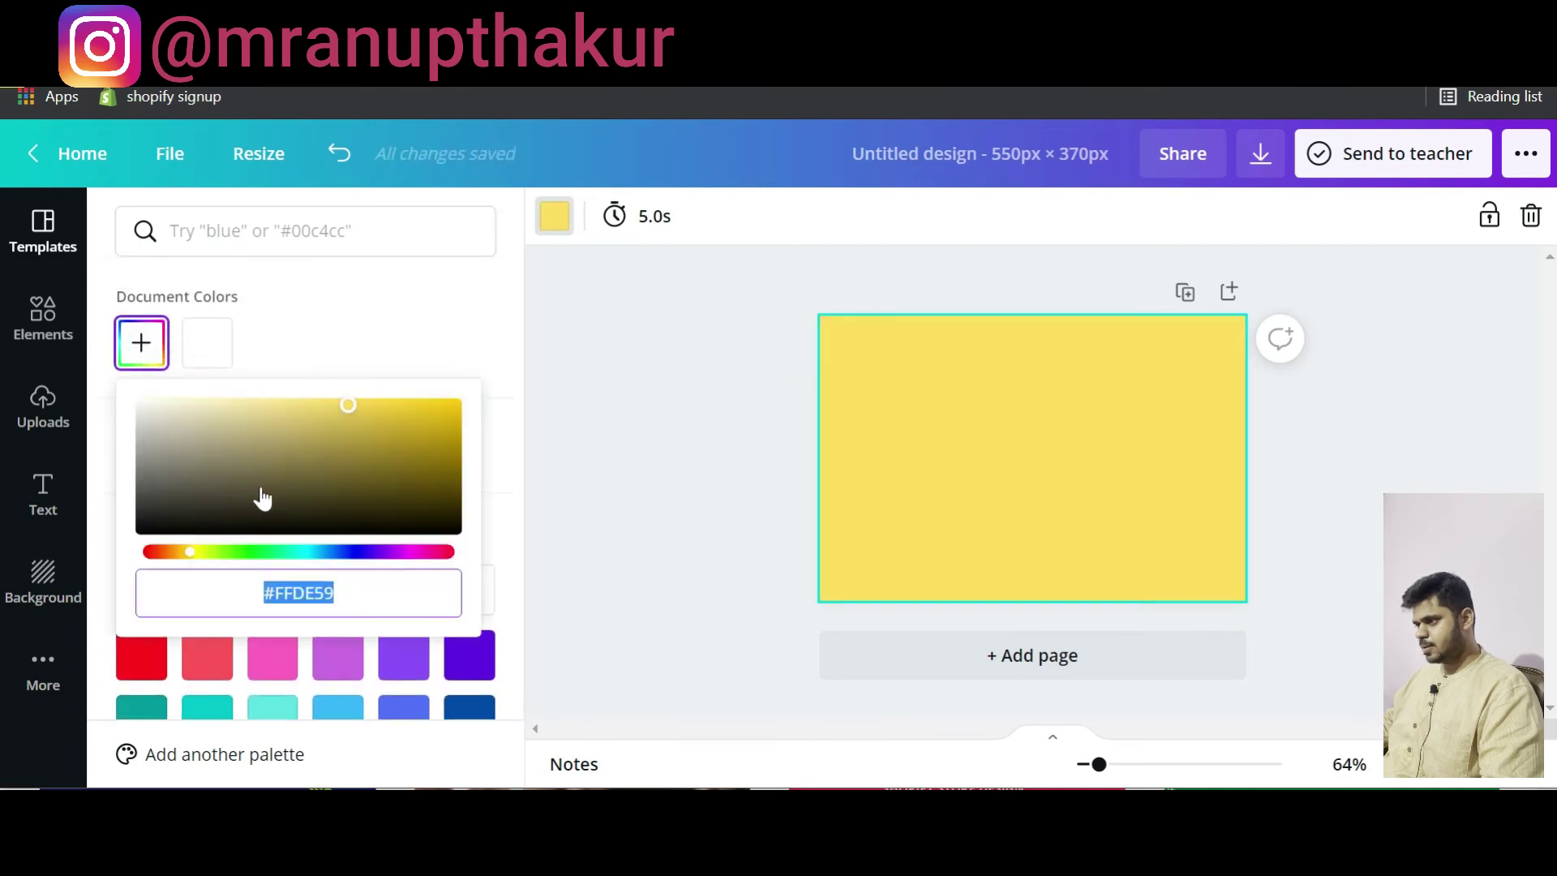
left_click_drag(335, 454, 477, 412)
left_click_drag(195, 562, 292, 555)
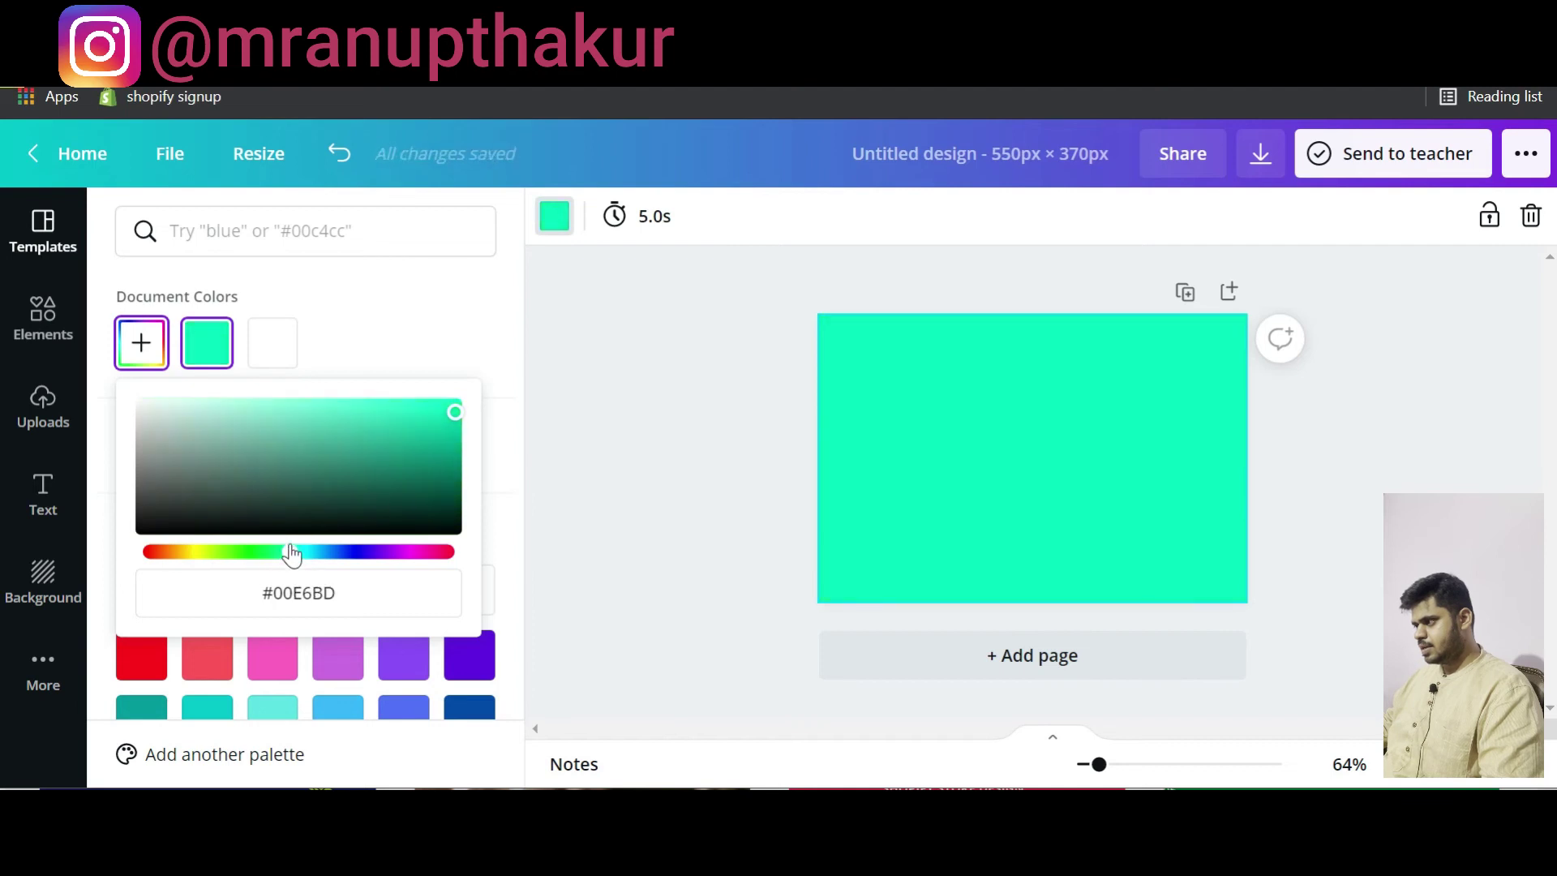
left_click(761, 302)
left_click(745, 318)
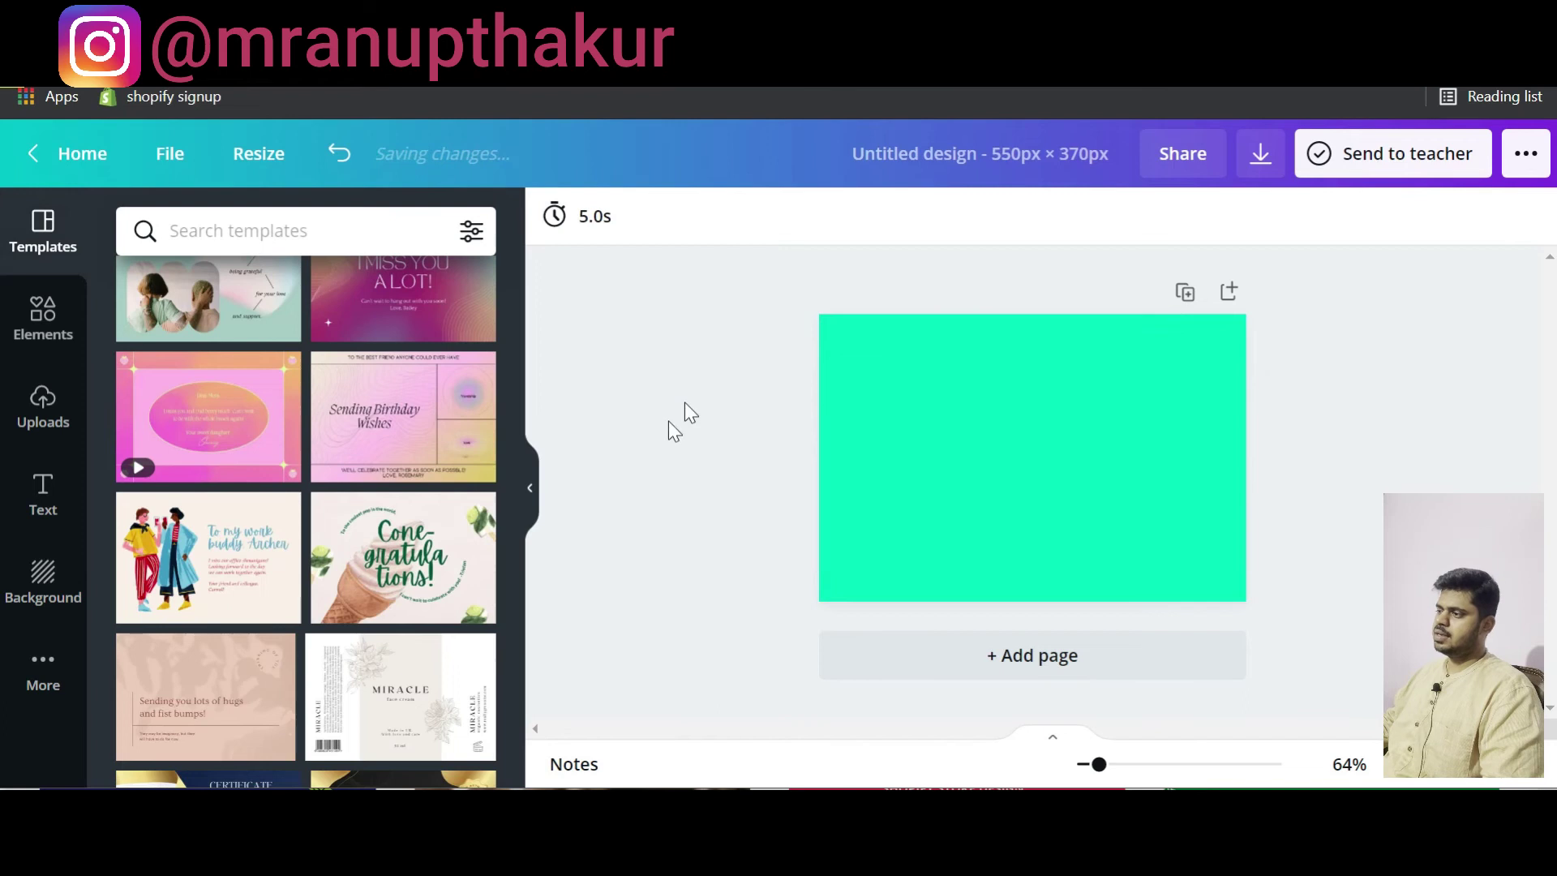
Step: Add a heading reading "shopify website design" and move it near the top of the turquoise page
left_click(44, 507)
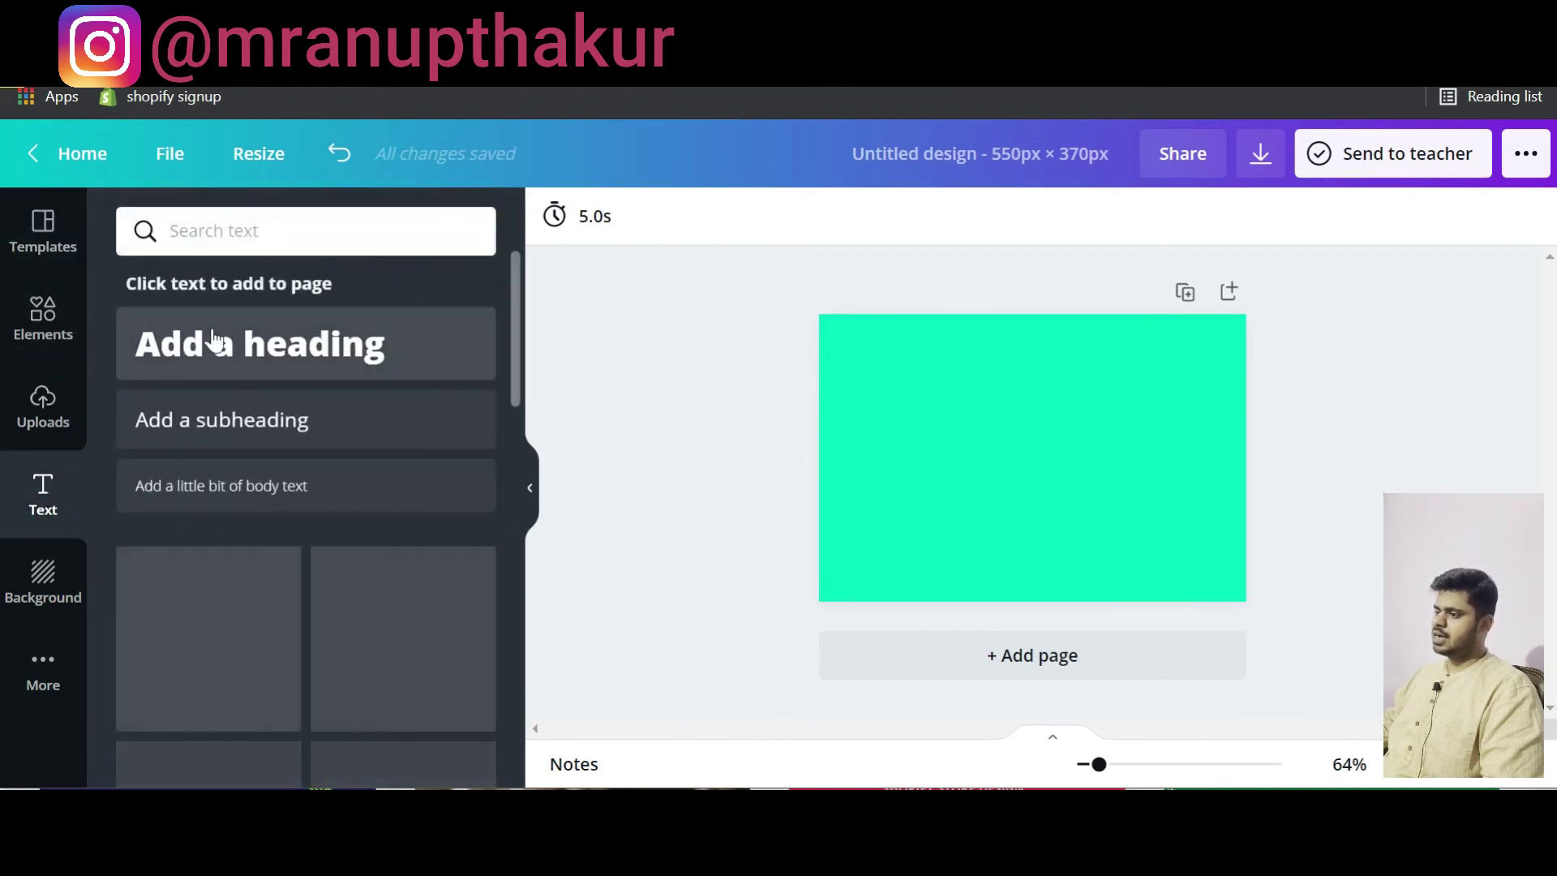
left_click(258, 360)
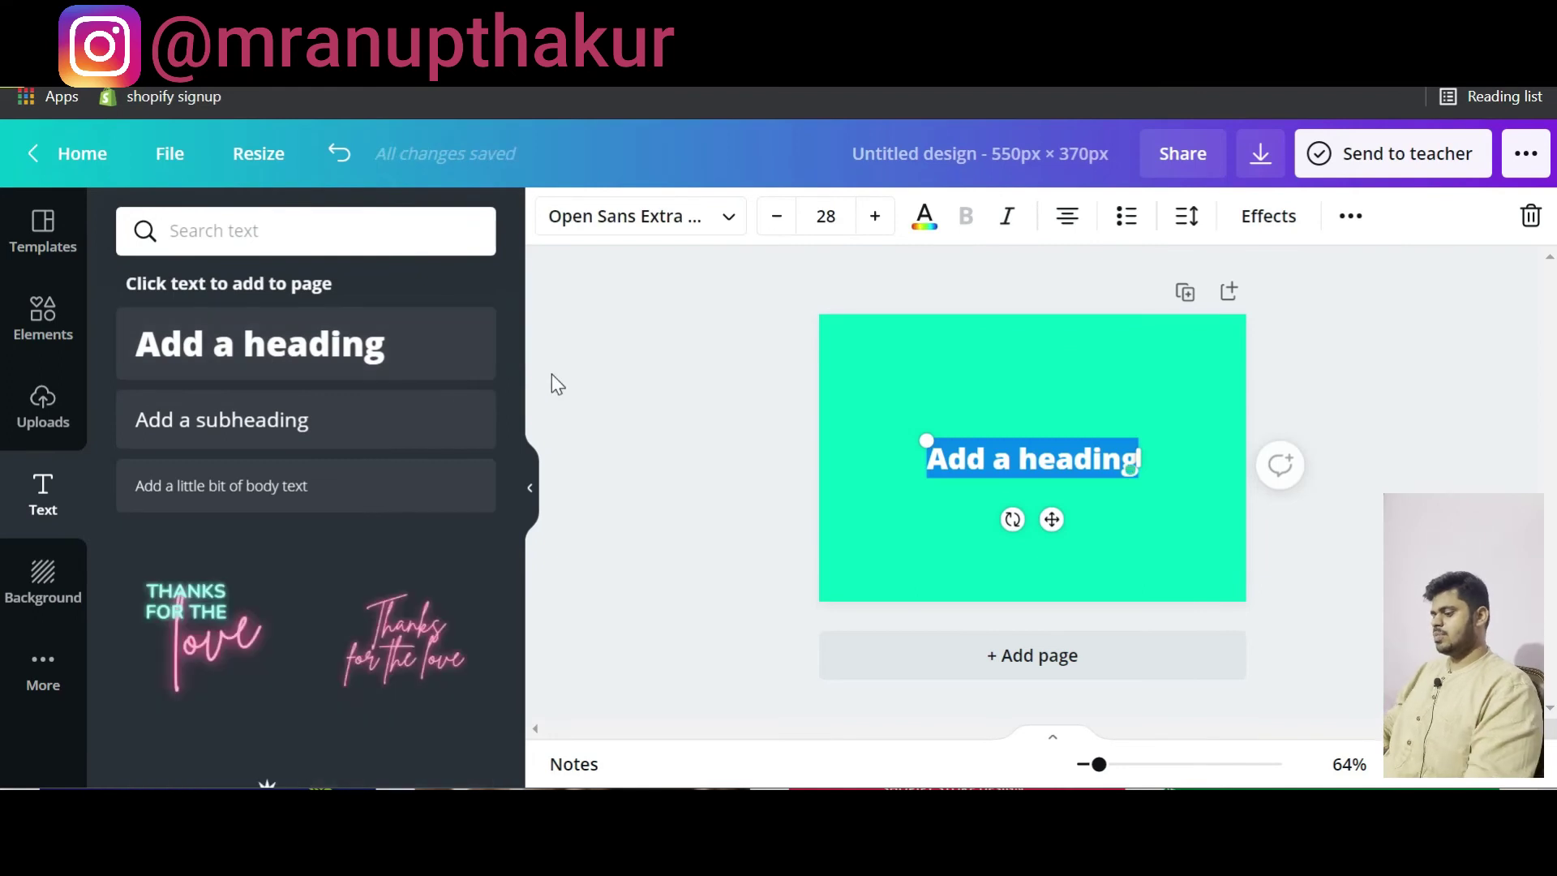
type("shop")
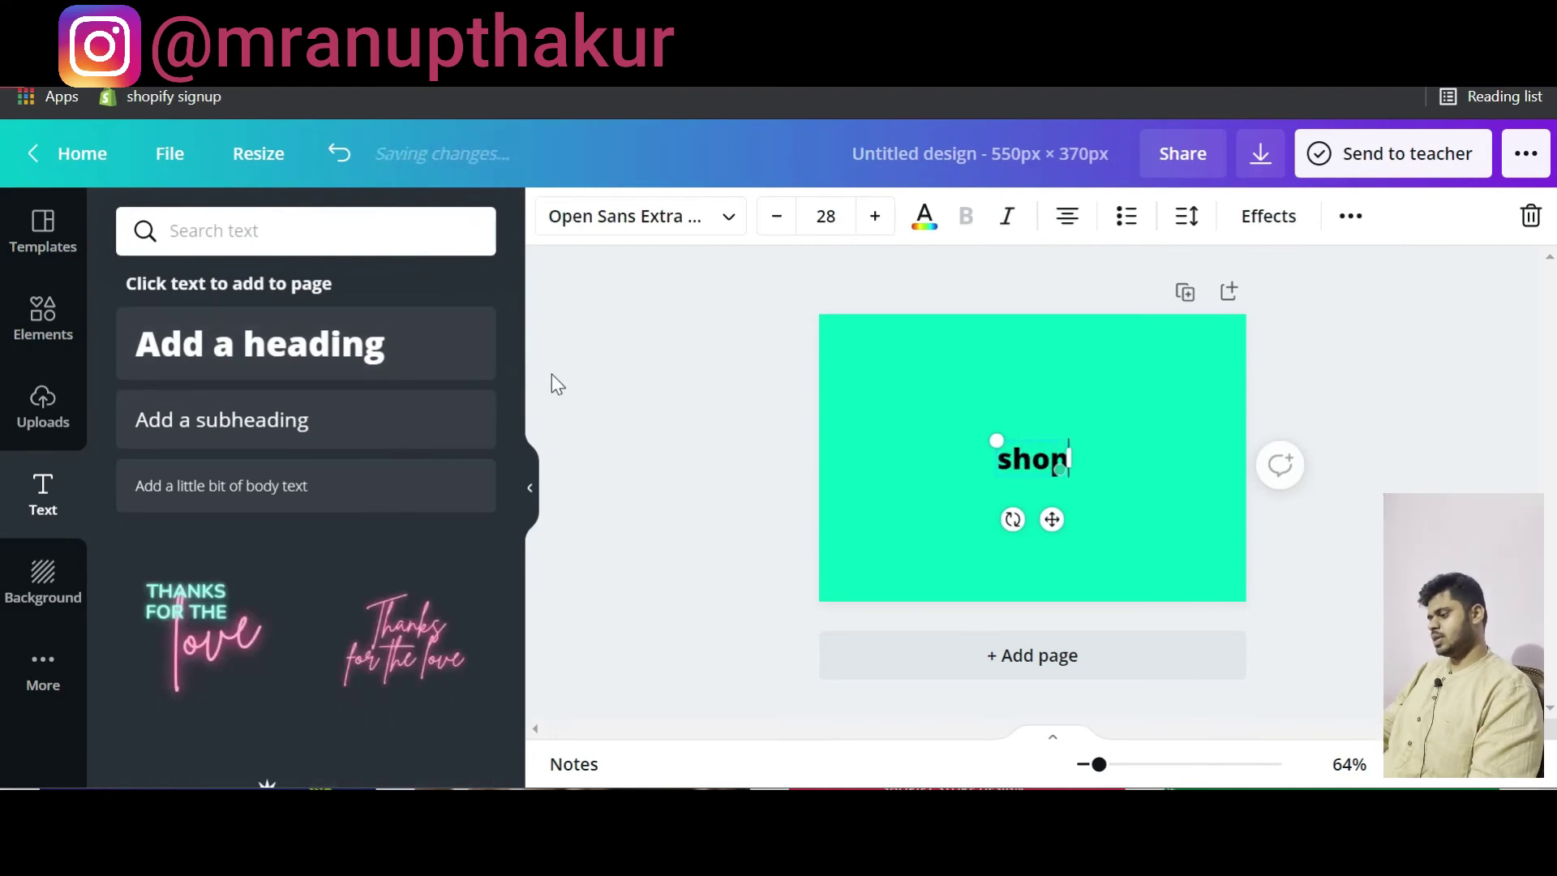
type("ify we")
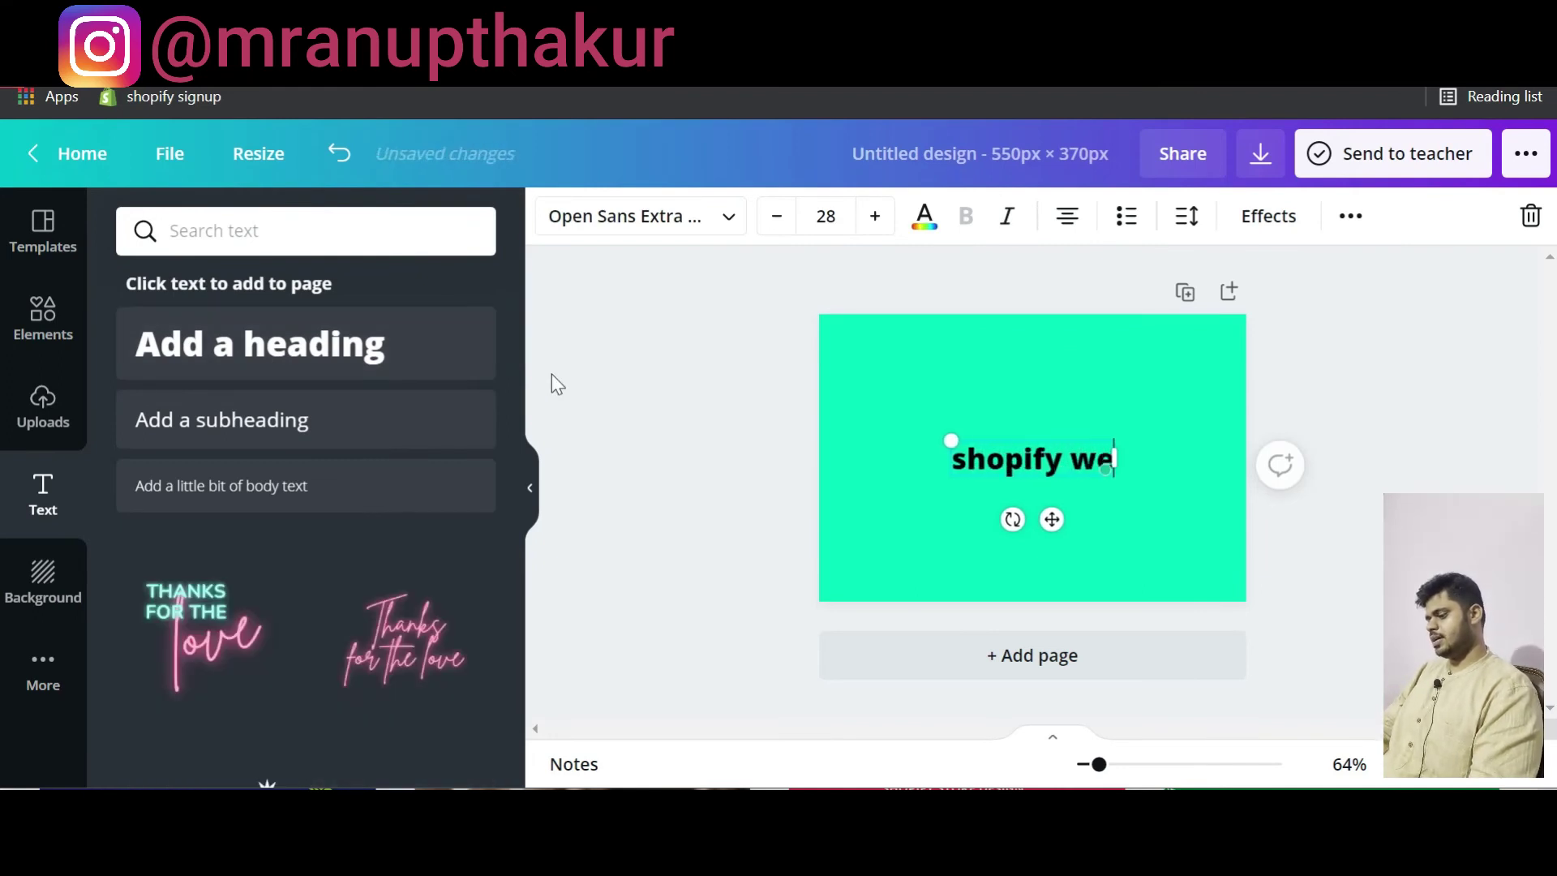
type("bsite de")
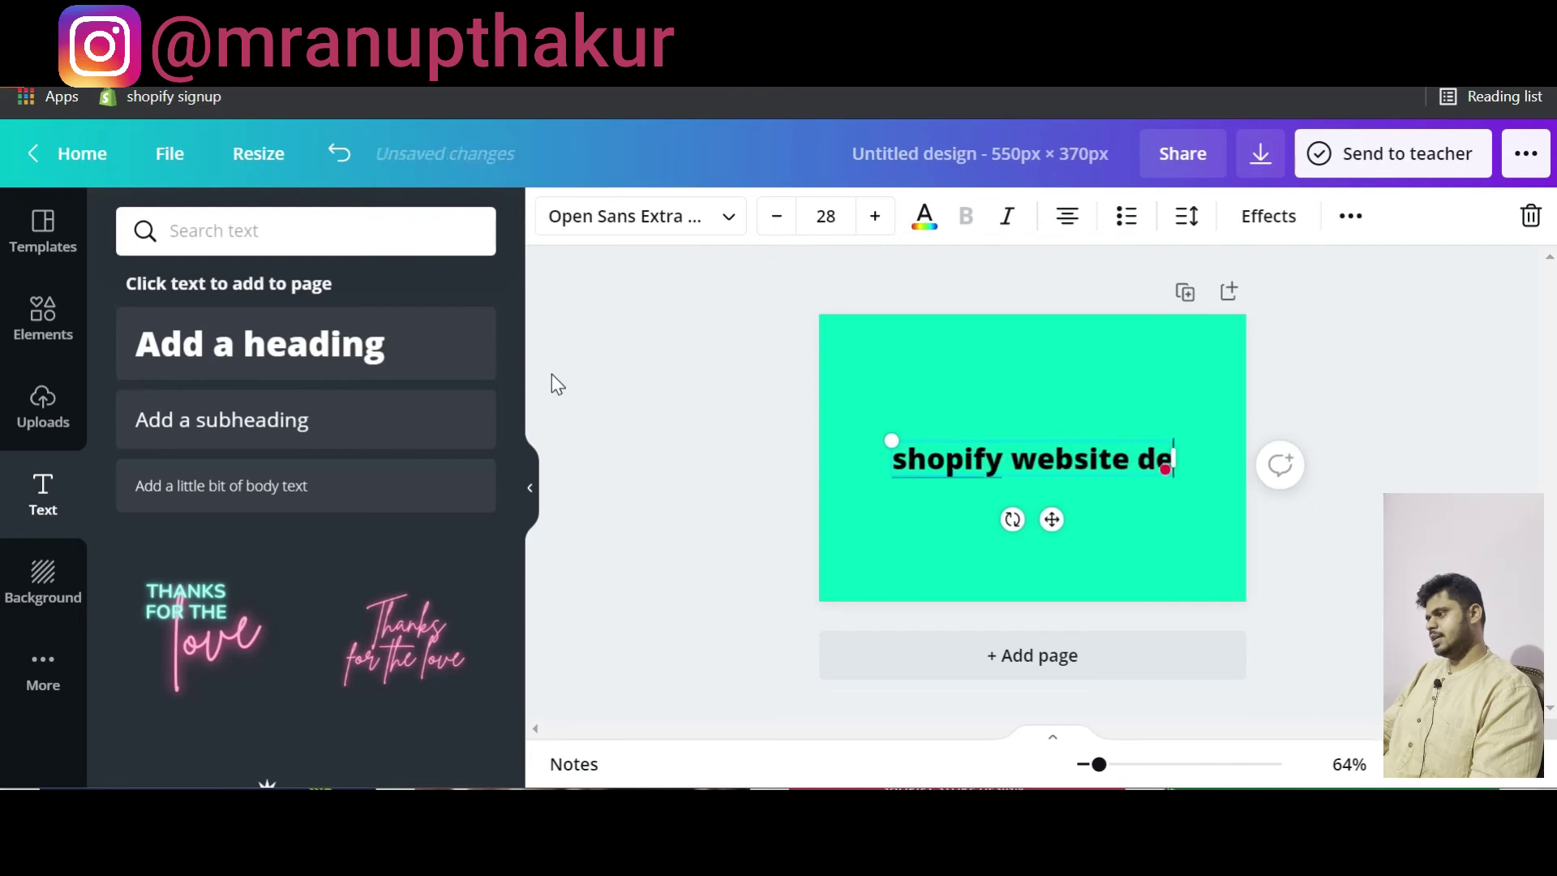
type("sign")
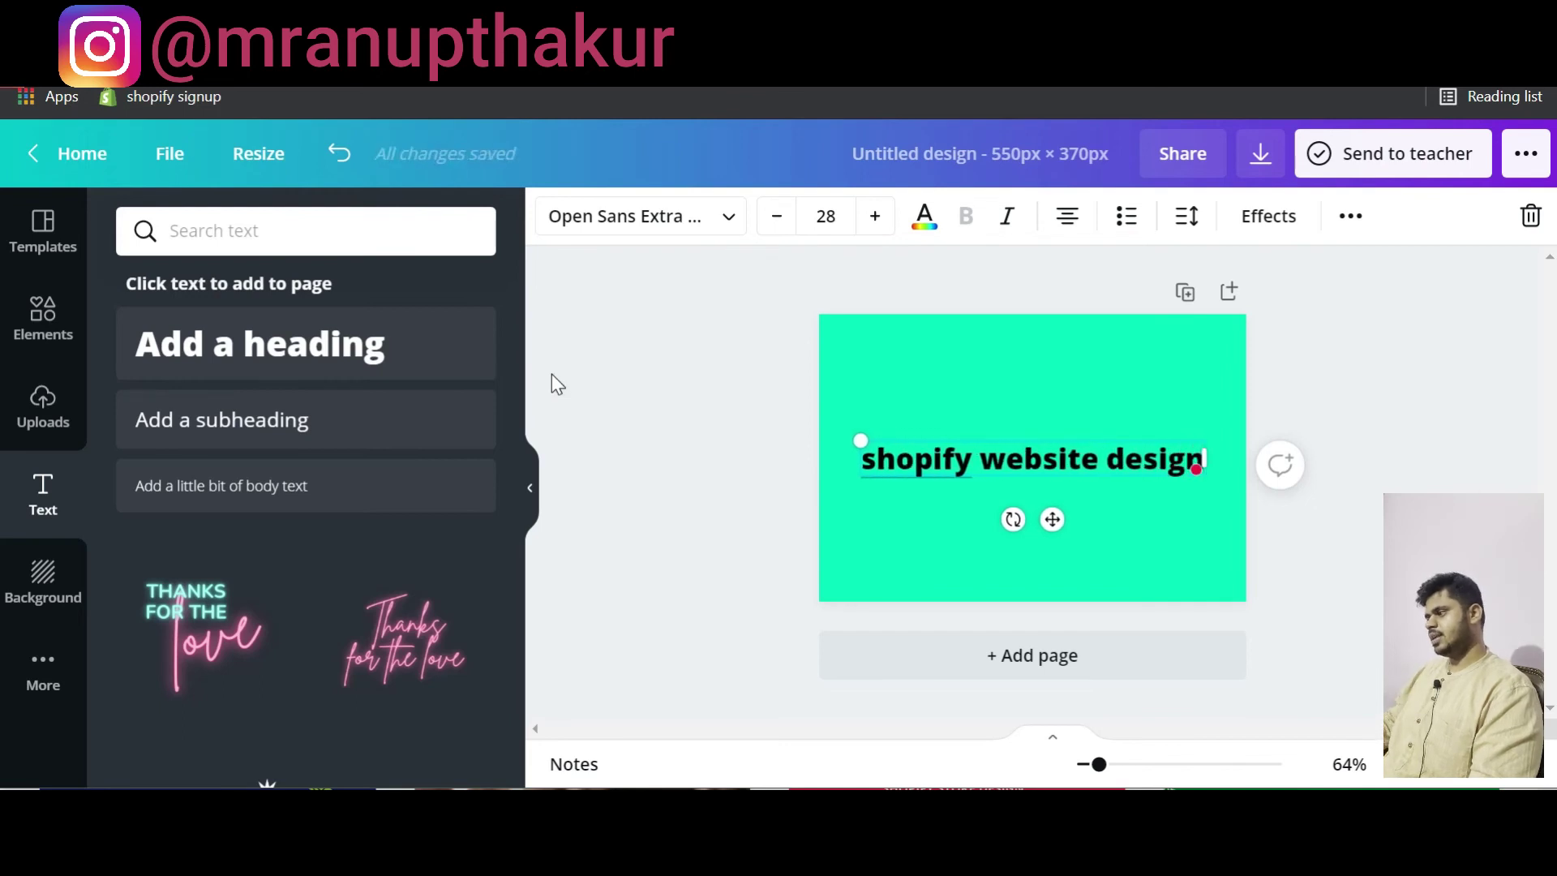
key("Return")
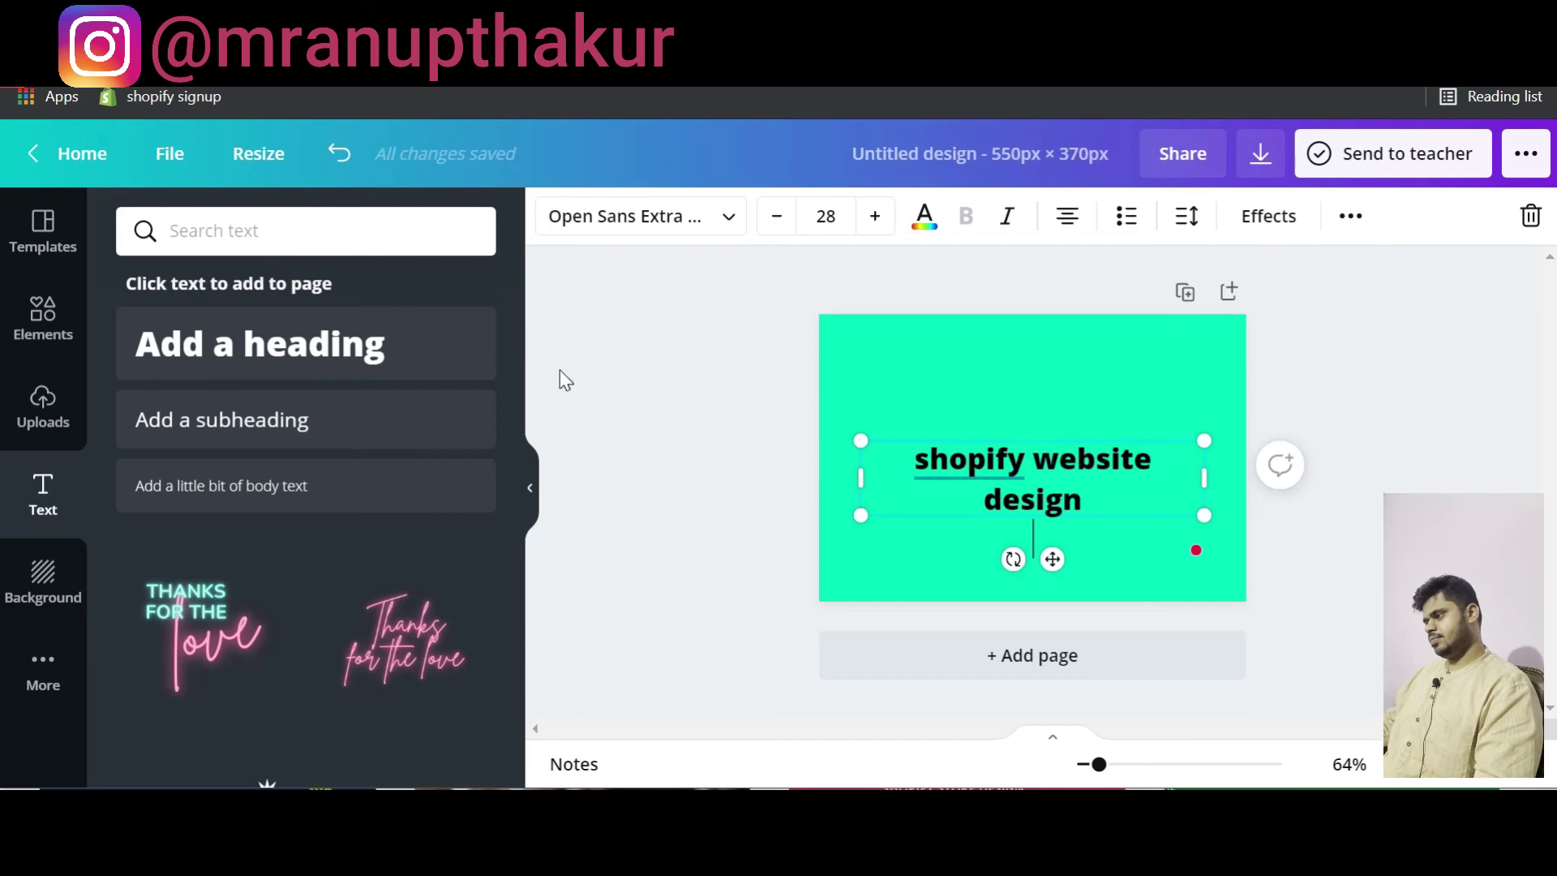
key("ctrl+z")
left_click_drag(1052, 513, 1039, 406)
left_click(688, 412)
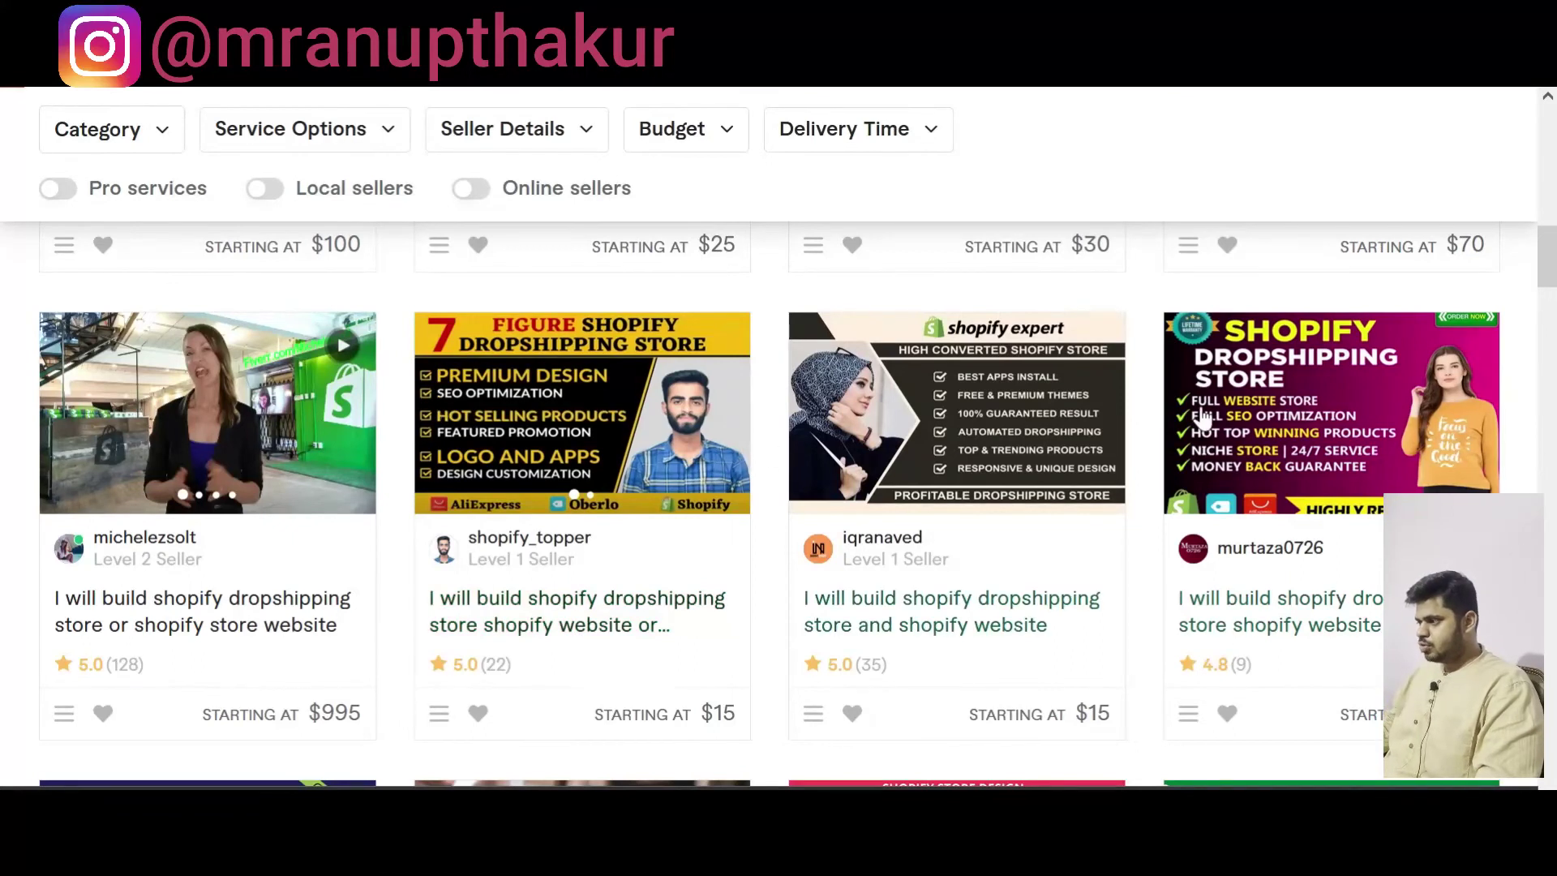
Step: Switch to the Fiverr results for "build shopify dropshipping store" and compare the text and portraits on competitors' thumbnails
scroll(278, 451, "up", 8)
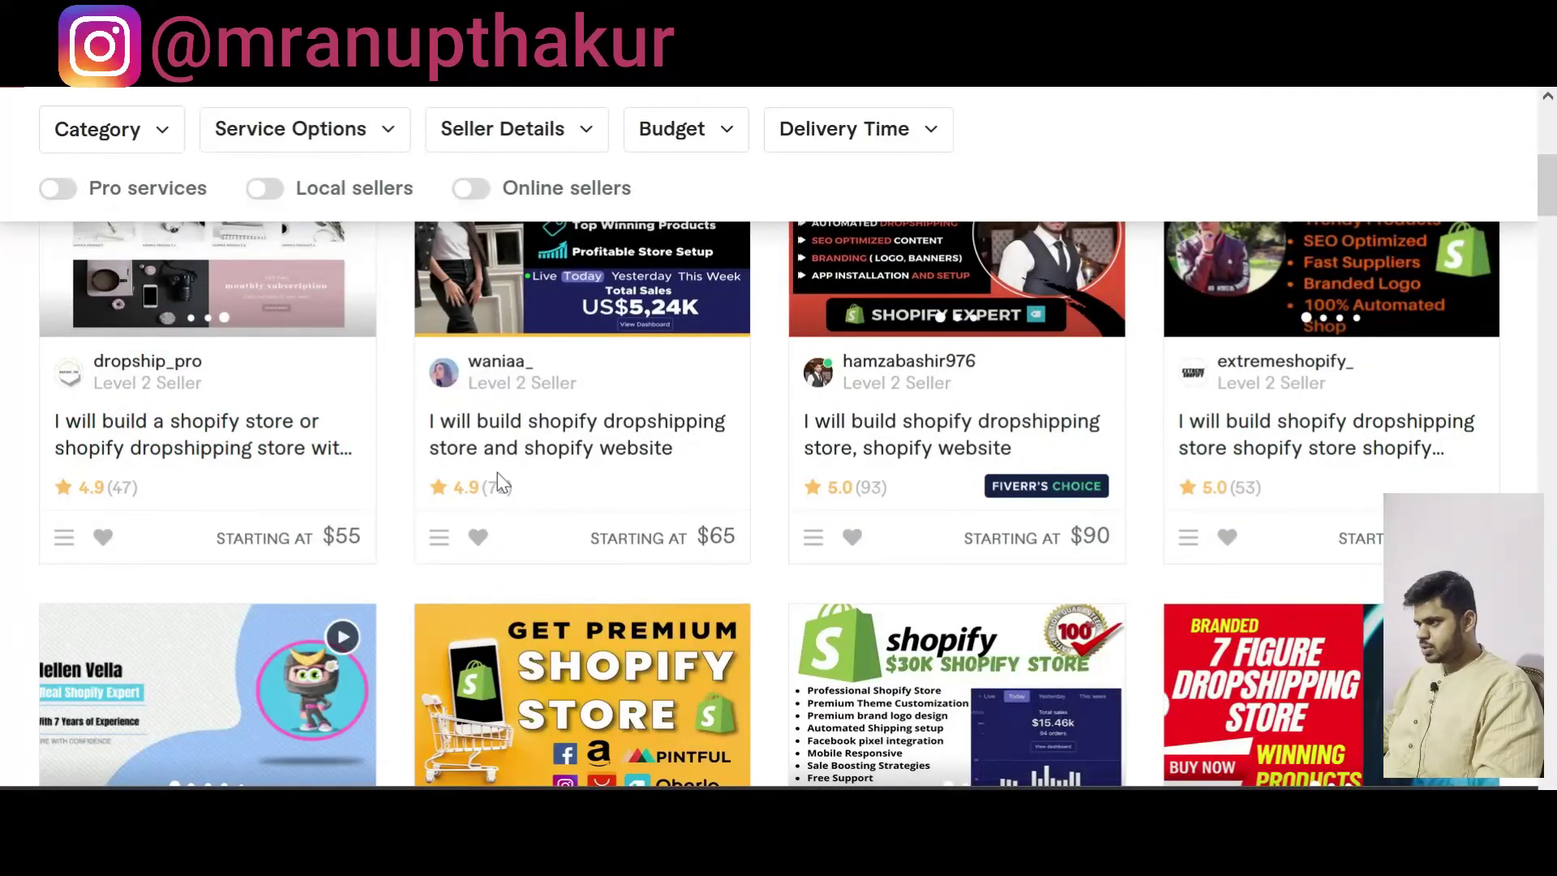
scroll(498, 472, "up", 5)
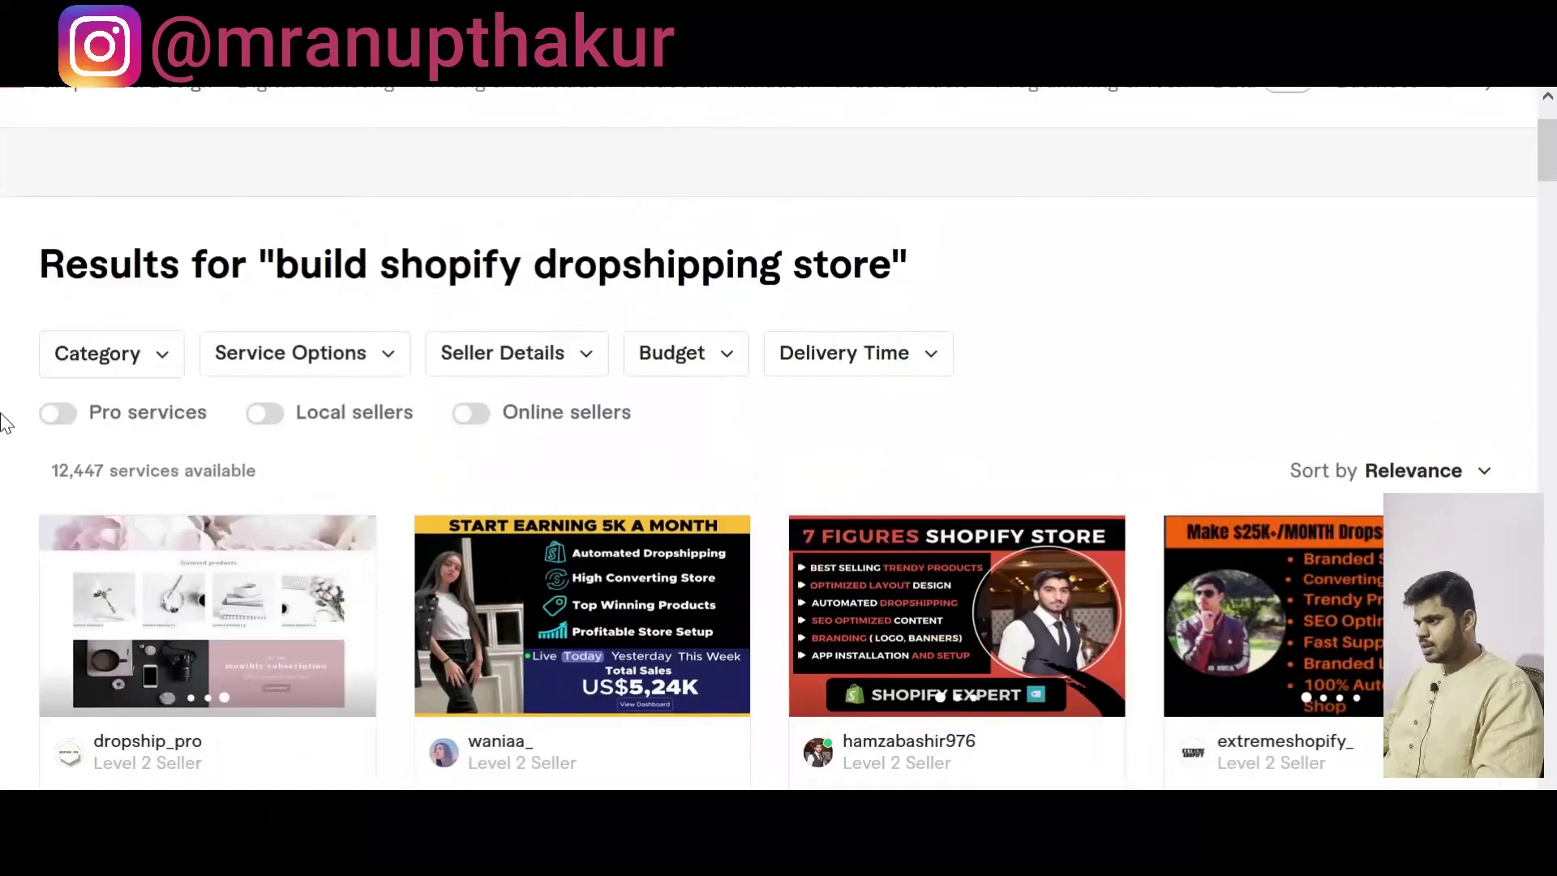
scroll(5, 406, "down", 10)
scroll(4, 388, "down", 3)
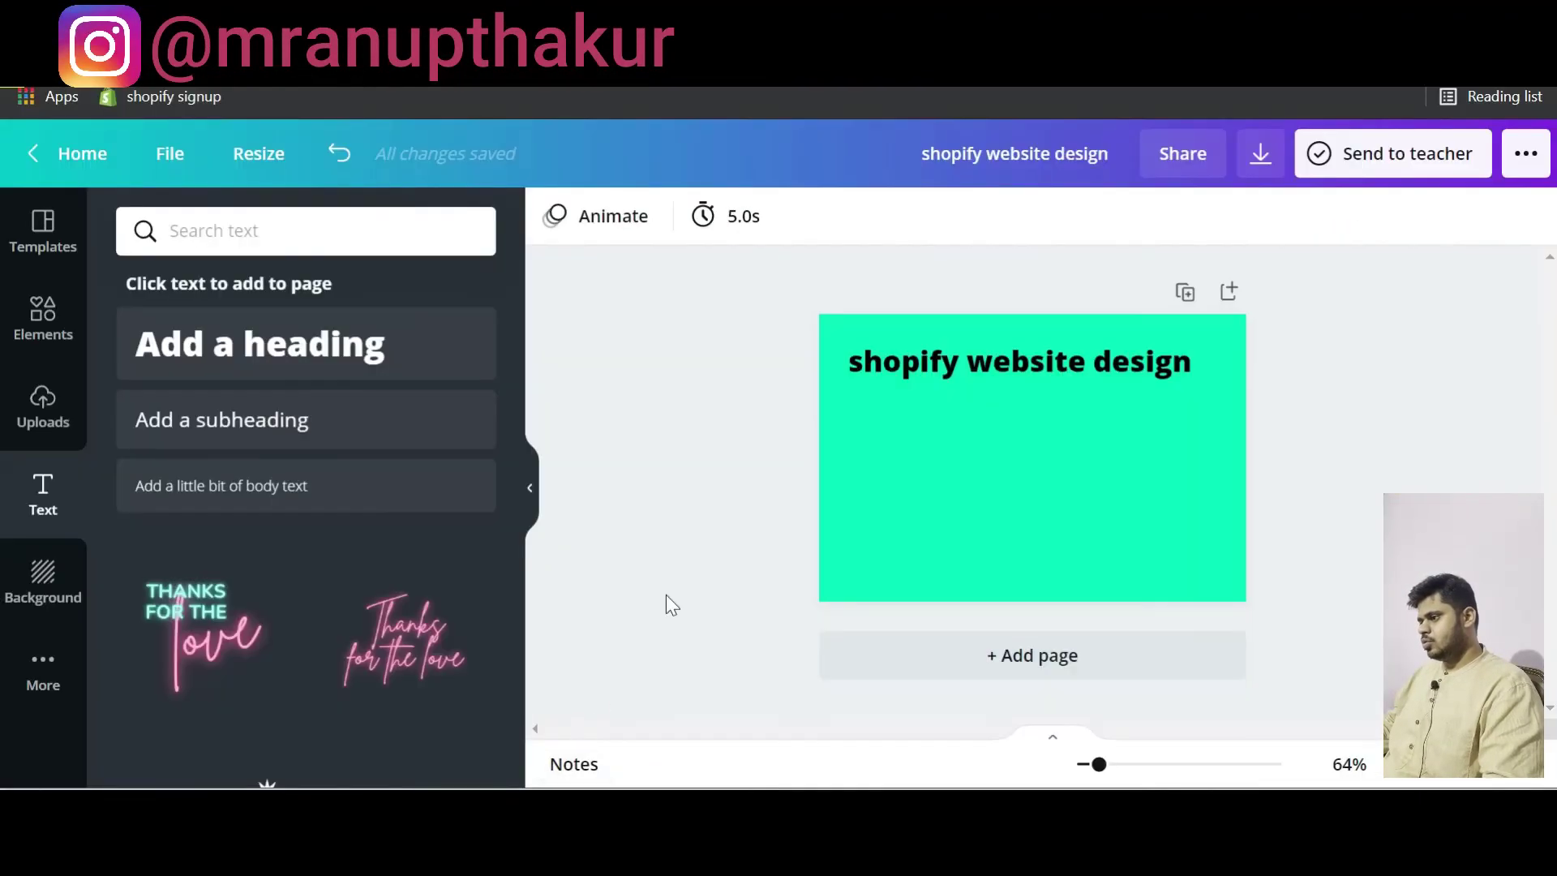
Step: Back in Canva, place the uploaded circular portrait with the transparent background at the page's right side, below the heading
left_click(45, 410)
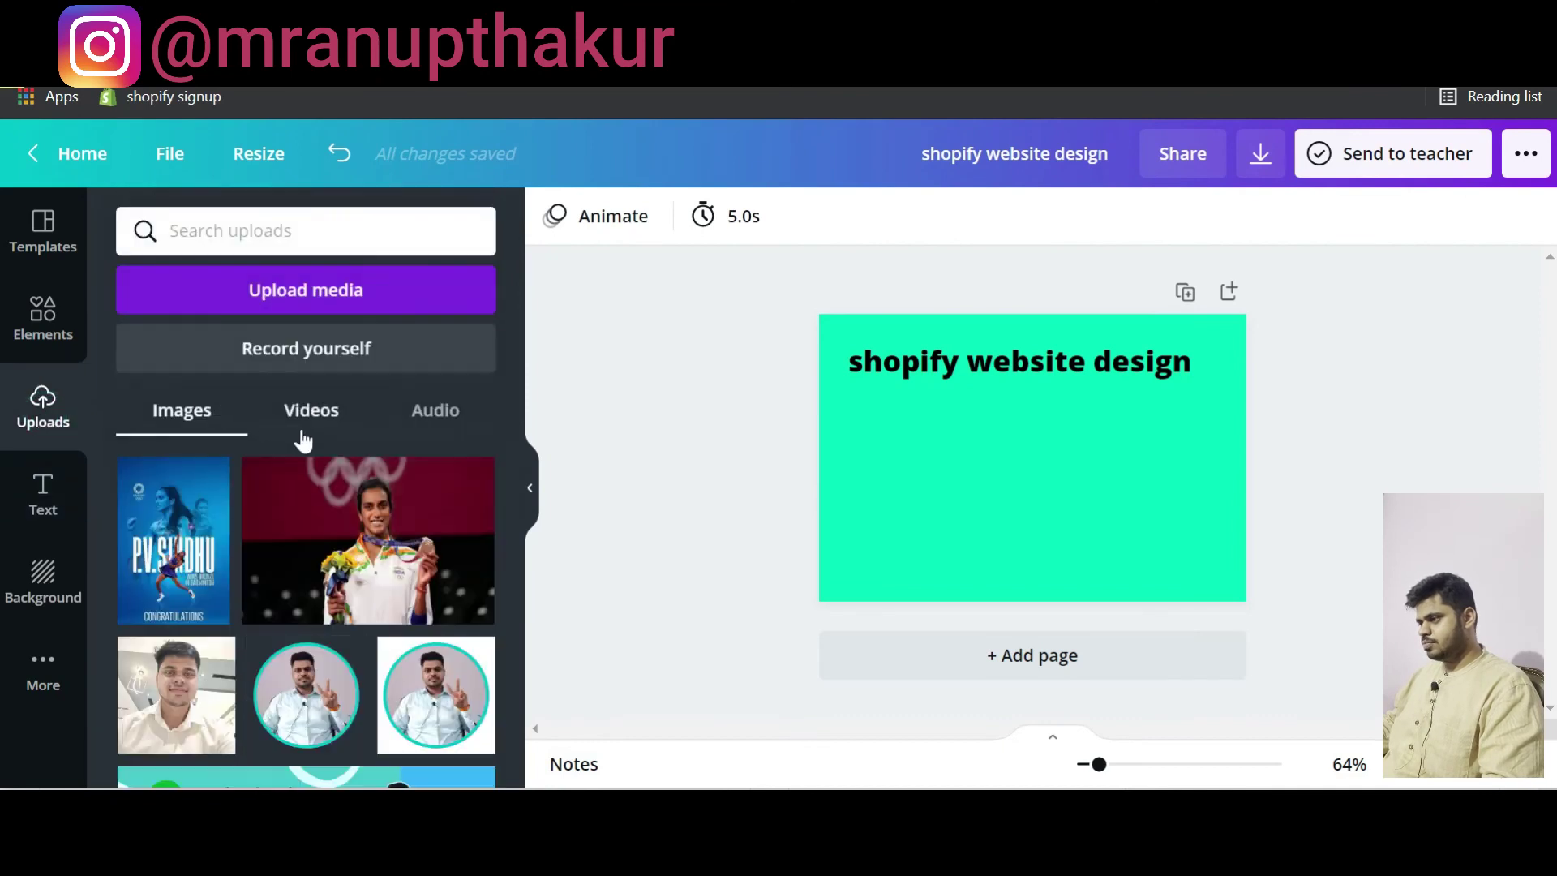
left_click(275, 697)
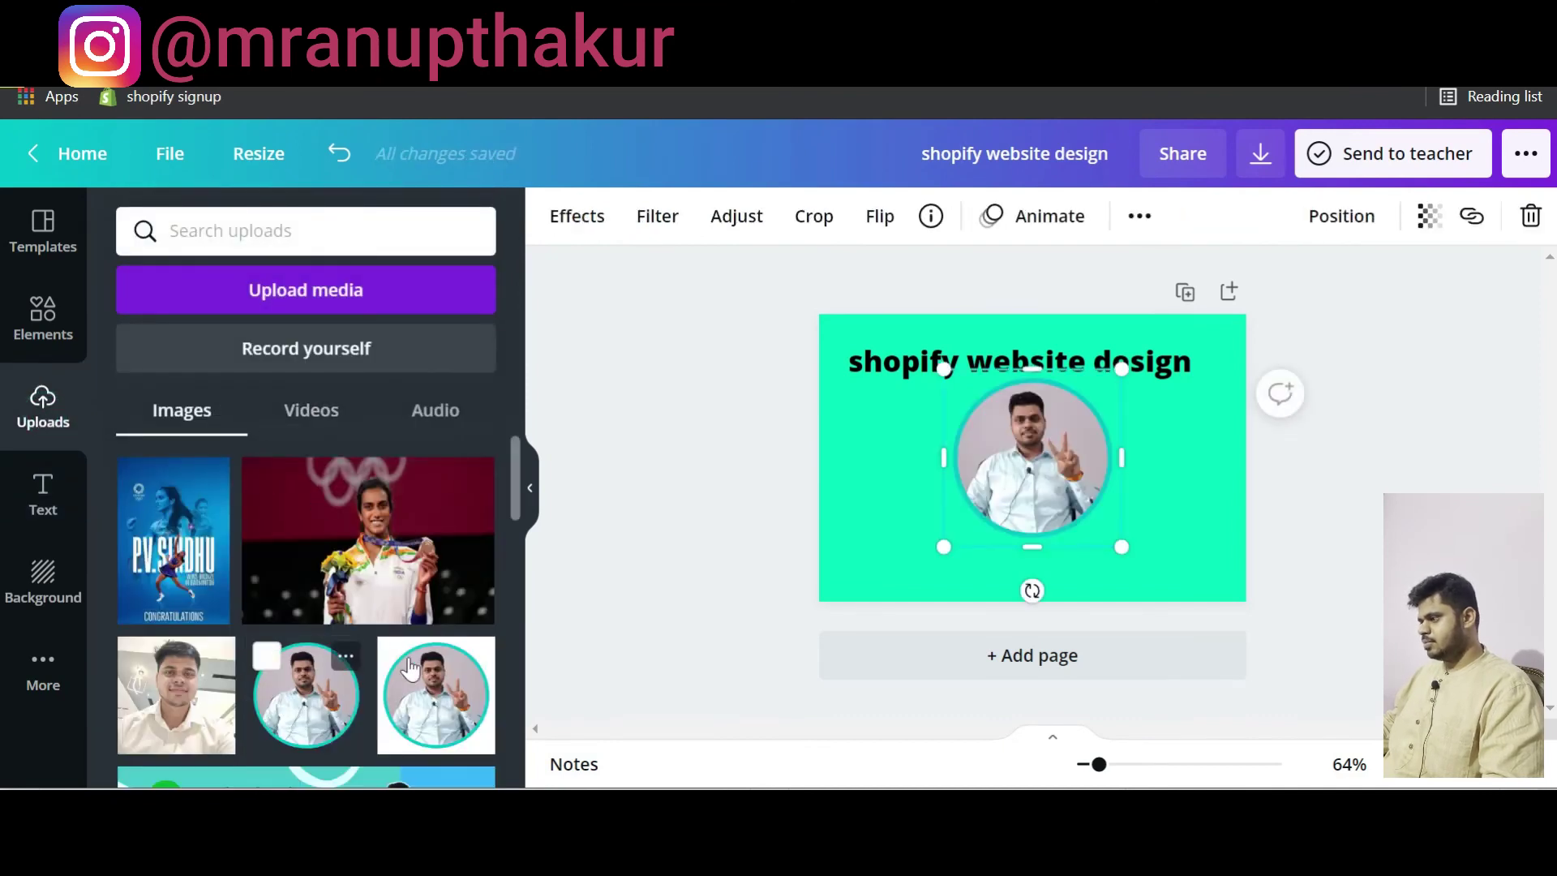
left_click_drag(1064, 468, 1164, 483)
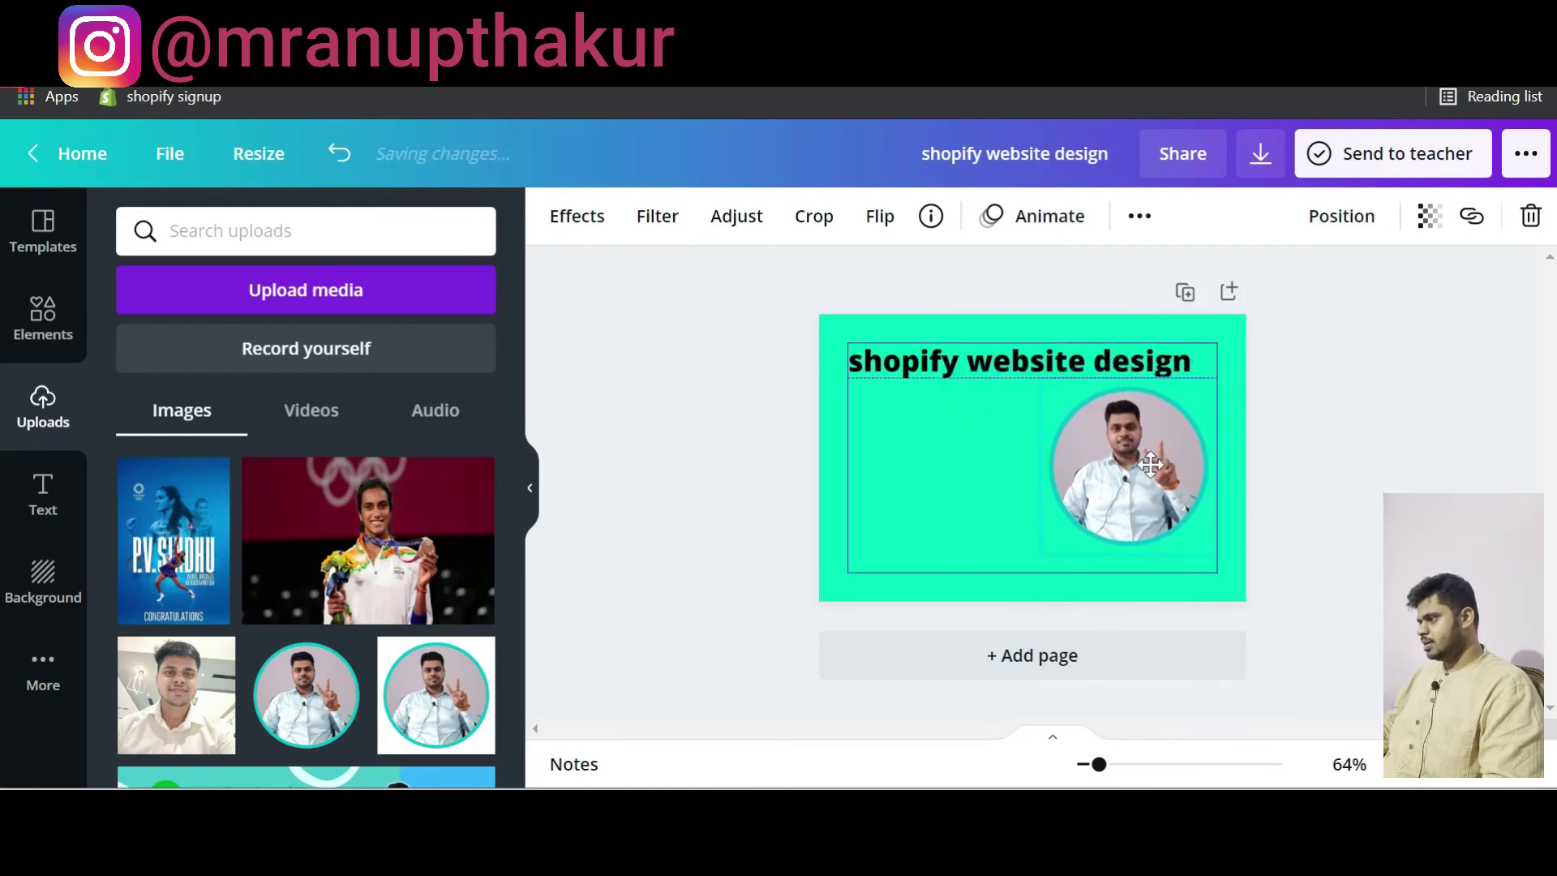
left_click(766, 519)
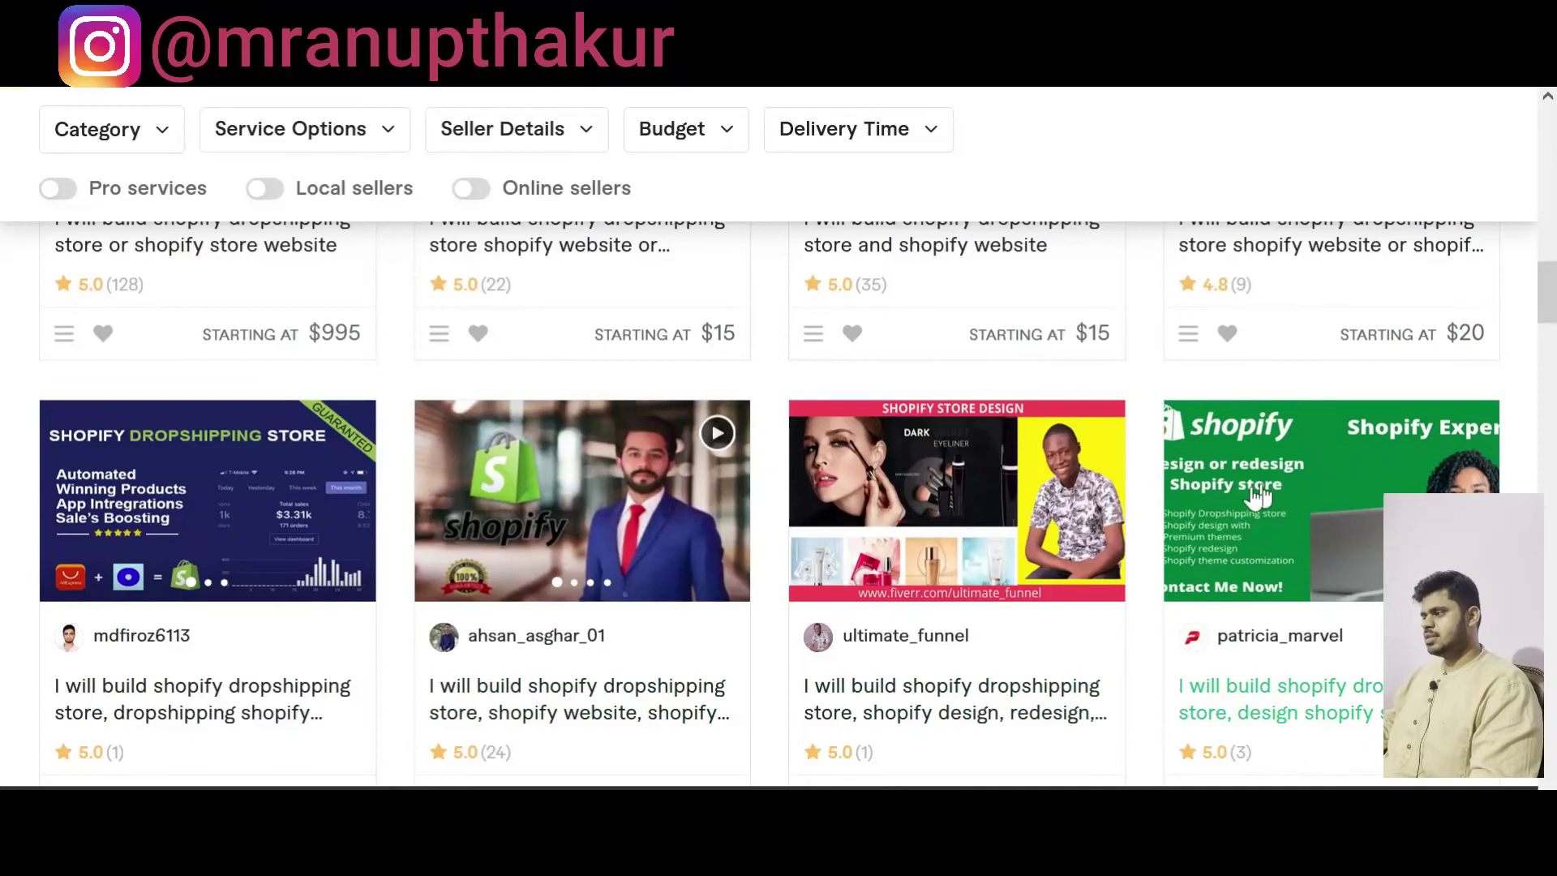
Step: Check further Fiverr thumbnails, then return to Canva and download the design as a PNG at 550 x 370 px
scroll(1330, 536, "down", 5)
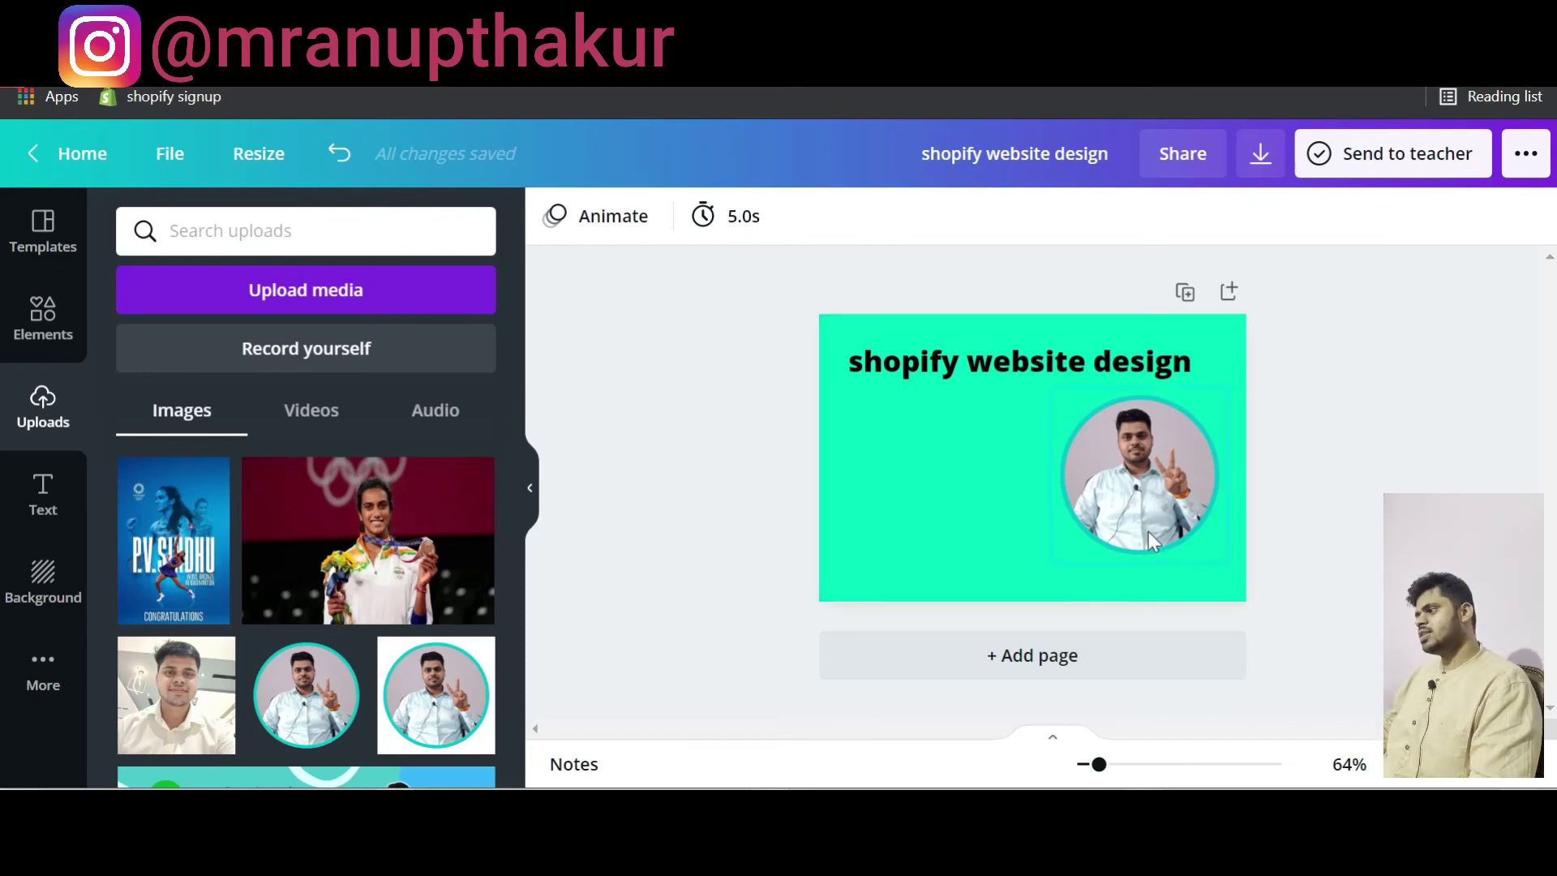
left_click(901, 487)
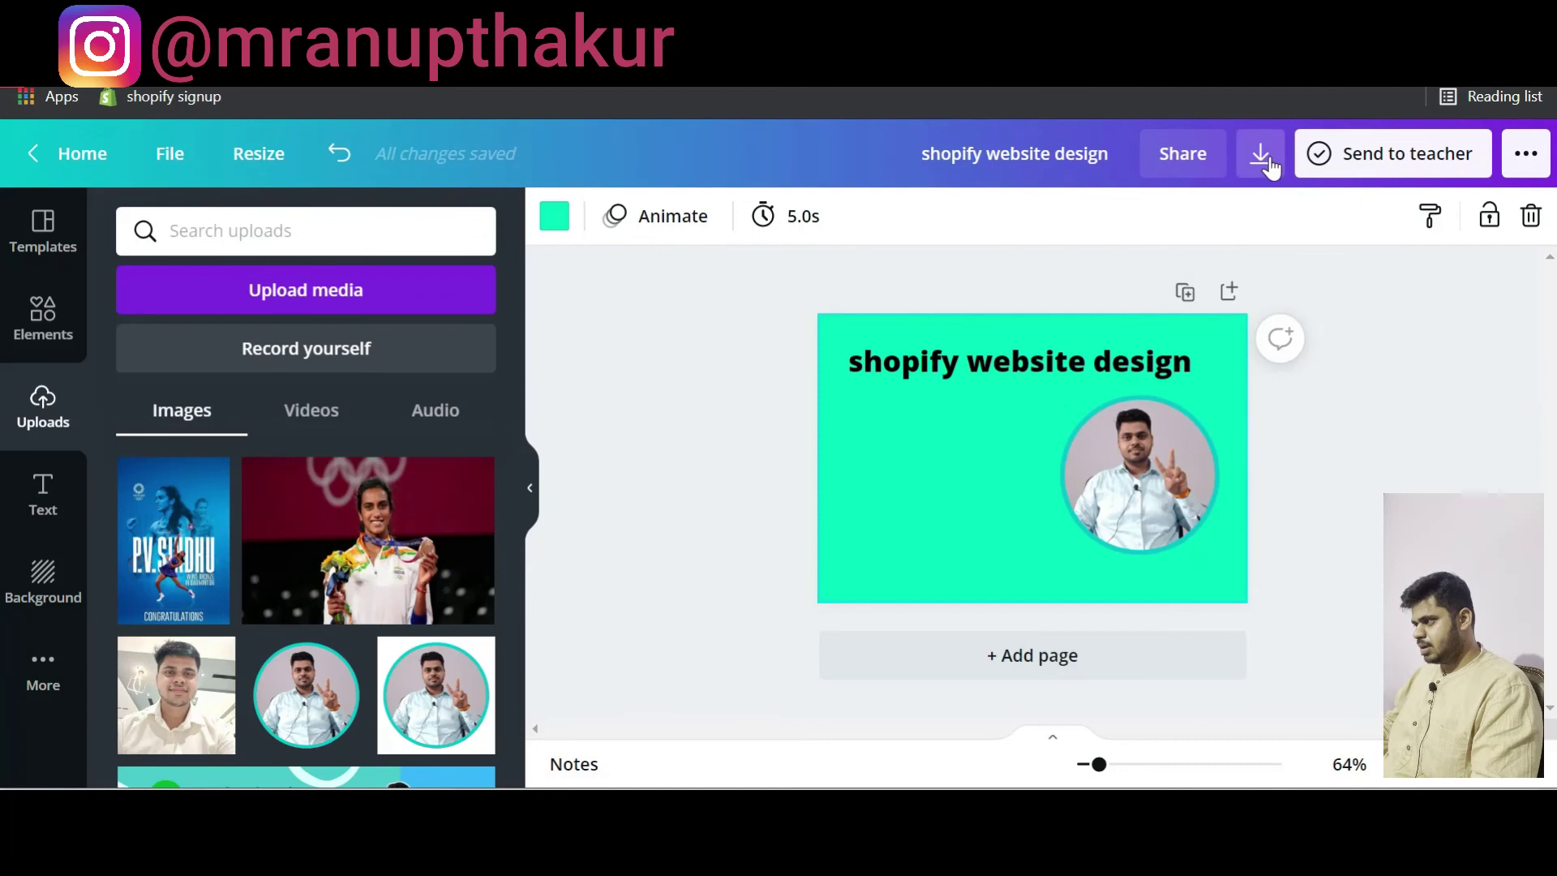
left_click(1267, 159)
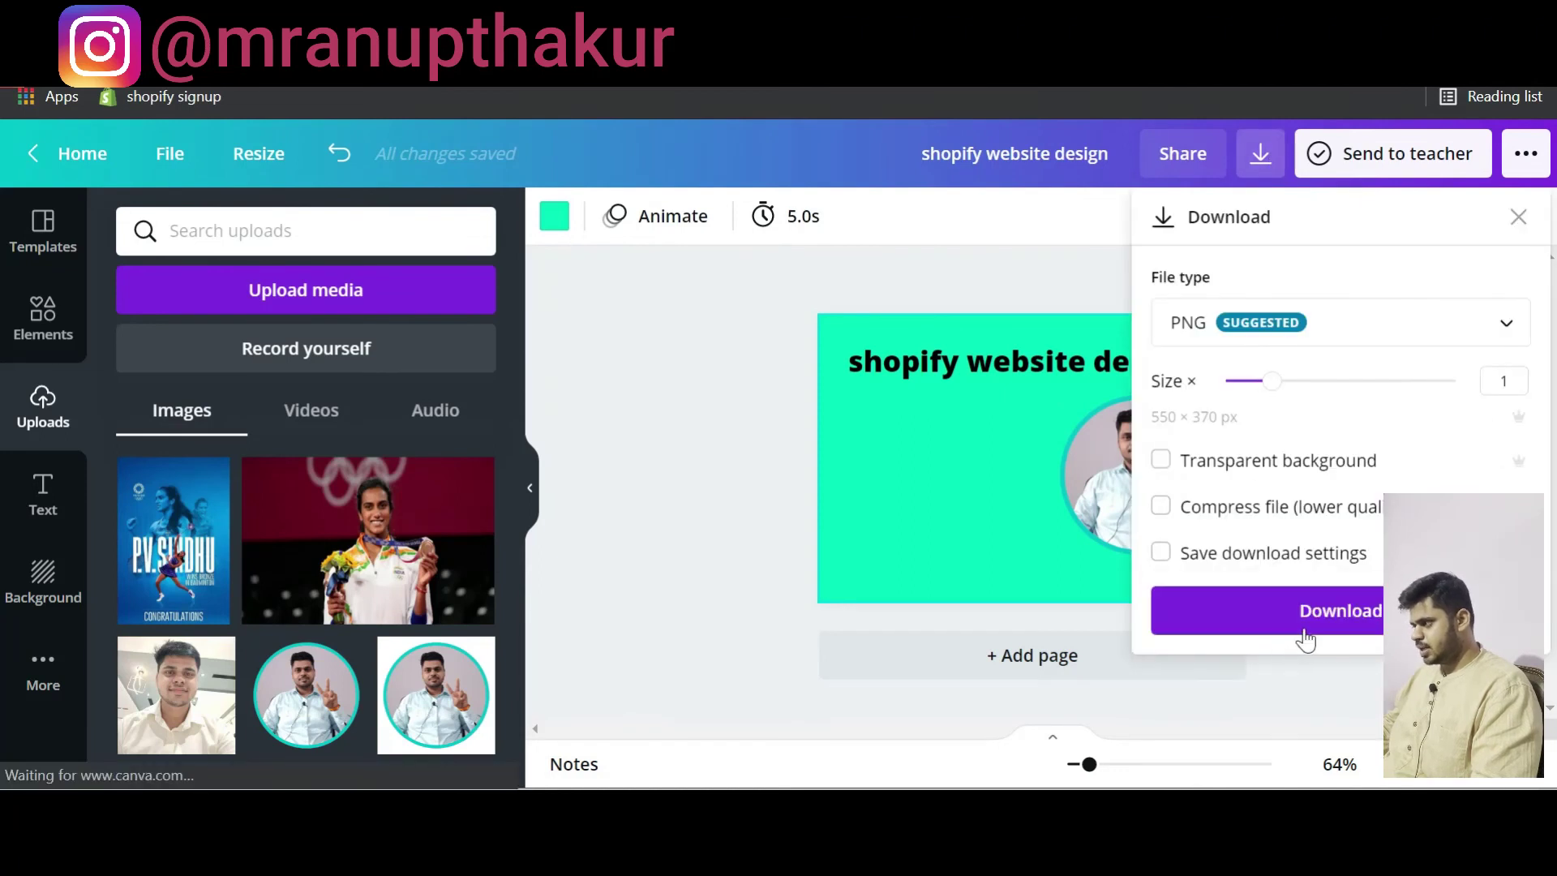
left_click(1307, 636)
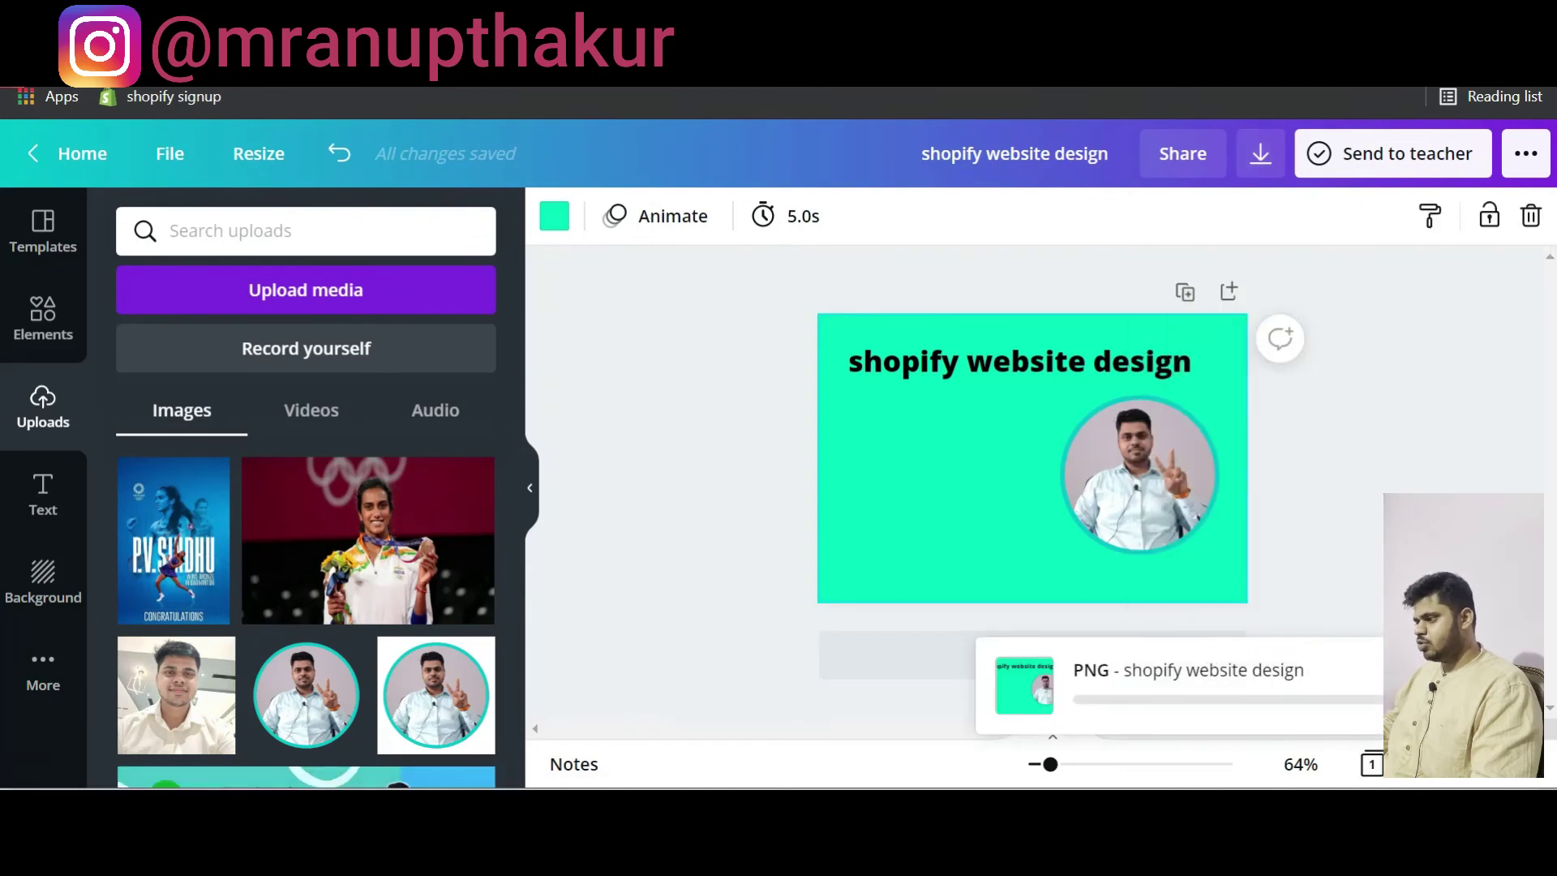
Step: Switch to the Fiverr gig editor and upload the downloaded design from the temp download folder as the first gallery image
mouse_move(633, 807)
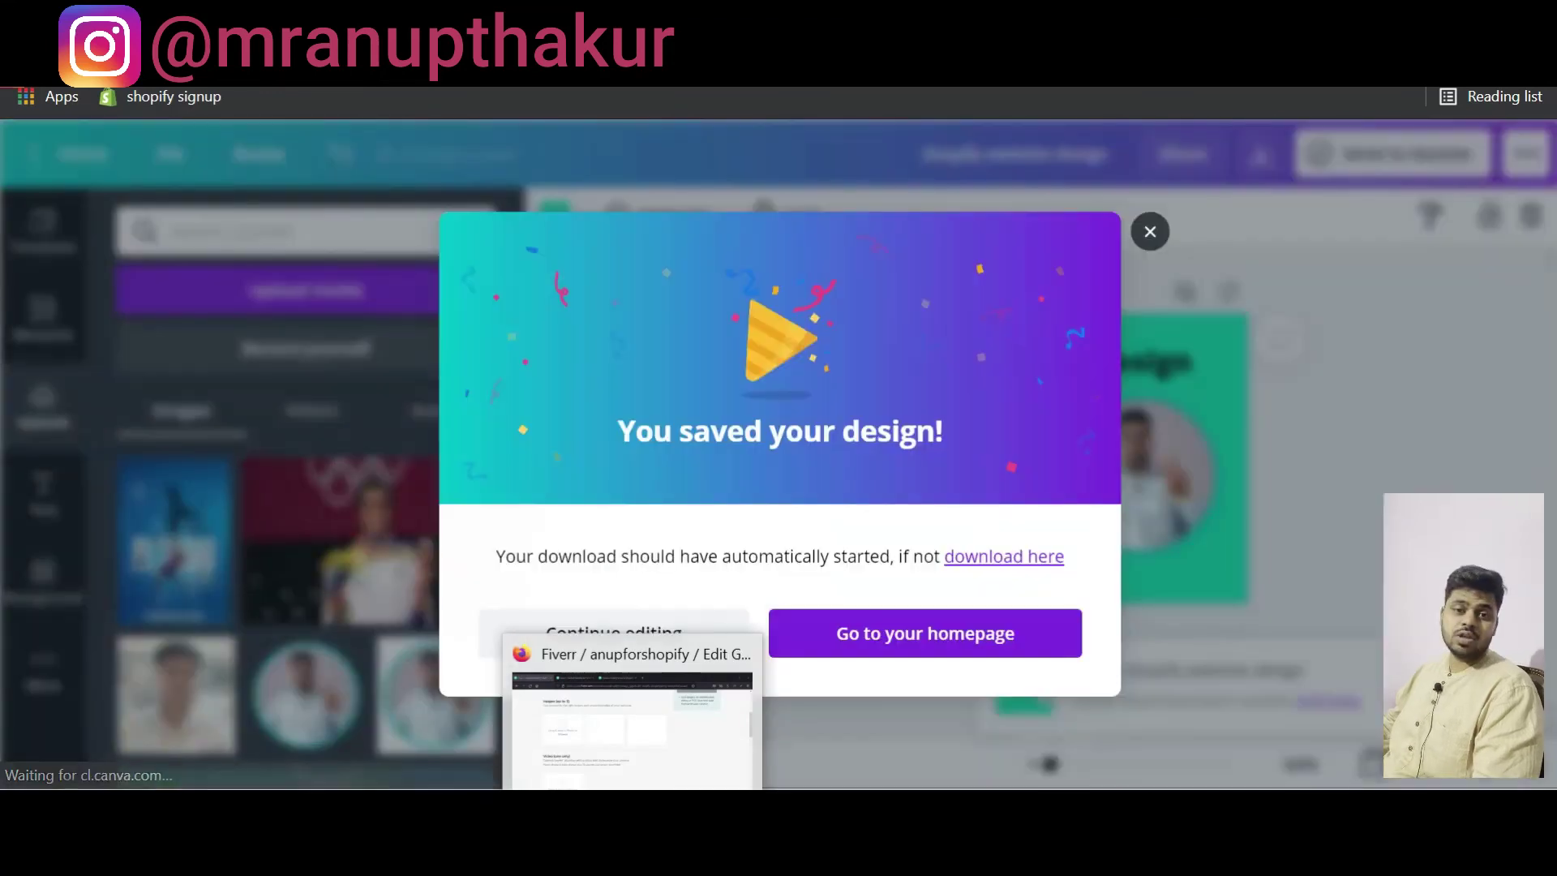
left_click(632, 730)
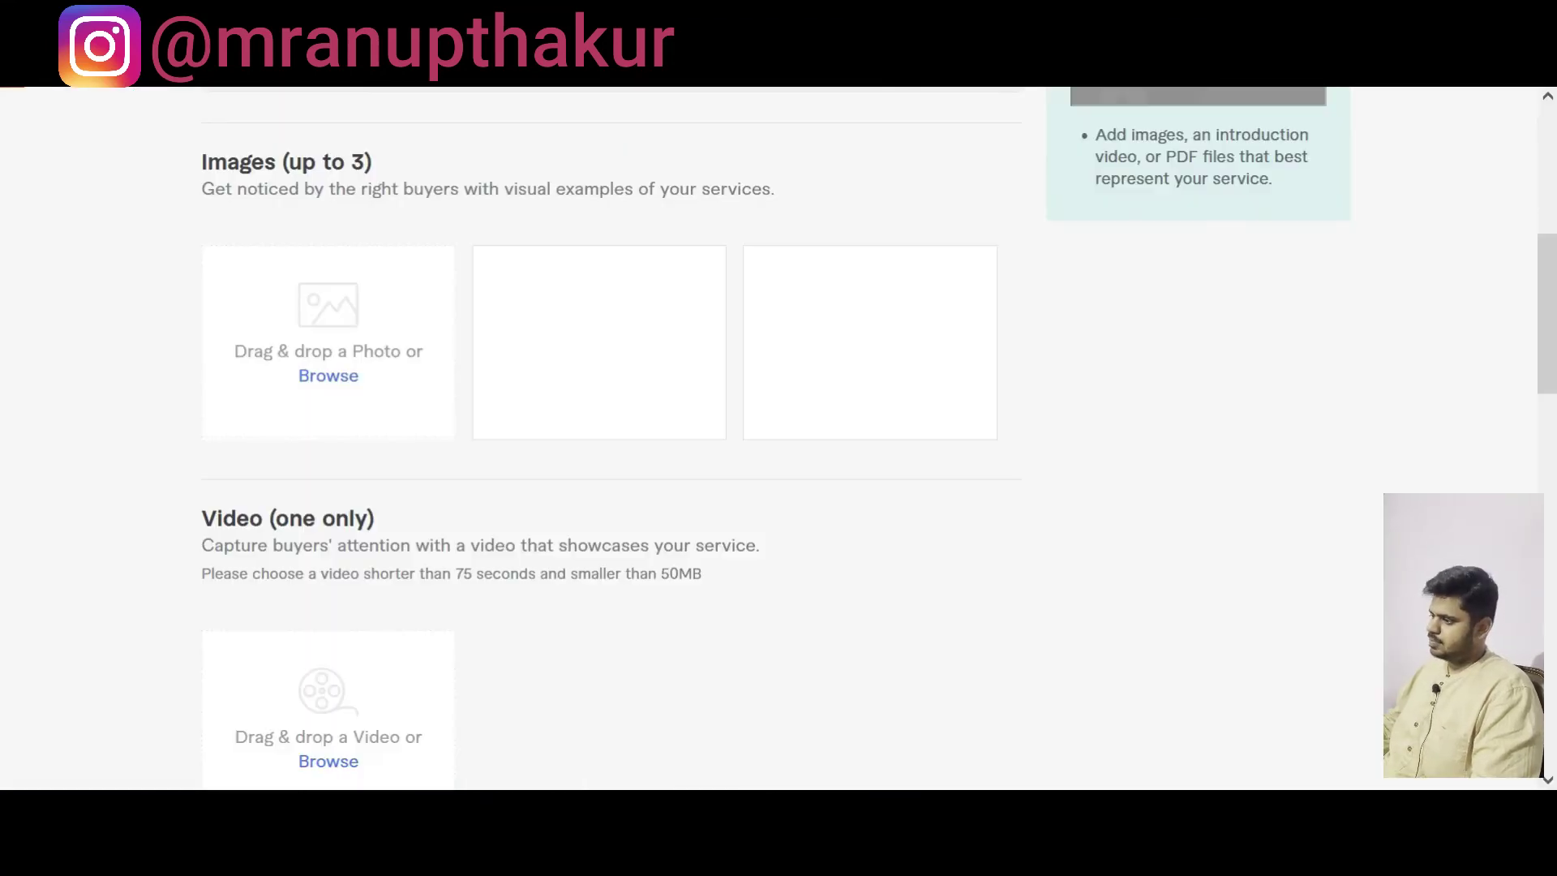
scroll(488, 348, "up", 5)
scroll(486, 355, "down", 5)
left_click(281, 381)
left_click(315, 388)
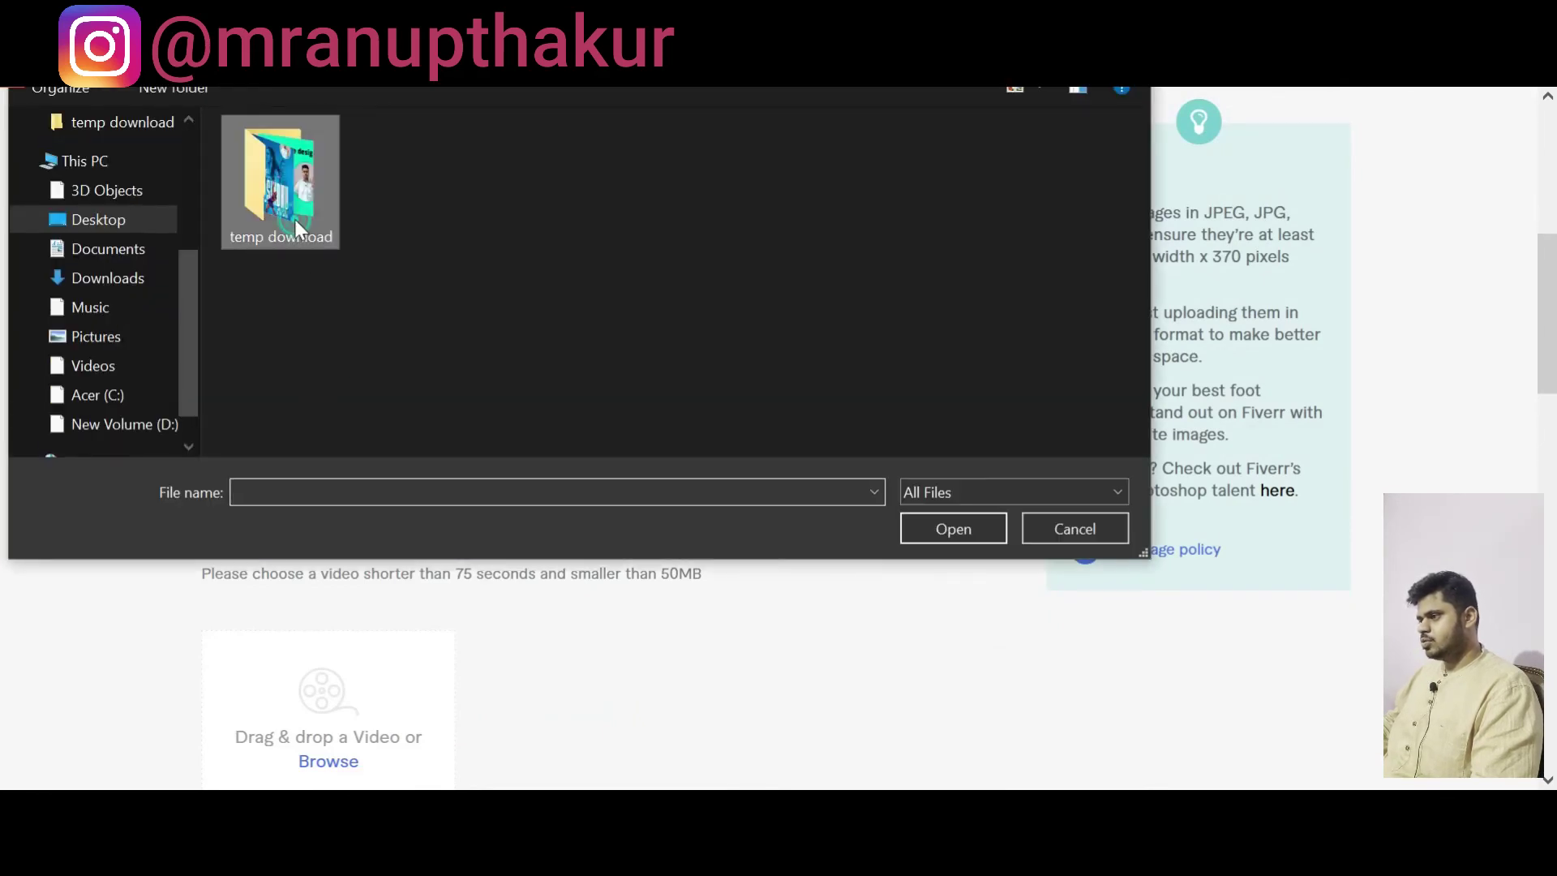
double_click(294, 219)
scroll(589, 290, "down", 3)
left_click(680, 216)
double_click(679, 216)
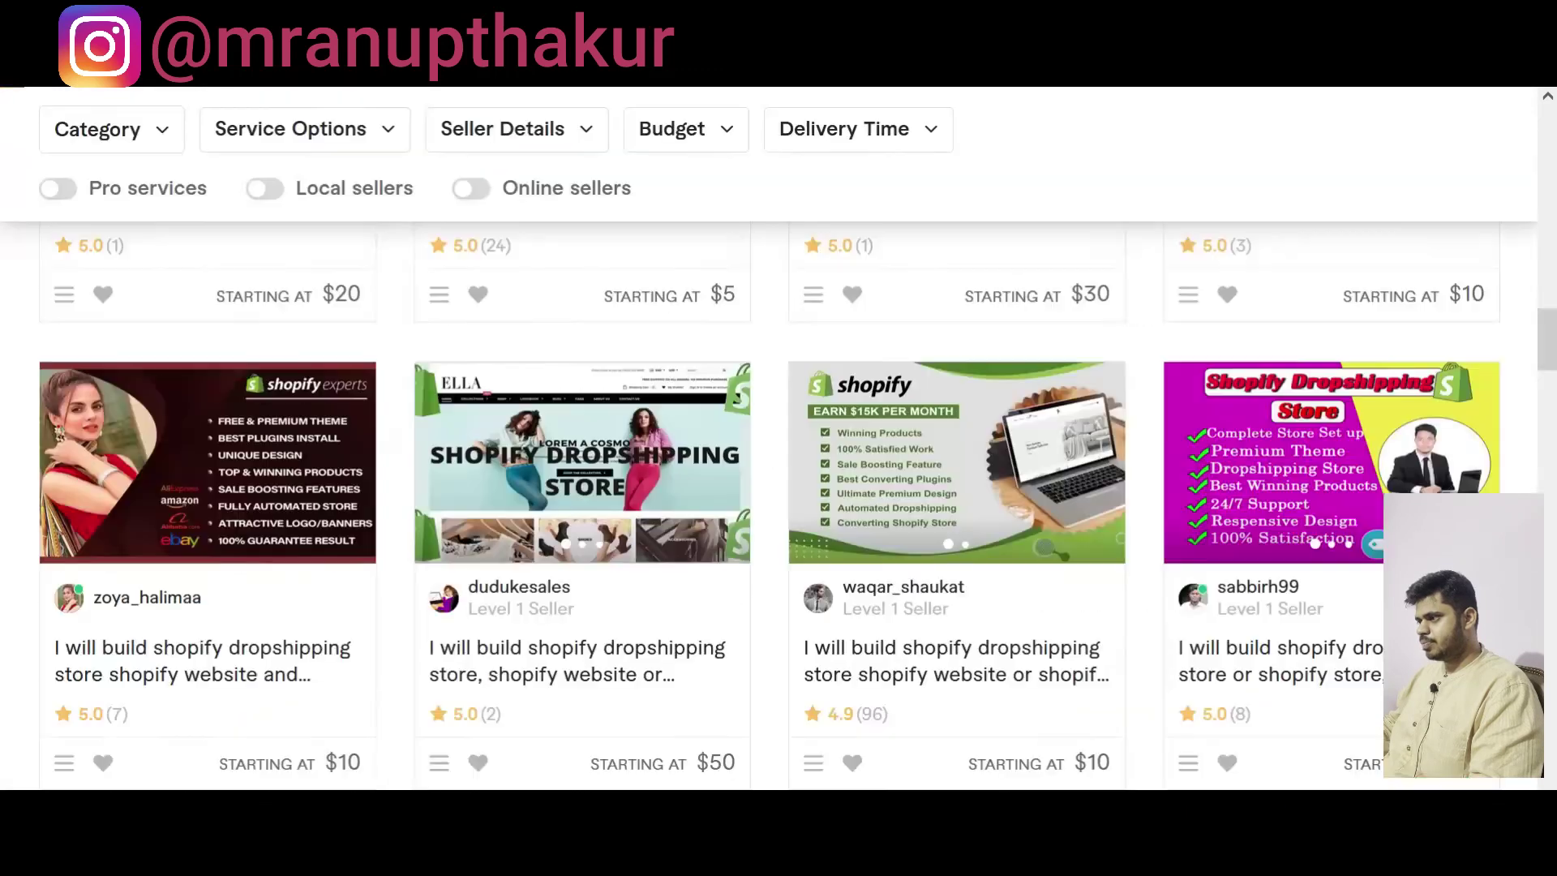
Step: In the Fiverr search results, look through the gallery images of the "ELLA", "EARN $15K PER MONTH" and purple-and-yellow "Shopify Dropshipping Store" gigs
left_click(734, 466)
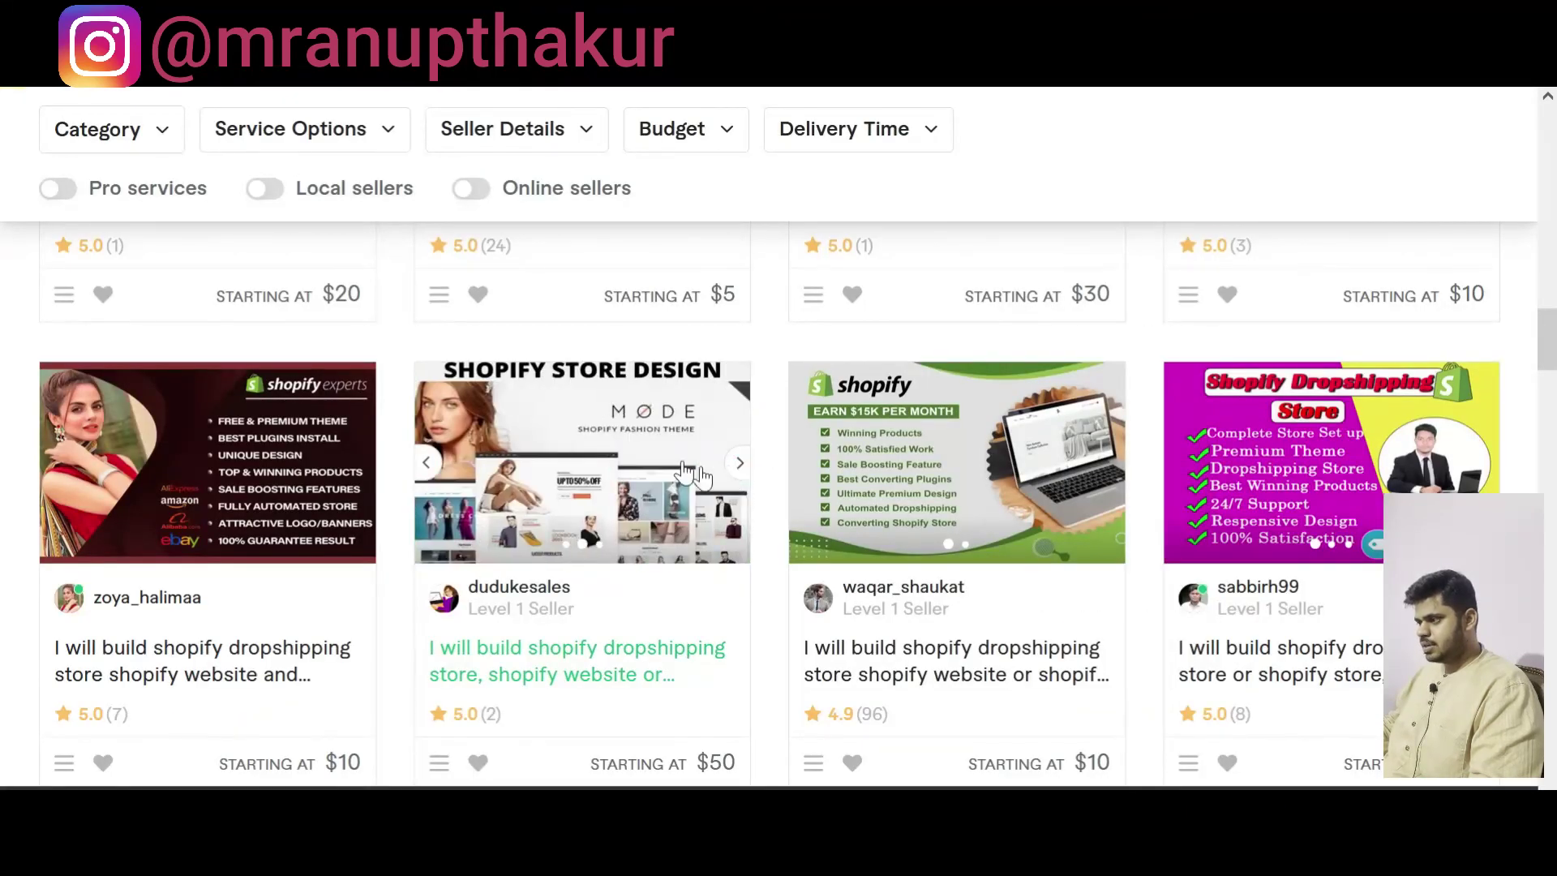
left_click(737, 472)
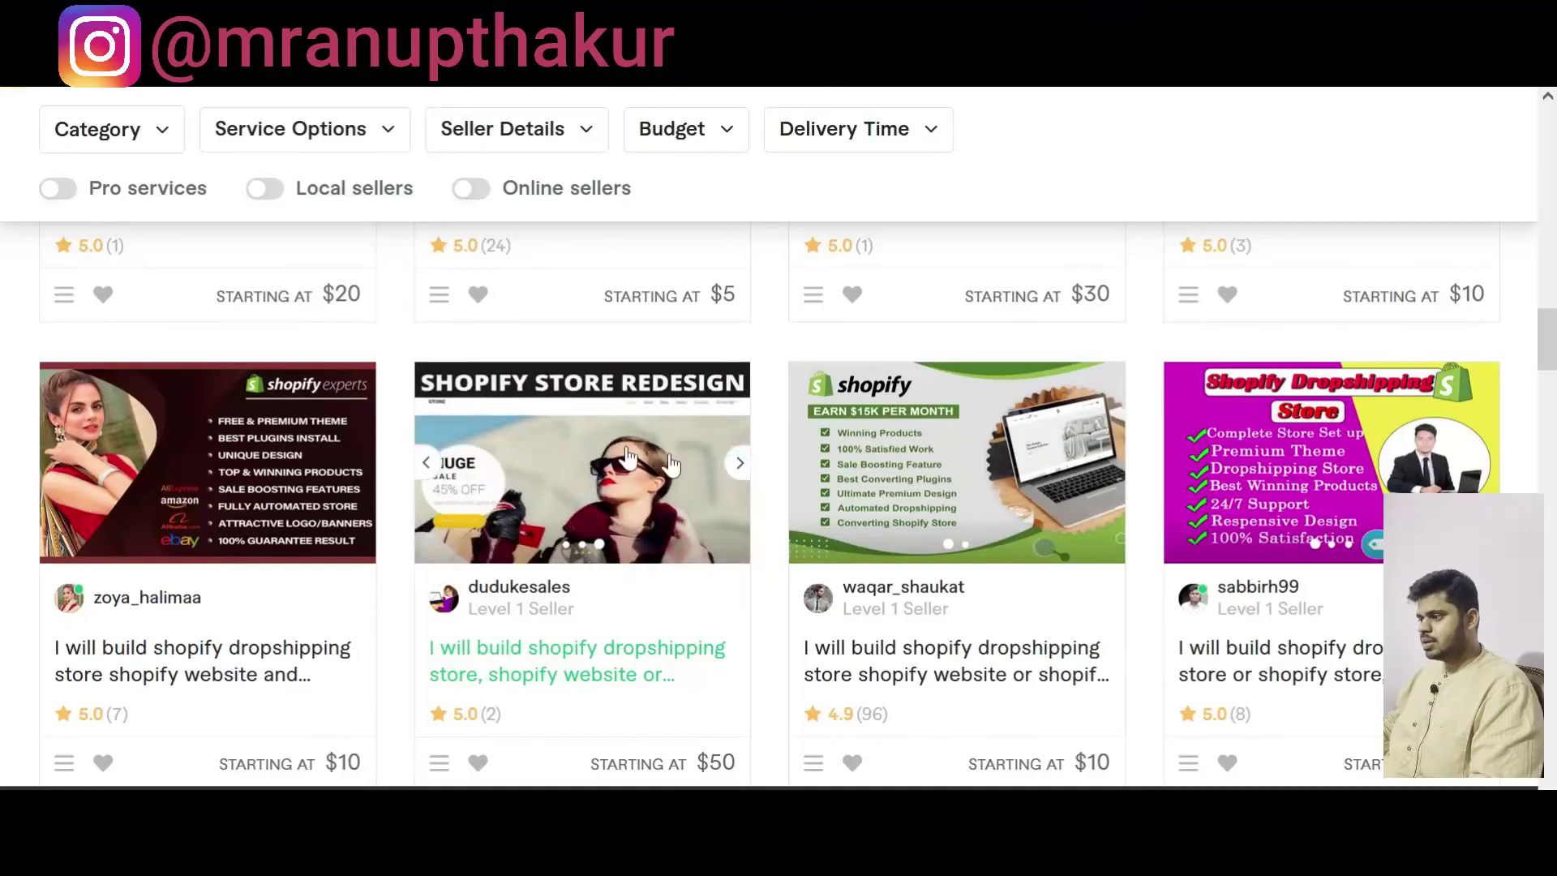
left_click(748, 471)
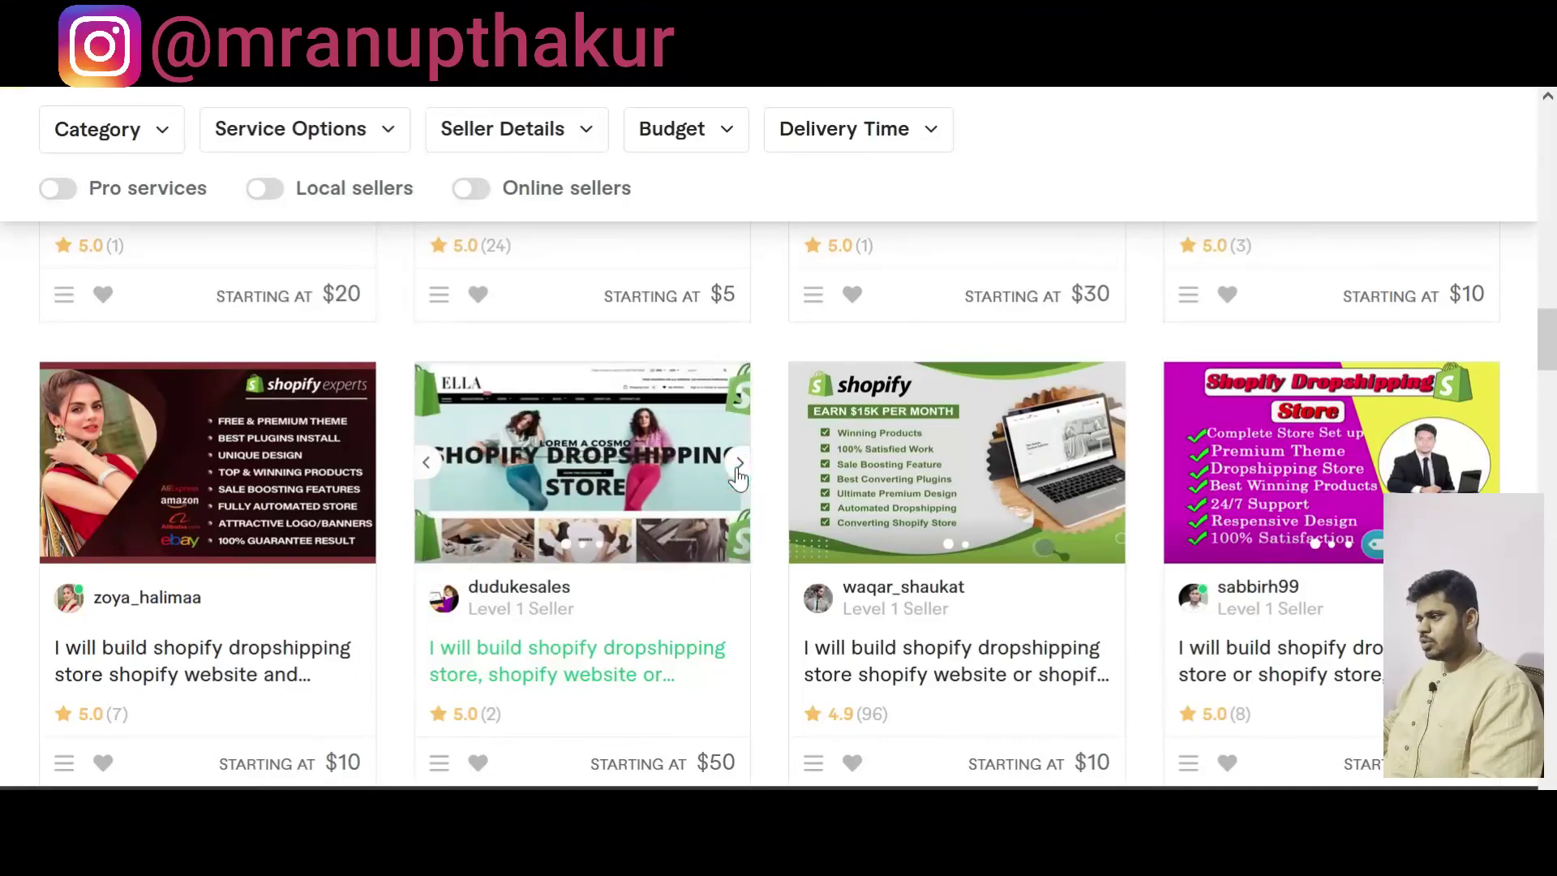
left_click(1117, 464)
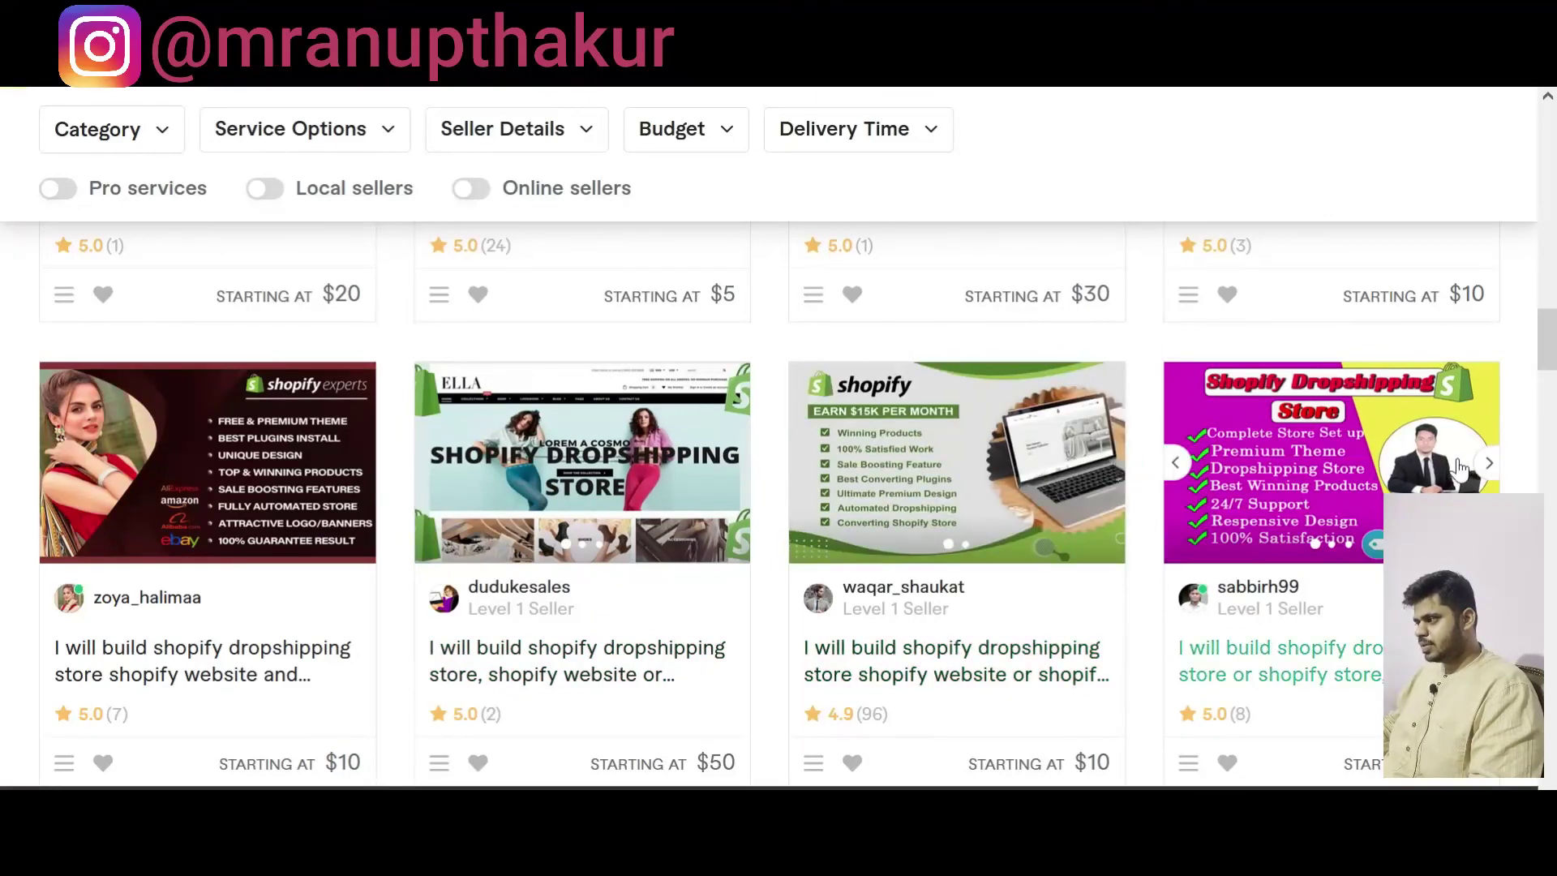
left_click(1489, 467)
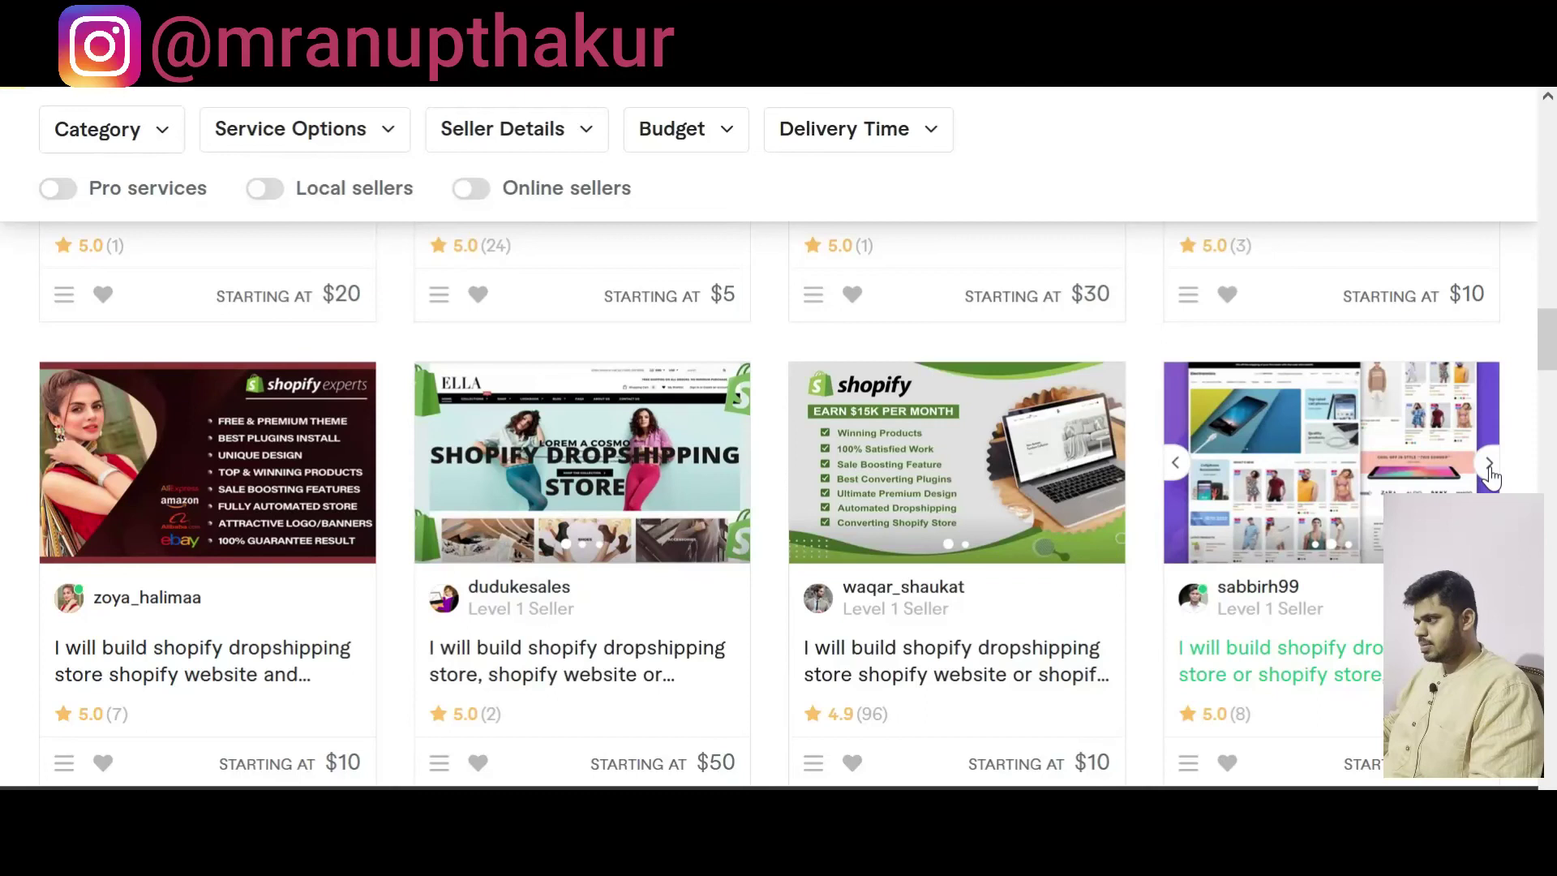
left_click(1489, 468)
left_click(1489, 469)
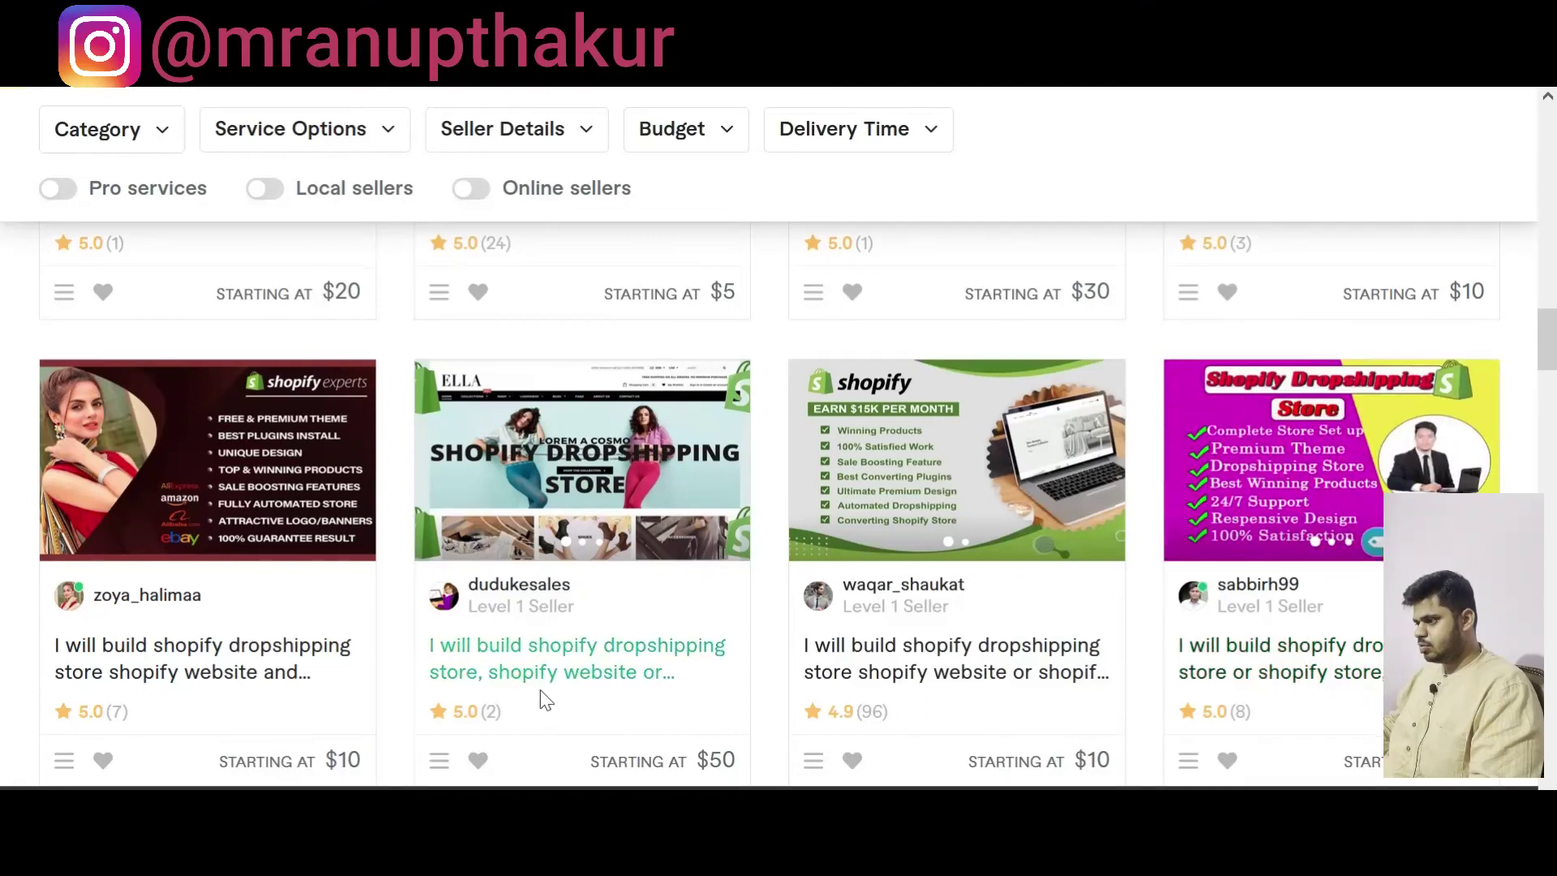
Step: View the gallery images of the high converting branded dropshipping gig and the "7 figure shopify dropshipping store" gig in the next row
scroll(543, 699, "down", 5)
left_click(365, 552)
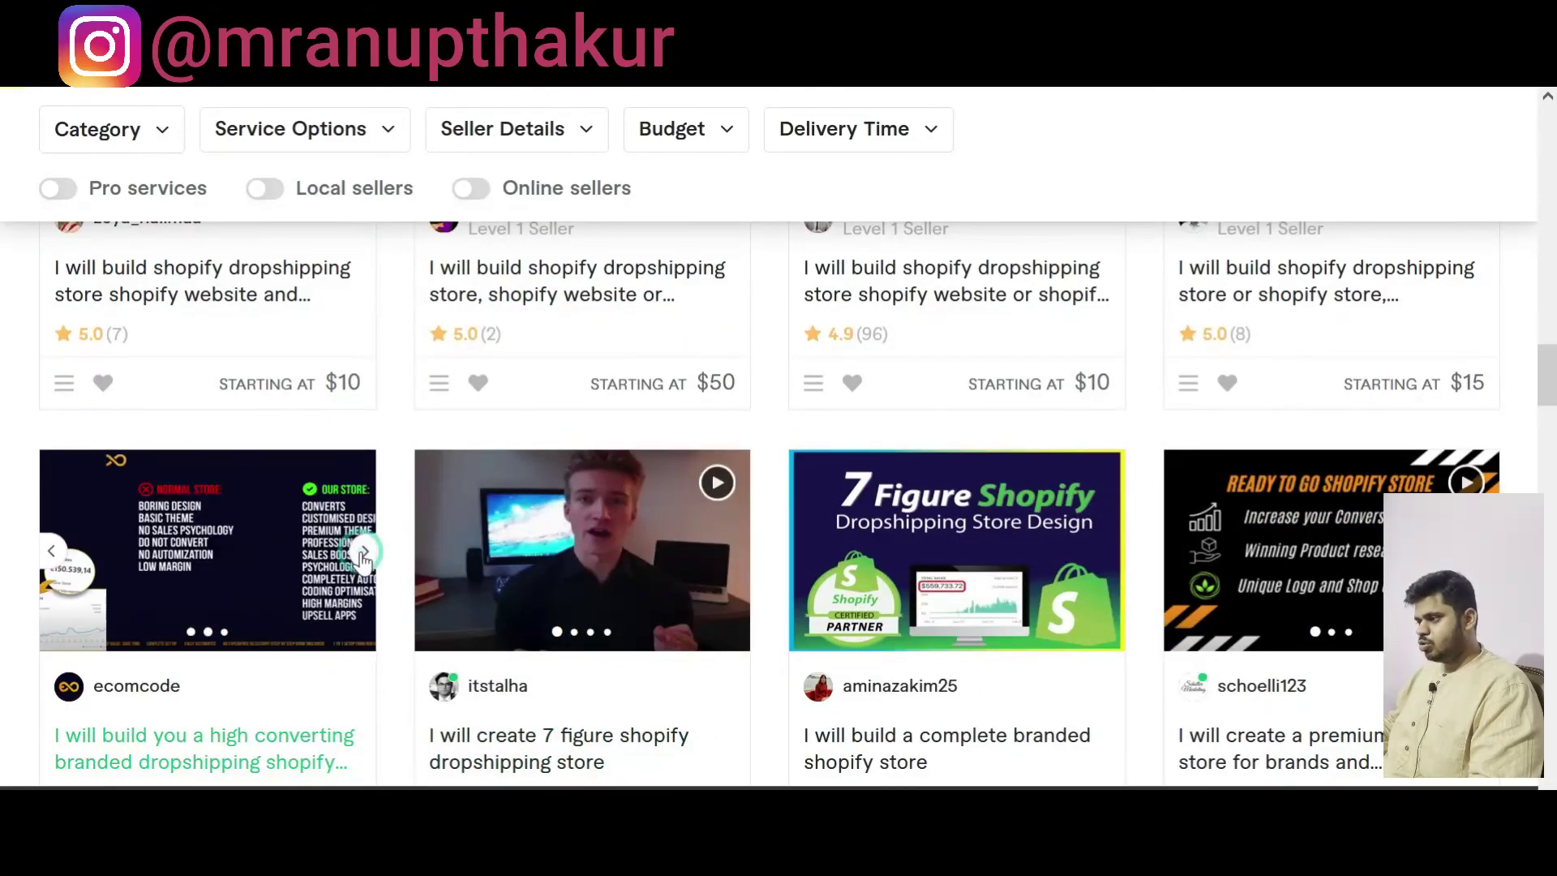
left_click(364, 552)
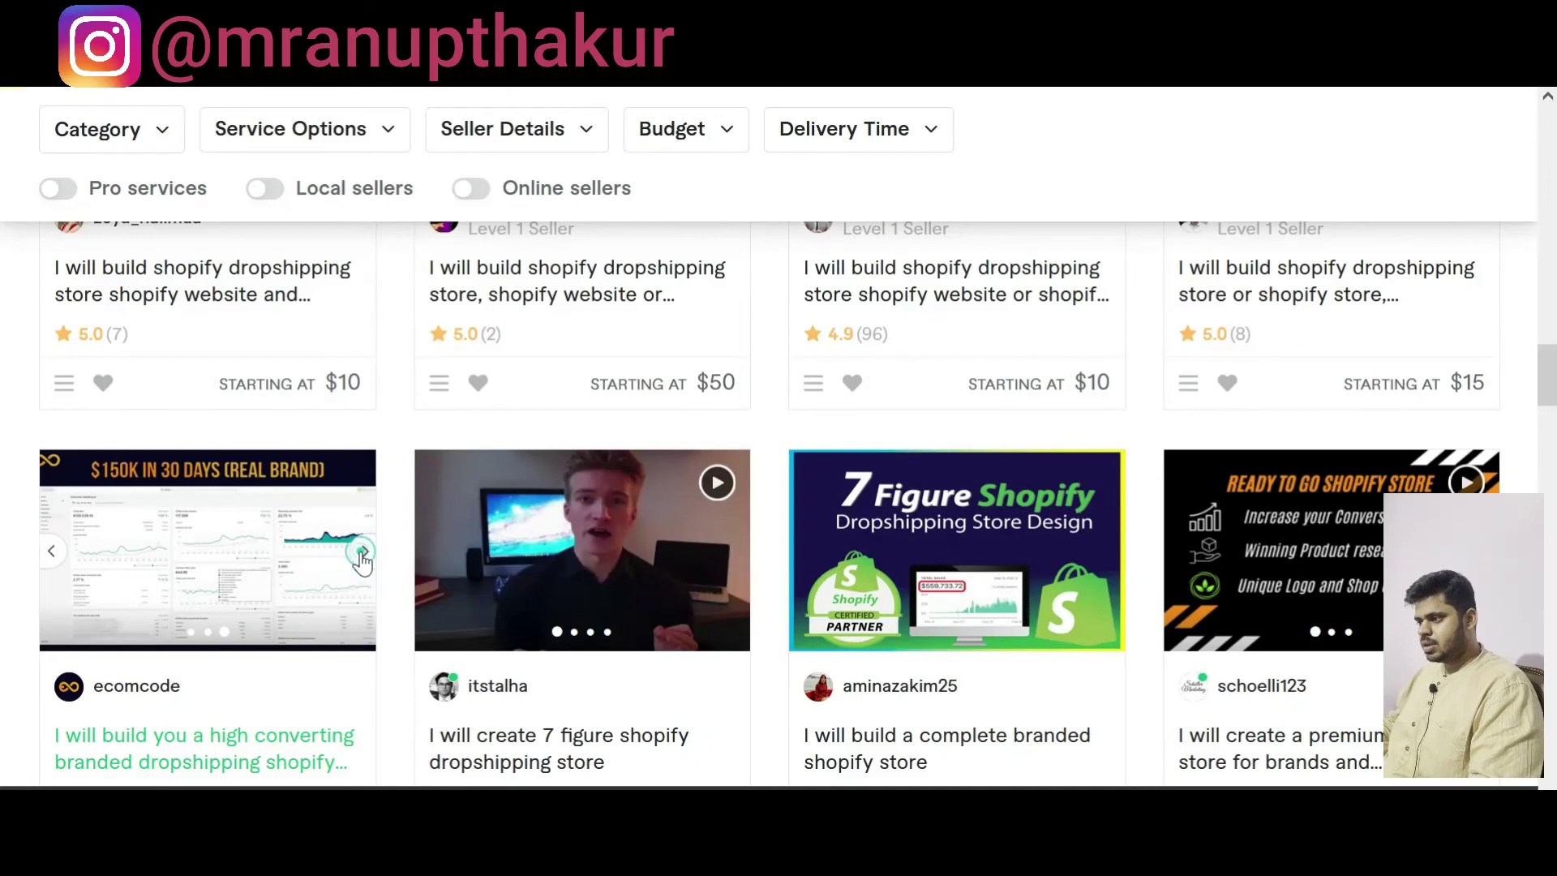
left_click(362, 555)
left_click(738, 558)
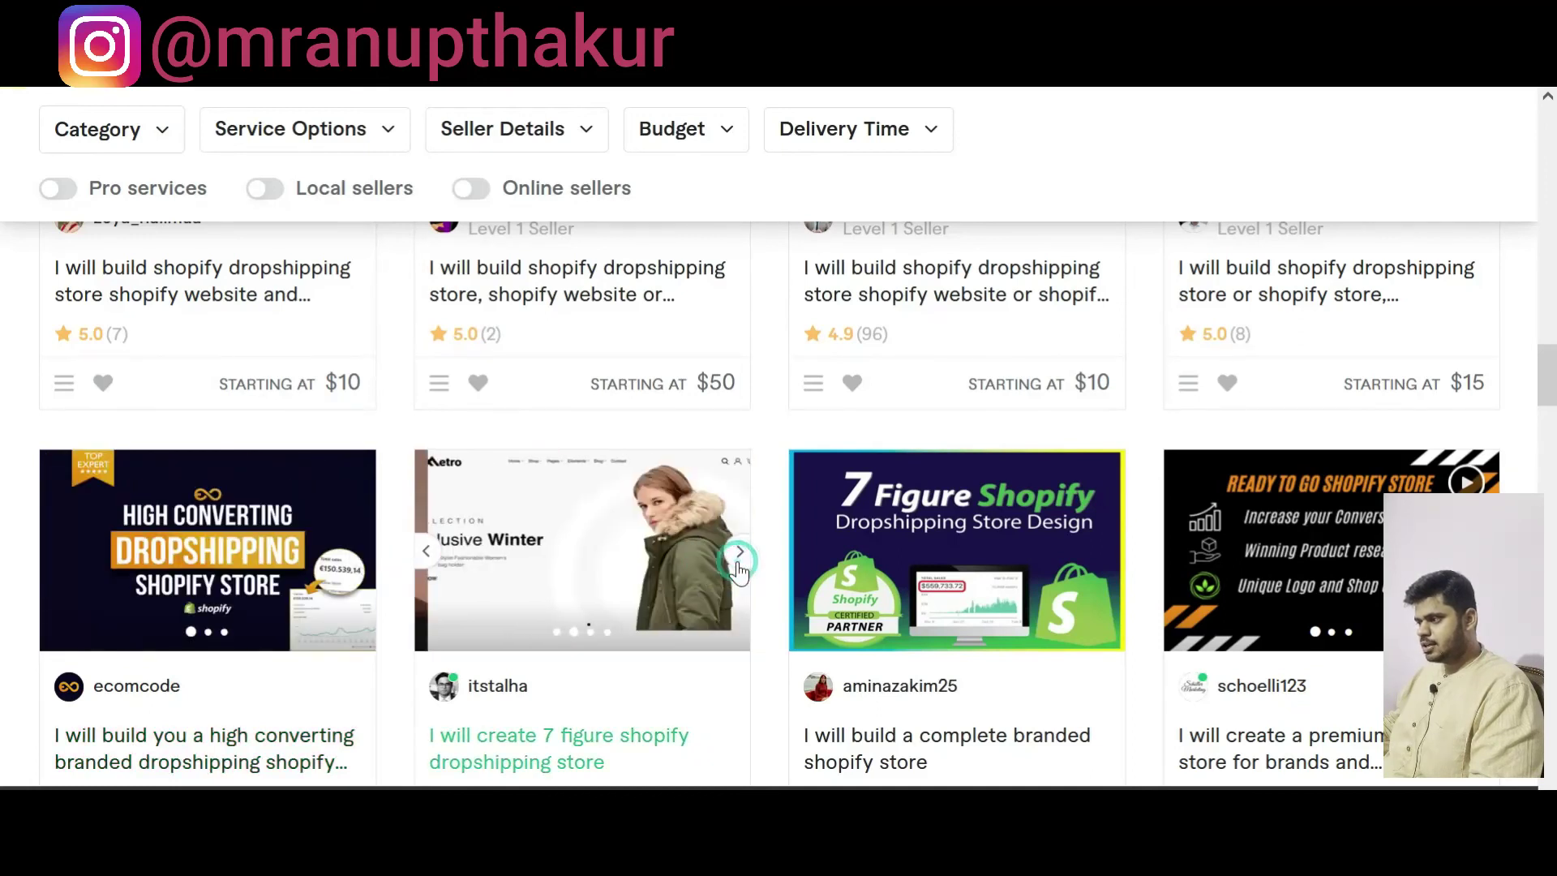
left_click(739, 552)
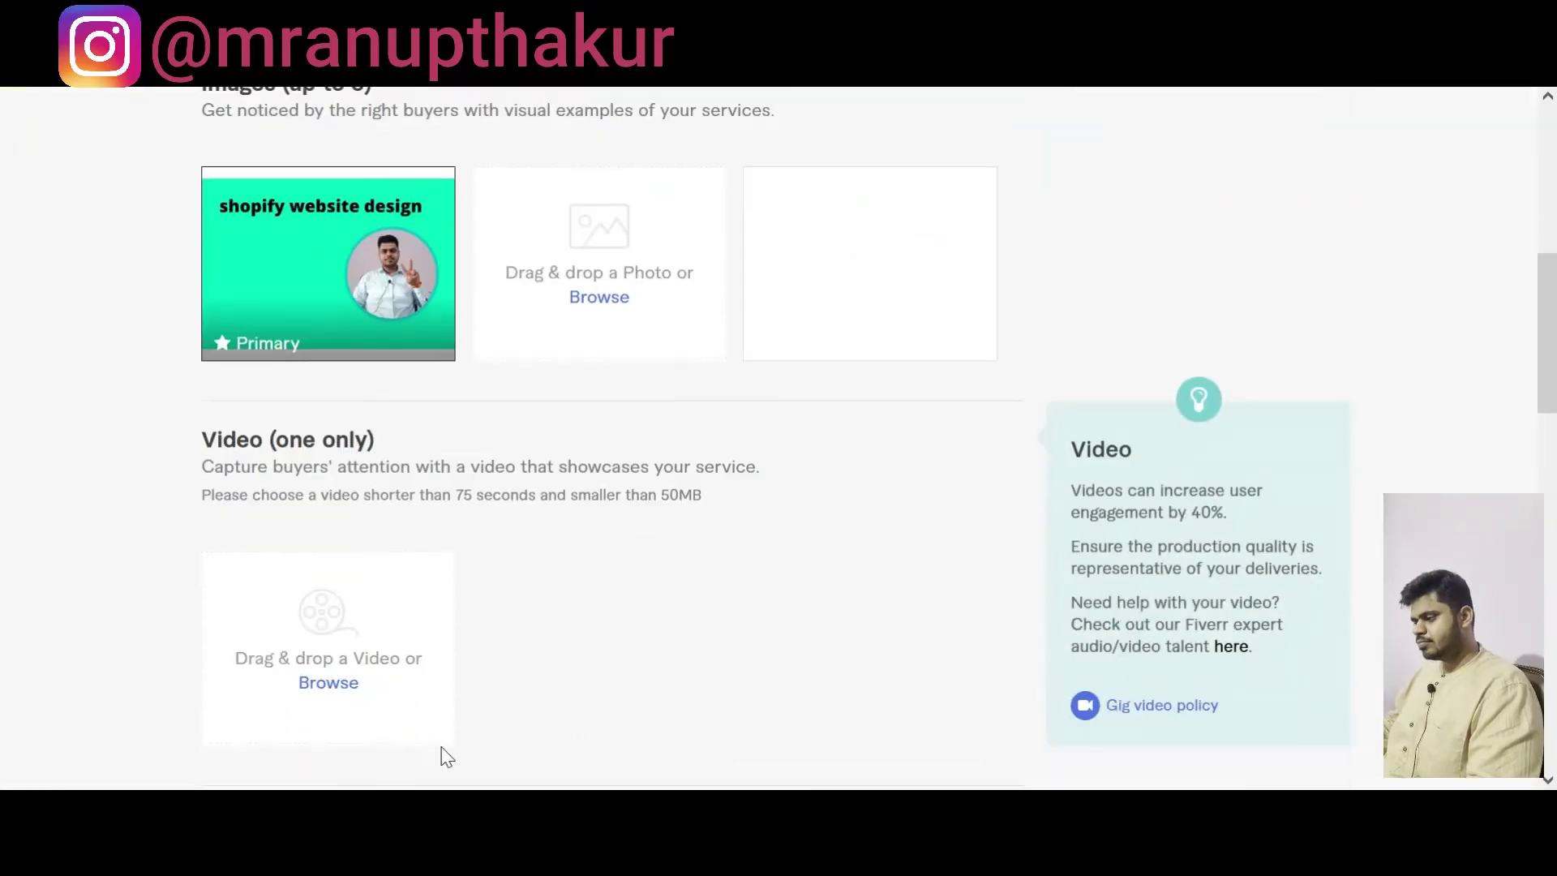
Step: Look over the gallery's video and PDF document sections, then save the gallery page with only the primary image and continue to publishing
scroll(445, 755, "down", 1)
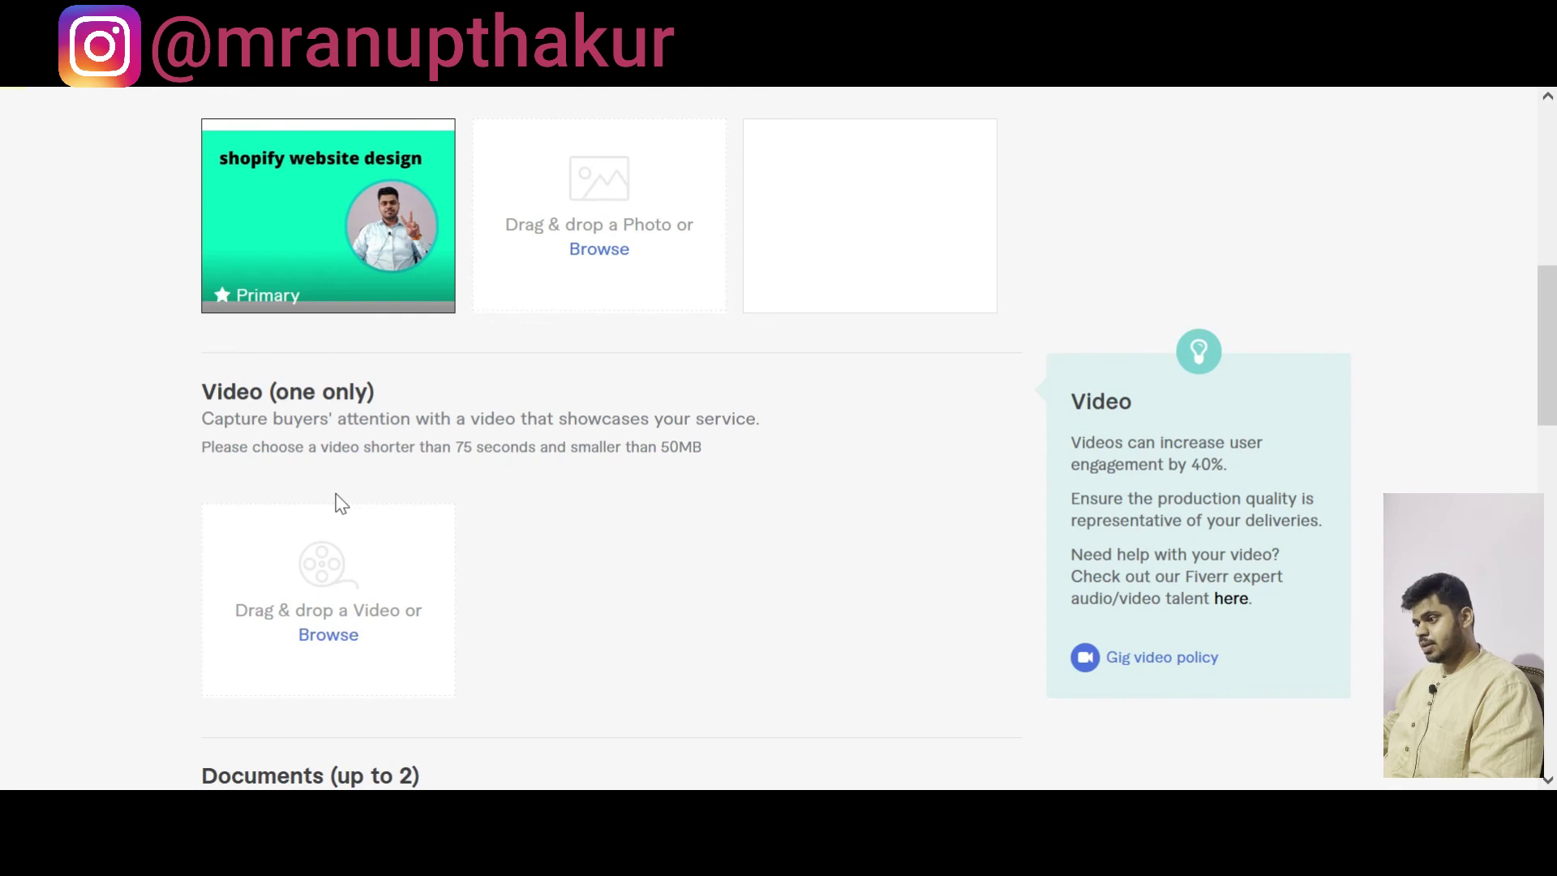
scroll(341, 502, "down", 6)
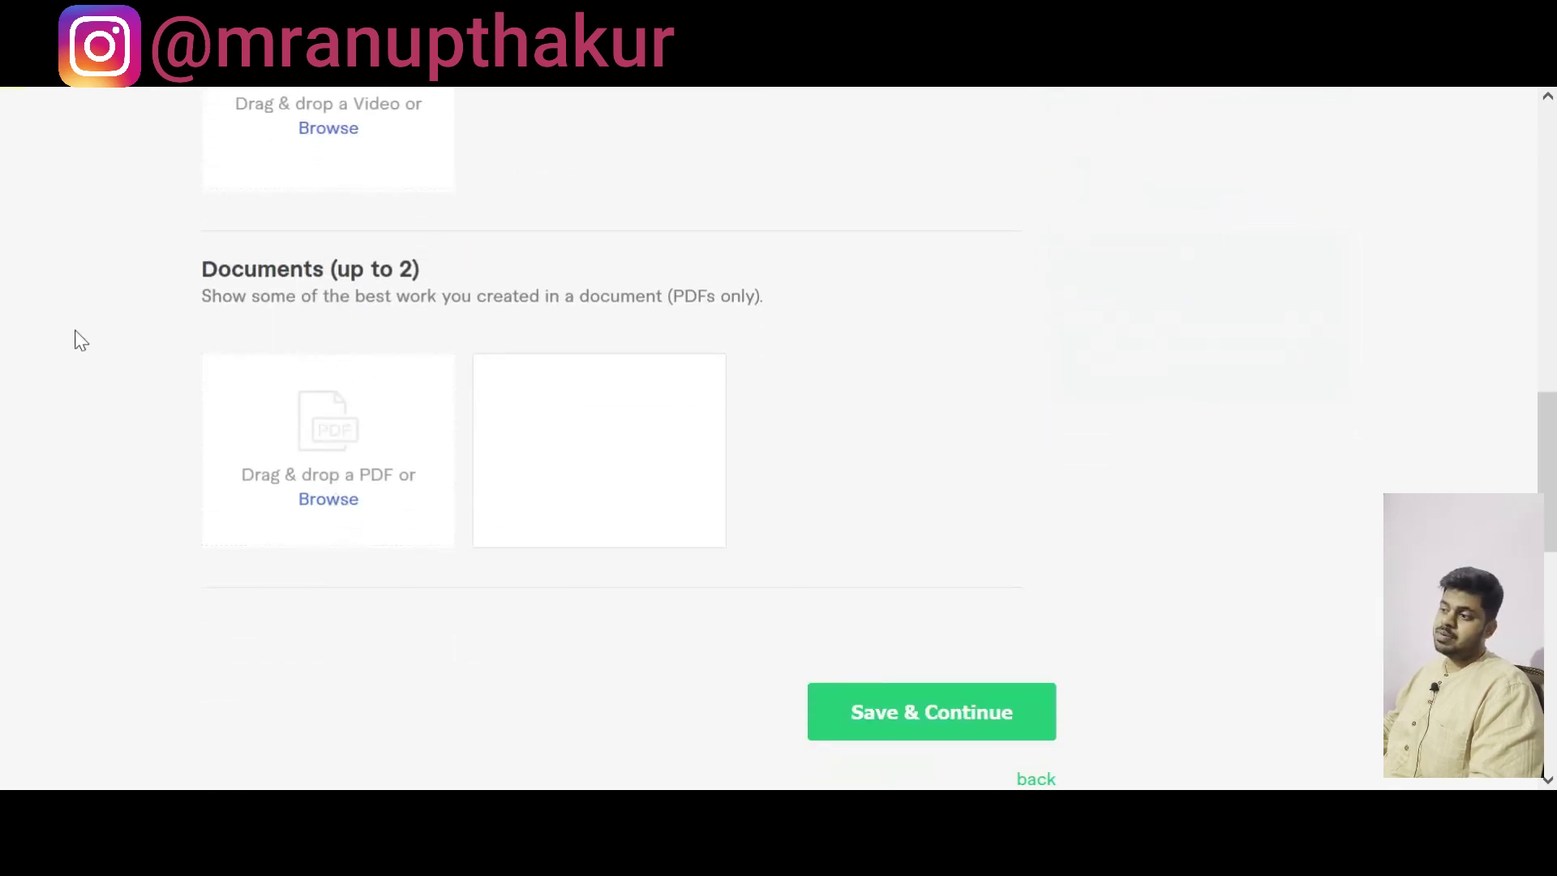
mouse_move(392, 333)
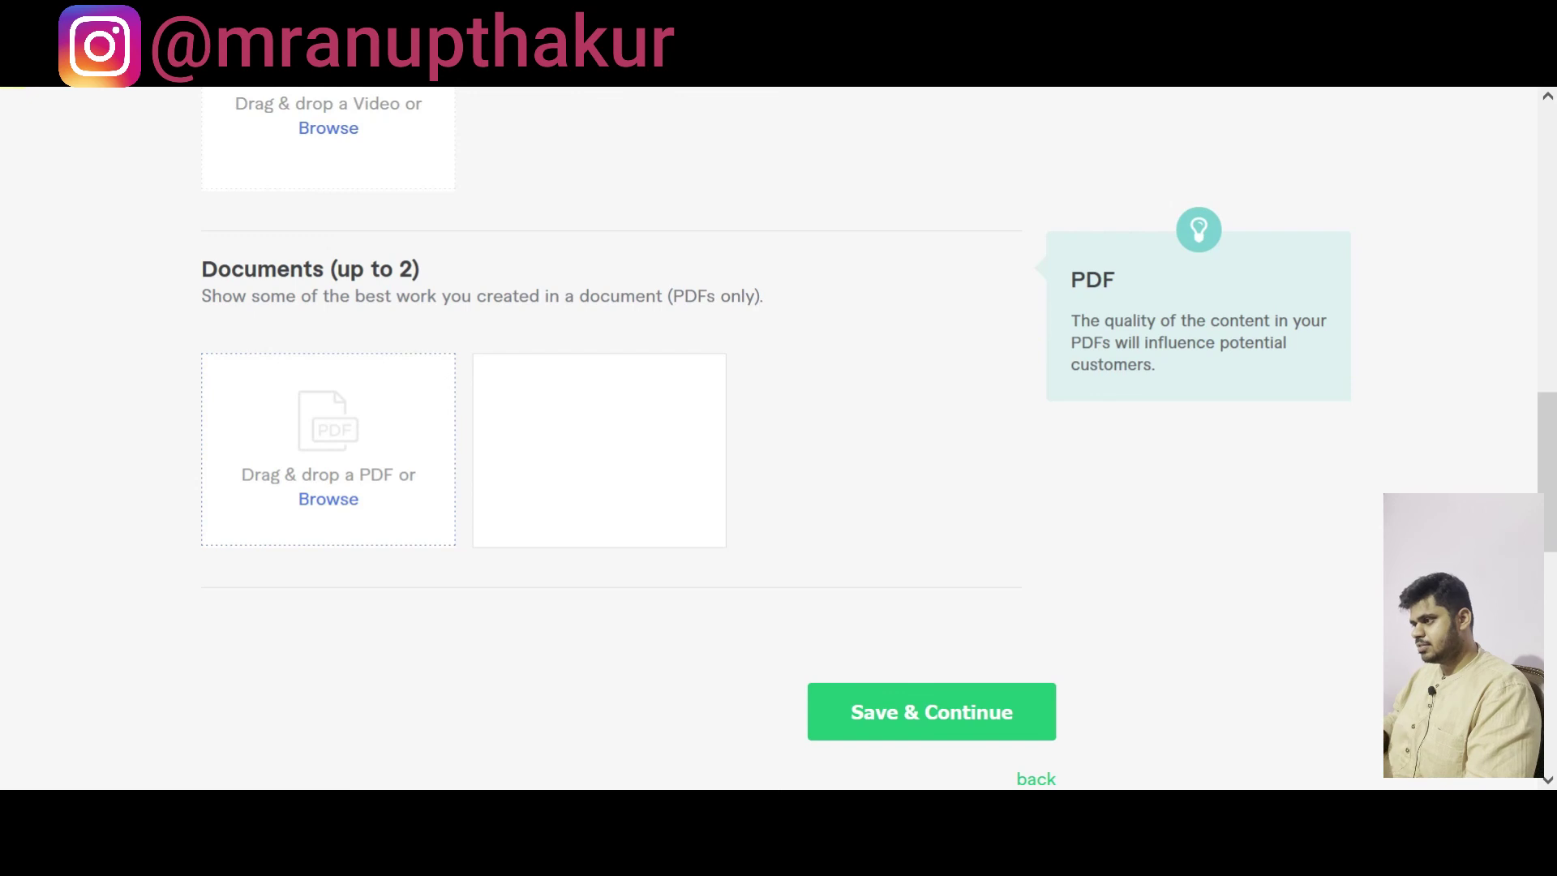
scroll(355, 491, "down", 5)
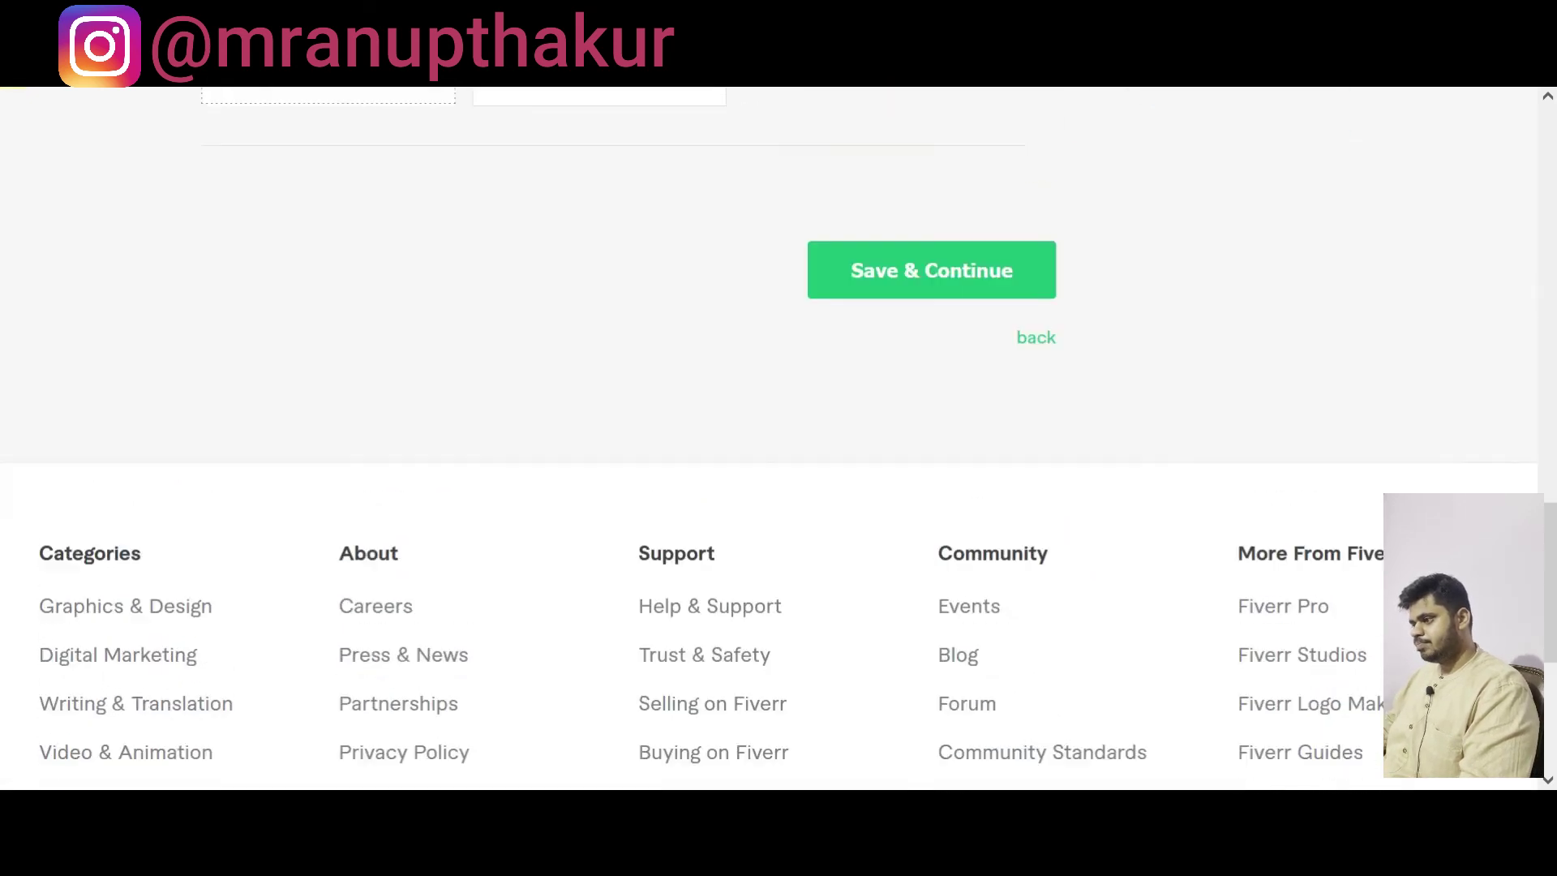
scroll(355, 491, "up", 15)
scroll(355, 491, "down", 10)
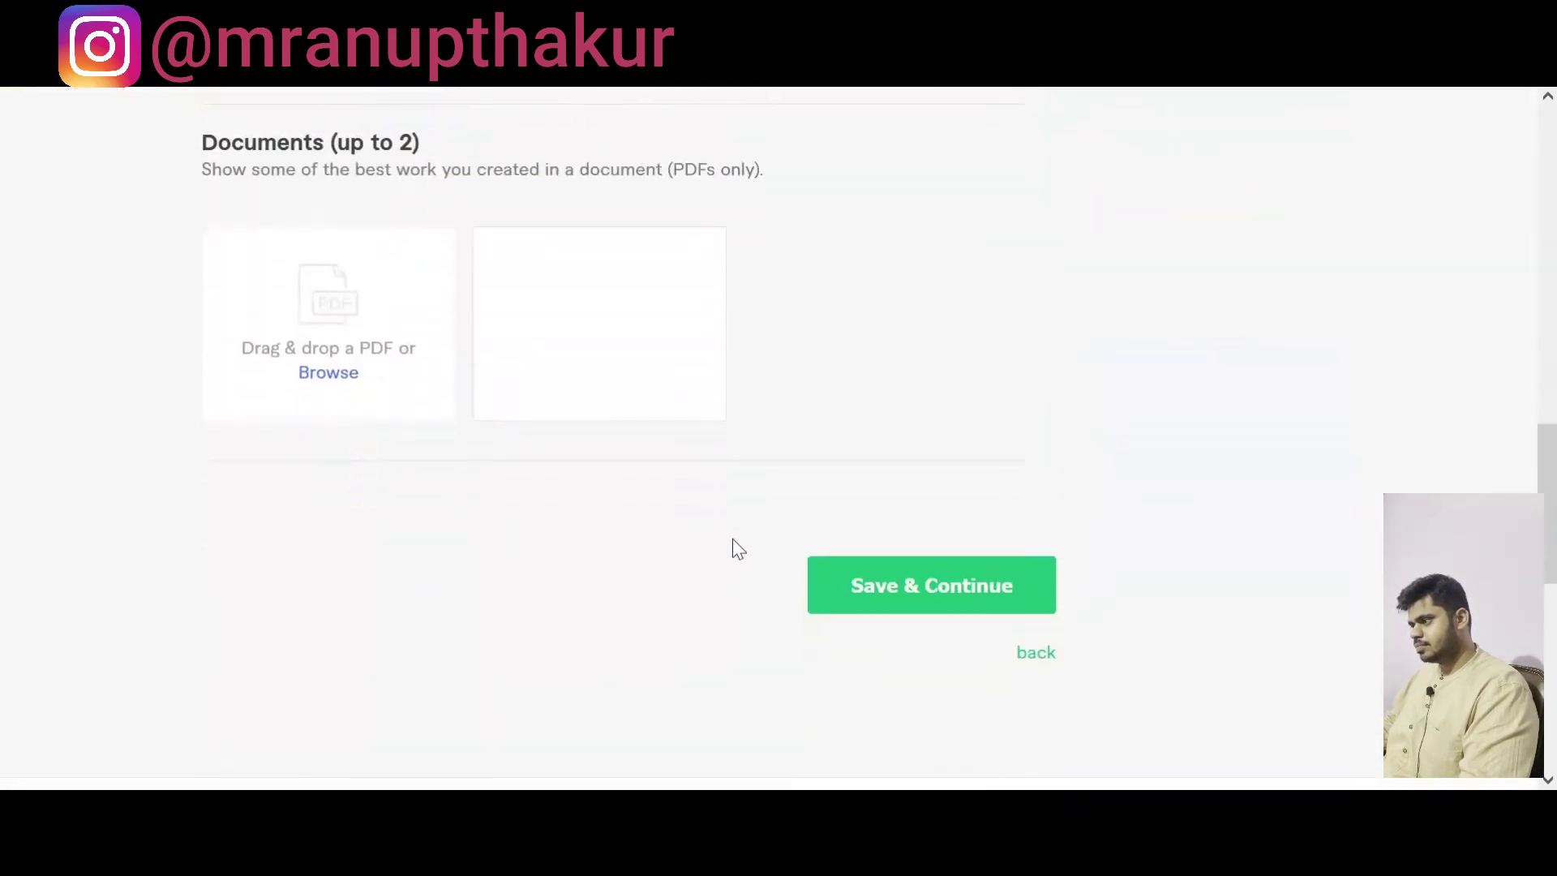
left_click(888, 586)
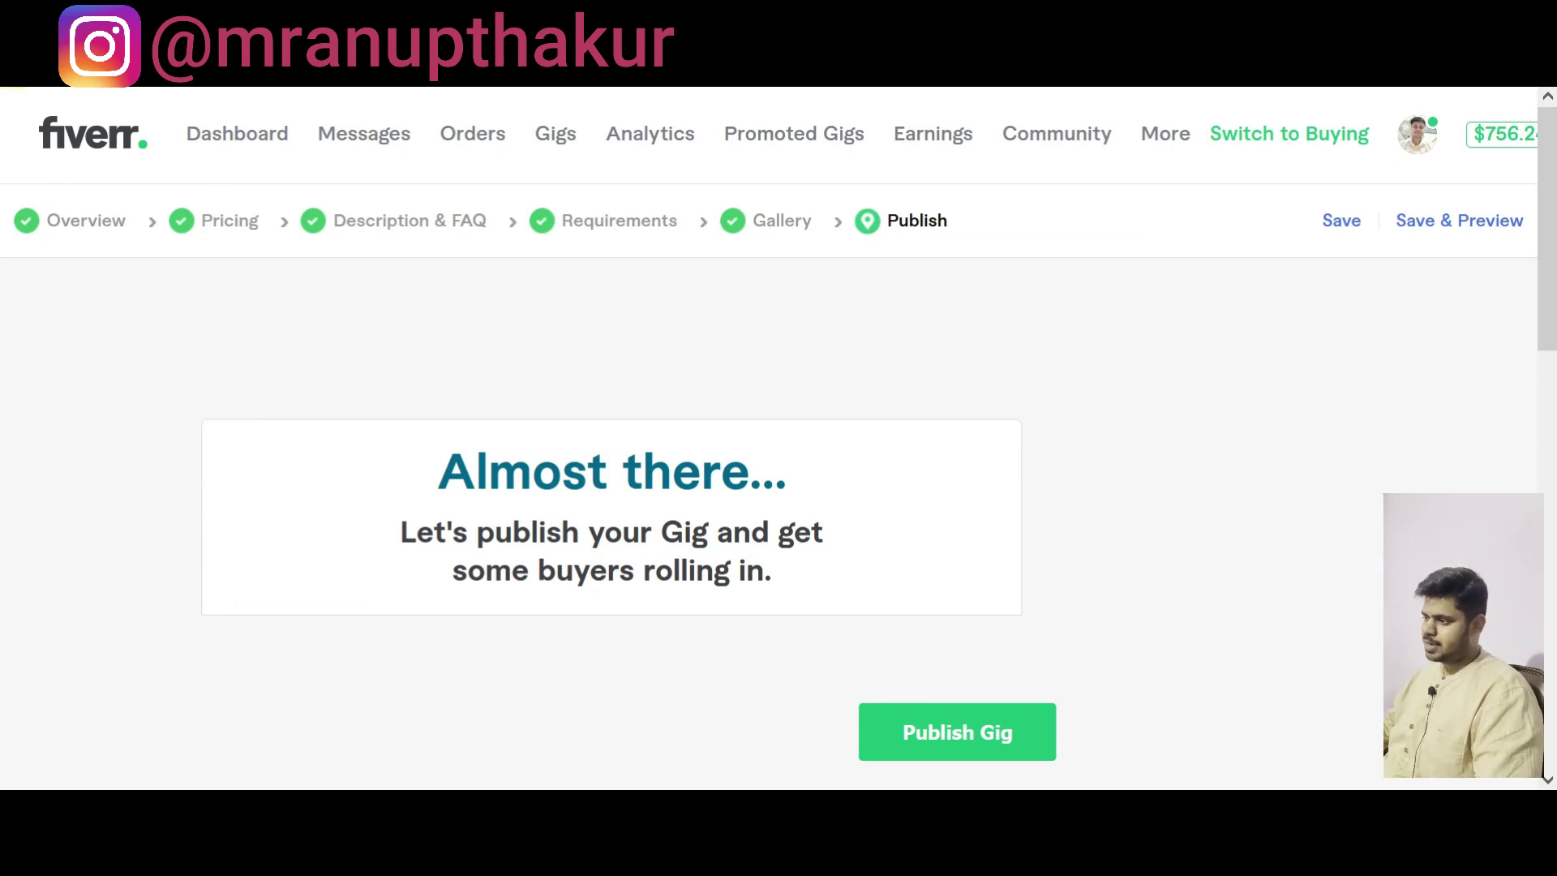
Step: Publish the gig and look over the sharing options and Learn from Fiverr section on the resulting page
scroll(889, 766, "down", 2)
left_click(965, 613)
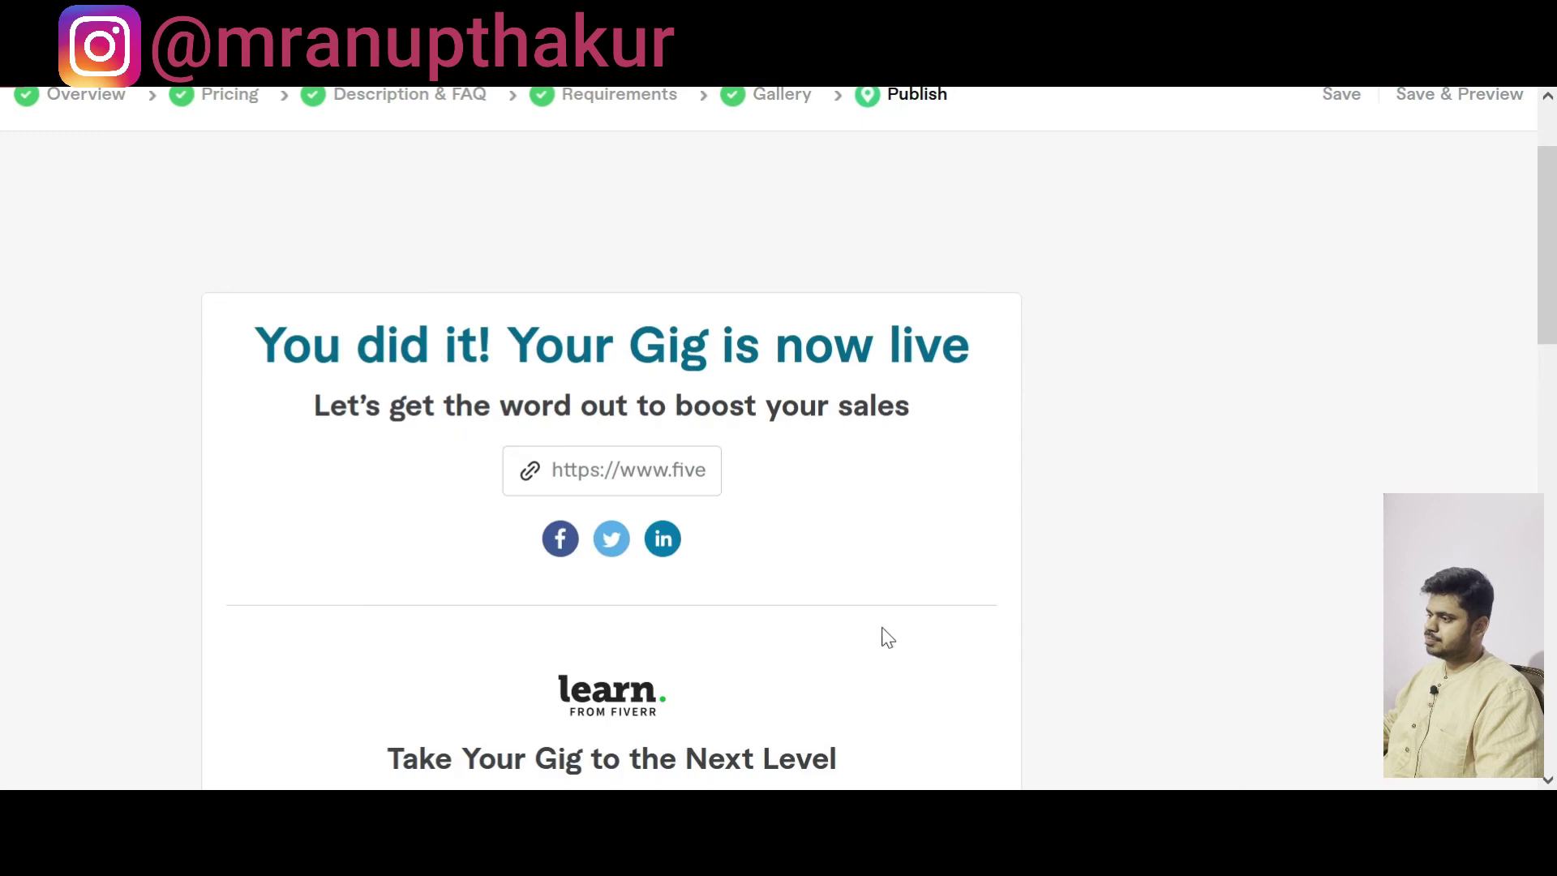
scroll(858, 626, "down", 2)
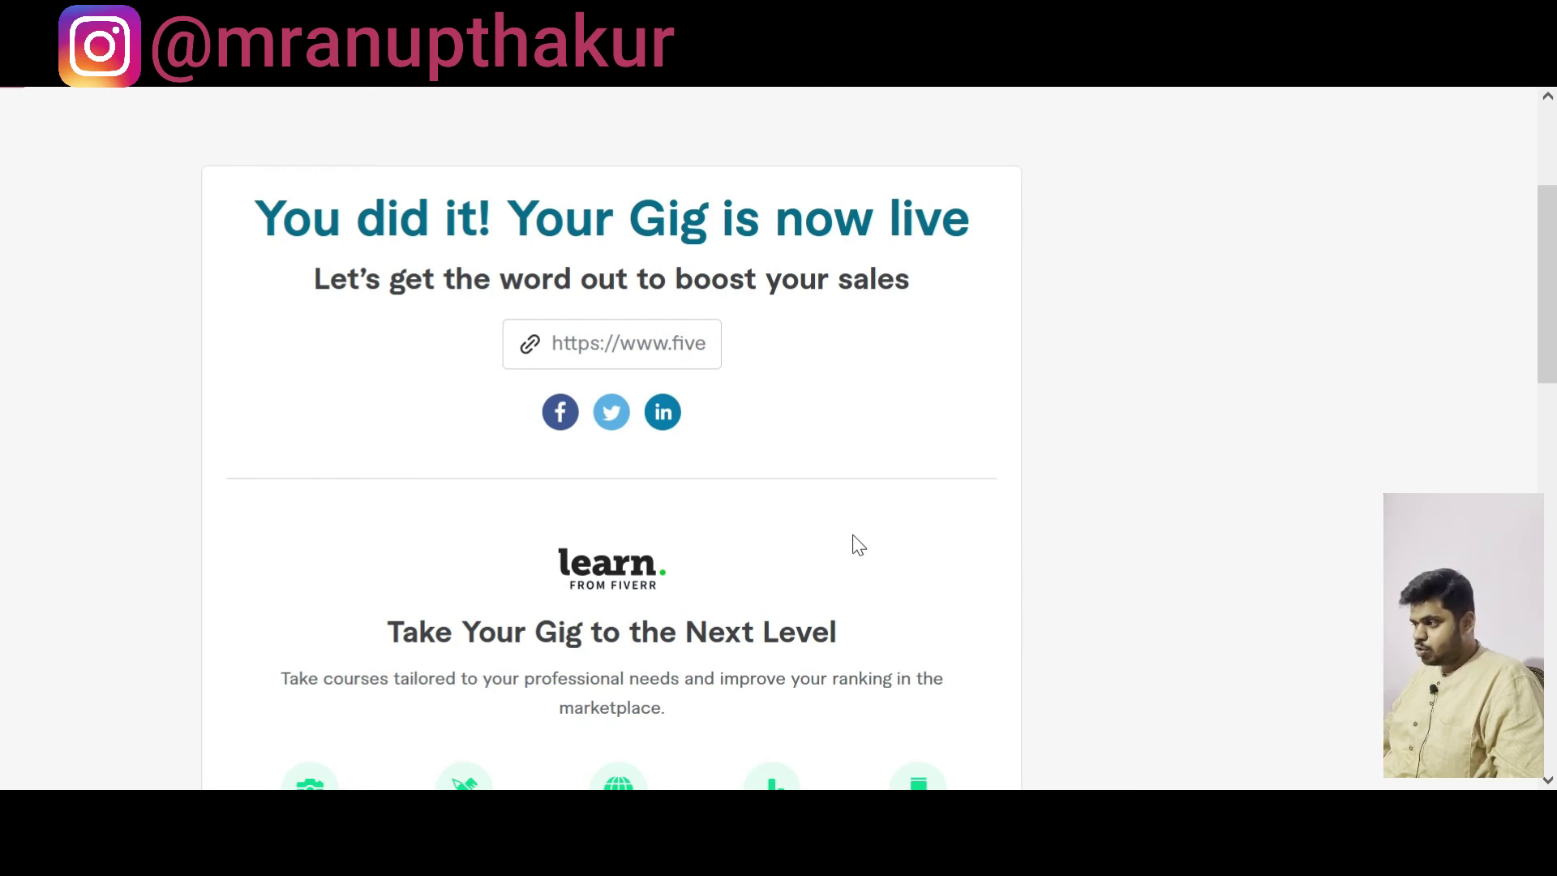
scroll(853, 540, "down", 3)
scroll(853, 539, "up", 1)
scroll(854, 535, "up", 2)
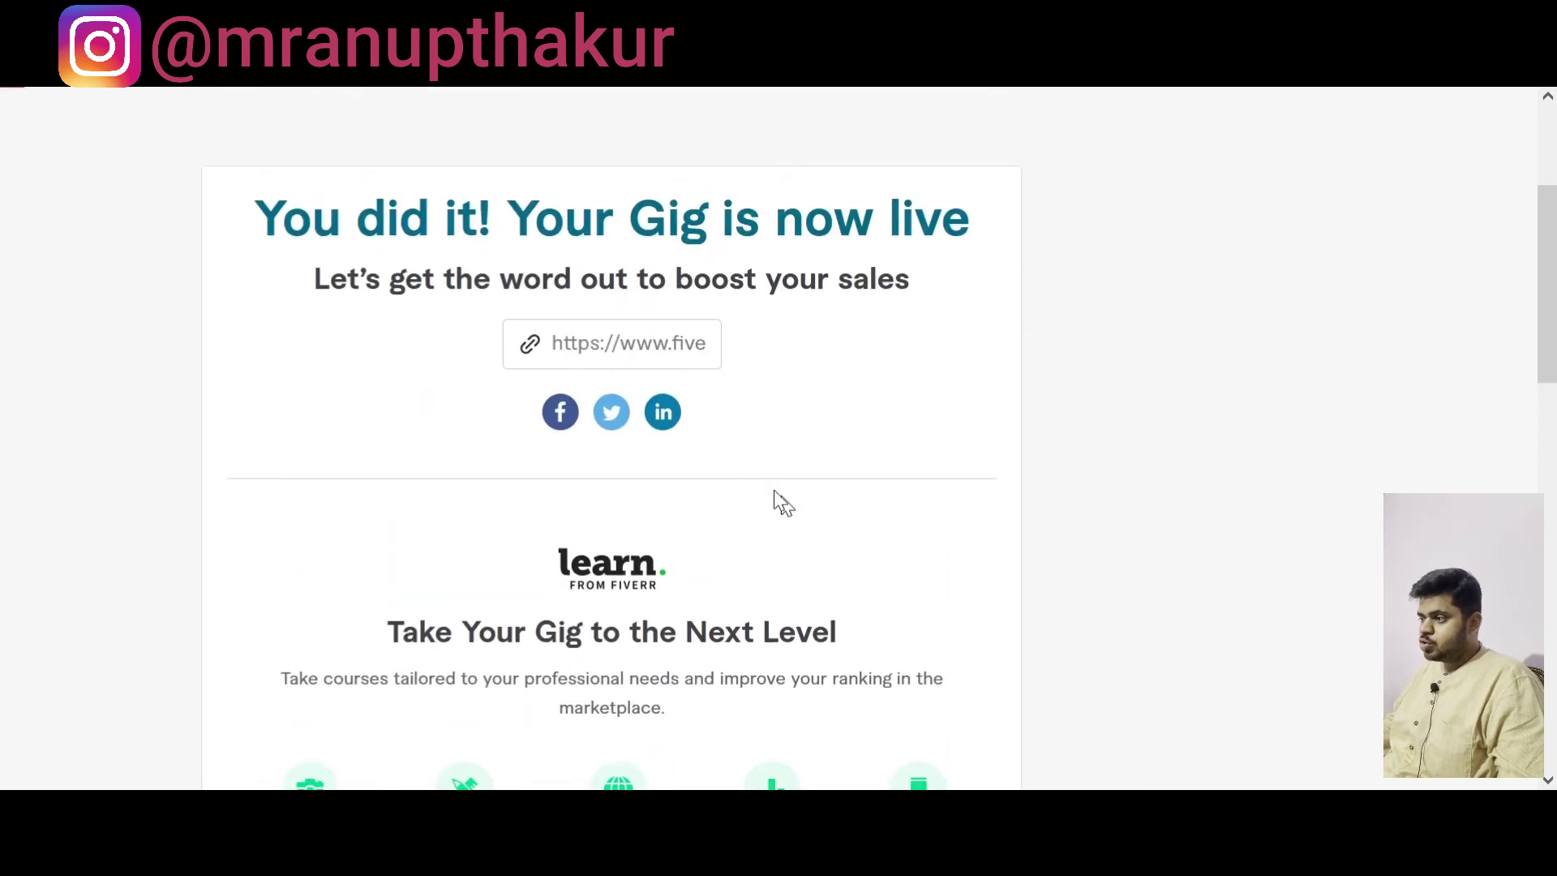